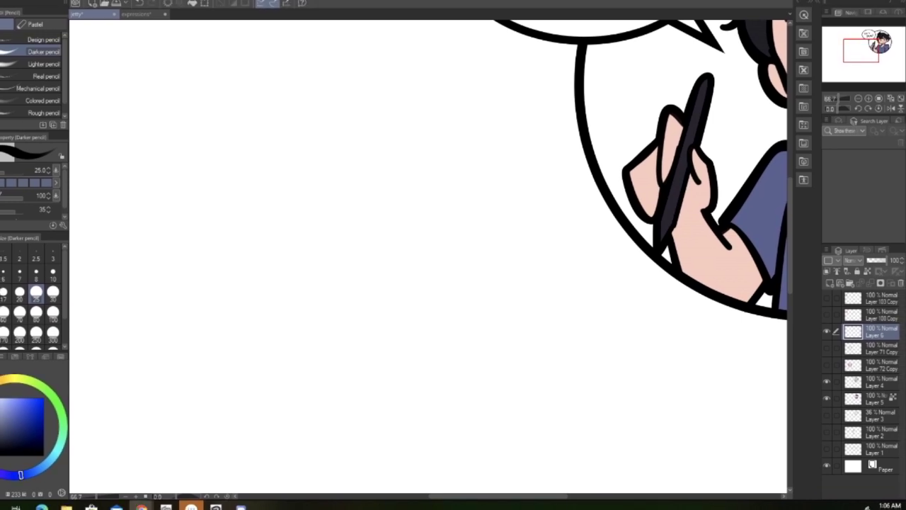
Step: Set the Darker pencil size to 20 and sketch a figure's head, neck, shoulder line, torso side and hip line beside the speech bubble
left_click_drag(867, 48, 878, 42)
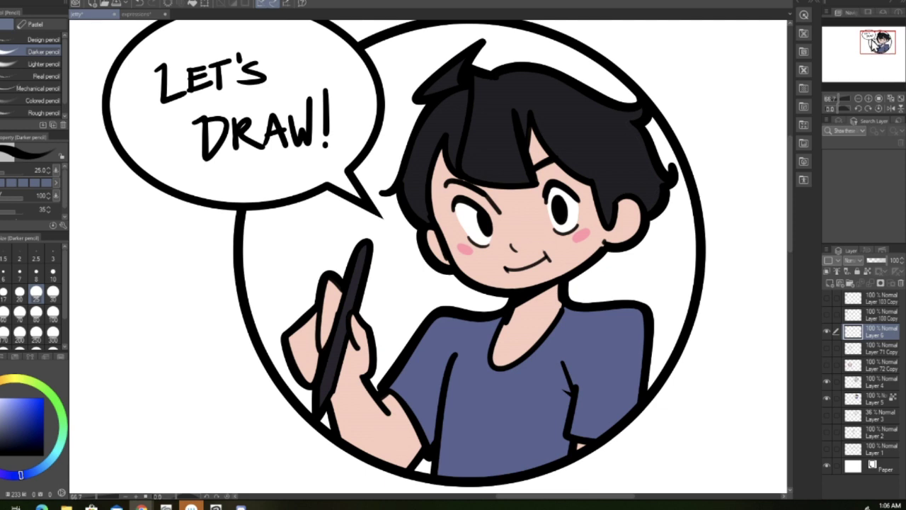
left_click(875, 44)
left_click_drag(877, 46, 875, 52)
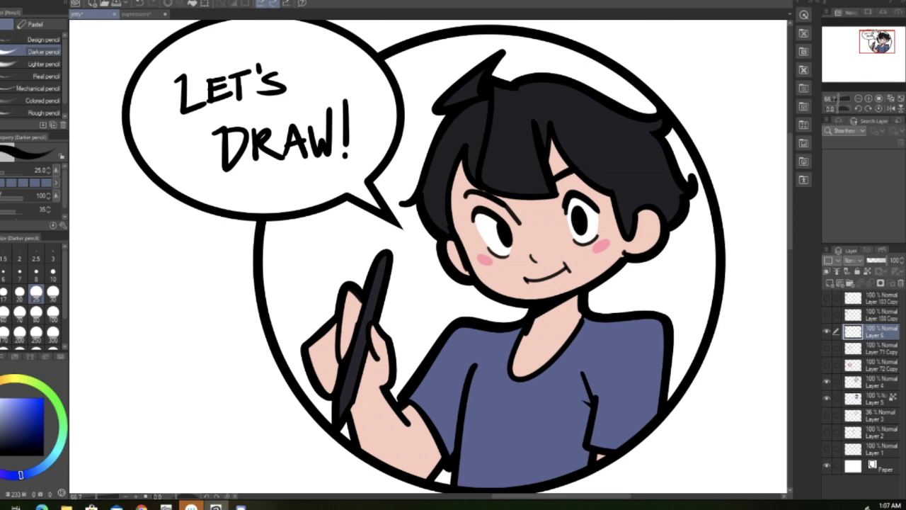
left_click_drag(878, 43, 858, 39)
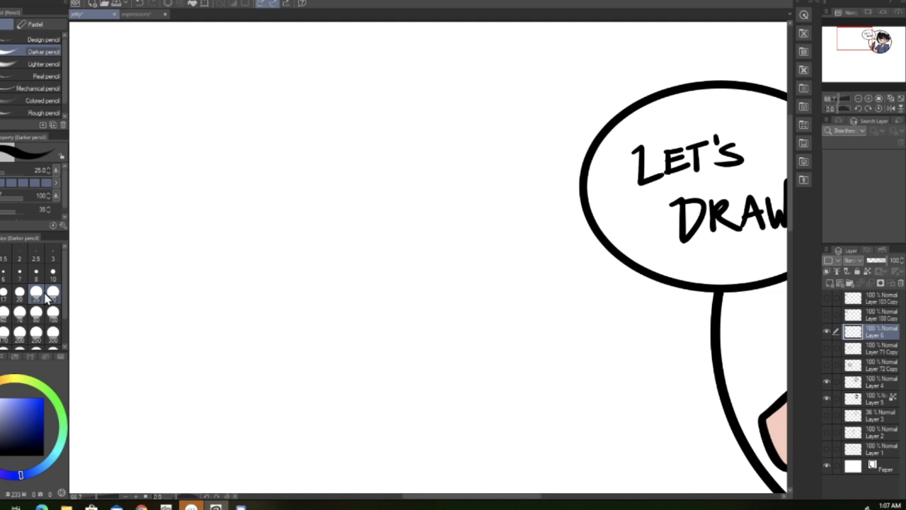
left_click(19, 291)
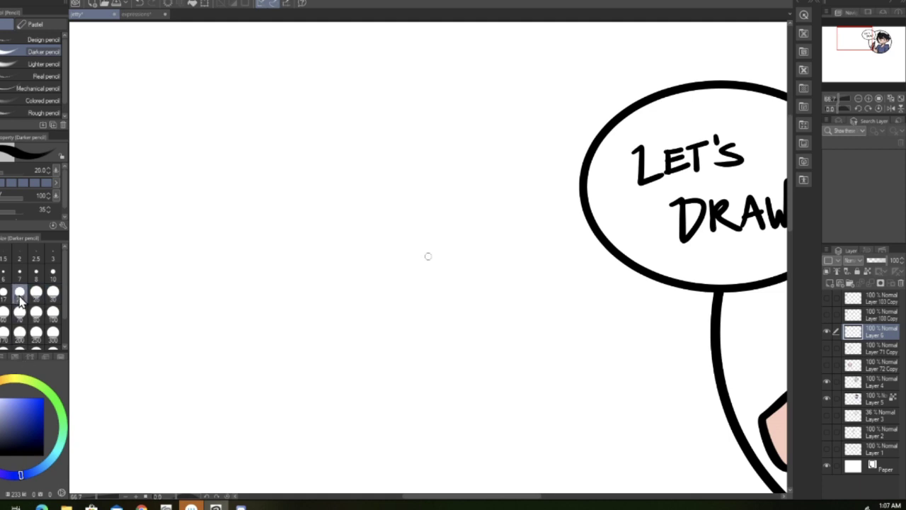
left_click(869, 99)
left_click(859, 100)
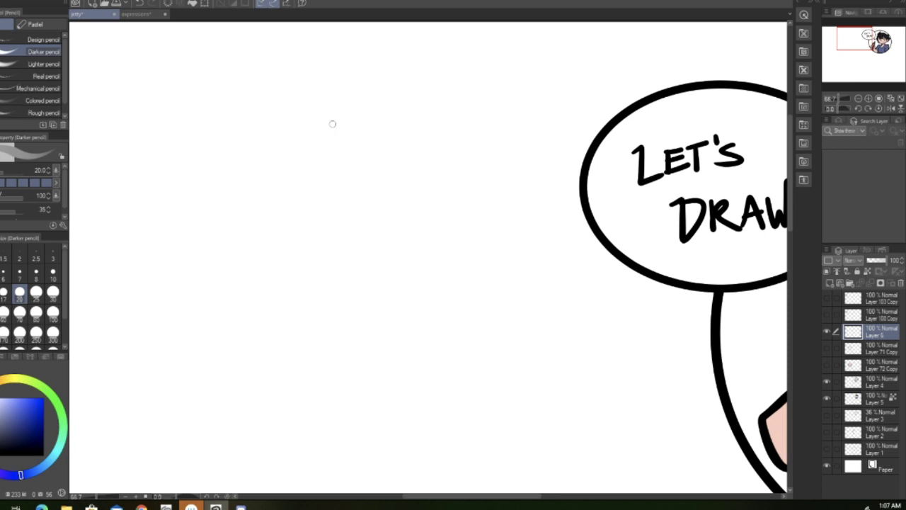
mouse_move(374, 132)
left_mouse_down()
mouse_move(323, 118)
mouse_move(307, 140)
mouse_move(375, 160)
mouse_move(333, 205)
mouse_move(381, 171)
left_mouse_up()
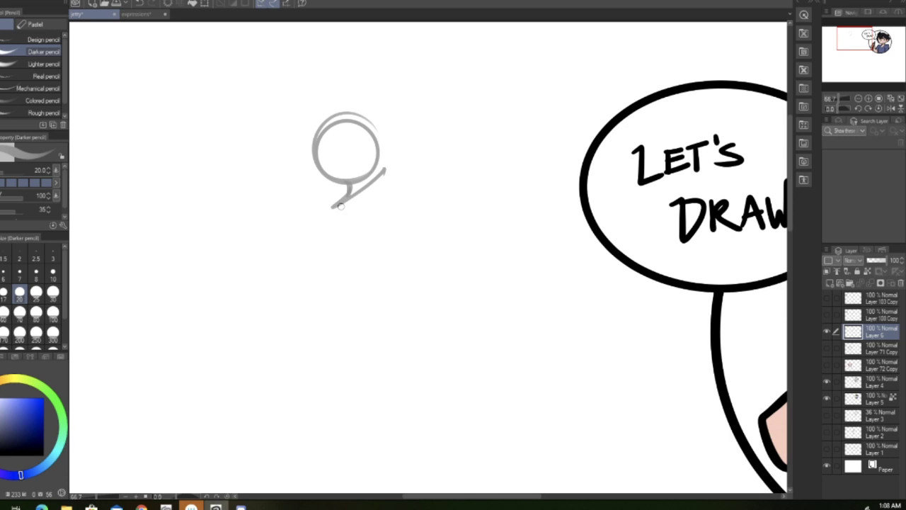
mouse_move(341, 207)
left_mouse_down()
mouse_move(340, 294)
mouse_move(320, 302)
mouse_move(402, 276)
left_mouse_up()
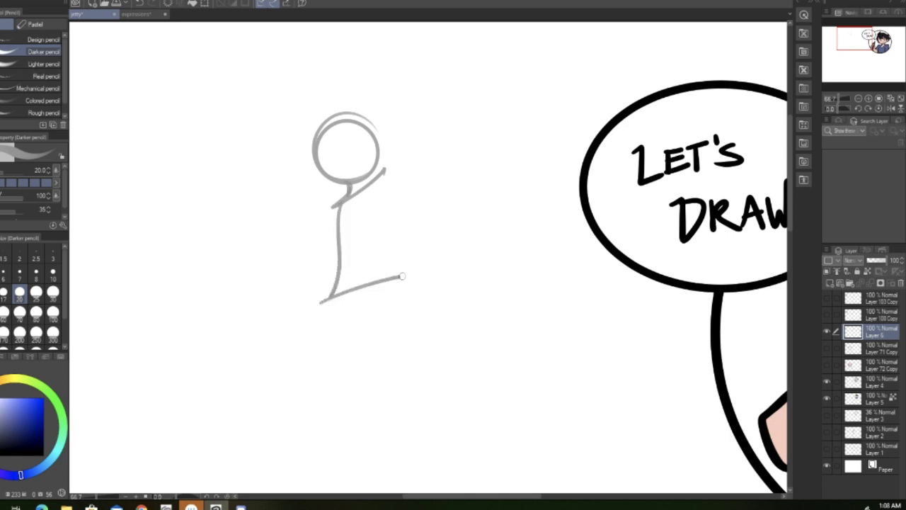
Step: Sketch the figure's other torso side and its raised arm, with a long straight line crossing the hand
left_click_drag(387, 195, 379, 271)
mouse_move(386, 164)
left_mouse_down()
mouse_move(378, 206)
mouse_move(396, 135)
left_mouse_up()
mouse_move(387, 206)
left_mouse_down()
mouse_move(407, 149)
mouse_move(413, 91)
left_mouse_up()
left_click_drag(404, 58, 425, 213)
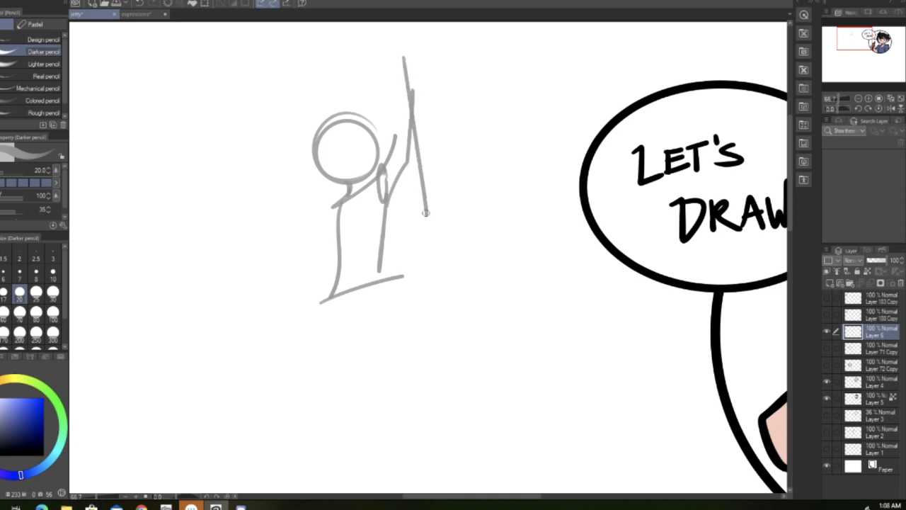
Step: Sketch the figure's lowered arm, both thighs, the raised hand's oval, and the bent front leg with its foot
left_click_drag(337, 228, 297, 274)
left_click_drag(340, 245, 351, 329)
mouse_move(334, 286)
left_mouse_down()
mouse_move(291, 318)
mouse_move(274, 348)
left_mouse_up()
left_click_drag(343, 323, 423, 367)
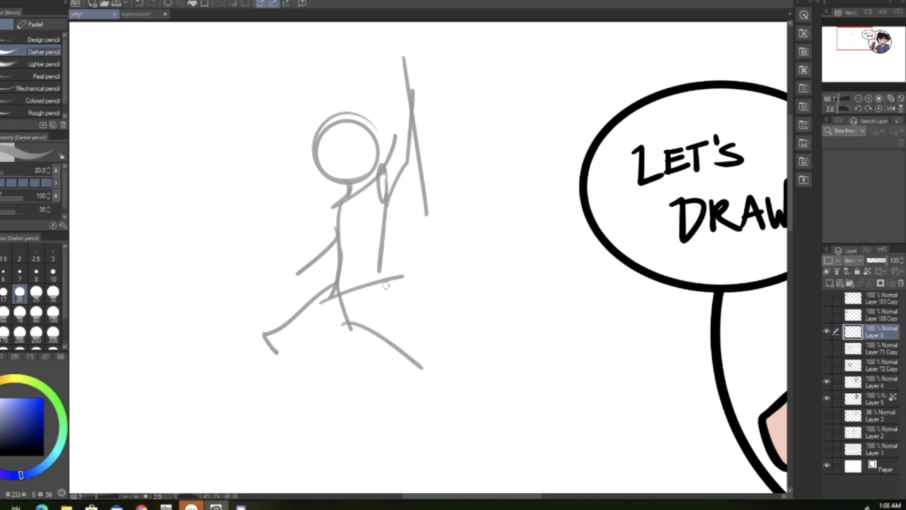
left_click_drag(384, 287, 422, 346)
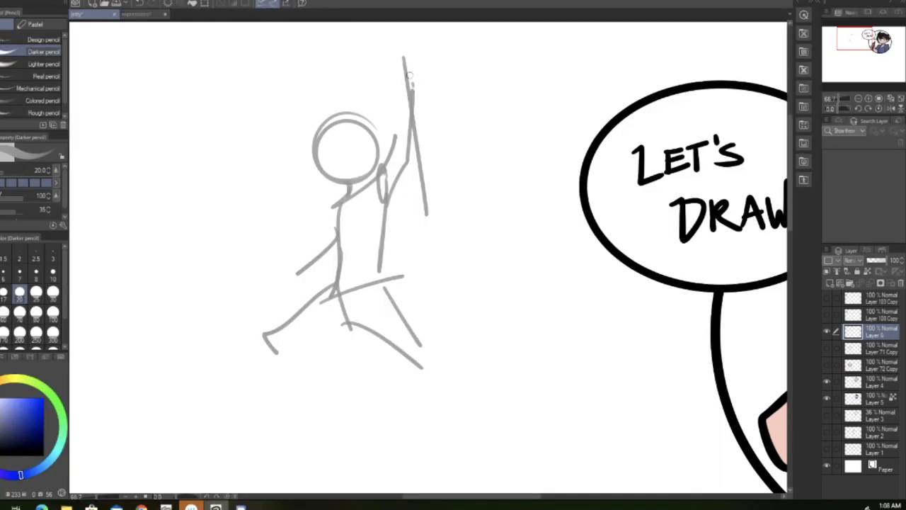
mouse_move(410, 71)
left_mouse_down()
mouse_move(412, 91)
mouse_move(409, 83)
left_mouse_up()
mouse_move(347, 323)
left_mouse_down()
mouse_move(295, 341)
mouse_move(303, 411)
mouse_move(316, 438)
mouse_move(324, 435)
mouse_move(272, 451)
mouse_move(315, 436)
left_mouse_up()
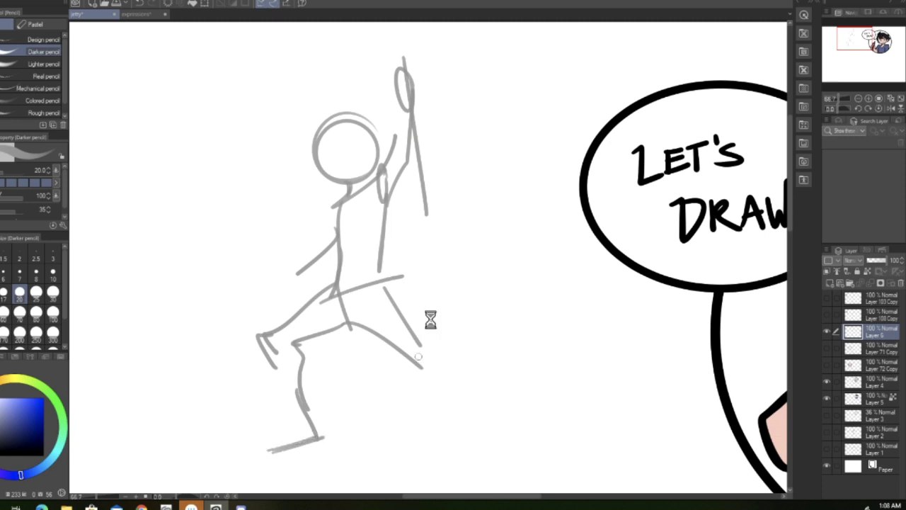
Step: Sketch the rear leg's shin and foot stretching out behind the figure and darken its outer thigh line
left_click_drag(416, 338, 469, 401)
mouse_move(426, 375)
left_mouse_down()
mouse_move(453, 423)
mouse_move(500, 444)
left_mouse_up()
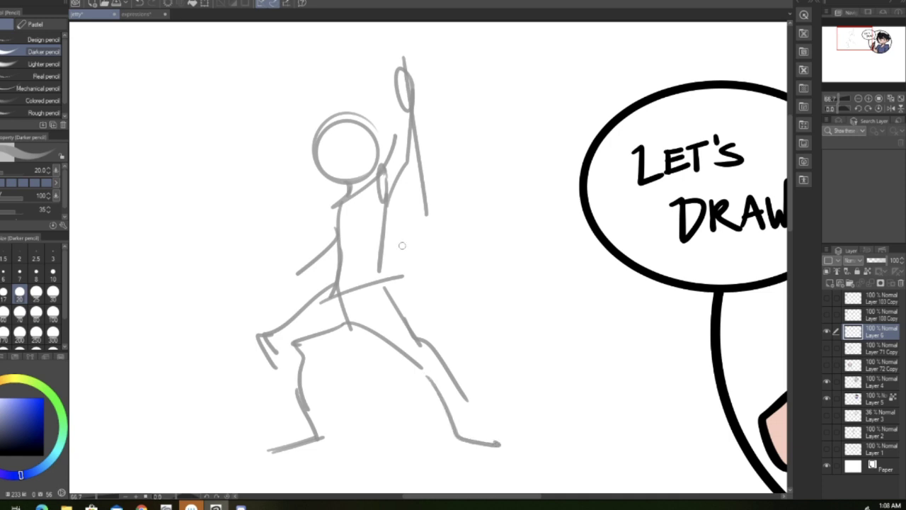
mouse_move(381, 285)
left_mouse_down()
mouse_move(416, 346)
mouse_move(404, 330)
left_mouse_up()
Step: Erase the outstretched rear leg and redraw its thigh straighter down, with an oval knee and a short curve at the crotch
left_click_drag(855, 46, 857, 44)
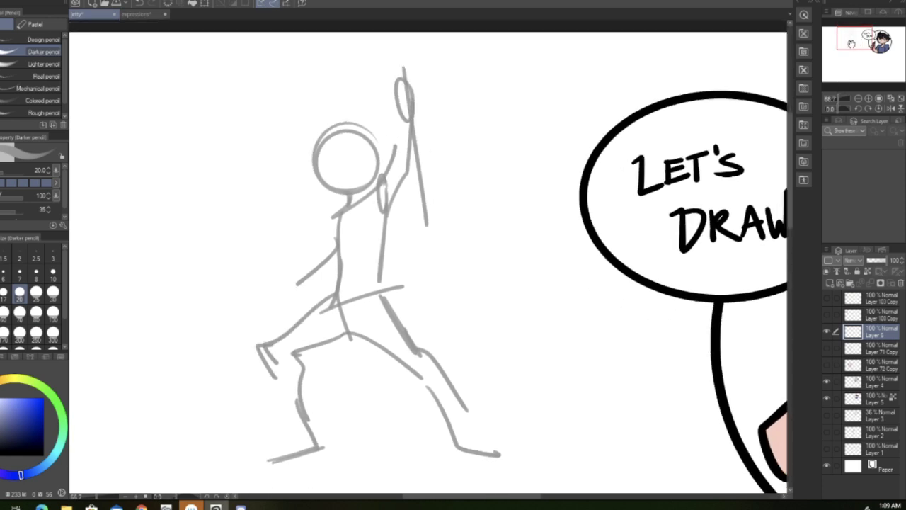
mouse_move(397, 311)
left_mouse_down()
mouse_move(385, 385)
mouse_move(425, 375)
left_mouse_up()
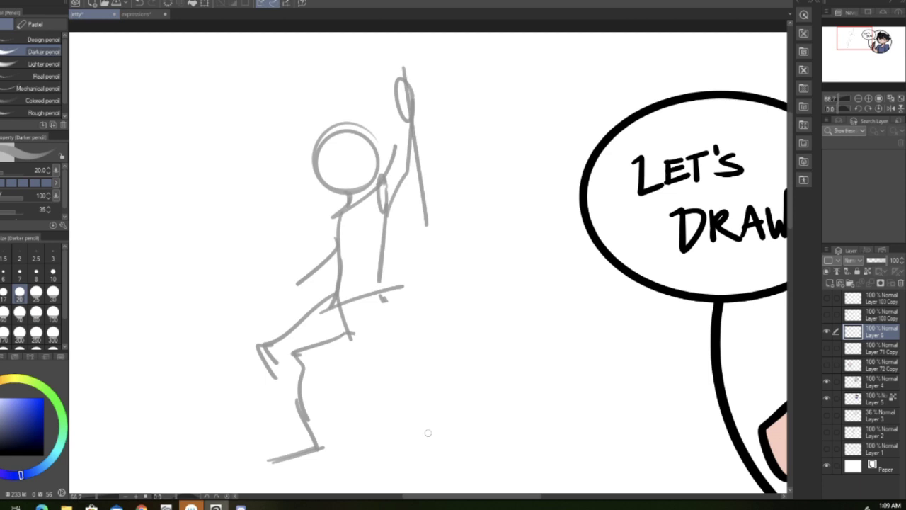
left_click_drag(381, 269, 396, 358)
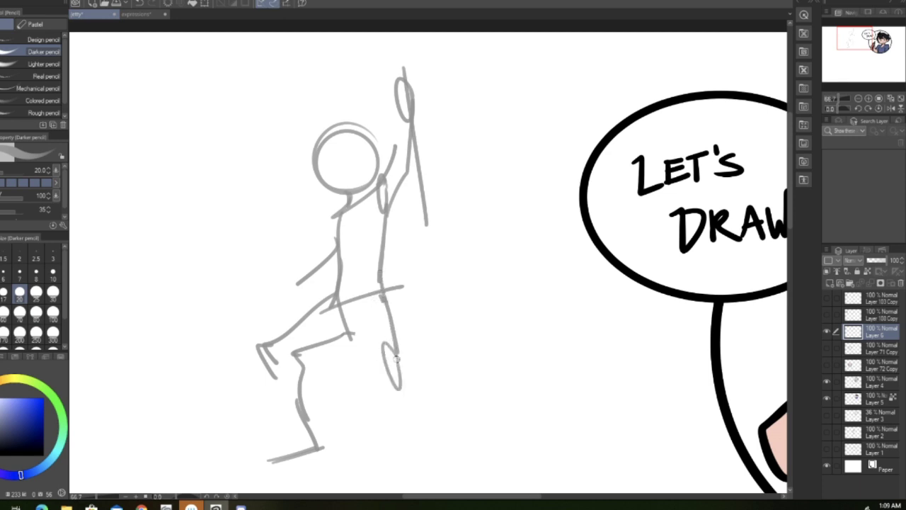
left_click_drag(353, 331, 366, 338)
Step: Add thickness to the lowered arm and front foot, sketch the rear shin, and darken the torso's side line
mouse_move(333, 214)
left_mouse_down()
mouse_move(333, 243)
mouse_move(298, 282)
mouse_move(338, 265)
left_mouse_up()
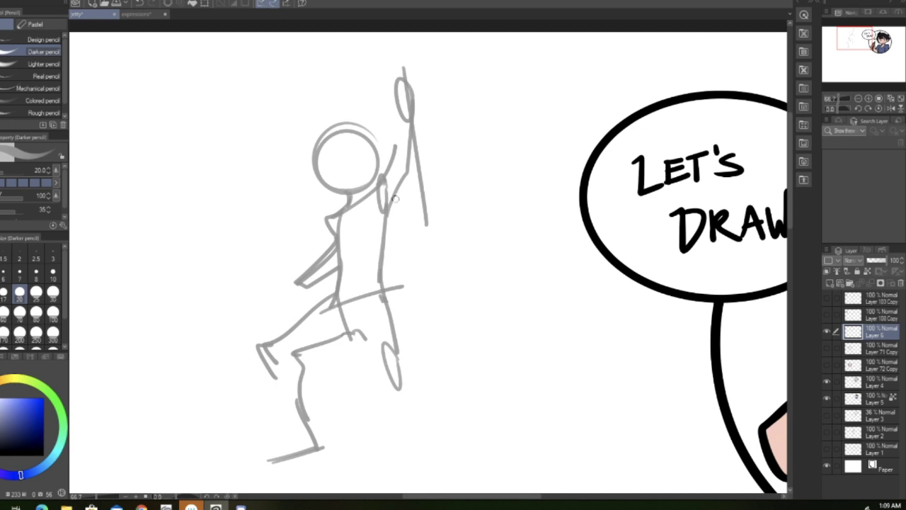
mouse_move(281, 395)
left_mouse_down()
mouse_move(293, 426)
mouse_move(274, 439)
mouse_move(315, 425)
left_mouse_up()
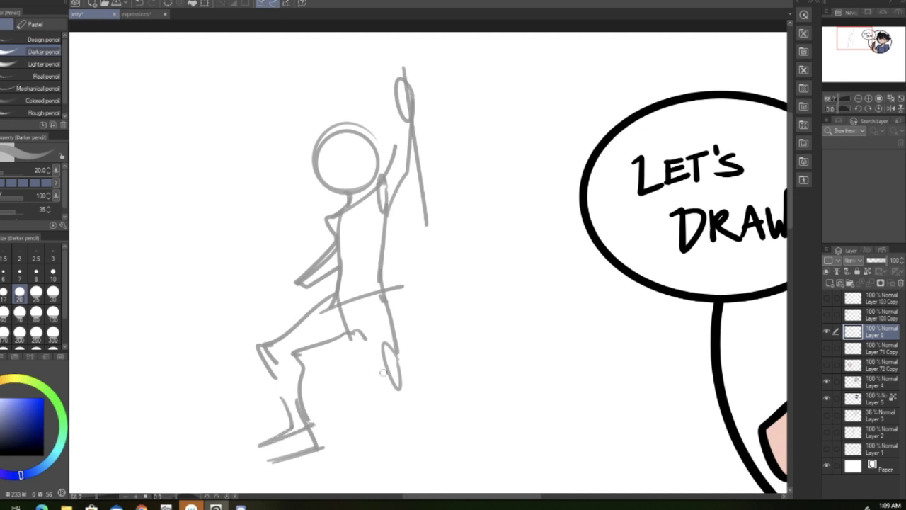
left_click_drag(387, 386, 415, 477)
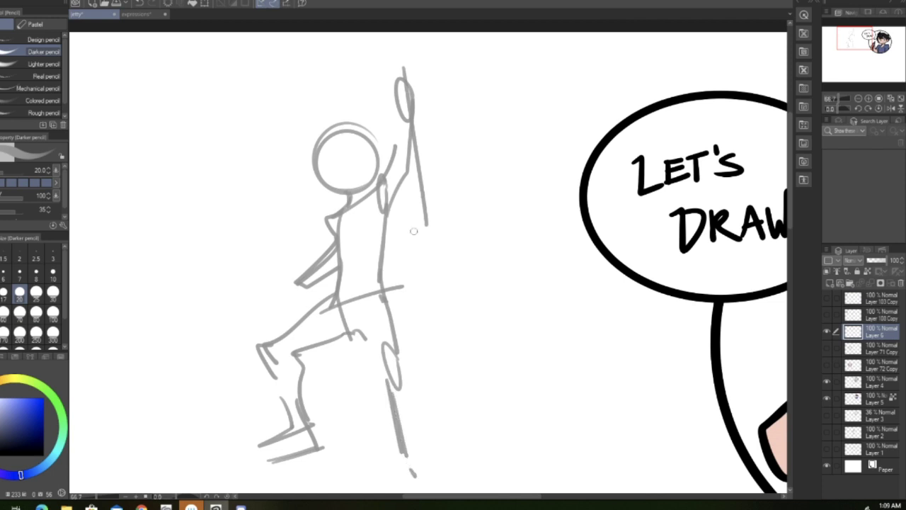
left_click_drag(394, 199, 382, 264)
Step: Sketch a second figure on the empty canvas beside the first, with head, leaning torso, hip curve, outstretched arm and a long straight staff line
left_click_drag(863, 44, 847, 43)
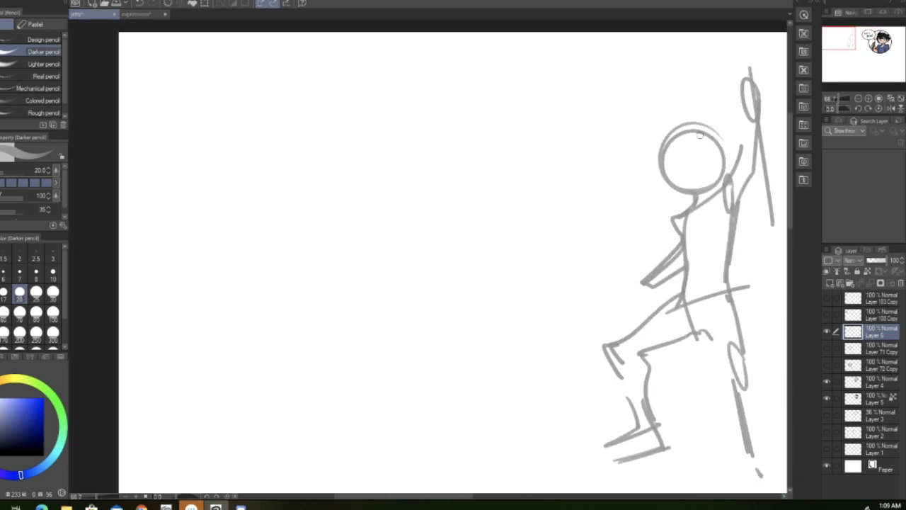
mouse_move(393, 101)
left_mouse_down()
mouse_move(352, 170)
mouse_move(372, 177)
mouse_move(402, 150)
mouse_move(385, 204)
mouse_move(414, 224)
left_mouse_up()
mouse_move(428, 177)
left_mouse_down()
mouse_move(411, 177)
mouse_move(465, 163)
left_mouse_up()
mouse_move(435, 193)
left_mouse_down()
mouse_move(480, 189)
mouse_move(534, 163)
left_mouse_up()
left_click_drag(398, 163, 428, 169)
mouse_move(408, 240)
left_mouse_down()
mouse_move(431, 260)
mouse_move(408, 241)
mouse_move(412, 251)
mouse_move(454, 248)
left_mouse_up()
left_click_drag(441, 201, 444, 224)
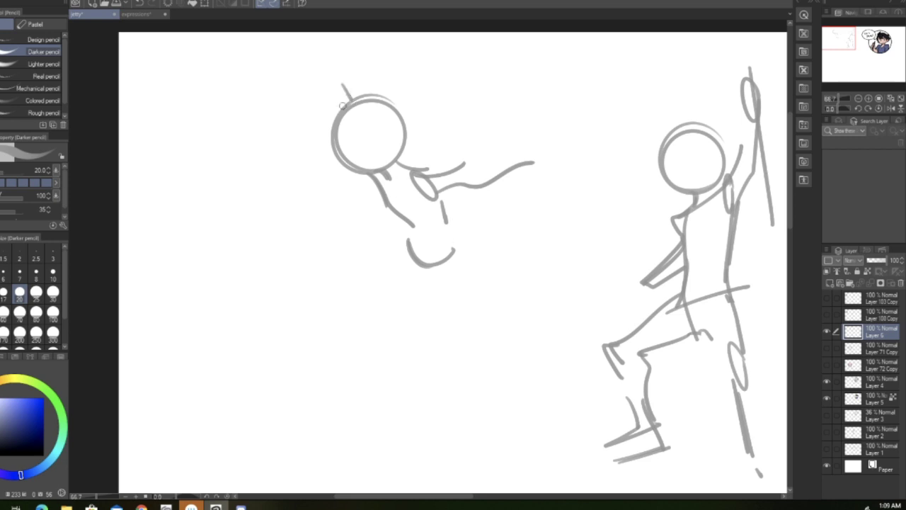
left_click_drag(231, 128, 361, 92)
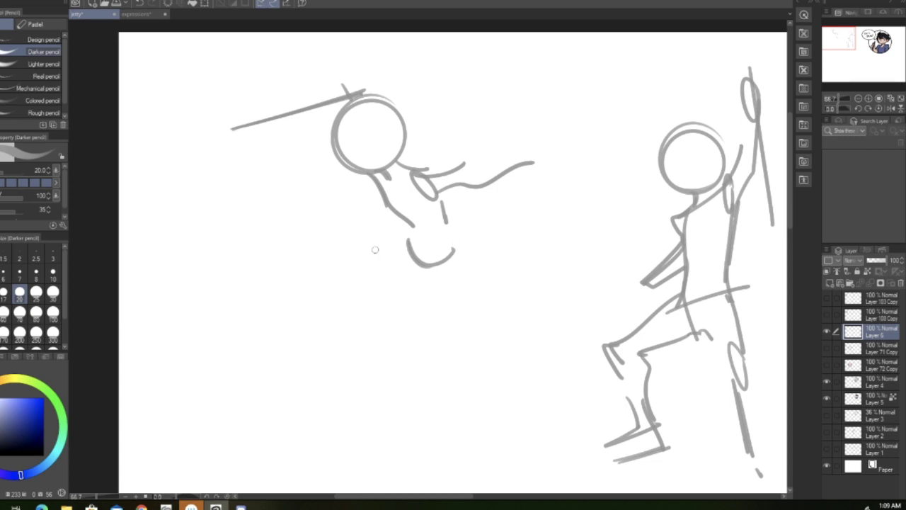
Step: Sketch the second figure's two bent thighs and knees, plus a lower leg and foot trailing behind
mouse_move(451, 238)
left_mouse_down()
mouse_move(455, 270)
mouse_move(437, 246)
mouse_move(374, 288)
mouse_move(365, 310)
left_mouse_up()
mouse_move(452, 241)
left_mouse_down()
mouse_move(450, 287)
mouse_move(416, 293)
left_mouse_up()
left_click_drag(402, 263, 408, 239)
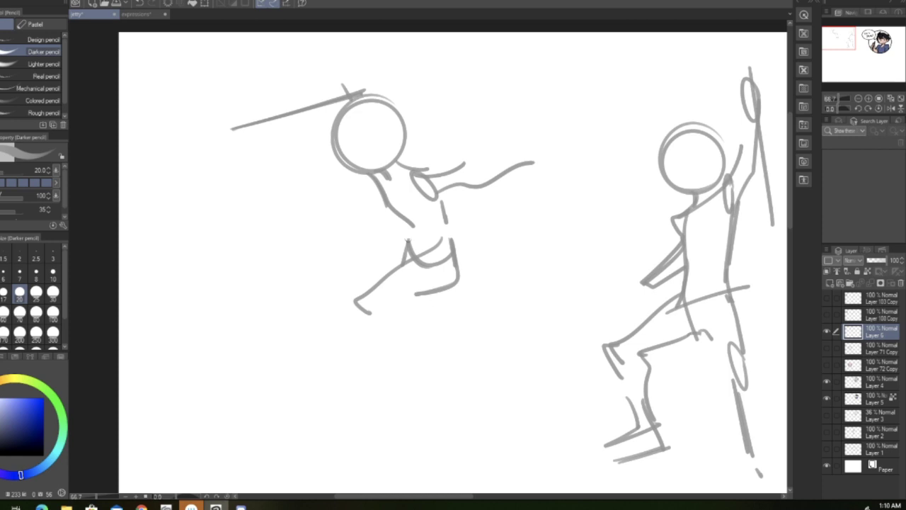
left_click_drag(439, 300, 436, 324)
mouse_move(416, 320)
left_mouse_down()
mouse_move(423, 347)
mouse_move(434, 323)
left_mouse_up()
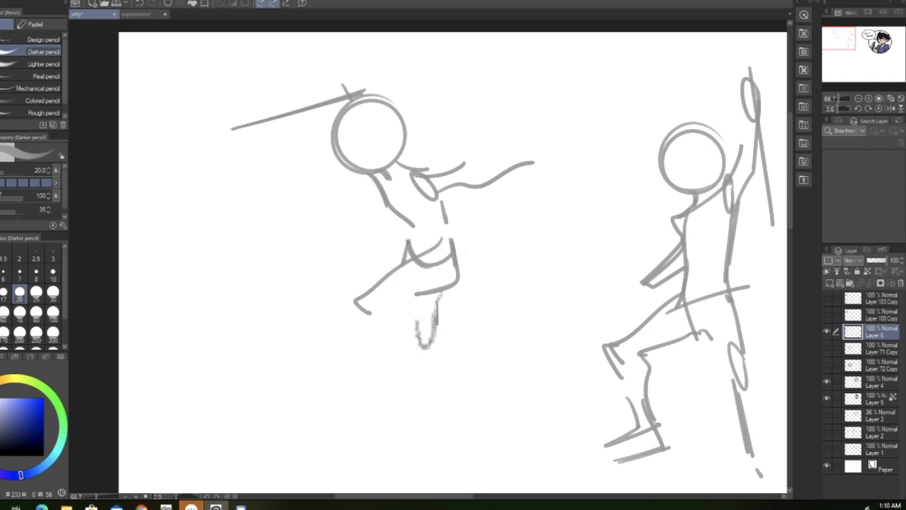
left_click_drag(435, 306, 437, 319)
mouse_move(440, 317)
left_mouse_down()
mouse_move(465, 319)
mouse_move(481, 333)
mouse_move(504, 416)
mouse_move(479, 451)
left_mouse_up()
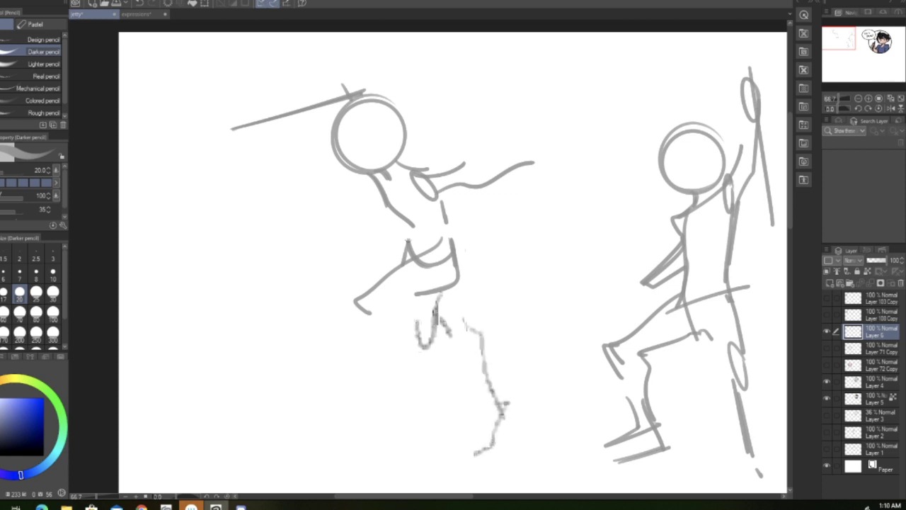
Step: Sketch a third figure below the first one, with a round head, neck, shoulder line, tapered torso, slanted hip line and shoulder joint
left_click(859, 44)
mouse_move(864, 42)
left_mouse_down()
mouse_move(843, 36)
mouse_move(857, 48)
left_mouse_up()
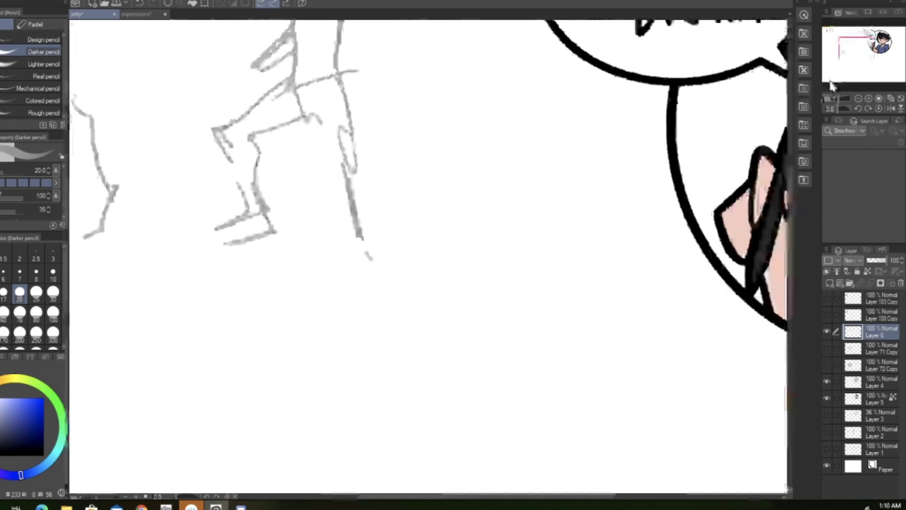
mouse_move(883, 47)
left_mouse_down()
mouse_move(855, 50)
mouse_move(845, 39)
mouse_move(849, 50)
mouse_move(860, 47)
left_mouse_up()
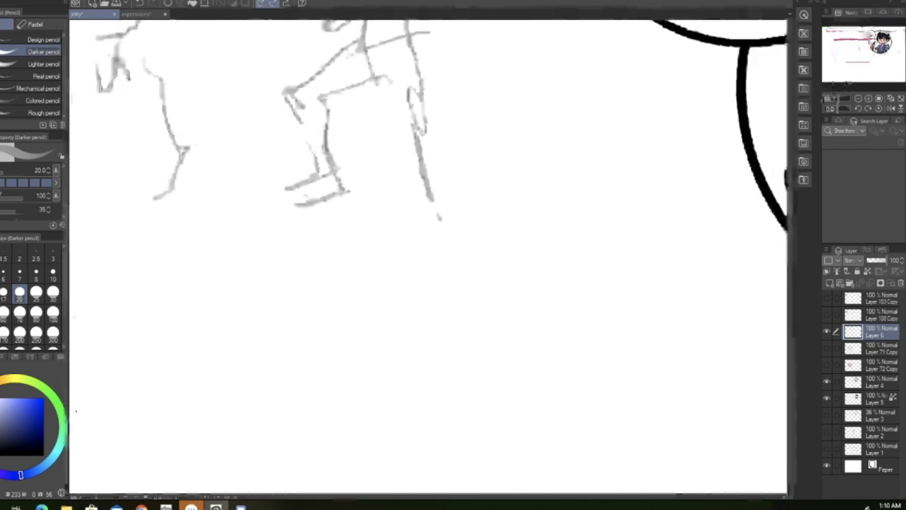
mouse_move(495, 168)
left_mouse_down()
mouse_move(526, 198)
mouse_move(507, 170)
mouse_move(528, 215)
left_mouse_up()
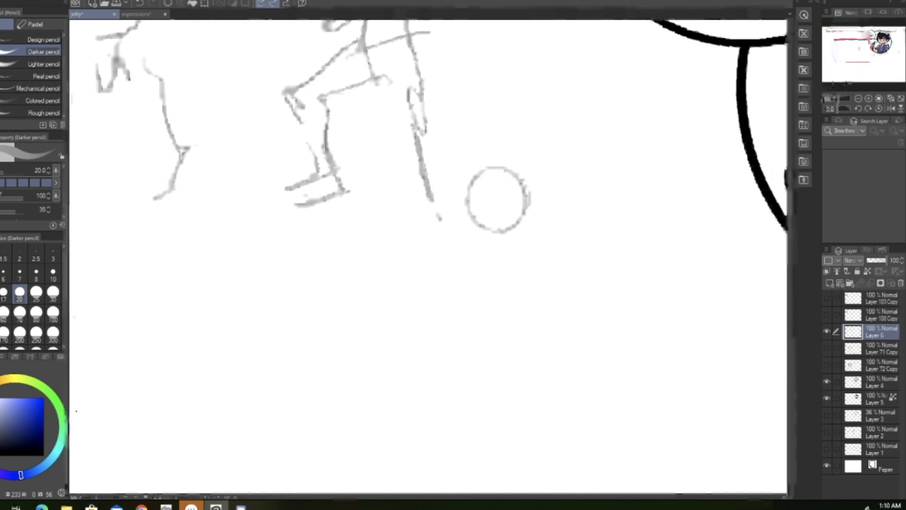
mouse_move(495, 231)
left_mouse_down()
mouse_move(478, 243)
mouse_move(530, 234)
left_mouse_up()
mouse_move(474, 245)
left_mouse_down()
mouse_move(484, 356)
mouse_move(521, 327)
left_mouse_up()
left_click_drag(529, 253, 514, 313)
mouse_move(519, 233)
left_mouse_down()
mouse_move(526, 247)
mouse_move(512, 251)
left_mouse_up()
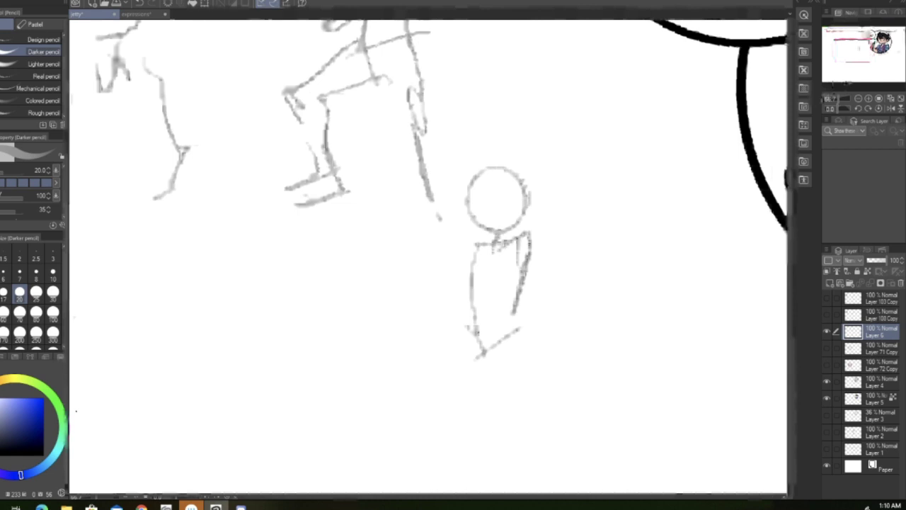
left_click_drag(496, 241, 491, 255)
mouse_move(464, 249)
left_mouse_down()
mouse_move(398, 299)
mouse_move(418, 303)
left_mouse_up()
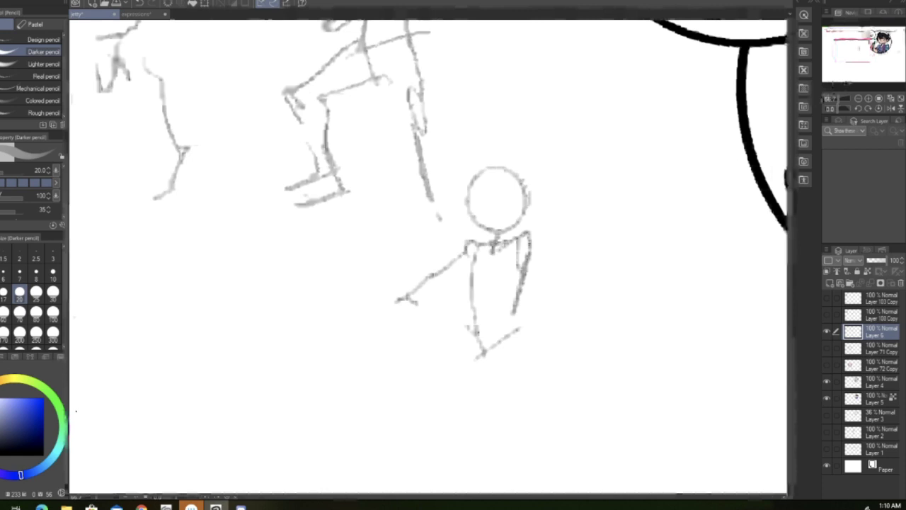
left_click_drag(517, 268, 451, 321)
left_click(140, 4)
left_click(140, 3)
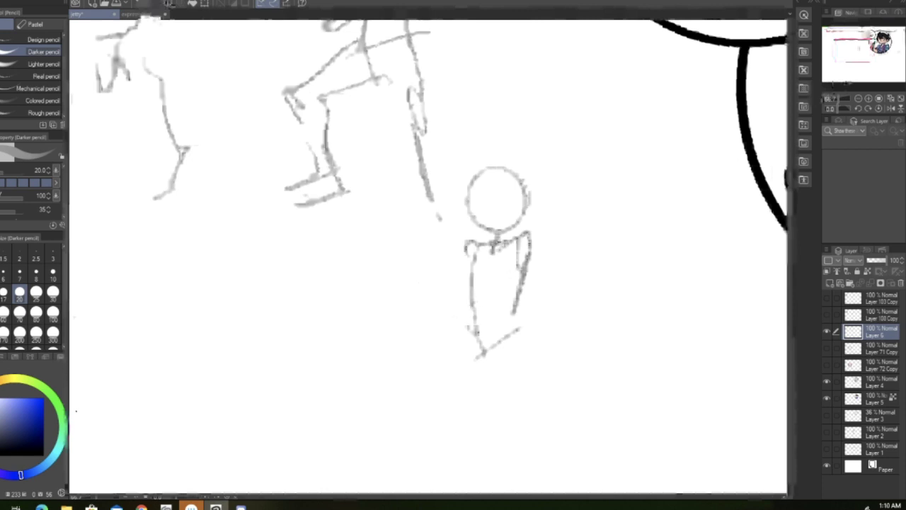
Step: Sketch the third figure's outstretched arm, hip joint, other upper arm hanging beside the torso, and both straight thighs
mouse_move(464, 249)
left_mouse_down()
mouse_move(397, 304)
mouse_move(473, 268)
left_mouse_up()
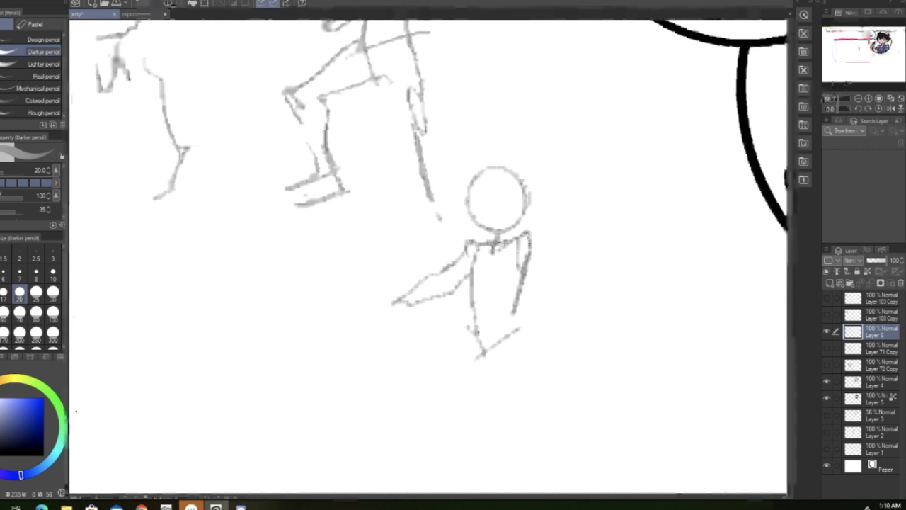
left_click_drag(496, 199, 415, 189)
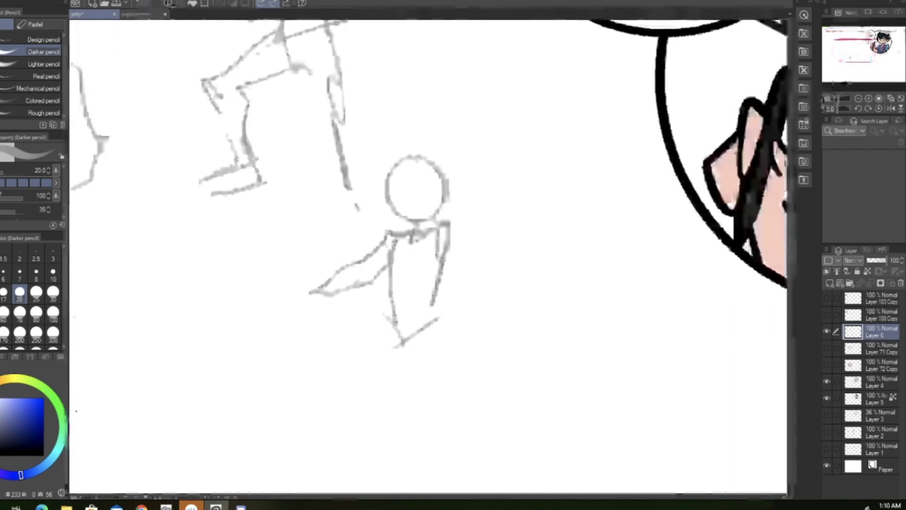
mouse_move(388, 270)
left_mouse_down()
mouse_move(390, 355)
mouse_move(420, 332)
left_mouse_up()
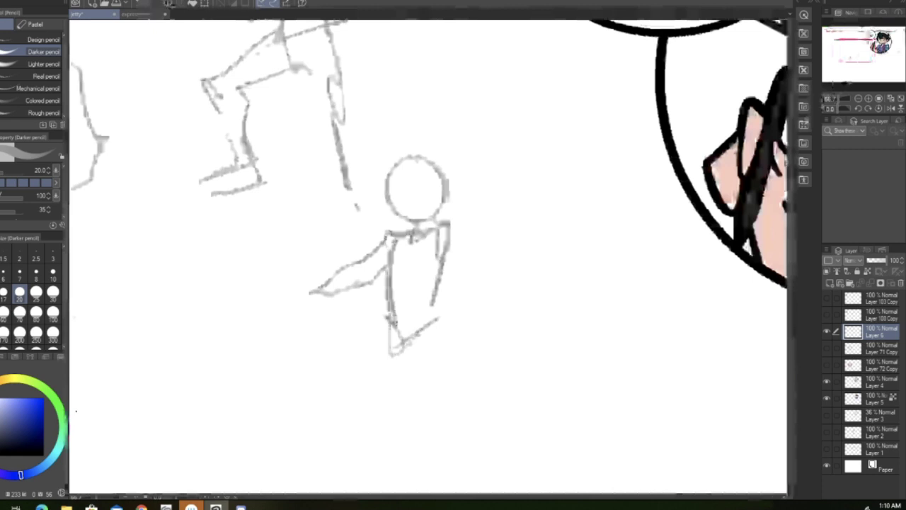
left_click_drag(448, 225, 464, 277)
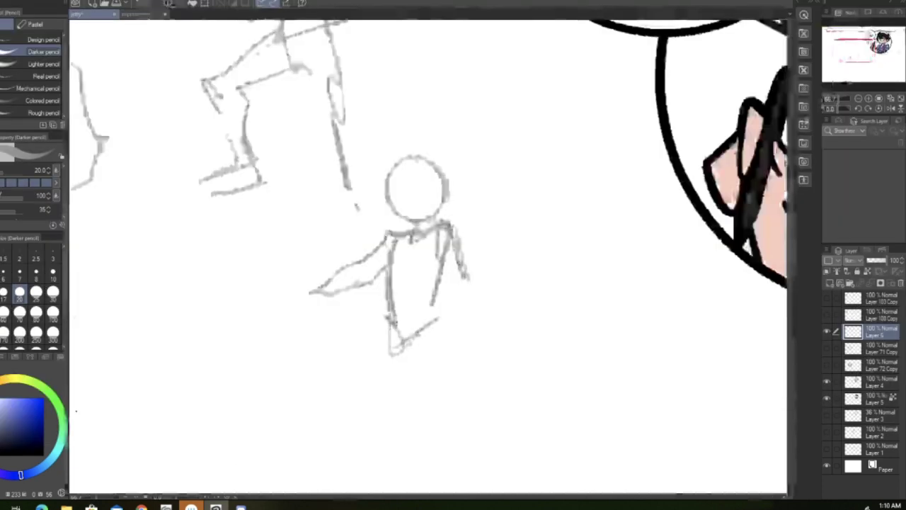
mouse_move(392, 299)
left_mouse_down()
mouse_move(377, 342)
mouse_move(378, 406)
left_mouse_up()
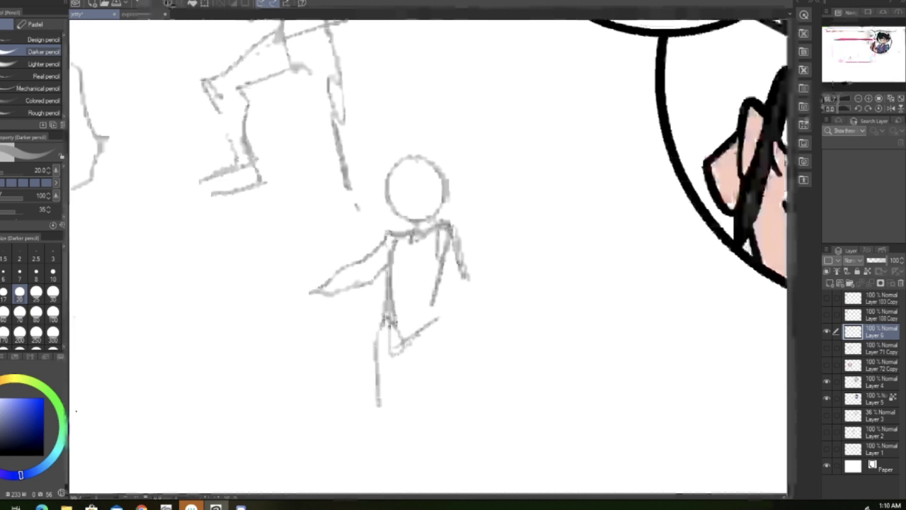
left_click_drag(434, 333, 436, 422)
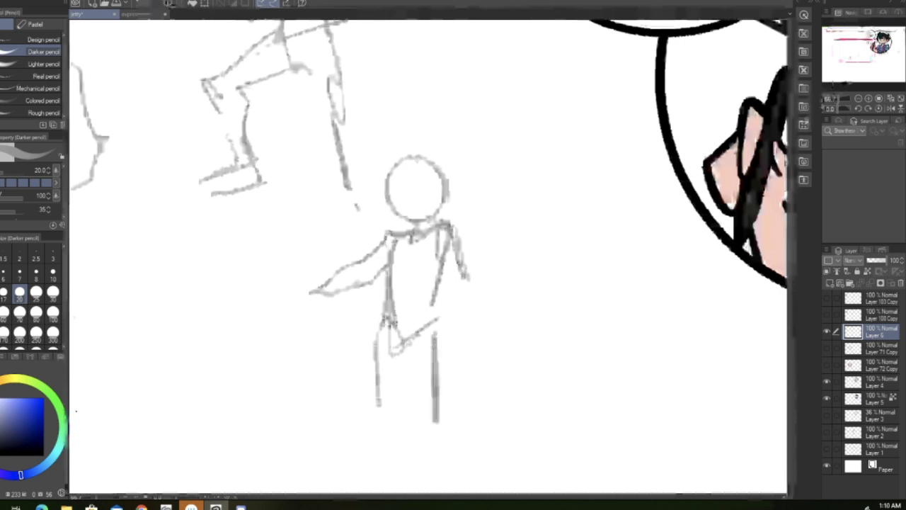
Step: Add a flat hand to the outstretched arm, a long horizontal line across the waist, and the other arm's bent forearm
mouse_move(340, 300)
left_mouse_down()
mouse_move(296, 297)
mouse_move(479, 306)
left_mouse_up()
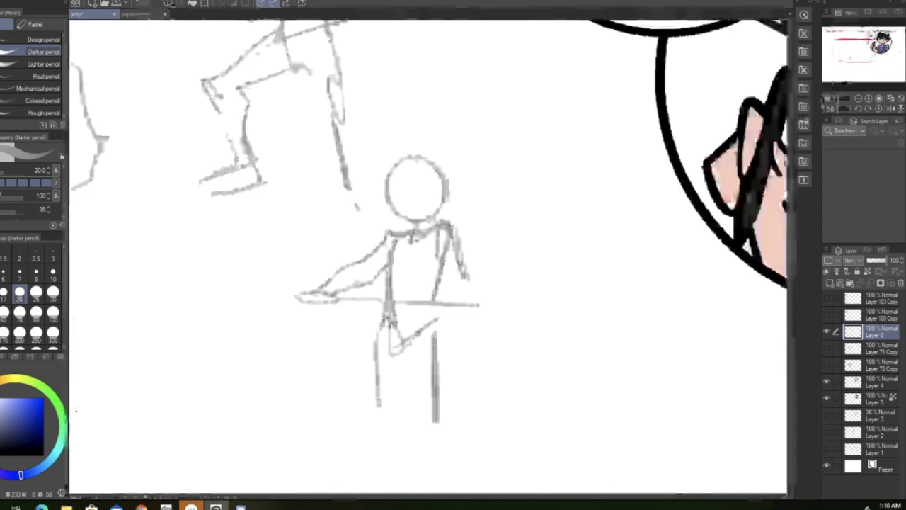
left_click_drag(461, 253, 476, 290)
left_click_drag(856, 47, 852, 51)
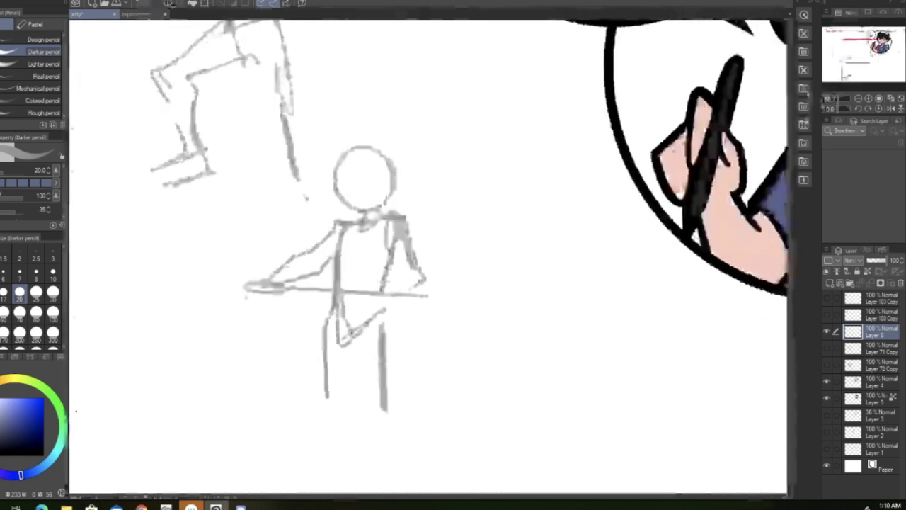
mouse_move(403, 245)
left_mouse_down()
mouse_move(418, 271)
mouse_move(384, 286)
left_mouse_up()
Step: Sketch the third figure's two straight lower legs below the knees and a short line for the front foot
left_click_drag(329, 409, 329, 490)
mouse_move(384, 420)
left_mouse_down()
mouse_move(389, 496)
mouse_move(420, 324)
left_mouse_up()
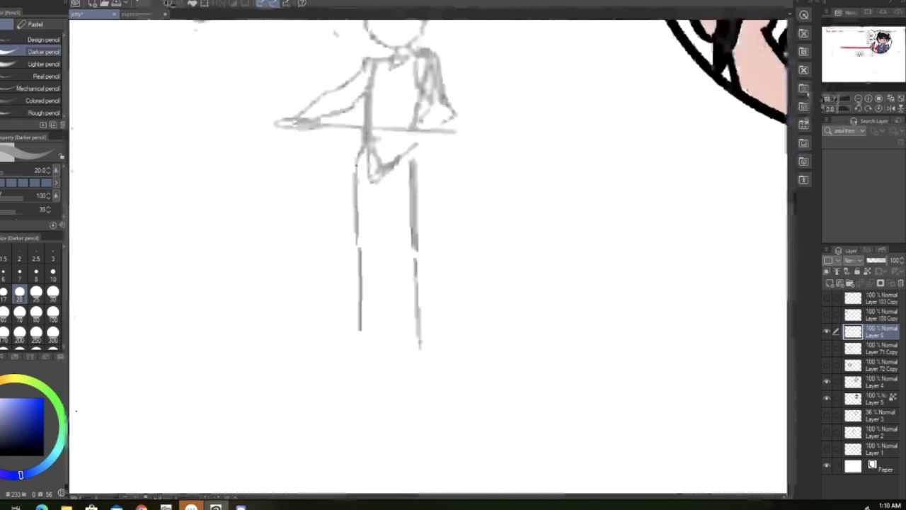
left_click_drag(358, 320, 341, 325)
left_click_drag(854, 58, 854, 50)
left_click_drag(339, 228, 328, 235)
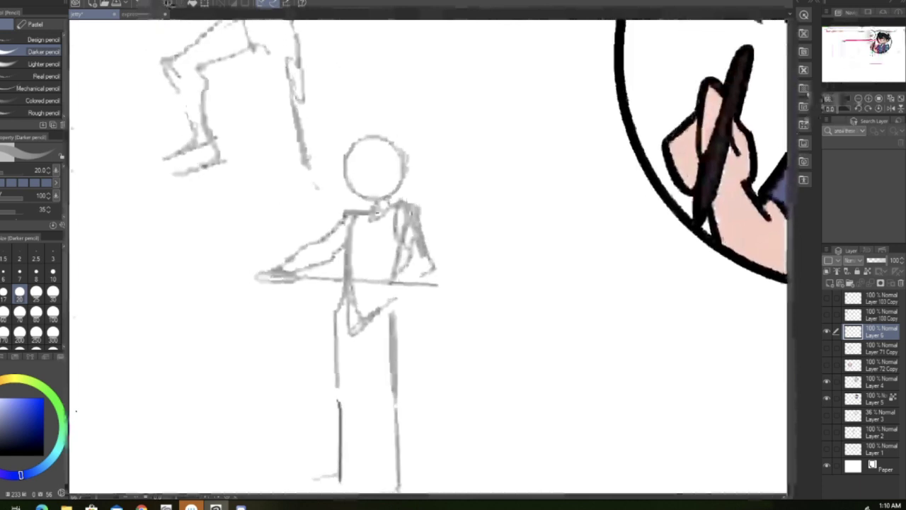
mouse_move(428, 257)
left_mouse_down()
mouse_move(417, 266)
mouse_move(416, 297)
mouse_move(437, 257)
left_mouse_up()
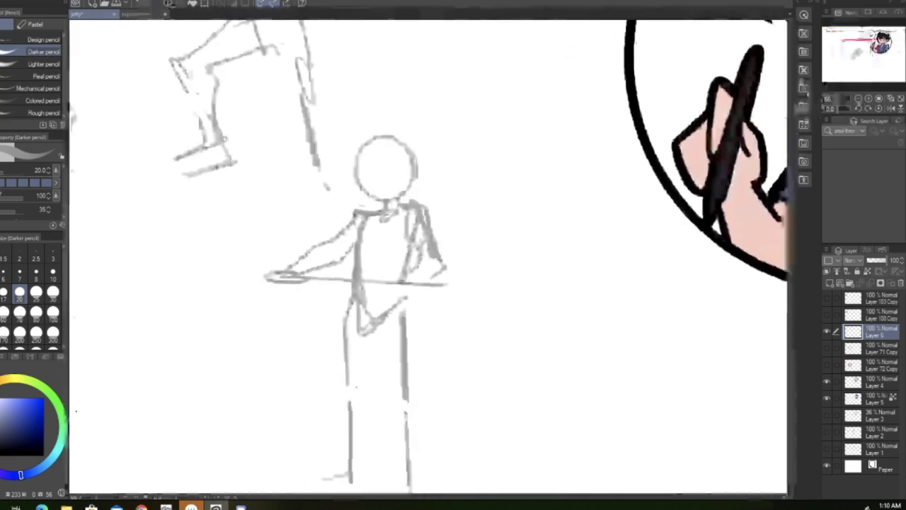
left_click_drag(428, 256, 356, 367)
left_click_drag(704, 277, 694, 278)
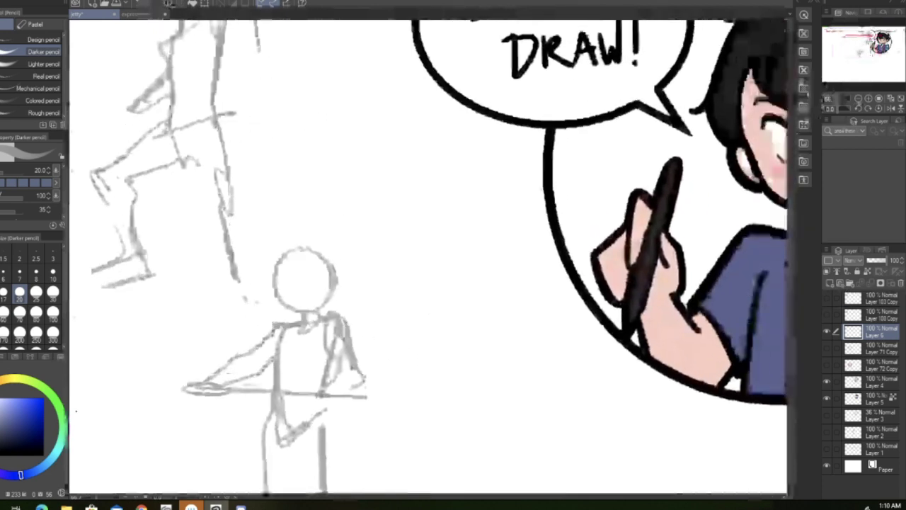
mouse_move(428, 318)
left_mouse_down()
mouse_move(487, 258)
mouse_move(508, 195)
mouse_move(520, 186)
left_mouse_up()
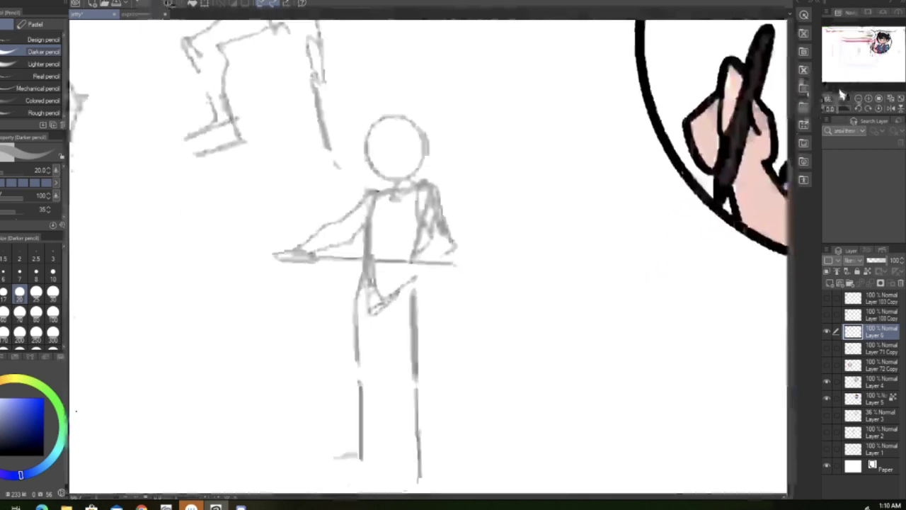
left_click_drag(863, 52, 863, 56)
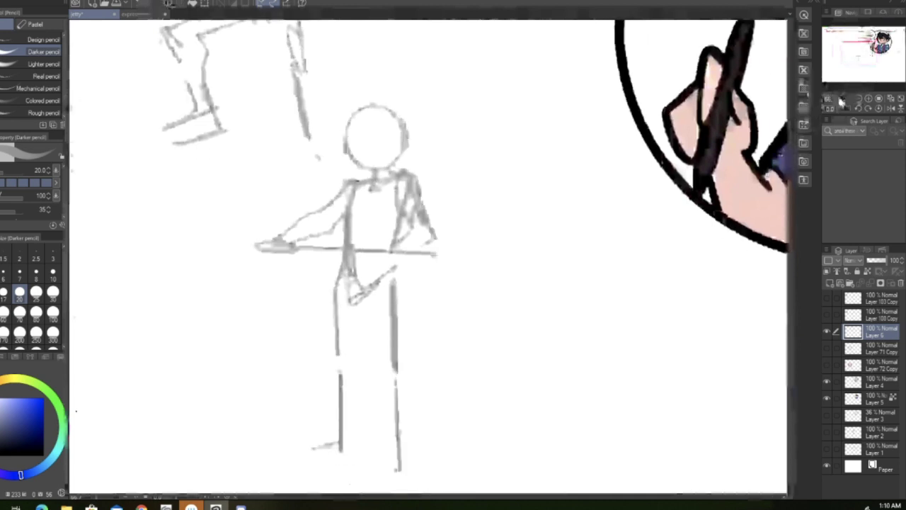
Step: Shape the third figure's head with face-side and hairline contours and add crossed facial guidelines
left_click(869, 100)
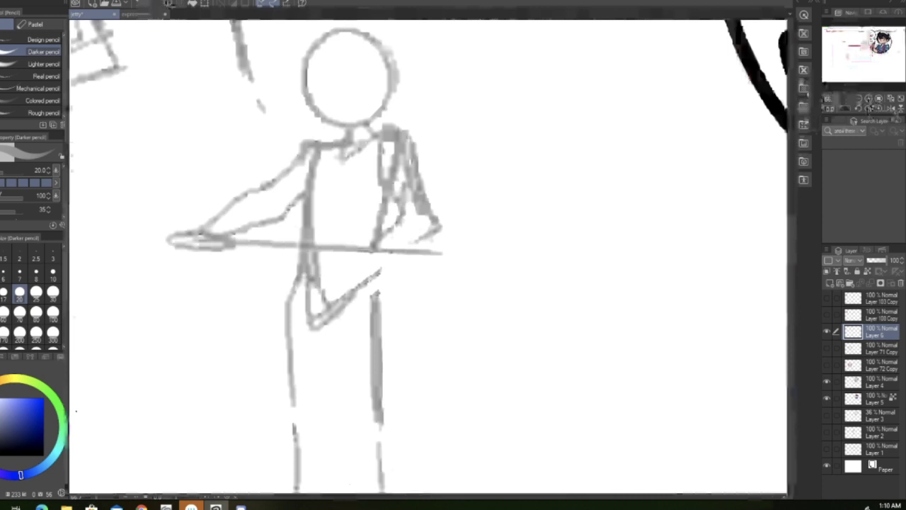
left_click_drag(861, 47, 860, 43)
left_click_drag(289, 182, 303, 235)
mouse_move(296, 163)
left_mouse_down()
mouse_move(303, 213)
mouse_move(359, 143)
mouse_move(382, 213)
left_mouse_up()
mouse_move(319, 194)
left_mouse_down()
mouse_move(351, 193)
mouse_move(317, 206)
left_mouse_up()
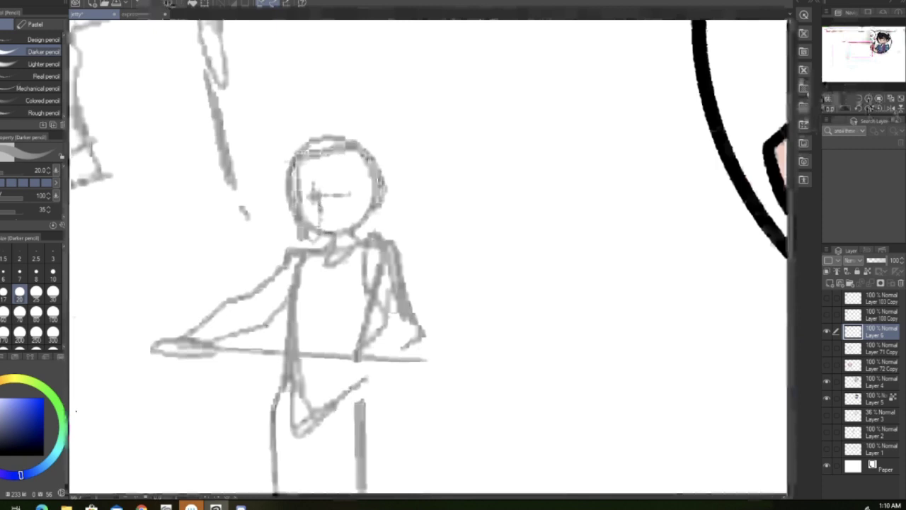
Step: Sketch the inner contours of the third figure's legs from the crotch down past the knees
left_click_drag(858, 47, 857, 53)
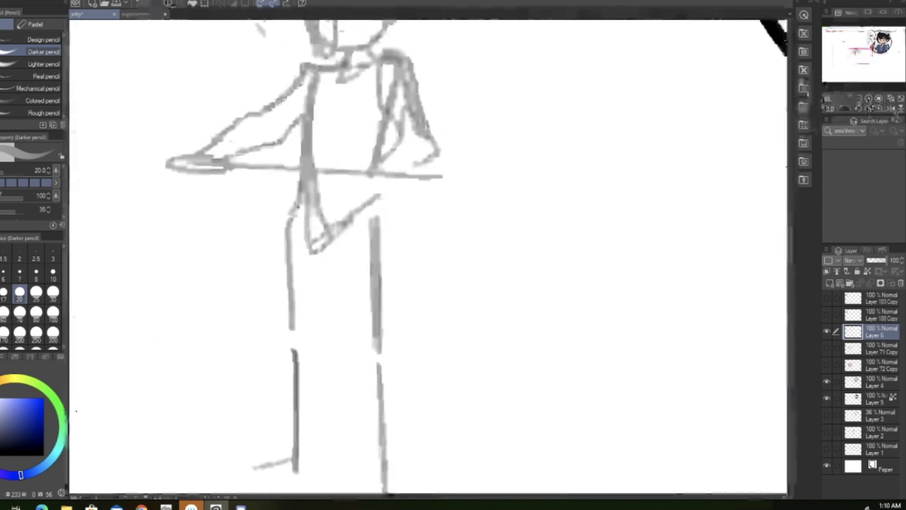
mouse_move(322, 244)
left_mouse_down()
mouse_move(336, 314)
mouse_move(332, 263)
mouse_move(352, 343)
mouse_move(375, 356)
left_mouse_up()
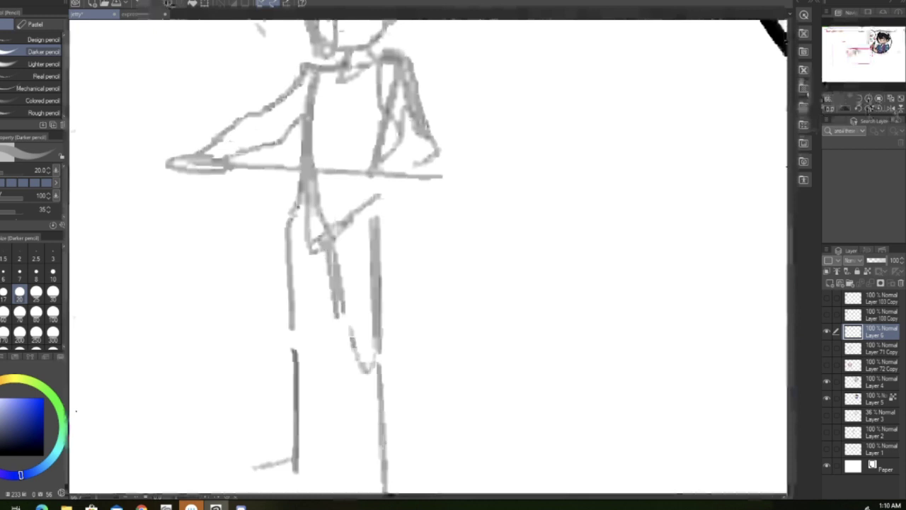
left_click_drag(376, 215, 373, 198)
mouse_move(328, 313)
left_mouse_down()
mouse_move(332, 258)
mouse_move(317, 333)
mouse_move(319, 421)
left_mouse_up()
left_click_drag(329, 345, 317, 407)
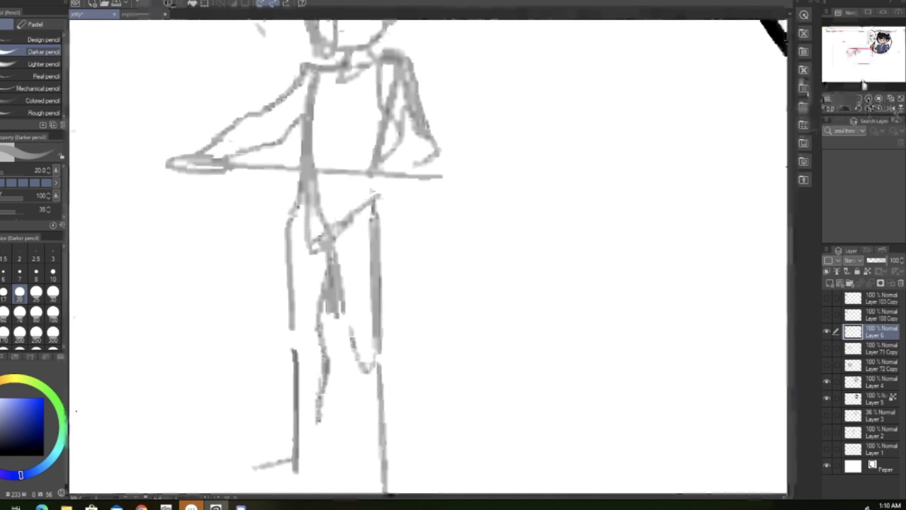
Step: Extend the front leg's inner calf line to the ankle and outline its foot
left_click(859, 60)
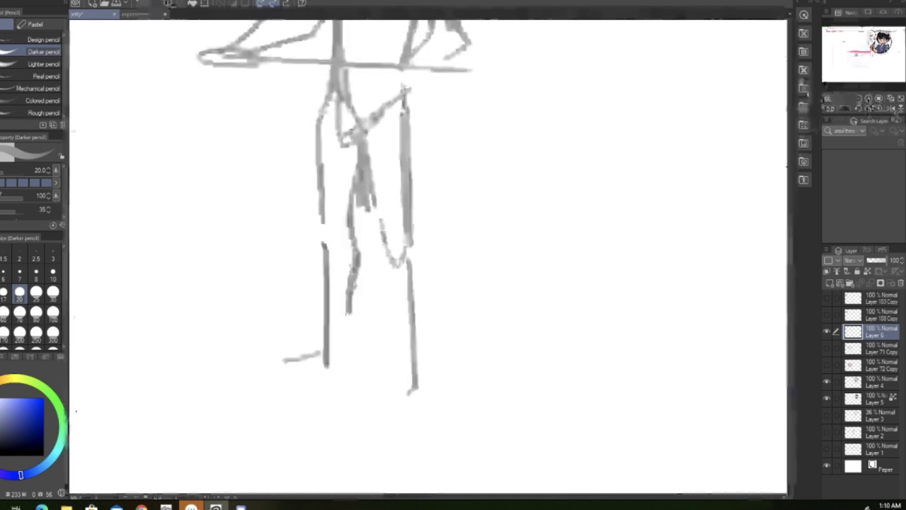
left_click_drag(348, 282, 342, 358)
mouse_move(323, 321)
left_mouse_down()
mouse_move(270, 366)
mouse_move(344, 358)
mouse_move(261, 373)
left_mouse_up()
left_click_drag(286, 376, 326, 366)
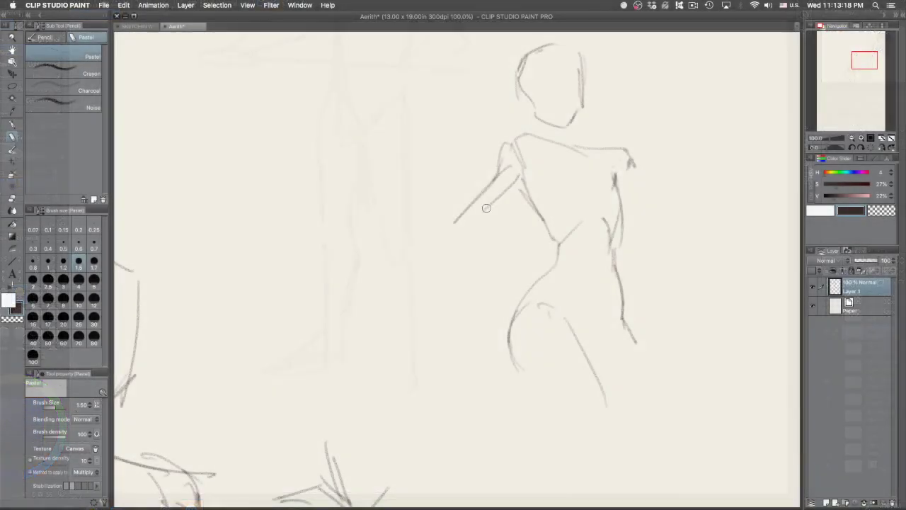
Step: On the cream canvas, undo the last arm line and redraw the figure's upper arm, forearm and hand reaching out to the side
key("super+z")
mouse_move(504, 136)
left_mouse_down()
mouse_move(496, 177)
mouse_move(472, 206)
left_mouse_up()
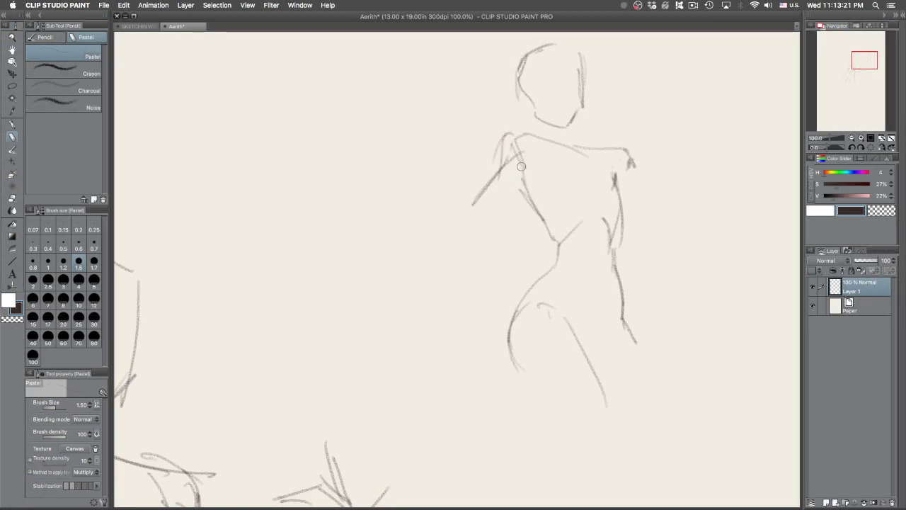
left_click_drag(522, 177, 478, 236)
mouse_move(485, 192)
left_mouse_down()
mouse_move(414, 278)
mouse_move(413, 265)
mouse_move(388, 280)
mouse_move(396, 278)
mouse_move(344, 281)
left_mouse_up()
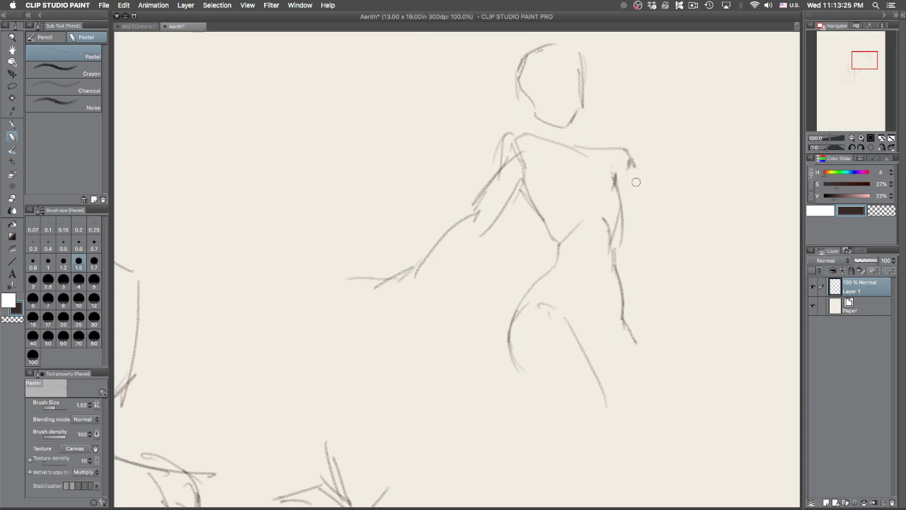
Step: Darken the standing figure's far shoulder and sketch the chest and armpit contours across the upper torso
left_click_drag(624, 162, 632, 169)
left_click_drag(536, 191, 619, 201)
left_click_drag(613, 169, 638, 203)
mouse_move(615, 174)
left_mouse_down()
mouse_move(631, 193)
mouse_move(628, 211)
left_mouse_up()
mouse_move(544, 169)
left_mouse_down()
mouse_move(558, 209)
mouse_move(585, 212)
left_mouse_up()
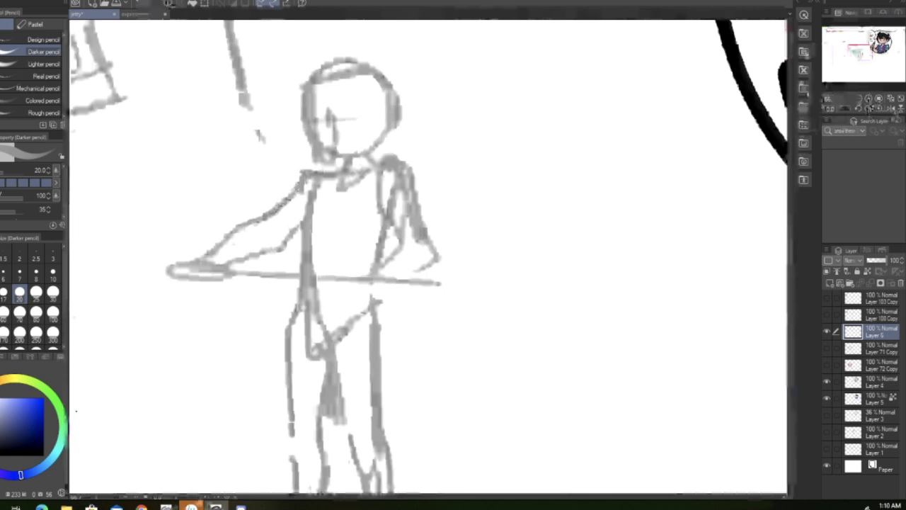
Step: Switch to the browser and look through the Instagram profile's posts, opening and closing the side-by-side body photo post
mouse_move(191, 505)
left_click(189, 460)
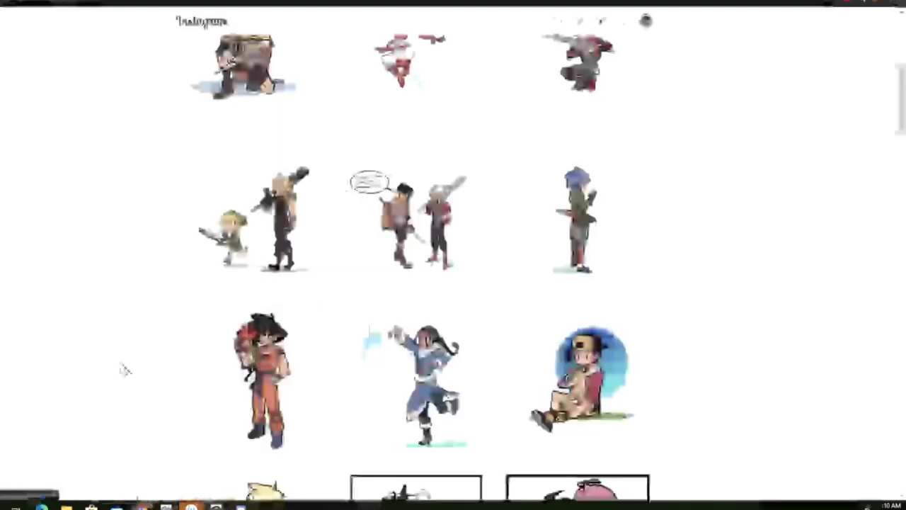
scroll(135, 383, "down", 13)
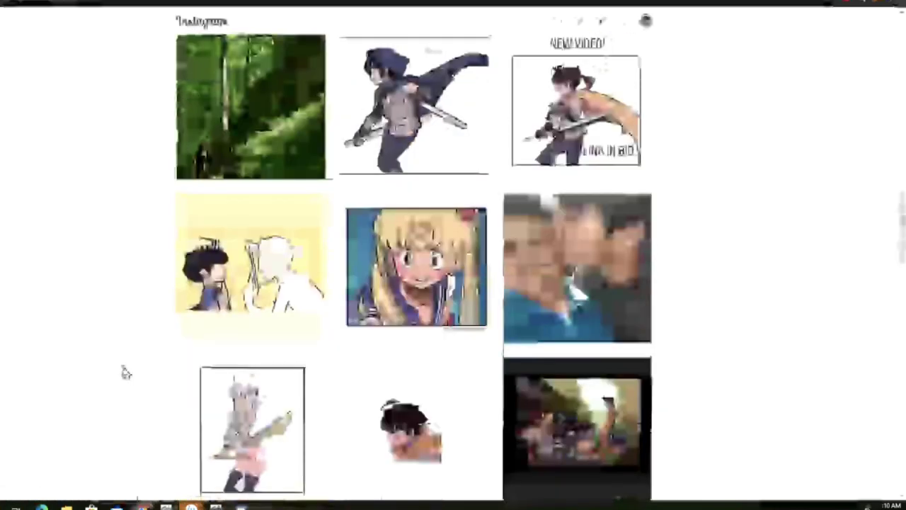
scroll(125, 370, "down", 4)
scroll(151, 340, "down", 7)
scroll(160, 346, "down", 3)
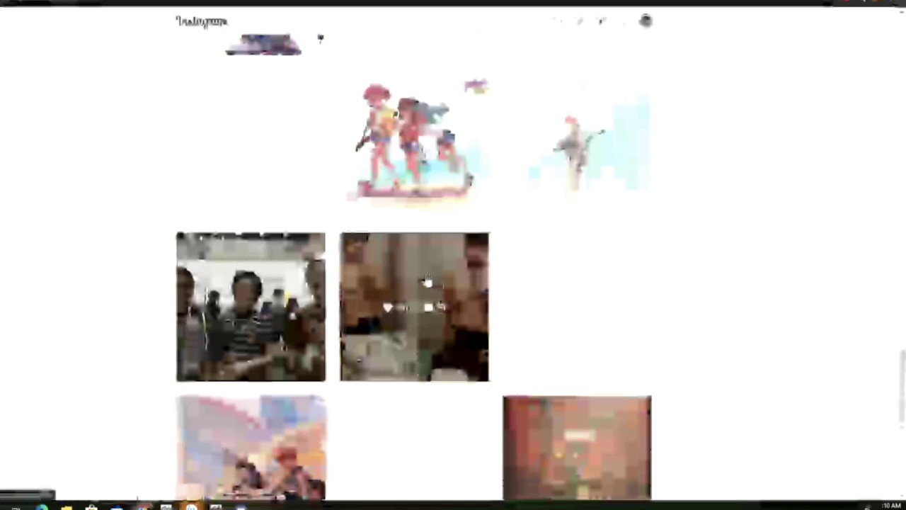
left_click(427, 282)
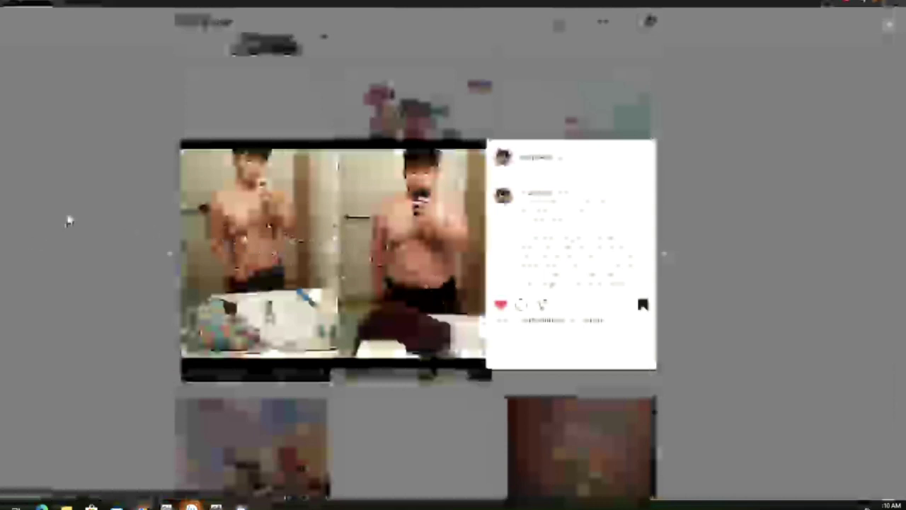
left_click(95, 166)
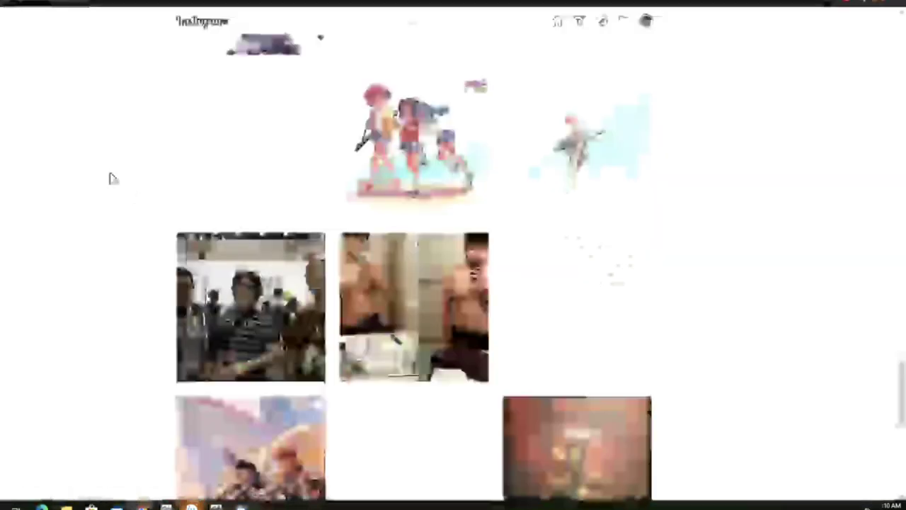
scroll(88, 216, "up", 1)
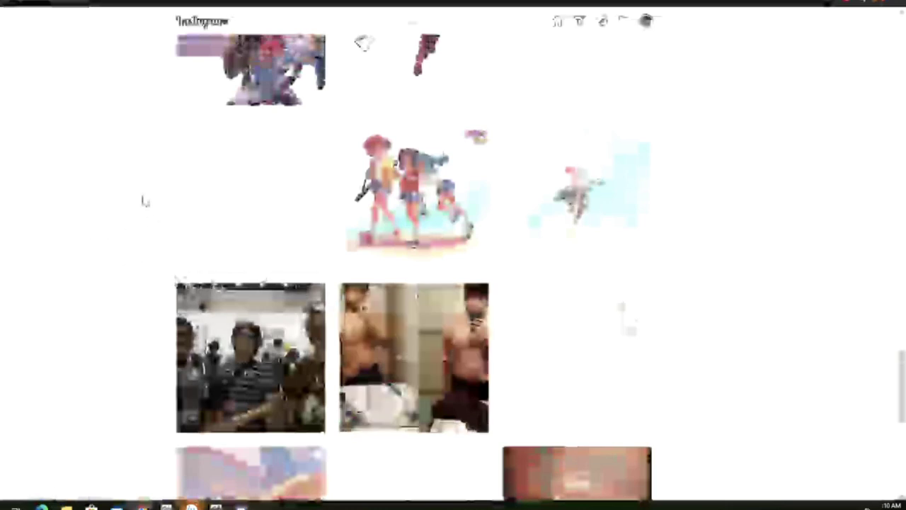
scroll(148, 193, "up", 2)
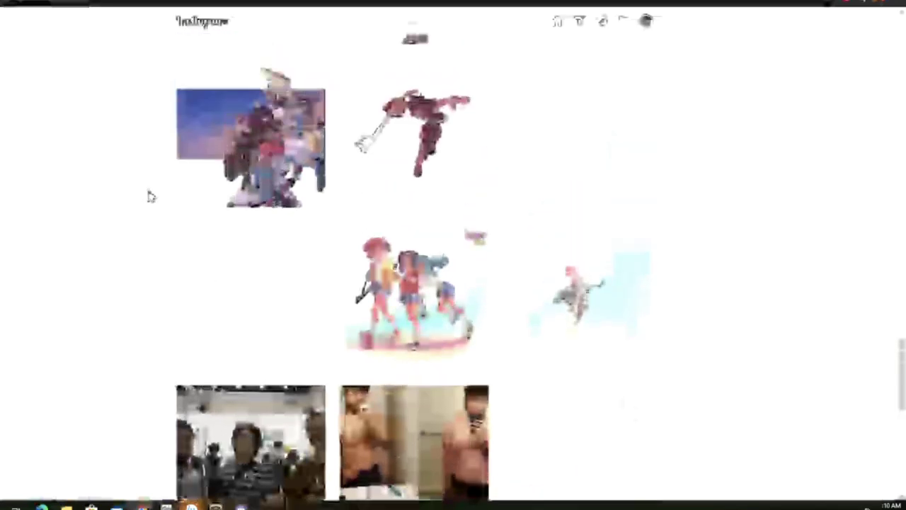
scroll(148, 192, "down", 2)
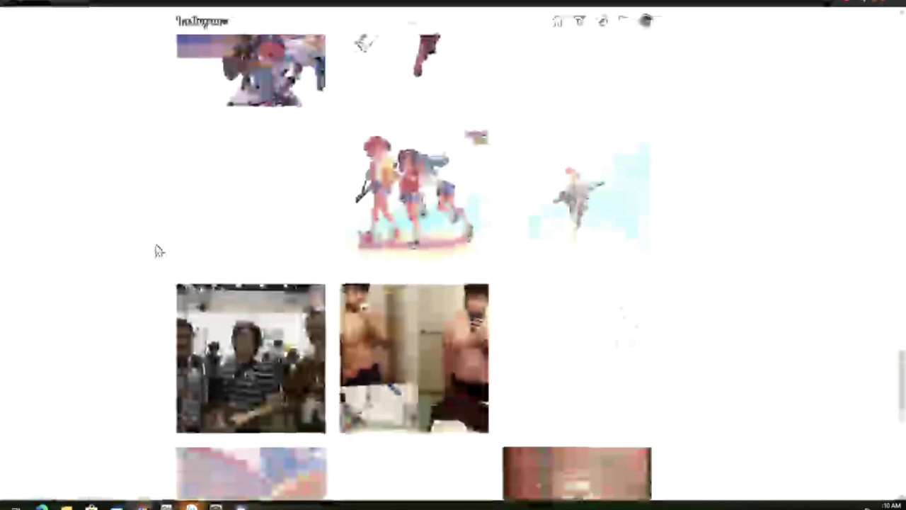
Step: Return to the white-canvas drawing and reinforce the third figure's shoulder and arm contours and the side of the waist
left_click(215, 507)
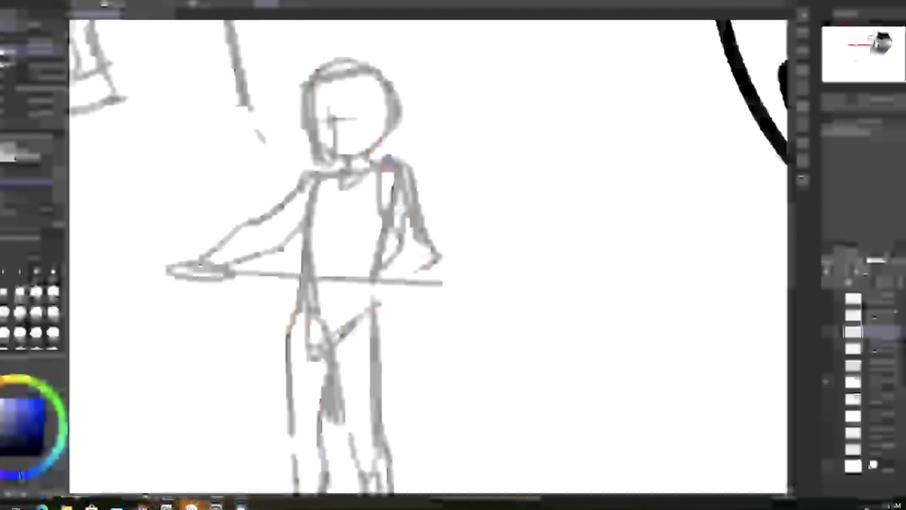
left_click_drag(407, 167, 435, 249)
mouse_move(333, 170)
left_mouse_down()
mouse_move(302, 180)
mouse_move(260, 214)
mouse_move(282, 246)
left_mouse_up()
left_click_drag(419, 190, 441, 262)
mouse_move(370, 272)
left_mouse_down()
mouse_move(358, 272)
mouse_move(393, 288)
mouse_move(358, 295)
mouse_move(382, 290)
mouse_move(351, 137)
mouse_move(353, 59)
mouse_move(322, 291)
mouse_move(369, 323)
mouse_move(382, 292)
left_mouse_up()
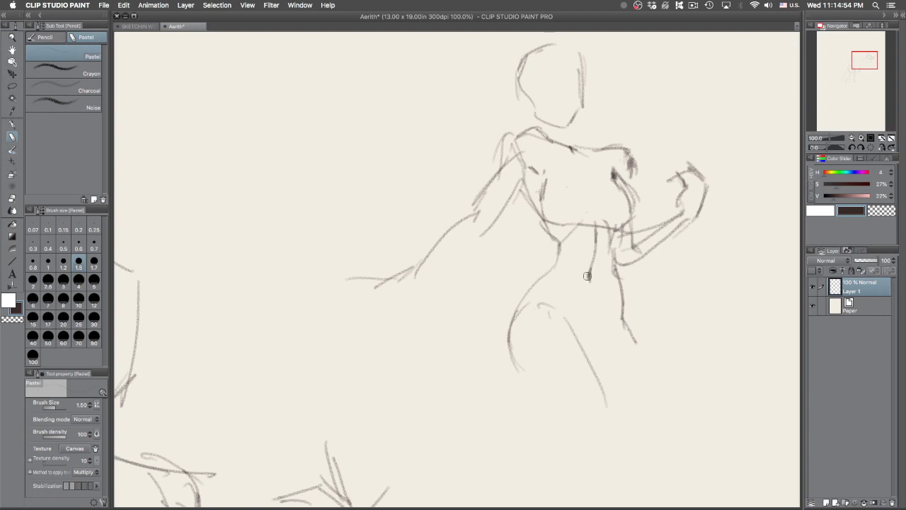
Step: Darken the waist and outer hip curve of the standing figure on the cream canvas
mouse_move(542, 212)
left_mouse_down()
mouse_move(554, 246)
mouse_move(543, 278)
mouse_move(545, 264)
mouse_move(537, 274)
mouse_move(520, 345)
mouse_move(514, 311)
mouse_move(521, 371)
left_mouse_up()
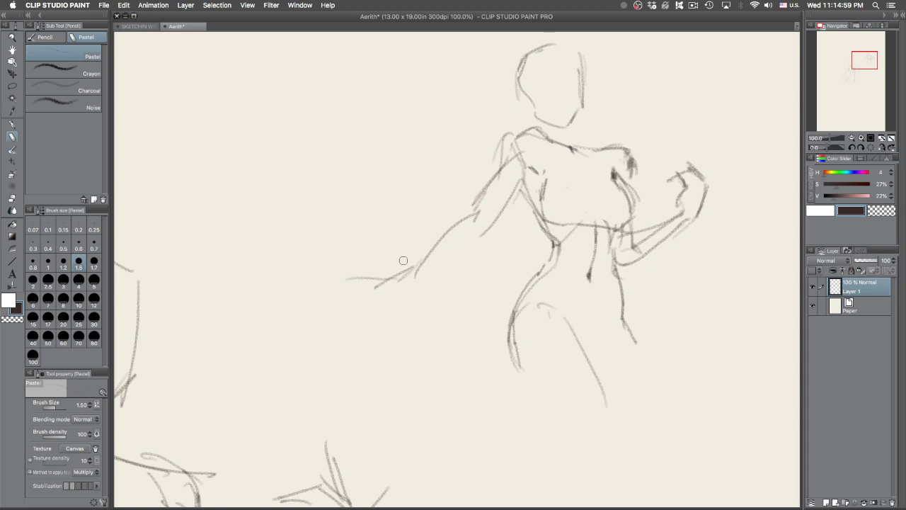
Step: Sketch the outstretched arm's hand with its fingers and contour the forearm from elbow to wrist on the standing figure
mouse_move(354, 279)
left_mouse_down()
mouse_move(394, 279)
mouse_move(346, 281)
mouse_move(392, 287)
mouse_move(383, 314)
mouse_move(422, 274)
left_mouse_up()
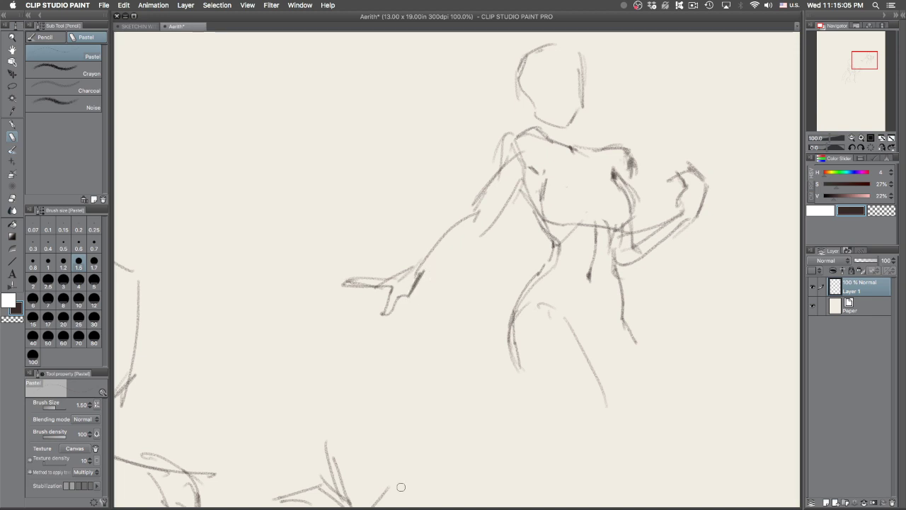
left_click_drag(474, 208, 415, 268)
left_click_drag(483, 228, 419, 280)
key("super+z")
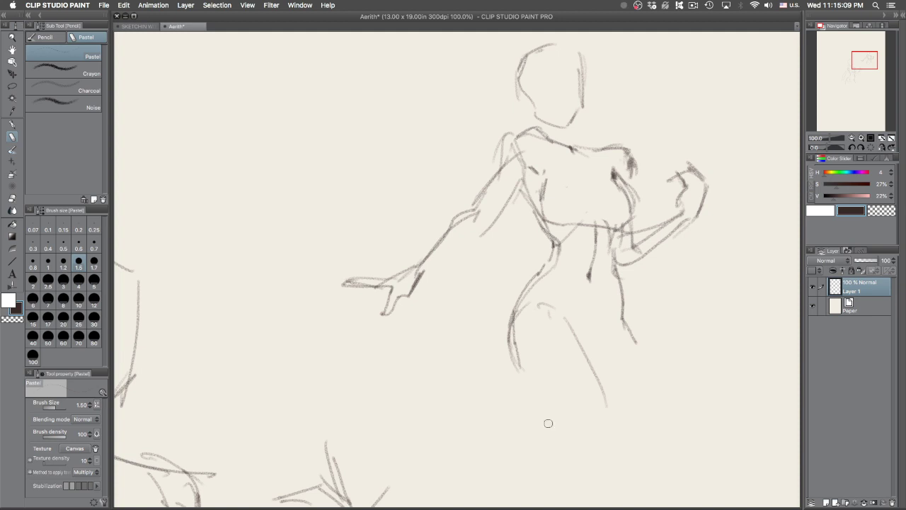
mouse_move(362, 280)
left_mouse_down()
mouse_move(354, 316)
mouse_move(366, 318)
mouse_move(395, 286)
left_mouse_up()
mouse_move(488, 205)
left_mouse_down()
mouse_move(484, 240)
mouse_move(427, 275)
left_mouse_up()
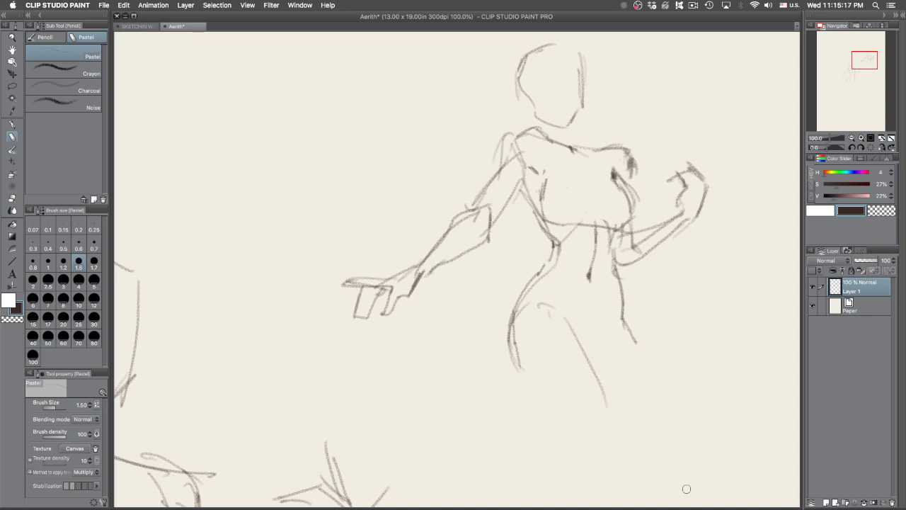
Step: Erase the standing figure's heavy far-shoulder outline and redraw it narrower, with a darker armpit accent
mouse_move(616, 149)
left_mouse_down()
mouse_move(624, 179)
mouse_move(643, 166)
mouse_move(637, 148)
mouse_move(632, 170)
mouse_move(614, 155)
mouse_move(621, 181)
mouse_move(588, 147)
mouse_move(609, 134)
mouse_move(586, 151)
mouse_move(613, 145)
left_mouse_up()
key("e")
key("p")
key("super+z")
key("p")
key("super+z")
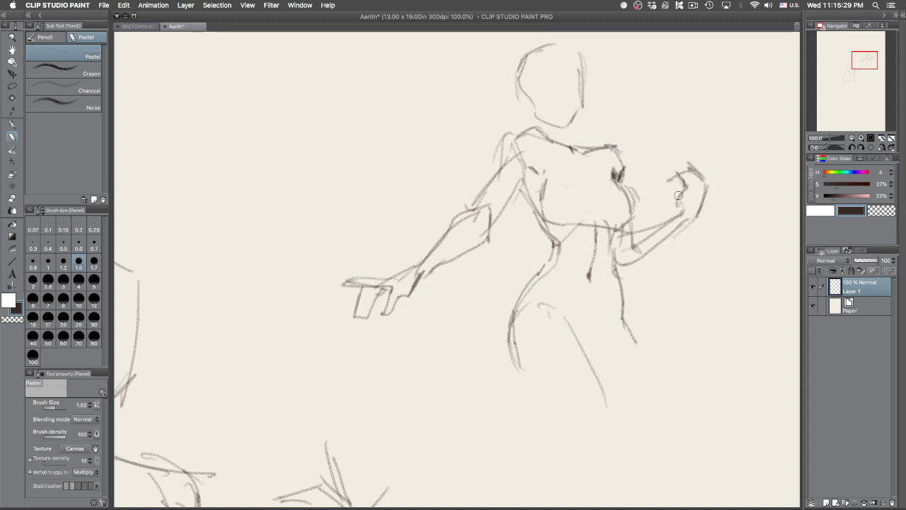
Step: Sketch the V-shaped pelvis lines between the hips and the outer contour of the far thigh
left_click_drag(626, 224, 629, 245)
mouse_move(527, 287)
left_mouse_down()
mouse_move(580, 298)
mouse_move(571, 328)
mouse_move(593, 327)
mouse_move(544, 310)
mouse_move(565, 319)
left_mouse_up()
mouse_move(570, 355)
left_mouse_down()
mouse_move(596, 355)
mouse_move(582, 355)
mouse_move(609, 313)
mouse_move(616, 309)
mouse_move(609, 323)
mouse_move(622, 309)
mouse_move(674, 400)
left_mouse_up()
mouse_move(565, 354)
left_mouse_down()
mouse_move(556, 321)
mouse_move(573, 364)
left_mouse_up()
left_click_drag(523, 300, 515, 356)
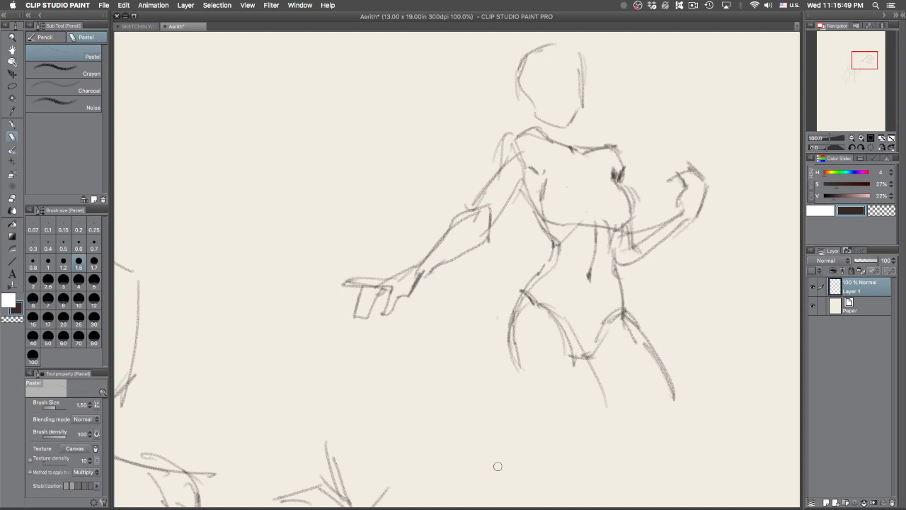
Step: Draw the near thigh of the standing figure with inner and outer contours down to the knee
left_click_drag(551, 316, 561, 402)
mouse_move(528, 451)
left_mouse_down()
mouse_move(510, 358)
mouse_move(522, 462)
mouse_move(546, 470)
left_mouse_up()
left_click_drag(559, 362, 558, 467)
left_click_drag(511, 401, 538, 478)
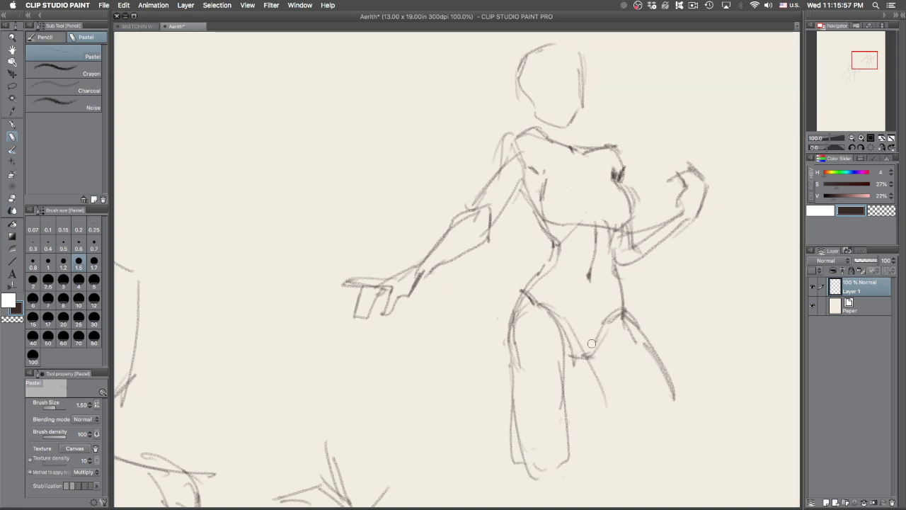
Step: Sketch the far thigh's underside from the crotch and round off its bent knee
mouse_move(560, 348)
left_mouse_down()
mouse_move(593, 355)
mouse_move(677, 439)
left_mouse_up()
left_click_drag(589, 359, 677, 456)
mouse_move(638, 338)
left_mouse_down()
mouse_move(695, 445)
mouse_move(682, 455)
mouse_move(689, 337)
left_mouse_up()
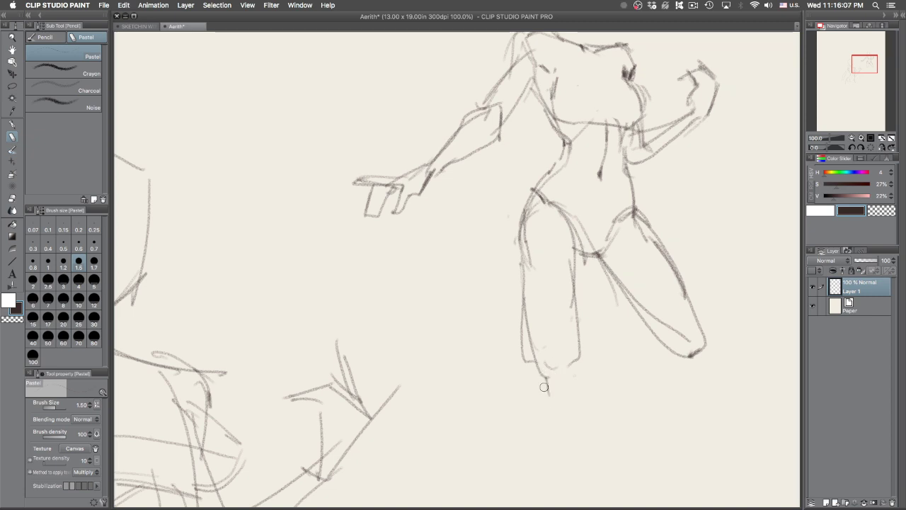
Step: Draw the bent leg's calf and shin running from the knee back behind the standing leg
mouse_move(705, 339)
left_mouse_down()
mouse_move(721, 363)
mouse_move(711, 375)
left_mouse_up()
key("super+z")
mouse_move(670, 349)
left_mouse_down()
mouse_move(671, 374)
mouse_move(630, 437)
left_mouse_up()
key("super+z")
left_click_drag(671, 358, 598, 466)
left_click_drag(706, 380, 625, 459)
Step: Sketch the supporting leg's calf, shin and ankle below the near thigh, and add a rounded kneecap
left_click_drag(575, 355, 596, 489)
left_click_drag(540, 373, 576, 502)
left_click_drag(607, 440, 596, 359)
mouse_move(541, 316)
left_mouse_down()
mouse_move(575, 421)
mouse_move(573, 458)
left_mouse_up()
left_click_drag(571, 419, 570, 494)
mouse_move(589, 405)
left_mouse_down()
mouse_move(614, 484)
mouse_move(581, 500)
left_mouse_up()
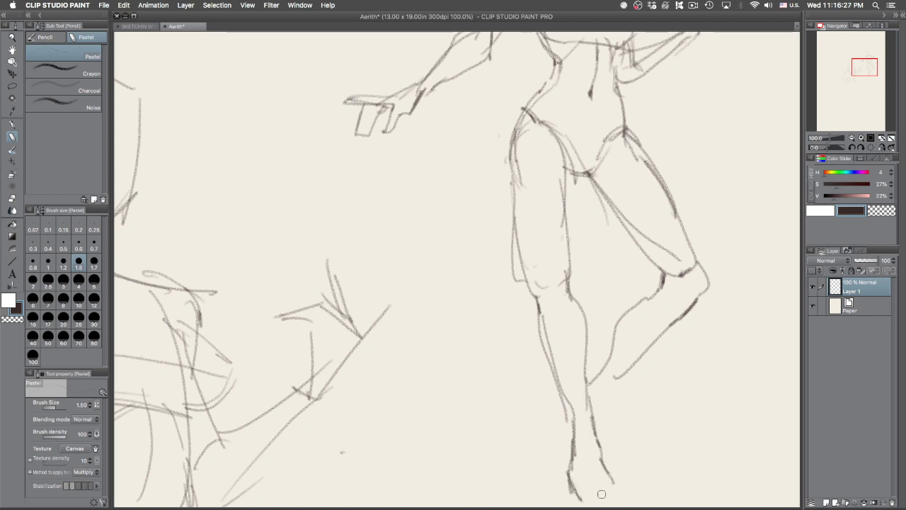
mouse_move(539, 309)
left_mouse_down()
mouse_move(558, 326)
mouse_move(568, 290)
mouse_move(540, 297)
mouse_move(531, 288)
mouse_move(541, 295)
left_mouse_up()
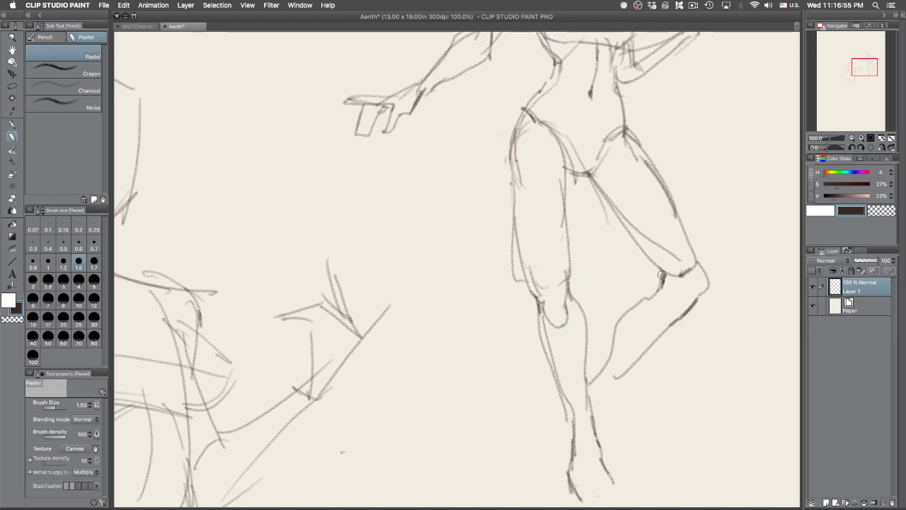
Step: Draw the bent leg's ankle and foot crossing behind the supporting leg, and touch up the crotch line
left_click_drag(657, 286, 536, 454)
key("super+z")
key("super+z")
mouse_move(624, 371)
left_mouse_down()
mouse_move(609, 399)
mouse_move(564, 426)
left_mouse_up()
mouse_move(570, 394)
left_mouse_down()
mouse_move(551, 464)
mouse_move(567, 488)
left_mouse_up()
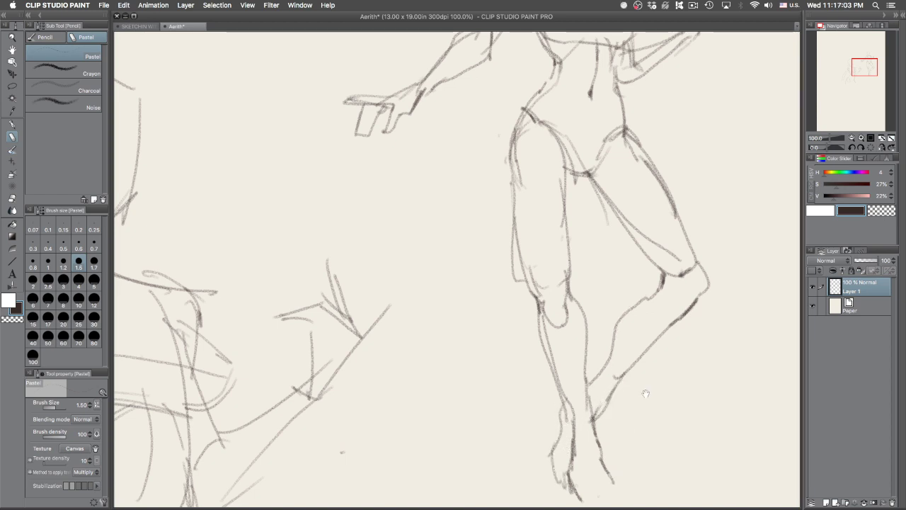
left_click_drag(643, 407, 622, 506)
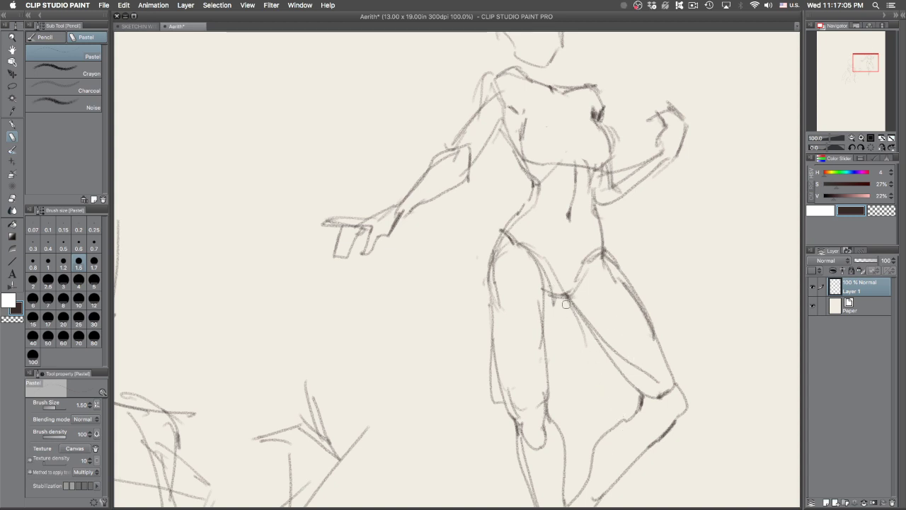
left_click_drag(547, 289, 569, 288)
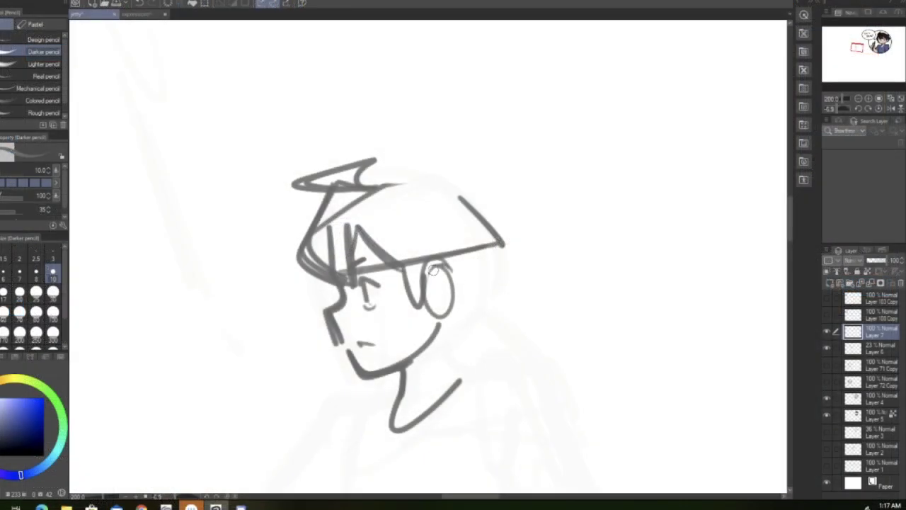
Step: On the profile-head sketch, thicken the ear, jaw and nose contours with the Darker pencil, and reset the canvas rotation
mouse_move(438, 263)
left_mouse_down()
mouse_move(447, 303)
mouse_move(446, 278)
left_mouse_up()
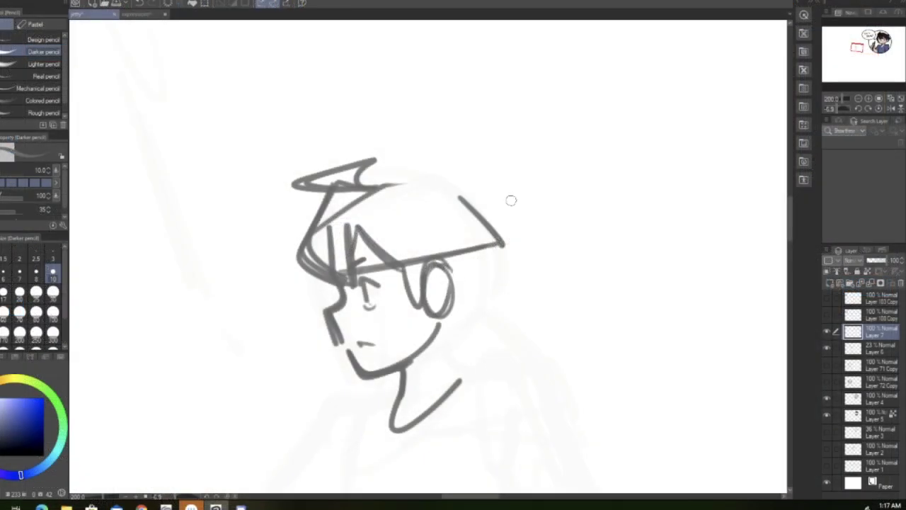
left_click_drag(409, 357, 431, 320)
mouse_move(347, 282)
left_mouse_down()
mouse_move(330, 317)
mouse_move(341, 338)
left_mouse_up()
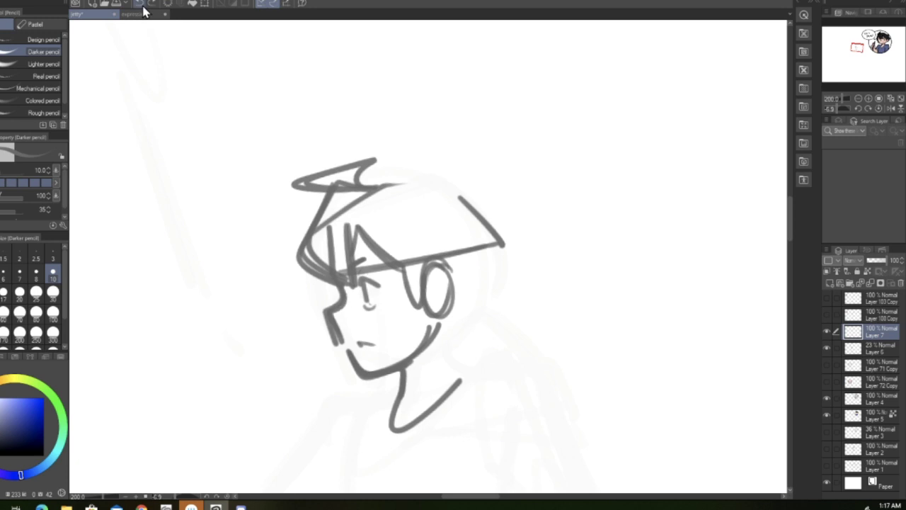
left_click_drag(346, 300, 338, 330)
left_click(878, 108)
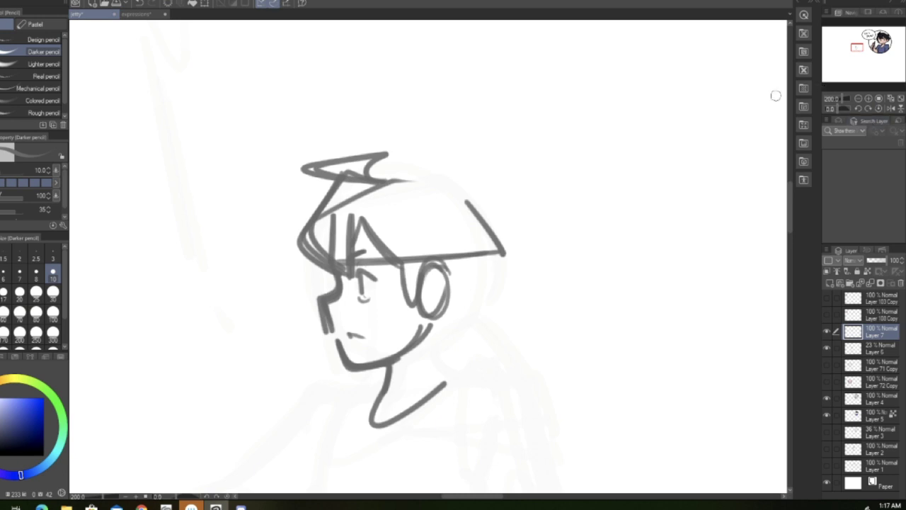
Step: Draw the flicked hair outline over the crown, and add the nape and a second neckline curve below the head
mouse_move(374, 175)
left_mouse_down()
mouse_move(513, 179)
mouse_move(489, 200)
mouse_move(417, 168)
mouse_move(509, 183)
mouse_move(487, 199)
mouse_move(519, 224)
left_mouse_up()
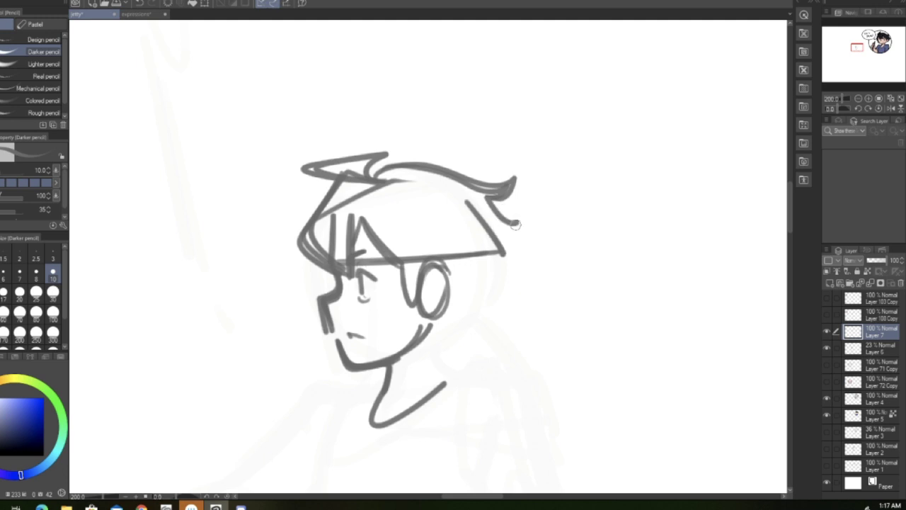
mouse_move(434, 323)
left_mouse_down()
mouse_move(453, 340)
mouse_move(454, 368)
left_mouse_up()
left_click_drag(437, 339, 452, 358)
mouse_move(383, 381)
left_mouse_down()
mouse_move(437, 398)
mouse_move(449, 383)
left_mouse_up()
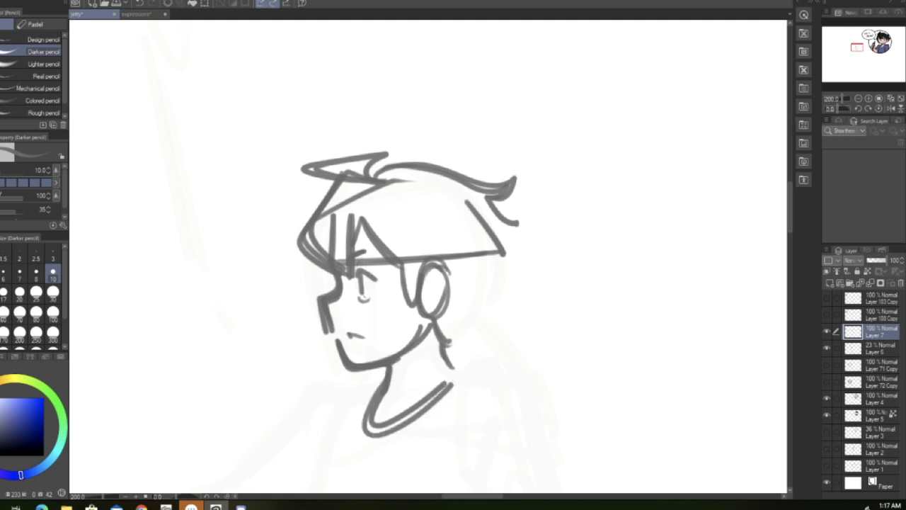
Step: Draw an elongated loop at the throat and a pointed collar flap hanging beneath the chin
mouse_move(866, 46)
left_mouse_down()
mouse_move(865, 29)
mouse_move(857, 51)
left_mouse_up()
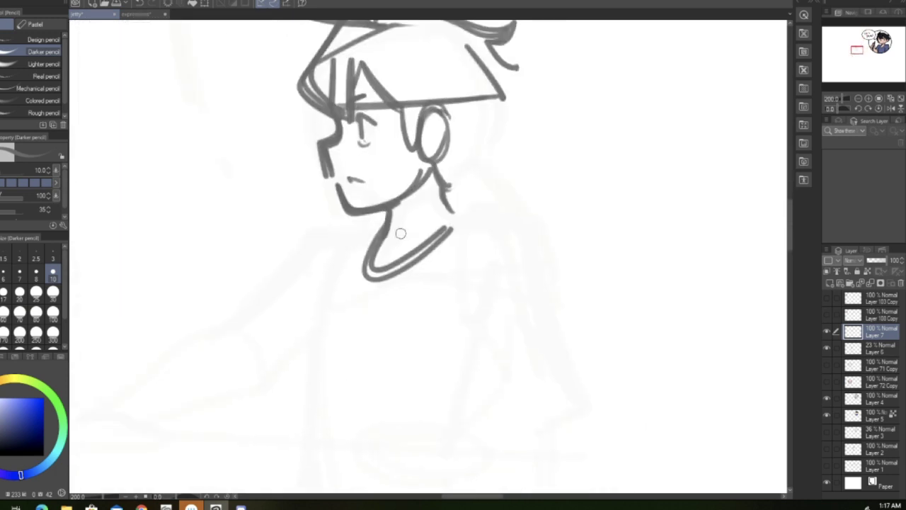
mouse_move(376, 247)
left_mouse_down()
mouse_move(343, 301)
mouse_move(378, 265)
mouse_move(347, 283)
mouse_move(370, 269)
left_mouse_up()
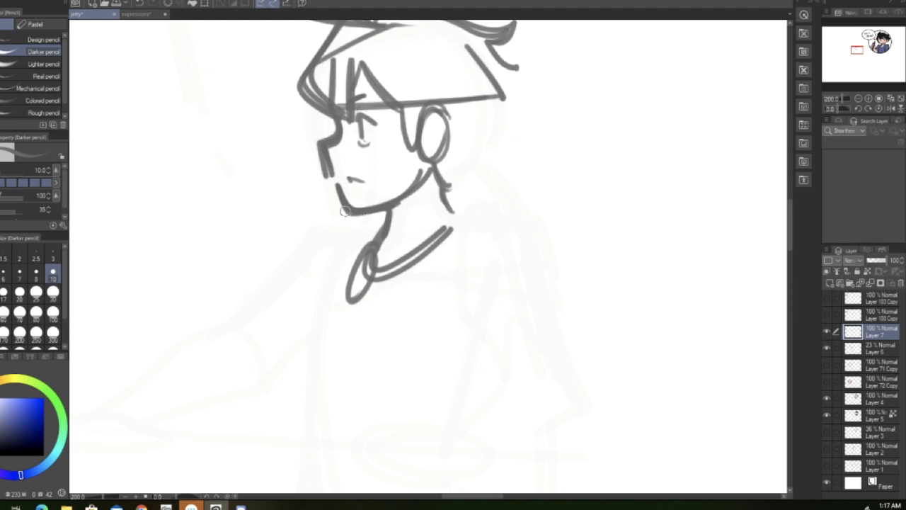
left_click_drag(345, 211, 342, 297)
left_click_drag(346, 215, 341, 296)
Step: Try several slanted collar strokes running from the throat loop up to the back of the neck
mouse_move(373, 223)
left_mouse_down()
mouse_move(371, 248)
mouse_move(456, 195)
left_mouse_up()
left_click_drag(379, 247, 415, 231)
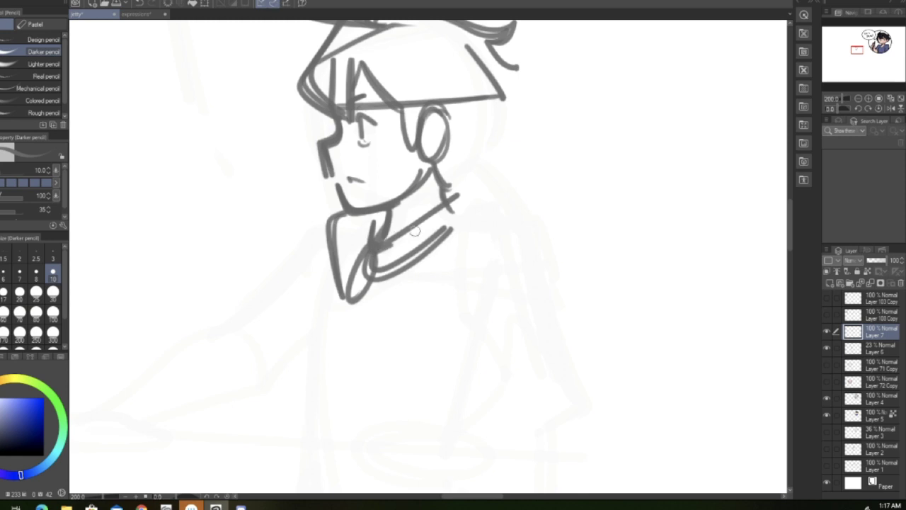
left_click(145, 6)
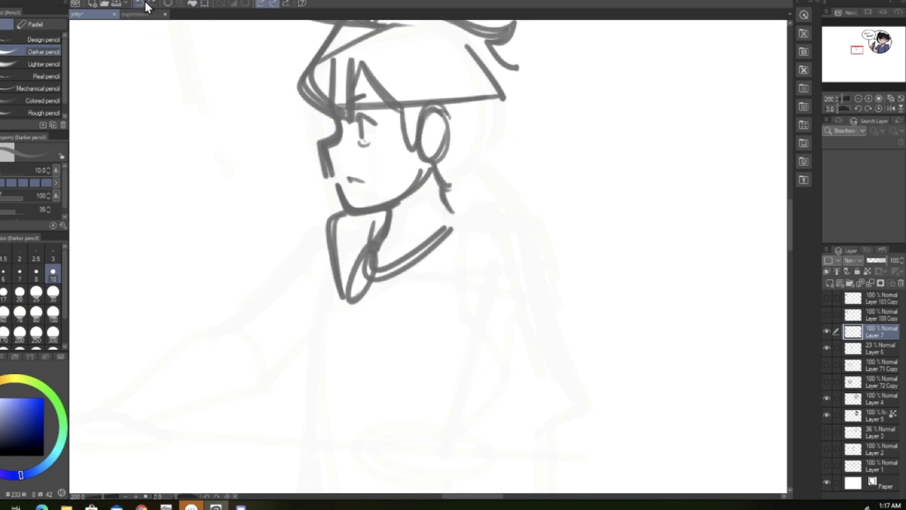
mouse_move(369, 253)
left_mouse_down()
mouse_move(481, 205)
mouse_move(466, 205)
left_mouse_up()
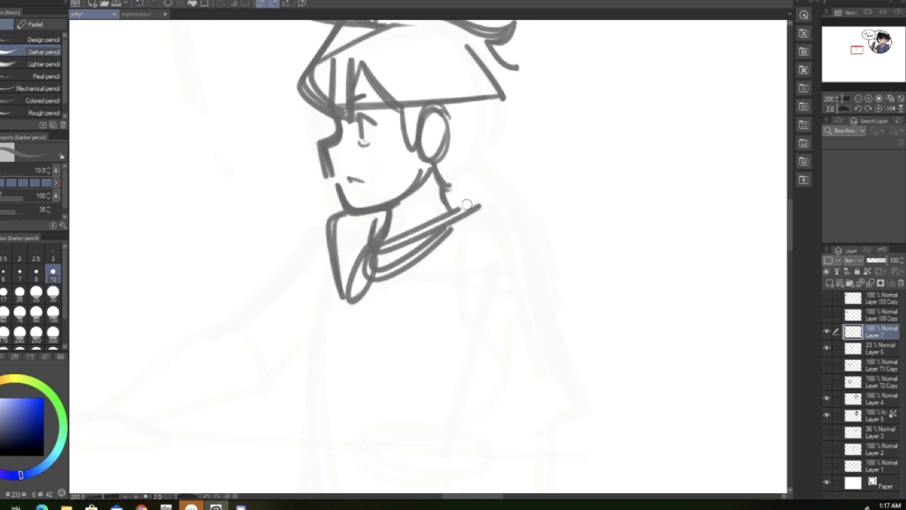
left_click(139, 7)
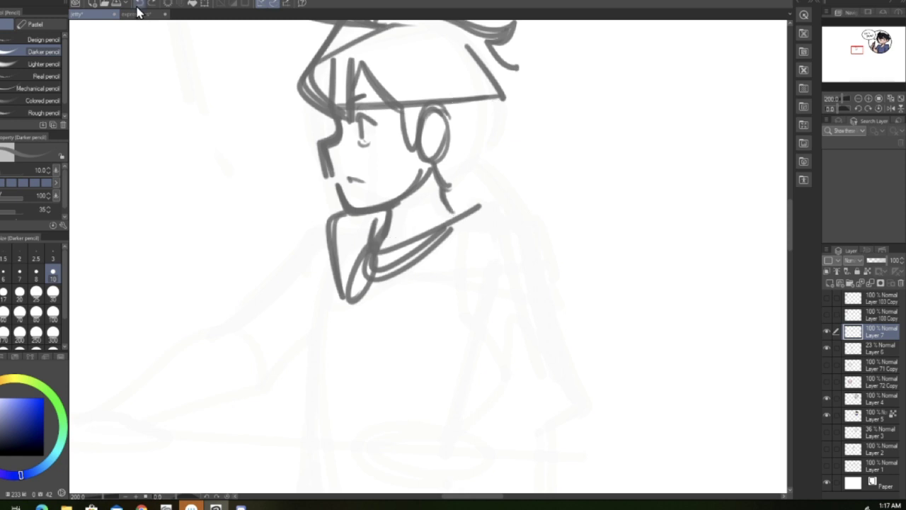
left_click_drag(376, 245, 469, 206)
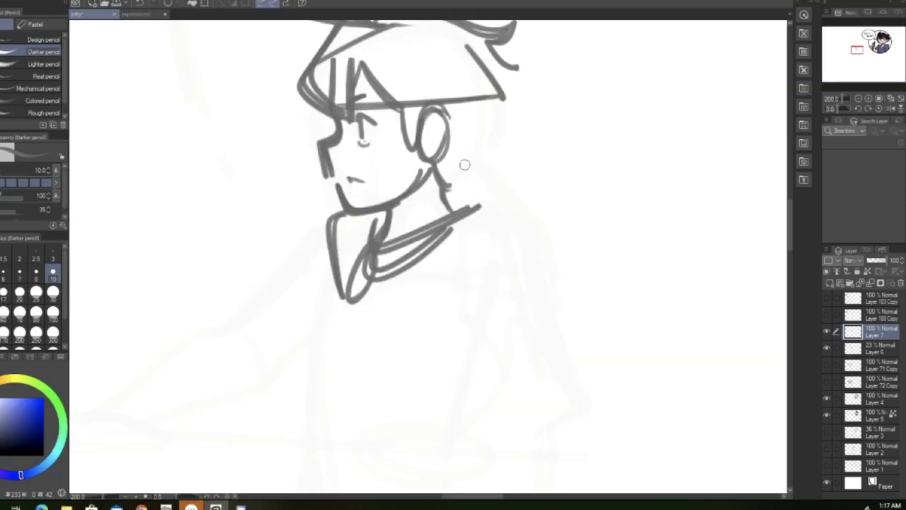
Step: Darken the collar flap's edge, and replace the old neckline strokes with two parallel slanted collar lines
mouse_move(347, 209)
left_mouse_down()
mouse_move(333, 210)
mouse_move(341, 291)
left_mouse_up()
mouse_move(479, 211)
left_mouse_down()
mouse_move(447, 224)
mouse_move(400, 267)
mouse_move(411, 290)
left_mouse_up()
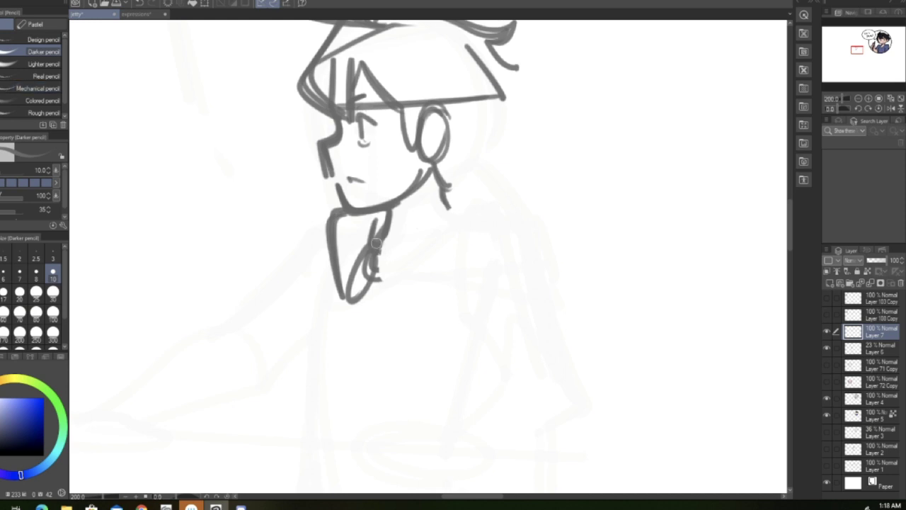
mouse_move(379, 249)
left_mouse_down()
mouse_move(466, 206)
mouse_move(380, 240)
mouse_move(473, 200)
left_mouse_up()
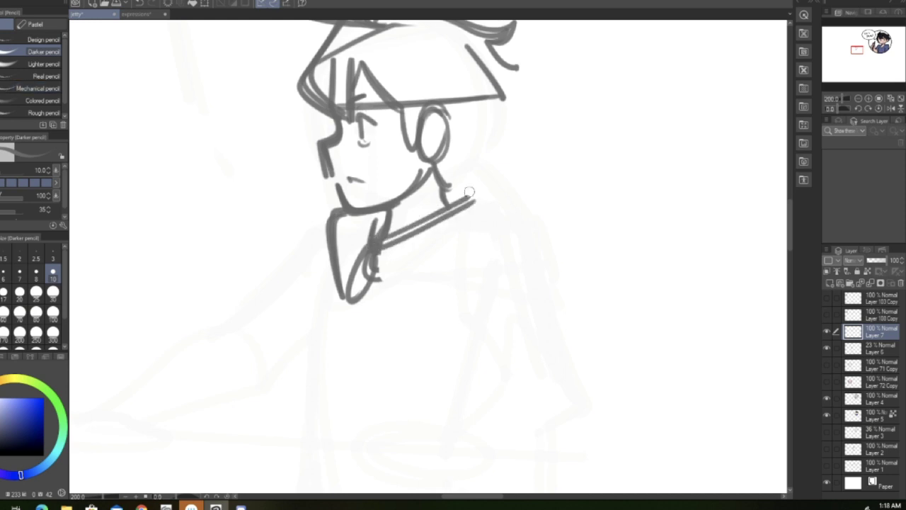
Step: Draw the back of the head down to the nape, and add the headband's knot with two hanging tails
left_click_drag(494, 100, 498, 136)
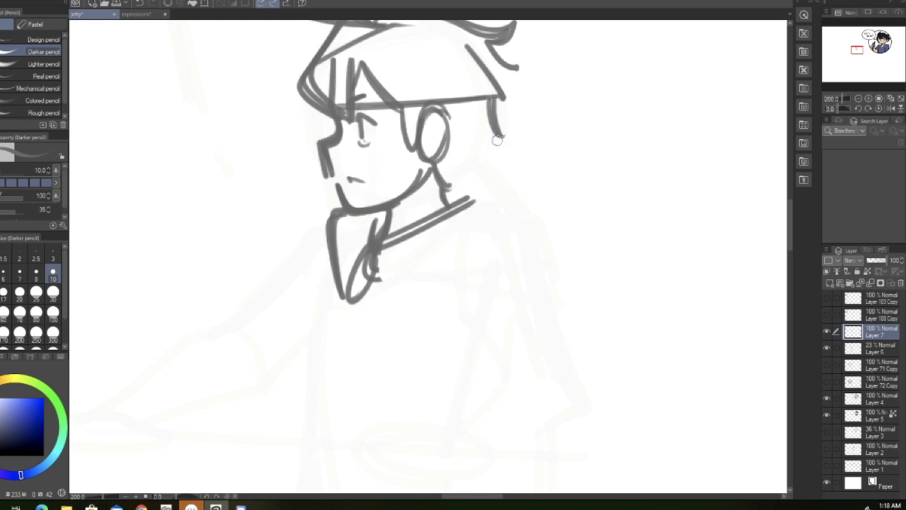
left_click_drag(449, 178, 500, 135)
left_click_drag(492, 100, 506, 124)
mouse_move(506, 88)
left_mouse_down()
mouse_move(503, 71)
mouse_move(510, 192)
left_mouse_up()
left_click_drag(502, 106, 496, 206)
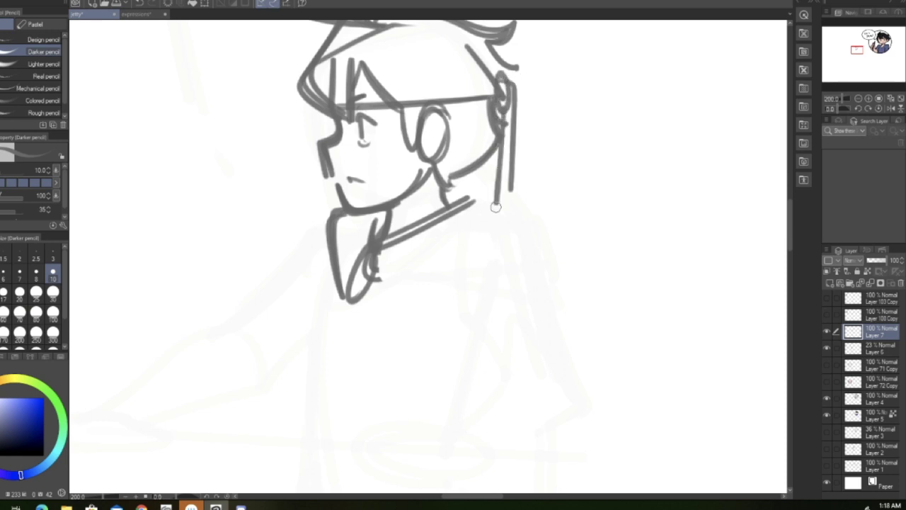
Step: Draw the rear shoulder slope behind the neck, replacing the first curved attempt with a straighter diagonal line
mouse_move(450, 181)
left_mouse_down()
mouse_move(473, 177)
mouse_move(511, 223)
left_mouse_up()
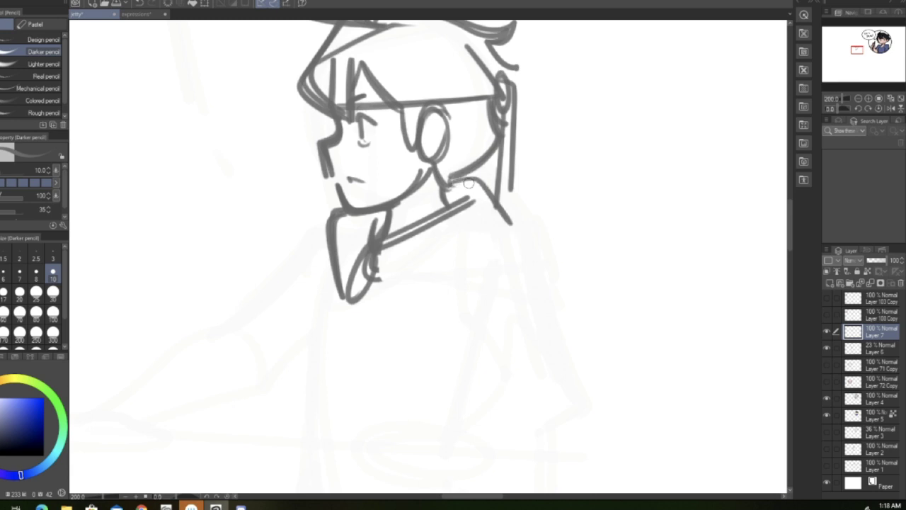
left_click(140, 3)
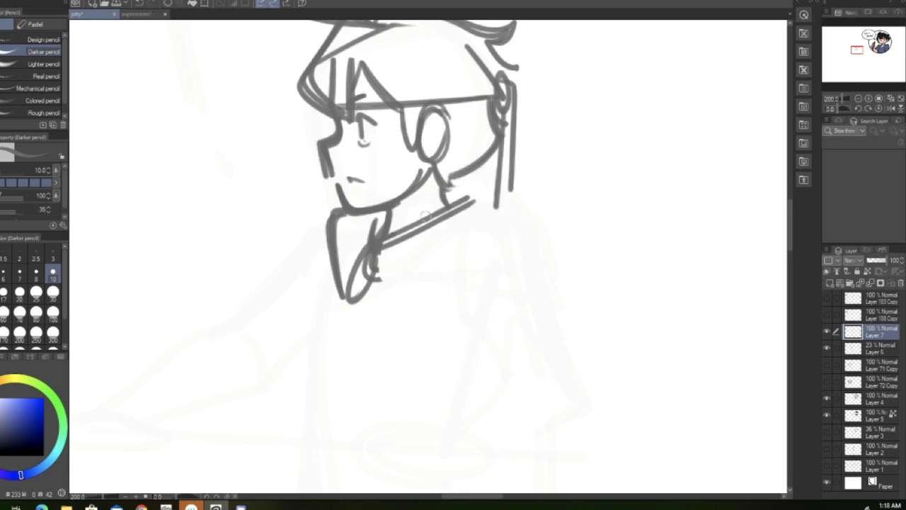
mouse_move(465, 175)
left_mouse_down()
mouse_move(510, 216)
mouse_move(505, 208)
left_mouse_up()
Step: Draw a long narrow pointed tie hanging from the throat loop, and thicken the collar flap's upper edge
mouse_move(350, 295)
left_mouse_down()
mouse_move(341, 398)
mouse_move(346, 387)
mouse_move(360, 422)
left_mouse_up()
left_click_drag(360, 422, 358, 300)
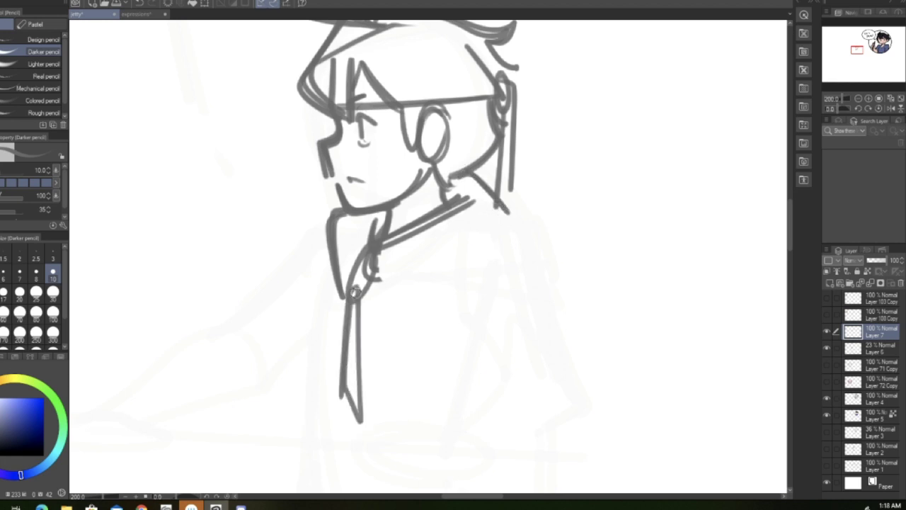
mouse_move(350, 206)
left_mouse_down()
mouse_move(327, 204)
mouse_move(332, 249)
left_mouse_up()
Step: Shift the profile-head line drawing slightly up and to the left with the Scale/Rotate transform
left_click(208, 4)
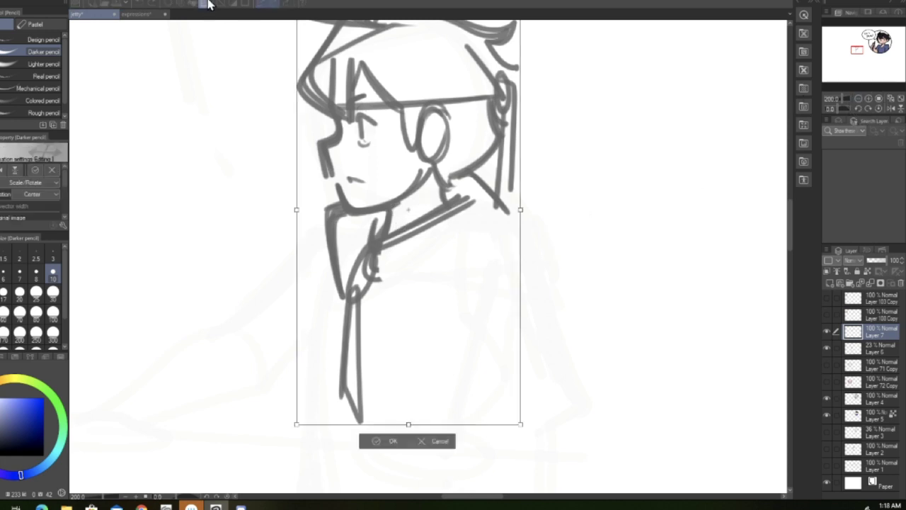
mouse_move(456, 316)
left_mouse_down()
mouse_move(454, 306)
mouse_move(447, 328)
left_mouse_up()
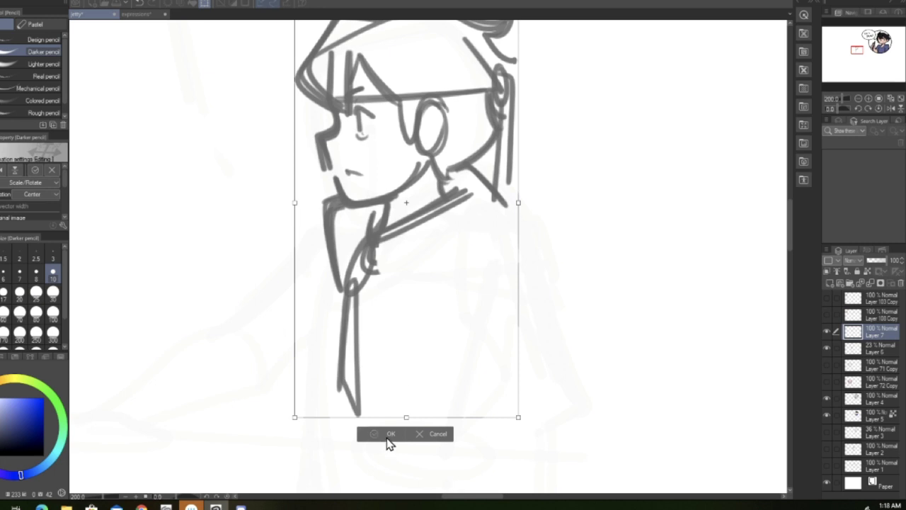
left_click(389, 434)
Step: Erase the collar's rear edge and front flap, and redraw them as a diagonal from nape to throat and a flap starting under the chin
left_click_drag(502, 354, 440, 382)
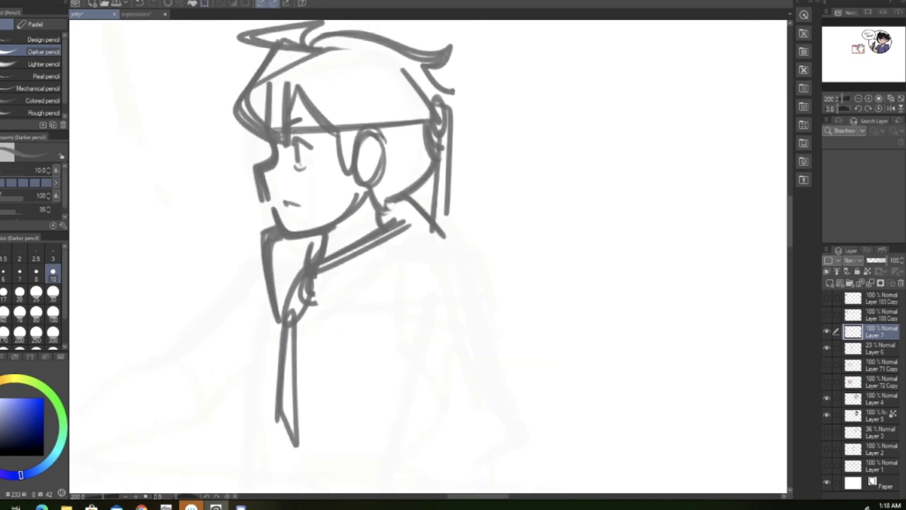
left_click_drag(408, 226, 337, 259)
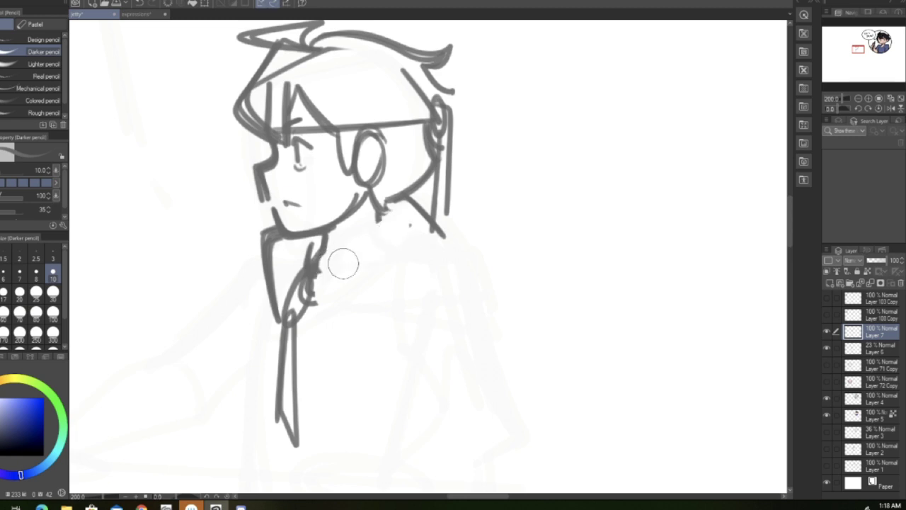
left_click_drag(312, 263, 331, 252)
left_click_drag(408, 212, 320, 251)
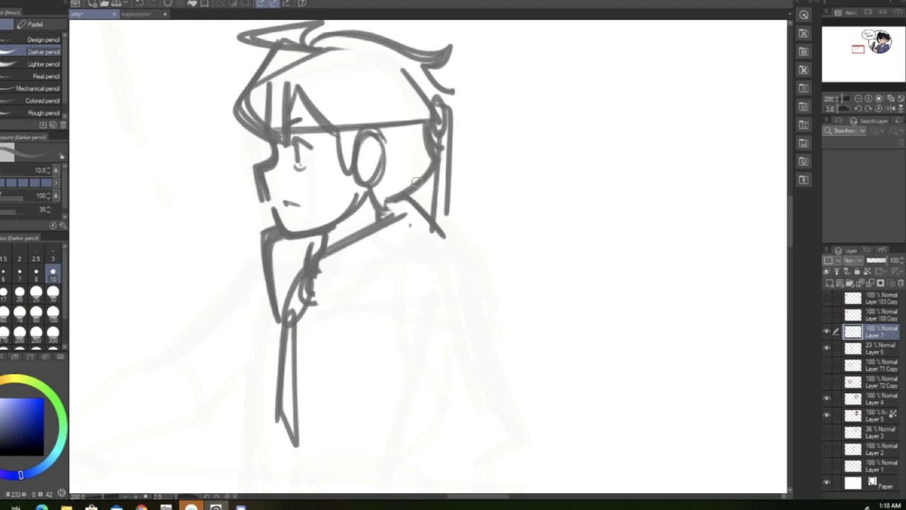
mouse_move(263, 237)
left_mouse_down()
mouse_move(262, 226)
mouse_move(270, 264)
left_mouse_up()
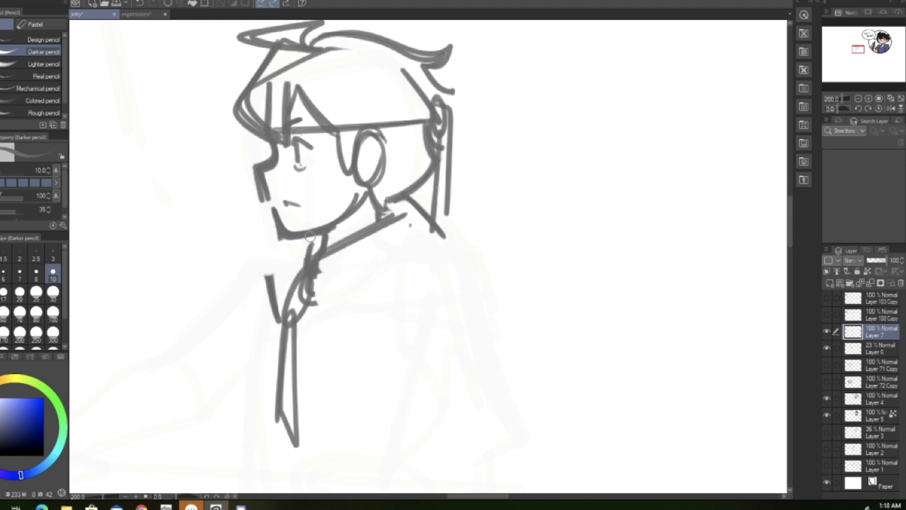
left_click_drag(305, 236, 278, 322)
Step: Draw a doubled diagonal collar line from the throat to the shoulder, and the rear shoulder contour sloping down behind it
mouse_move(293, 244)
left_mouse_down()
mouse_move(437, 256)
mouse_move(466, 248)
left_mouse_up()
left_click_drag(311, 304, 390, 270)
mouse_move(343, 292)
left_mouse_down()
mouse_move(462, 237)
mouse_move(495, 319)
left_mouse_up()
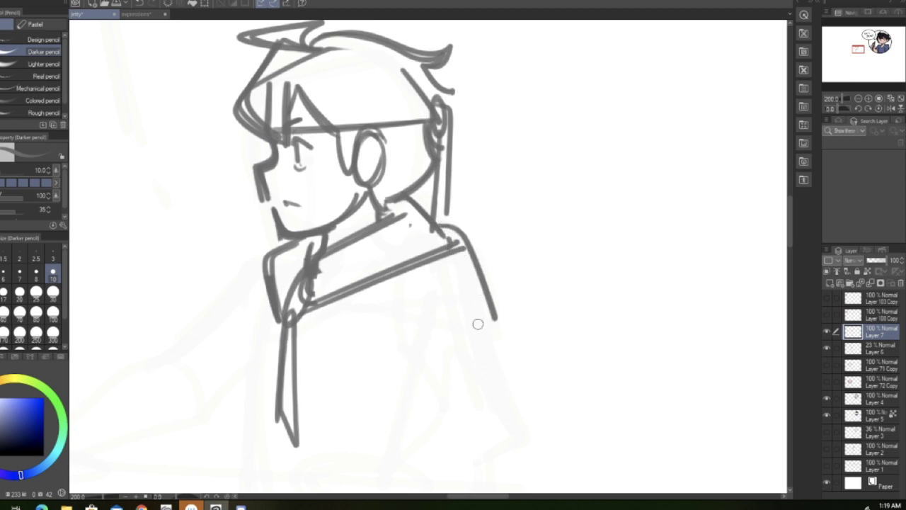
Step: With the canvas temporarily rotated, draw the doubled lower edge of the rear collar flap and a pointed outer flap at the front
left_click_drag(837, 108, 834, 111)
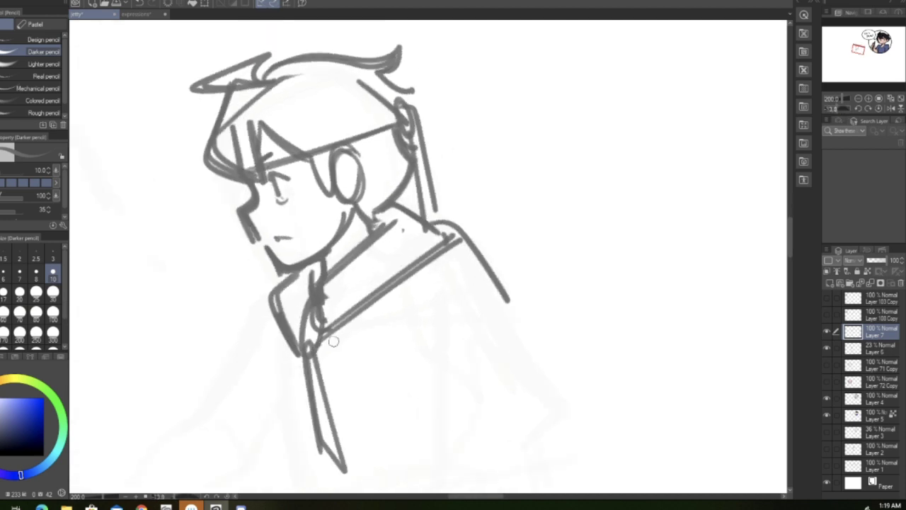
left_click_drag(320, 345, 481, 310)
left_click_drag(326, 338, 488, 302)
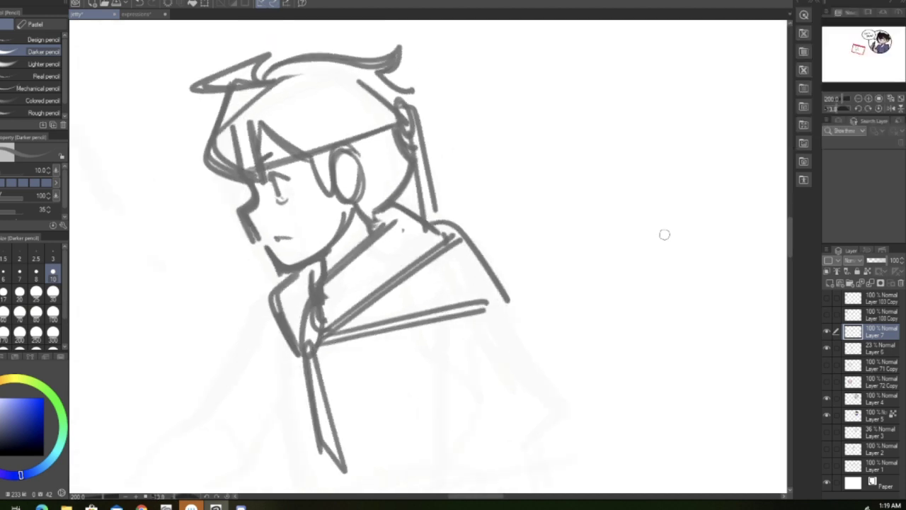
mouse_move(280, 285)
left_mouse_down()
mouse_move(238, 304)
mouse_move(301, 365)
left_mouse_up()
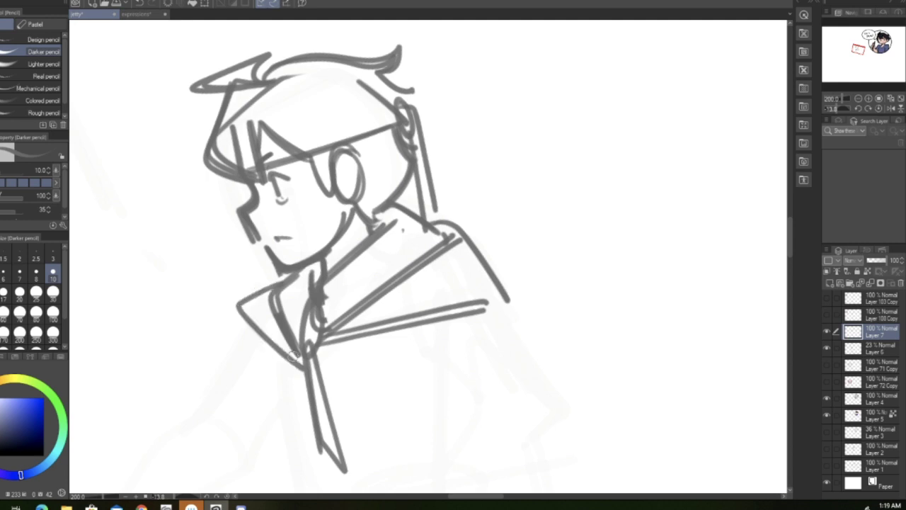
mouse_move(265, 289)
left_mouse_down()
mouse_move(240, 304)
mouse_move(299, 367)
left_mouse_up()
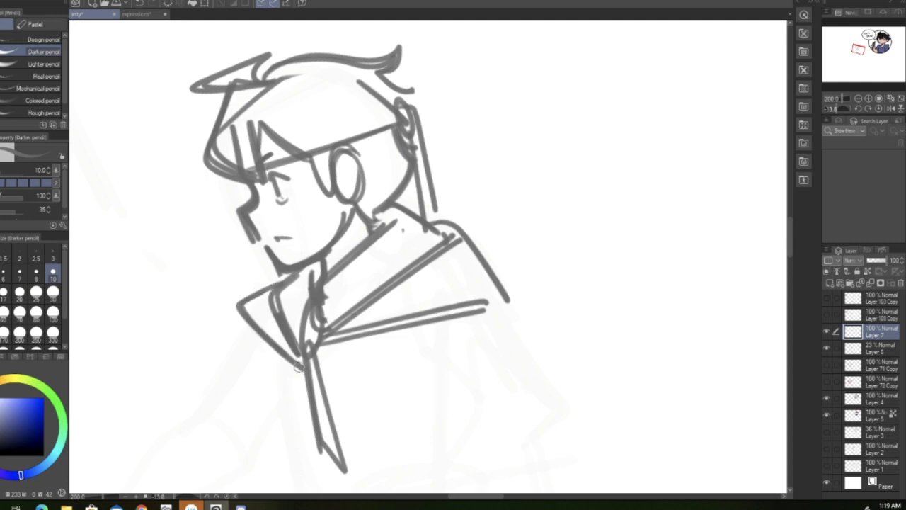
left_click(876, 109)
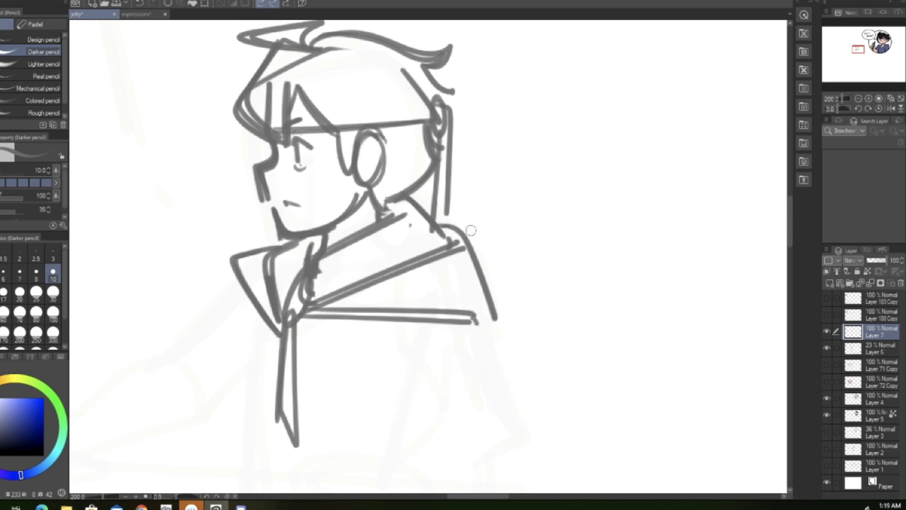
Step: Double the rear shoulder line and draw a curved armhole line descending from under the collar, replacing its first attempt
mouse_move(440, 225)
left_mouse_down()
mouse_move(461, 228)
mouse_move(504, 320)
left_mouse_up()
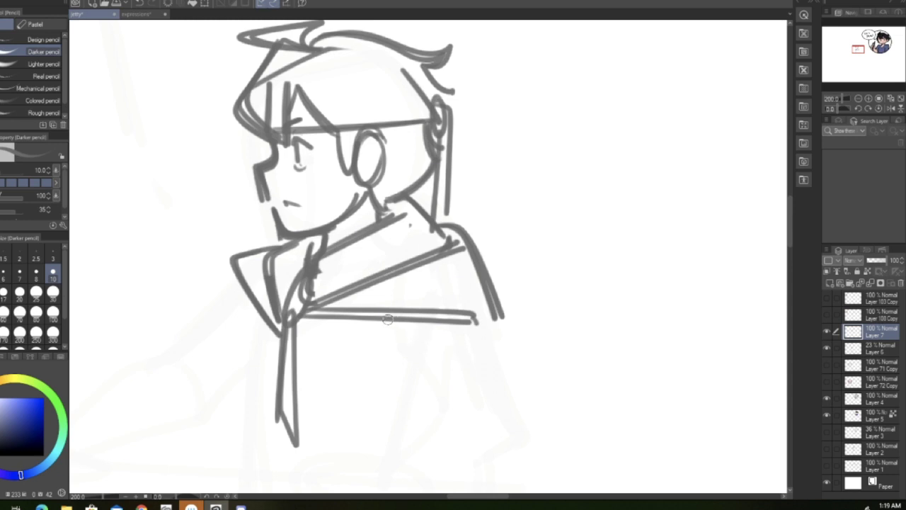
left_click_drag(390, 317, 441, 395)
key("ctrl+z")
left_click_drag(396, 320, 444, 395)
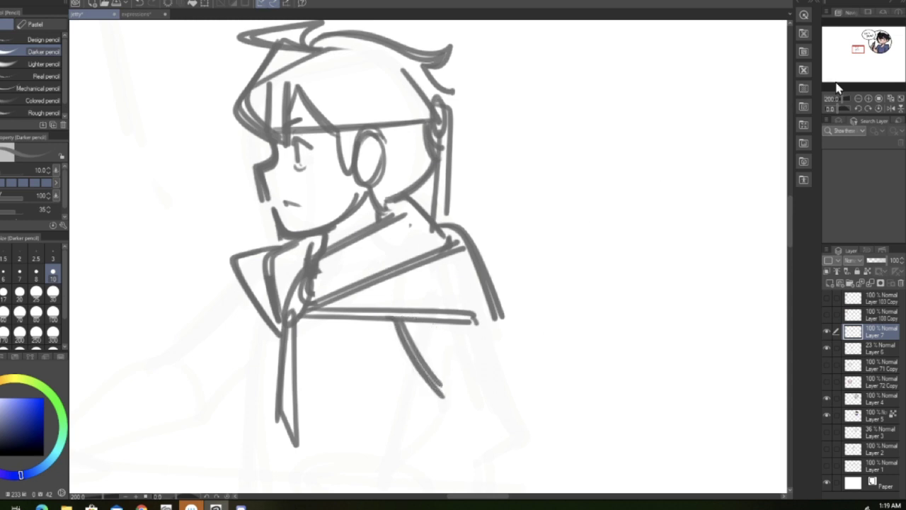
Step: Draw the torso's front contour down to a doubled rounded hem, and a V-shaped lapel opening around the tie
left_click_drag(858, 50, 857, 50)
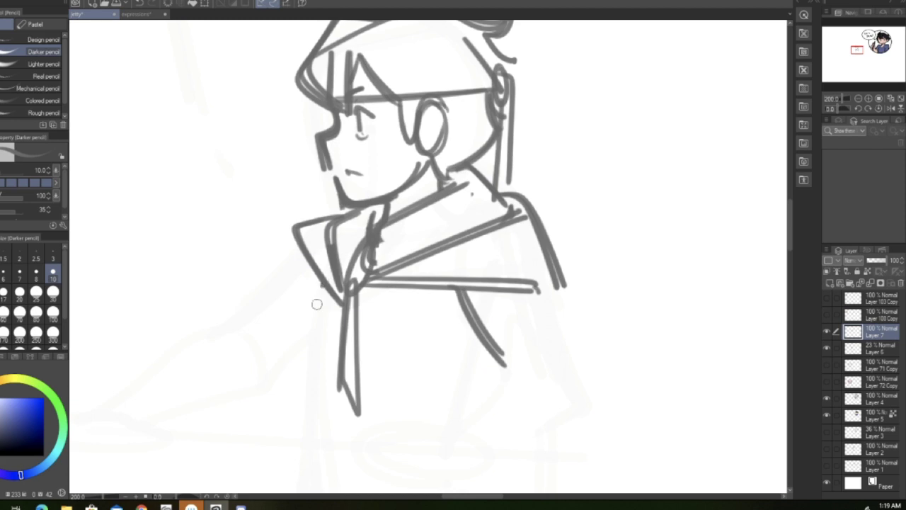
mouse_move(322, 287)
left_mouse_down()
mouse_move(290, 419)
mouse_move(309, 449)
left_mouse_up()
mouse_move(322, 291)
left_mouse_down()
mouse_move(298, 407)
mouse_move(312, 446)
mouse_move(311, 437)
mouse_move(370, 460)
mouse_move(437, 446)
left_mouse_up()
mouse_move(327, 298)
left_mouse_down()
mouse_move(342, 414)
mouse_move(413, 296)
left_mouse_up()
left_click(142, 6)
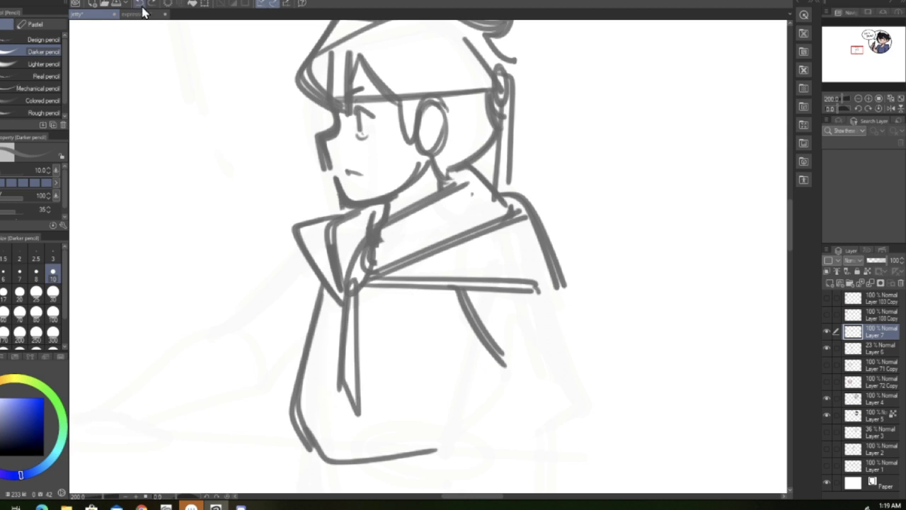
mouse_move(330, 290)
left_mouse_down()
mouse_move(327, 377)
mouse_move(356, 365)
mouse_move(391, 295)
mouse_move(329, 354)
mouse_move(342, 373)
mouse_move(390, 294)
left_mouse_up()
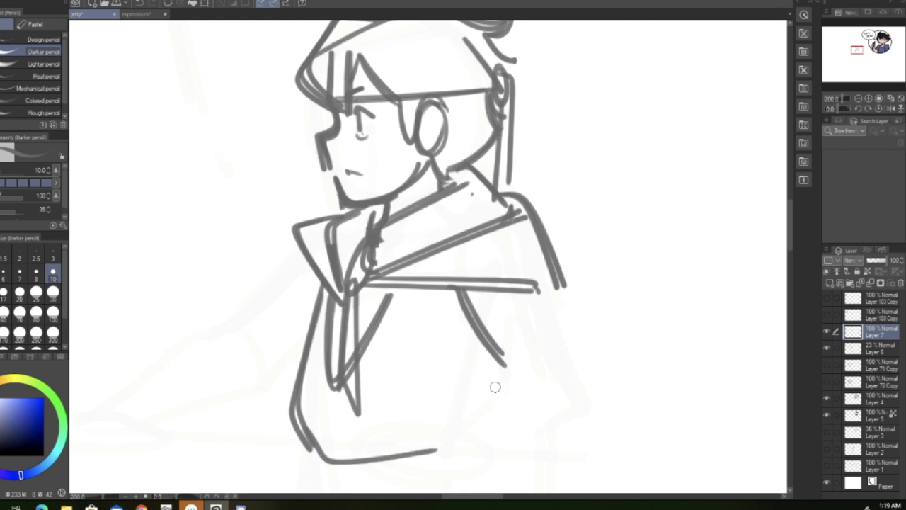
mouse_move(306, 429)
left_mouse_down()
mouse_move(324, 451)
mouse_move(353, 455)
mouse_move(445, 434)
left_mouse_up()
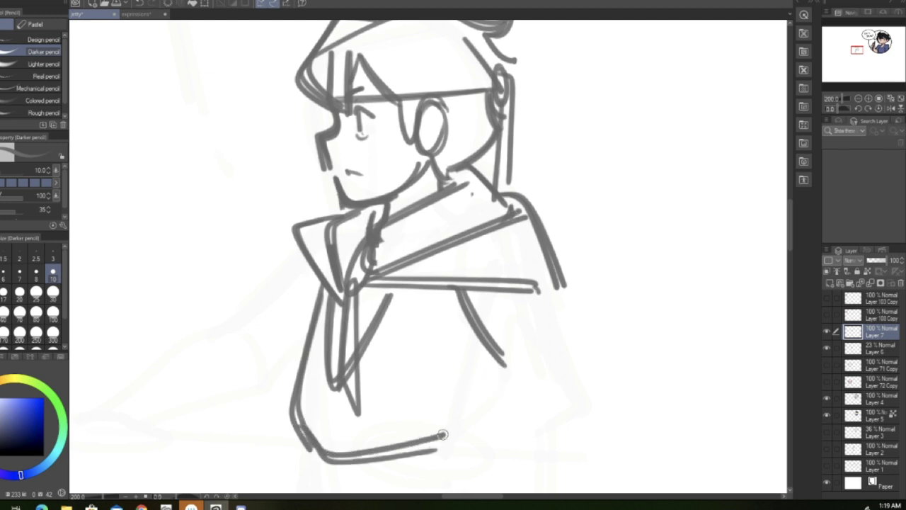
Step: Draw the torso's back edge and inner armhole curve, and add the far shoulder's rounded sleeve beyond the front collar
left_click_drag(485, 350, 457, 420)
mouse_move(456, 289)
left_mouse_down()
mouse_move(473, 369)
mouse_move(484, 356)
mouse_move(463, 338)
mouse_move(460, 290)
left_mouse_up()
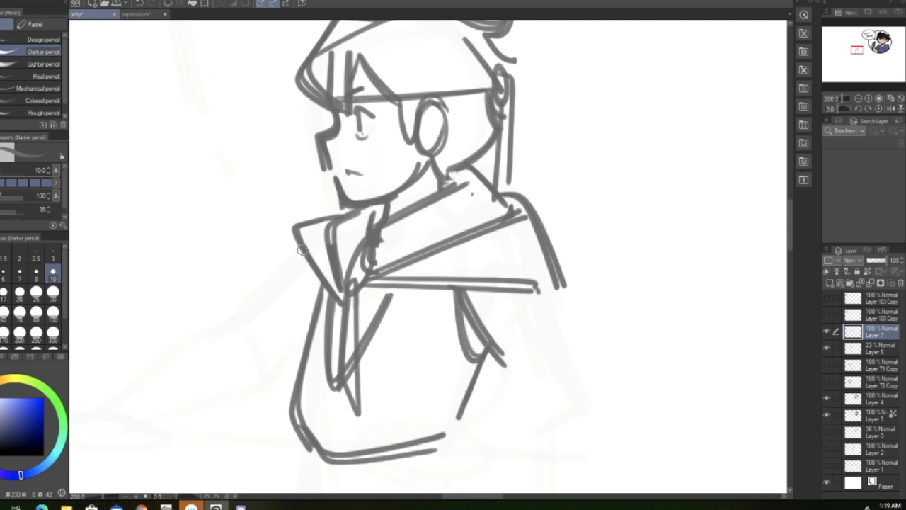
mouse_move(301, 245)
left_mouse_down()
mouse_move(271, 297)
mouse_move(319, 315)
left_mouse_up()
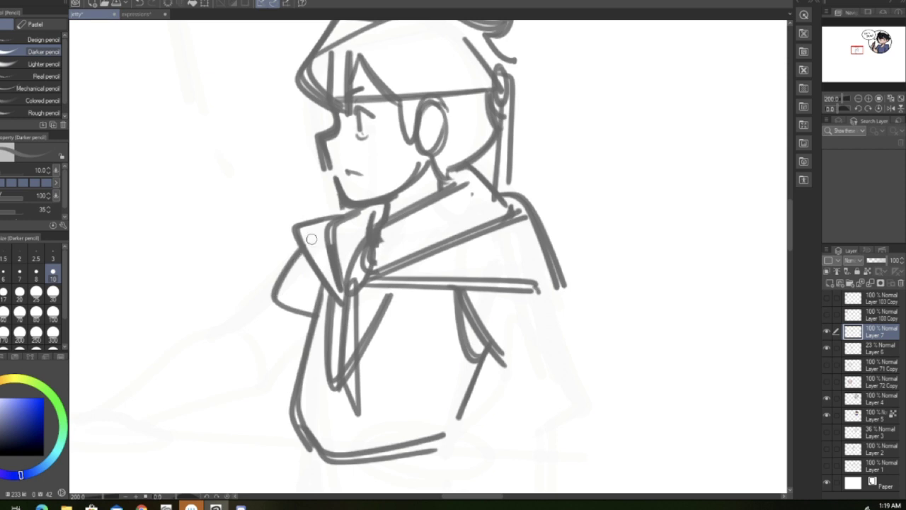
Step: Add a second outer layer to the rear collar flap, extending its back edge and lower corner below the doubled line
mouse_move(505, 209)
left_mouse_down()
mouse_move(549, 290)
mouse_move(516, 307)
left_mouse_up()
left_click_drag(460, 291, 547, 310)
left_click_drag(527, 234, 550, 298)
Step: Draw the near arm bent at the elbow with the forearm's lower edge, and undo the extra stroke joining it to the collar
mouse_move(503, 365)
left_mouse_down()
mouse_move(493, 388)
mouse_move(447, 425)
left_mouse_up()
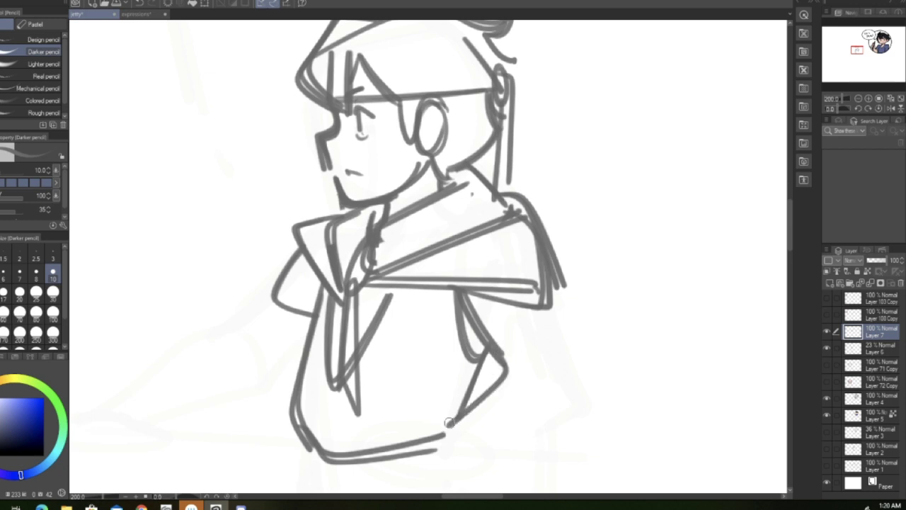
mouse_move(505, 372)
left_mouse_down()
mouse_move(575, 386)
mouse_move(587, 406)
mouse_move(579, 394)
mouse_move(585, 416)
mouse_move(500, 448)
left_mouse_up()
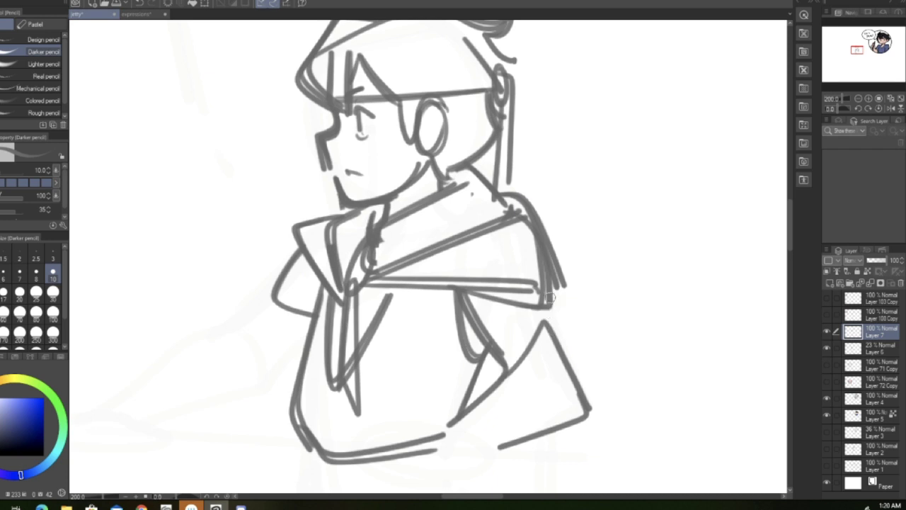
left_click_drag(544, 272, 566, 355)
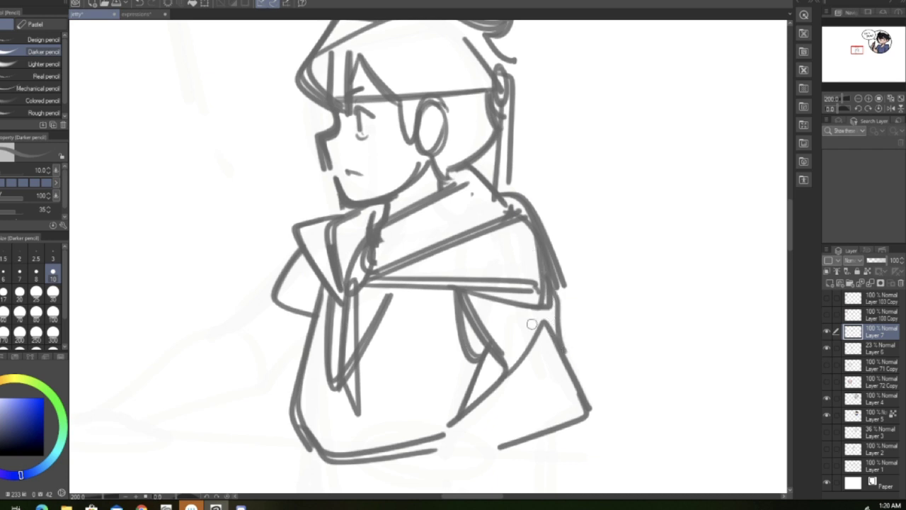
key("ctrl+z")
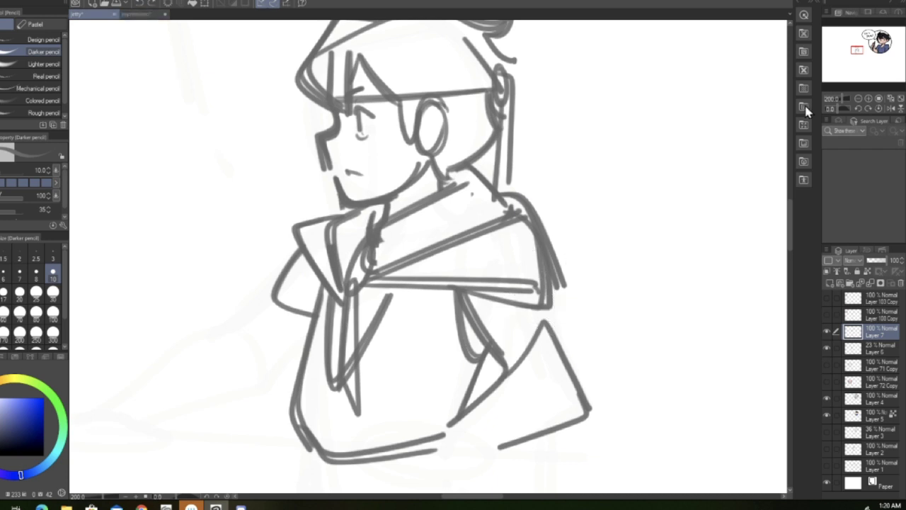
Step: Darken the chin and lower jaw contour of the profile head, and check the whole figure from farther out
left_click_drag(857, 51, 858, 50)
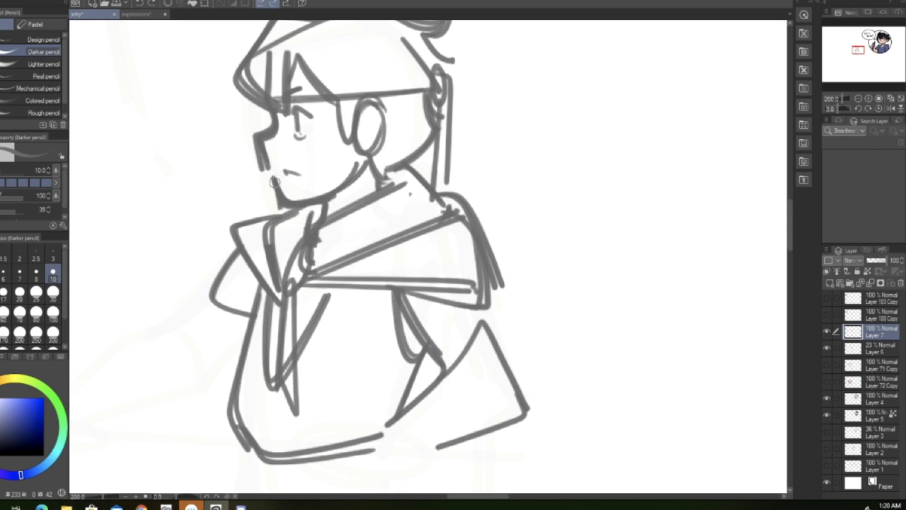
left_click_drag(273, 178, 317, 200)
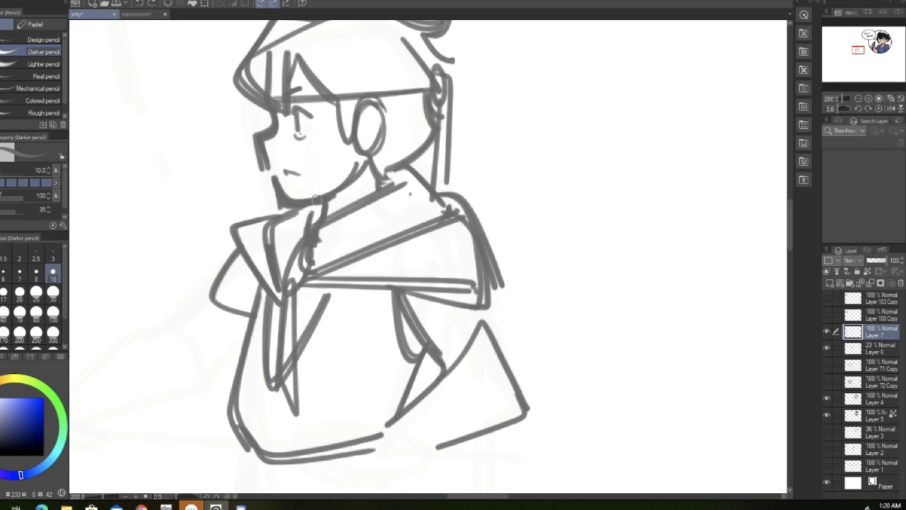
left_click(857, 99)
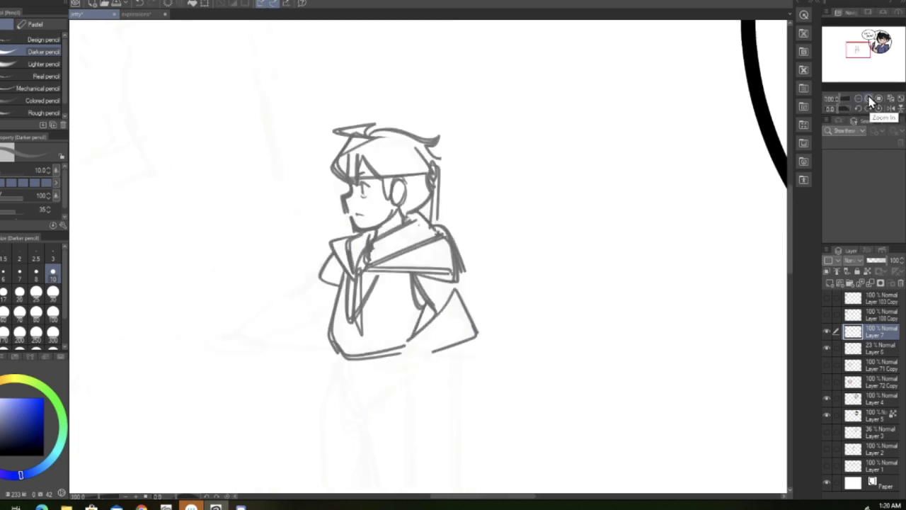
left_click(869, 99)
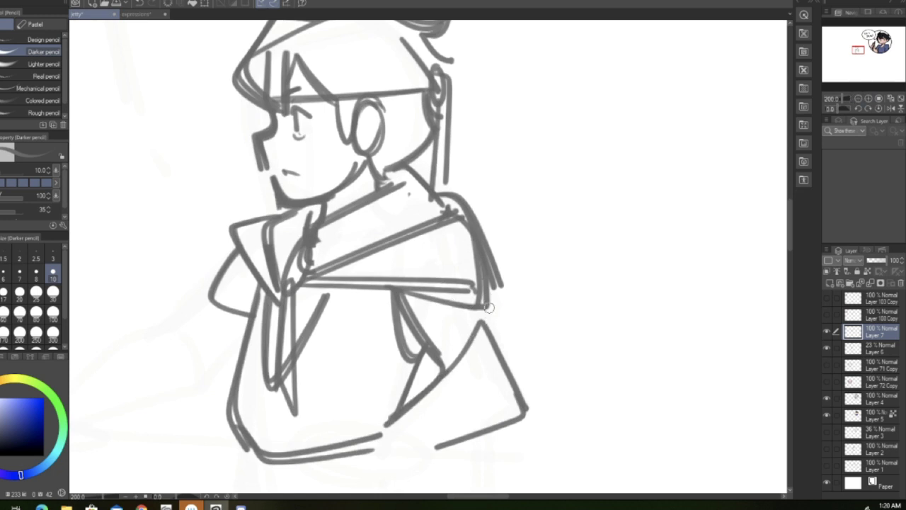
Step: Join the near arm's outer edge to the collar corner, round off the elbow, and add strokes at the front collar and far arm
left_click_drag(487, 296, 514, 377)
mouse_move(497, 326)
left_mouse_down()
mouse_move(529, 407)
mouse_move(501, 420)
mouse_move(520, 398)
mouse_move(500, 423)
left_mouse_up()
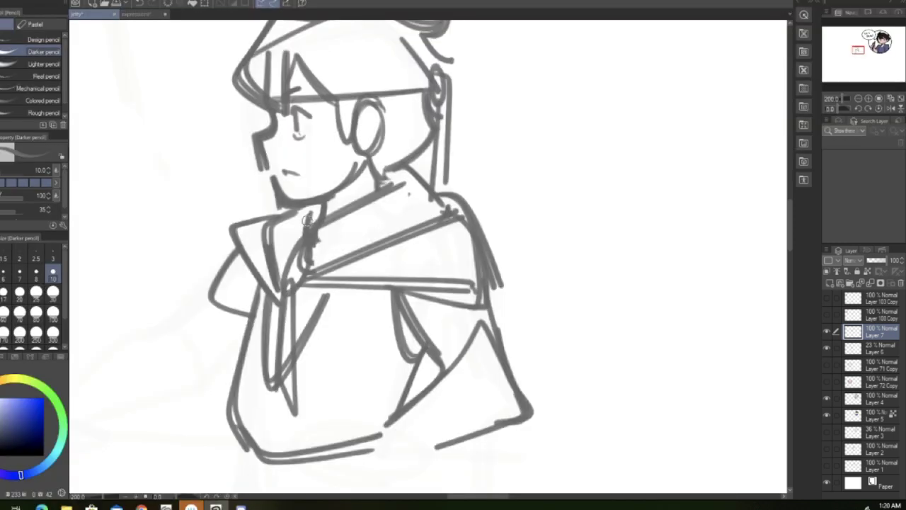
mouse_move(311, 215)
left_mouse_down()
mouse_move(235, 248)
mouse_move(263, 295)
left_mouse_up()
mouse_move(221, 268)
left_mouse_down()
mouse_move(154, 323)
mouse_move(164, 323)
left_mouse_up()
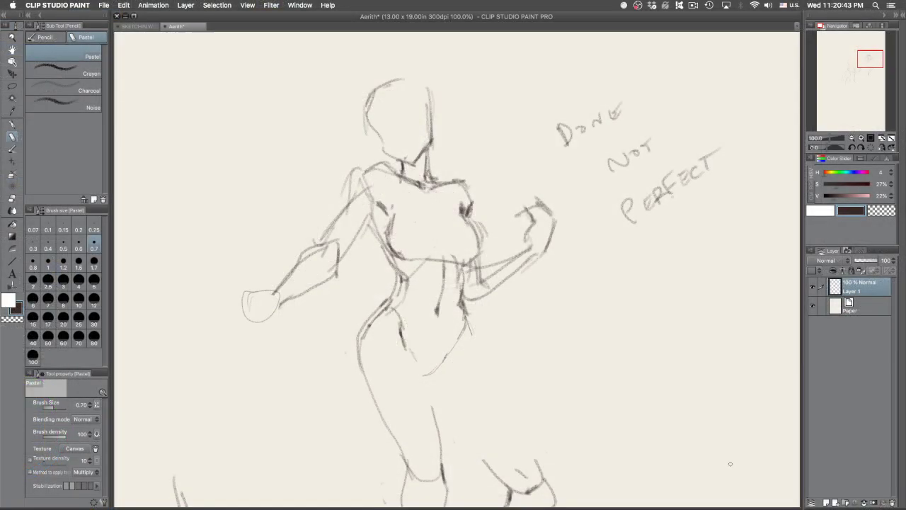
Step: On the cream canvas, sketch a pointed finger block extending from the lowered hand's circle, and a small oval for the thumb base
mouse_move(287, 348)
left_mouse_down()
mouse_move(546, 371)
mouse_move(396, 363)
mouse_move(531, 347)
mouse_move(526, 297)
mouse_move(491, 331)
left_mouse_up()
scroll(532, 347, "up", 5)
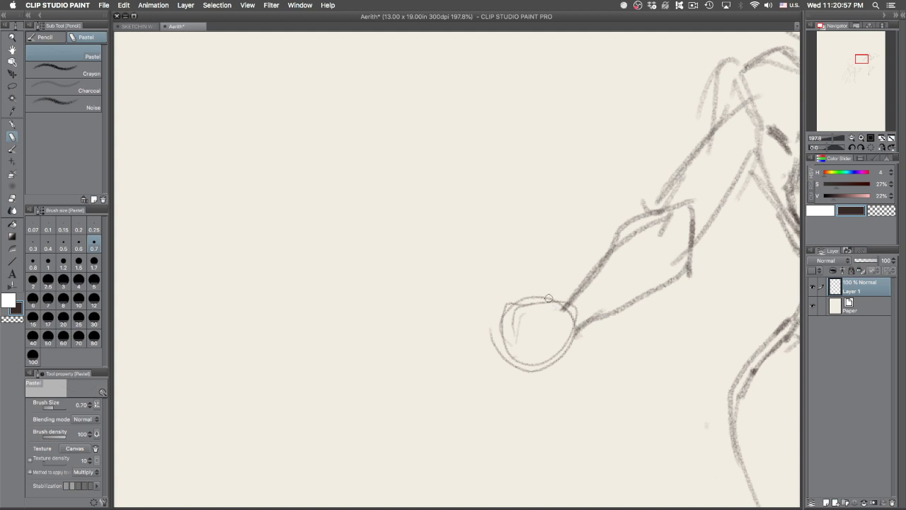
mouse_move(560, 307)
left_mouse_down()
mouse_move(528, 262)
mouse_move(533, 272)
mouse_move(466, 249)
mouse_move(499, 307)
mouse_move(522, 311)
mouse_move(506, 328)
mouse_move(565, 332)
mouse_move(614, 376)
left_mouse_up()
key("super+z")
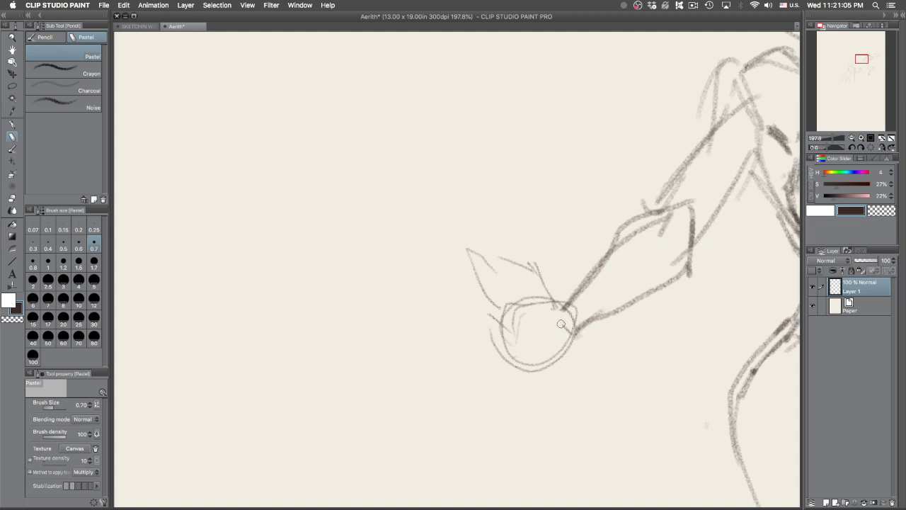
mouse_move(566, 326)
left_mouse_down()
mouse_move(528, 336)
mouse_move(558, 323)
left_mouse_up()
left_click_drag(504, 258, 466, 248)
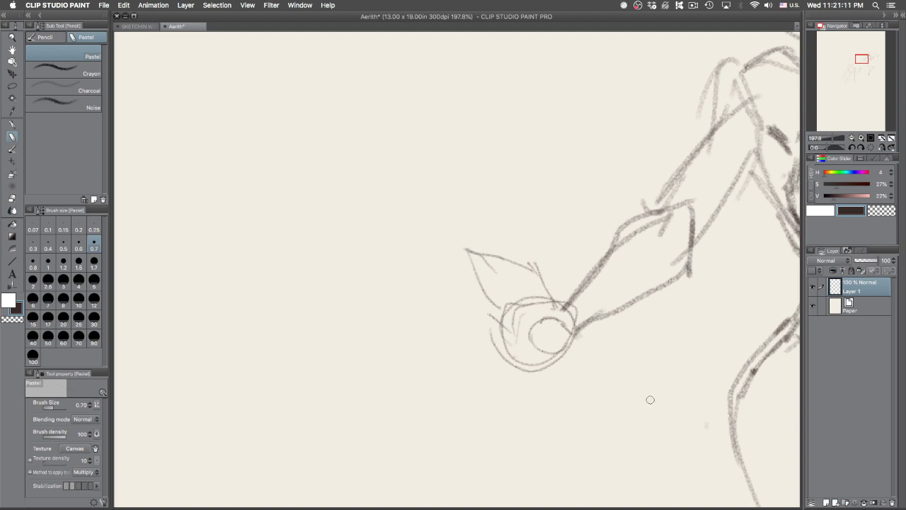
Step: Draw a tapered thumb from the thumb base, close the palm's lower line, and reinforce the finger block's outer edge
left_click_drag(567, 327, 626, 344)
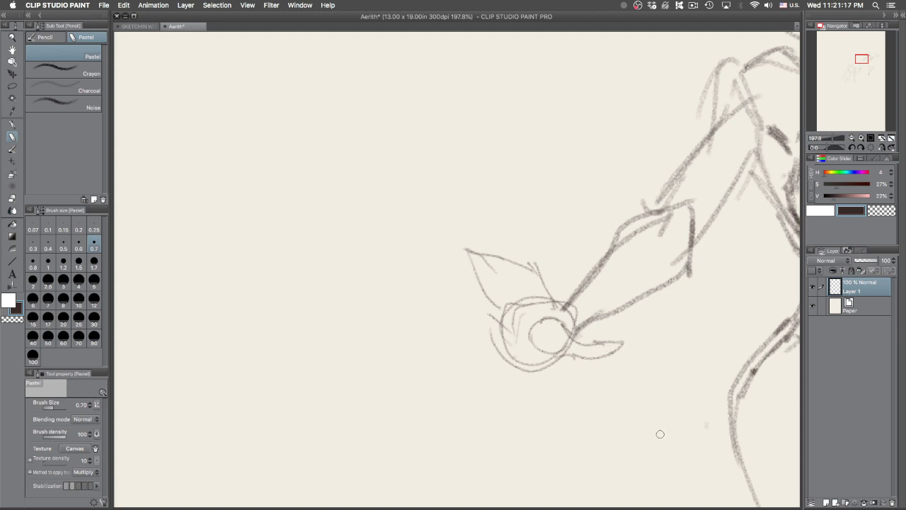
mouse_move(501, 330)
left_mouse_down()
mouse_move(530, 339)
mouse_move(530, 328)
left_mouse_up()
mouse_move(466, 249)
left_mouse_down()
mouse_move(477, 294)
mouse_move(526, 337)
left_mouse_up()
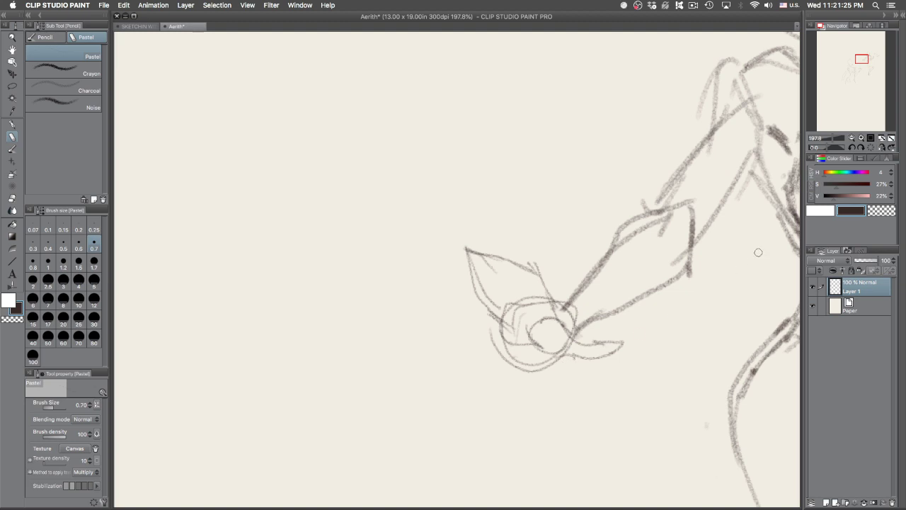
Step: Flip the canvas view horizontally, erase the leftover lower circle lines around the palm, and return to the Pastel tool
left_click(873, 146)
key("e")
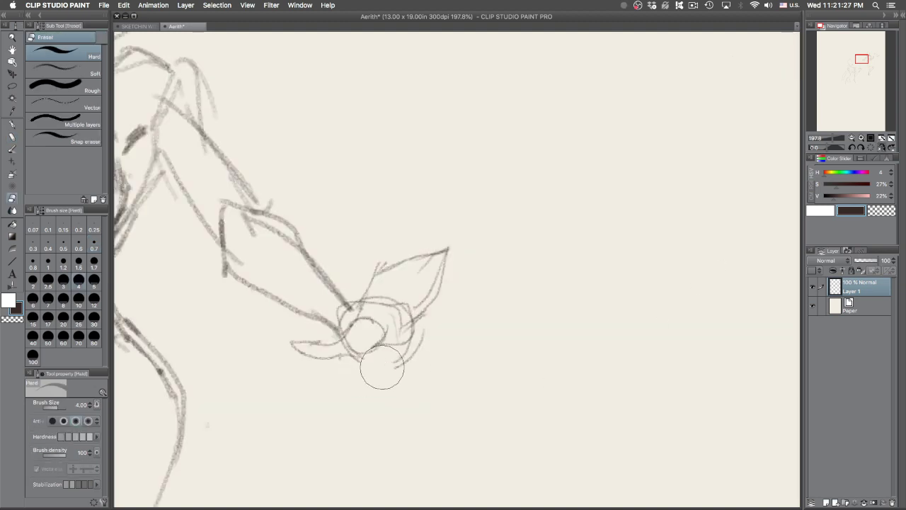
key("p")
key("p")
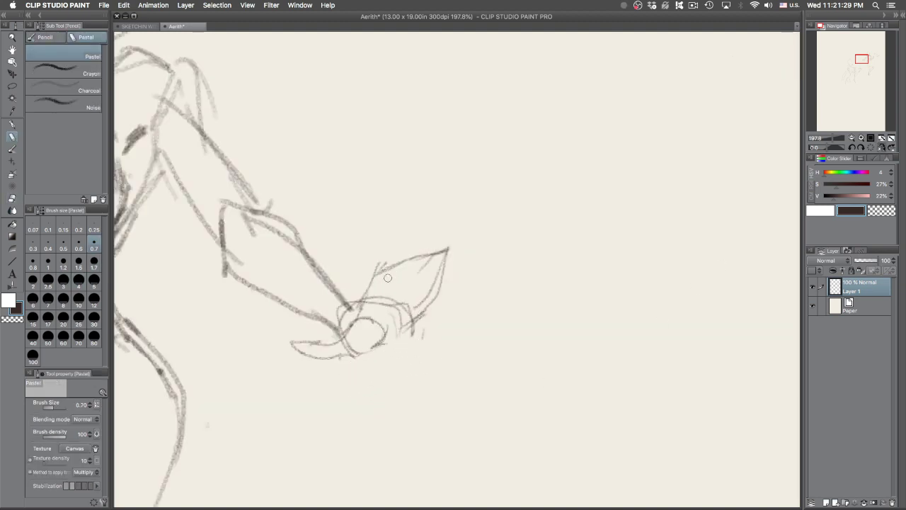
Step: Add finger division lines inside the hand's finger block, draw the palm's lower edge, and sketch a slender finger extending beyond it
mouse_move(376, 270)
left_mouse_down()
mouse_move(398, 263)
mouse_move(411, 271)
mouse_move(394, 278)
left_mouse_up()
mouse_move(400, 332)
left_mouse_down()
mouse_move(387, 342)
mouse_move(413, 335)
left_mouse_up()
key("super+z")
key("super+z")
key("super+z")
key("super+z")
key("super+z")
key("super+y")
key("super+y")
left_click_drag(361, 353, 417, 342)
mouse_move(413, 308)
left_mouse_down()
mouse_move(465, 329)
mouse_move(440, 337)
mouse_move(479, 333)
left_mouse_up()
mouse_move(370, 313)
left_mouse_down()
mouse_move(383, 287)
mouse_move(418, 258)
mouse_move(427, 275)
mouse_move(410, 277)
mouse_move(516, 276)
left_mouse_up()
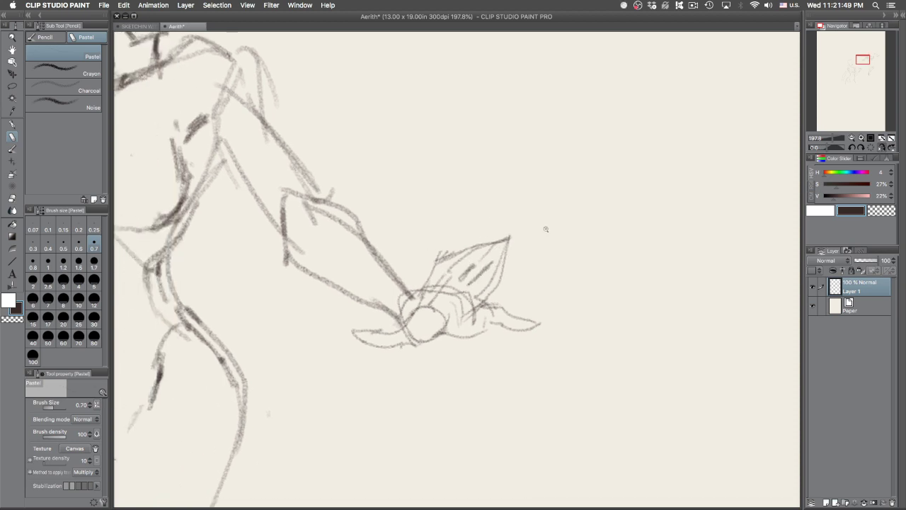
Step: Flip the canvas view back horizontally and circle the word DONE beside the figure
left_click_drag(546, 228, 618, 479)
left_click_drag(546, 316, 683, 297)
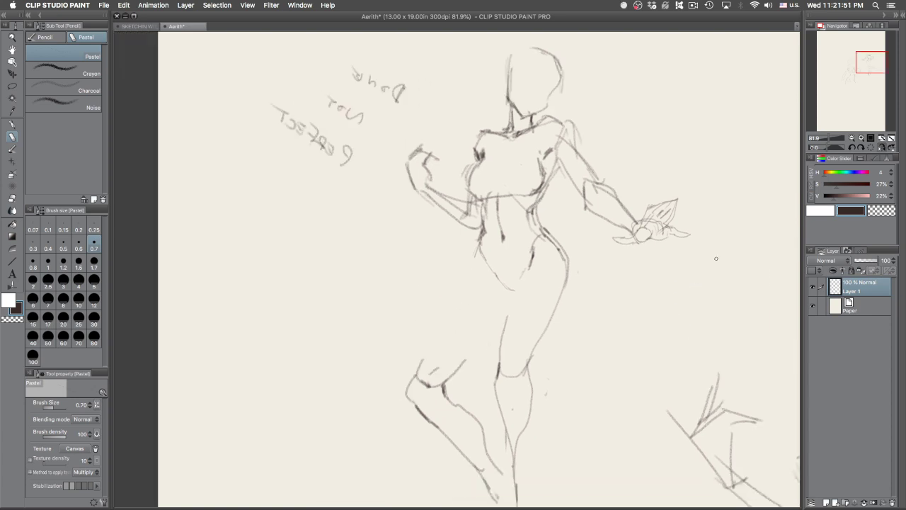
left_click(879, 146)
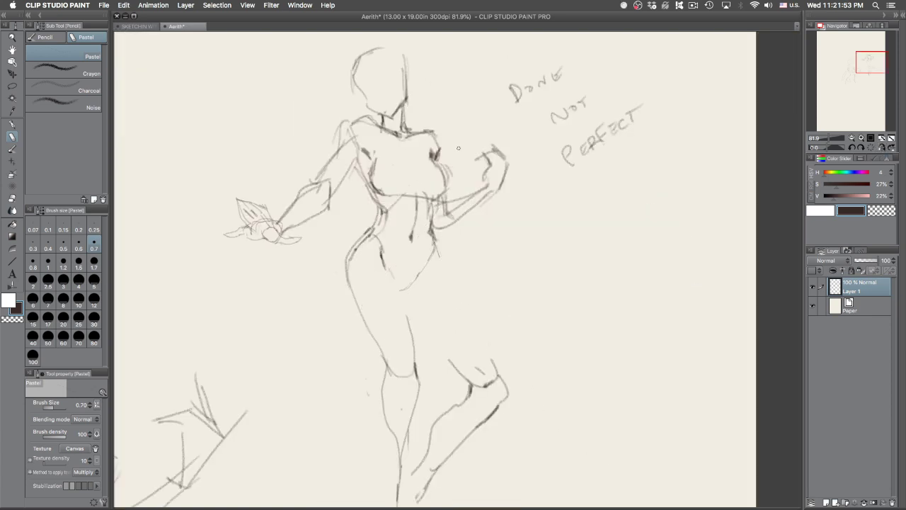
scroll(397, 220, "up", 3)
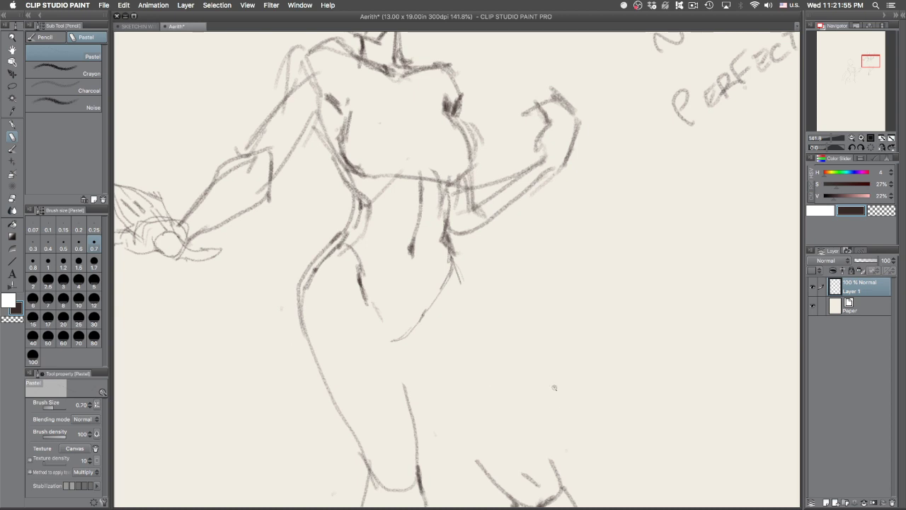
scroll(584, 453, "up", 1)
scroll(584, 453, "down", 1)
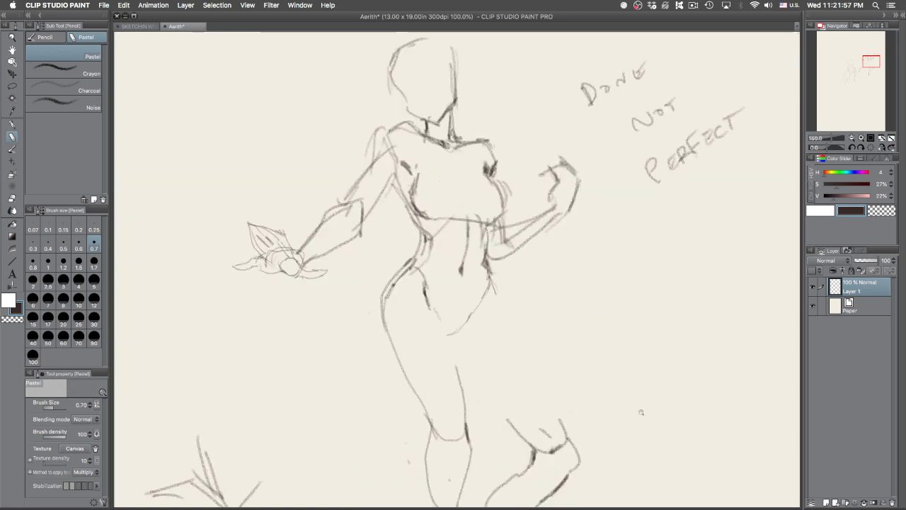
left_click_drag(568, 71, 661, 37)
left_click_drag(621, 134, 687, 80)
key("super+z")
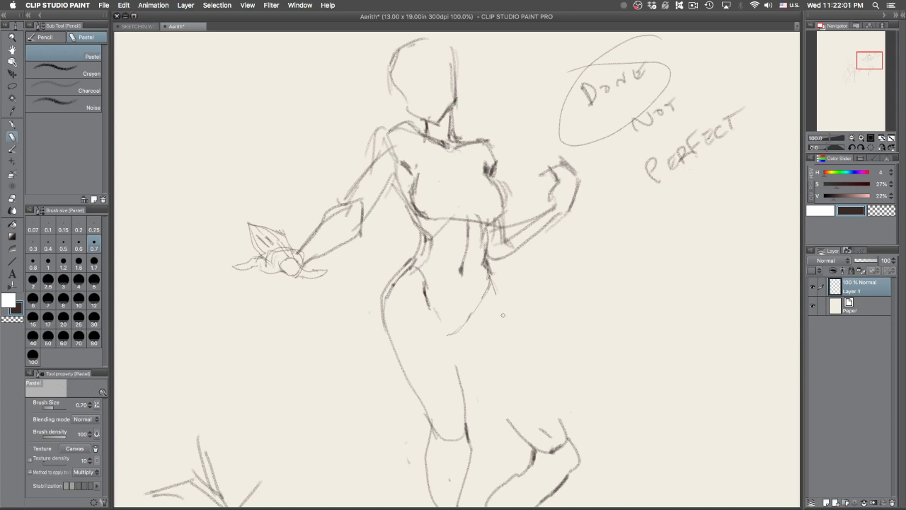
Step: Sketch the raised leg's thigh with two contour lines from the hip to the bent knee, adding curved strokes around the kneecap
left_click_drag(447, 328, 522, 402)
key("super+z")
left_click_drag(462, 331, 535, 408)
mouse_move(490, 297)
left_mouse_down()
mouse_move(561, 428)
mouse_move(508, 395)
left_mouse_up()
left_click_drag(509, 395, 556, 444)
left_click_drag(560, 411, 585, 432)
left_click_drag(559, 482, 629, 356)
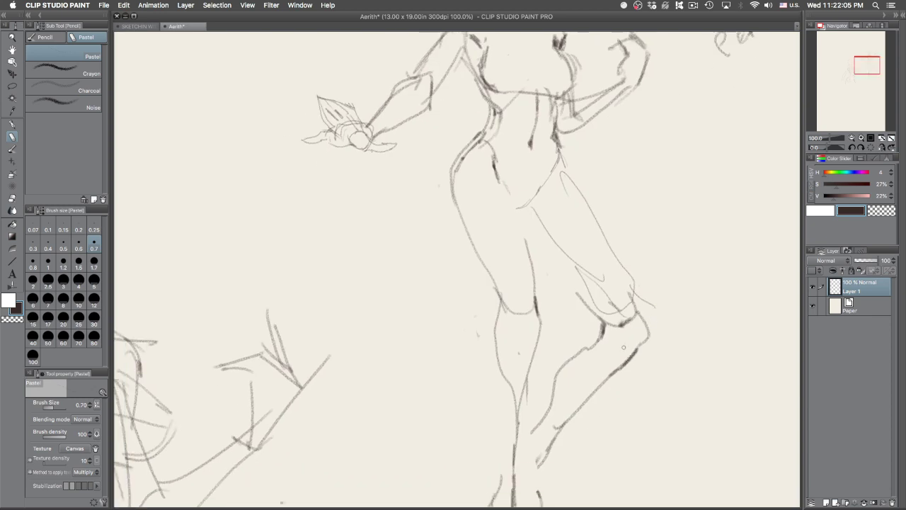
left_click_drag(602, 309, 551, 374)
left_click_drag(676, 307, 654, 350)
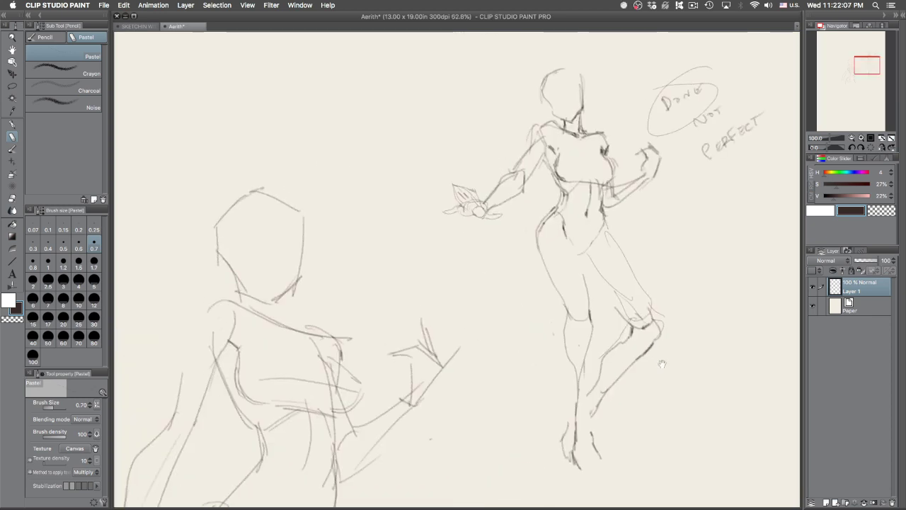
Step: Hide Layer 1 and create a new raster layer above it
left_click_drag(597, 399, 692, 402)
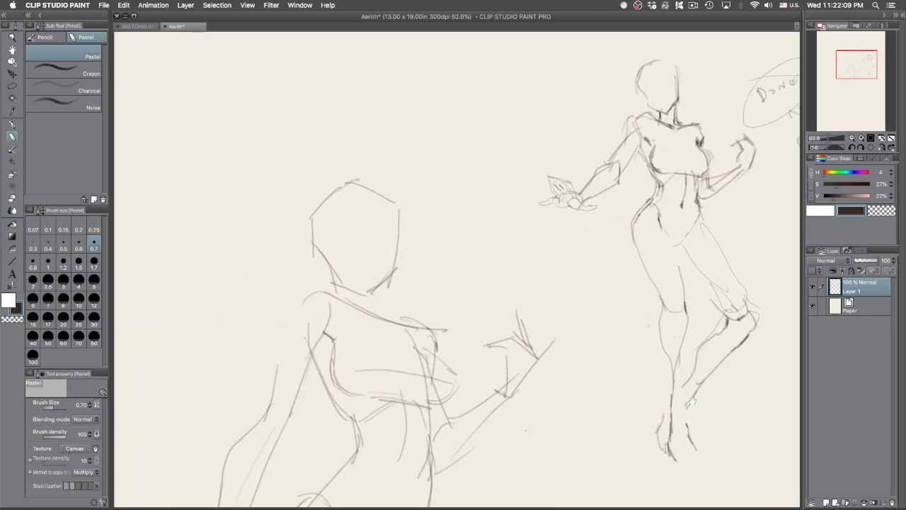
scroll(690, 403, "down", 5)
scroll(690, 403, "left", 2)
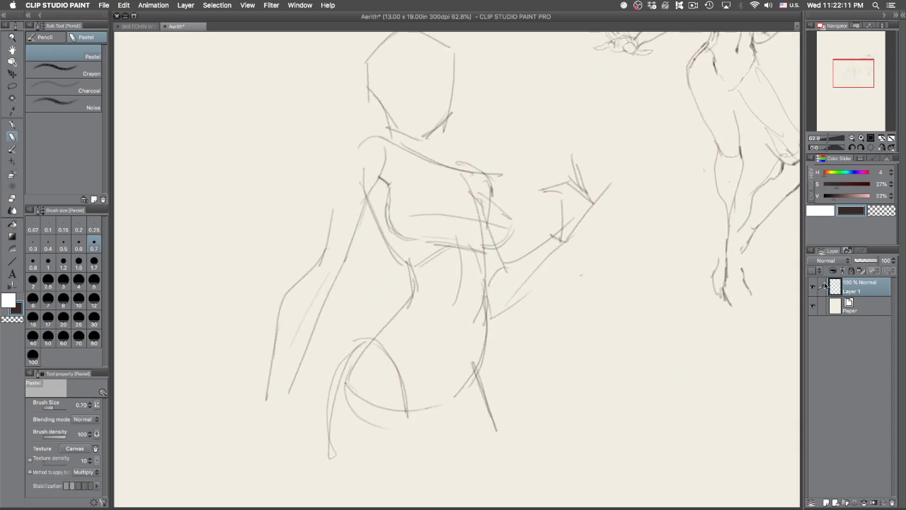
left_click(817, 284)
left_click(816, 284)
left_click(817, 284)
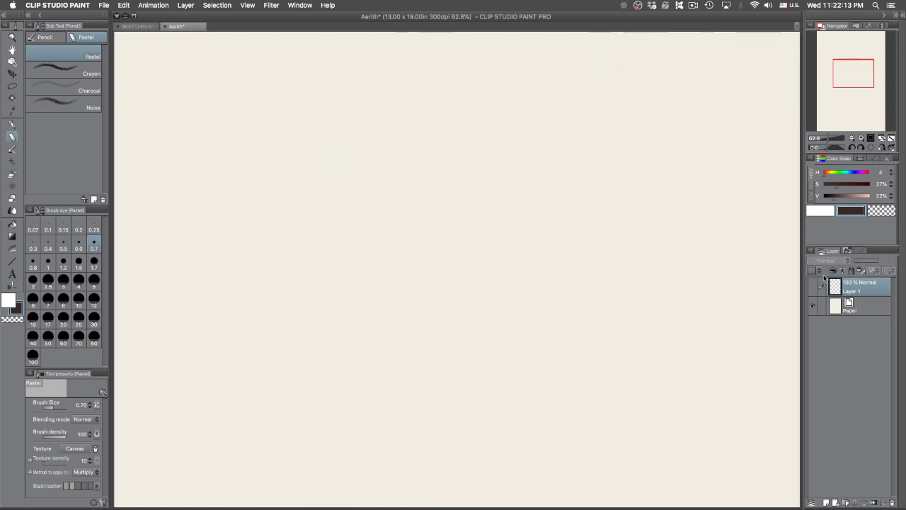
left_click(826, 502)
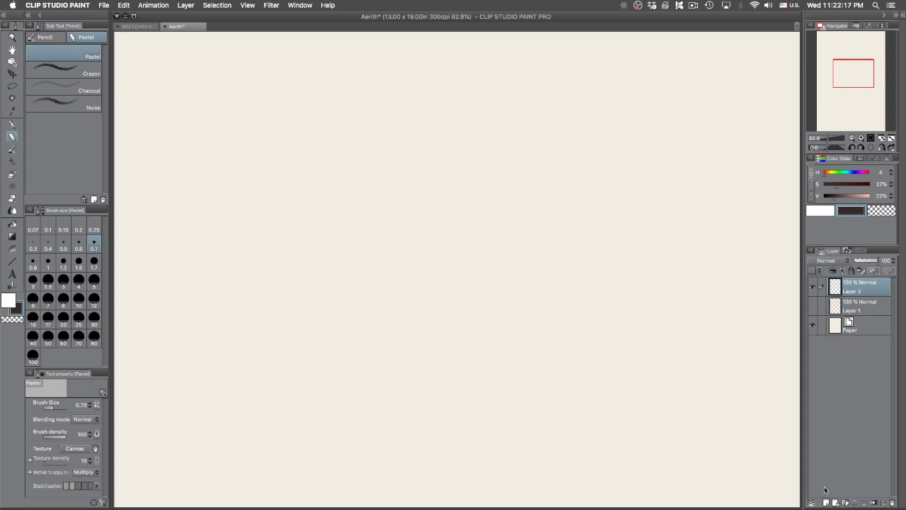
key("p")
left_click_drag(496, 172, 519, 192)
key("super+z")
Step: Switch to the JJ Round Brist brush, testing strokes on the empty layer and undoing them
key("b")
key("super+z")
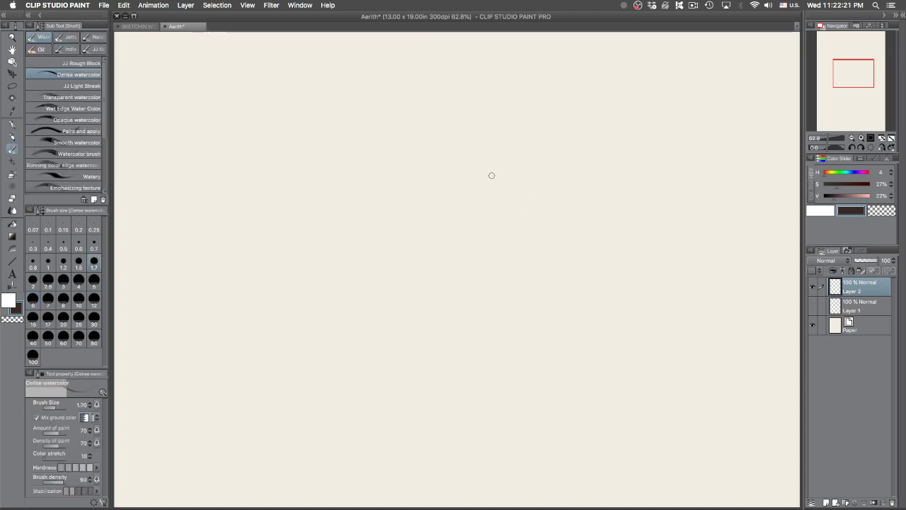
key("period")
key("period")
mouse_move(489, 192)
left_mouse_down()
mouse_move(515, 153)
mouse_move(501, 248)
left_mouse_up()
key("super+z")
key("b")
mouse_move(485, 207)
left_mouse_down()
mouse_move(510, 178)
mouse_move(500, 268)
left_mouse_up()
key("super+z")
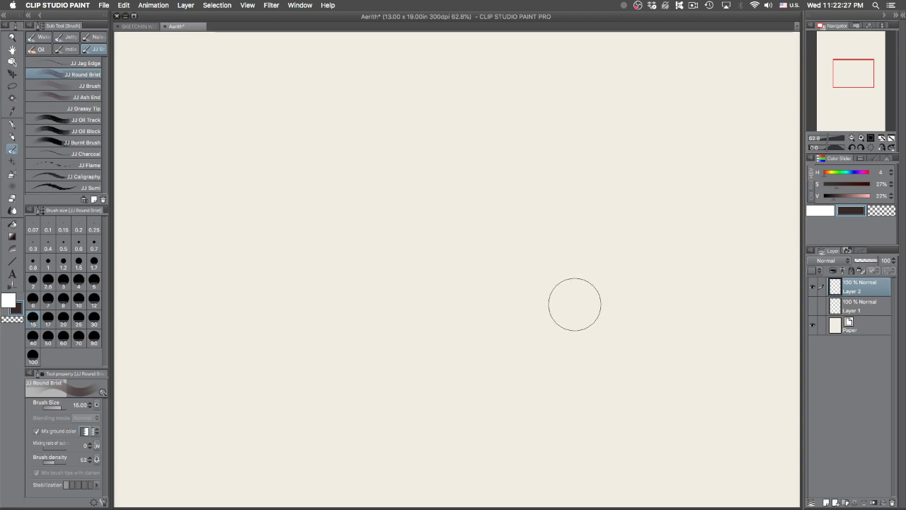
Step: Reduce the JJ Round Brist brush size to 0.8
key("bracketleft")
key("bracketleft")
key("bracketleft")
key("bracketleft")
key("bracketleft")
key("bracketleft")
key("bracketleft")
key("bracketleft")
key("bracketleft")
key("bracketleft")
key("bracketleft")
key("bracketleft")
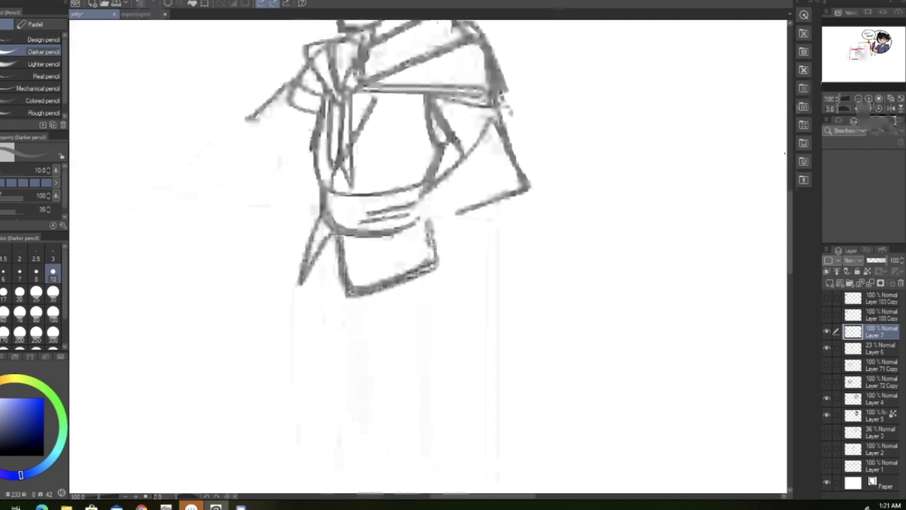
Step: On the white-canvas profile character, erase the layered collar's lower band and front flap and rework the front collar edge
left_click_drag(365, 159, 295, 346)
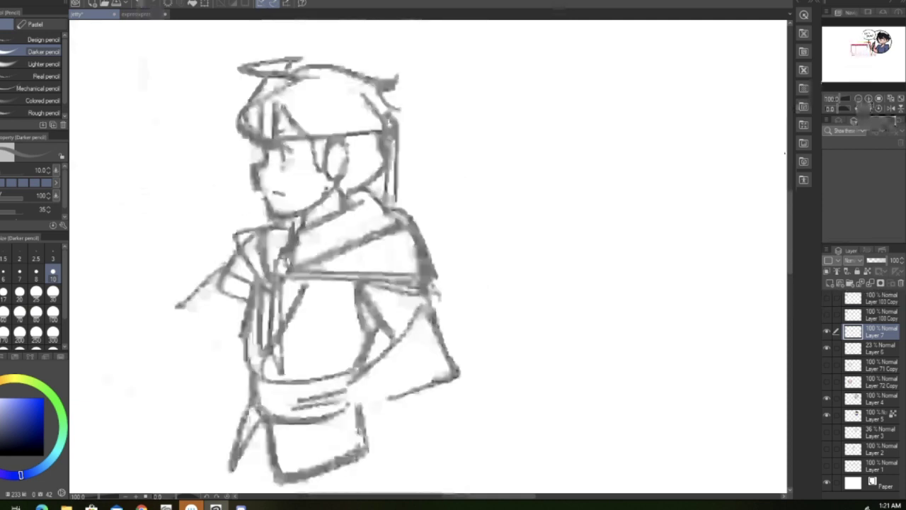
mouse_move(248, 233)
left_mouse_down()
mouse_move(238, 237)
mouse_move(252, 281)
left_mouse_up()
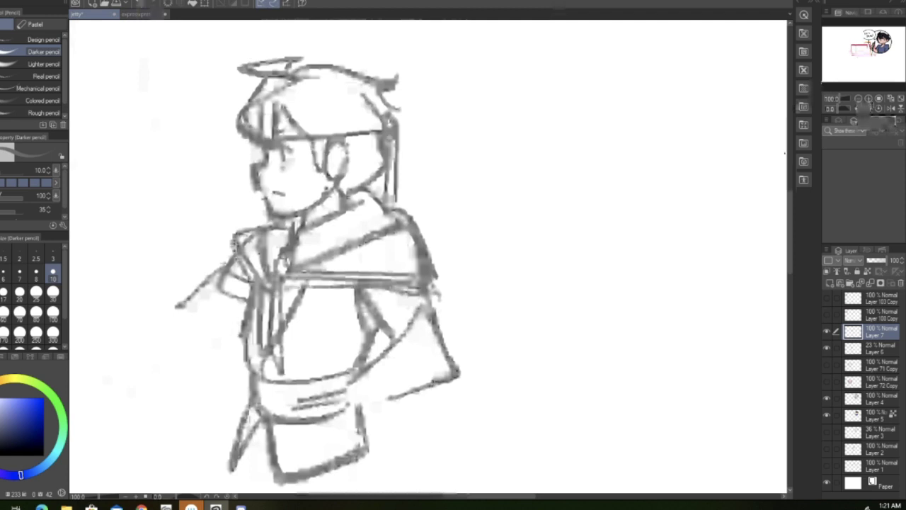
left_click_drag(320, 291, 425, 310)
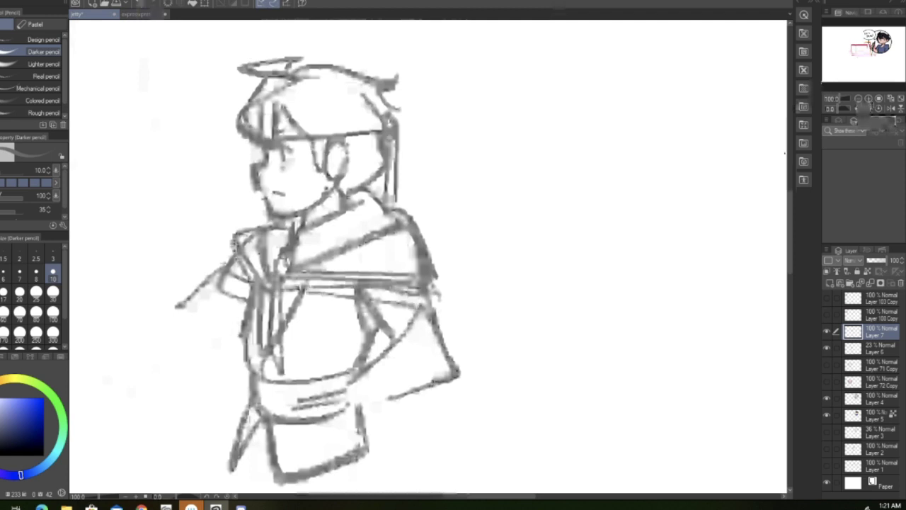
left_click(139, 5)
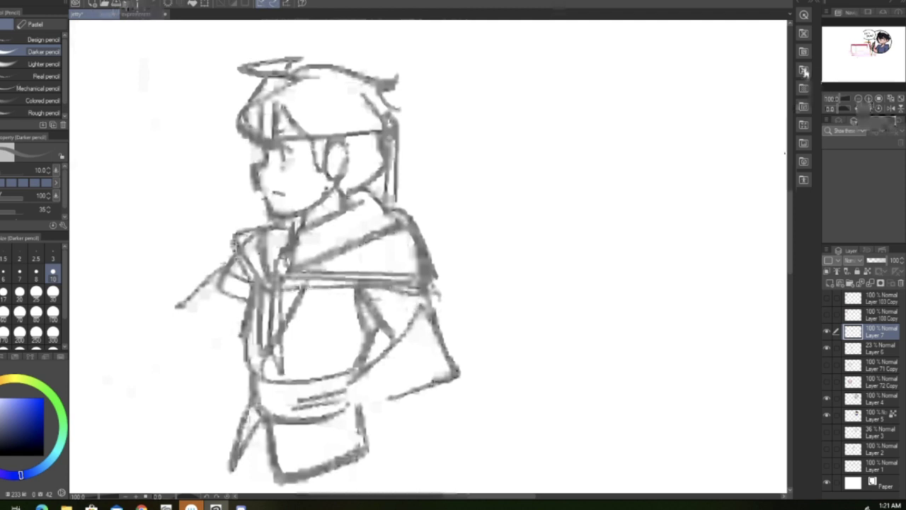
mouse_move(294, 283)
left_mouse_down()
mouse_move(422, 276)
mouse_move(348, 273)
left_mouse_up()
mouse_move(235, 244)
left_mouse_down()
mouse_move(252, 241)
mouse_move(224, 289)
left_mouse_up()
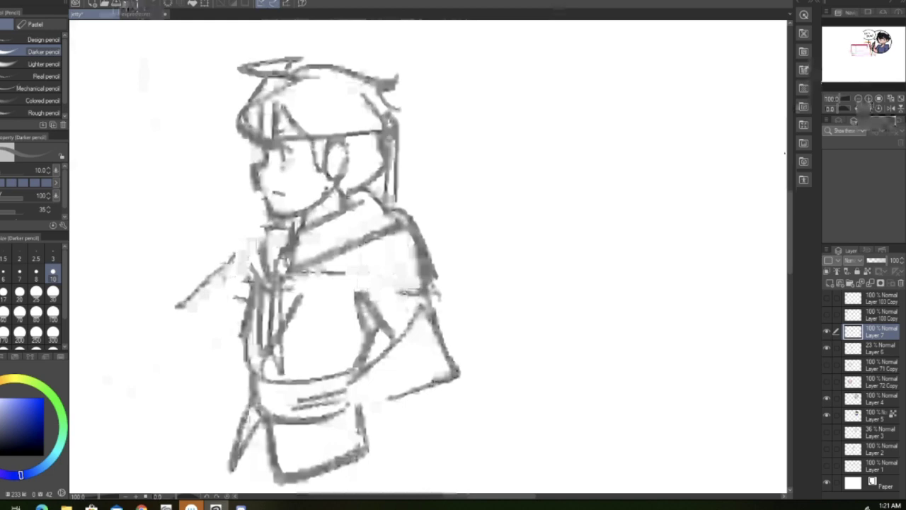
left_click_drag(269, 223, 244, 276)
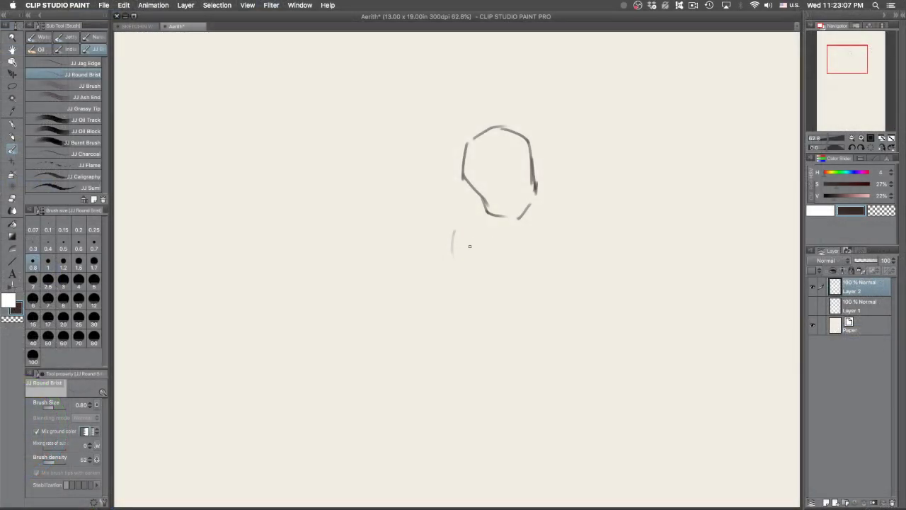
Step: On the cream canvas, sketch the new figure's shoulder line, both torso sides, and small rib curves at the waist below the head
mouse_move(461, 232)
left_mouse_down()
mouse_move(482, 222)
mouse_move(501, 239)
mouse_move(563, 249)
left_mouse_up()
left_click_drag(459, 248, 494, 330)
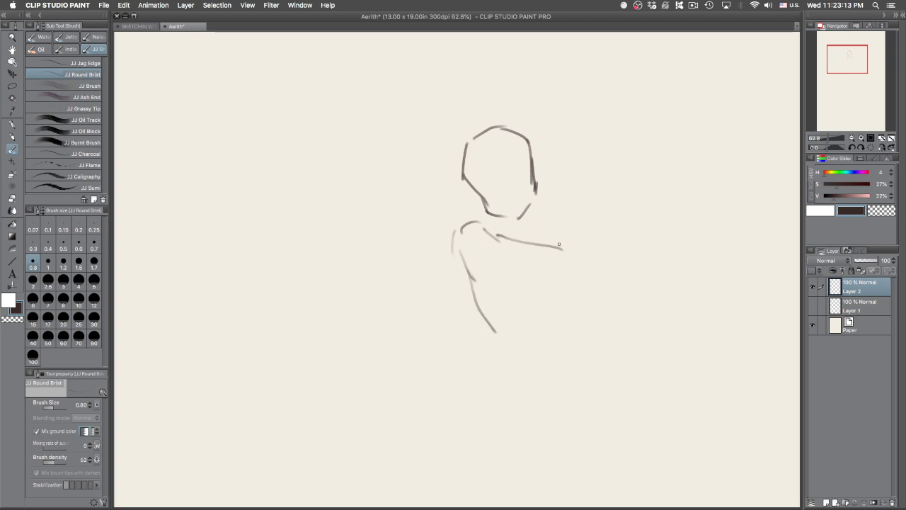
mouse_move(567, 250)
left_mouse_down()
mouse_move(584, 265)
mouse_move(552, 351)
left_mouse_up()
mouse_move(496, 339)
left_mouse_down()
mouse_move(504, 348)
mouse_move(555, 330)
mouse_move(558, 346)
left_mouse_up()
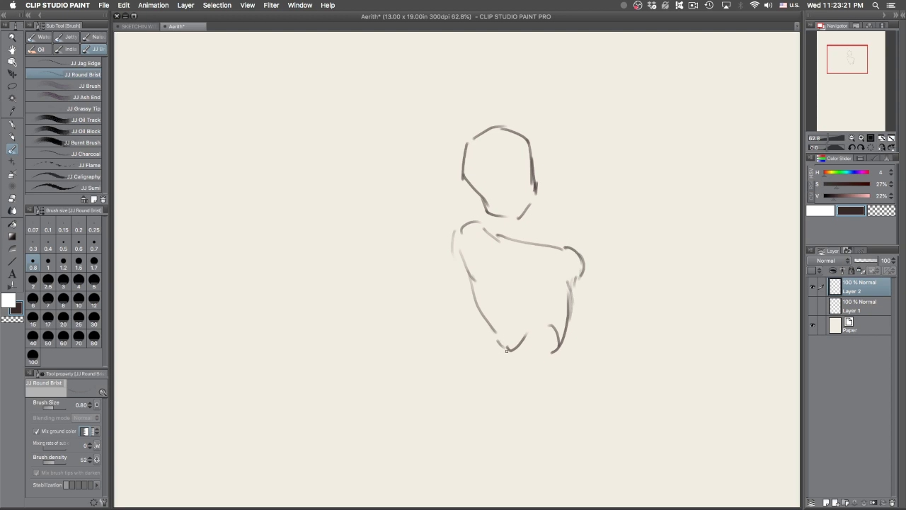
Step: Draw the waist curving down on both sides from the ribs and outline one outer hip with a short curve
left_click_drag(499, 341, 473, 409)
mouse_move(563, 342)
left_mouse_down()
mouse_move(552, 393)
mouse_move(569, 416)
left_mouse_up()
mouse_move(467, 405)
left_mouse_down()
mouse_move(451, 422)
mouse_move(472, 453)
left_mouse_up()
key("super+z")
key("super+z")
left_click_drag(461, 398, 452, 460)
key("super+z")
left_click_drag(456, 392, 458, 456)
Step: Draw the opposite hip's contour, redoing it as one sweeping line outward from the waist
left_click_drag(565, 395, 582, 427)
left_click_drag(569, 400, 584, 453)
left_click_drag(615, 395, 625, 327)
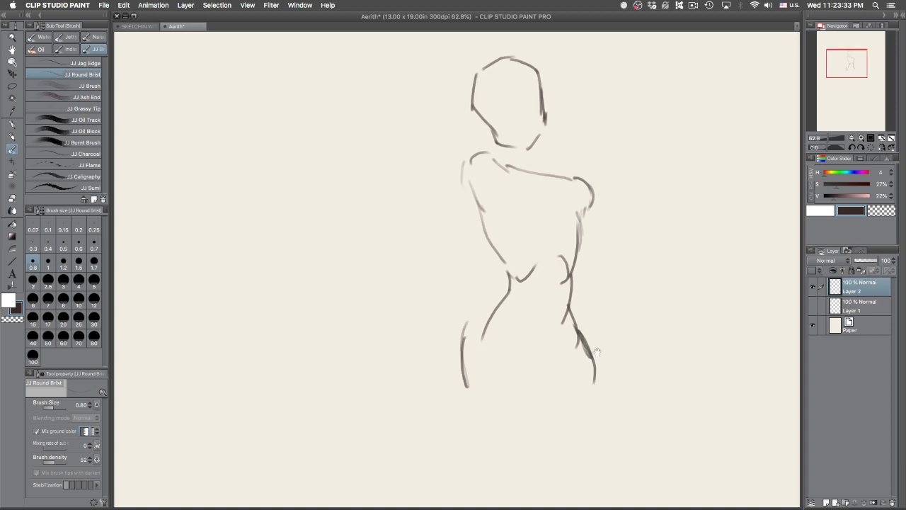
scroll(611, 342, "down", 3)
key("super+z")
left_click_drag(577, 276, 610, 340)
key("super+z")
left_click_drag(574, 280, 601, 335)
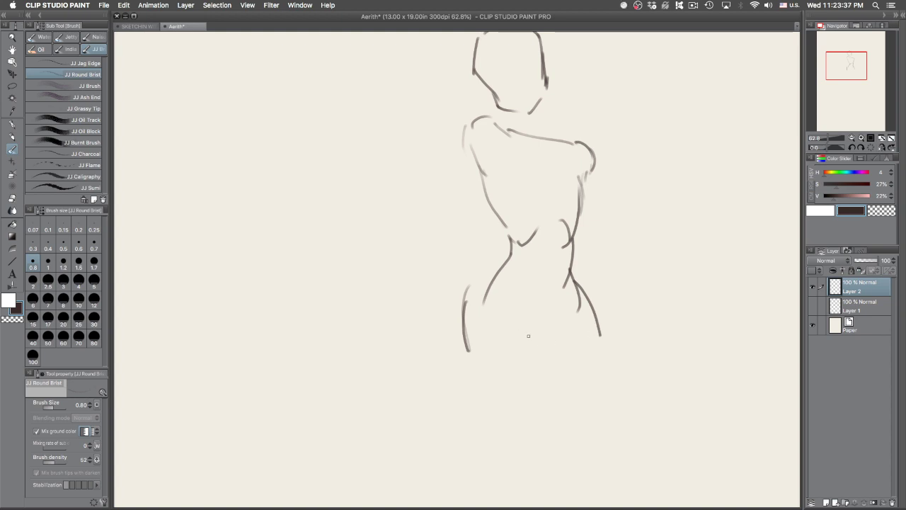
Step: Sketch the pelvis's lower V shape and the first thigh's outer and inner contours
left_click_drag(527, 340, 552, 328)
mouse_move(478, 300)
left_mouse_down()
mouse_move(498, 301)
mouse_move(528, 339)
left_mouse_up()
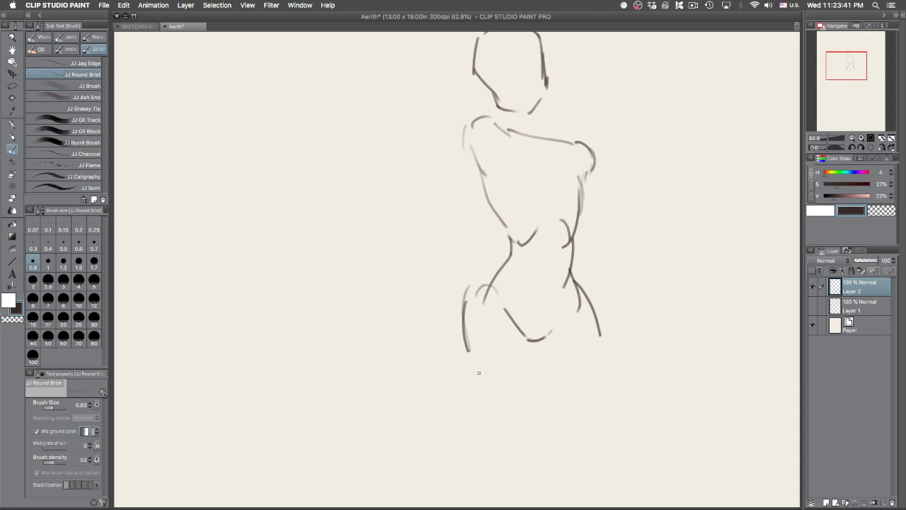
left_click_drag(478, 368, 495, 422)
left_click_drag(523, 337, 539, 437)
Step: Sketch the second thigh's inner line beside the first and its rounded outer contour down toward the knee
mouse_move(537, 361)
left_mouse_down()
mouse_move(566, 317)
mouse_move(595, 320)
mouse_move(595, 388)
mouse_move(528, 395)
mouse_move(546, 417)
left_mouse_up()
key("super+z")
mouse_move(543, 378)
left_mouse_down()
mouse_move(577, 382)
mouse_move(543, 423)
left_mouse_up()
key("super+z")
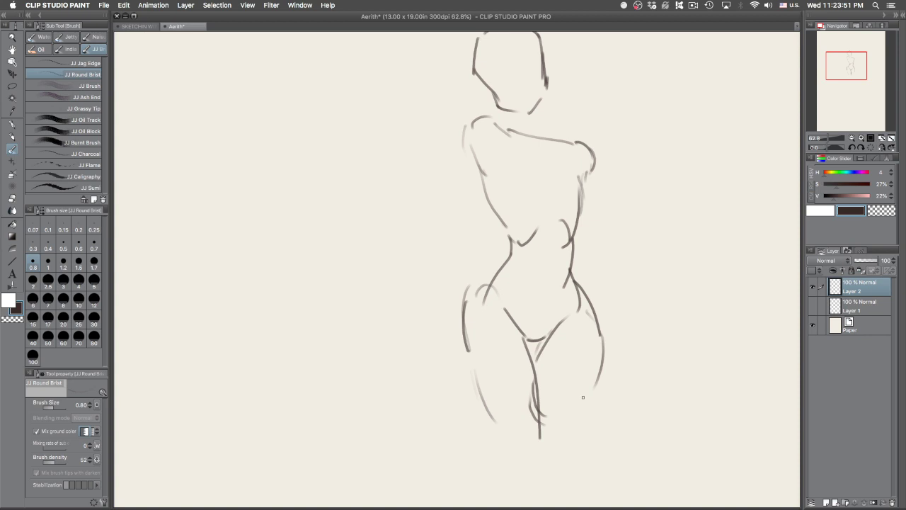
mouse_move(591, 317)
left_mouse_down()
mouse_move(576, 409)
mouse_move(604, 353)
mouse_move(596, 326)
mouse_move(570, 401)
mouse_move(587, 387)
mouse_move(573, 406)
left_mouse_up()
key("super+z")
Step: Sketch an arm reaching out from the shoulder, with upper arm lines, a curved forearm, and rough hand strokes
left_click_drag(462, 122, 454, 174)
key("super+z")
key("super+z")
mouse_move(474, 146)
left_mouse_down()
mouse_move(448, 168)
mouse_move(448, 206)
left_mouse_up()
mouse_move(450, 168)
left_mouse_down()
mouse_move(430, 193)
mouse_move(410, 194)
mouse_move(377, 248)
left_mouse_up()
left_click_drag(448, 199, 448, 218)
mouse_move(374, 256)
left_mouse_down()
mouse_move(342, 262)
mouse_move(372, 265)
mouse_move(336, 277)
mouse_move(362, 263)
left_mouse_up()
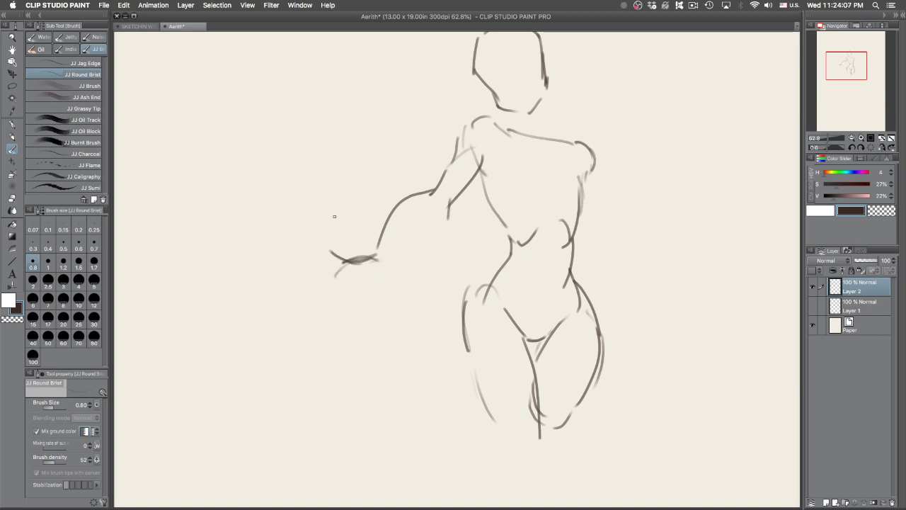
mouse_move(331, 290)
left_mouse_down()
mouse_move(320, 294)
mouse_move(346, 297)
mouse_move(374, 274)
mouse_move(396, 286)
left_mouse_up()
mouse_move(591, 169)
left_mouse_down()
mouse_move(597, 204)
mouse_move(618, 225)
mouse_move(593, 227)
mouse_move(612, 227)
mouse_move(612, 218)
mouse_move(658, 202)
mouse_move(670, 155)
left_mouse_up()
key("super+z")
key("super+z")
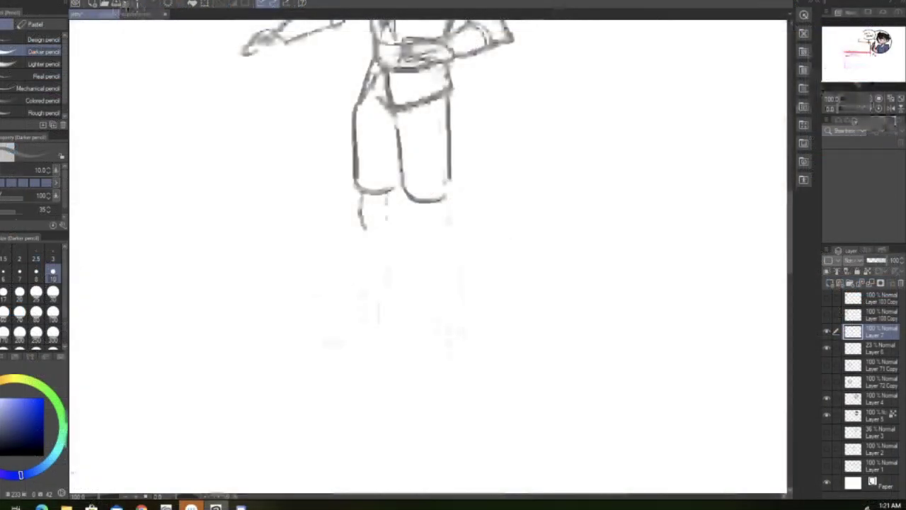
Step: On the white-canvas character, draw the front leg's shin and calf lines below the shorts and a pointed foot
left_click_drag(387, 202, 377, 315)
left_click_drag(361, 235, 364, 300)
mouse_move(394, 245)
left_mouse_down()
mouse_move(377, 305)
mouse_move(381, 347)
left_mouse_up()
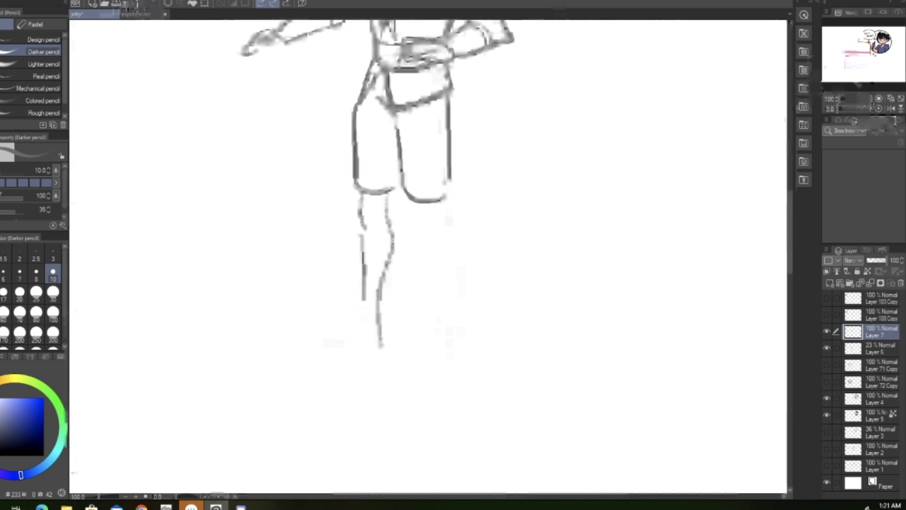
mouse_move(363, 300)
left_mouse_down()
mouse_move(356, 323)
mouse_move(306, 355)
mouse_move(368, 351)
mouse_move(330, 361)
left_mouse_up()
mouse_move(347, 360)
left_mouse_down()
mouse_move(377, 347)
mouse_move(312, 357)
left_mouse_up()
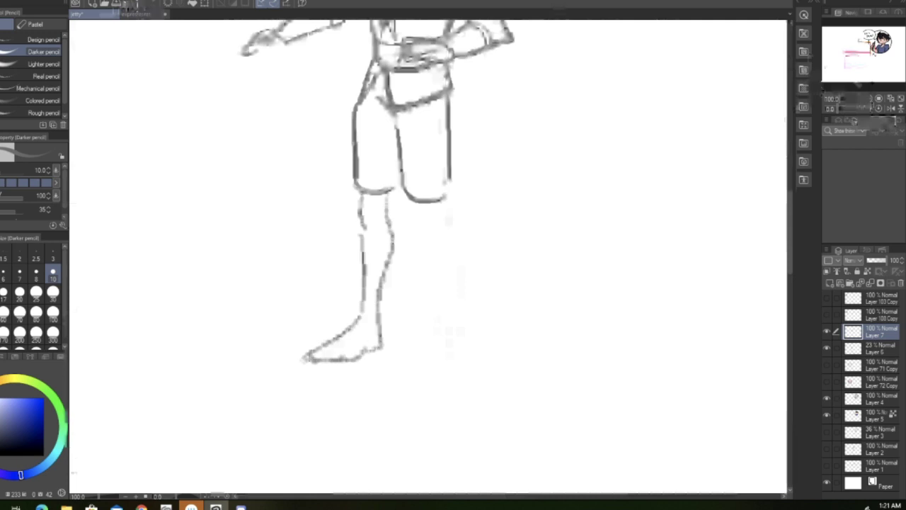
Step: Draw the back leg's shin and calf contours from the shorts hem down to the ankle
left_click_drag(416, 204, 428, 245)
left_click_drag(856, 58, 855, 62)
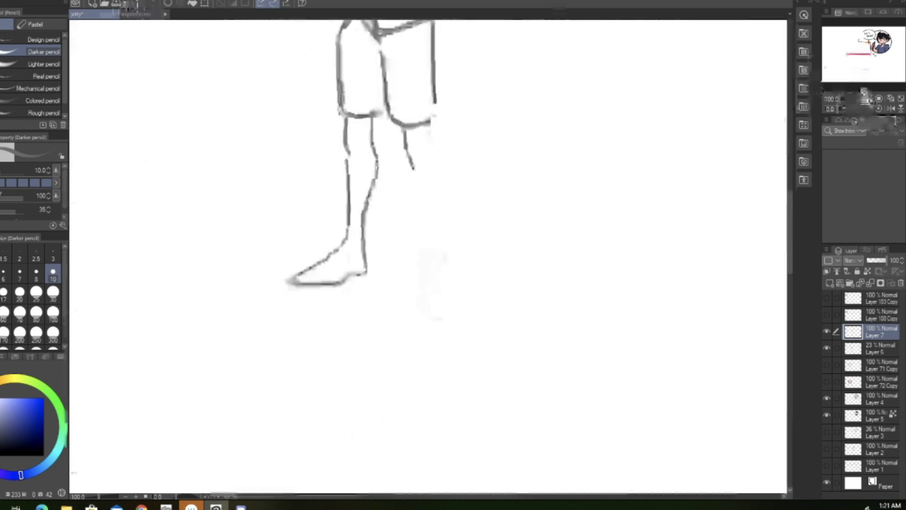
left_click(871, 101)
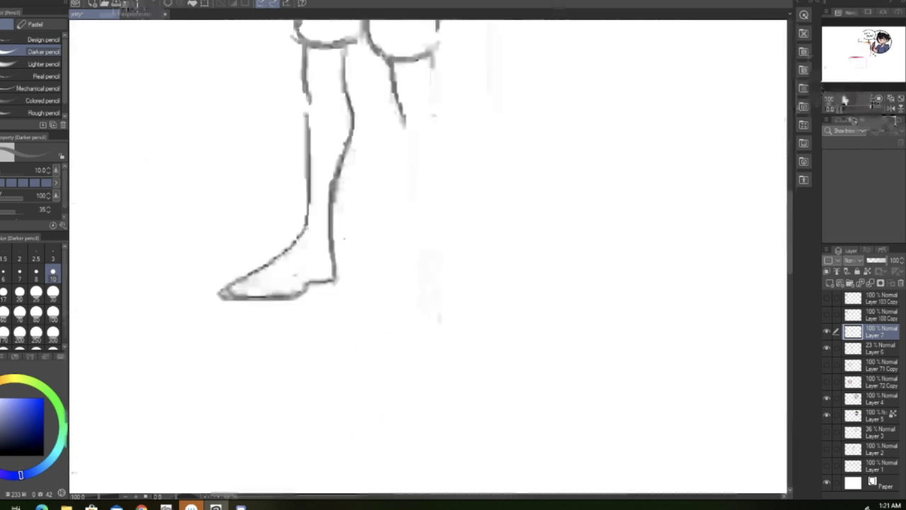
left_click_drag(430, 58, 450, 165)
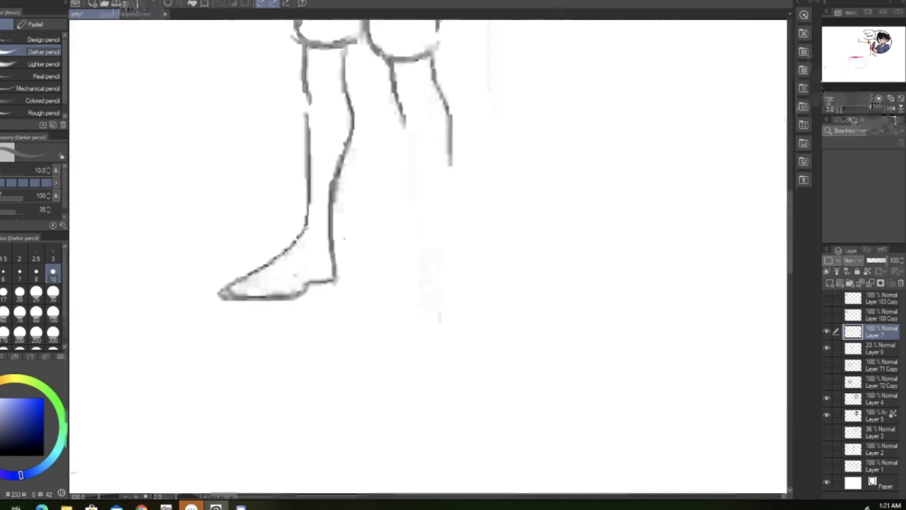
left_click_drag(404, 125, 416, 226)
left_click_drag(405, 132, 423, 226)
left_click(139, 6)
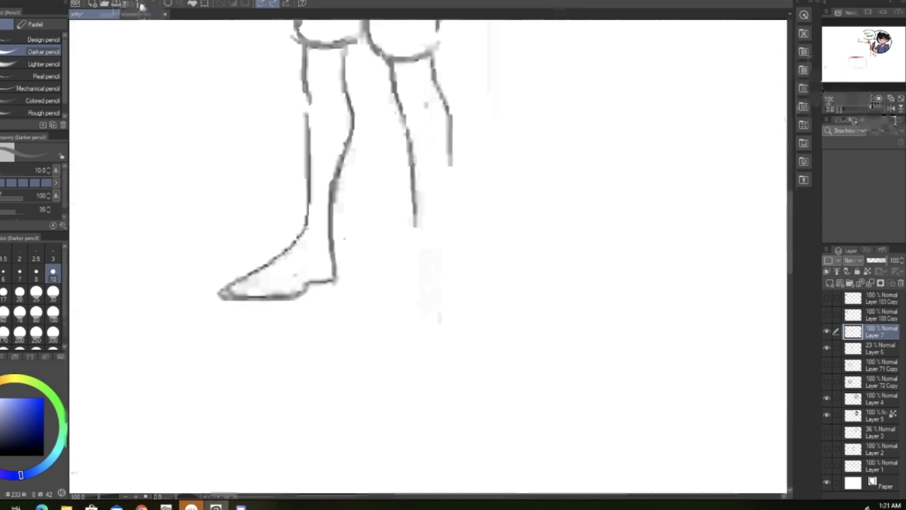
left_click(139, 5)
left_click_drag(406, 127, 419, 217)
left_click_drag(449, 132, 451, 242)
Step: Draw the back leg's forward-facing foot as a tapered shape widening to rounded toes
left_click_drag(411, 159, 426, 350)
mouse_move(424, 289)
left_mouse_down()
mouse_move(454, 351)
mouse_move(462, 346)
left_mouse_up()
mouse_move(424, 273)
left_mouse_down()
mouse_move(453, 259)
mouse_move(462, 292)
left_mouse_up()
left_click_drag(449, 253, 464, 346)
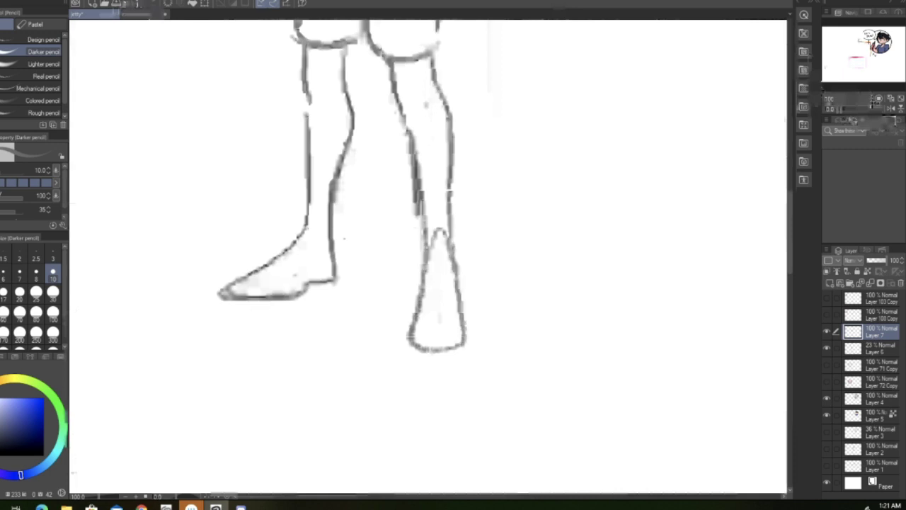
Step: Sketch a flared cuff around the front leg's ankle and darken the back foot's toe outline
left_click_drag(310, 189, 331, 280)
mouse_move(425, 296)
left_mouse_down()
mouse_move(416, 330)
mouse_move(460, 345)
left_mouse_up()
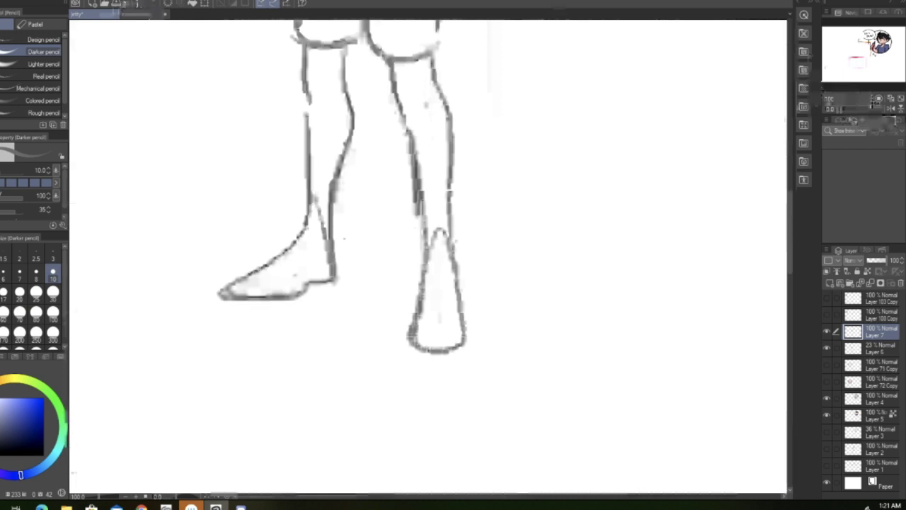
mouse_move(310, 203)
left_mouse_down()
mouse_move(337, 233)
mouse_move(342, 225)
left_mouse_up()
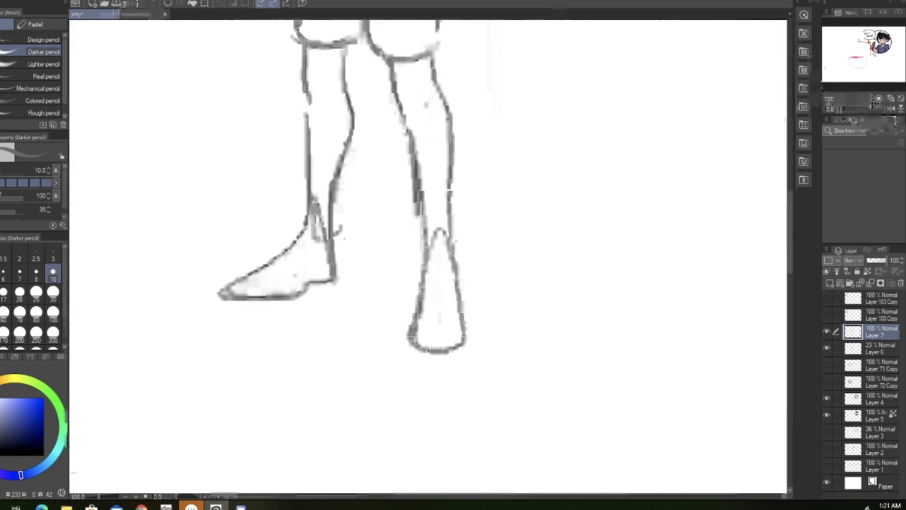
mouse_move(336, 194)
left_mouse_down()
mouse_move(340, 235)
mouse_move(297, 235)
mouse_move(309, 202)
left_mouse_up()
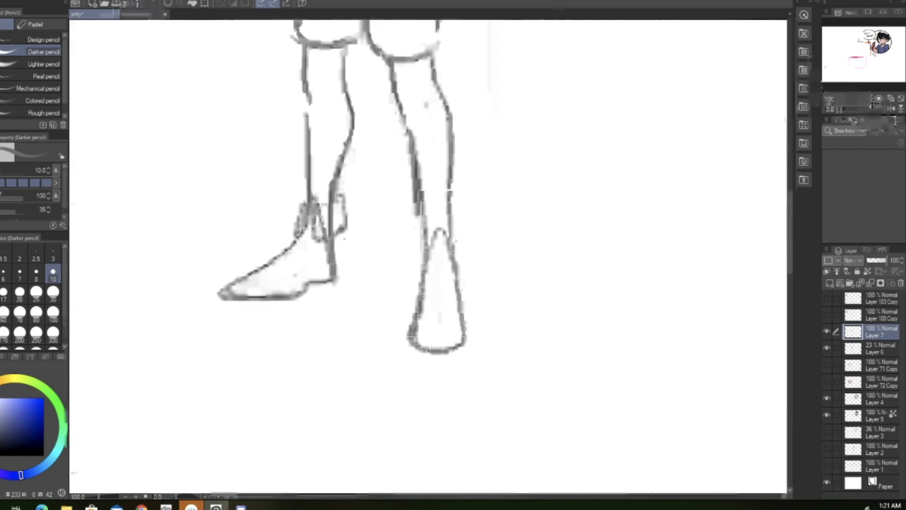
Step: Sketch a matching cuff around the back leg's ankle, with side edges and a curved lower band
mouse_move(425, 221)
left_mouse_down()
mouse_move(448, 222)
mouse_move(413, 228)
mouse_move(449, 265)
left_mouse_up()
mouse_move(412, 225)
left_mouse_down()
mouse_move(424, 261)
mouse_move(451, 261)
left_mouse_up()
left_click_drag(455, 208, 460, 264)
left_click_drag(429, 241, 441, 226)
left_click_drag(442, 226, 450, 238)
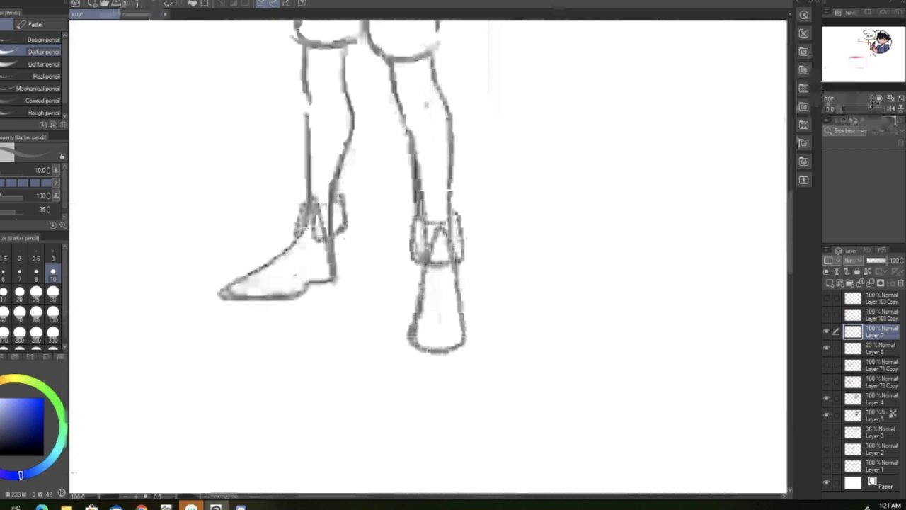
Step: Add curved band lines to the outstretched forearm and touch up the lines of both hands
left_click_drag(870, 47, 858, 53)
mouse_move(287, 198)
left_mouse_down()
mouse_move(319, 211)
mouse_move(315, 219)
left_mouse_up()
left_click_drag(182, 130, 205, 168)
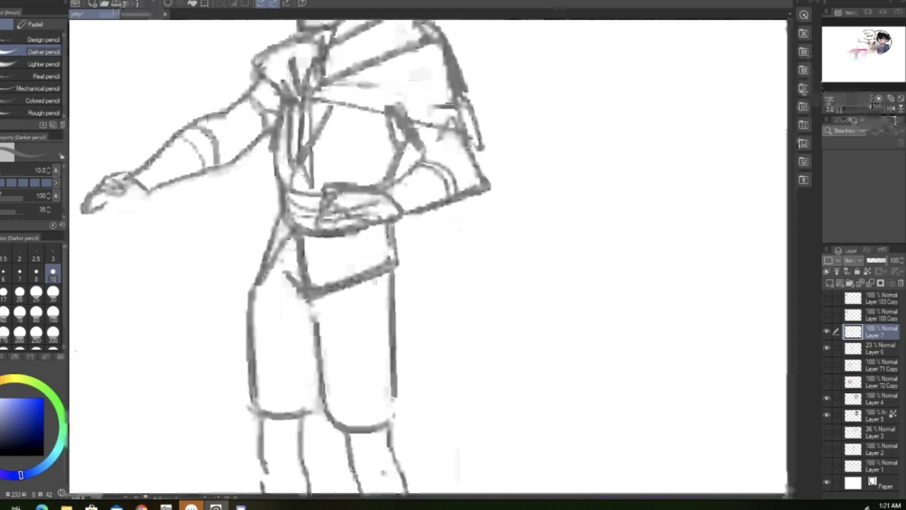
left_click_drag(93, 212, 136, 218)
mouse_move(369, 204)
left_mouse_down()
mouse_move(333, 217)
mouse_move(374, 207)
left_mouse_up()
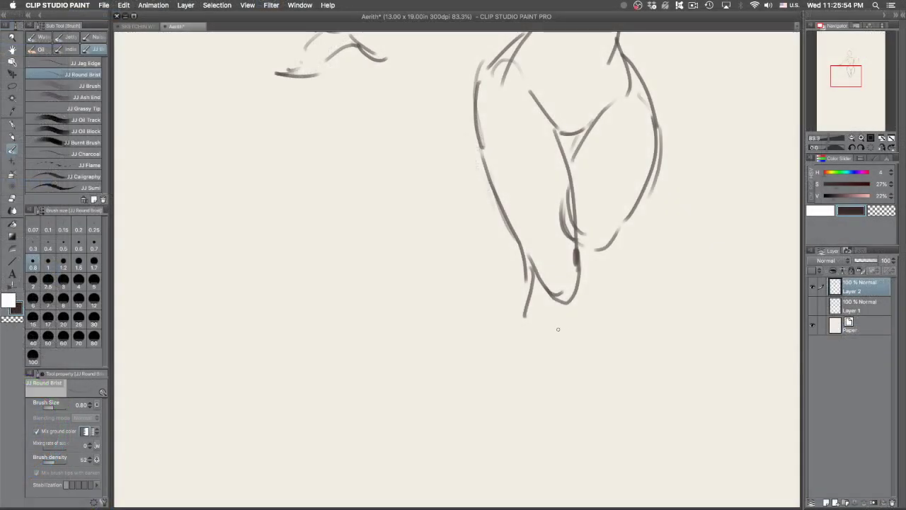
mouse_move(528, 272)
left_mouse_down()
mouse_move(514, 375)
mouse_move(570, 476)
left_mouse_up()
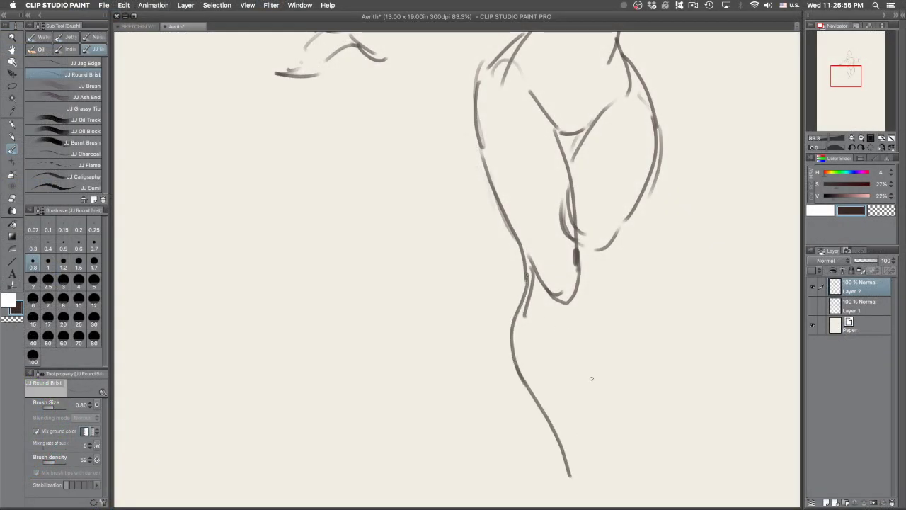
key("super+z")
key("super+z")
Step: On the beige-canvas figure, draw the standing leg's outer and inner calf contours from the knee down to the ankle
mouse_move(529, 269)
left_mouse_down()
mouse_move(523, 316)
mouse_move(577, 477)
left_mouse_up()
mouse_move(582, 263)
left_mouse_down()
mouse_move(589, 299)
mouse_move(603, 490)
left_mouse_up()
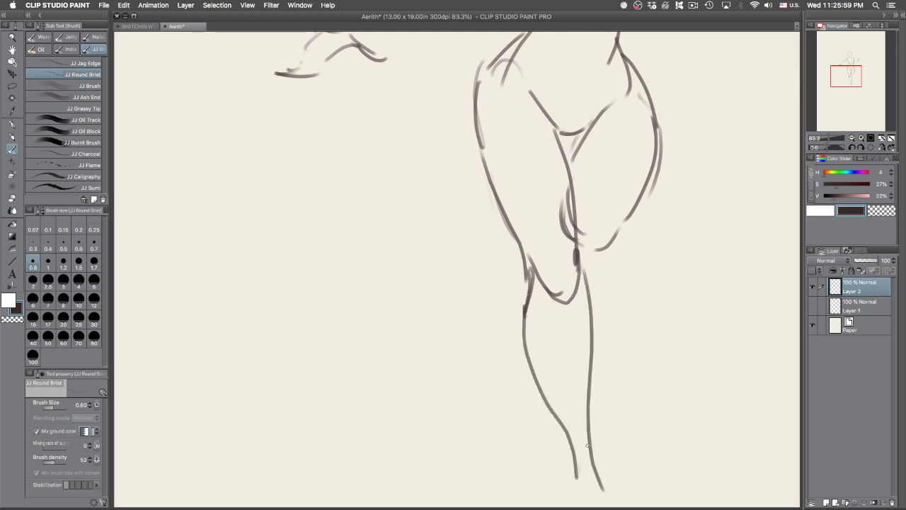
mouse_move(599, 434)
left_mouse_down()
mouse_move(588, 354)
mouse_move(556, 459)
mouse_move(595, 495)
left_mouse_up()
mouse_move(589, 398)
left_mouse_down()
mouse_move(602, 453)
mouse_move(617, 469)
mouse_move(602, 456)
mouse_move(617, 472)
mouse_move(614, 485)
left_mouse_up()
key("super+z")
key("super+z")
Step: Sketch the standing leg's elongated foot below the ankle, reworking the strokes at the toes
left_click_drag(613, 482, 604, 494)
key("super+z")
key("super+z")
key("super+z")
key("super+z")
left_click_drag(605, 453, 612, 487)
left_click_drag(612, 473, 612, 484)
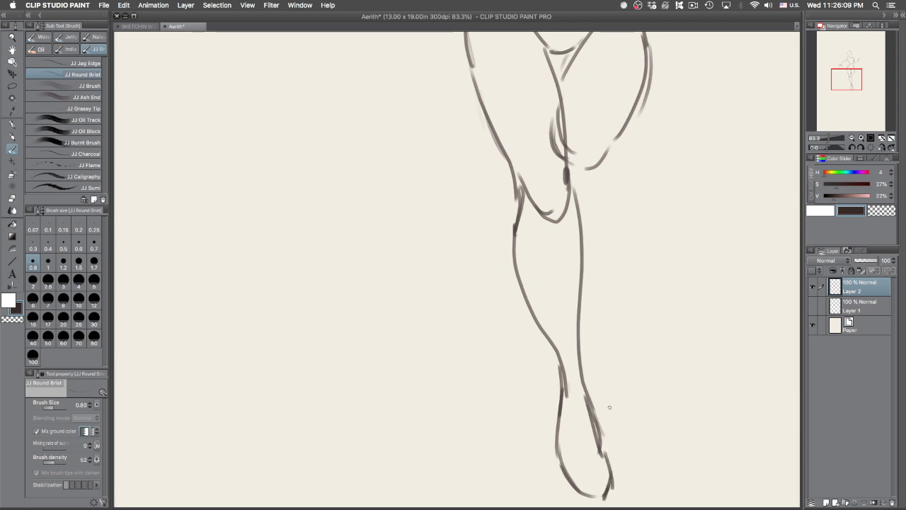
Step: Erase the raised leg's overlapping inner thigh line and the lower knee curve
scroll(615, 247, "up", 5)
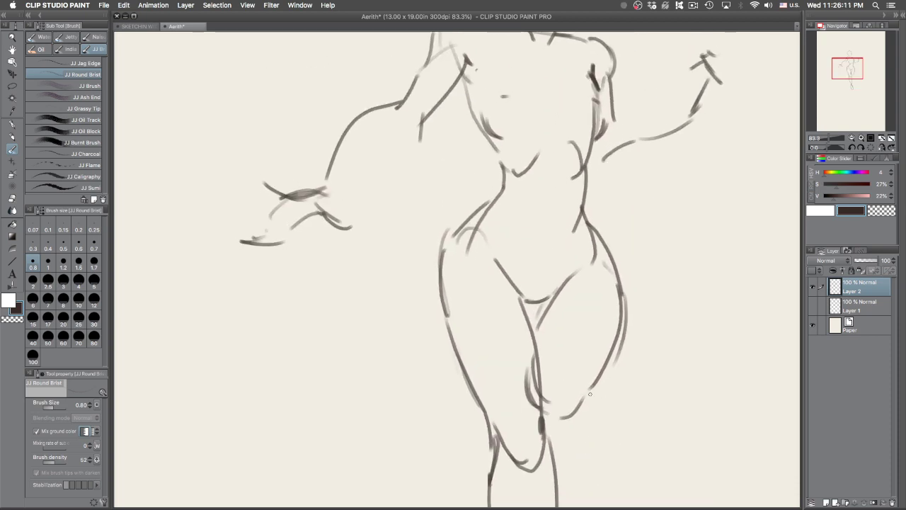
key("e")
mouse_move(556, 395)
left_mouse_down()
mouse_move(536, 371)
mouse_move(532, 384)
mouse_move(542, 370)
mouse_move(534, 338)
mouse_move(532, 407)
left_mouse_up()
key("p")
key("super+z")
key("super+z")
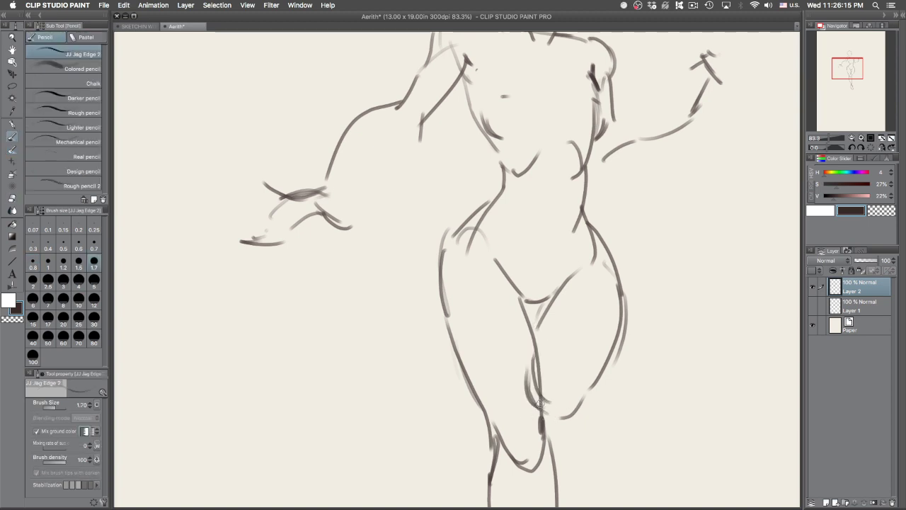
key("p")
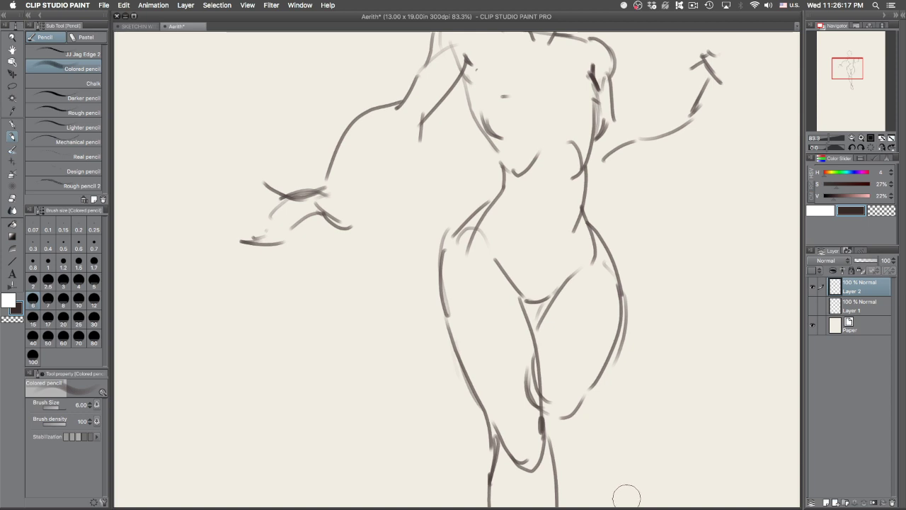
key("e")
mouse_move(551, 400)
left_mouse_down()
mouse_move(537, 347)
mouse_move(533, 376)
mouse_move(549, 410)
mouse_move(543, 352)
mouse_move(550, 401)
mouse_move(544, 417)
mouse_move(555, 420)
mouse_move(575, 396)
left_mouse_up()
key("p")
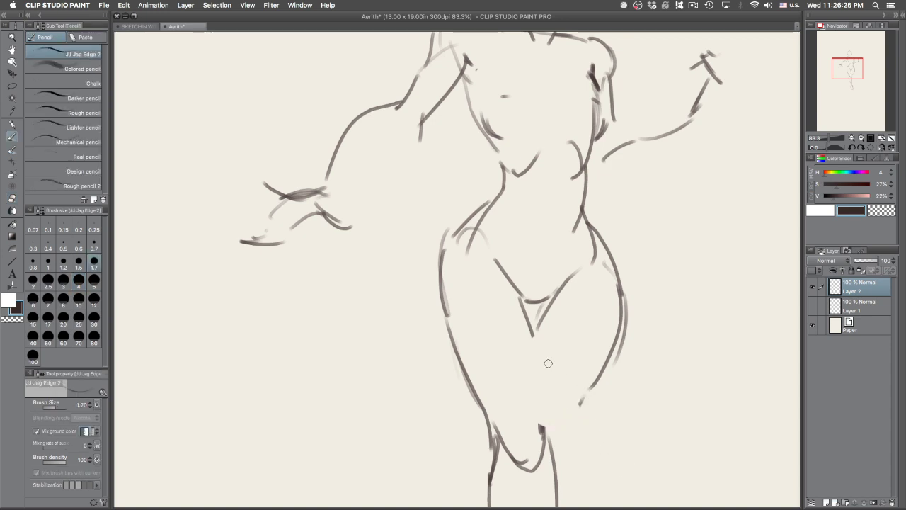
key("e")
key("p")
key("p")
key("p")
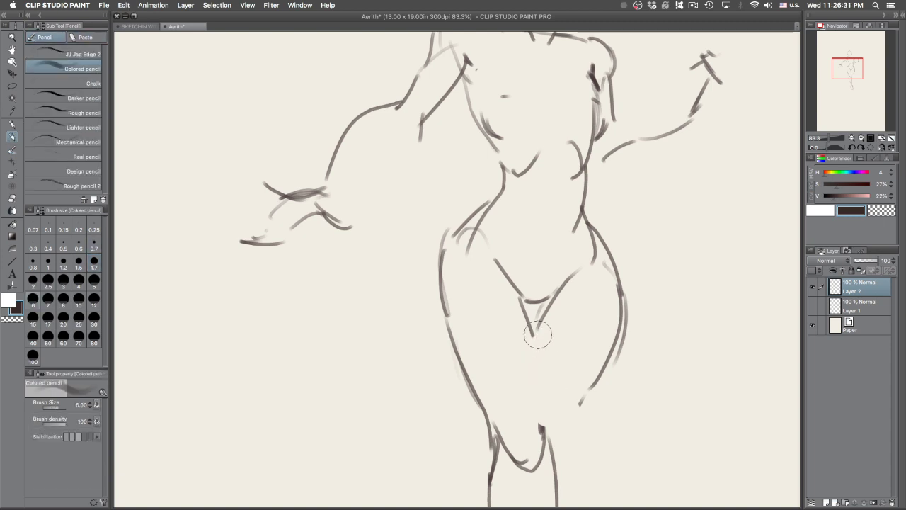
left_click_drag(538, 330, 518, 380)
key("super+z")
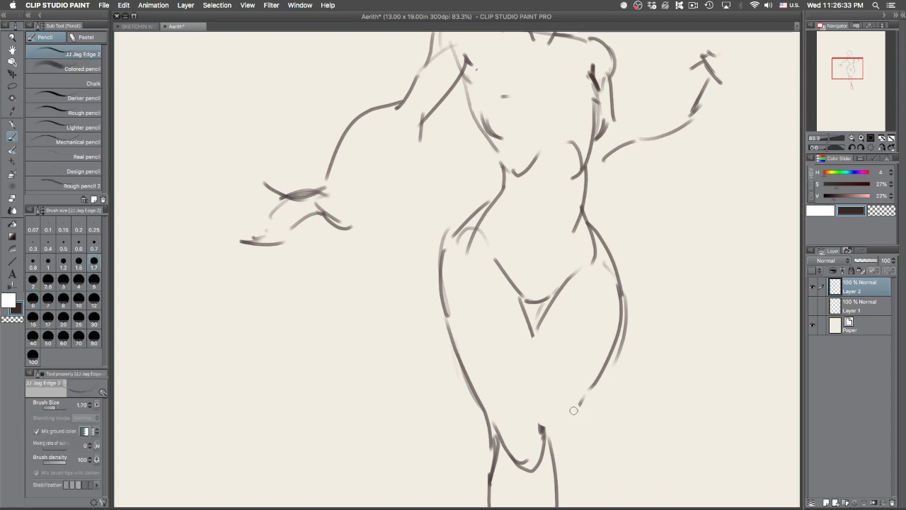
key("period")
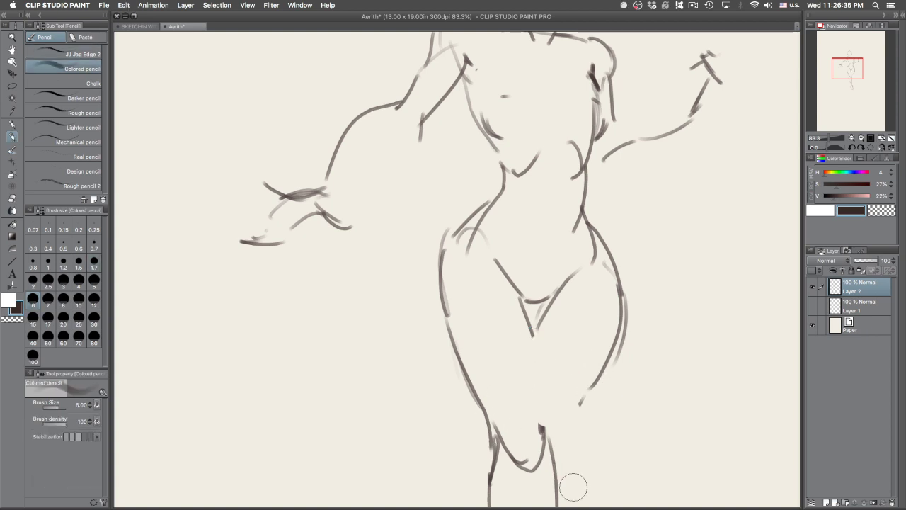
key("comma")
left_click_drag(536, 330, 543, 394)
key("super+z")
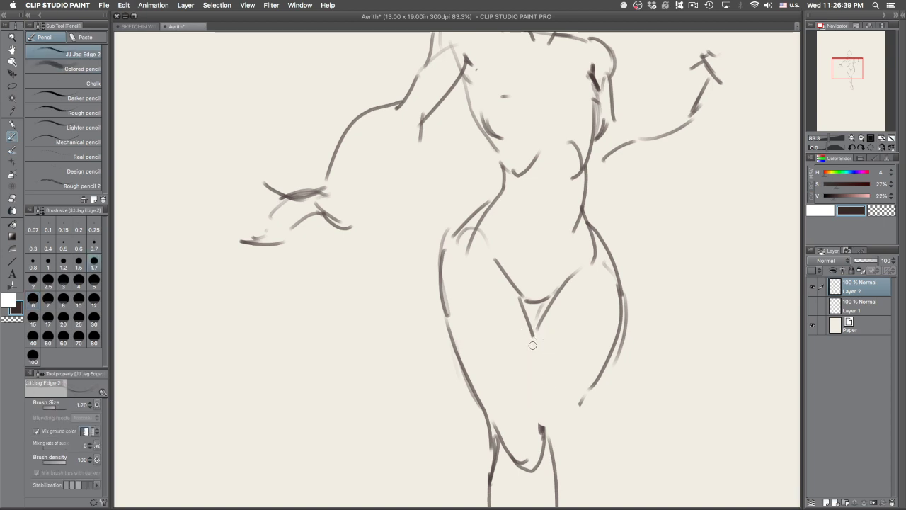
key("p")
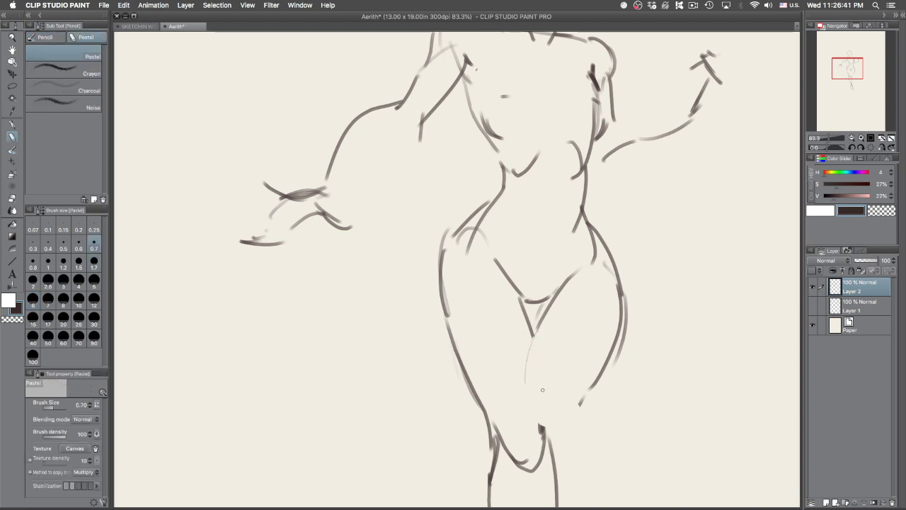
key("p")
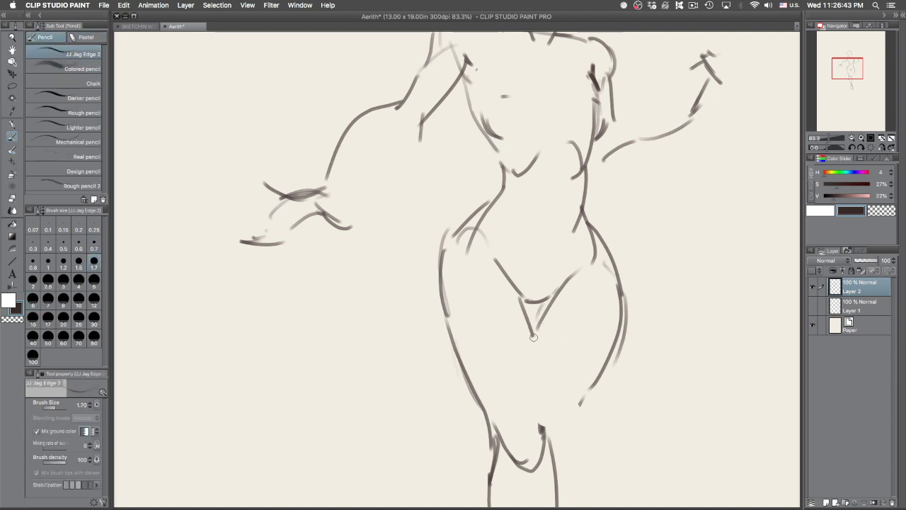
Step: Set the JJ Jag Edge 2 pencil size to 0.80 and redraw the raised leg's inner thigh line down to the knee
key("[")
key("bracketleft")
key("bracketleft")
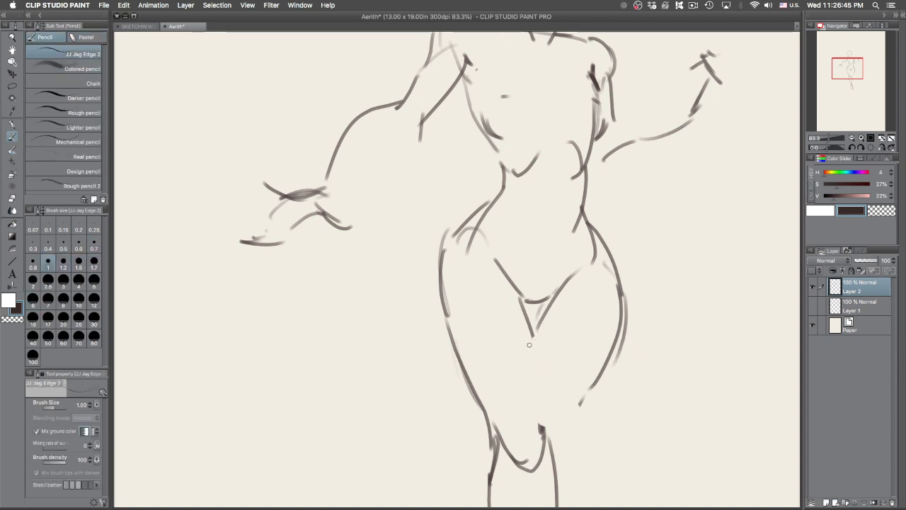
mouse_move(534, 341)
left_mouse_down()
mouse_move(525, 398)
mouse_move(543, 422)
left_mouse_up()
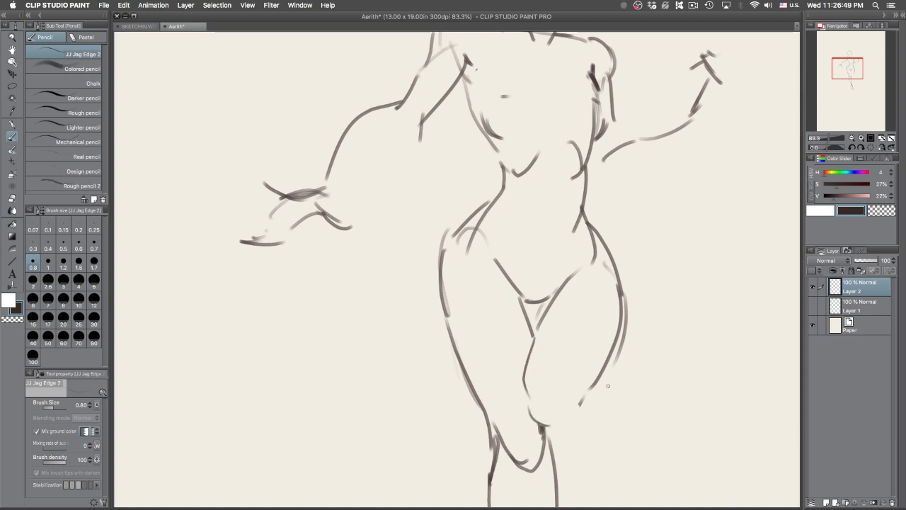
Step: Try outer contours beside the raised knee, undo them, and draw the short curve closing the knee's lower edge
left_click_drag(597, 373, 593, 417)
key("super+z")
key("super+z")
left_click_drag(604, 373, 593, 418)
key("super+z")
key("super+z")
left_click_drag(552, 427, 570, 416)
Step: Draw the neck lines joining the head to the shoulders, reworking the strokes under the jaw
scroll(644, 353, "down", 3)
mouse_move(637, 373)
left_mouse_down()
mouse_move(604, 439)
mouse_move(597, 507)
left_mouse_up()
scroll(553, 271, "up", 4)
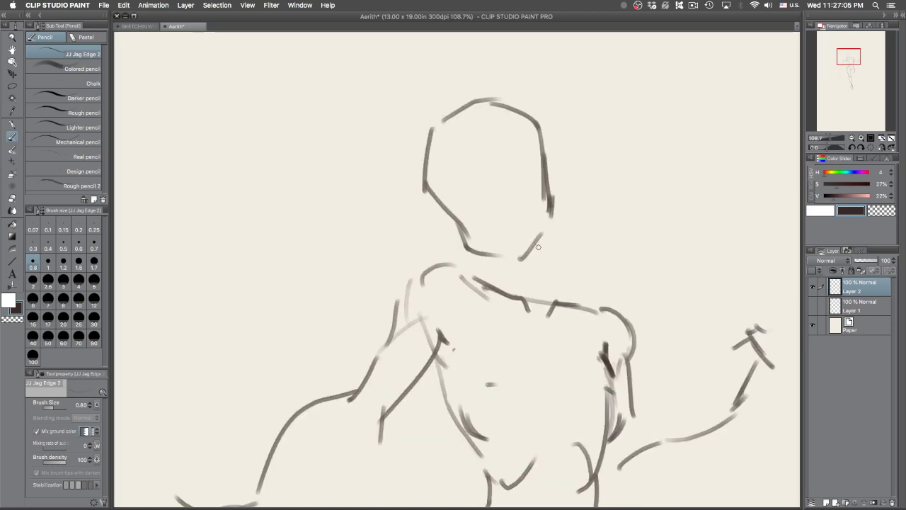
mouse_move(543, 248)
left_mouse_down()
mouse_move(540, 283)
mouse_move(551, 296)
left_mouse_up()
mouse_move(500, 259)
left_mouse_down()
mouse_move(501, 284)
mouse_move(503, 261)
mouse_move(492, 279)
mouse_move(498, 271)
mouse_move(593, 306)
left_mouse_up()
key("super+z")
key("super+z")
key("super+z")
left_click_drag(467, 249, 519, 266)
Step: Draw the extended arm's lower forearm contour from the elbow to the wrist, redoing the stroke until it fits
scroll(604, 310, "down", 3)
left_click_drag(653, 450, 636, 301)
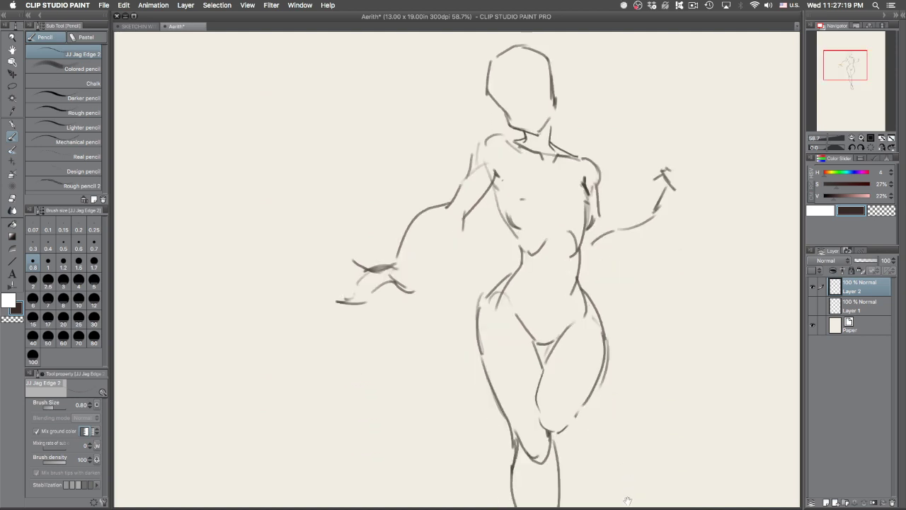
left_click_drag(459, 214, 416, 256)
key("super+z")
left_click_drag(464, 215, 400, 278)
key("super+z")
key("super+z")
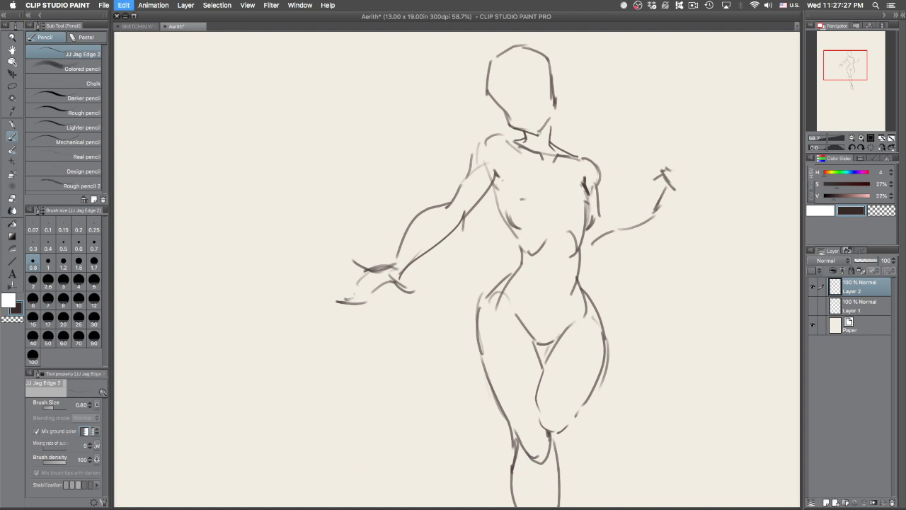
key("super+z")
Step: Add the curves under the chest and a centre line with a navel mark on the abdomen
mouse_move(552, 224)
left_mouse_down()
mouse_move(534, 227)
mouse_move(590, 221)
left_mouse_up()
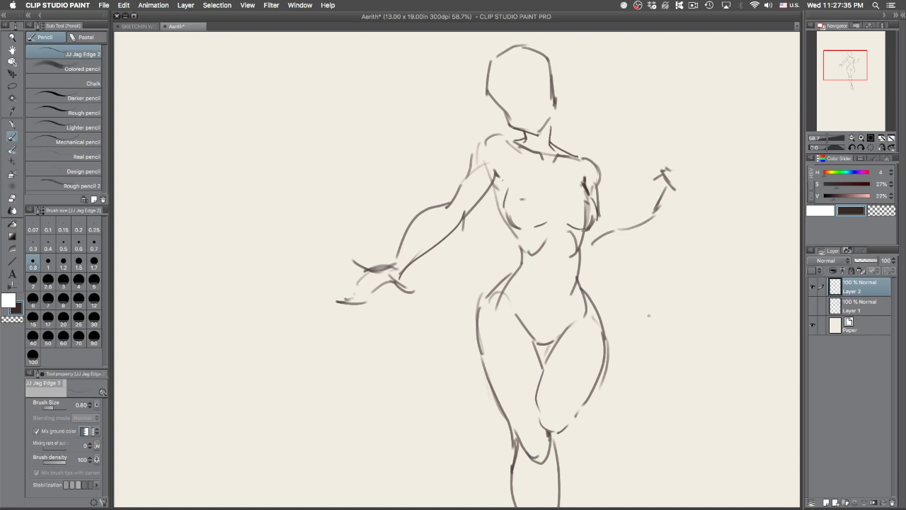
left_click_drag(558, 236, 552, 286)
Step: Mark the raised knee with a circle and sketch the foreshortened lower leg's contours behind it
mouse_move(614, 422)
left_mouse_down()
mouse_move(592, 329)
mouse_move(547, 389)
mouse_move(524, 397)
left_mouse_up()
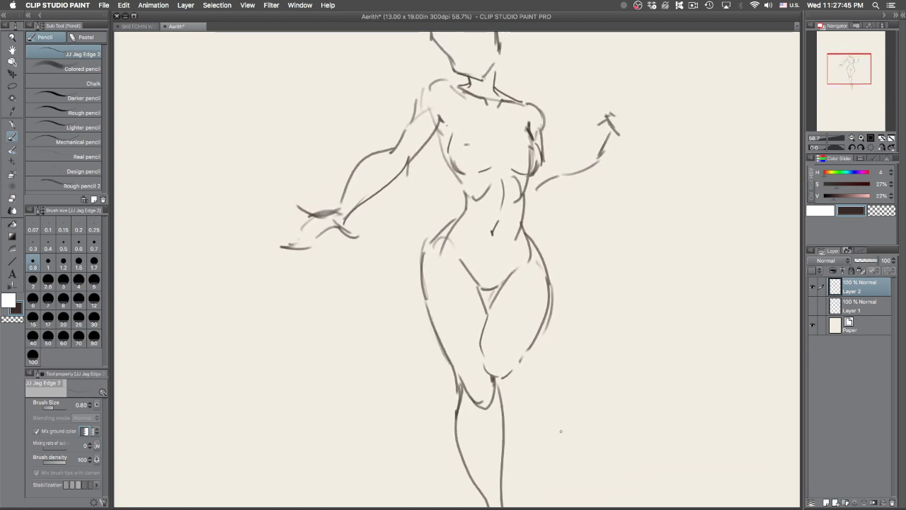
mouse_move(492, 340)
left_mouse_down()
mouse_move(489, 369)
mouse_move(513, 361)
left_mouse_up()
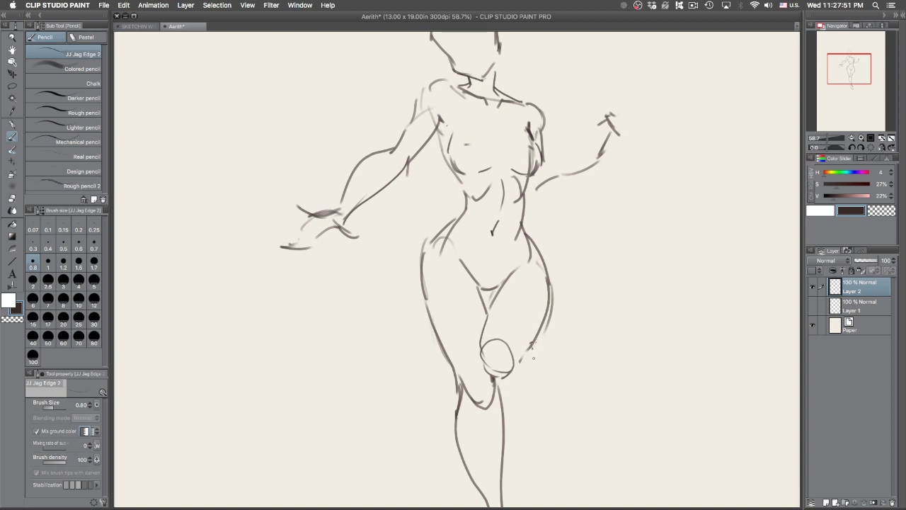
left_click_drag(532, 343, 525, 381)
left_click_drag(497, 380, 489, 434)
key("ctrl+z")
left_click_drag(505, 381, 510, 427)
mouse_move(533, 346)
left_mouse_down()
mouse_move(539, 391)
mouse_move(530, 430)
left_mouse_up()
mouse_move(539, 392)
left_mouse_down()
mouse_move(513, 427)
mouse_move(537, 400)
mouse_move(539, 427)
mouse_move(527, 443)
mouse_move(543, 401)
mouse_move(533, 368)
mouse_move(518, 384)
left_mouse_up()
Step: Erase the messy strokes beside the raised knee and rework the outer calf contour there
key("e")
left_click_drag(534, 350, 510, 385)
key("p")
left_click_drag(540, 334, 530, 369)
key("super+z")
left_click_drag(538, 334, 515, 385)
key("super+z")
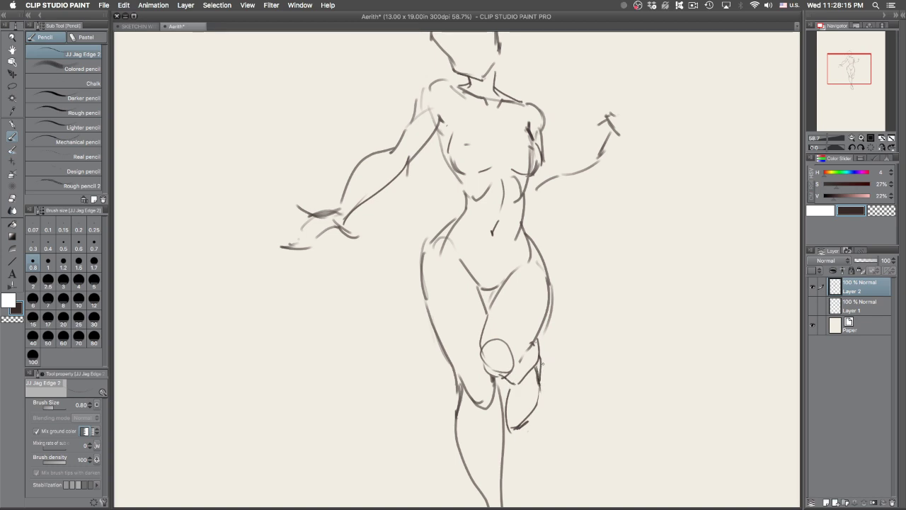
Step: Erase the inner and outer contours of the raised lower leg below the knee
key("e")
left_click_drag(516, 384, 522, 423)
key("p")
key("e")
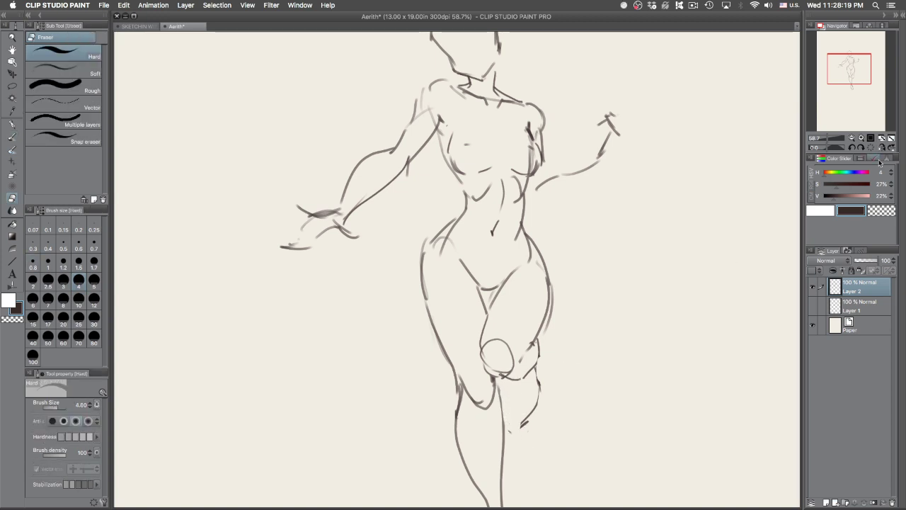
left_click(882, 146)
left_click_drag(388, 428, 376, 390)
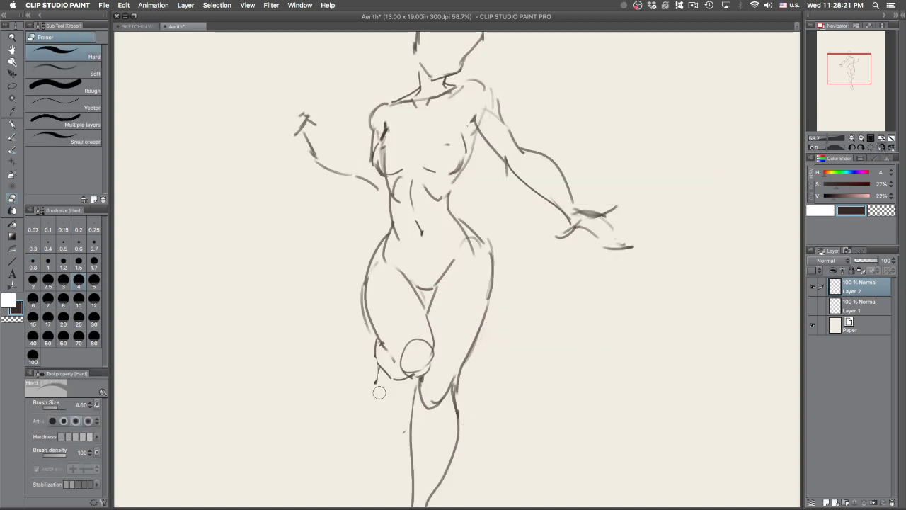
Step: Try redrawing the raised lower leg's calf contours behind the knee, and undo the strokes
key("p")
mouse_move(374, 343)
left_mouse_down()
mouse_move(369, 408)
mouse_move(396, 426)
mouse_move(396, 393)
mouse_move(386, 432)
mouse_move(371, 403)
mouse_move(401, 427)
left_mouse_up()
left_click_drag(393, 379, 407, 434)
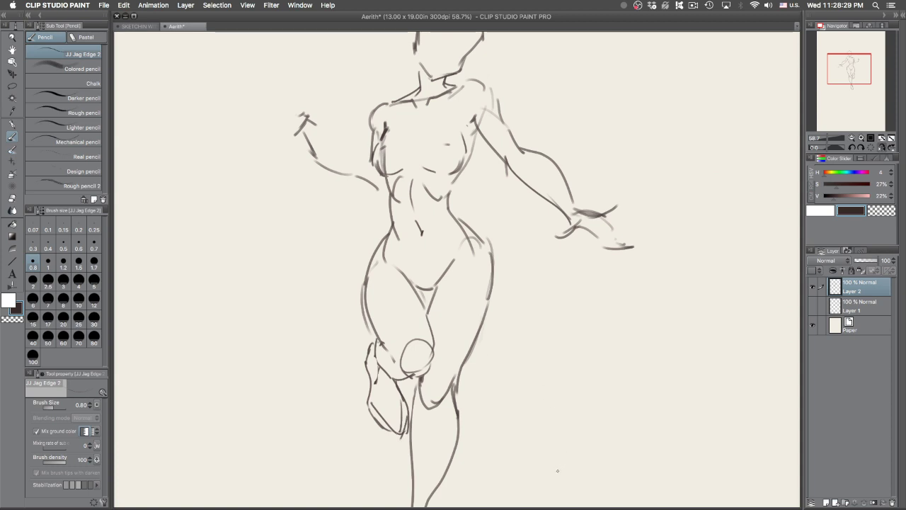
key("super+z")
key("super+z")
key("super+z")
key("super+z")
key("super+shift+z")
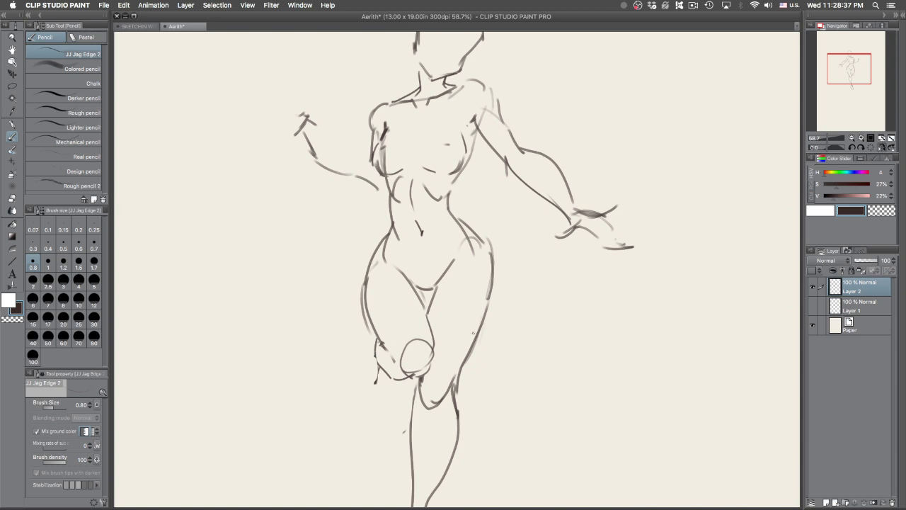
Step: Draw the rounded underside of the raised knee and the foreshortened calf and foot shape behind it
left_click_drag(391, 354, 417, 373)
left_click_drag(369, 357, 400, 381)
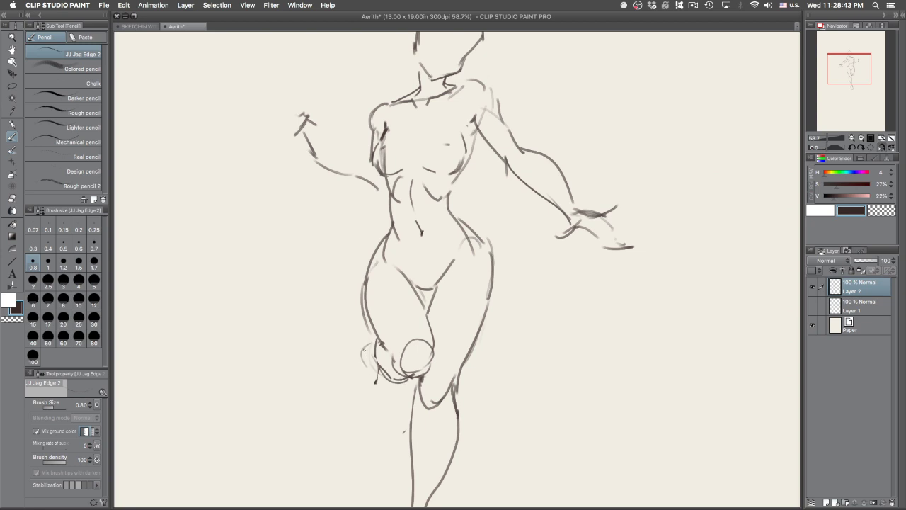
key("super+z")
mouse_move(371, 367)
left_mouse_down()
mouse_move(371, 412)
mouse_move(396, 420)
mouse_move(393, 384)
mouse_move(362, 365)
mouse_move(370, 387)
left_mouse_up()
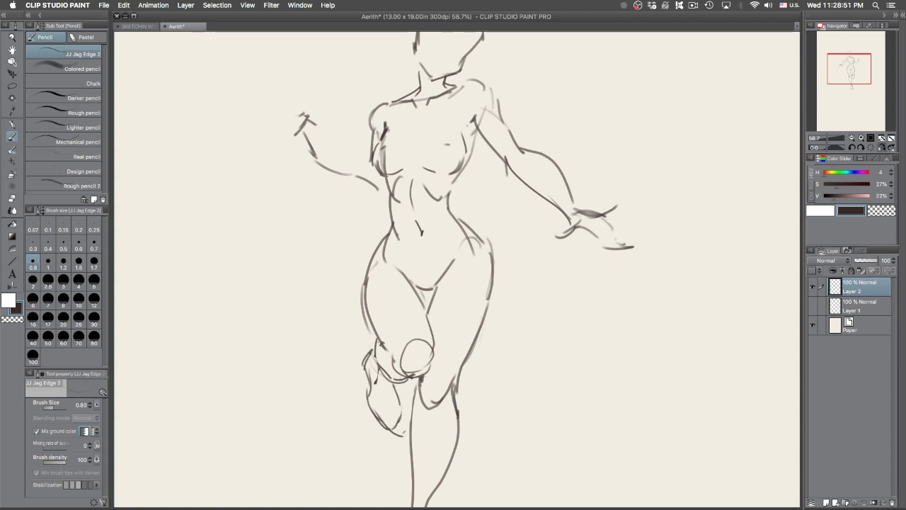
Step: Redraw the supporting leg's outer hip and thigh contour as one smoother curve and erase the old outline beside it
mouse_move(458, 217)
left_mouse_down()
mouse_move(471, 236)
mouse_move(486, 309)
mouse_move(477, 250)
mouse_move(478, 313)
left_mouse_up()
key("super+z")
key("super+z")
key("super+z")
left_click_drag(486, 244, 473, 327)
key("e")
mouse_move(482, 231)
left_mouse_down()
mouse_move(496, 255)
mouse_move(498, 317)
left_mouse_up()
left_click_drag(480, 245, 463, 218)
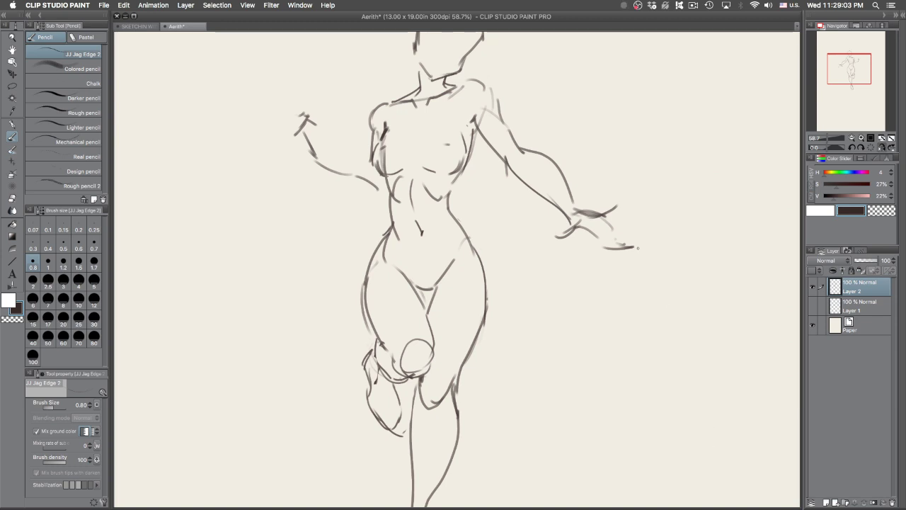
Step: Sketch the extended hand's spread fingers and lengthen its thumb
mouse_move(612, 204)
left_mouse_down()
mouse_move(633, 199)
mouse_move(620, 227)
mouse_move(650, 251)
left_mouse_up()
left_click_drag(567, 221, 537, 230)
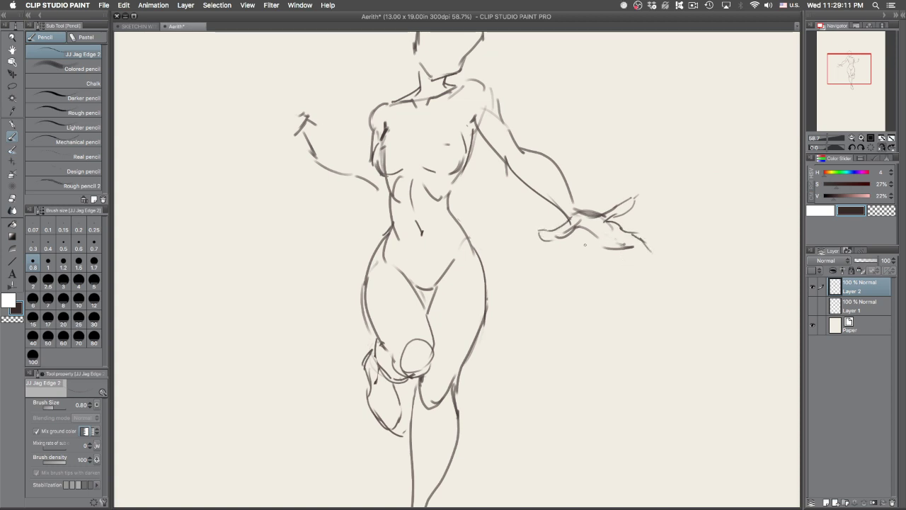
left_click(887, 138)
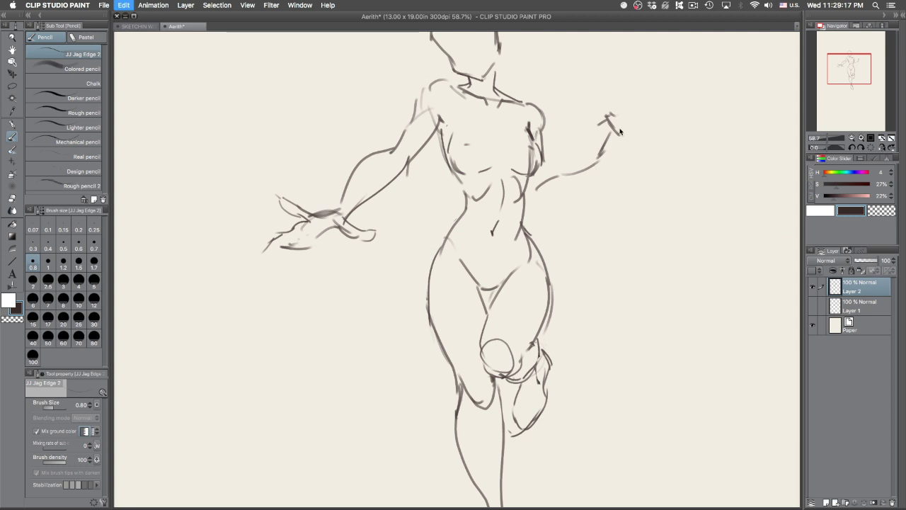
Step: Add a stroke to the raised hand and draw the bent arm's upper arm, elbow and underside of the forearm
left_click_drag(618, 125, 628, 139)
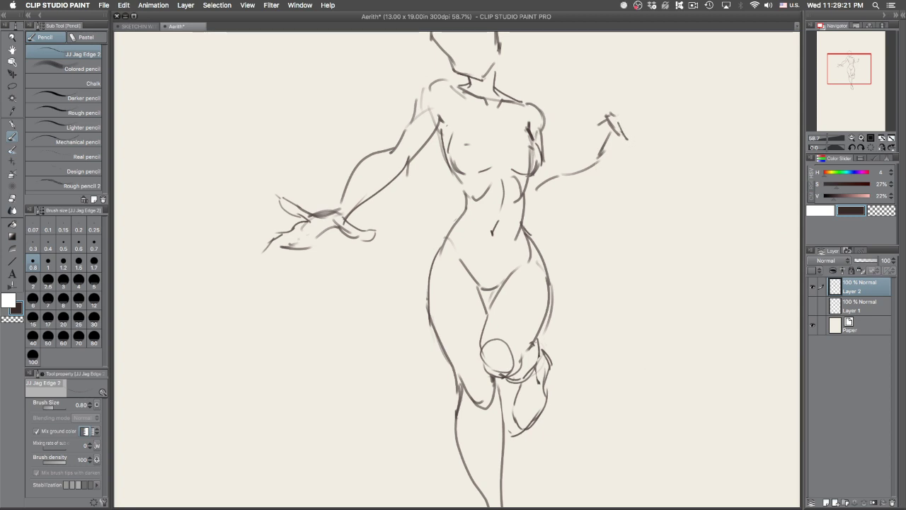
key("Tab")
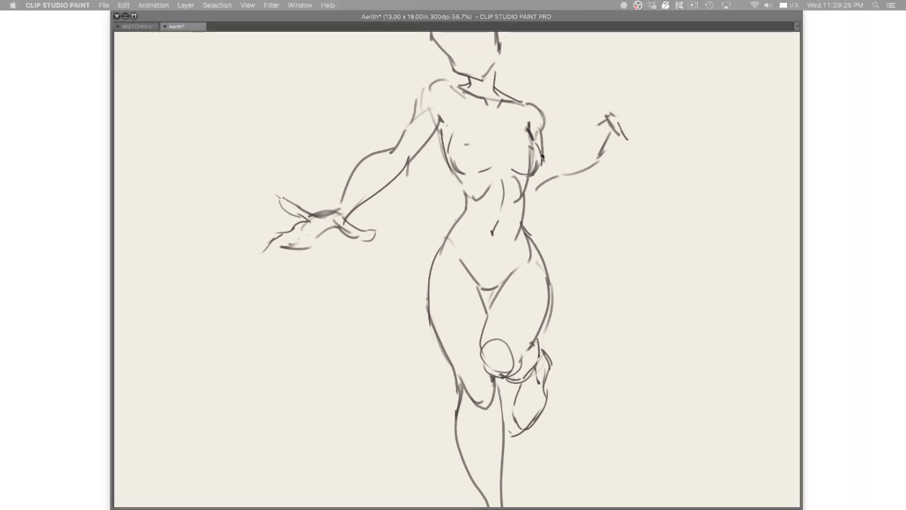
key("Tab")
mouse_move(544, 150)
left_mouse_down()
mouse_move(548, 176)
mouse_move(532, 211)
mouse_move(548, 220)
left_mouse_up()
mouse_move(526, 187)
left_mouse_down()
mouse_move(582, 198)
mouse_move(571, 206)
mouse_move(599, 177)
left_mouse_up()
mouse_move(624, 142)
left_mouse_down()
mouse_move(613, 173)
mouse_move(594, 177)
left_mouse_up()
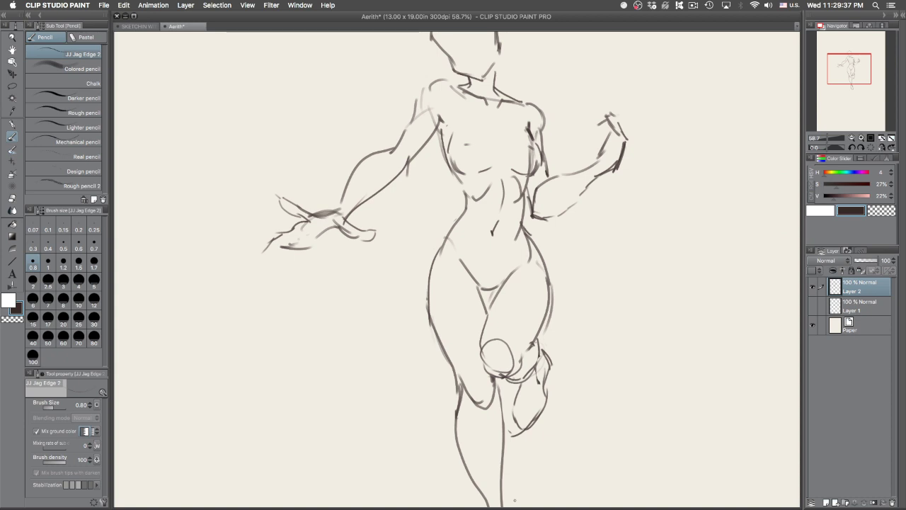
Step: Close the extended hand's fingertips and darken the supporting leg's outer hip contour, erasing stray marks inside it
mouse_move(283, 232)
left_mouse_down()
mouse_move(276, 256)
mouse_move(288, 252)
left_mouse_up()
mouse_move(453, 218)
left_mouse_down()
mouse_move(421, 268)
mouse_move(436, 243)
mouse_move(426, 274)
mouse_move(432, 325)
left_mouse_up()
key("super+z")
left_click_drag(425, 273, 431, 323)
key("e")
mouse_move(440, 263)
left_mouse_down()
mouse_move(432, 292)
mouse_move(444, 251)
mouse_move(460, 252)
left_mouse_up()
key("p")
left_click_drag(594, 268, 600, 380)
left_click_drag(457, 127, 476, 179)
key("super+z")
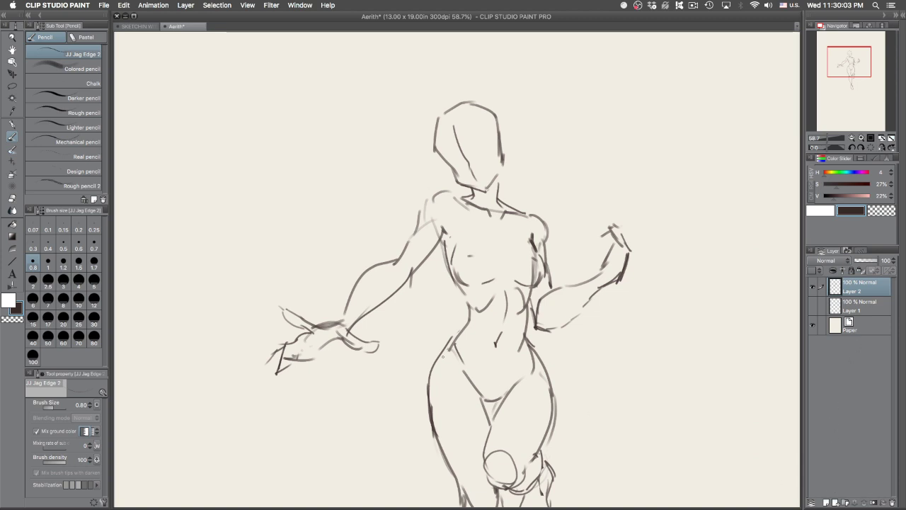
Step: Scribble a dense hatched patch in the empty space beside the head and enclose it in a lasso selection
mouse_move(237, 174)
left_mouse_down()
mouse_move(256, 142)
mouse_move(254, 189)
mouse_move(268, 151)
mouse_move(257, 134)
mouse_move(229, 195)
left_mouse_up()
left_click_drag(262, 160, 244, 203)
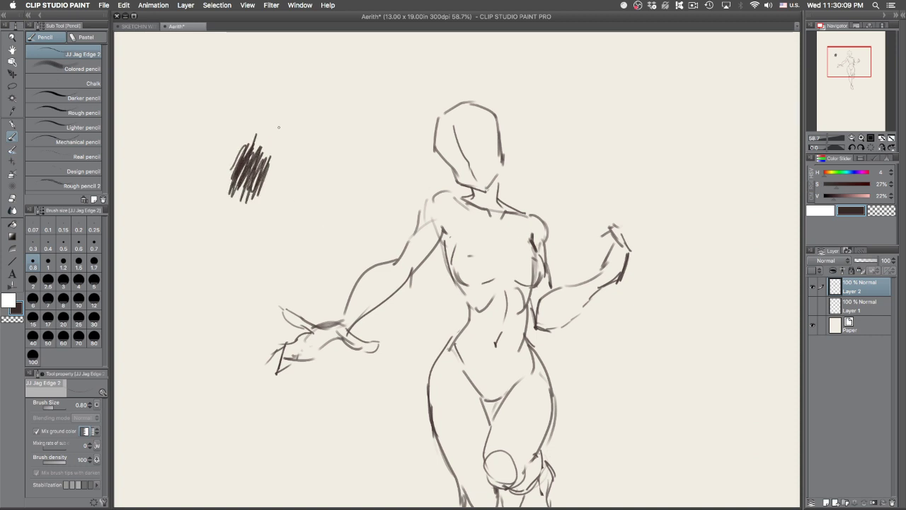
key("m")
mouse_move(219, 127)
left_mouse_down()
mouse_move(303, 170)
mouse_move(209, 129)
left_mouse_up()
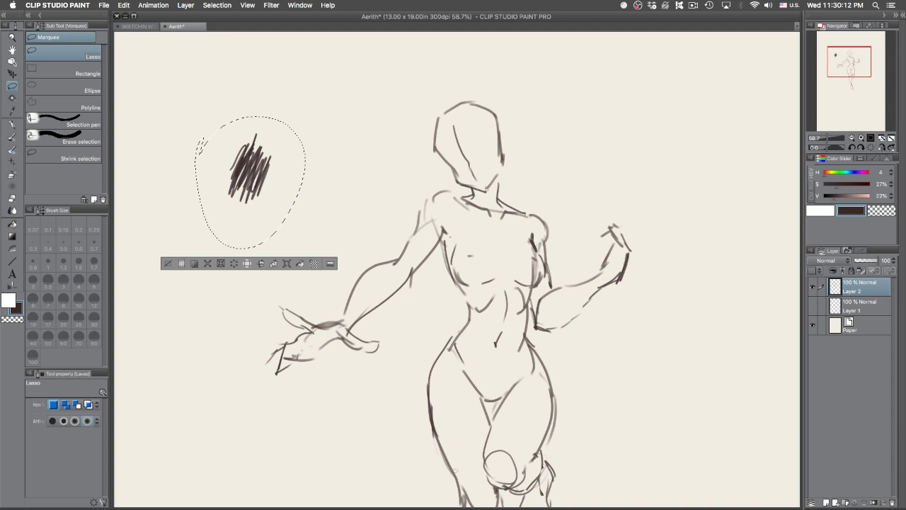
Step: Open the image material registration for the selected patch, cancel it, then clear the patch and deselect
left_click(123, 5)
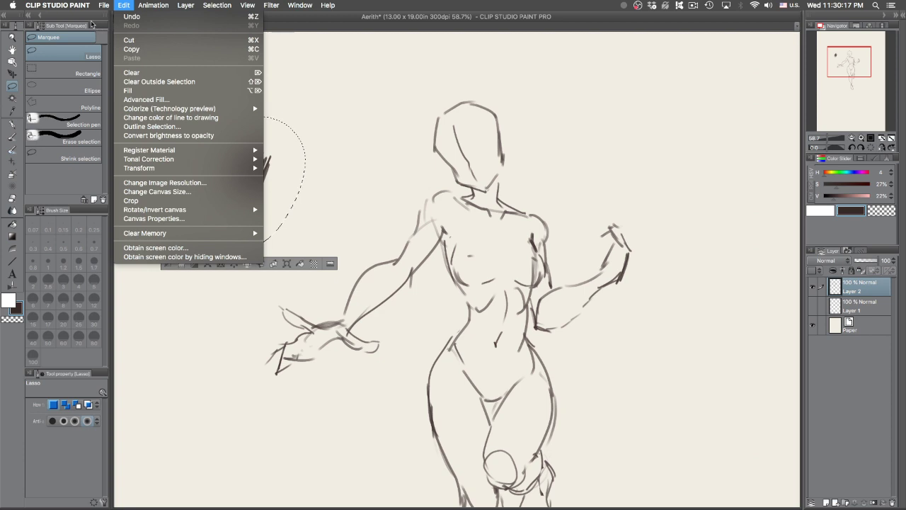
mouse_move(90, 7)
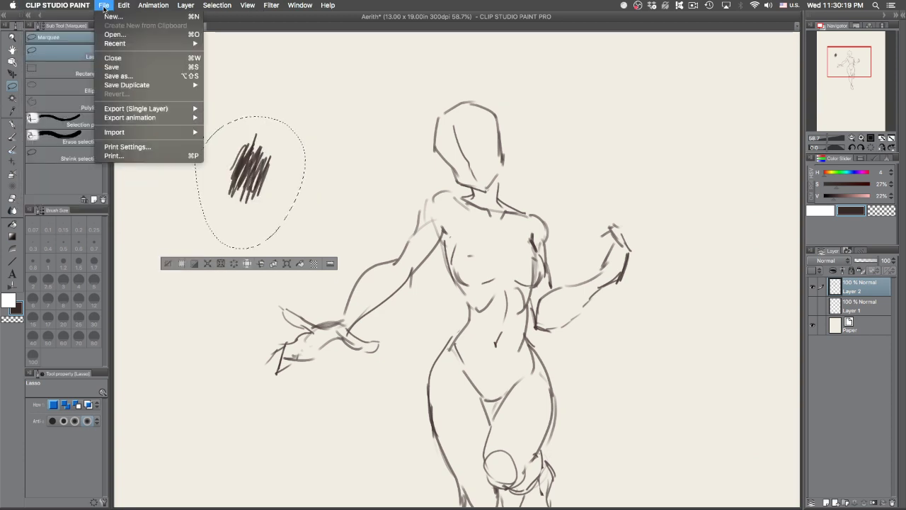
mouse_move(119, 10)
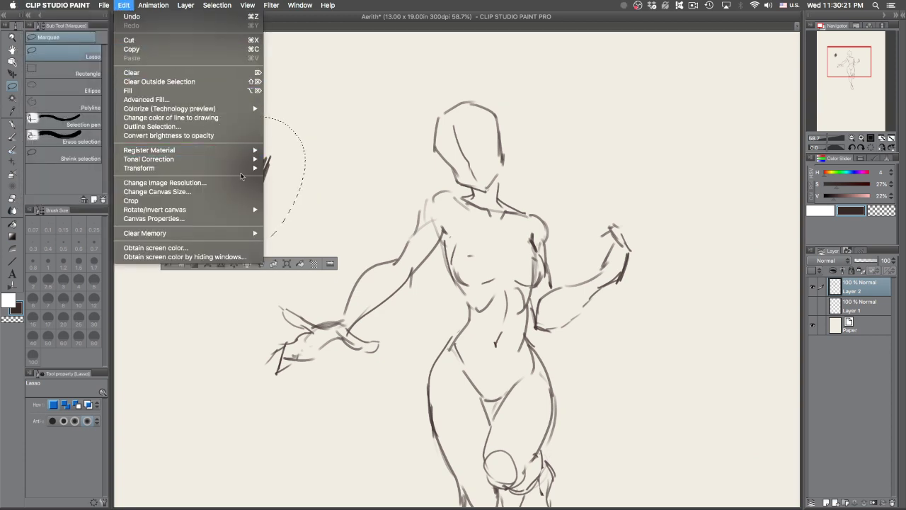
mouse_move(261, 211)
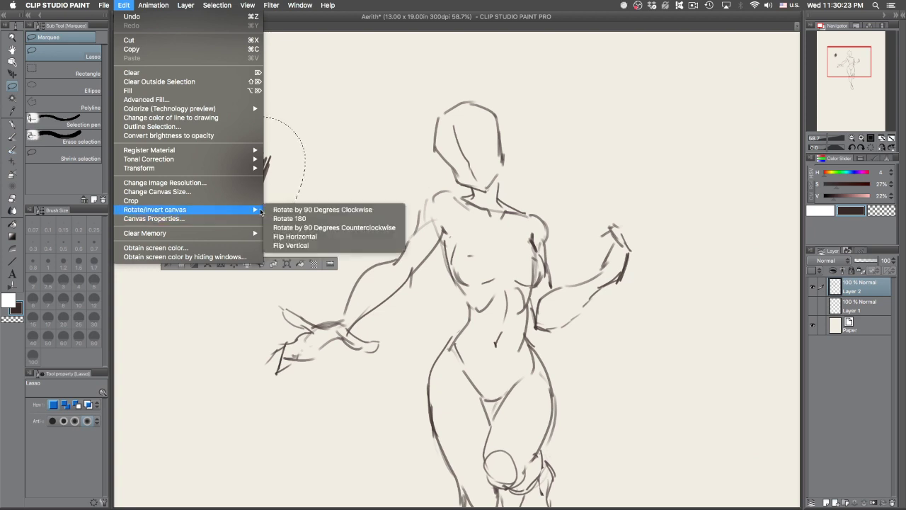
mouse_move(259, 150)
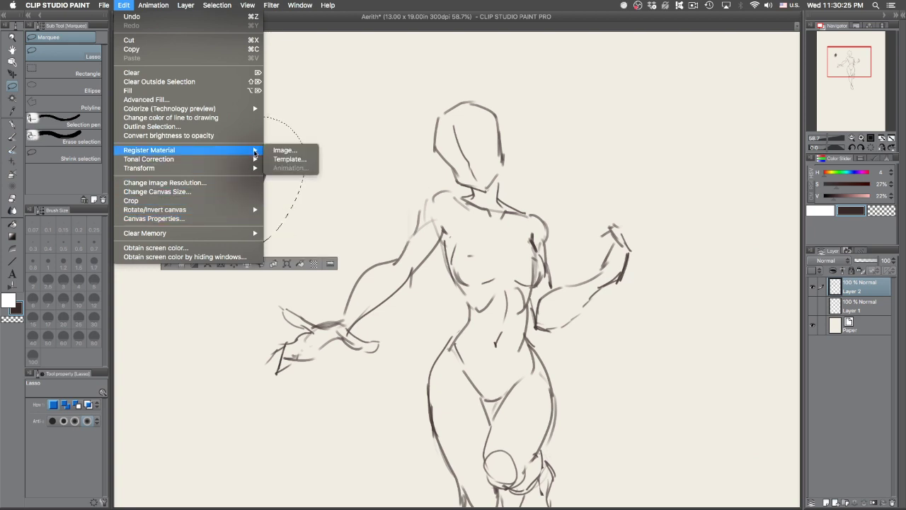
left_click(290, 151)
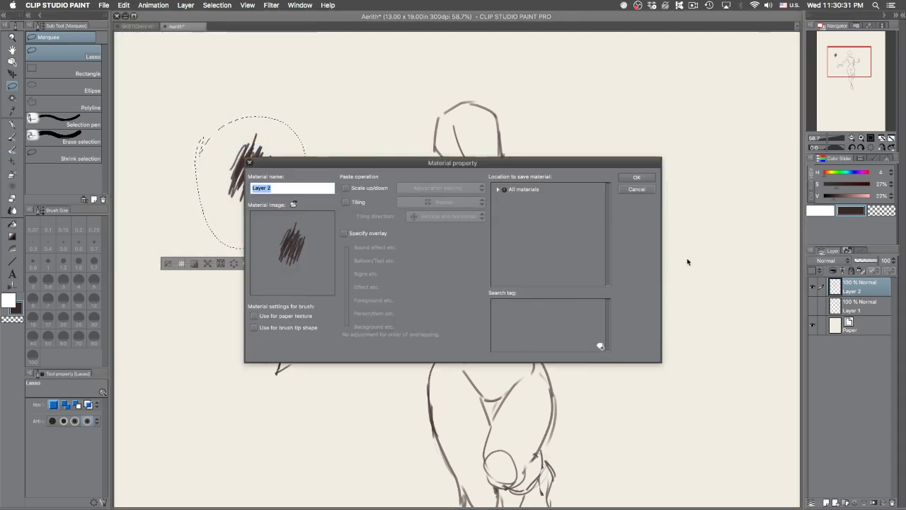
left_click(636, 190)
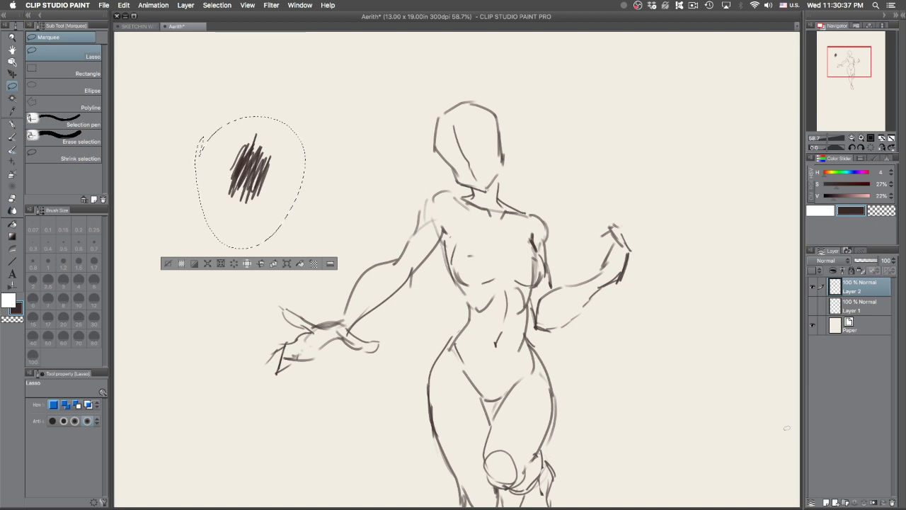
key("Delete")
key("super+d")
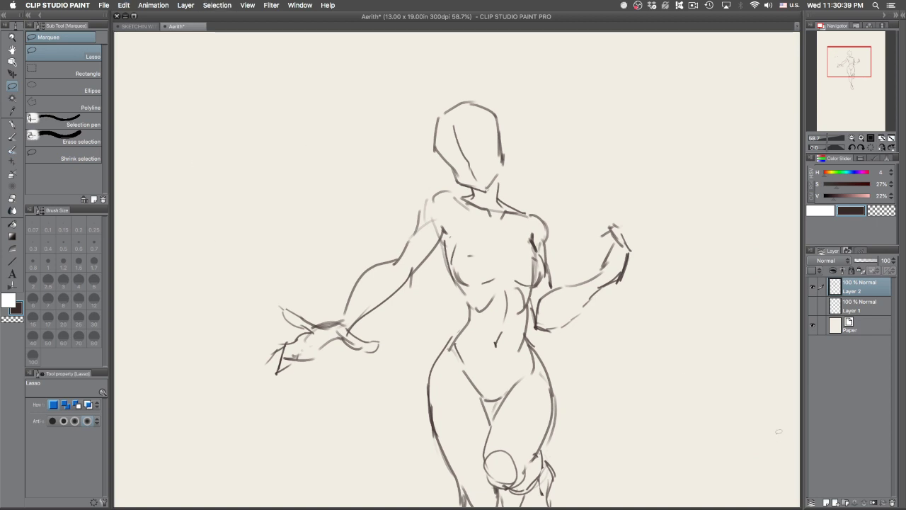
Step: Erase the bent arm's elbow and redraw it with a rounder corner and a new upper forearm line
key("p")
key("e")
mouse_move(554, 324)
left_mouse_down()
mouse_move(546, 334)
mouse_move(544, 296)
left_mouse_up()
key("p")
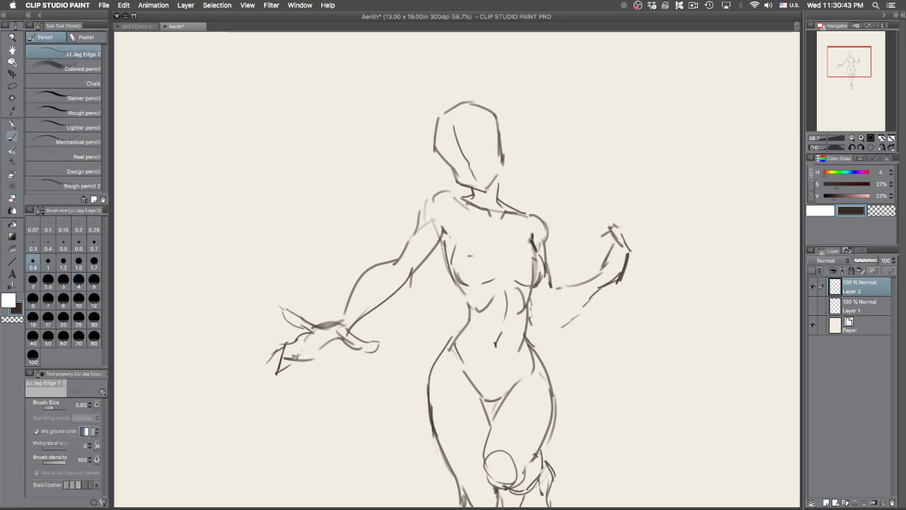
key("super+z")
left_click_drag(534, 319, 551, 332)
left_click_drag(560, 288, 534, 313)
key("ctrl+z")
left_click_drag(565, 287, 535, 314)
Step: Erase the loose lines at the tip of the raised lower leg and redraw its end and outer contour
key("super+minus")
left_click_drag(642, 309, 706, 152)
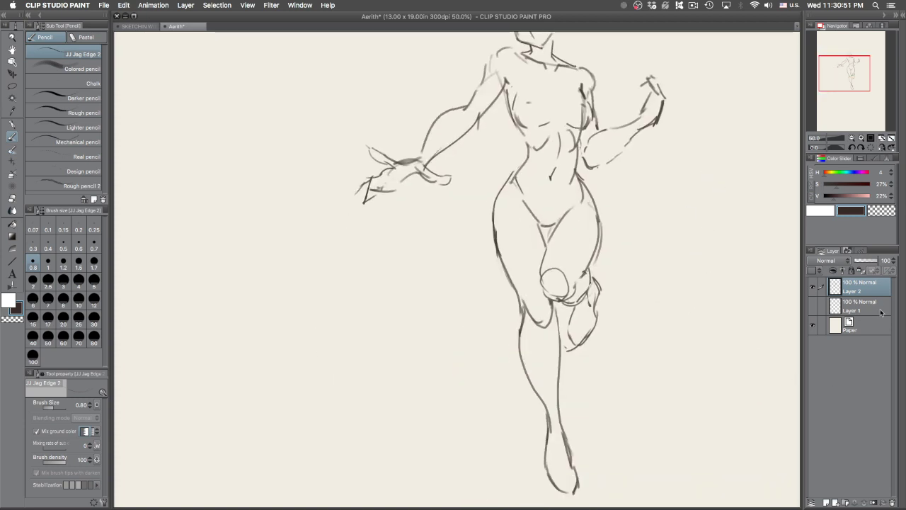
left_click_drag(479, 264, 618, 284)
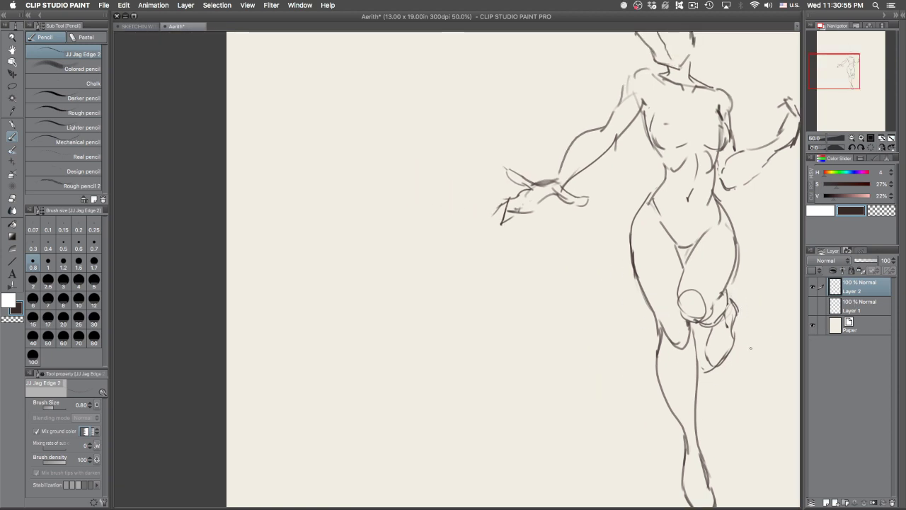
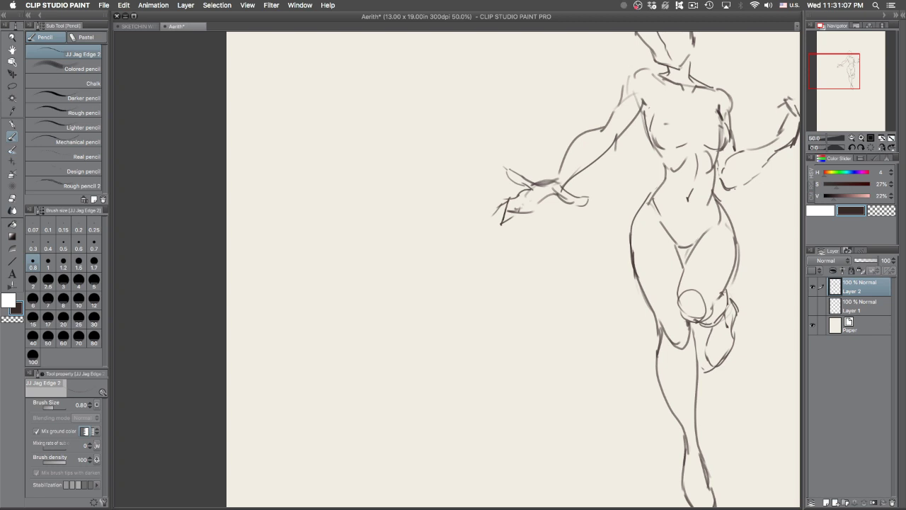
key("e")
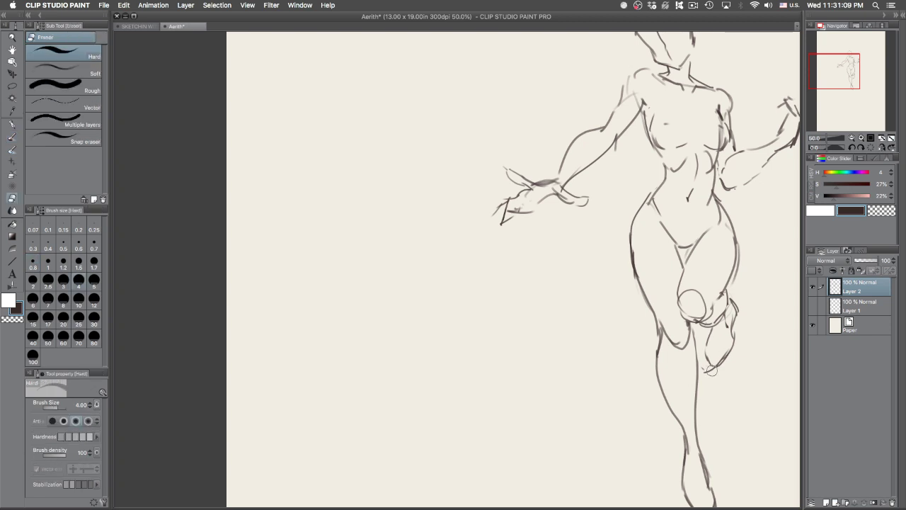
mouse_move(706, 374)
left_mouse_down()
mouse_move(725, 351)
mouse_move(726, 319)
mouse_move(730, 357)
mouse_move(711, 371)
left_mouse_up()
key("p")
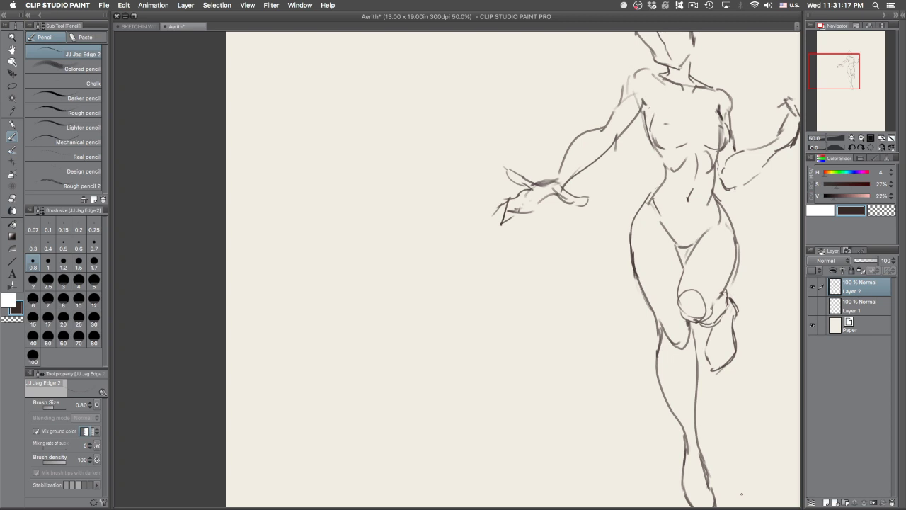
Step: Darken the raised thigh's inner contour from groin to knee and its outer contour down to the knee
key("super+plus")
left_click_drag(793, 284, 679, 303)
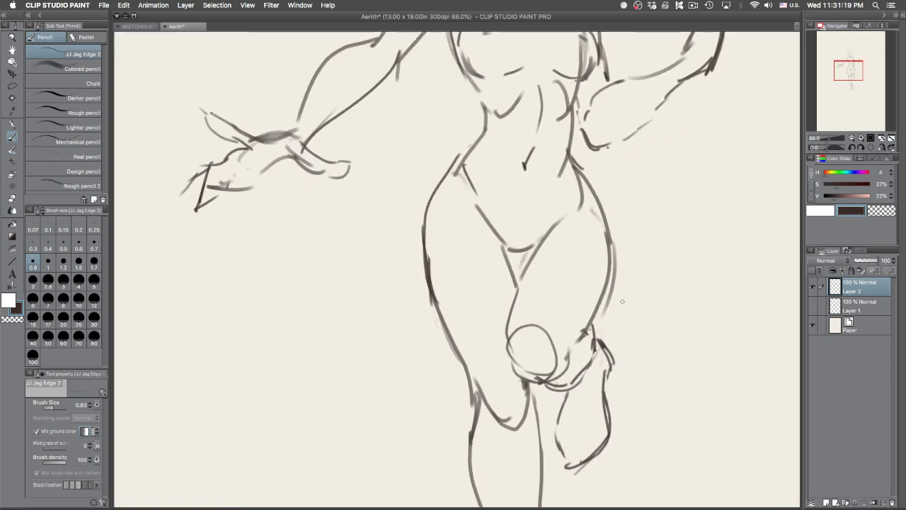
mouse_move(572, 205)
left_mouse_down()
mouse_move(539, 248)
mouse_move(511, 318)
left_mouse_up()
mouse_move(611, 239)
left_mouse_down()
mouse_move(579, 341)
mouse_move(549, 374)
mouse_move(553, 332)
mouse_move(572, 377)
mouse_move(554, 390)
mouse_move(579, 371)
mouse_move(570, 377)
left_mouse_up()
key("ctrl+z")
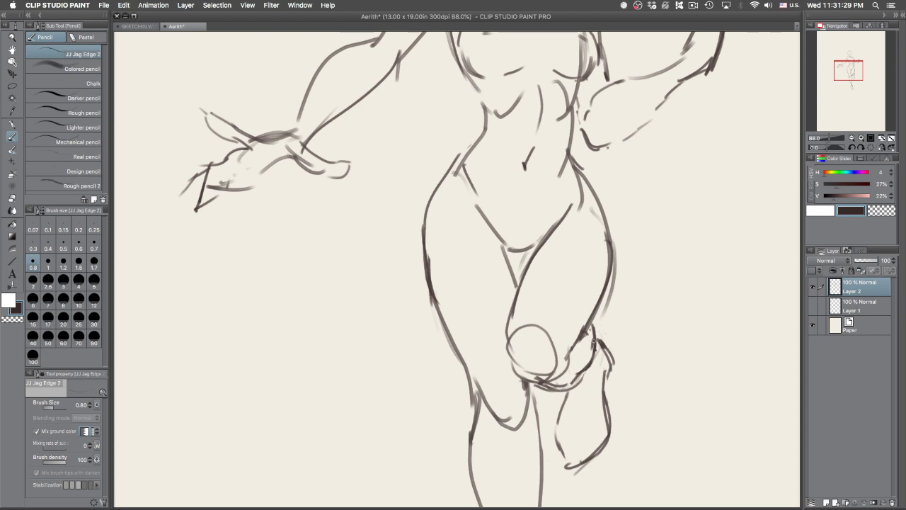
Step: Try extra strokes over the raised thigh and lower leg, and undo them
left_click_drag(583, 245, 540, 352)
left_click_drag(635, 261, 565, 382)
left_click_drag(638, 305, 576, 446)
key("super+z")
key("super+z")
key("super+z")
key("super+z")
Step: Reinforce the raised calf's outer contour and redraw its inner contour from the knee to the tip, redoing strokes that miss
mouse_move(600, 341)
left_mouse_down()
mouse_move(606, 373)
mouse_move(604, 446)
left_mouse_up()
left_click_drag(571, 387, 547, 439)
key("super+z")
mouse_move(570, 382)
left_mouse_down()
mouse_move(542, 438)
mouse_move(559, 408)
mouse_move(550, 453)
left_mouse_up()
key("super+z")
key("super+z")
mouse_move(566, 390)
left_mouse_down()
mouse_move(555, 429)
mouse_move(565, 467)
left_mouse_up()
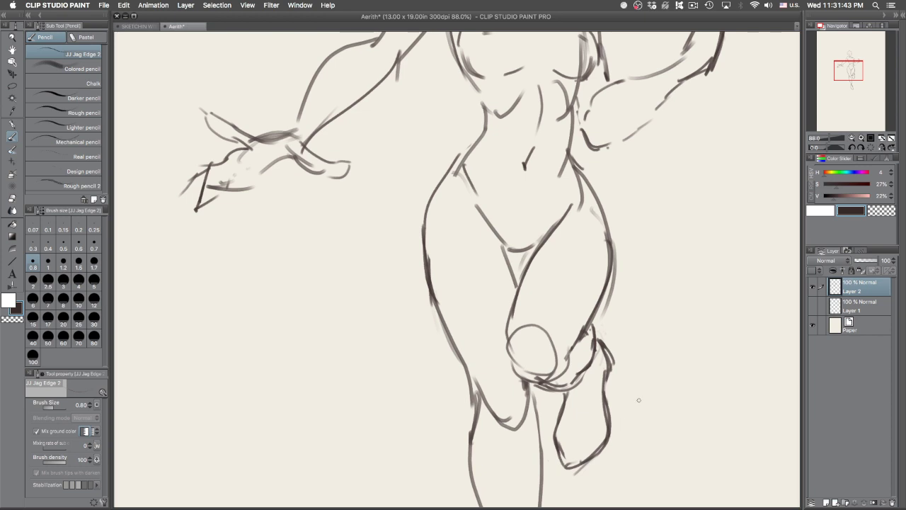
scroll(661, 274, "down", 3)
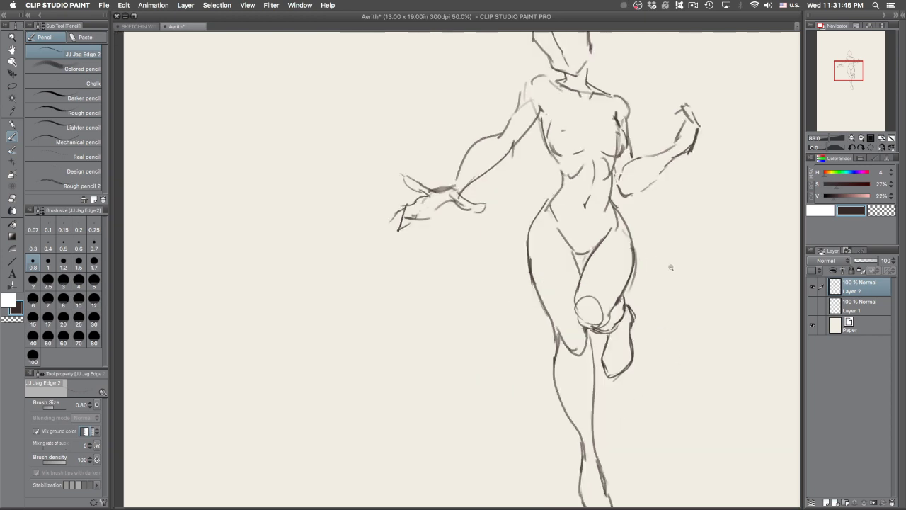
scroll(673, 249, "down", 3)
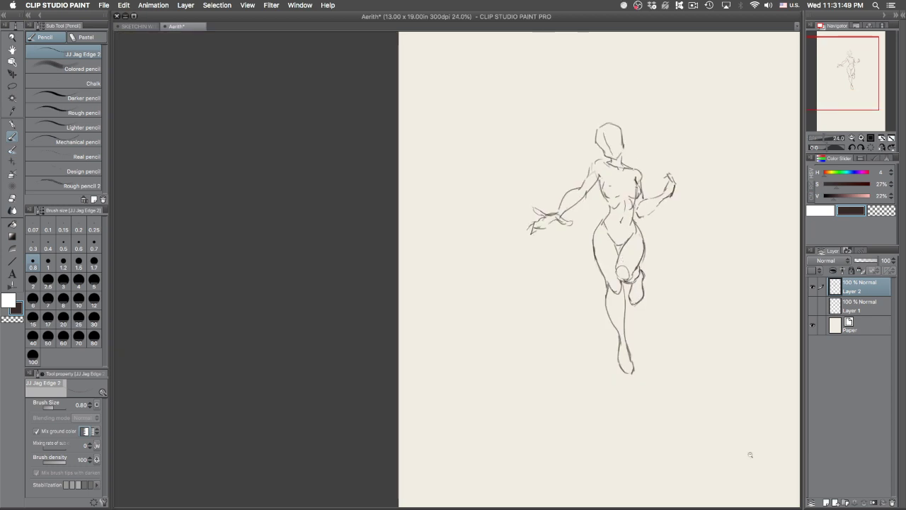
scroll(601, 145, "up", 5)
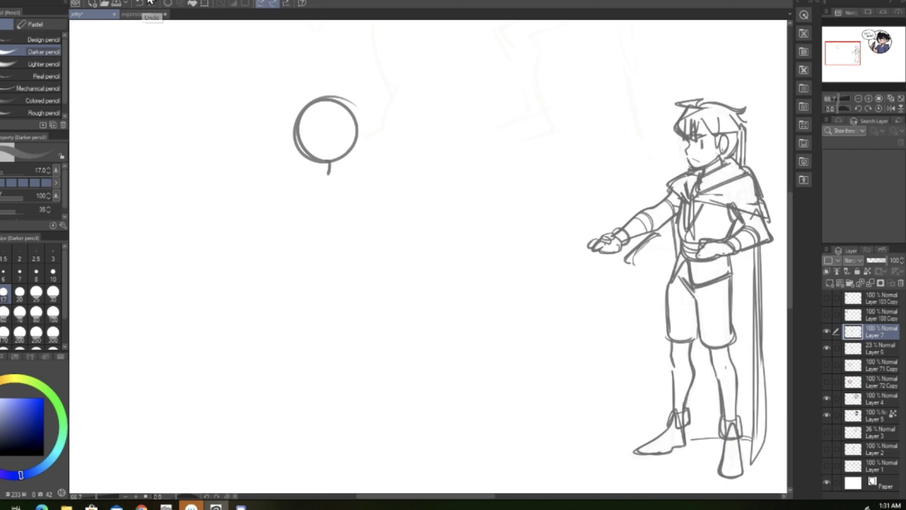
Step: Undo the last stroke and sketch the neck, shoulder line, torso side, V-shaped hips and rear upper arm beneath the head circle
left_click(149, 3)
mouse_move(368, 161)
left_mouse_down()
mouse_move(359, 152)
mouse_move(365, 162)
left_mouse_up()
left_click_drag(317, 179, 359, 152)
mouse_move(320, 184)
left_mouse_down()
mouse_move(348, 291)
mouse_move(347, 280)
mouse_move(378, 248)
left_mouse_up()
left_click_drag(365, 157, 390, 210)
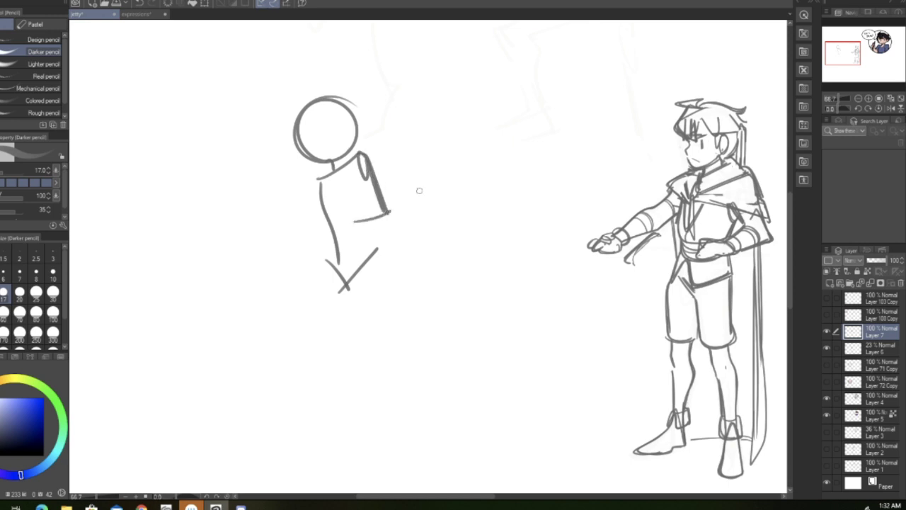
Step: Block in the front arm and hand, the diagonal line beside the head, and the outer lines of both thighs
mouse_move(258, 111)
left_mouse_down()
mouse_move(357, 233)
mouse_move(335, 201)
mouse_move(357, 231)
mouse_move(342, 208)
left_mouse_up()
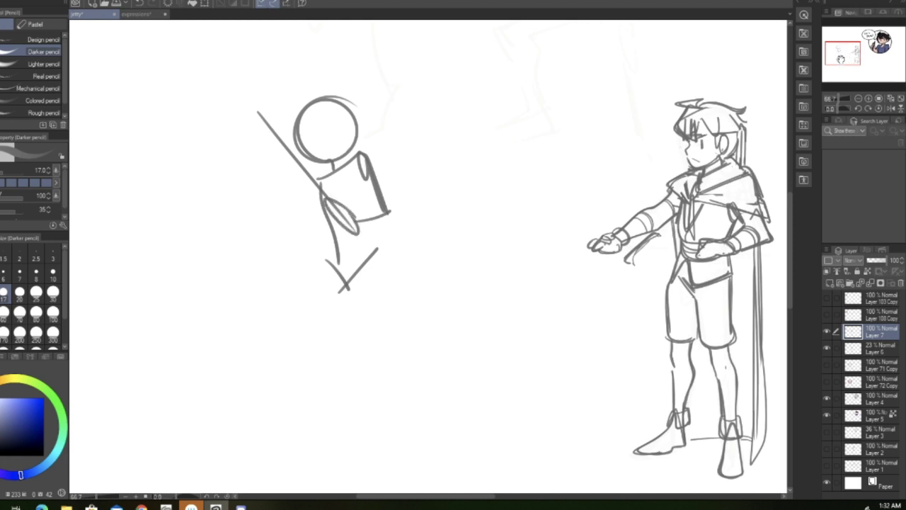
mouse_move(333, 168)
left_mouse_down()
mouse_move(311, 183)
mouse_move(320, 204)
mouse_move(307, 248)
mouse_move(334, 267)
mouse_move(278, 308)
left_mouse_up()
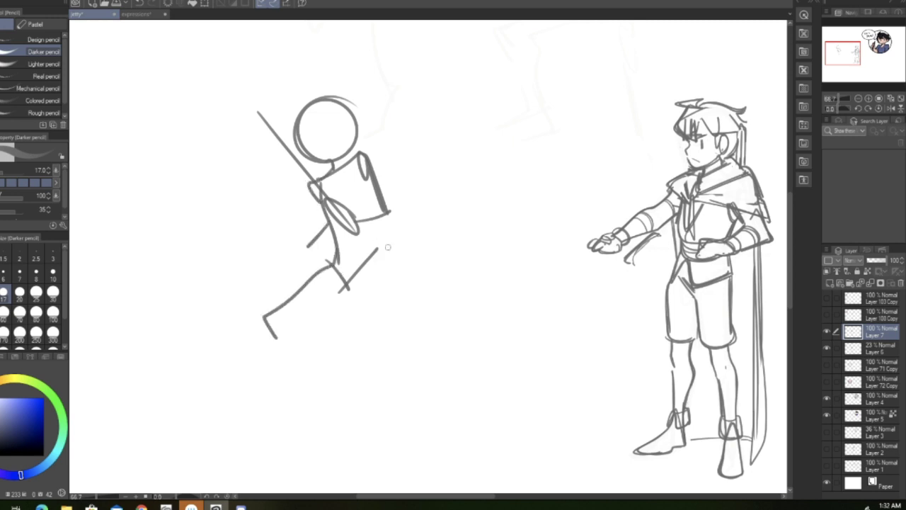
left_click_drag(383, 253, 404, 323)
mouse_move(310, 245)
left_mouse_down()
mouse_move(291, 259)
mouse_move(323, 252)
left_mouse_up()
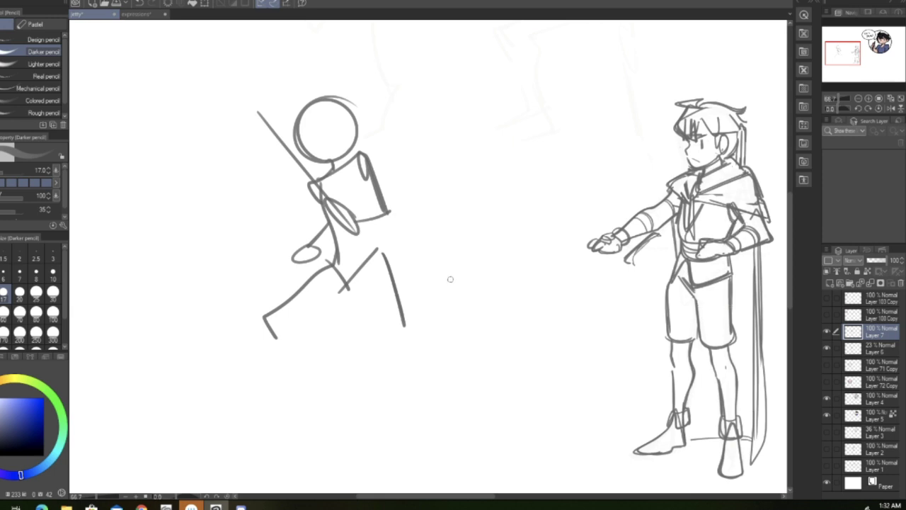
Step: Draw the lunging figure's knees, lower legs, front foot and inner thigh contours
mouse_move(267, 316)
left_mouse_down()
mouse_move(286, 346)
mouse_move(281, 312)
left_mouse_up()
left_click_drag(397, 301, 454, 430)
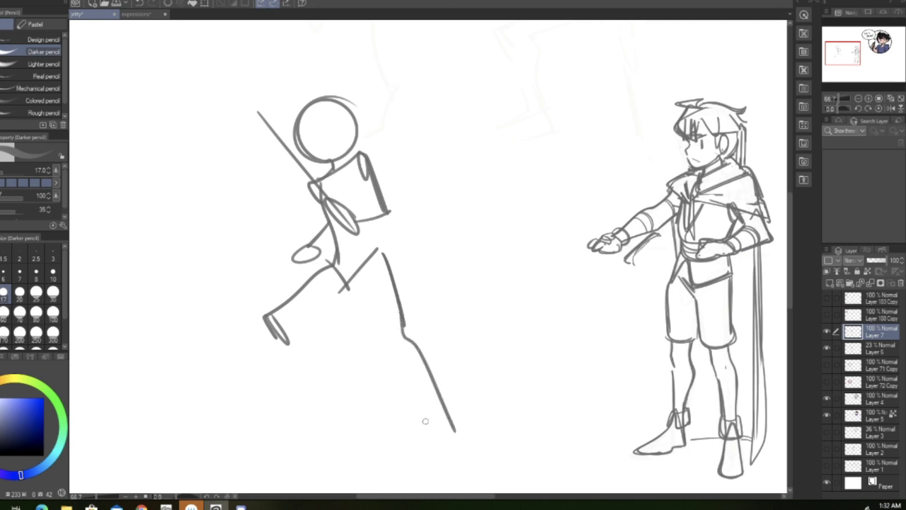
mouse_move(278, 342)
left_mouse_down()
mouse_move(299, 437)
mouse_move(289, 448)
mouse_move(317, 446)
left_mouse_up()
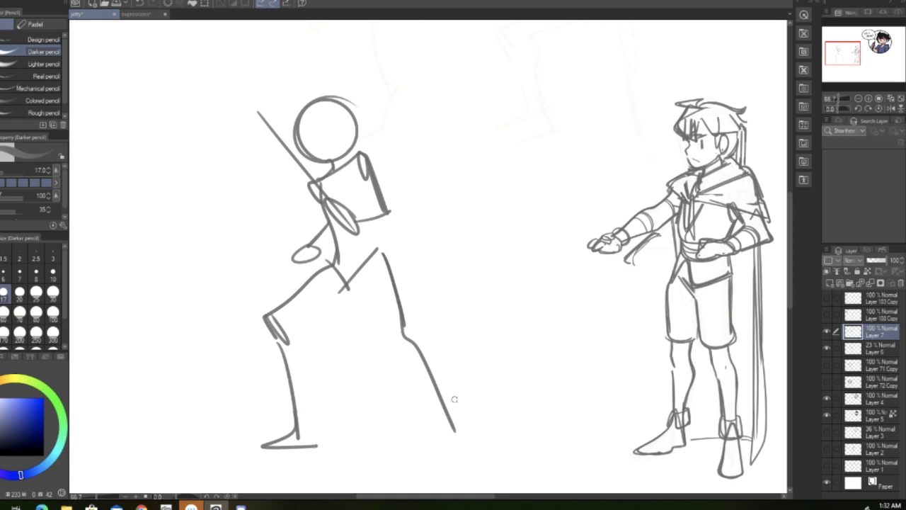
left_click_drag(307, 347, 312, 444)
mouse_move(296, 335)
left_mouse_down()
mouse_move(302, 400)
mouse_move(320, 444)
left_mouse_up()
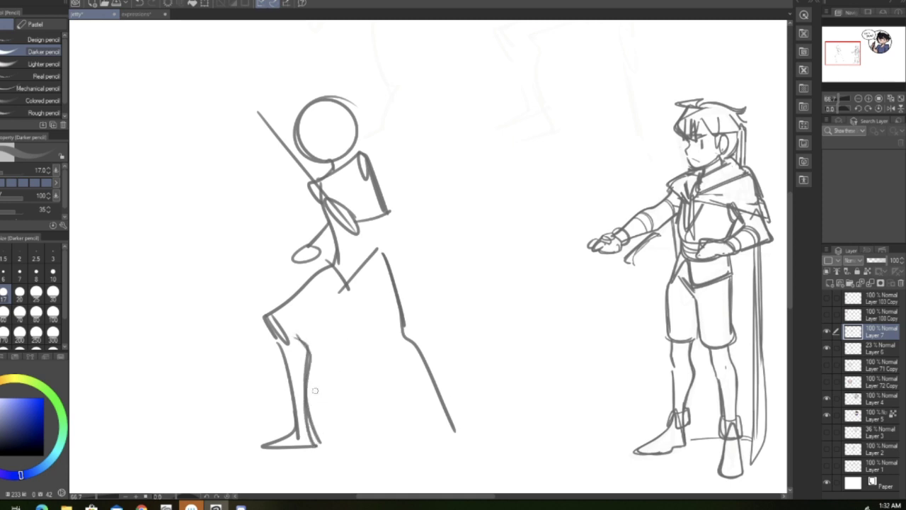
mouse_move(300, 330)
left_mouse_down()
mouse_move(332, 300)
mouse_move(388, 338)
left_mouse_up()
mouse_move(355, 296)
left_mouse_down()
mouse_move(405, 367)
mouse_move(398, 332)
left_mouse_up()
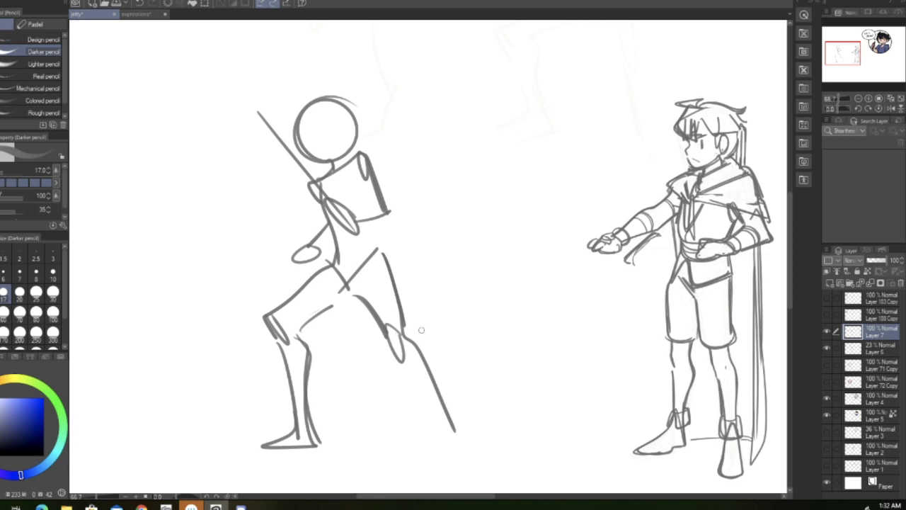
Step: Reinforce the back contour from sleeve through waist to rear thigh, and add the rear calf's inner contour and foot line
left_click_drag(376, 250, 402, 325)
left_click_drag(371, 218, 379, 225)
mouse_move(318, 183)
left_mouse_down()
mouse_move(336, 235)
mouse_move(381, 252)
left_mouse_up()
mouse_move(373, 216)
left_mouse_down()
mouse_move(383, 253)
mouse_move(381, 224)
left_mouse_up()
left_click_drag(367, 161, 382, 216)
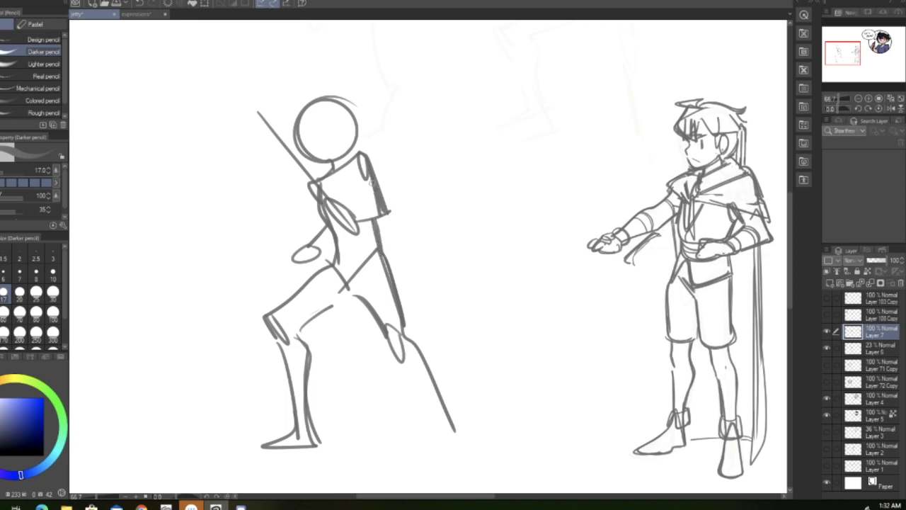
mouse_move(405, 371)
left_mouse_down()
mouse_move(441, 439)
mouse_move(431, 427)
mouse_move(473, 451)
left_mouse_up()
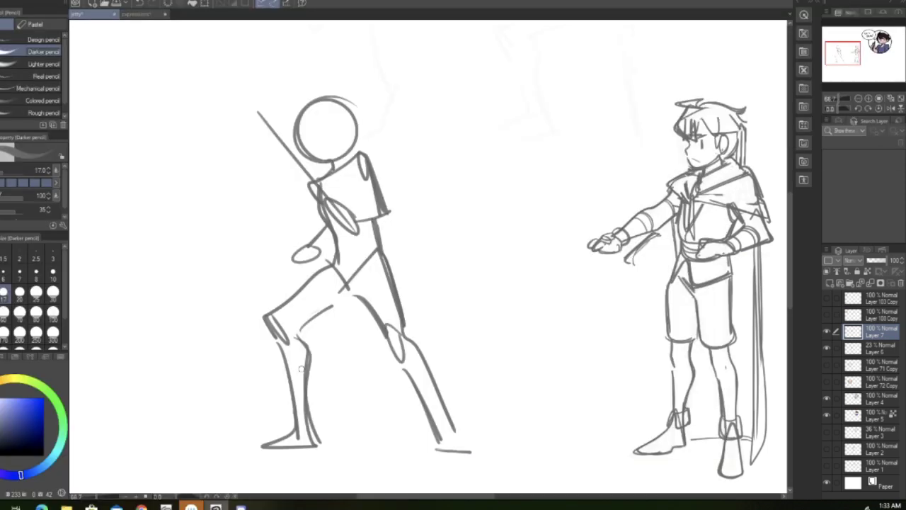
Step: Erase both feet and the lower ends of the shins with a larger hard eraser, and return to the pencil
key("e")
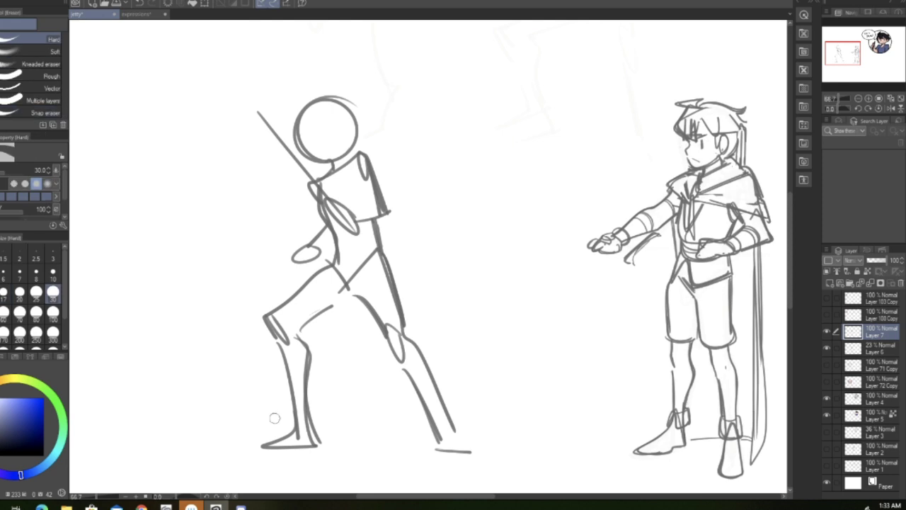
left_click(53, 311)
mouse_move(297, 442)
left_mouse_down()
mouse_move(310, 449)
mouse_move(325, 437)
mouse_move(269, 440)
left_mouse_up()
mouse_move(454, 442)
left_mouse_down()
mouse_move(461, 433)
mouse_move(425, 434)
left_mouse_up()
key("p")
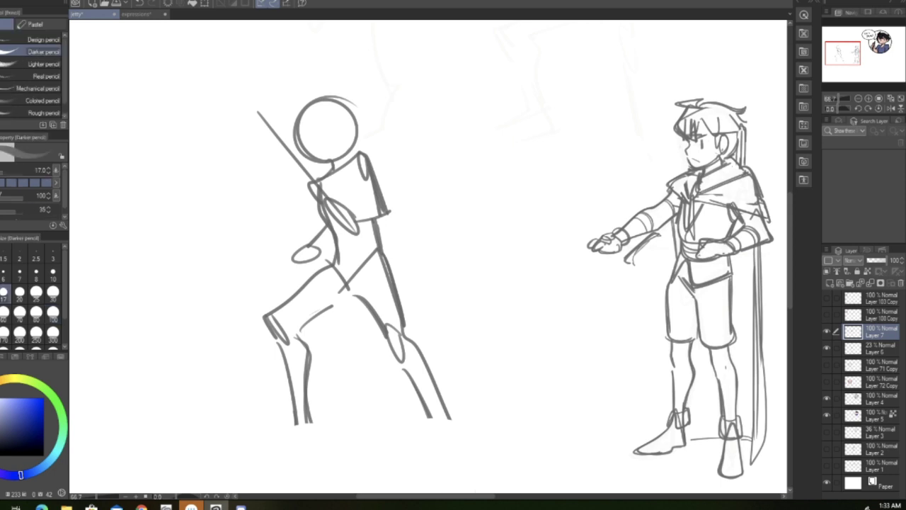
Step: Redraw both feet on the shortened shins and darken the rear thigh's outer contour
mouse_move(289, 394)
left_mouse_down()
mouse_move(270, 425)
mouse_move(314, 427)
mouse_move(286, 417)
mouse_move(283, 429)
mouse_move(315, 427)
left_mouse_up()
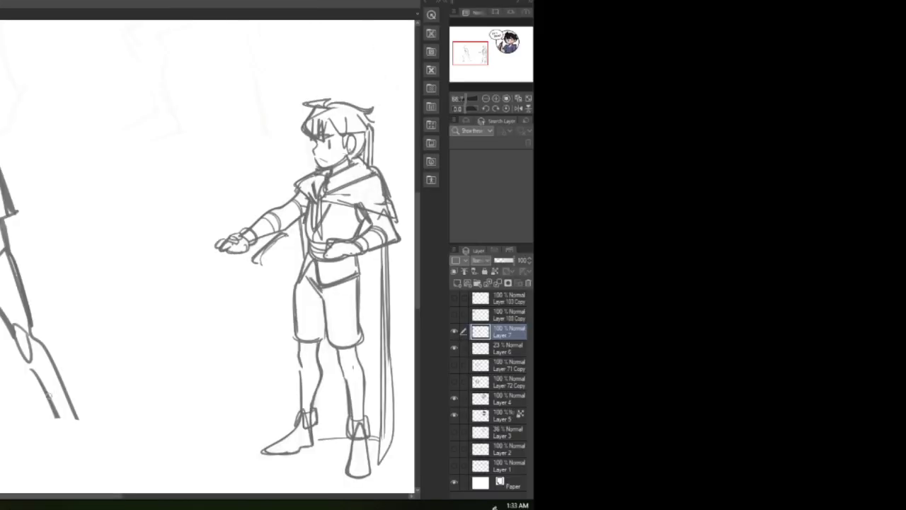
left_click_drag(57, 417, 56, 433)
left_click_drag(56, 433, 92, 434)
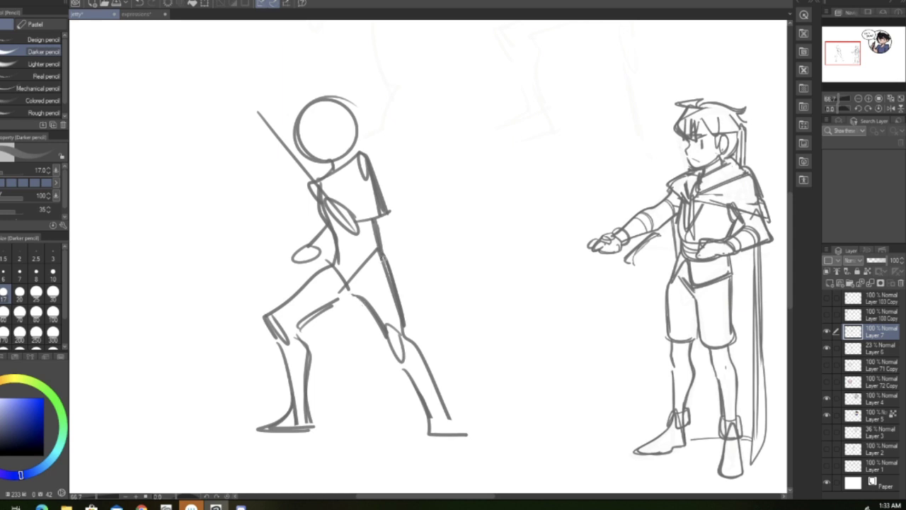
left_click_drag(8, 252, 29, 325)
Step: Add the chest and collar details below the neck, and outline a long cape sweeping back from the shoulders
mouse_move(354, 179)
left_mouse_down()
mouse_move(358, 228)
mouse_move(362, 203)
left_mouse_up()
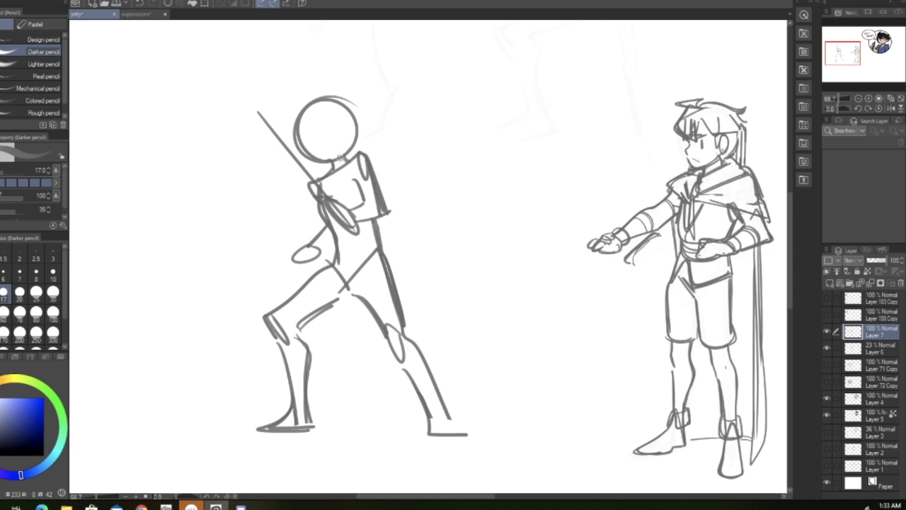
left_click_drag(330, 165, 334, 190)
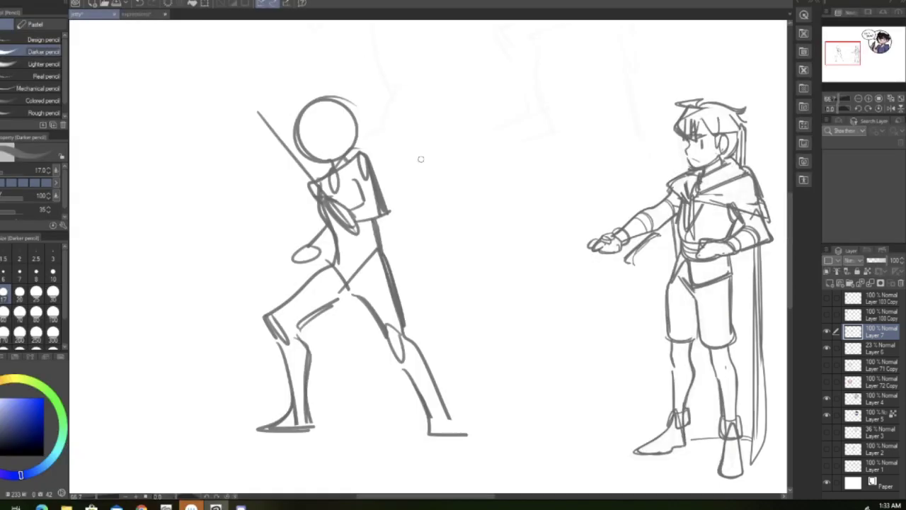
mouse_move(354, 150)
left_mouse_down()
mouse_move(508, 265)
mouse_move(488, 315)
left_mouse_up()
mouse_move(390, 200)
left_mouse_down()
mouse_move(488, 332)
mouse_move(482, 361)
left_mouse_up()
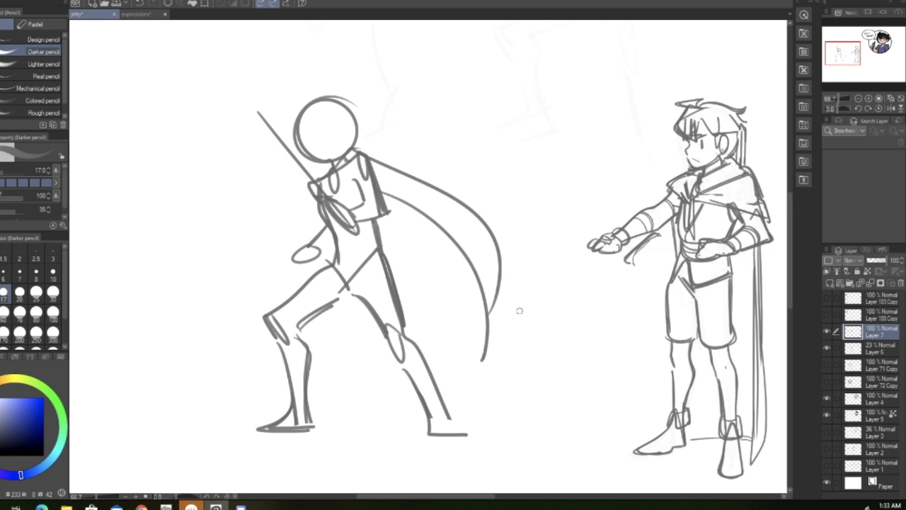
Step: Mark the boot tops on both shins and reinforce the cape's inner edge
left_click_drag(422, 393, 428, 409)
left_click_drag(302, 381, 296, 398)
mouse_move(381, 188)
left_mouse_down()
mouse_move(453, 239)
mouse_move(494, 346)
mouse_move(483, 366)
left_mouse_up()
mouse_move(473, 269)
left_mouse_down()
mouse_move(405, 323)
mouse_move(468, 268)
left_mouse_up()
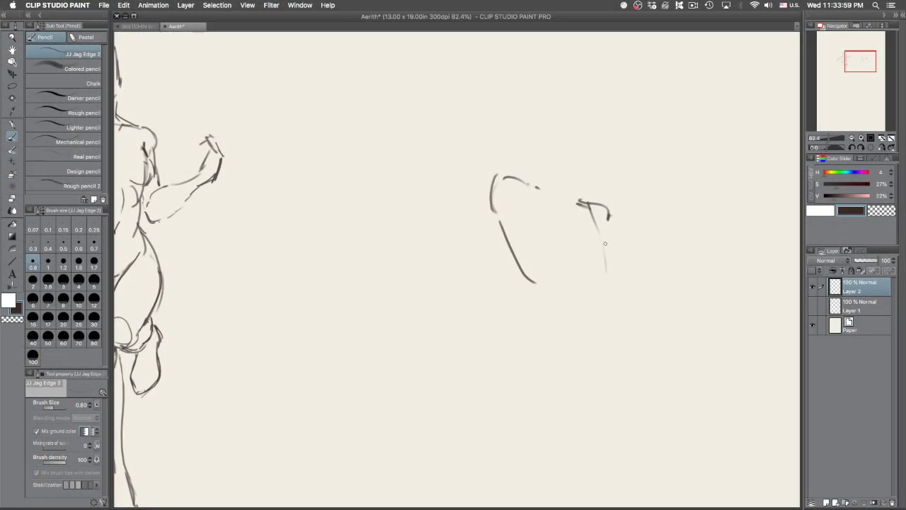
Step: On the seated female figure, draw the supporting upper arm from shoulder to elbow, undoing strokes that miss
mouse_move(492, 191)
left_mouse_down()
mouse_move(488, 244)
mouse_move(489, 225)
mouse_move(448, 297)
left_mouse_up()
key("super+z")
mouse_move(491, 217)
left_mouse_down()
mouse_move(465, 287)
mouse_move(485, 271)
mouse_move(463, 276)
mouse_move(496, 259)
mouse_move(492, 298)
mouse_move(472, 335)
left_mouse_up()
key("super+z")
Step: Draw the supporting forearm's outer contour from the elbow down to the wrist and hand, redoing strokes that miss
left_click_drag(457, 288, 440, 371)
key("super+z")
mouse_move(460, 281)
left_mouse_down()
mouse_move(433, 328)
mouse_move(426, 376)
left_mouse_up()
key("super+z")
left_click_drag(458, 285, 424, 351)
key("super+z")
key("super+z")
key("super+z")
mouse_move(455, 293)
left_mouse_down()
mouse_move(497, 289)
mouse_move(432, 385)
mouse_move(428, 408)
left_mouse_up()
key("super+z")
left_click_drag(442, 309, 419, 391)
key("super+z")
mouse_move(445, 308)
left_mouse_down()
mouse_move(416, 399)
mouse_move(442, 400)
mouse_move(413, 403)
mouse_move(395, 429)
left_mouse_up()
Step: Draw the bent arm's contours from the shoulder down to a rounded elbow and add the chest curve, redoing strokes that miss
mouse_move(610, 243)
left_mouse_down()
mouse_move(565, 232)
mouse_move(547, 255)
mouse_move(558, 263)
mouse_move(610, 240)
mouse_move(628, 284)
left_mouse_up()
key("super+z")
key("ctrl+z")
left_click_drag(608, 237, 633, 291)
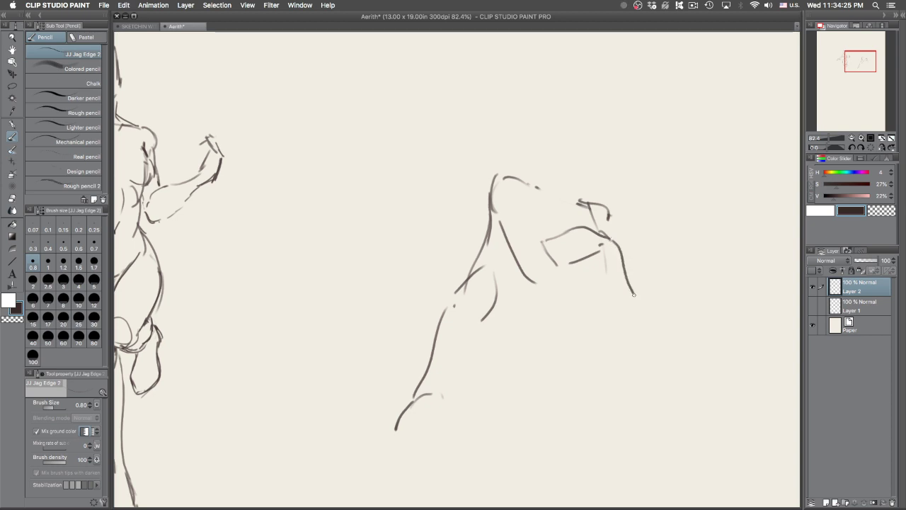
key("ctrl+z")
mouse_move(598, 248)
left_mouse_down()
mouse_move(605, 294)
mouse_move(622, 298)
left_mouse_up()
mouse_move(617, 250)
left_mouse_down()
mouse_move(640, 285)
mouse_move(636, 272)
mouse_move(630, 299)
left_mouse_up()
key("super+z")
left_click_drag(607, 213, 613, 238)
mouse_move(527, 247)
left_mouse_down()
mouse_move(536, 269)
mouse_move(553, 275)
left_mouse_up()
key("ctrl+z")
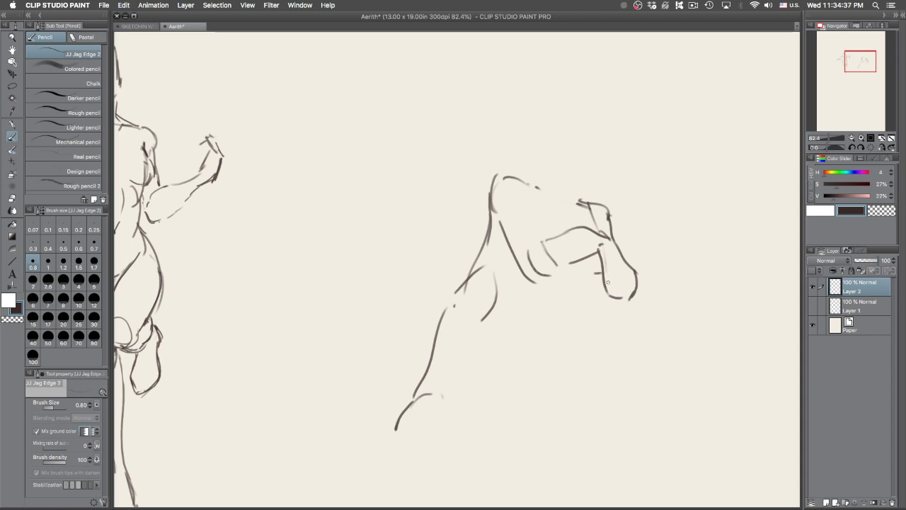
Step: Draw the waist contour and the curves of both hips, undoing the extra strokes below them
left_click_drag(543, 290, 565, 342)
key("cmd+z")
mouse_move(538, 286)
left_mouse_down()
mouse_move(554, 330)
mouse_move(560, 305)
mouse_move(591, 347)
mouse_move(549, 359)
mouse_move(551, 385)
left_mouse_up()
key("ctrl+z")
left_click_drag(555, 346, 569, 354)
mouse_move(613, 307)
left_mouse_down()
mouse_move(643, 326)
mouse_move(649, 366)
left_mouse_up()
mouse_move(635, 337)
left_mouse_down()
mouse_move(625, 383)
mouse_move(608, 405)
left_mouse_up()
left_click_drag(538, 390, 533, 436)
key("super+z")
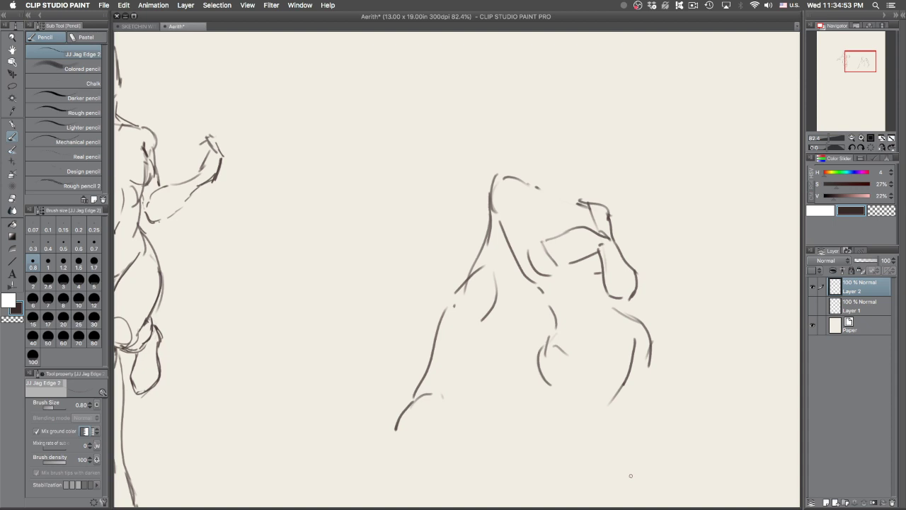
key("super+z")
Step: Connect the shoulder line toward the bent arm and draw the head's upper and side curves, redoing strokes that miss
left_click_drag(528, 181, 560, 196)
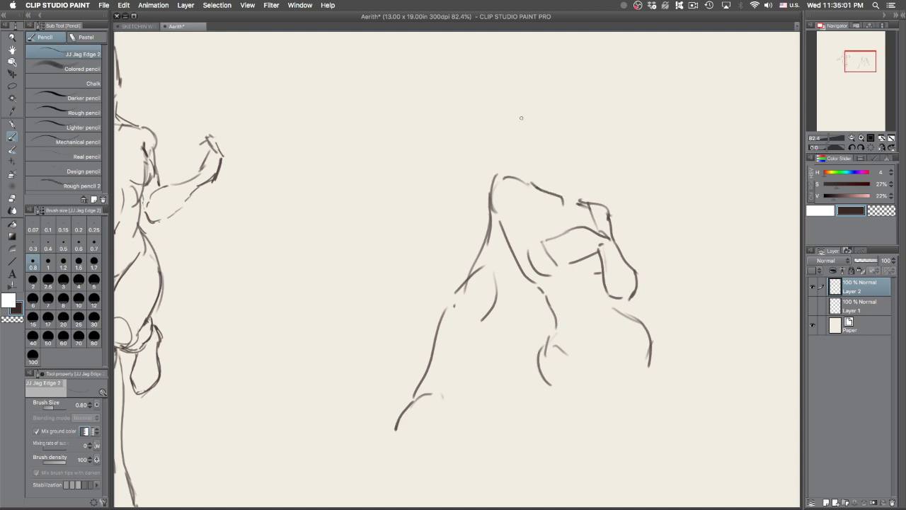
mouse_move(504, 101)
left_mouse_down()
mouse_move(524, 81)
mouse_move(575, 105)
left_mouse_up()
key("super+z")
key("super+z")
key("super+z")
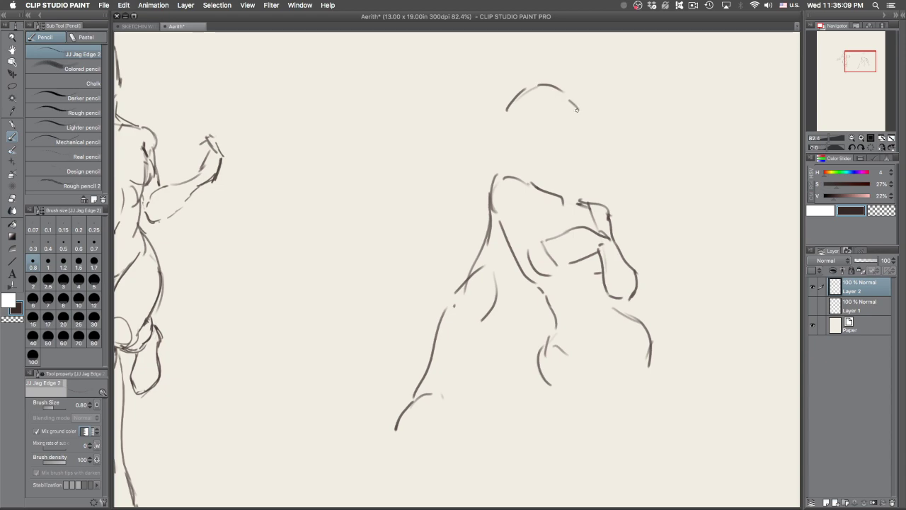
left_click_drag(519, 97, 510, 129)
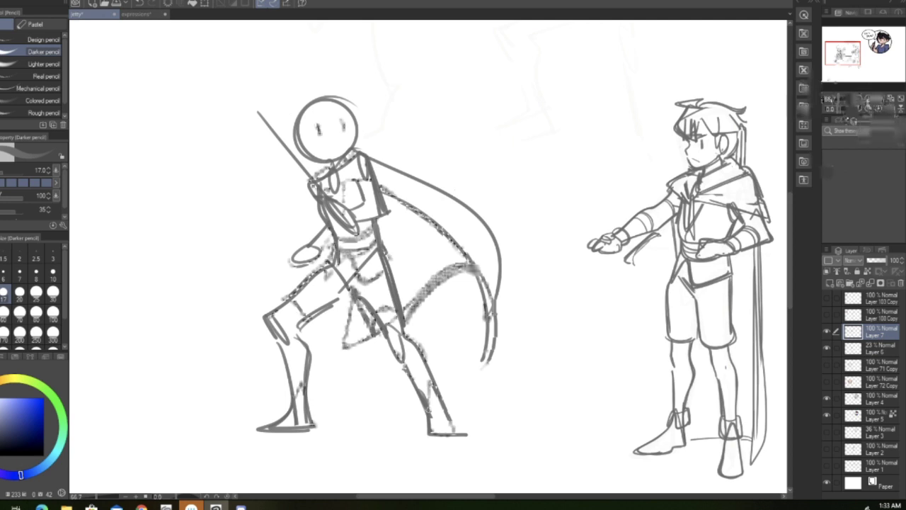
Step: On the caped figure, rework the head's side contours and eyes, and extend the diagonal line beside the head
mouse_move(353, 117)
left_mouse_down()
mouse_move(354, 143)
mouse_move(317, 156)
left_mouse_up()
left_click_drag(305, 106, 291, 138)
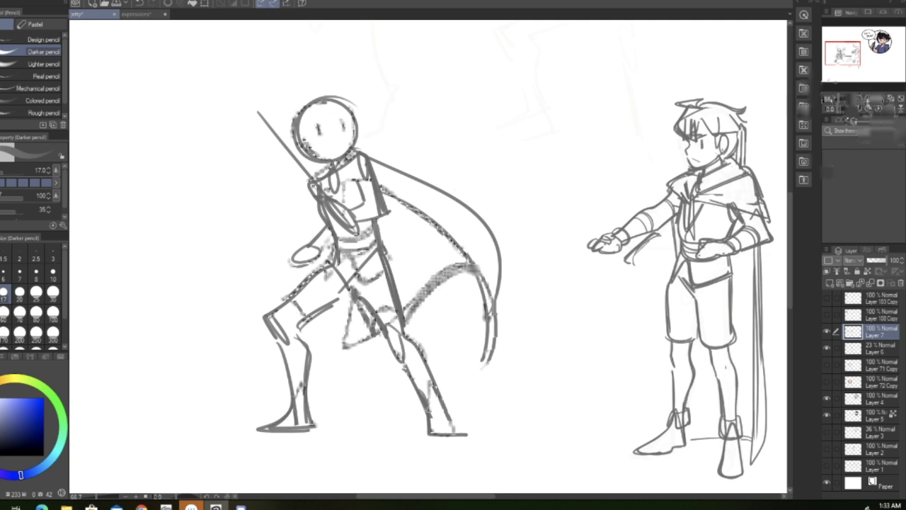
key("ctrl+z")
key("ctrl+z")
mouse_move(319, 127)
left_mouse_down()
mouse_move(320, 135)
mouse_move(345, 132)
left_mouse_up()
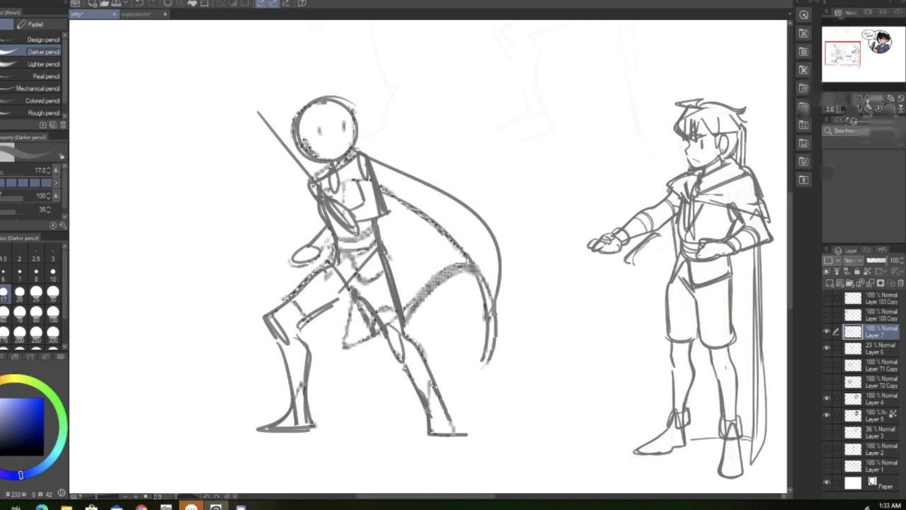
left_click_drag(239, 78, 314, 177)
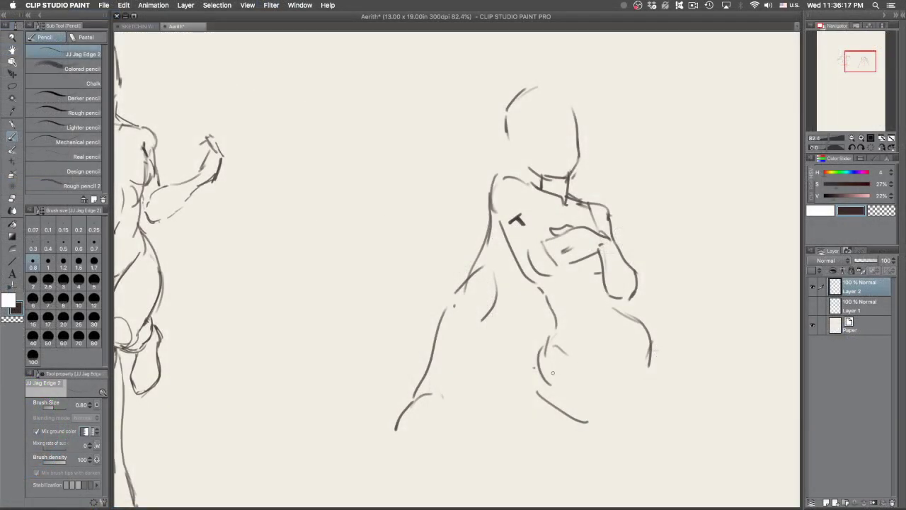
Step: On the seated figure, draw the near hip's top curve and the far thigh's rising upper line, undoing the extra thigh stroke
left_click_drag(545, 351, 601, 364)
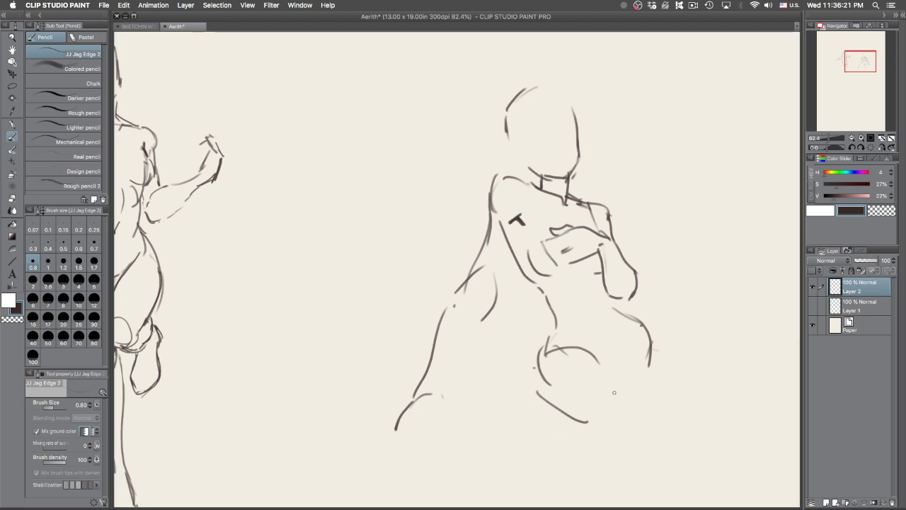
left_click_drag(642, 317, 735, 248)
left_click_drag(603, 362, 652, 337)
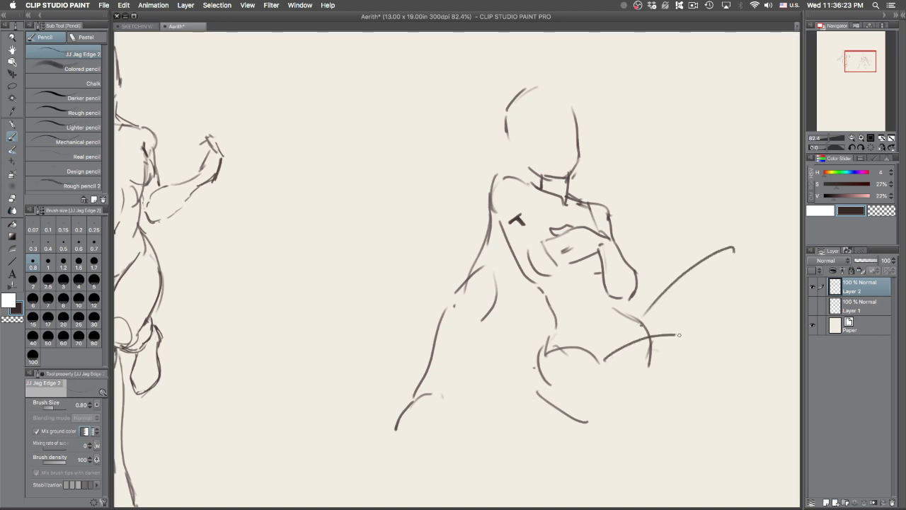
key("ctrl+z")
Step: Try several strokes for the near thigh starting at the hip, and undo them
left_click_drag(585, 425, 584, 391)
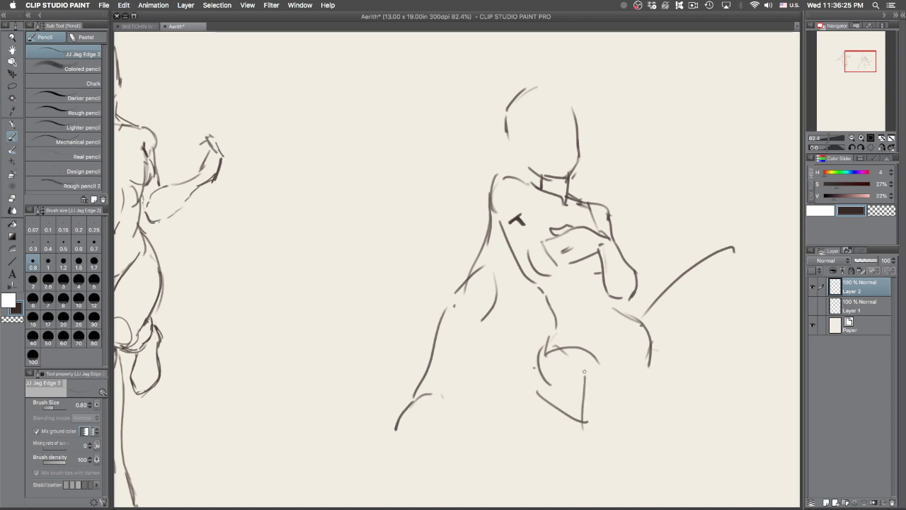
key("ctrl+z")
left_click_drag(517, 417, 606, 345)
key("super+z")
left_click(570, 366)
mouse_move(559, 380)
left_mouse_down()
mouse_move(630, 321)
mouse_move(646, 323)
left_mouse_up()
key("super+z")
mouse_move(578, 374)
left_mouse_down()
mouse_move(585, 365)
mouse_move(716, 385)
left_mouse_up()
key("ctrl+z")
Step: Draw the near thigh stretching sideways to a bent knee, with its upper contour, underside and start of the lower leg
mouse_move(594, 353)
left_mouse_down()
mouse_move(635, 363)
mouse_move(746, 407)
left_mouse_up()
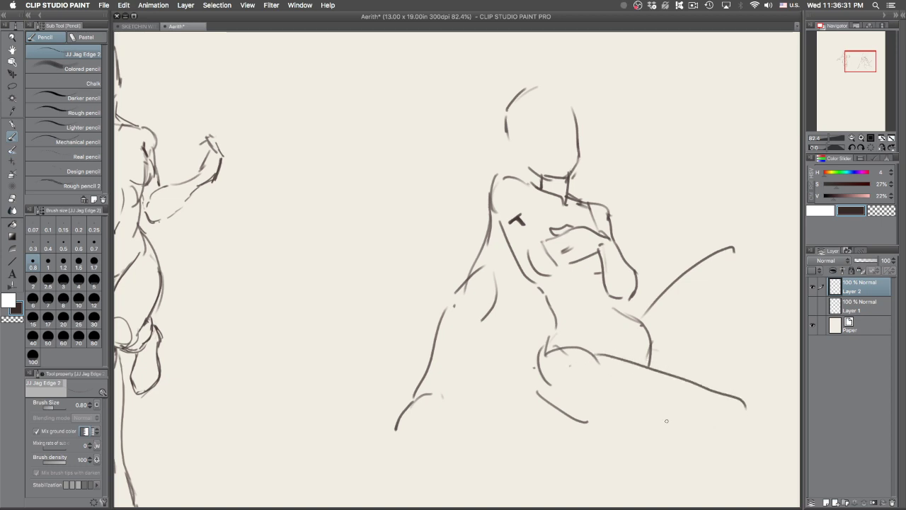
left_click_drag(564, 407, 661, 425)
mouse_move(668, 421)
left_mouse_down()
mouse_move(722, 424)
mouse_move(699, 429)
mouse_move(729, 438)
mouse_move(715, 451)
left_mouse_up()
key("ctrl+z")
left_click_drag(725, 244, 736, 240)
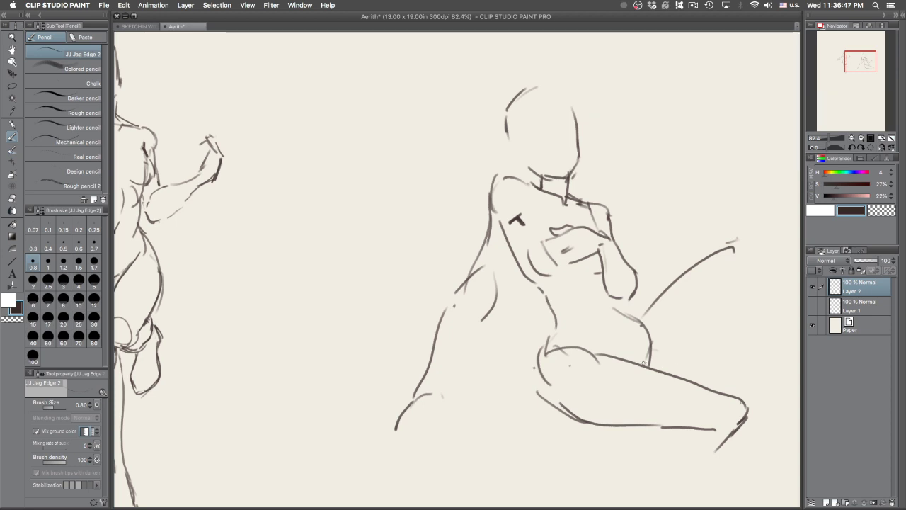
Step: Undo the strokes of the sideways near thigh and knee
key("super+z")
key("super+z")
key("super+z")
key("super+z")
key("super+z")
key("super+z")
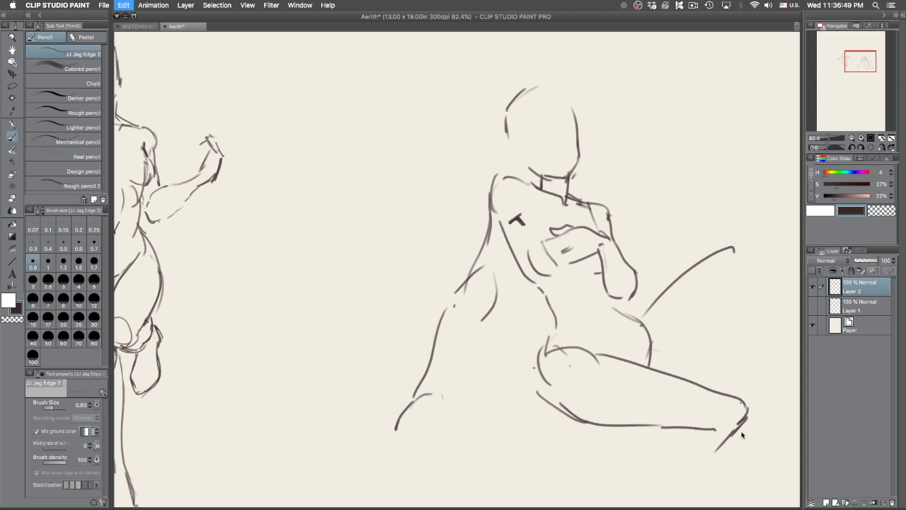
key("super+z")
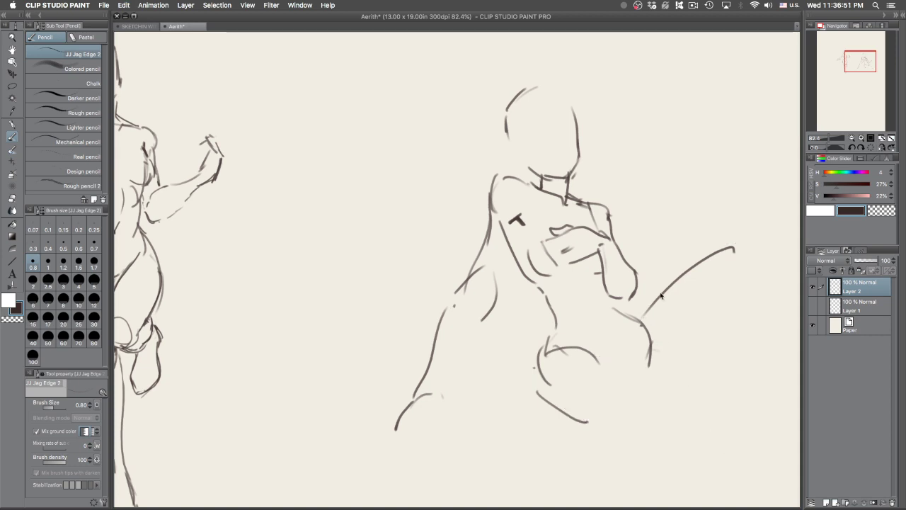
Step: Redraw the near thigh pointing downward with both contours tapering to the knee, and replace the far thigh line with a short curve
scroll(672, 318, "down", 5)
mouse_move(631, 241)
left_mouse_down()
mouse_move(668, 274)
mouse_move(665, 327)
left_mouse_up()
key("super+z")
mouse_move(531, 310)
left_mouse_down()
mouse_move(537, 342)
mouse_move(599, 416)
mouse_move(537, 361)
mouse_move(589, 431)
left_mouse_up()
key("super+z")
left_click_drag(623, 456, 598, 292)
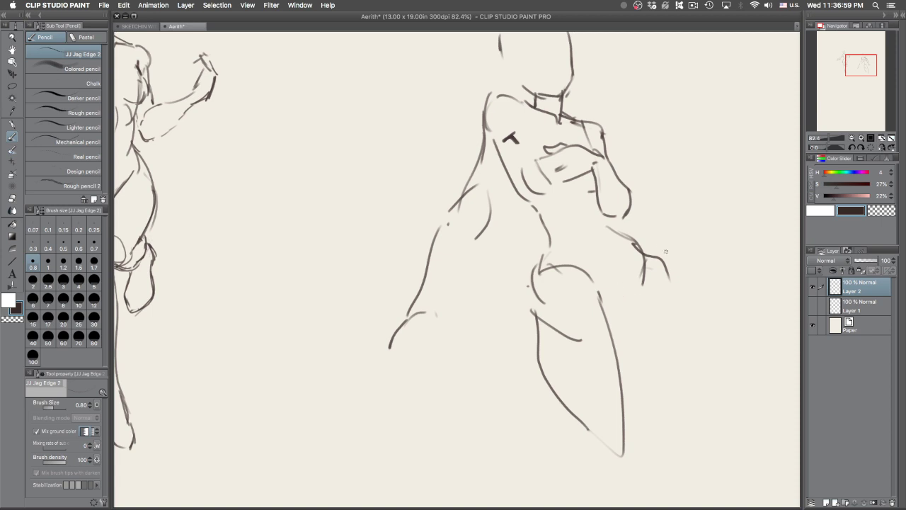
Step: Draw the far thigh stretching sideways to a knee, and add the supporting forearm's underside and the near knee's outline
left_click_drag(657, 256, 713, 292)
left_click_drag(607, 322, 743, 339)
left_click_drag(724, 300, 736, 335)
left_click_drag(732, 310, 755, 326)
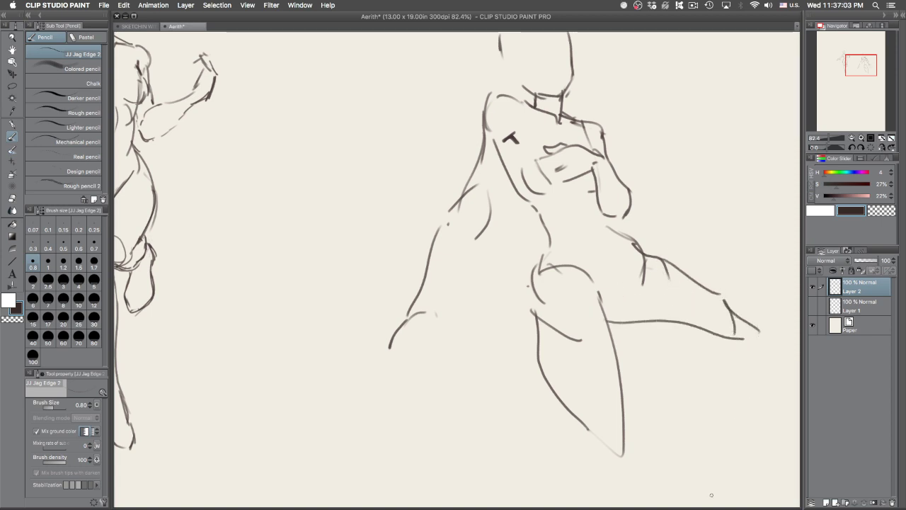
left_click_drag(479, 227, 425, 323)
left_click_drag(586, 427, 623, 463)
mouse_move(696, 421)
left_mouse_down()
mouse_move(675, 400)
mouse_move(674, 383)
left_mouse_up()
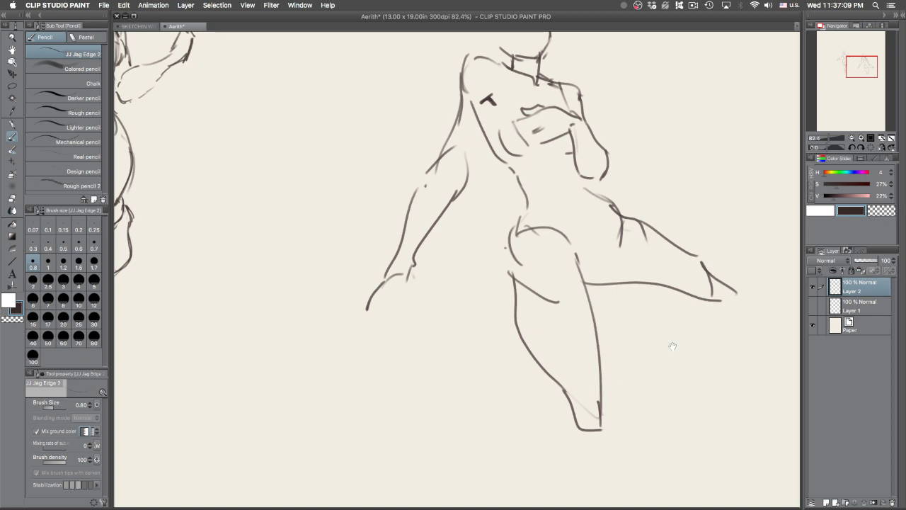
Step: Undo the strokes of the sideways far thigh, the near thigh and knee, and the forearm's underside
key("super+z")
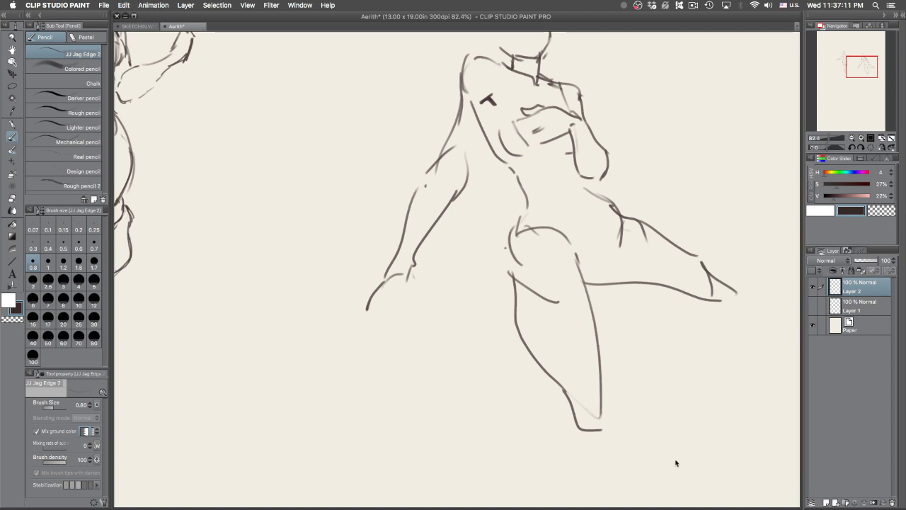
key("super+z")
key("super+z")
key("super+z")
key("super+z")
key("super+z")
key("super+z")
key("super+z")
Step: Redraw the hips with a curved near hip running down the outer thigh and a far hip contour tapering inward
left_click_drag(515, 221, 476, 280)
key("super+z")
left_click_drag(586, 185, 557, 295)
mouse_move(504, 228)
left_mouse_down()
mouse_move(456, 304)
mouse_move(456, 328)
left_mouse_up()
key("super+z")
mouse_move(506, 224)
left_mouse_down()
mouse_move(473, 246)
mouse_move(475, 326)
left_mouse_up()
key("super+z")
mouse_move(518, 217)
left_mouse_down()
mouse_move(480, 262)
mouse_move(478, 350)
left_mouse_up()
left_click_drag(555, 302, 525, 352)
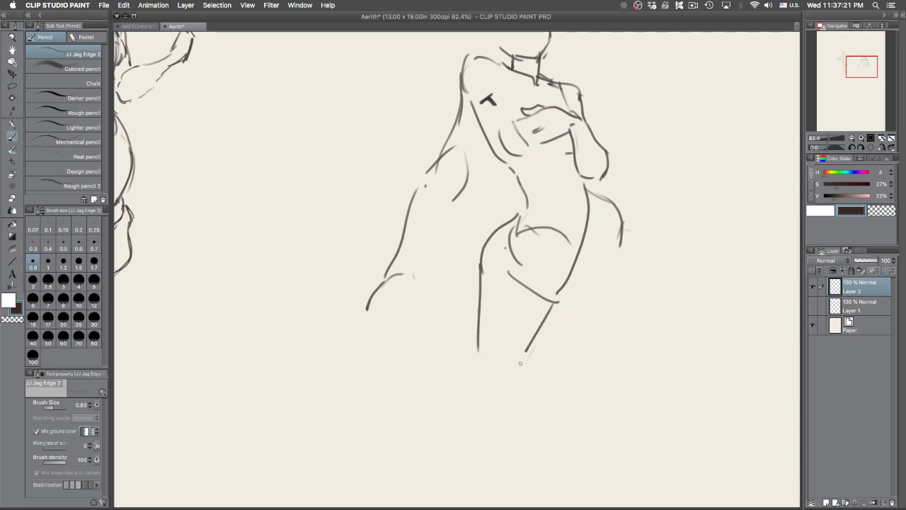
Step: Erase the leftover lap arcs and old far thigh lines around the hips, and undo the trial strokes for the far thigh
left_click_drag(579, 230, 602, 343)
key("super+z")
key("e")
mouse_move(622, 245)
left_mouse_down()
mouse_move(619, 219)
mouse_move(595, 191)
left_mouse_up()
left_click_drag(569, 242, 546, 230)
mouse_move(538, 300)
left_mouse_down()
mouse_move(521, 249)
mouse_move(527, 218)
mouse_move(594, 240)
mouse_move(619, 297)
left_mouse_up()
key("p")
key("super+z")
left_click_drag(584, 226, 633, 356)
left_click_drag(651, 279, 658, 323)
key("super+t")
key("super+z")
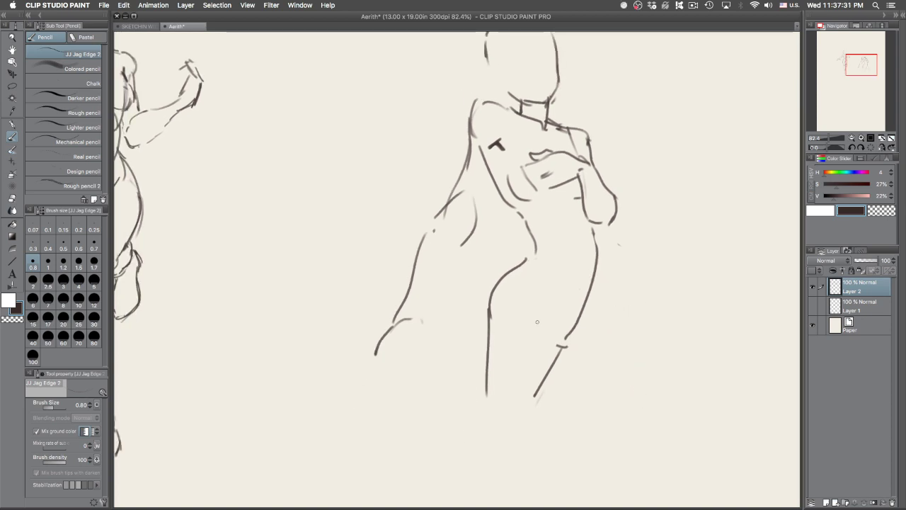
Step: Draw the underside of the supporting forearm and the spread fingers of its hand
left_click_drag(628, 251, 649, 184)
mouse_move(473, 176)
left_mouse_down()
mouse_move(435, 246)
mouse_move(373, 242)
mouse_move(363, 287)
mouse_move(393, 289)
left_mouse_up()
left_click_drag(424, 259, 454, 257)
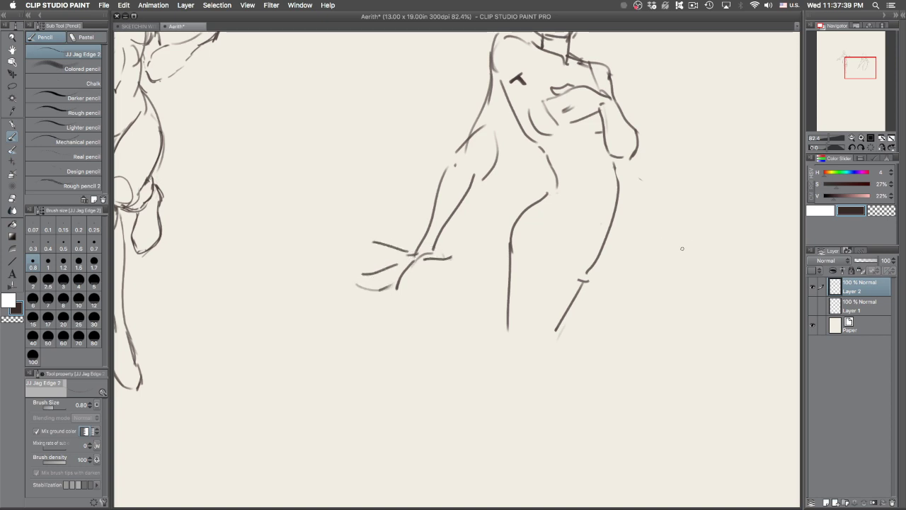
Step: Add the groin fold, the crease across the near hip and the near thigh's inner contour, undoing the failed strokes
mouse_move(511, 228)
left_mouse_down()
mouse_move(503, 300)
mouse_move(552, 250)
left_mouse_up()
key("super+z")
left_click_drag(506, 274, 510, 289)
left_click_drag(572, 216, 589, 266)
left_click_drag(624, 225, 678, 380)
key("super+z")
left_click_drag(511, 284, 481, 380)
left_click_drag(544, 265, 482, 375)
key("super+z")
key("super+z")
left_click_drag(504, 283, 545, 256)
left_click_drag(566, 266, 565, 297)
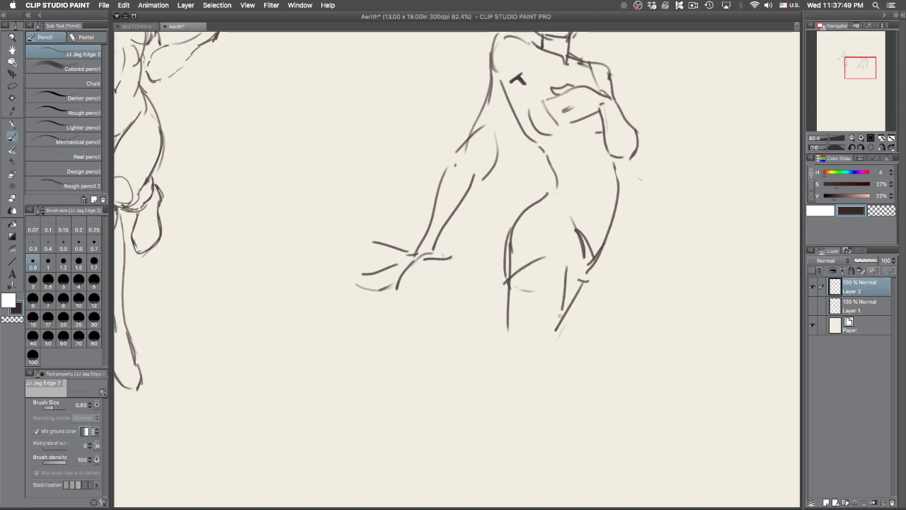
scroll(563, 303, "up", 5)
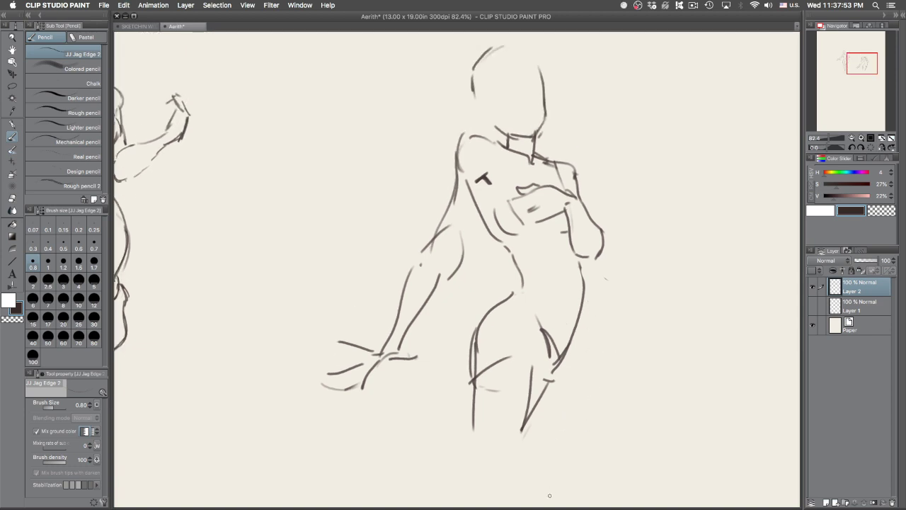
Step: Draw the far thigh's long outer curve sweeping inward and extend the near thigh down to a rounded knee
mouse_move(589, 278)
left_mouse_down()
mouse_move(595, 361)
mouse_move(586, 342)
mouse_move(549, 437)
left_mouse_up()
key("super+z")
mouse_move(586, 311)
left_mouse_down()
mouse_move(584, 375)
mouse_move(522, 478)
left_mouse_up()
mouse_move(534, 435)
left_mouse_down()
mouse_move(582, 344)
mouse_move(566, 378)
left_mouse_up()
mouse_move(522, 311)
left_mouse_down()
mouse_move(525, 372)
mouse_move(555, 397)
mouse_move(521, 348)
mouse_move(553, 415)
left_mouse_up()
key("super+z")
key("super+z")
key("super+z")
mouse_move(523, 355)
left_mouse_down()
mouse_move(537, 415)
mouse_move(551, 410)
left_mouse_up()
left_click_drag(577, 323, 567, 370)
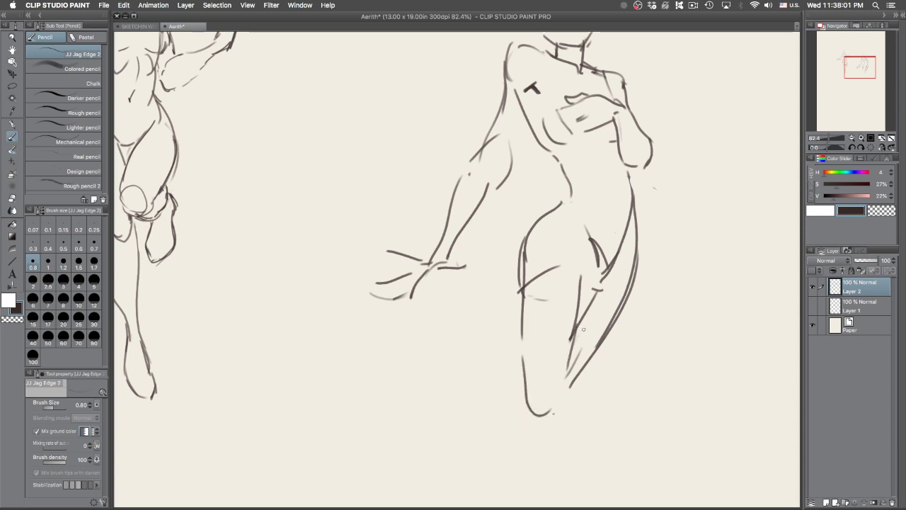
scroll(657, 485, "up", 5)
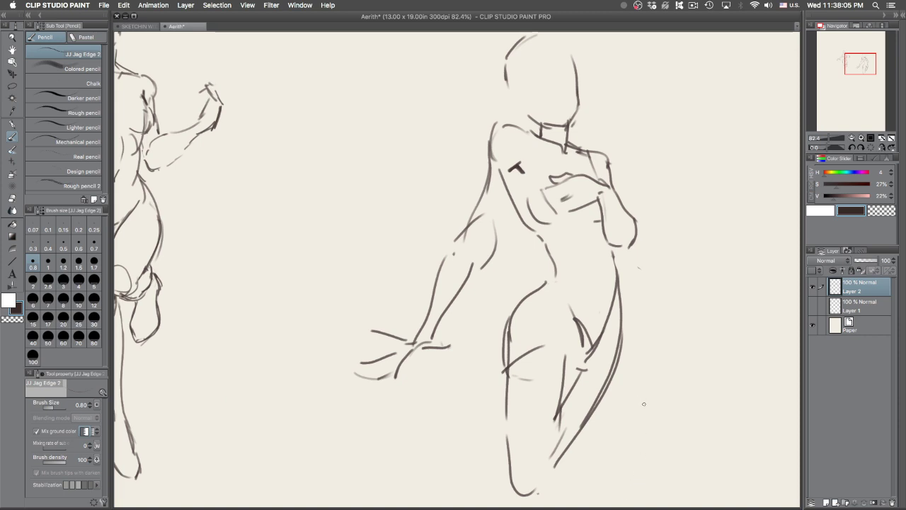
Step: Try strokes for the lower leg beside the near knee and undo them
left_click_drag(447, 422, 507, 479)
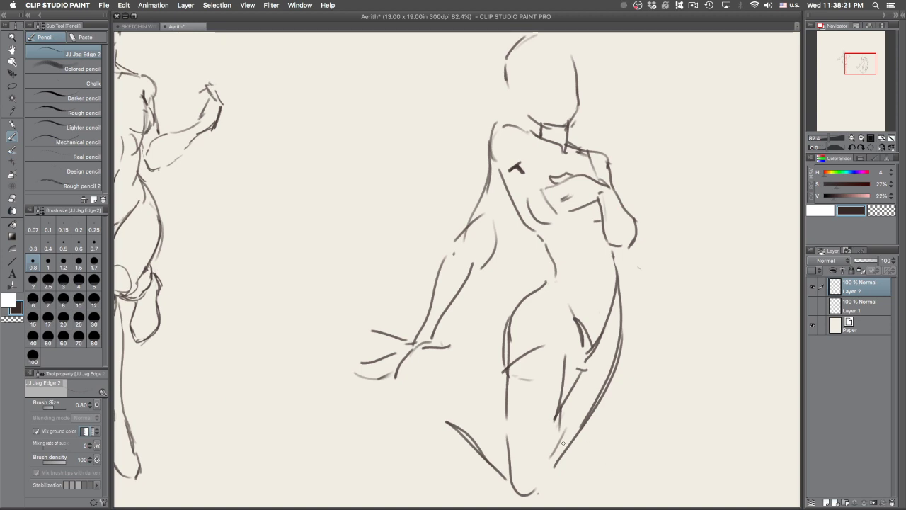
key("ctrl+z")
key("super+z")
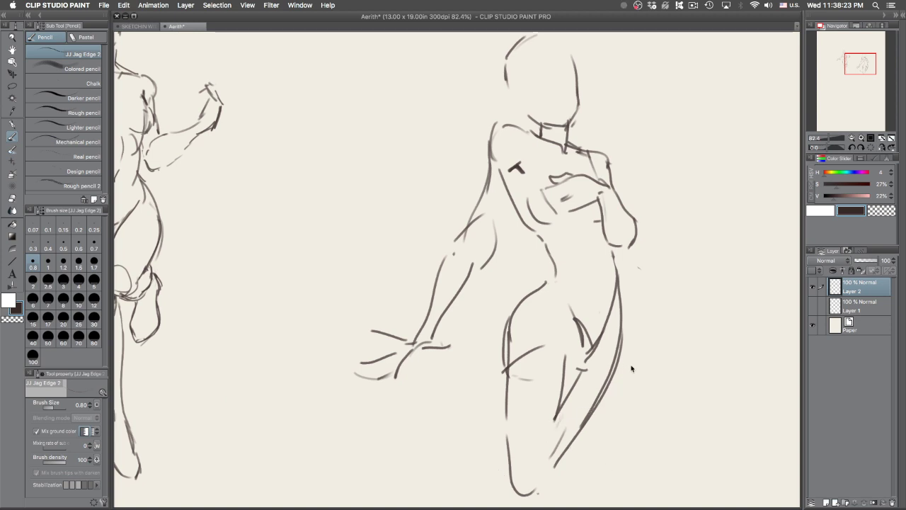
key("super+z")
left_click_drag(370, 334, 402, 350)
left_click_drag(611, 327, 670, 389)
key("ctrl+z")
Step: Flip the view horizontally and draw the far thigh spreading outward from the hip to a bent knee
left_click(882, 147)
mouse_move(511, 315)
left_mouse_down()
mouse_move(659, 281)
mouse_move(651, 195)
left_mouse_up()
left_click_drag(453, 188, 423, 316)
key("super+z")
mouse_move(459, 200)
left_mouse_down()
mouse_move(415, 258)
mouse_move(397, 337)
mouse_move(477, 273)
mouse_move(446, 253)
left_mouse_up()
Step: Erase the overlapping thigh lines around the hip and groin
key("e")
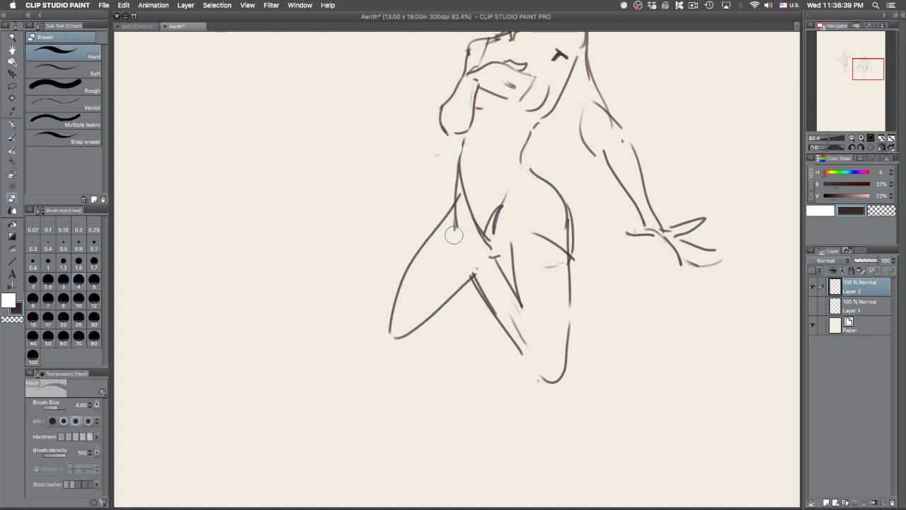
left_click_drag(477, 295, 512, 251)
mouse_move(535, 219)
left_mouse_down()
mouse_move(550, 237)
mouse_move(481, 344)
mouse_move(506, 342)
mouse_move(542, 255)
mouse_move(580, 321)
mouse_move(597, 291)
left_mouse_up()
mouse_move(522, 234)
left_mouse_down()
mouse_move(484, 239)
mouse_move(471, 257)
mouse_move(485, 189)
mouse_move(492, 230)
mouse_move(512, 175)
left_mouse_up()
Step: Redraw the groin line and the near thigh's contours slanting diagonally from the hip toward the knee
key("p")
mouse_move(565, 206)
left_mouse_down()
mouse_move(571, 245)
mouse_move(509, 332)
left_mouse_up()
left_click_drag(499, 232, 446, 358)
left_click_drag(525, 346, 594, 418)
key("super+z")
mouse_move(569, 303)
left_mouse_down()
mouse_move(507, 419)
mouse_move(561, 320)
mouse_move(522, 420)
mouse_move(563, 314)
mouse_move(524, 425)
mouse_move(563, 413)
mouse_move(603, 361)
left_mouse_up()
key("super+z")
key("super+z")
Step: Clean up the near thigh's stray marks with the eraser and refine the lines closing its knee
key("e")
mouse_move(477, 395)
left_mouse_down()
mouse_move(491, 392)
mouse_move(485, 354)
mouse_move(517, 279)
mouse_move(405, 283)
mouse_move(502, 347)
left_mouse_up()
key("p")
left_click_drag(651, 410, 627, 460)
left_click_drag(546, 416, 603, 363)
key("super+z")
key("super+z")
key("ctrl+z")
Step: Draw the far thigh extending outward to a rounded knee, with its underside and the folded lower leg
mouse_move(559, 269)
left_mouse_down()
mouse_move(572, 345)
mouse_move(528, 383)
mouse_move(539, 276)
mouse_move(554, 261)
mouse_move(458, 317)
left_mouse_up()
key("e")
key("p")
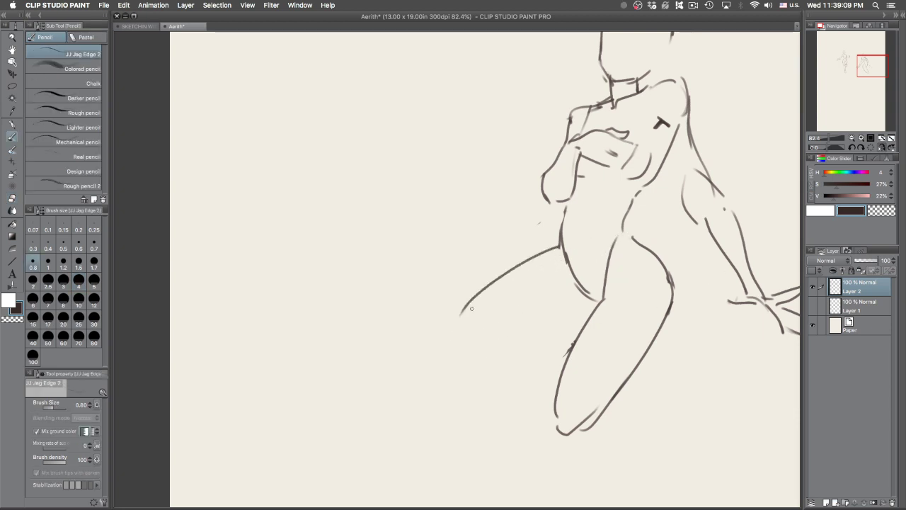
left_click_drag(473, 356, 582, 303)
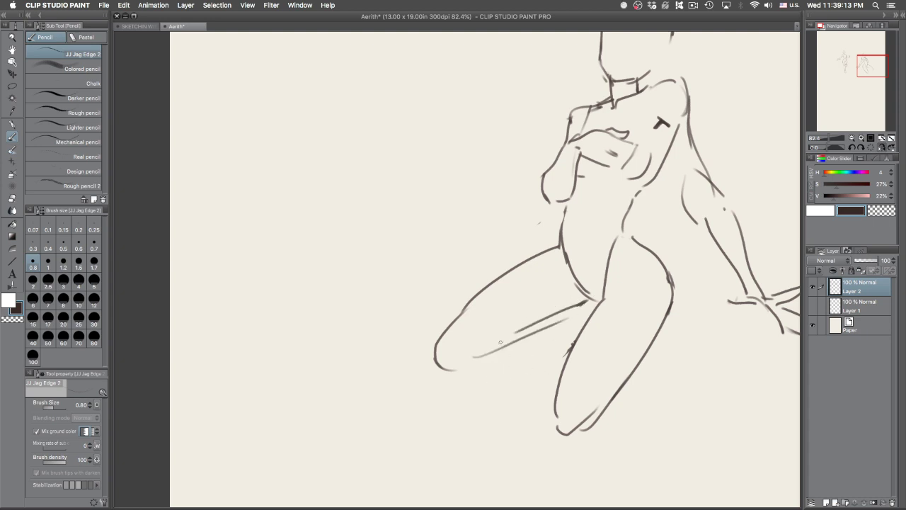
scroll(569, 417, "down", 2)
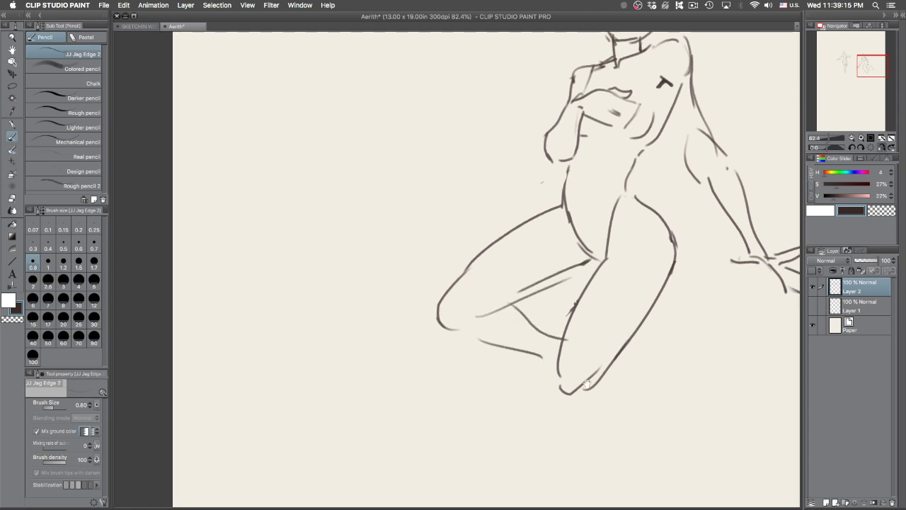
Step: Draw the near lower leg with shin and calf contours below the knee, and flip the view back horizontally
key("super+z")
left_click_drag(554, 378, 497, 480)
mouse_move(585, 417)
left_mouse_down()
mouse_move(590, 378)
mouse_move(541, 485)
left_mouse_up()
left_click_drag(640, 385, 650, 274)
left_click_drag(549, 337, 482, 441)
key("super+z")
left_click_drag(557, 339, 502, 429)
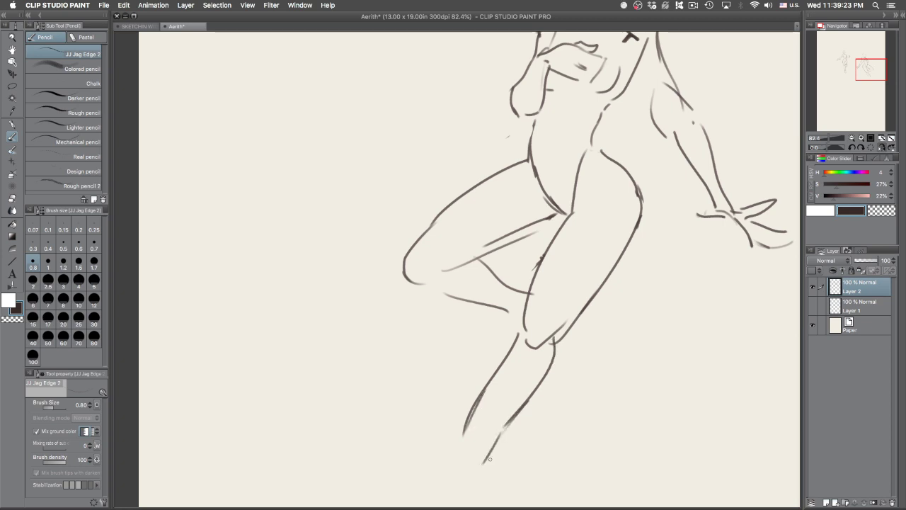
left_click(880, 148)
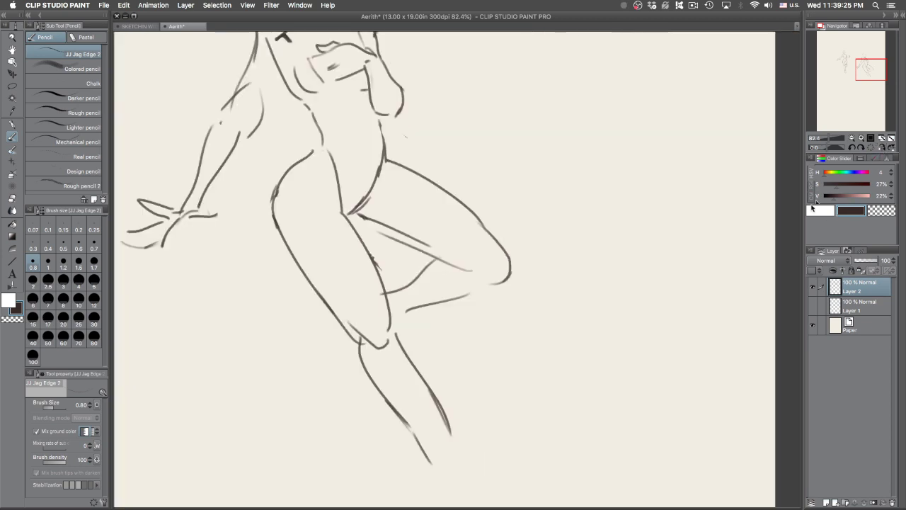
scroll(481, 312, "up", 3)
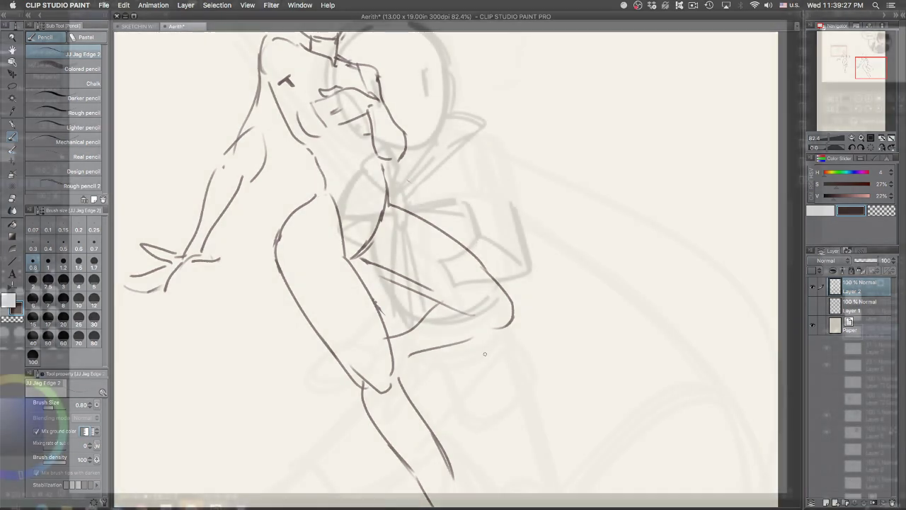
Step: Mark the caped character's nose, mirror the view, and draw the shoulder line extending outward from the collar
left_click_drag(413, 238, 401, 260)
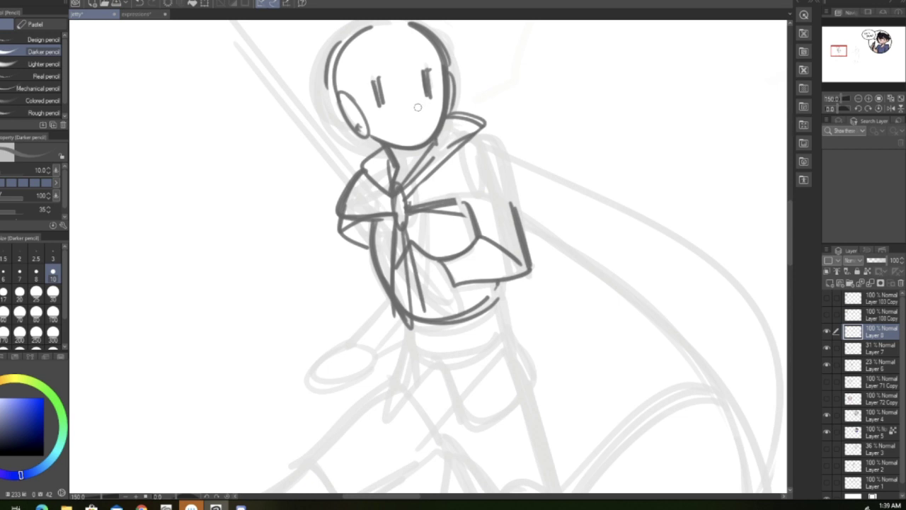
left_click(859, 97)
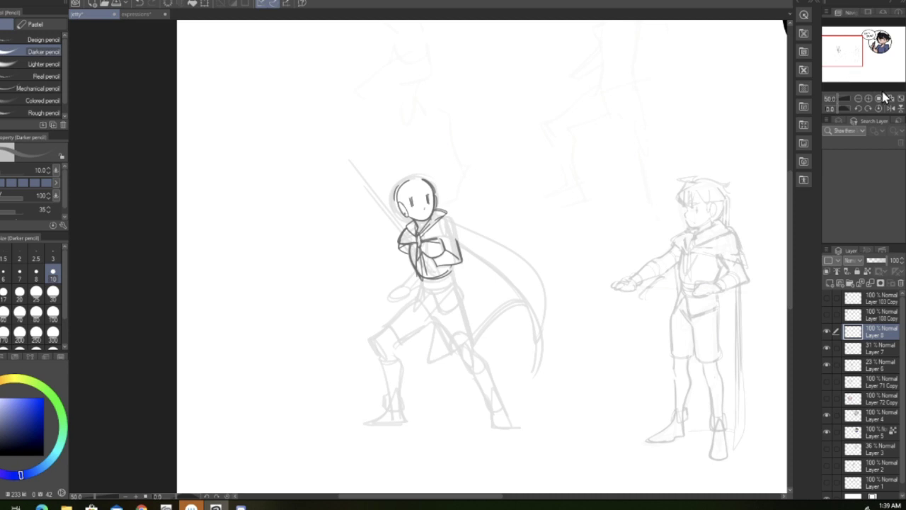
left_click(890, 108)
left_click(870, 100)
left_click(869, 100)
left_click(869, 99)
left_click(869, 99)
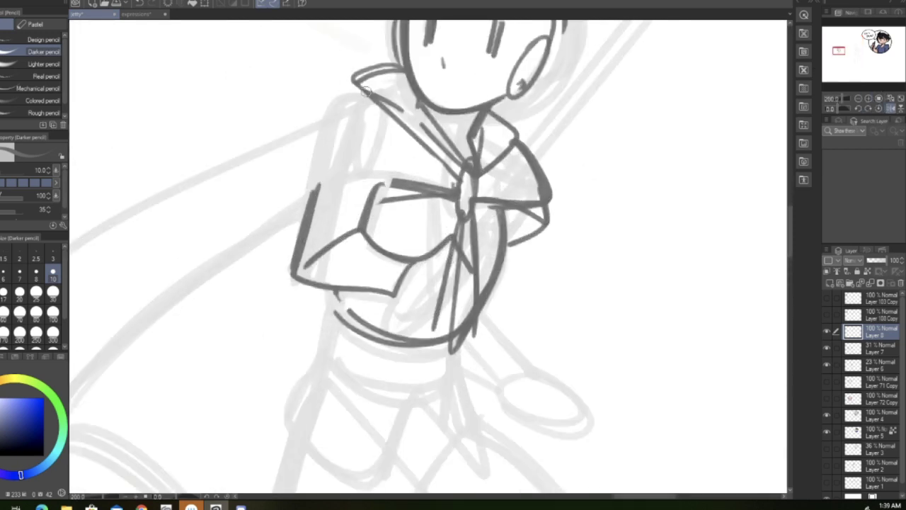
left_click_drag(360, 85, 295, 110)
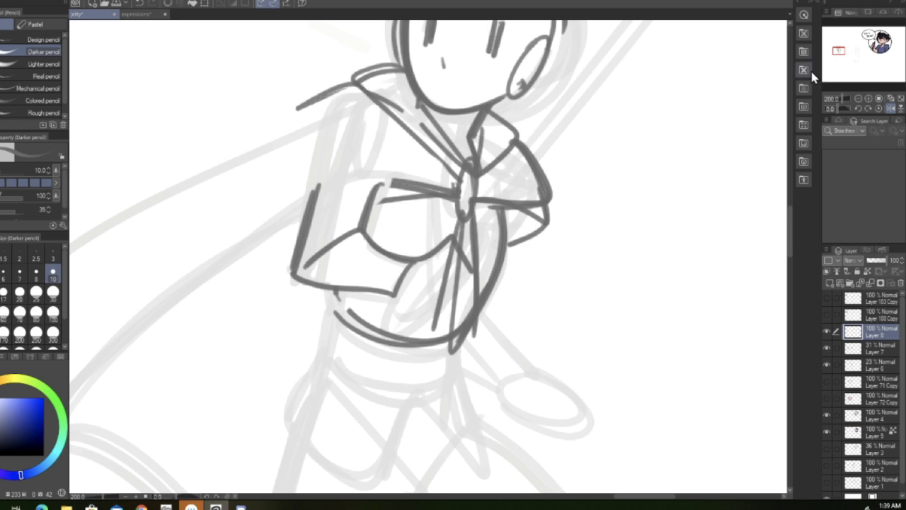
Step: Tilt the view slightly and erase the upper parts of both placeholder eye marks on the caped character's face
left_click_drag(840, 49, 838, 47)
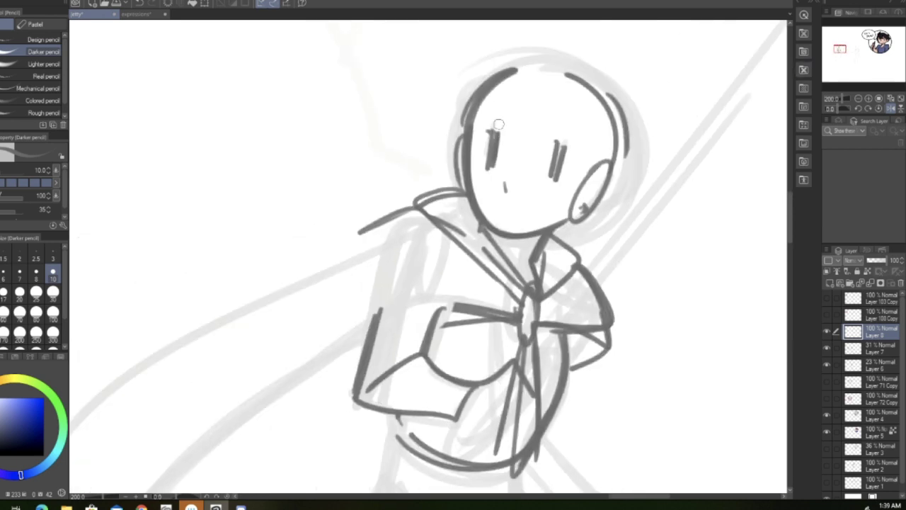
left_click_drag(842, 112, 838, 109)
left_click(868, 99)
left_click(868, 98)
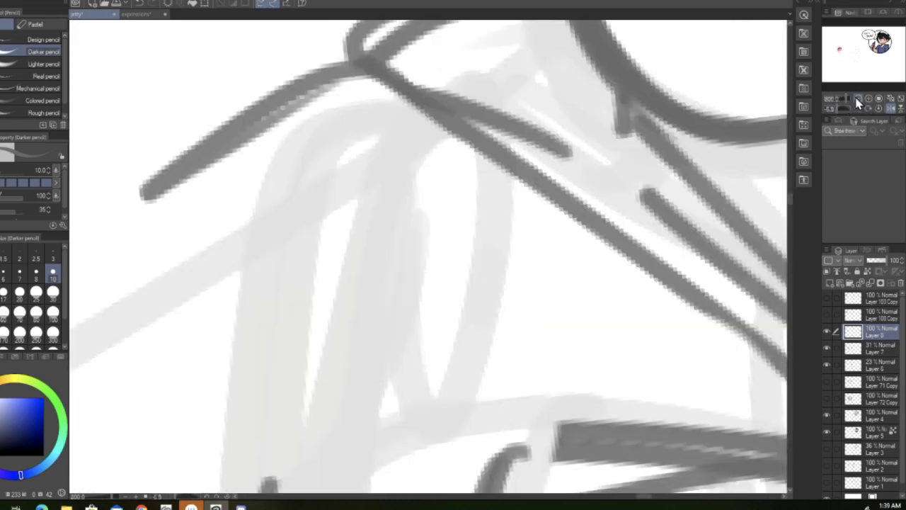
left_click(857, 99)
mouse_move(870, 55)
left_mouse_down()
mouse_move(838, 59)
mouse_move(836, 48)
left_mouse_up()
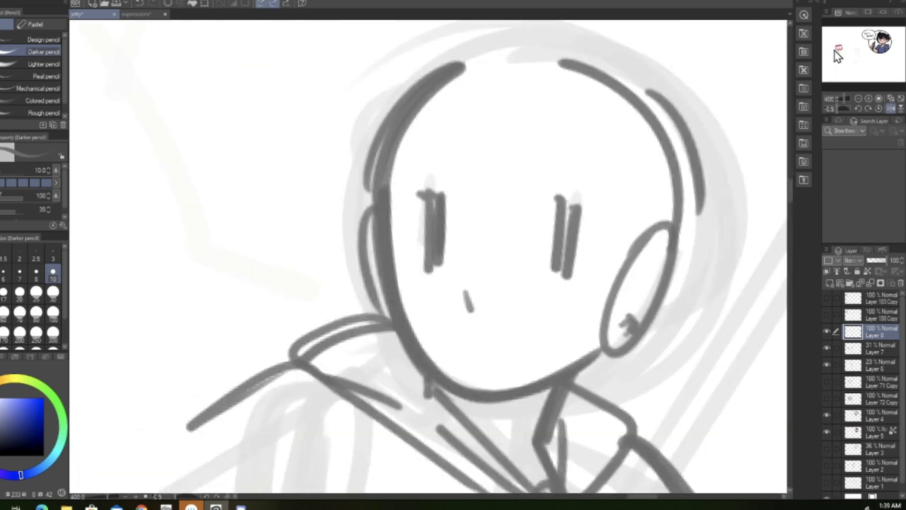
mouse_move(538, 223)
left_mouse_down()
mouse_move(546, 236)
mouse_move(482, 186)
mouse_move(442, 234)
left_mouse_up()
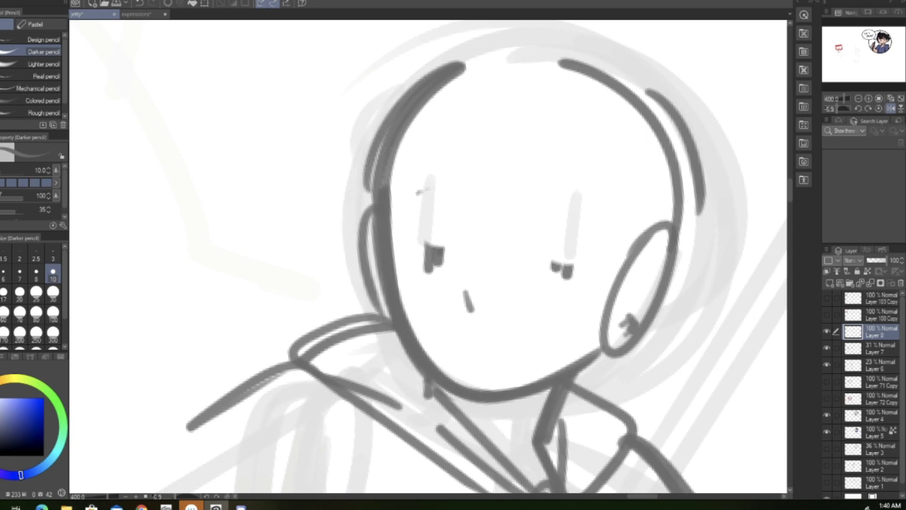
Step: Draw angled upper lids over both eyes and outline the first iris, with the Hard eraser ready for cleanup
left_click_drag(409, 207, 460, 223)
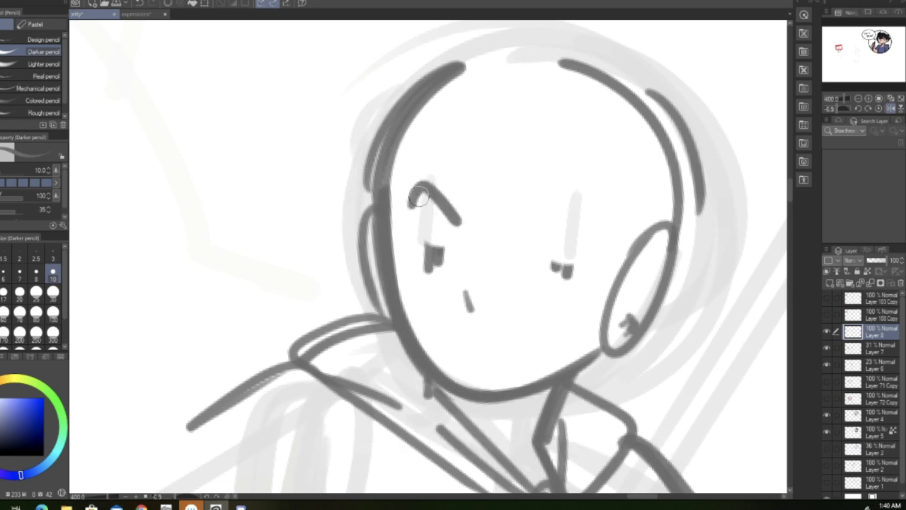
mouse_move(549, 216)
left_mouse_down()
mouse_move(559, 197)
mouse_move(602, 239)
mouse_move(567, 205)
mouse_move(557, 211)
mouse_move(598, 228)
mouse_move(564, 201)
left_mouse_up()
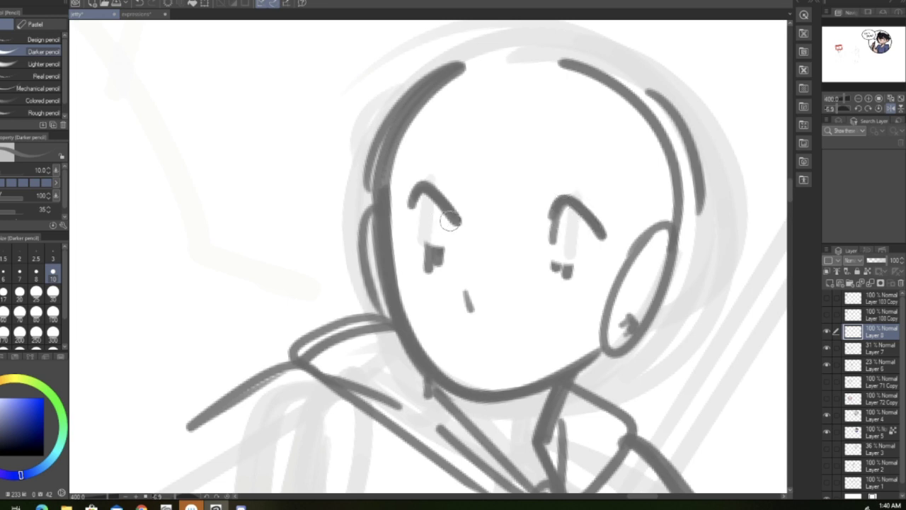
mouse_move(425, 204)
left_mouse_down()
mouse_move(434, 265)
mouse_move(435, 206)
left_mouse_up()
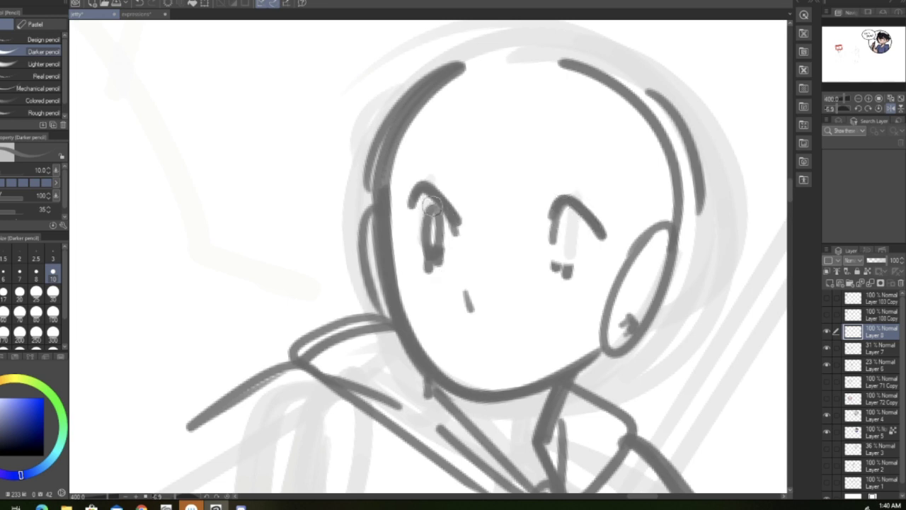
key("e")
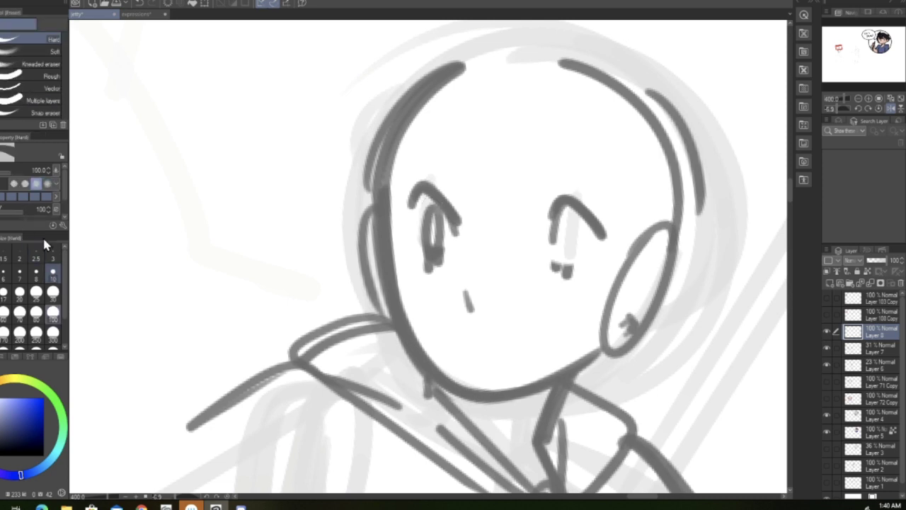
Step: Erase the old pupils with the Hard eraser at size 10 and pencil a new oval iris in each eye
left_click(54, 274)
mouse_move(435, 241)
left_mouse_down()
mouse_move(432, 255)
mouse_move(426, 220)
left_mouse_up()
left_click_drag(567, 264, 542, 271)
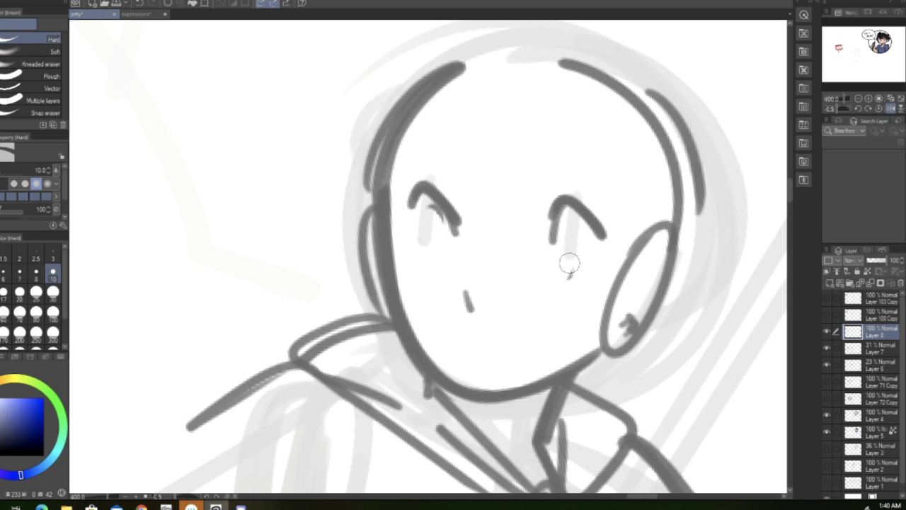
key("p")
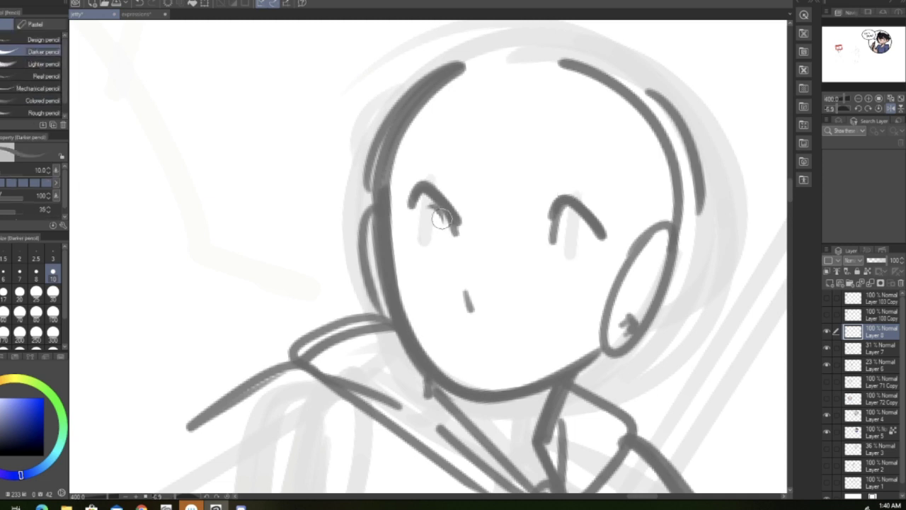
mouse_move(438, 205)
left_mouse_down()
mouse_move(433, 244)
mouse_move(453, 228)
left_mouse_up()
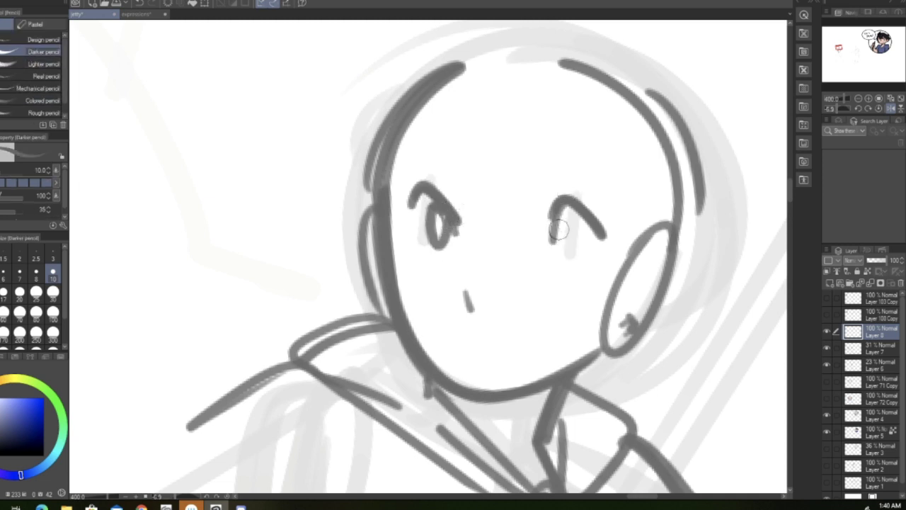
mouse_move(559, 207)
left_mouse_down()
mouse_move(578, 229)
mouse_move(570, 207)
mouse_move(595, 214)
left_mouse_up()
Step: Draw angry slanted eyebrows, a short nose, a flat mouth and a curved line under each eye
left_click_drag(546, 192, 599, 168)
mouse_move(407, 163)
left_mouse_down()
mouse_move(464, 197)
mouse_move(484, 228)
left_mouse_up()
mouse_move(481, 285)
left_mouse_down()
mouse_move(492, 303)
mouse_move(479, 282)
mouse_move(489, 294)
mouse_move(472, 303)
mouse_move(492, 305)
left_mouse_up()
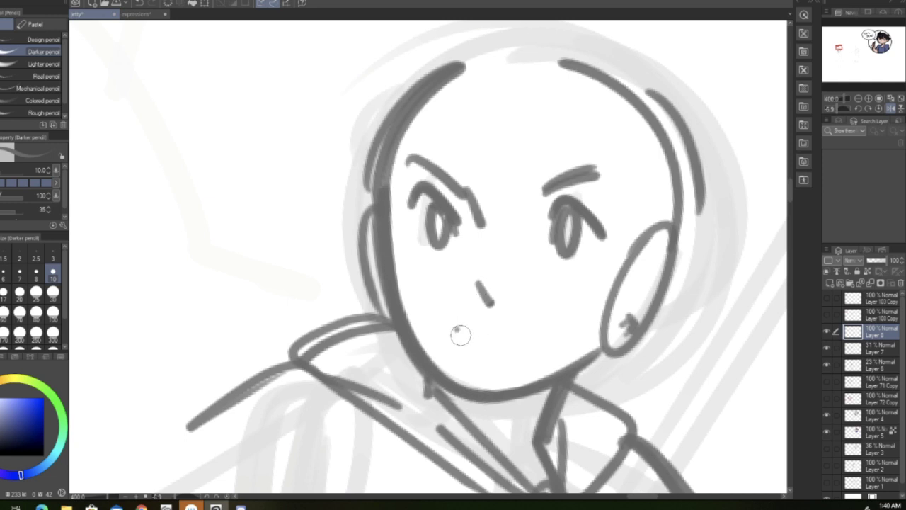
left_click_drag(458, 331, 547, 342)
left_click_drag(554, 264, 592, 262)
left_click_drag(422, 255, 450, 260)
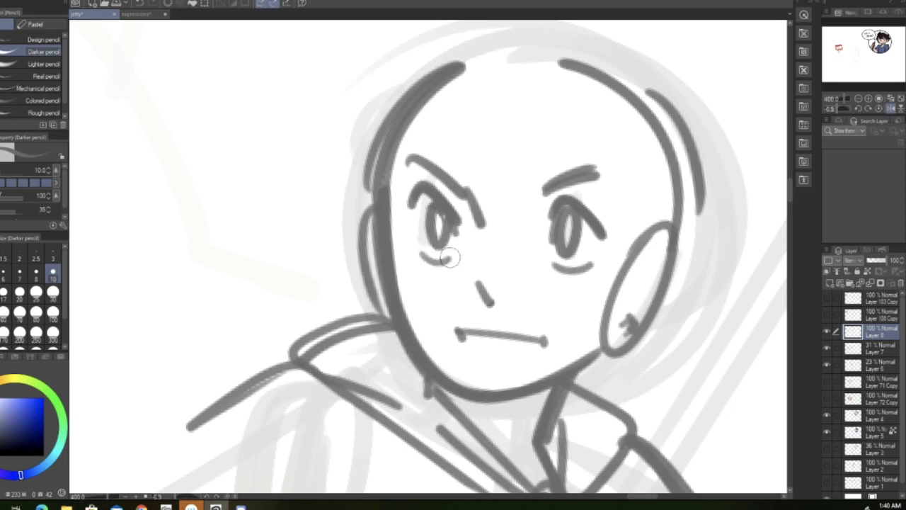
Step: Draw a thick slanted line across the forehead over the eyebrows, from one side of the head to the other
left_click_drag(841, 113, 834, 112)
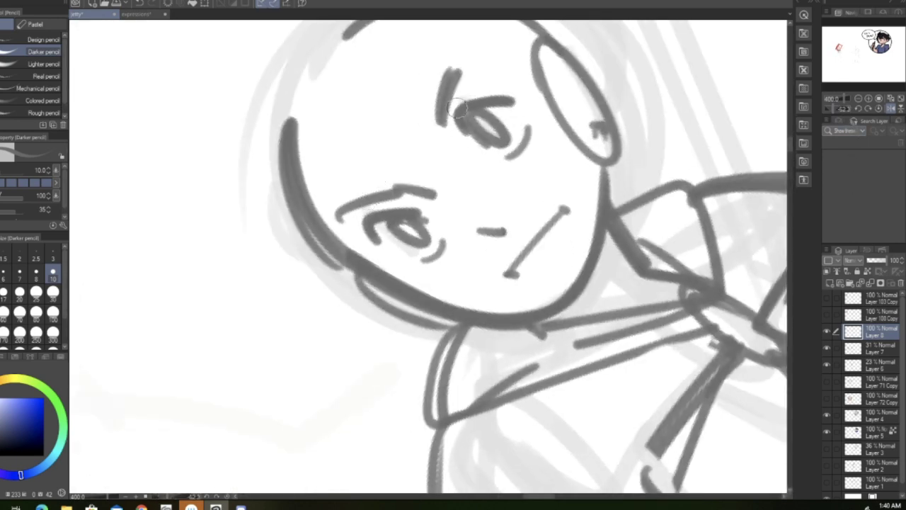
mouse_move(331, 225)
left_mouse_down()
mouse_move(475, 49)
mouse_move(504, 34)
left_mouse_up()
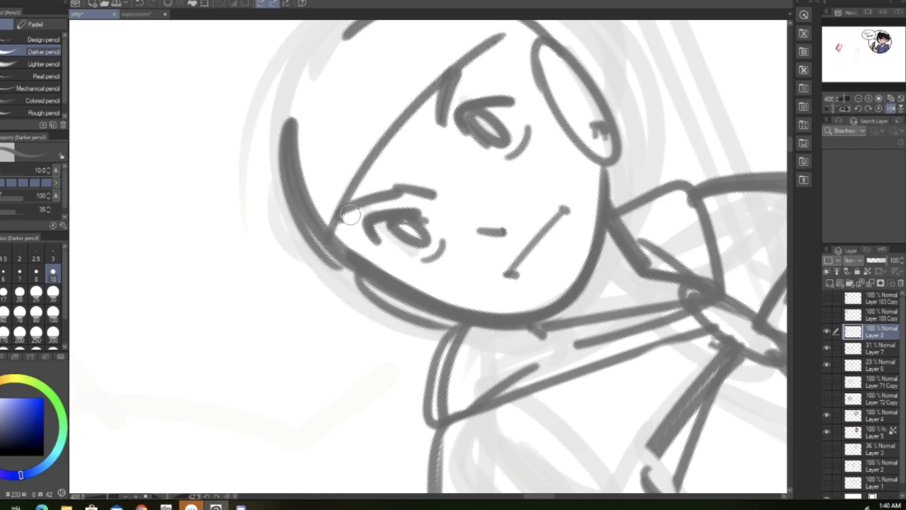
left_click(139, 4)
left_click_drag(335, 219, 400, 142)
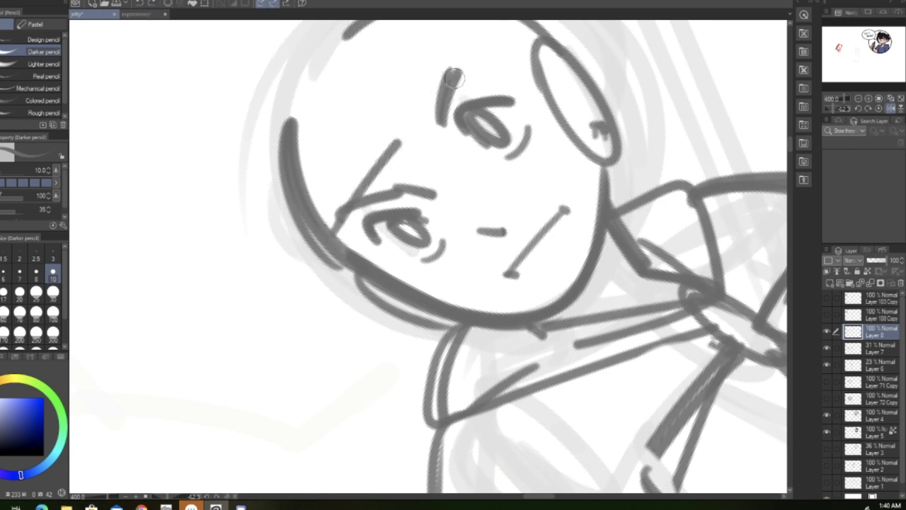
left_click_drag(454, 78, 514, 29)
left_click_drag(340, 233, 501, 43)
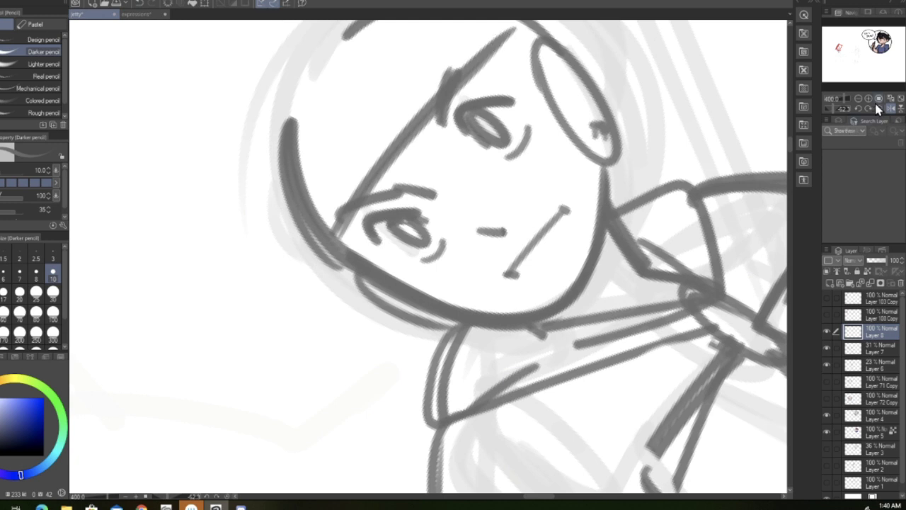
left_click(878, 110)
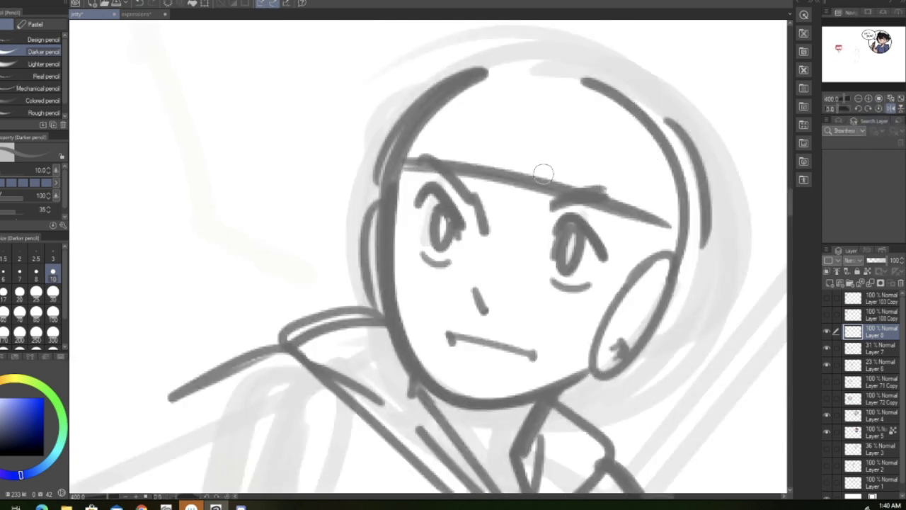
left_click_drag(840, 111, 834, 112)
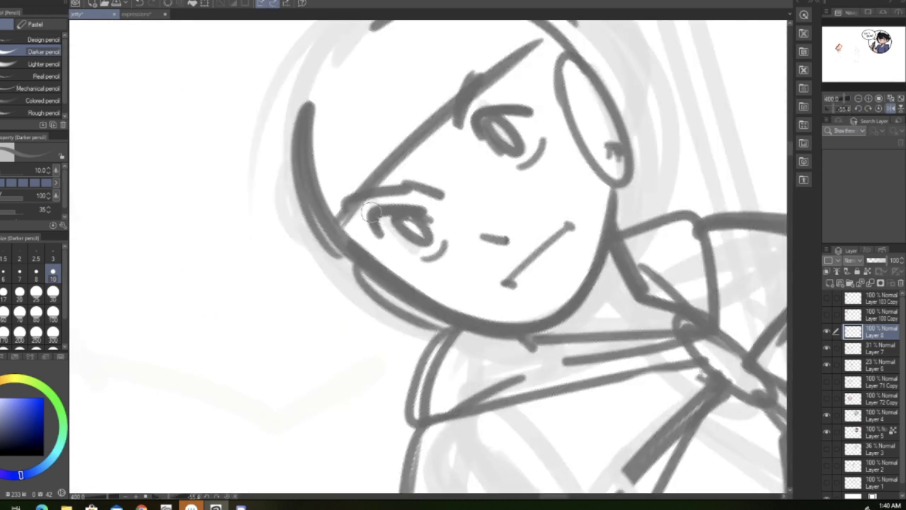
mouse_move(341, 207)
left_mouse_down()
mouse_move(428, 112)
mouse_move(542, 34)
left_mouse_up()
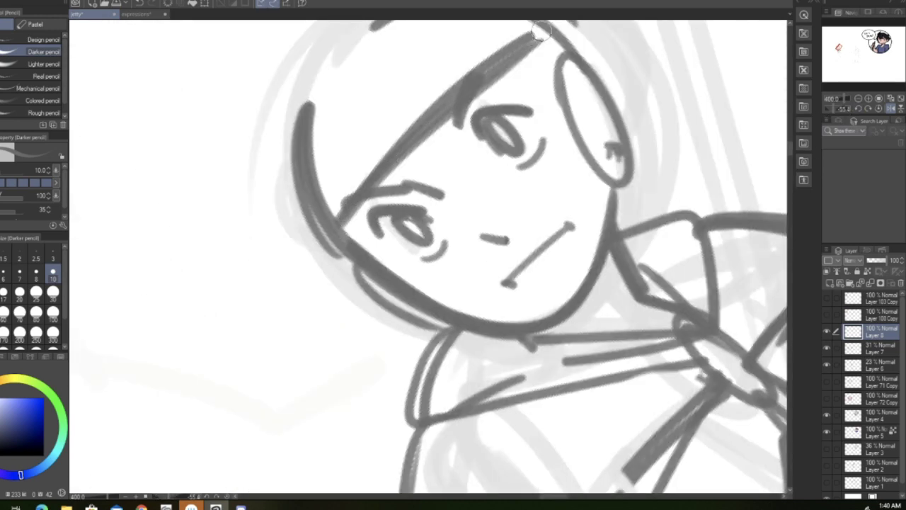
Step: Sketch the hair parting from the crown down to the brow and add straight fringe strands over the forehead
left_click(869, 109)
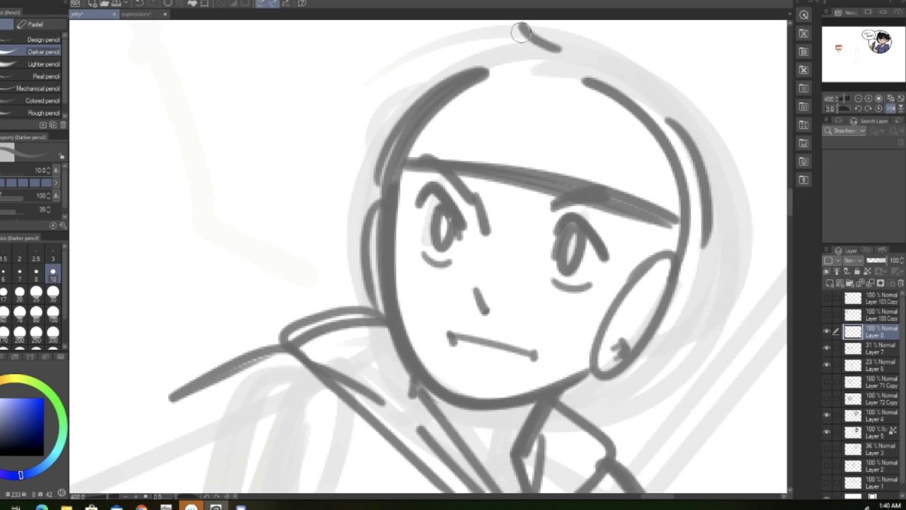
mouse_move(521, 32)
left_mouse_down()
mouse_move(465, 156)
mouse_move(526, 203)
left_mouse_up()
mouse_move(511, 27)
left_mouse_down()
mouse_move(464, 126)
mouse_move(530, 206)
left_mouse_up()
mouse_move(572, 79)
left_mouse_down()
mouse_move(553, 211)
mouse_move(565, 213)
left_mouse_up()
mouse_move(606, 78)
left_mouse_down()
mouse_move(568, 146)
mouse_move(605, 105)
left_mouse_up()
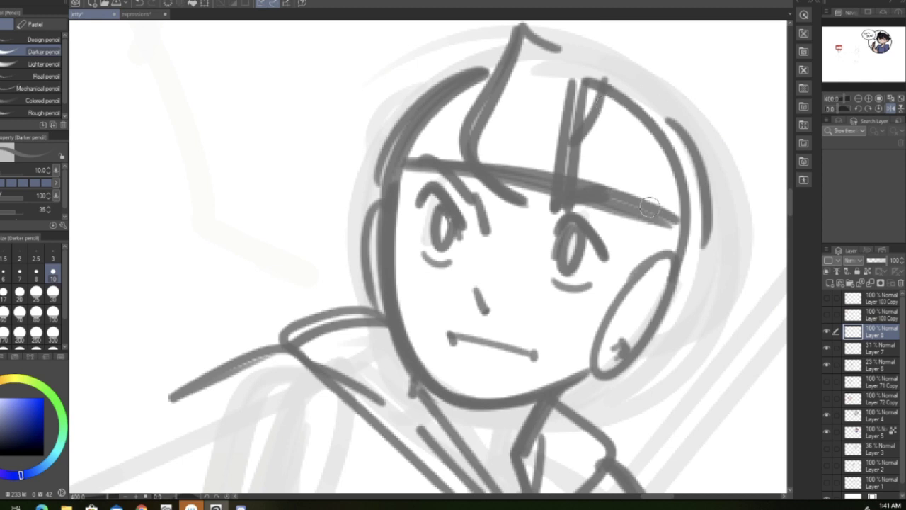
Step: Draw pointed hair tufts on the crown and the side of the head, and extend the fringe between the eyes
left_click(859, 99)
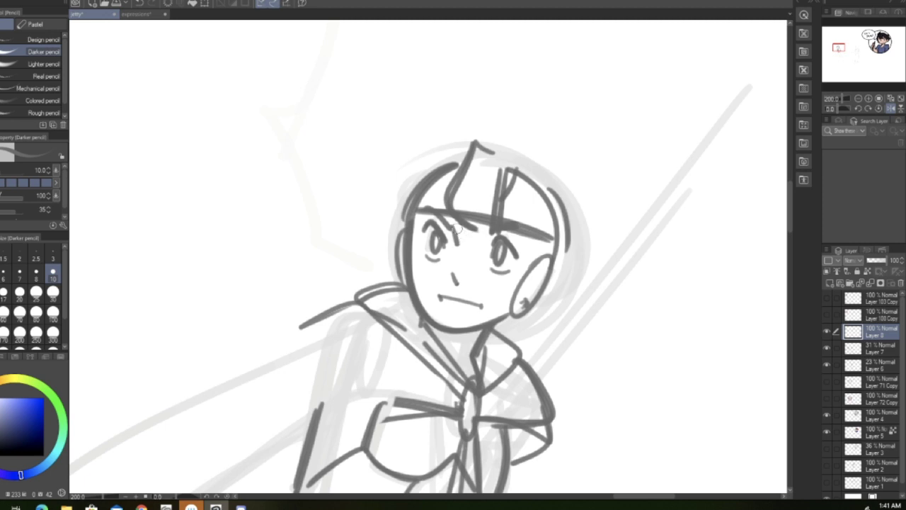
mouse_move(463, 155)
left_mouse_down()
mouse_move(411, 168)
mouse_move(384, 196)
left_mouse_up()
mouse_move(383, 197)
left_mouse_down()
mouse_move(417, 186)
mouse_move(427, 153)
mouse_move(468, 149)
mouse_move(472, 129)
left_mouse_up()
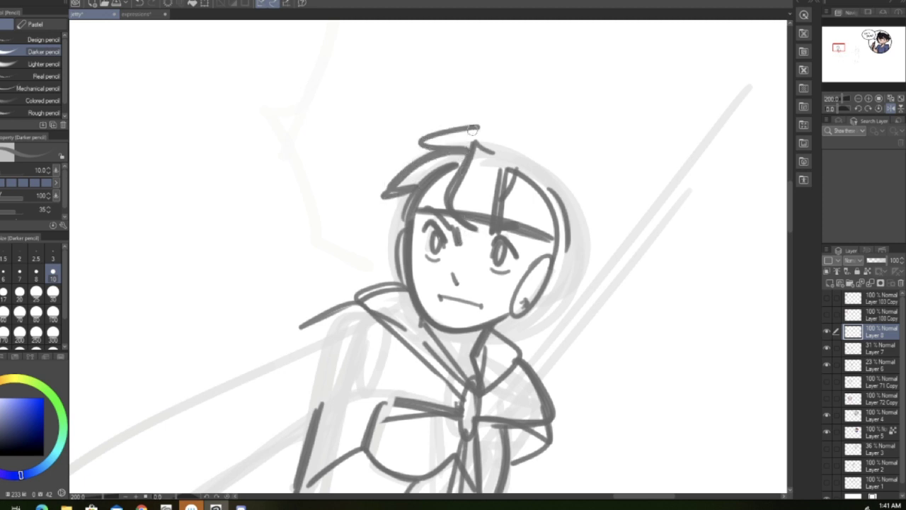
left_click_drag(441, 215, 465, 241)
left_click_drag(467, 230, 484, 249)
left_click_drag(412, 194, 401, 219)
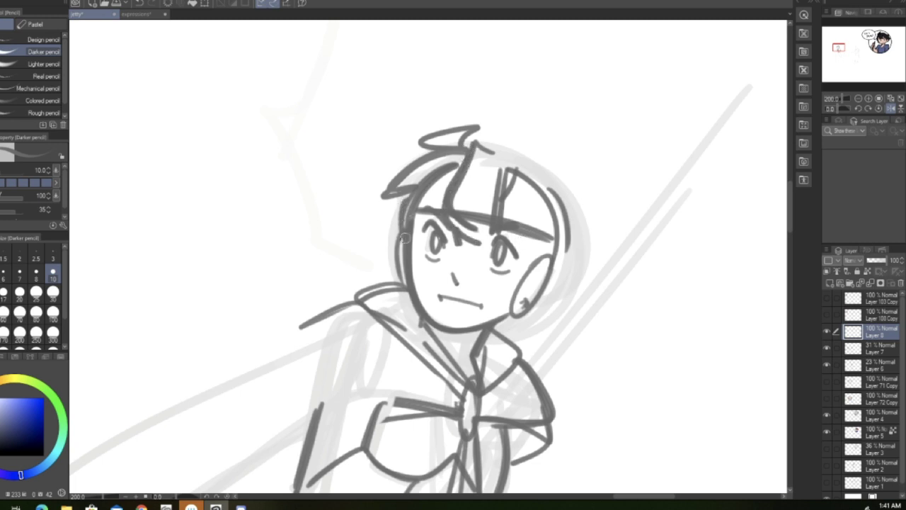
Step: Add a pointed sideburn in front of the near ear and darken the outlines of both ears
left_click_drag(532, 236, 527, 266)
left_click_drag(545, 260, 521, 287)
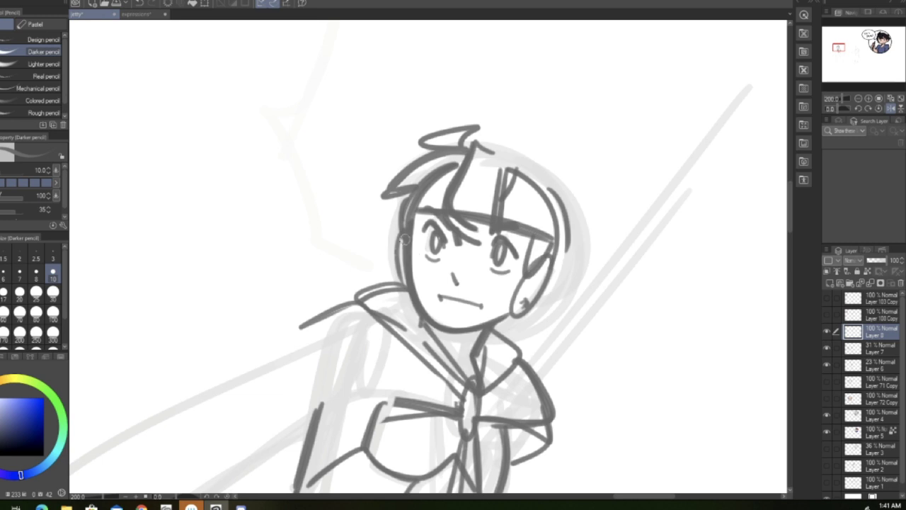
left_click_drag(402, 234, 409, 279)
mouse_move(542, 262)
left_mouse_down()
mouse_move(541, 300)
mouse_move(525, 305)
left_mouse_up()
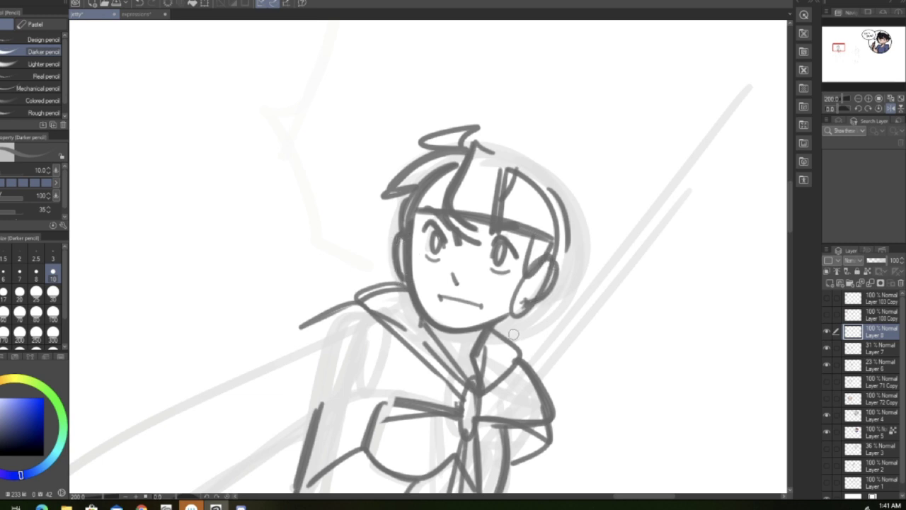
Step: Thicken the jawline, extend the inner tip of the eyebrow near the large ear, and redraw the nose and mouth
left_click(858, 99)
left_click(858, 98)
left_click(889, 110)
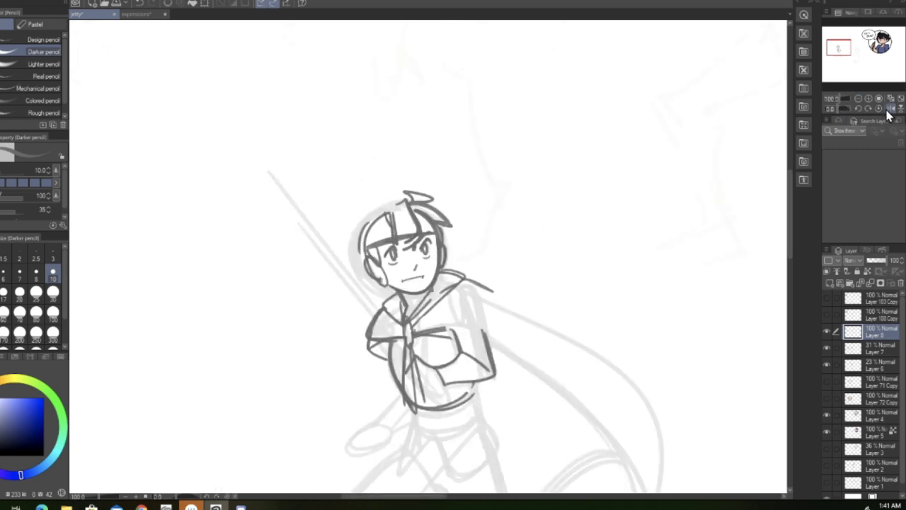
left_click(889, 110)
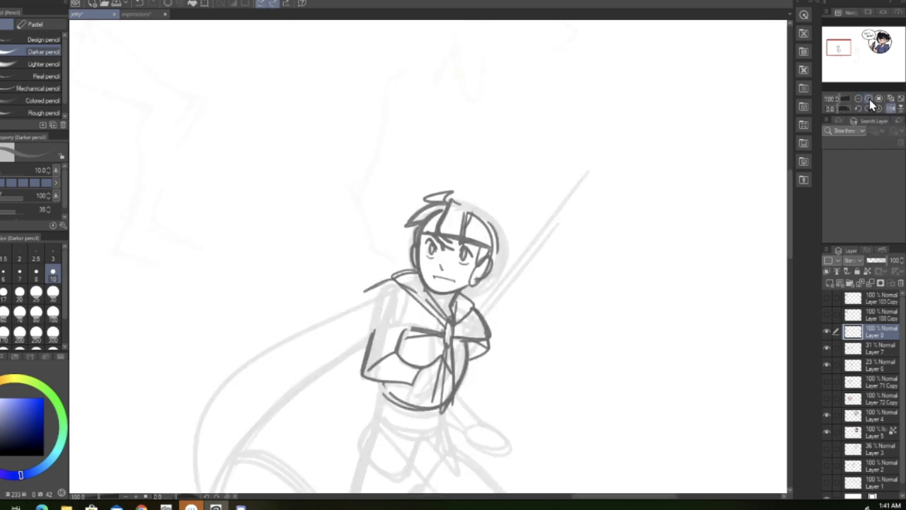
left_click(867, 99)
left_click(867, 99)
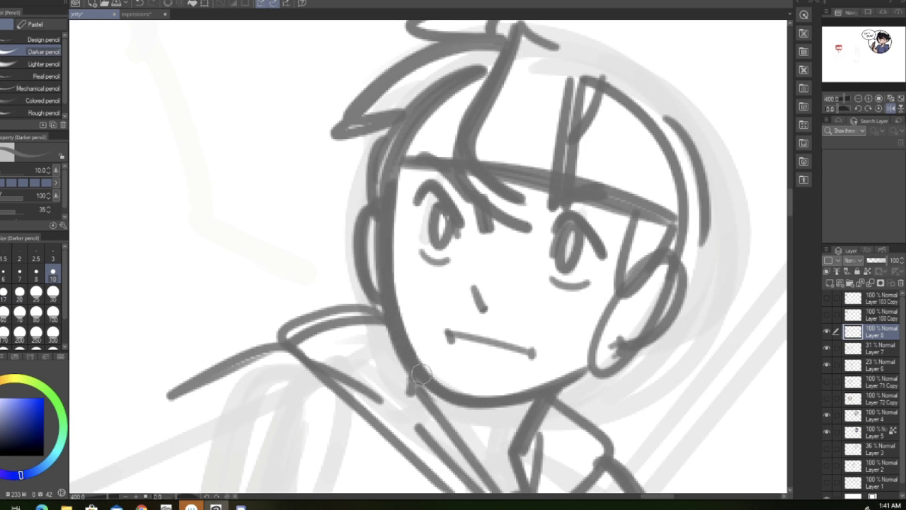
mouse_move(404, 318)
left_mouse_down()
mouse_move(446, 386)
mouse_move(564, 378)
mouse_move(589, 359)
left_mouse_up()
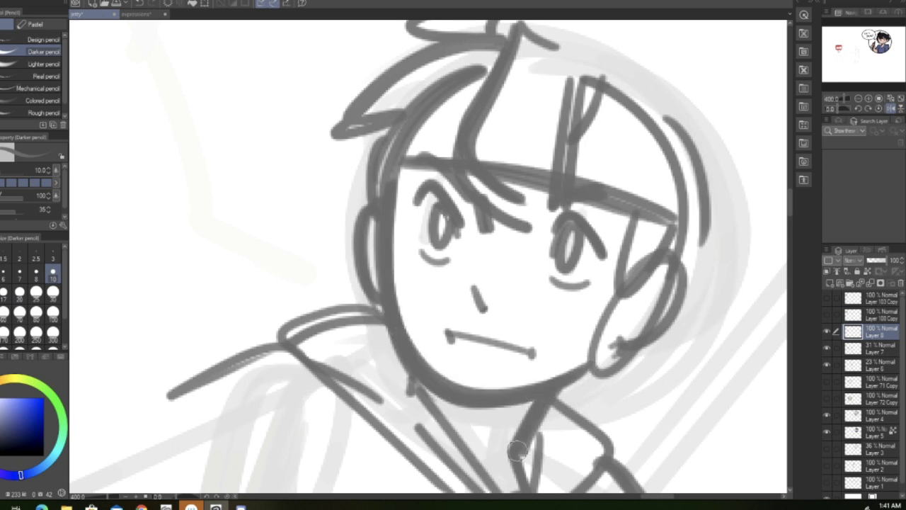
left_click_drag(581, 218, 541, 207)
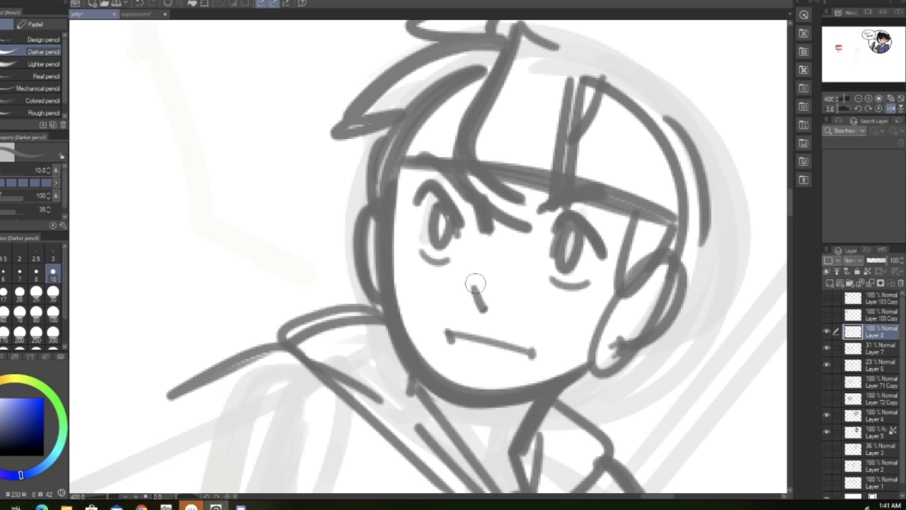
mouse_move(469, 347)
left_mouse_down()
mouse_move(471, 338)
mouse_move(488, 340)
mouse_move(474, 279)
left_mouse_up()
left_click_drag(453, 323, 543, 351)
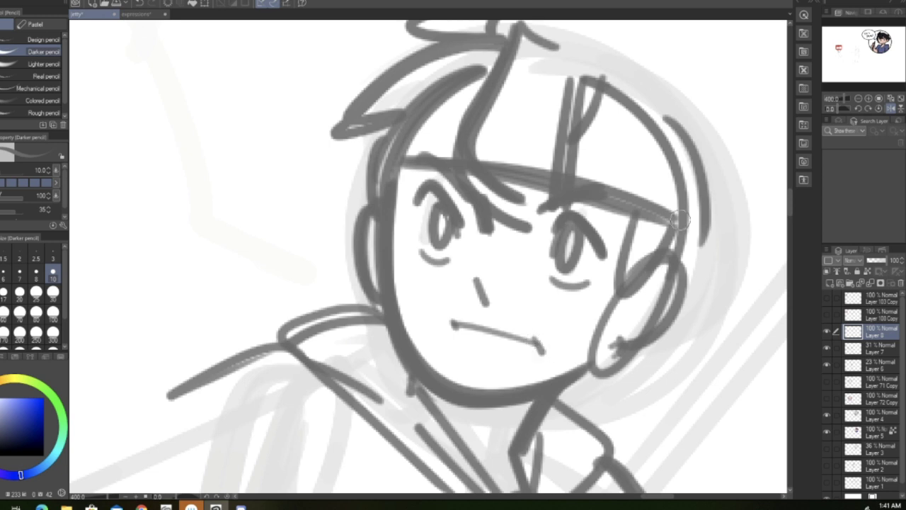
Step: Erase the skull outline and construction lines inside the hair area with the Hard eraser at size 30
left_click(857, 99)
key("e")
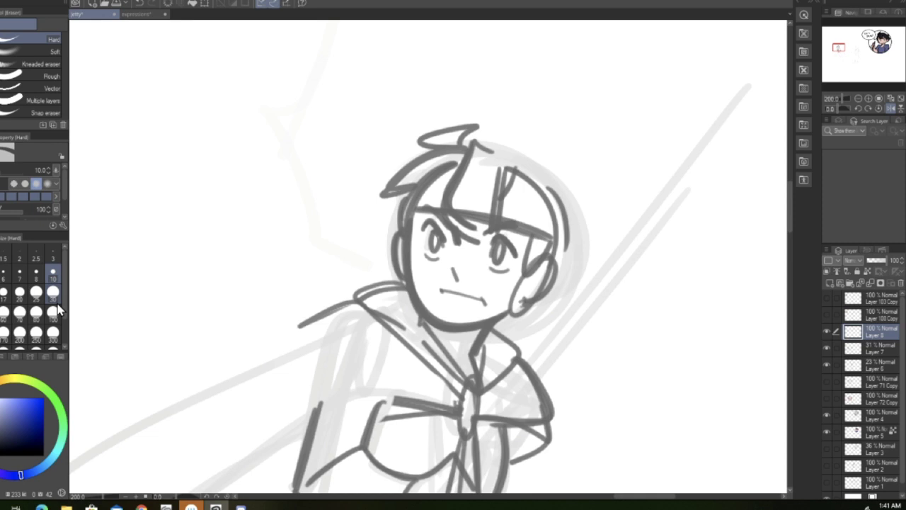
mouse_move(467, 170)
left_mouse_down()
mouse_move(439, 177)
mouse_move(474, 191)
mouse_move(461, 199)
mouse_move(473, 168)
mouse_move(517, 205)
mouse_move(510, 185)
mouse_move(575, 228)
left_mouse_up()
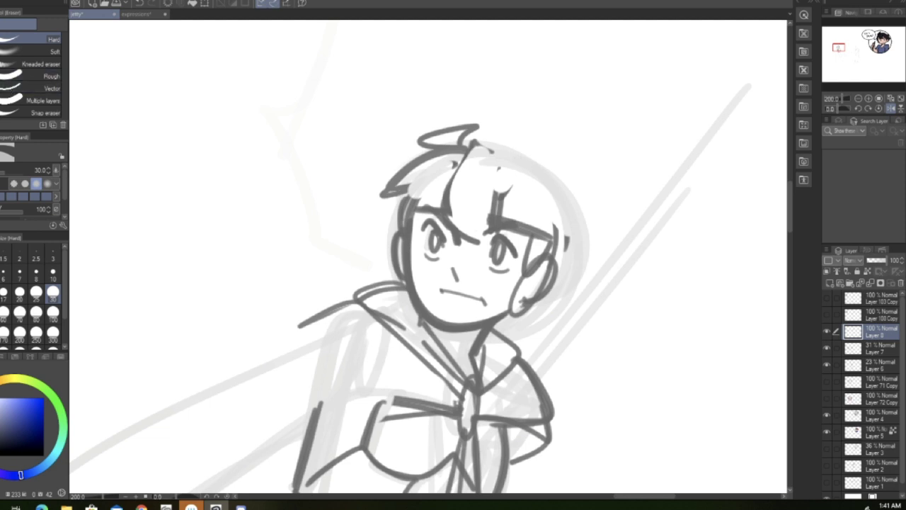
Step: Redraw the central fringe lock with the Darker pencil and outline the back of the hair with an outward flick
key("p")
mouse_move(402, 187)
left_mouse_down()
mouse_move(486, 117)
mouse_move(475, 145)
mouse_move(509, 161)
mouse_move(445, 201)
mouse_move(482, 242)
left_mouse_up()
mouse_move(519, 156)
left_mouse_down()
mouse_move(549, 173)
mouse_move(568, 202)
left_mouse_up()
left_click_drag(509, 150, 587, 189)
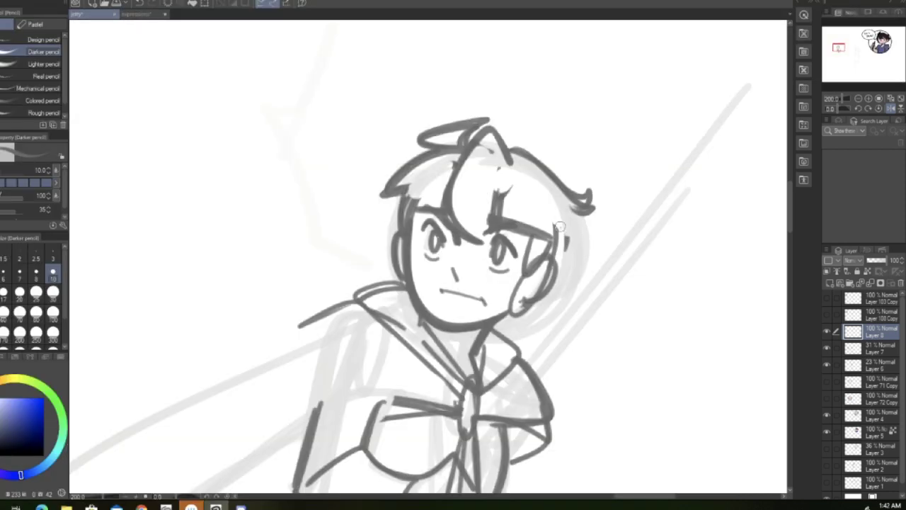
Step: Add a fringe lock above the eye near the large ear and long curved hair strands behind that ear
left_click_drag(563, 233, 568, 256)
mouse_move(511, 185)
left_mouse_down()
mouse_move(516, 212)
mouse_move(552, 252)
left_mouse_up()
mouse_move(559, 204)
left_mouse_down()
mouse_move(565, 223)
mouse_move(531, 348)
mouse_move(575, 339)
left_mouse_up()
mouse_move(563, 255)
left_mouse_down()
mouse_move(527, 351)
mouse_move(534, 322)
mouse_move(525, 320)
left_mouse_up()
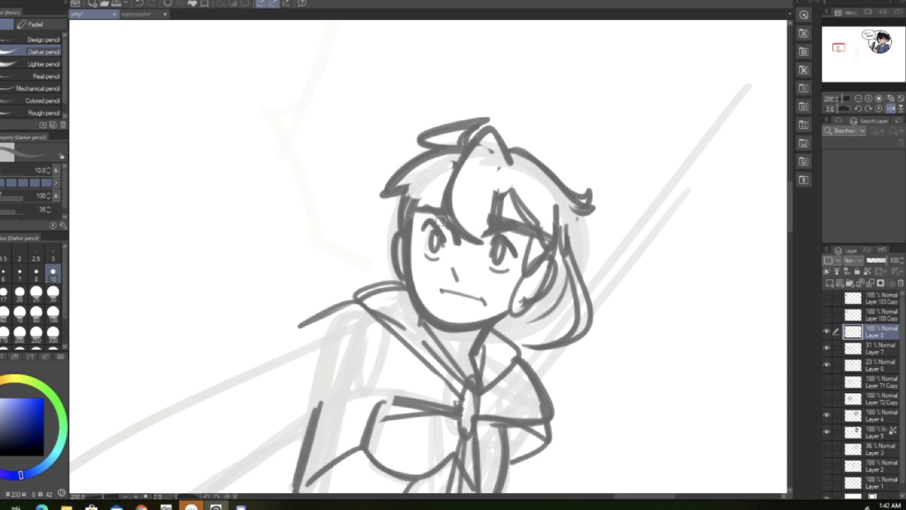
Step: Hide Layer 6 with the rough body construction sketch, keeping Layer 7 visible
left_click(858, 98)
left_click(858, 98)
left_click(858, 99)
left_click(868, 98)
left_click(869, 99)
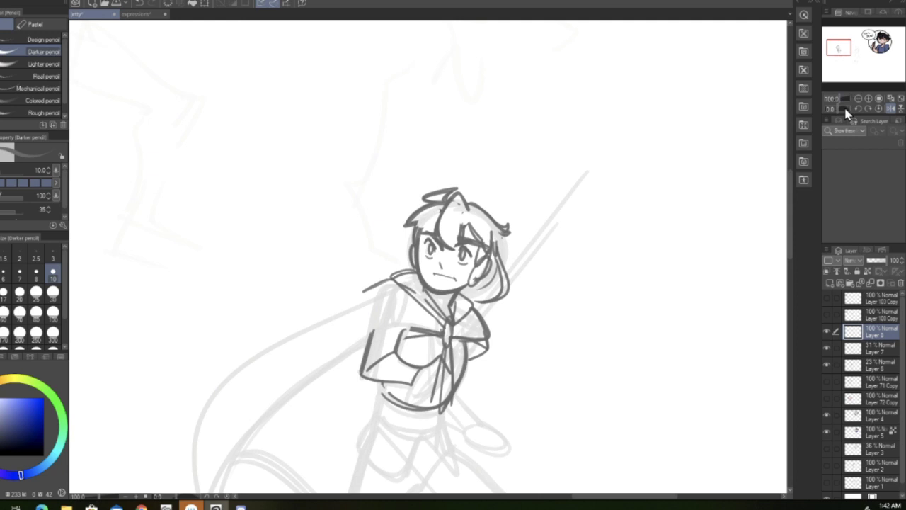
left_click(881, 108)
left_click_drag(856, 65, 859, 53)
left_click(826, 347)
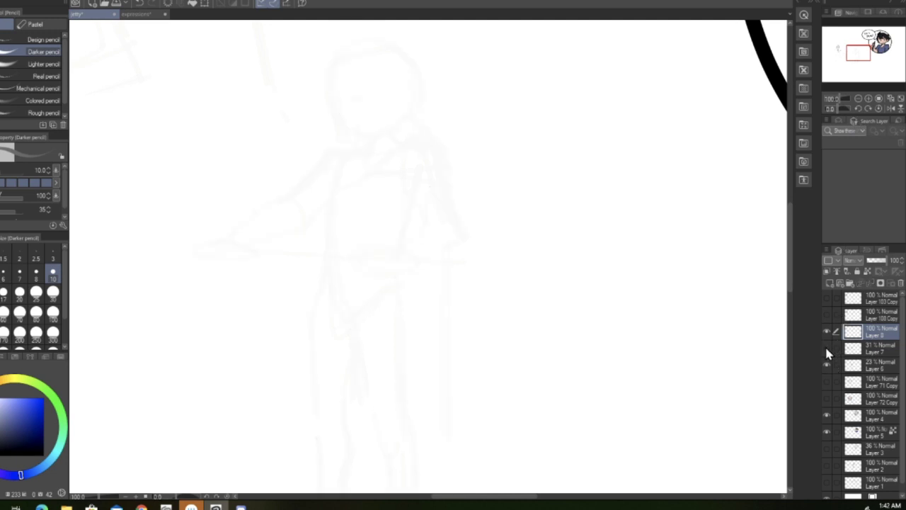
left_click(825, 344)
left_click(827, 365)
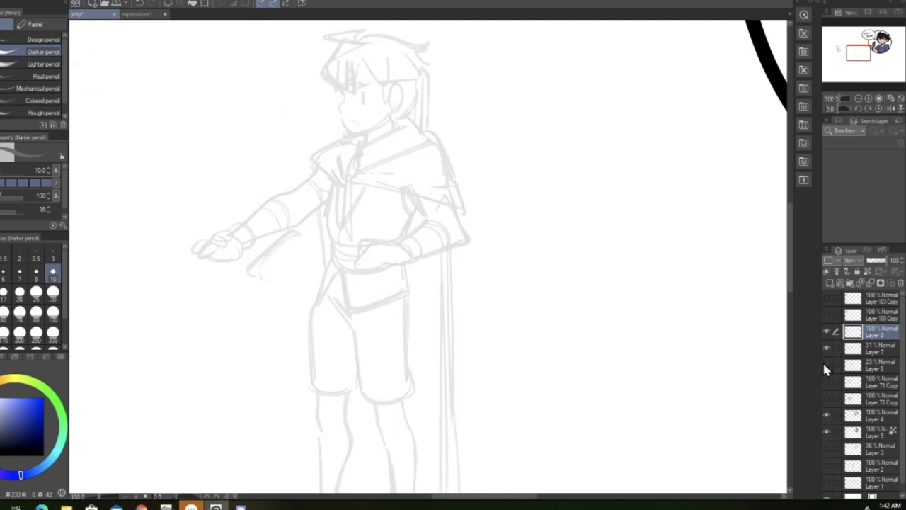
Step: Draw the curved waist sash under the torso and outline the angular cloth panel hanging below it
left_click_drag(855, 55, 836, 61)
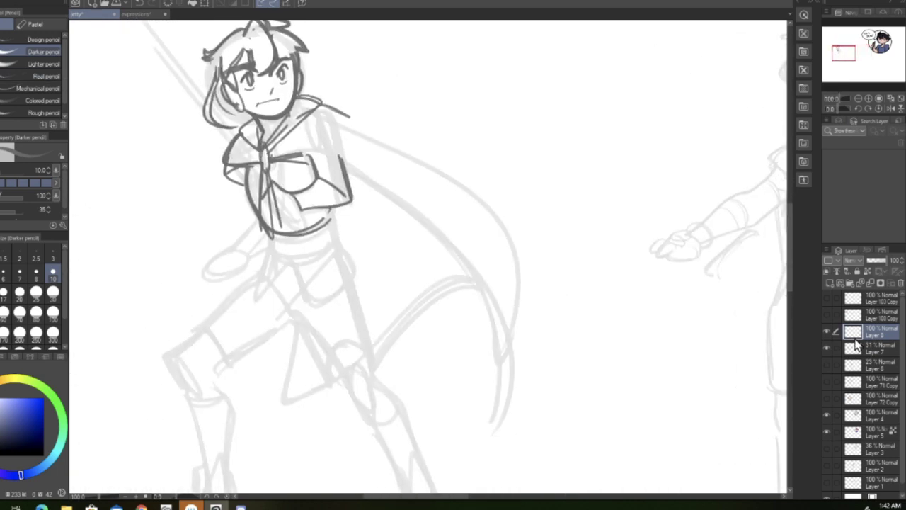
left_click(869, 99)
mouse_move(186, 215)
left_mouse_down()
mouse_move(189, 240)
mouse_move(247, 259)
mouse_move(242, 254)
mouse_move(279, 228)
left_mouse_up()
left_click(281, 217)
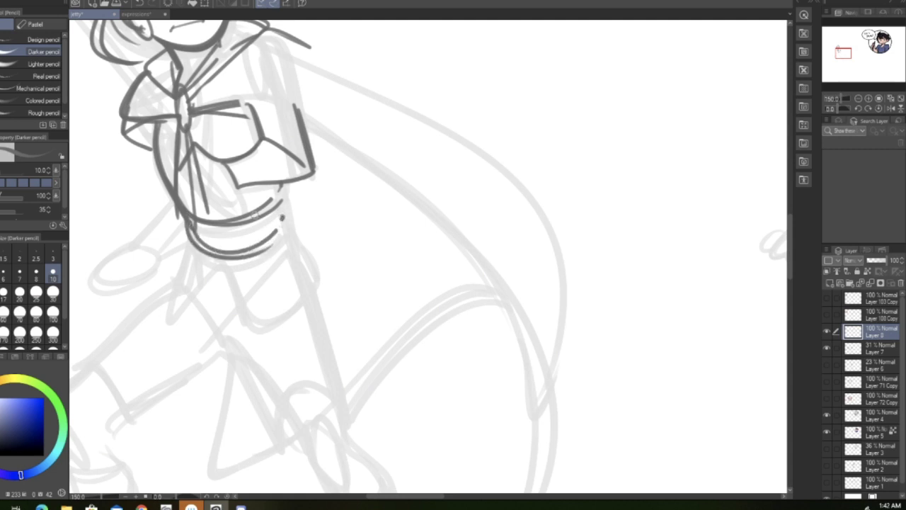
mouse_move(211, 255)
left_mouse_down()
mouse_move(230, 315)
mouse_move(226, 300)
mouse_move(275, 299)
mouse_move(305, 276)
left_mouse_up()
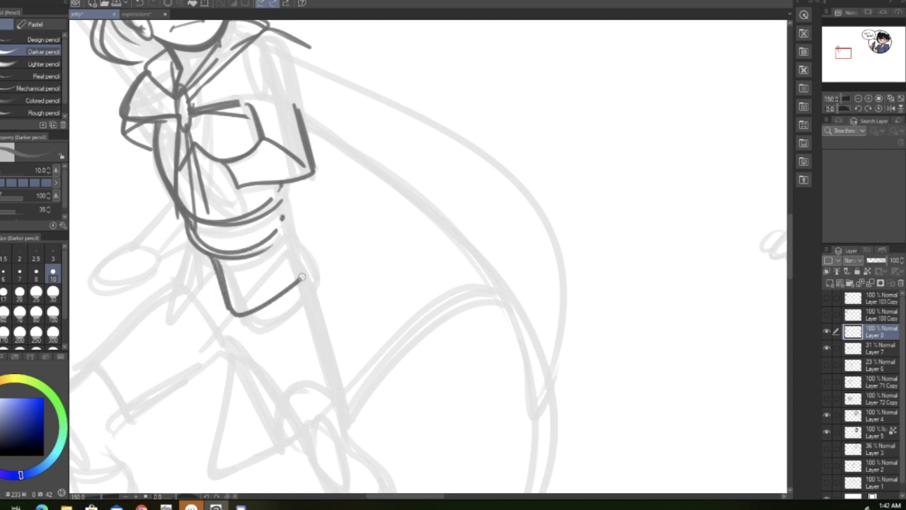
Step: Draw the hip's side line and a pointed cloth flap hanging from the front of the waist sash
left_click_drag(291, 227, 305, 263)
left_click_drag(187, 240, 170, 289)
mouse_move(172, 289)
left_mouse_down()
mouse_move(213, 261)
mouse_move(195, 278)
left_mouse_up()
left_click_drag(190, 241, 172, 289)
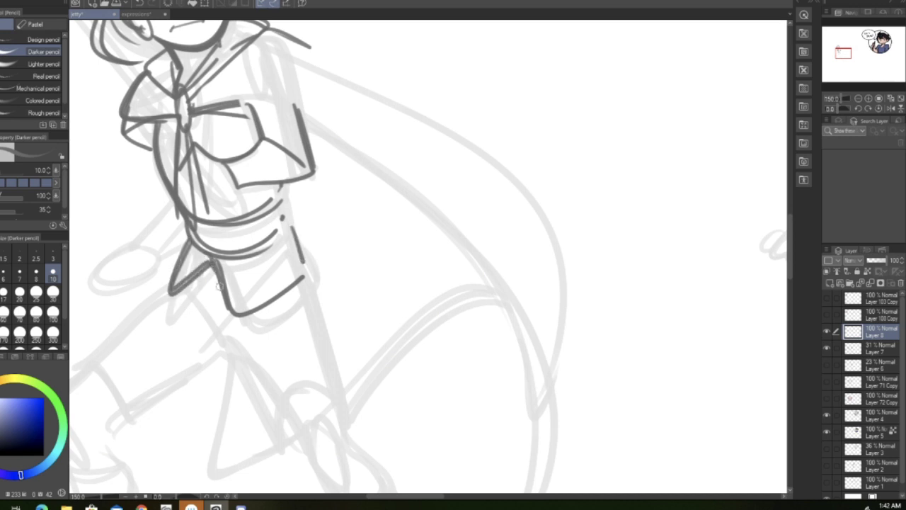
Step: Lasso the rough legs and transform them on Layer 7, making the legs slightly shorter
left_click_drag(857, 100, 843, 101)
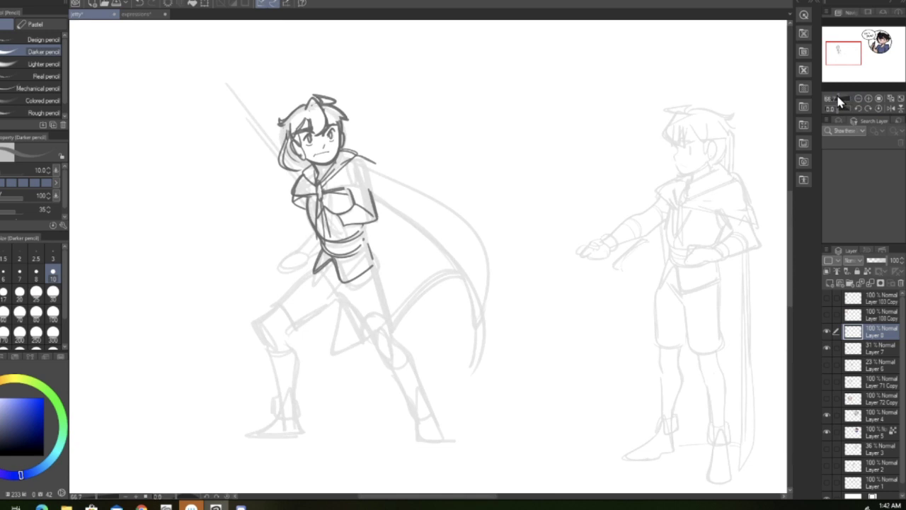
key("m")
mouse_move(237, 359)
left_mouse_down()
mouse_move(287, 278)
mouse_move(369, 243)
mouse_move(390, 257)
mouse_move(489, 396)
mouse_move(232, 323)
left_mouse_up()
left_click(395, 485)
left_click(825, 356)
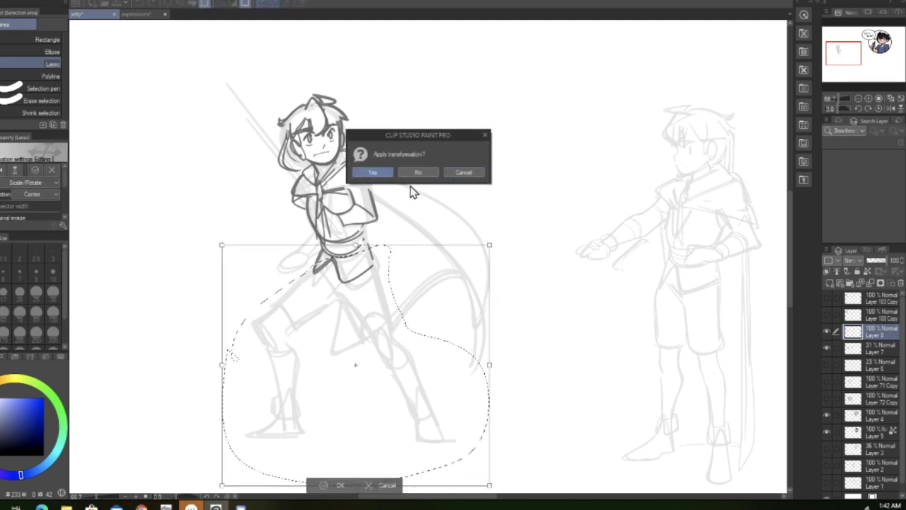
left_click(462, 174)
left_click(386, 486)
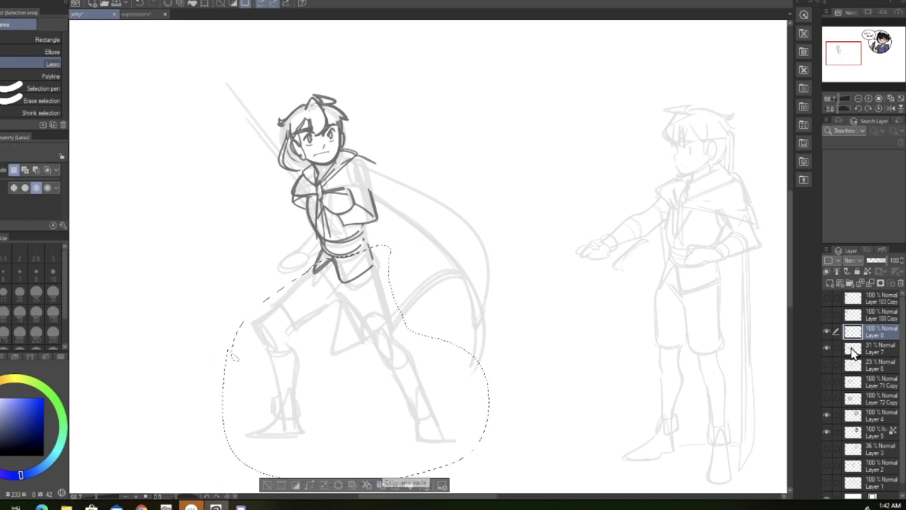
left_click(855, 348)
left_click(395, 485)
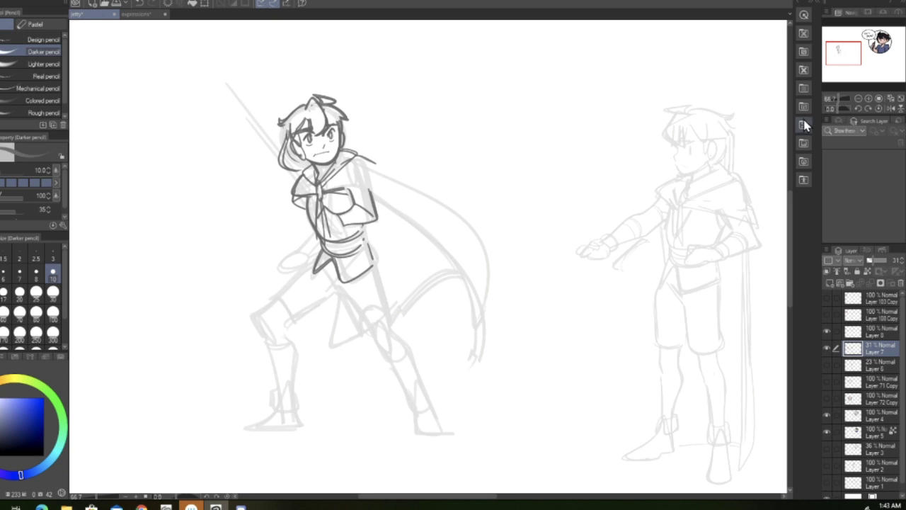
Step: Outline both legs of the shorts on Layer 8 with the Darker pencil, including the cuffs above the knees
left_click(869, 98)
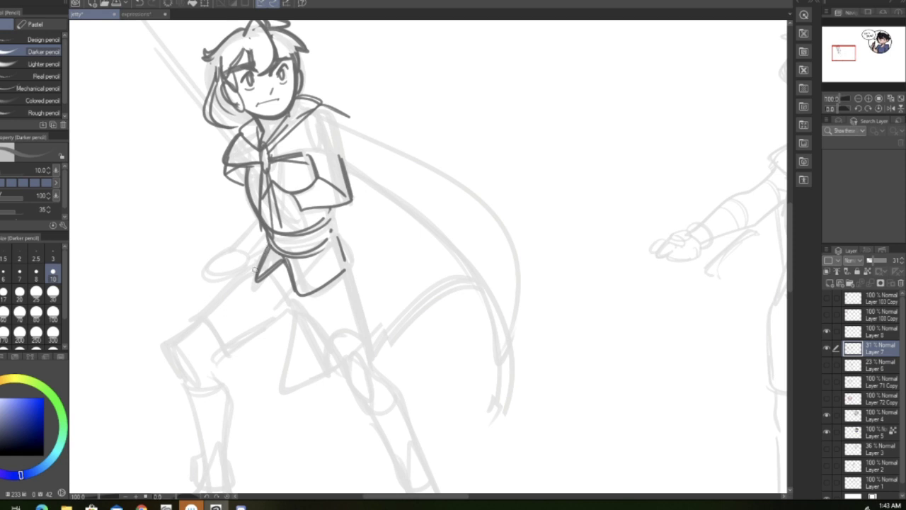
left_click_drag(322, 281, 337, 263)
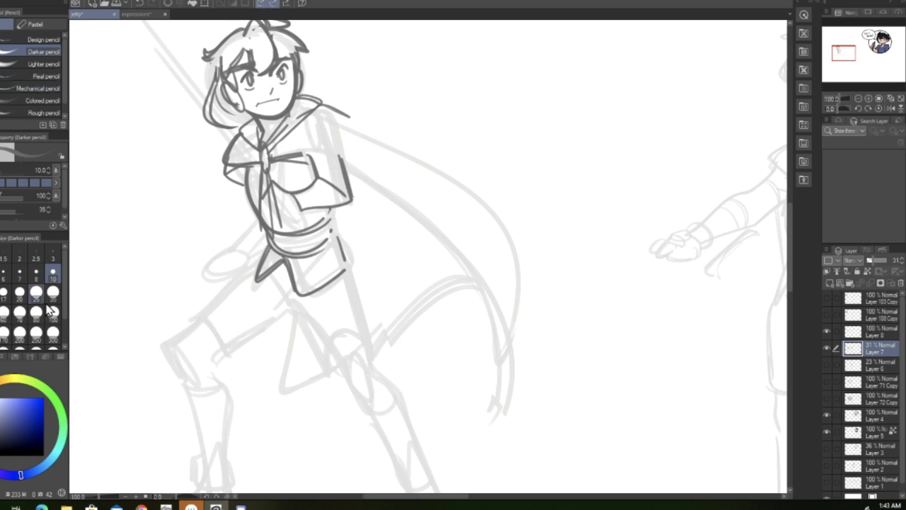
left_click(869, 330)
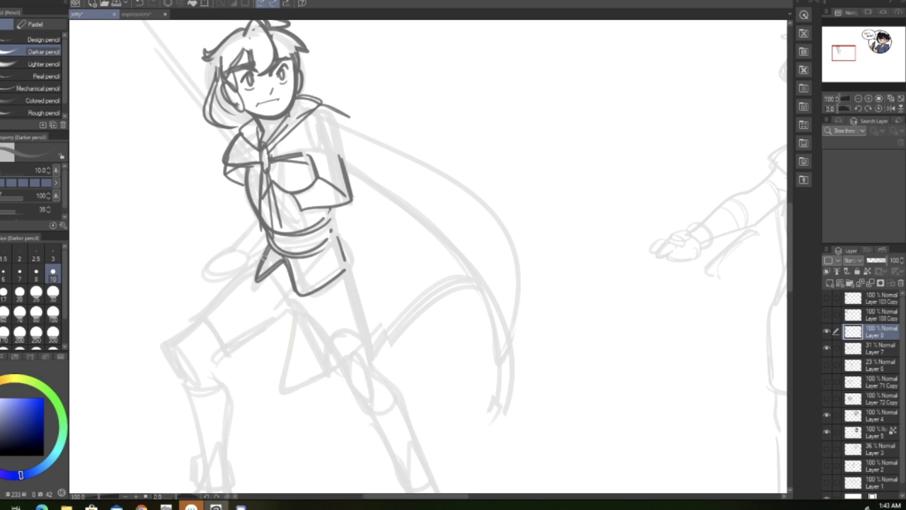
mouse_move(263, 252)
left_mouse_down()
mouse_move(200, 312)
mouse_move(228, 351)
left_mouse_up()
mouse_move(201, 312)
left_mouse_down()
mouse_move(231, 343)
mouse_move(289, 311)
left_mouse_up()
mouse_move(240, 341)
left_mouse_down()
mouse_move(293, 309)
mouse_move(327, 368)
left_mouse_up()
mouse_move(289, 311)
left_mouse_down()
mouse_move(326, 367)
mouse_move(358, 335)
mouse_move(371, 351)
left_mouse_up()
mouse_move(345, 269)
left_mouse_down()
mouse_move(369, 347)
mouse_move(340, 376)
left_mouse_up()
left_click_drag(338, 333, 333, 373)
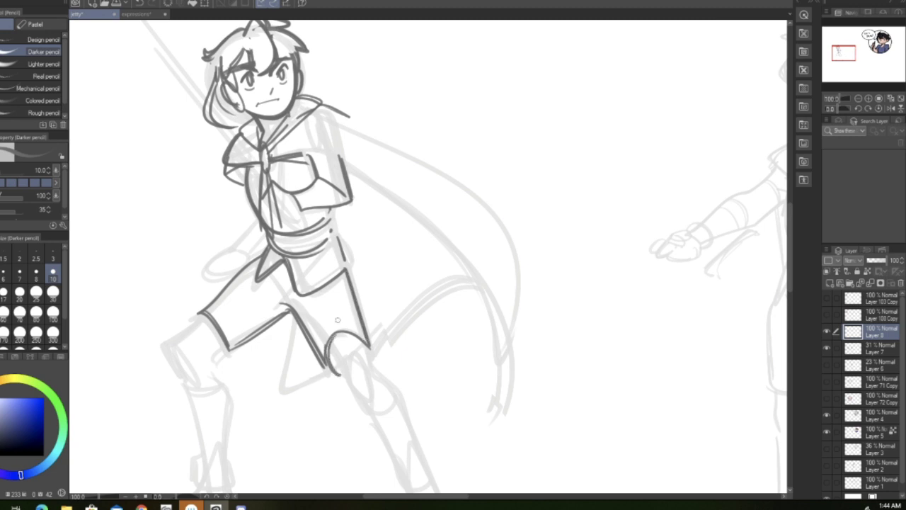
Step: Draw the bent front knee below the shorts cuff and both contours of the calf down to the ankle
mouse_move(204, 315)
left_mouse_down()
mouse_move(169, 342)
mouse_move(182, 373)
left_mouse_up()
left_click_drag(170, 341, 186, 371)
mouse_move(228, 343)
left_mouse_down()
mouse_move(214, 378)
mouse_move(228, 395)
left_mouse_up()
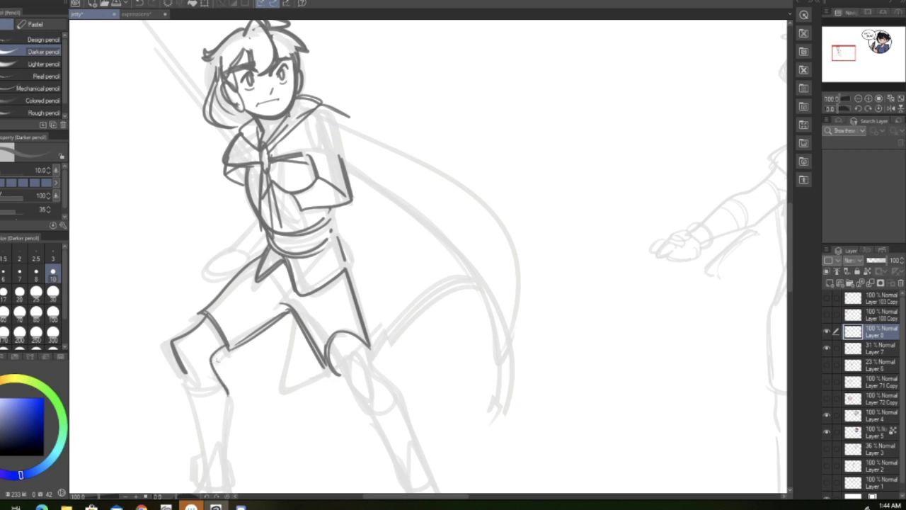
left_click_drag(846, 51, 846, 56)
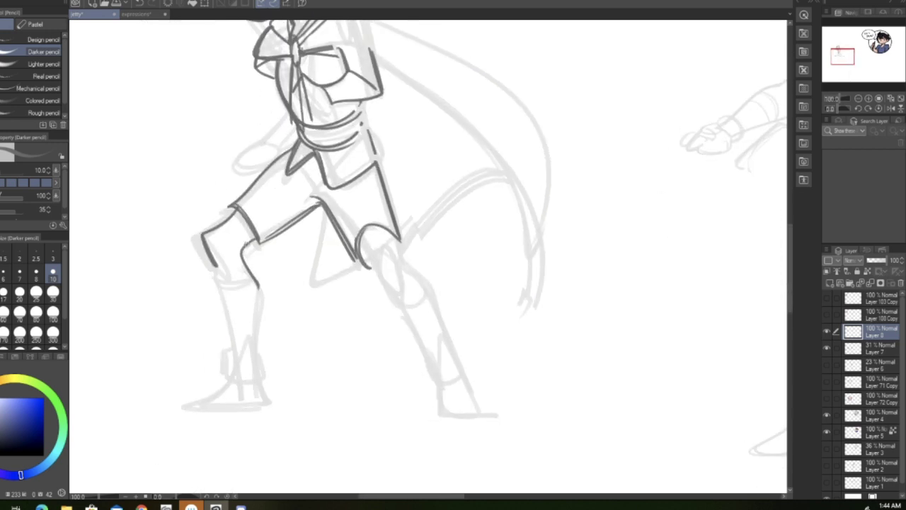
mouse_move(245, 243)
left_mouse_down()
mouse_move(258, 293)
mouse_move(254, 349)
left_mouse_up()
left_click_drag(216, 274, 234, 351)
left_click_drag(219, 282, 234, 354)
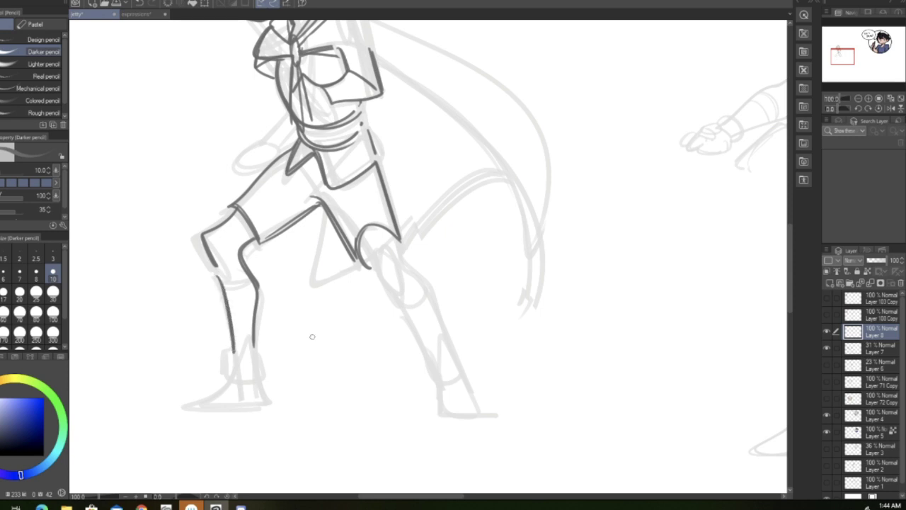
Step: Draw the extended rear leg's knee and calf contours, redoing the inner calf line
left_click_drag(367, 242, 384, 280)
mouse_move(398, 245)
left_mouse_down()
mouse_move(402, 259)
mouse_move(401, 247)
left_mouse_up()
left_click_drag(402, 259, 457, 353)
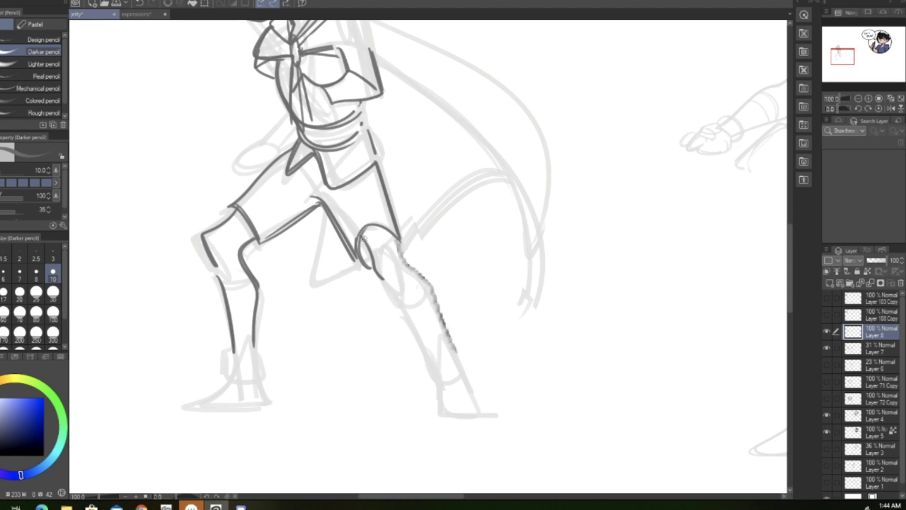
left_click_drag(390, 289, 437, 367)
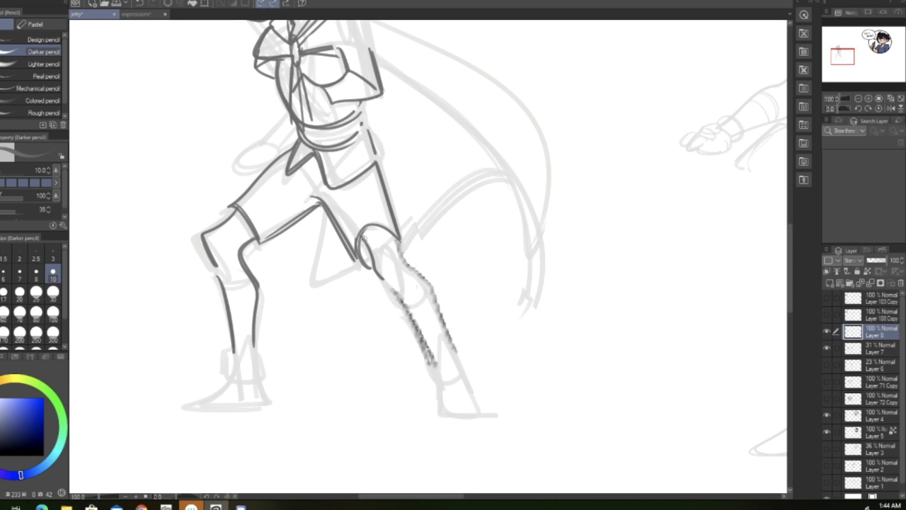
key("ctrl+z")
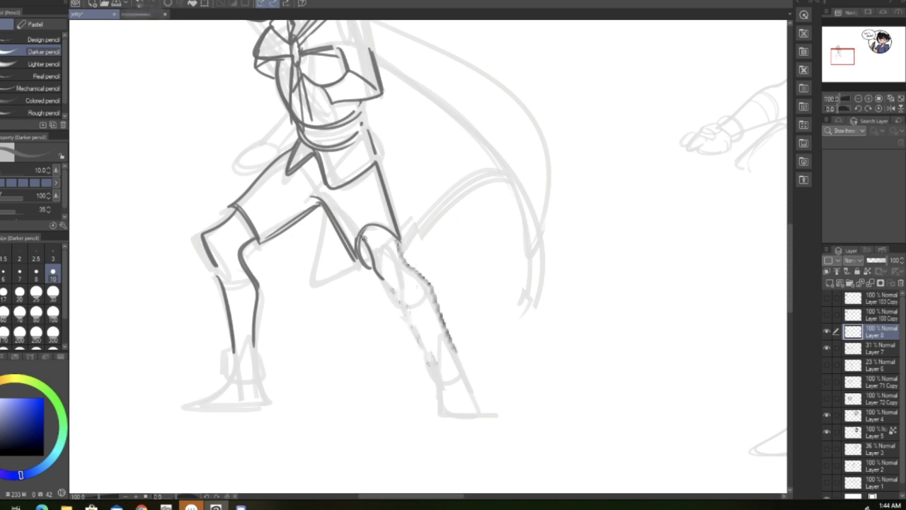
left_click_drag(393, 293, 438, 364)
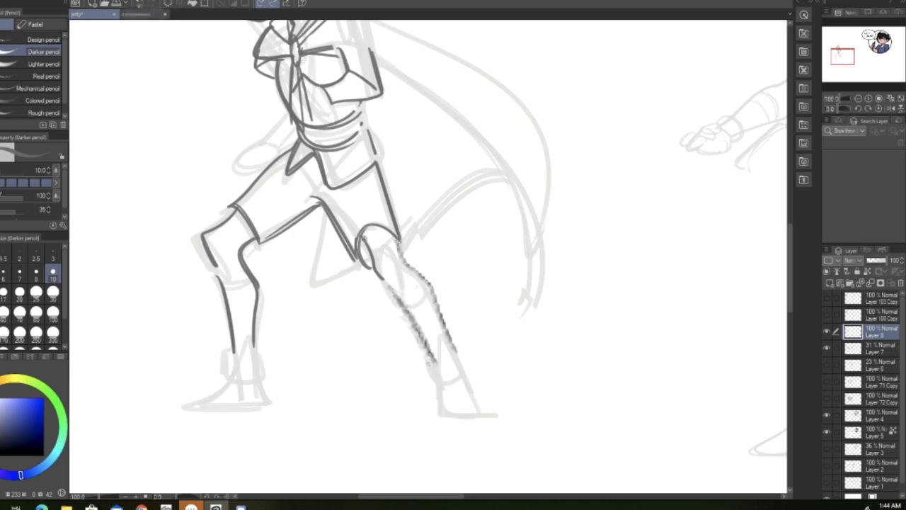
left_click_drag(252, 350, 261, 391)
left_click_drag(237, 361, 188, 400)
mouse_move(209, 402)
left_mouse_down()
mouse_move(224, 401)
mouse_move(193, 402)
left_mouse_up()
mouse_move(235, 366)
left_mouse_down()
mouse_move(208, 386)
mouse_move(227, 400)
mouse_move(256, 392)
left_mouse_up()
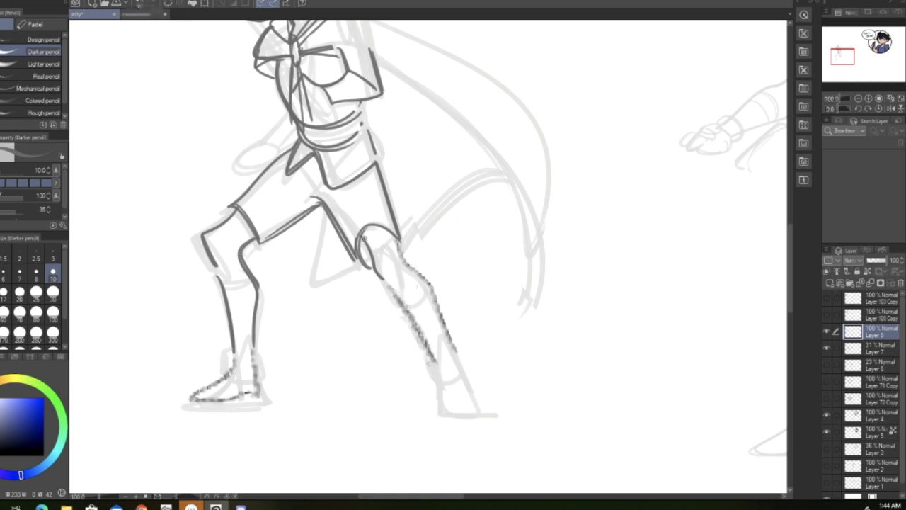
left_click(140, 3)
left_click(140, 4)
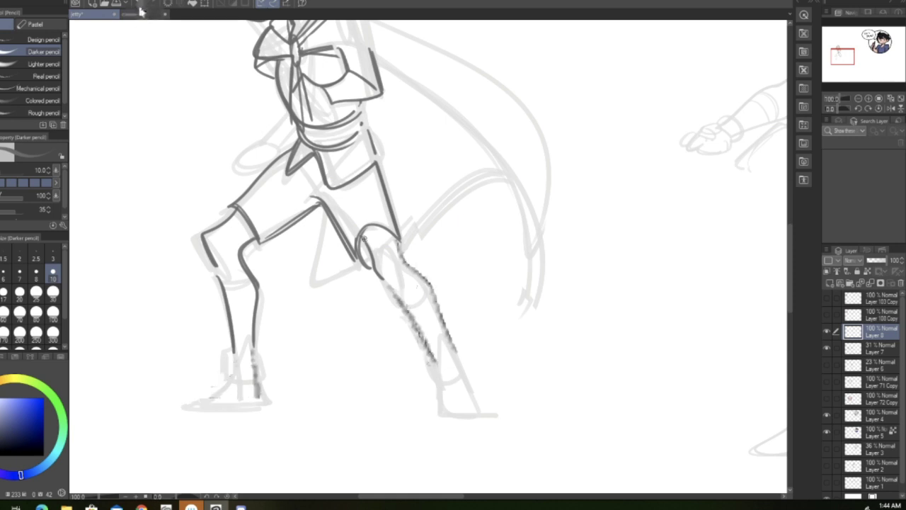
Step: Outline the front foot with a straight heel line, sloping instep, pointed toe and flat sole
mouse_move(248, 342)
left_mouse_down()
mouse_move(256, 373)
mouse_move(209, 391)
mouse_move(255, 400)
left_mouse_up()
left_click_drag(234, 365, 193, 397)
left_click_drag(192, 398, 254, 397)
Step: Outline the rear foot as a narrow wedge with a flat sole, continuing the calf lines through the ankle
mouse_move(432, 362)
left_mouse_down()
mouse_move(440, 405)
mouse_move(443, 391)
left_mouse_up()
mouse_move(442, 404)
left_mouse_down()
mouse_move(487, 407)
mouse_move(477, 409)
left_mouse_up()
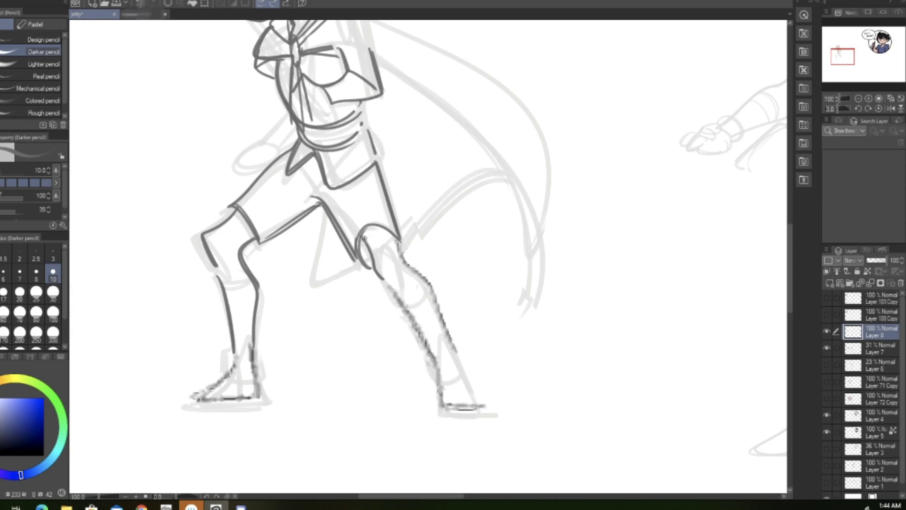
mouse_move(454, 352)
left_mouse_down()
mouse_move(483, 404)
mouse_move(476, 398)
left_mouse_up()
left_click_drag(438, 336, 437, 383)
mouse_move(443, 334)
left_mouse_down()
mouse_move(454, 355)
mouse_move(444, 406)
left_mouse_up()
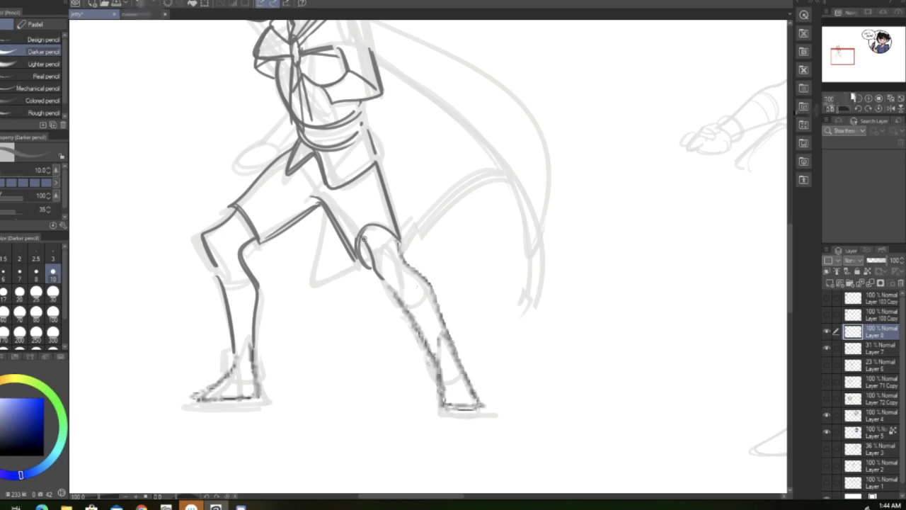
Step: Draw the lowered forearm and its hand resting beside the front hip
left_click(858, 99)
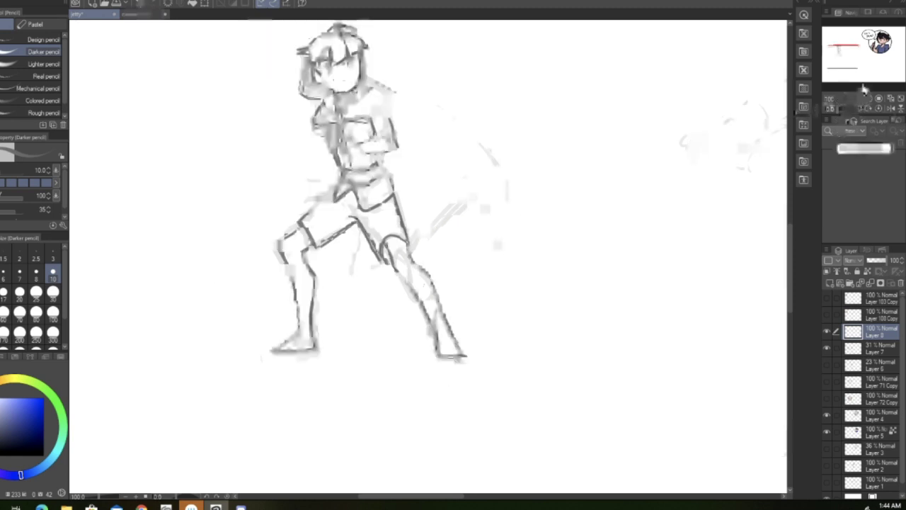
left_click(867, 101)
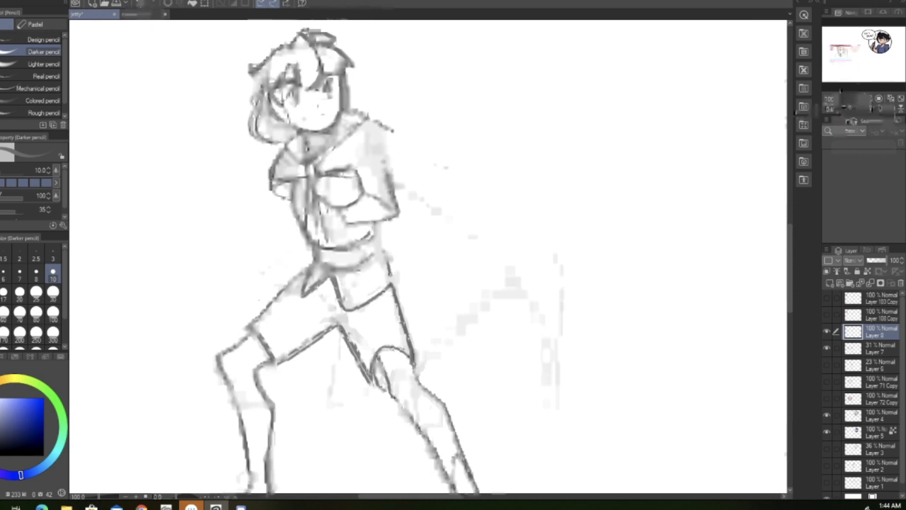
mouse_move(303, 236)
left_mouse_down()
mouse_move(278, 262)
mouse_move(296, 272)
mouse_move(310, 260)
mouse_move(255, 281)
mouse_move(260, 275)
mouse_move(290, 269)
mouse_move(257, 282)
mouse_move(246, 298)
mouse_move(249, 313)
mouse_move(259, 303)
mouse_move(252, 313)
left_mouse_up()
left_click_drag(264, 279, 260, 285)
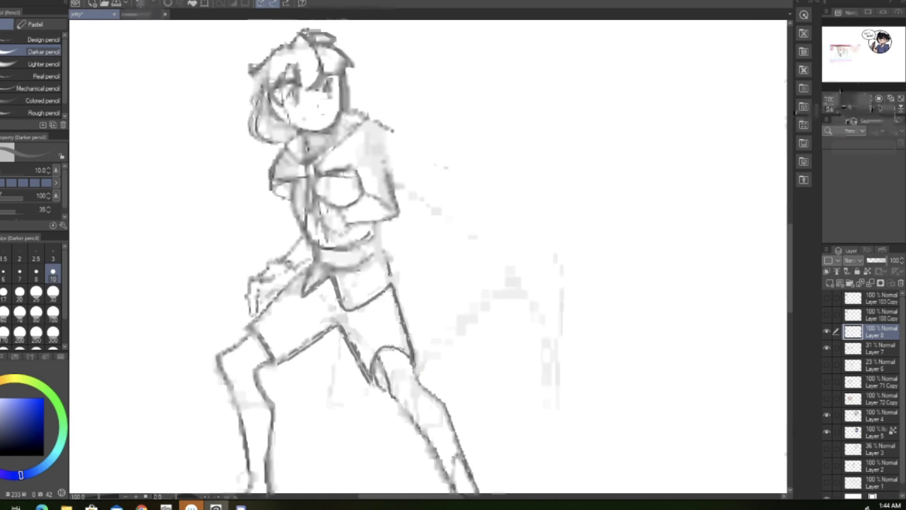
Step: Draw the bent arm's hand in front of the waist, refine its sleeve and add wrist lines to both arms
mouse_move(311, 211)
left_mouse_down()
mouse_move(341, 233)
mouse_move(350, 229)
left_mouse_up()
left_click_drag(298, 203, 319, 231)
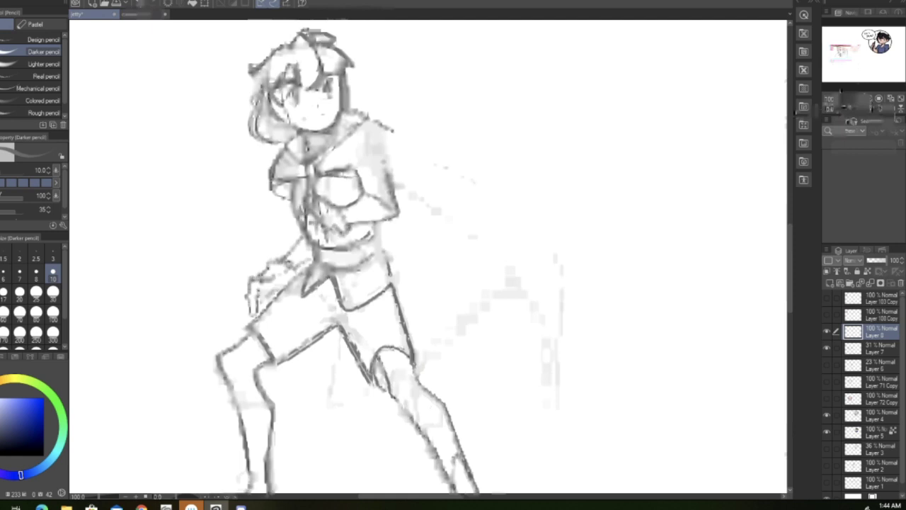
left_click_drag(359, 170, 365, 187)
left_click_drag(374, 130, 398, 214)
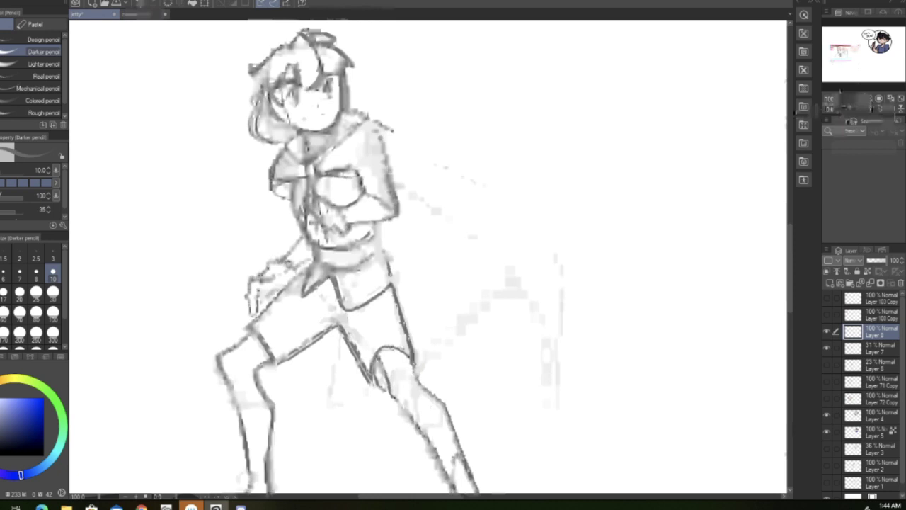
mouse_move(346, 204)
left_mouse_down()
mouse_move(357, 226)
mouse_move(341, 228)
left_mouse_up()
mouse_move(290, 249)
left_mouse_down()
mouse_move(304, 262)
mouse_move(299, 272)
left_mouse_up()
mouse_move(364, 195)
left_mouse_down()
mouse_move(382, 202)
mouse_move(378, 226)
mouse_move(379, 217)
left_mouse_up()
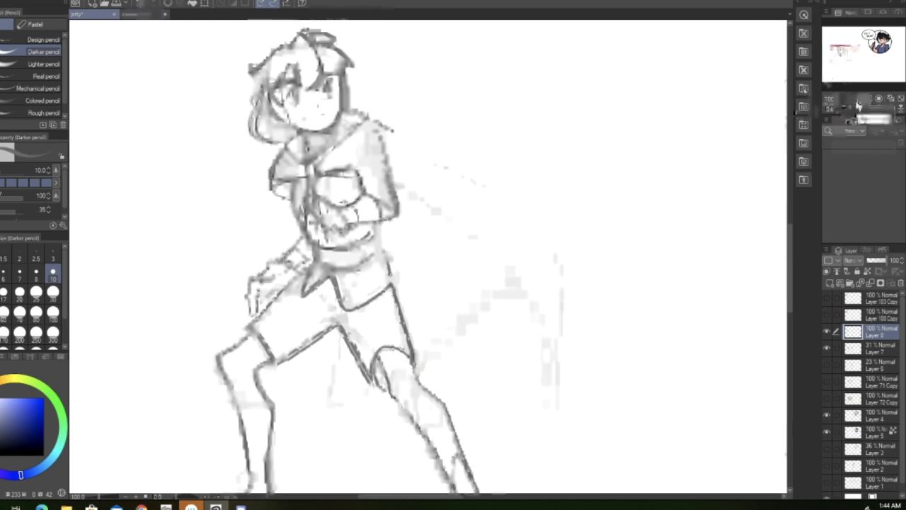
Step: Check the full figure's pose in a mirrored view and restore the normal orientation
left_click(857, 101)
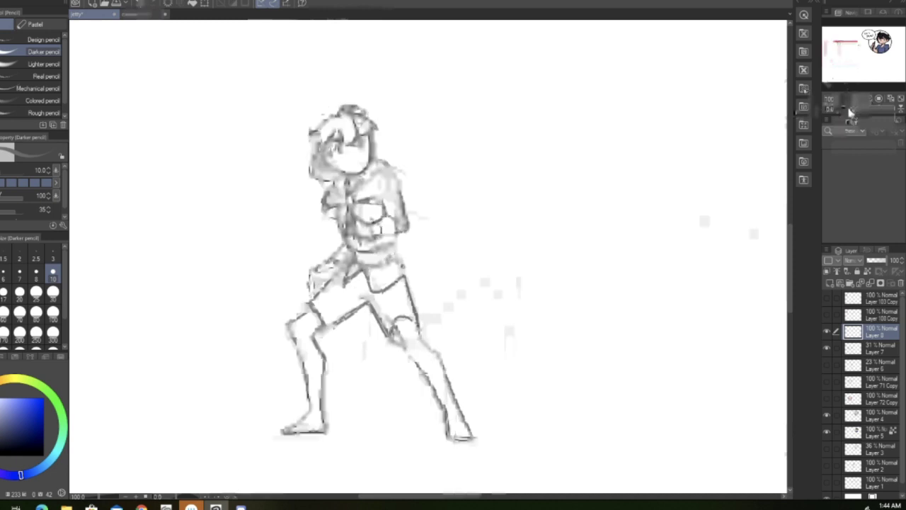
left_click(891, 111)
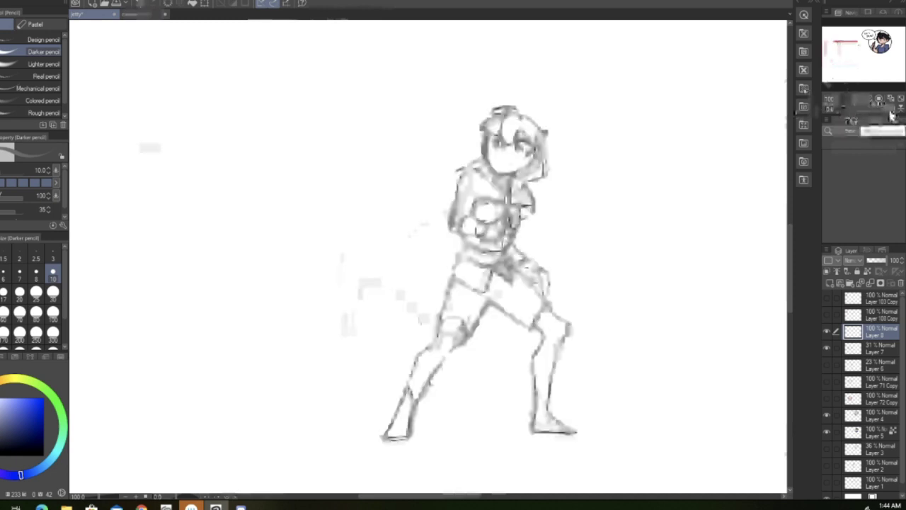
left_click(890, 111)
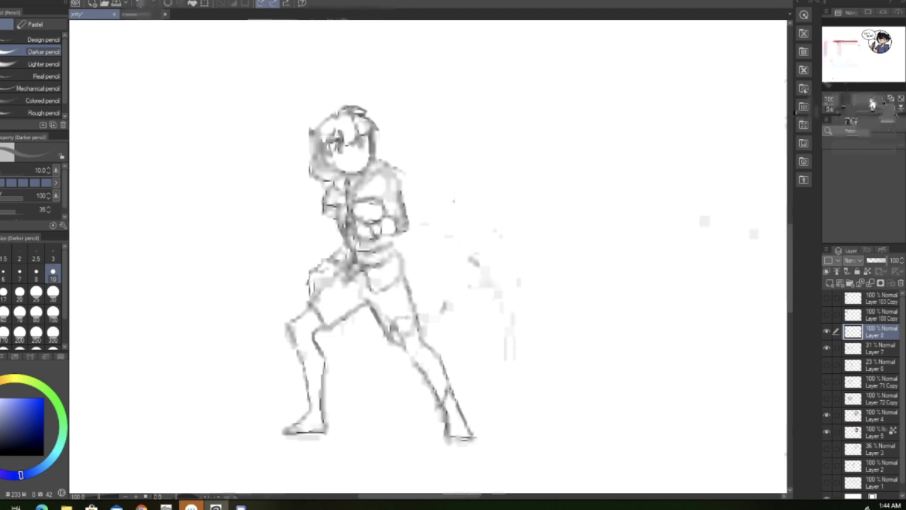
Step: Rotate the canvas to draw the billowing cape's outer curve, inner edge and curved hem, and reset the rotation
left_click(852, 102)
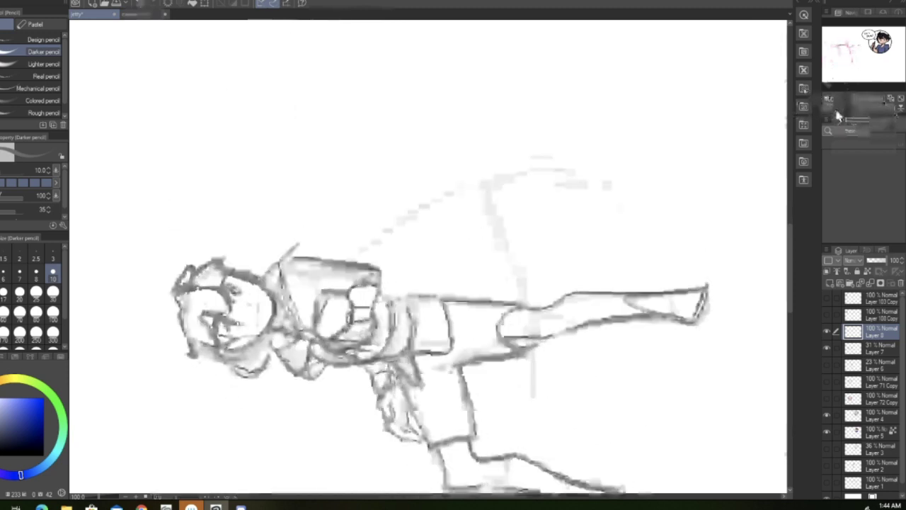
left_click_drag(347, 259, 476, 180)
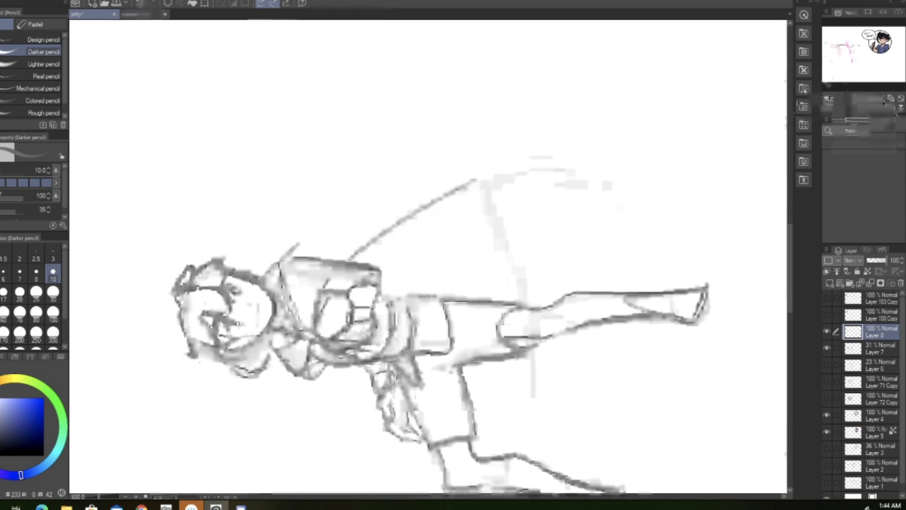
left_click_drag(331, 276, 453, 191)
mouse_move(286, 259)
left_mouse_down()
mouse_move(394, 169)
mouse_move(448, 140)
mouse_move(339, 202)
mouse_move(428, 145)
mouse_move(537, 154)
mouse_move(570, 178)
left_mouse_up()
mouse_move(350, 259)
left_mouse_down()
mouse_move(500, 173)
mouse_move(586, 183)
left_mouse_up()
left_click_drag(499, 173, 523, 293)
left_click_drag(490, 192, 521, 305)
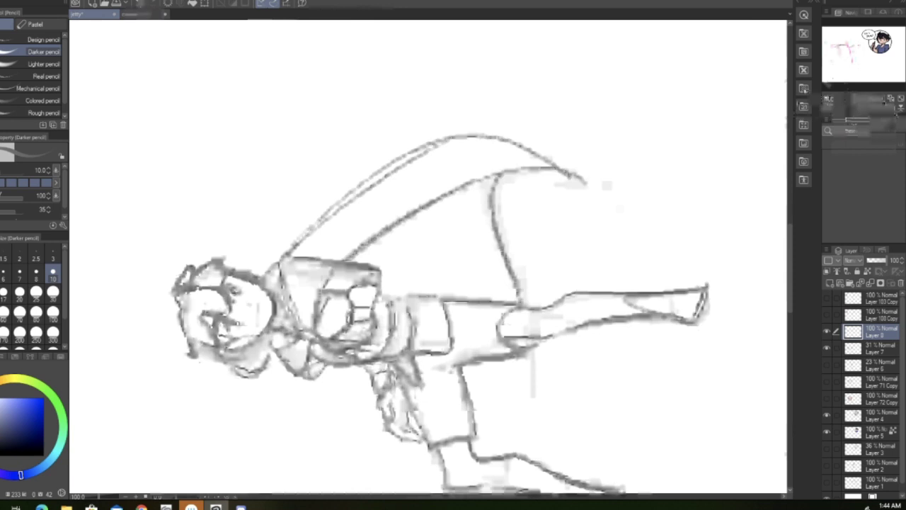
left_click(881, 109)
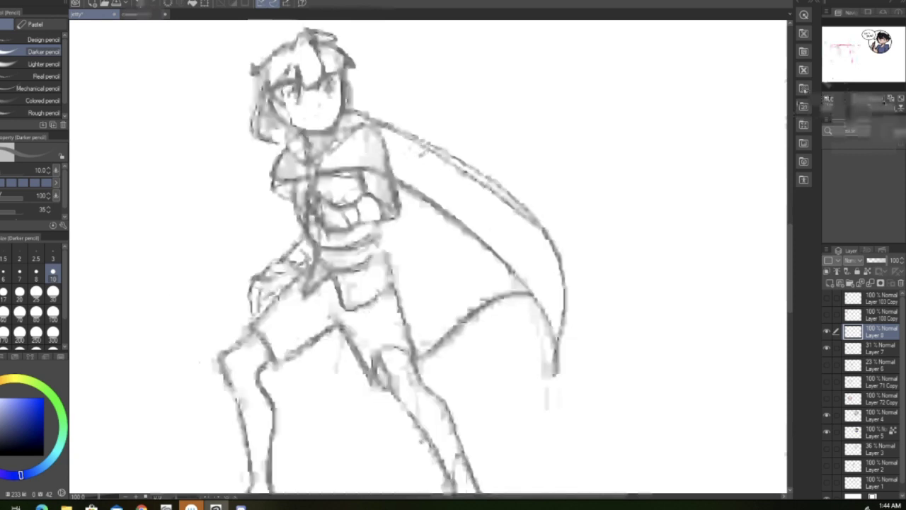
Step: Draw the pointed corner of the cape visible between the legs
mouse_move(345, 347)
left_mouse_down()
mouse_move(330, 404)
mouse_move(425, 355)
left_mouse_up()
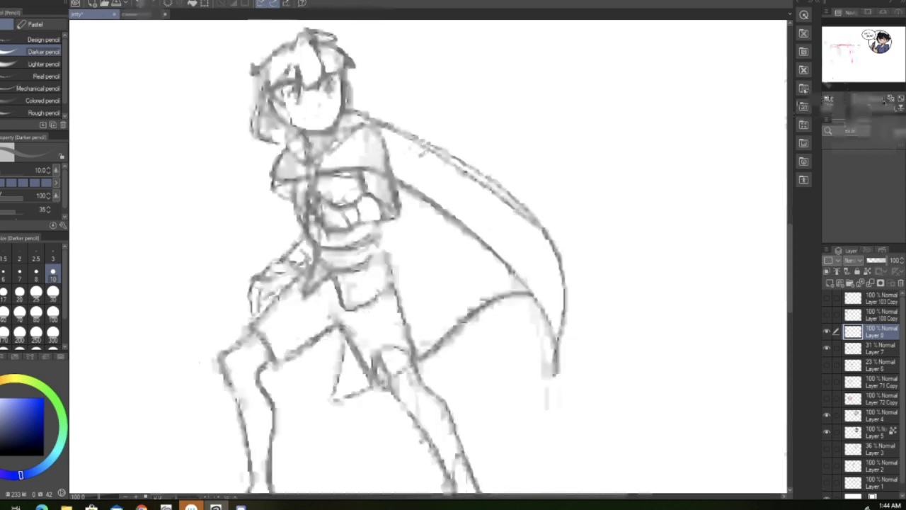
mouse_move(302, 277)
left_mouse_down()
mouse_move(247, 332)
mouse_move(227, 379)
left_mouse_up()
left_click_drag(845, 55, 847, 52)
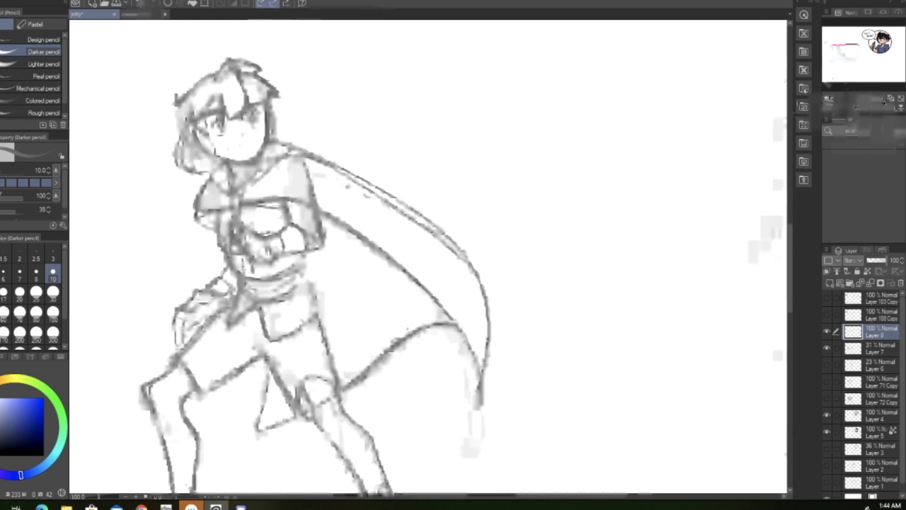
Step: Draw the ankle details and sole on the boots, and add boot-top lines across both shins of the caped character
left_click_drag(847, 52, 847, 50)
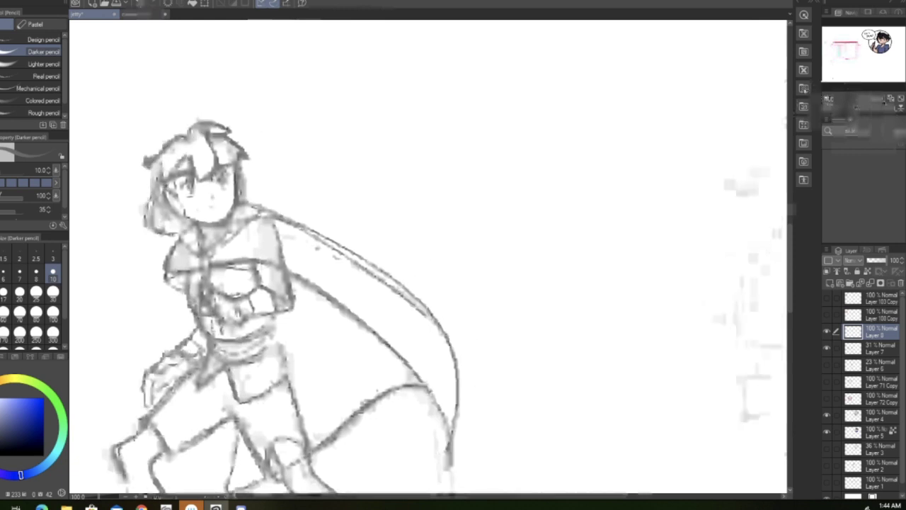
left_click_drag(847, 49, 844, 57)
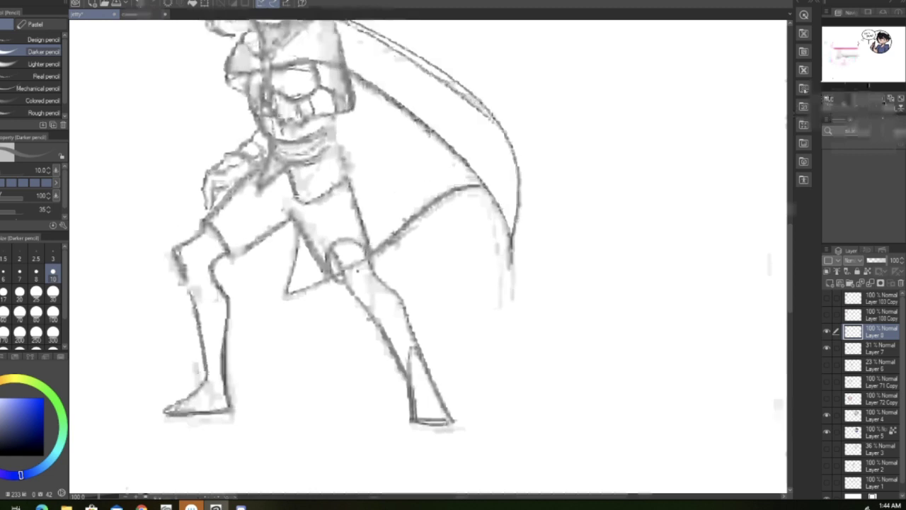
mouse_move(200, 353)
left_mouse_down()
mouse_move(222, 384)
mouse_move(202, 374)
mouse_move(221, 361)
mouse_move(229, 378)
left_mouse_up()
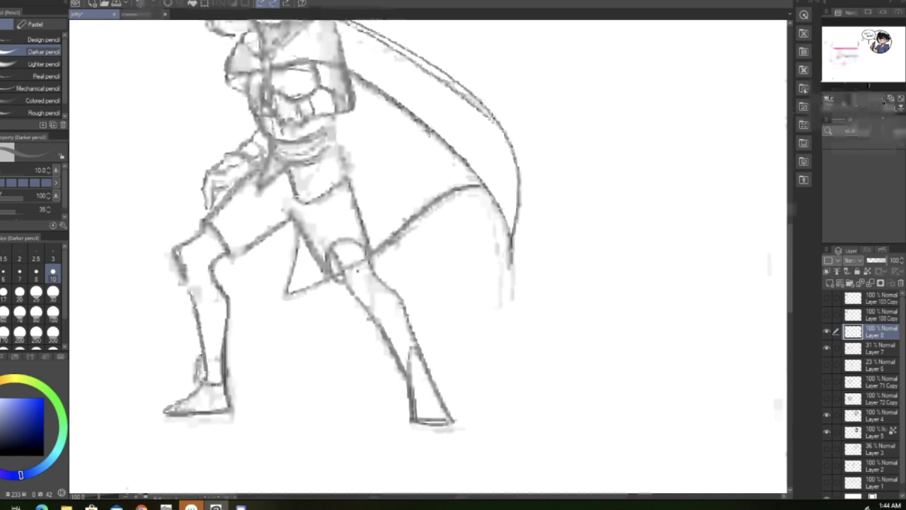
mouse_move(369, 313)
left_mouse_down()
mouse_move(412, 362)
mouse_move(401, 388)
mouse_move(435, 378)
left_mouse_up()
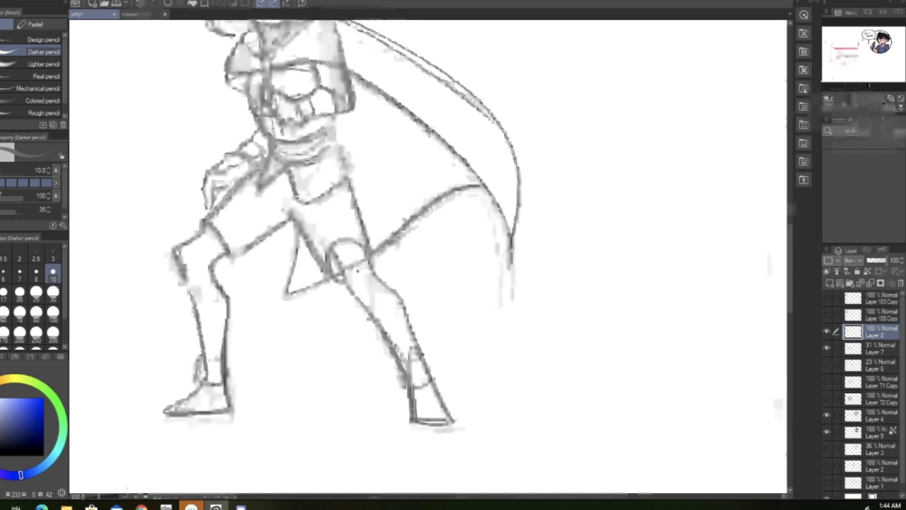
mouse_move(416, 409)
left_mouse_down()
mouse_move(432, 426)
mouse_move(456, 427)
left_mouse_up()
left_click_drag(422, 346, 436, 382)
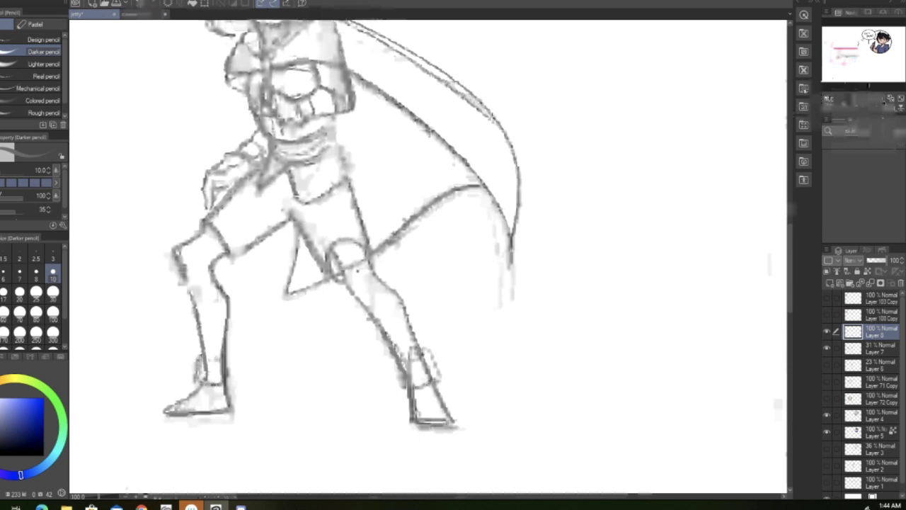
left_click_drag(197, 303, 224, 297)
mouse_move(367, 310)
left_mouse_down()
mouse_move(379, 316)
mouse_move(399, 300)
left_mouse_up()
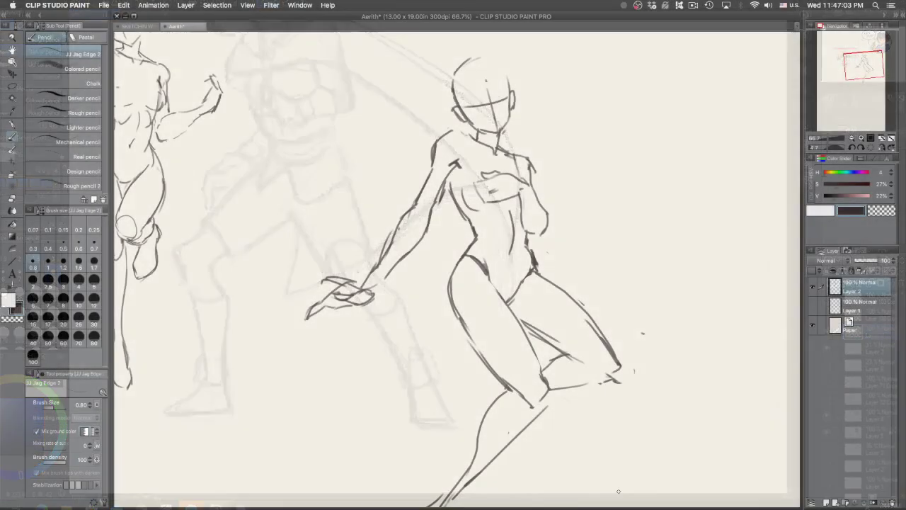
Step: Switch to the Aerith canvas and refine the extended lower leg of the right-hand figure
mouse_move(588, 341)
left_mouse_down()
mouse_move(681, 316)
mouse_move(698, 269)
left_mouse_up()
mouse_move(667, 343)
left_mouse_down()
mouse_move(649, 327)
mouse_move(639, 372)
left_mouse_up()
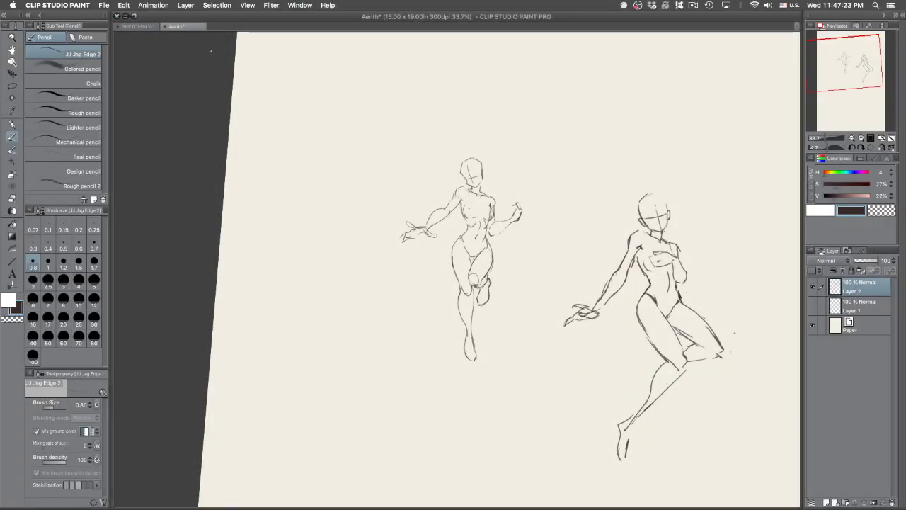
left_click_drag(626, 179, 624, 185)
key("Tab")
key("shift+Tab")
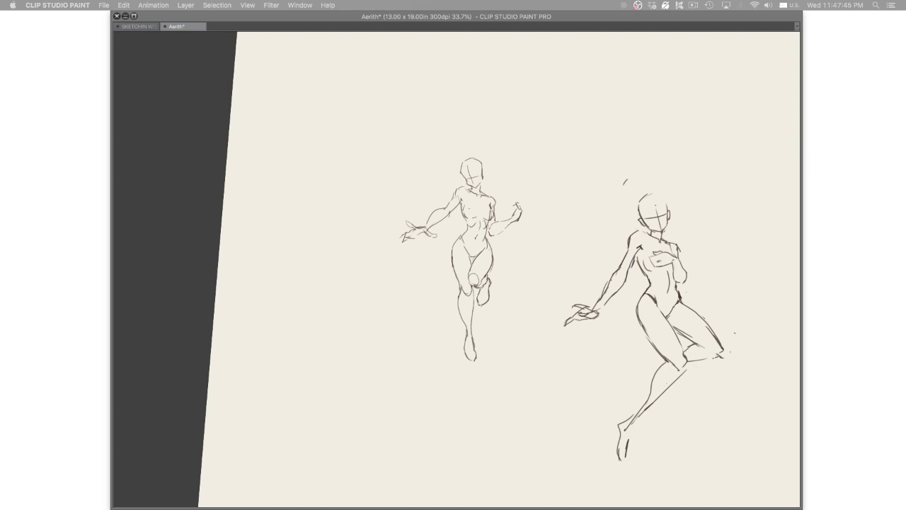
key("Tab")
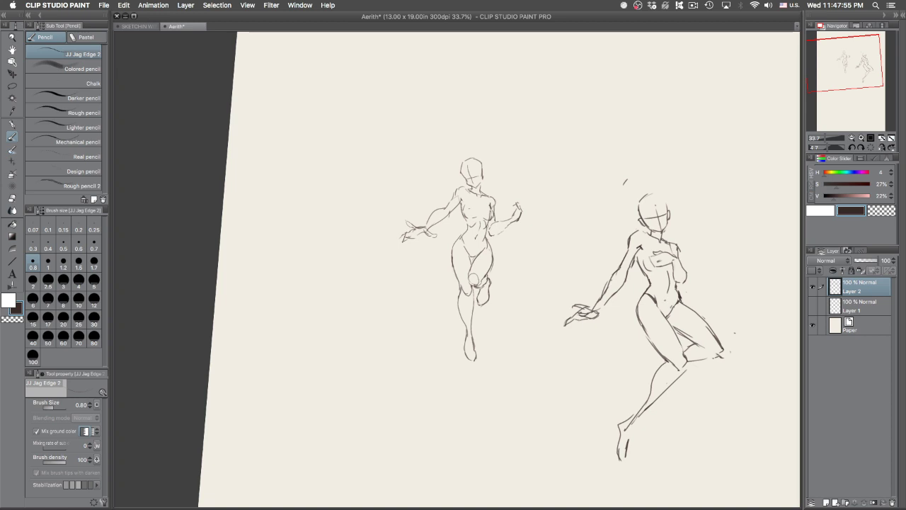
Step: Lasso the right-hand figure, scale it down to roughly match the figure beside it, and clear the selection
left_click_drag(656, 287, 622, 264)
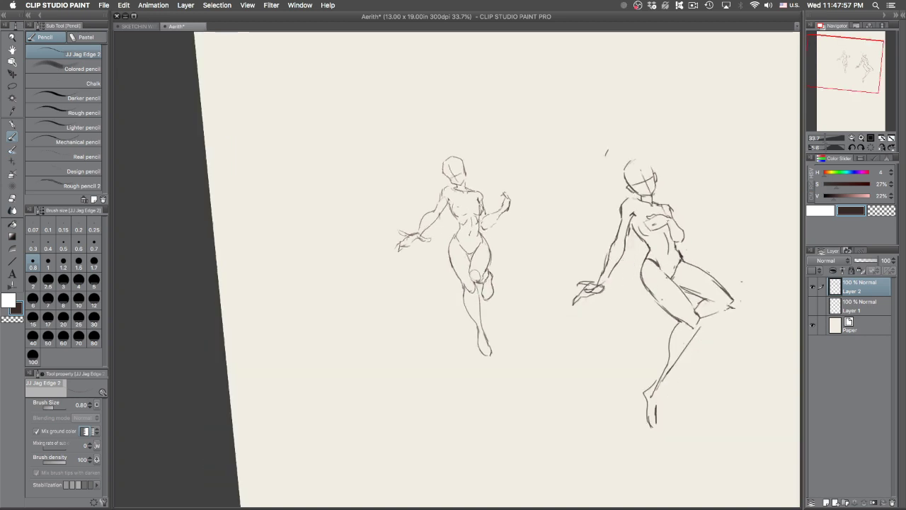
key("minus")
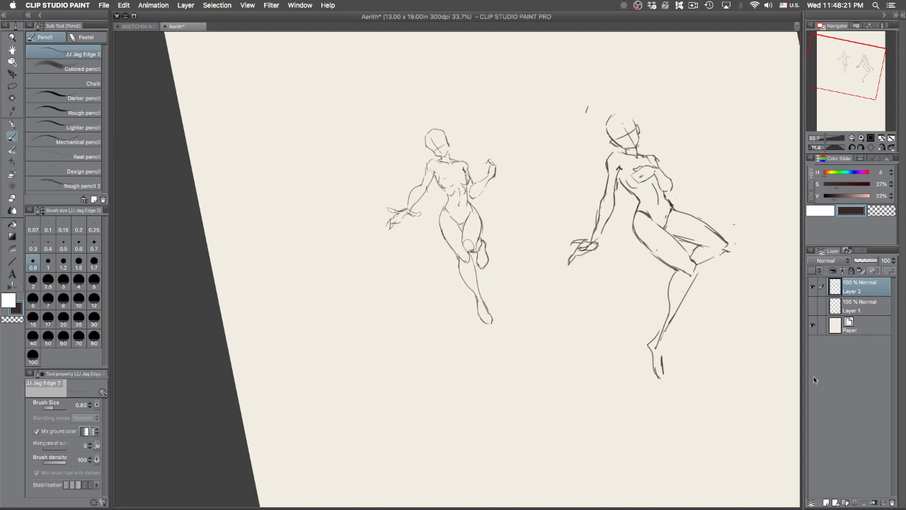
key("m")
mouse_move(581, 77)
left_mouse_down()
mouse_move(540, 205)
mouse_move(557, 317)
mouse_move(623, 406)
mouse_move(721, 362)
mouse_move(750, 273)
mouse_move(730, 158)
mouse_move(571, 79)
left_mouse_up()
key("super+t")
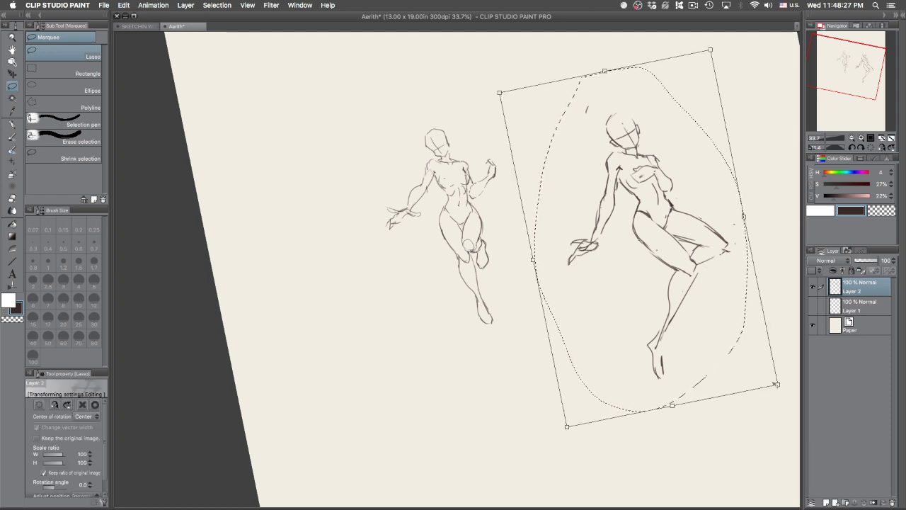
mouse_move(773, 379)
left_mouse_down()
mouse_move(684, 285)
mouse_move(711, 312)
mouse_move(691, 293)
left_mouse_up()
key("Return")
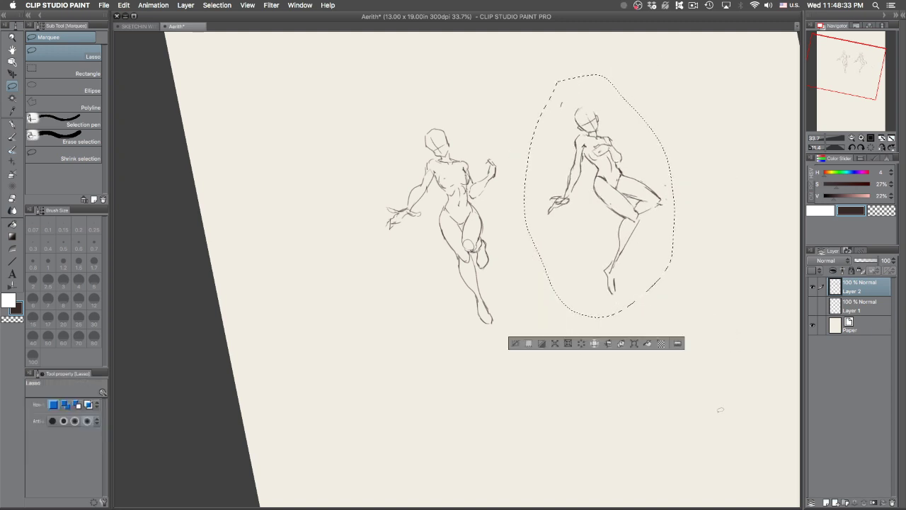
key("super+d")
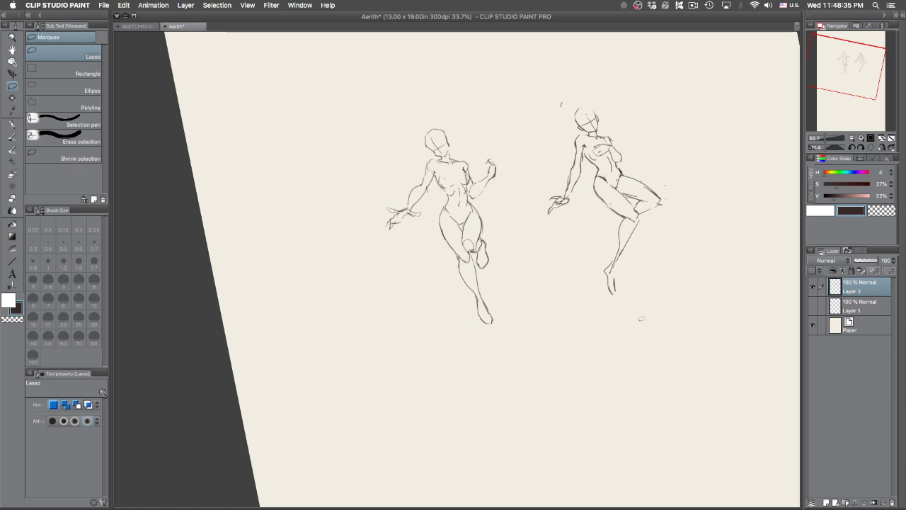
Step: Erase the rough foot on the right-hand figure's extended leg and redraw its ankle and foot contours
scroll(630, 247, "up", 3)
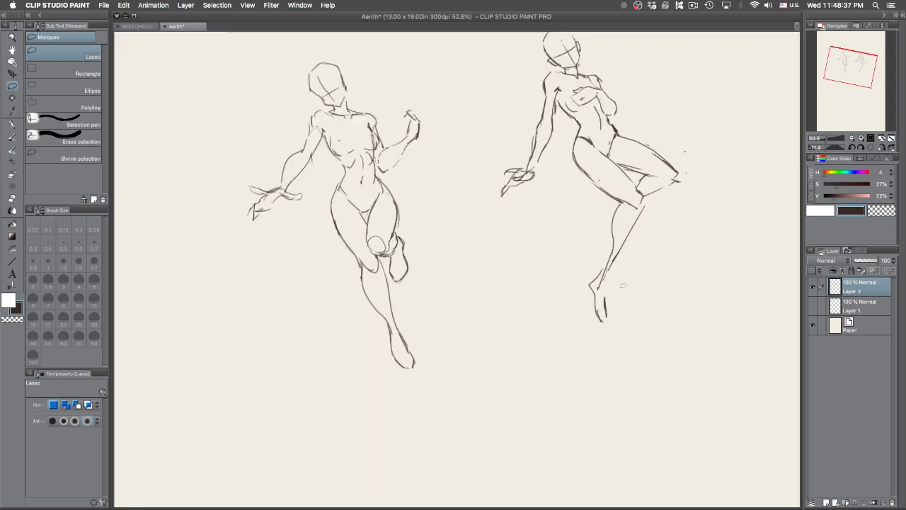
key("e")
mouse_move(603, 312)
left_mouse_down()
mouse_move(596, 323)
mouse_move(606, 256)
mouse_move(590, 290)
mouse_move(601, 319)
left_mouse_up()
key("p")
left_click_drag(615, 260, 606, 311)
left_click_drag(673, 227, 643, 344)
Step: Erase the stray marks near the right-hand figure's head and bent knee, and redraw the tip of that knee
key("e")
left_click_drag(552, 91, 539, 105)
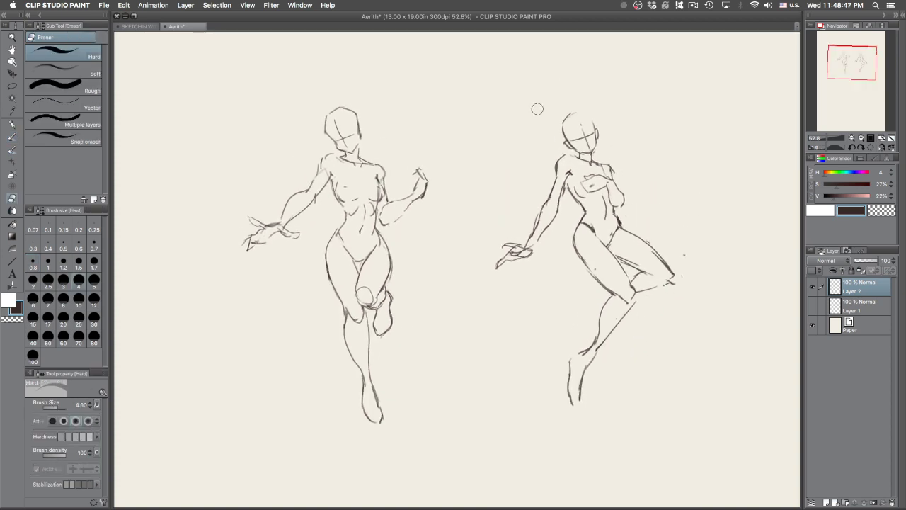
key("bracketleft")
key("Tab")
key("p")
left_click_drag(674, 275, 658, 283)
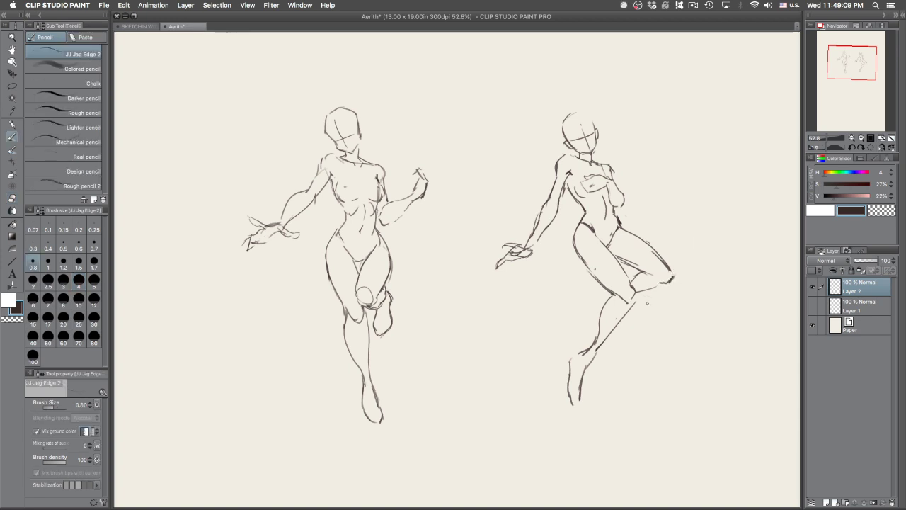
Step: Draw a long diagonal line above the two figures and letter LINE at its lower end
scroll(473, 176, "up", 5)
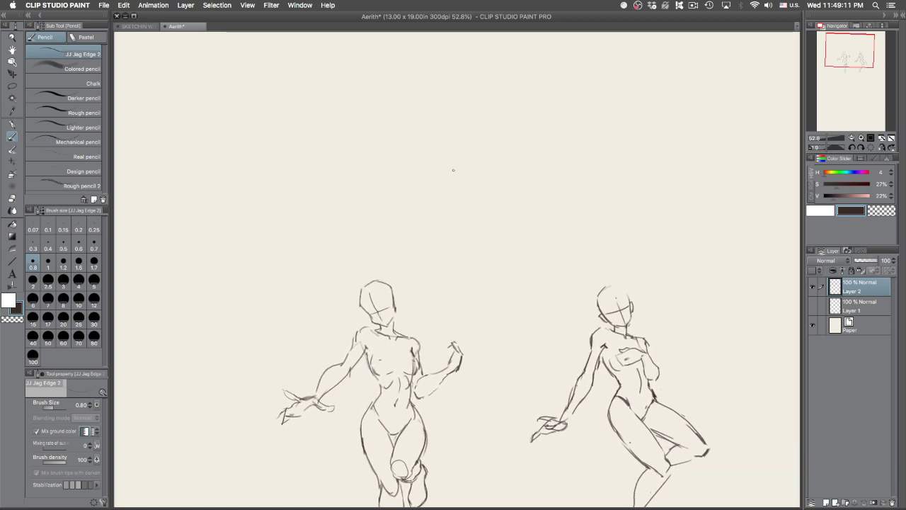
mouse_move(658, 196)
left_mouse_down()
mouse_move(602, 113)
mouse_move(473, 164)
mouse_move(648, 87)
left_mouse_up()
left_click_drag(322, 206, 351, 213)
left_click_drag(353, 200, 383, 197)
left_click_drag(373, 195, 380, 185)
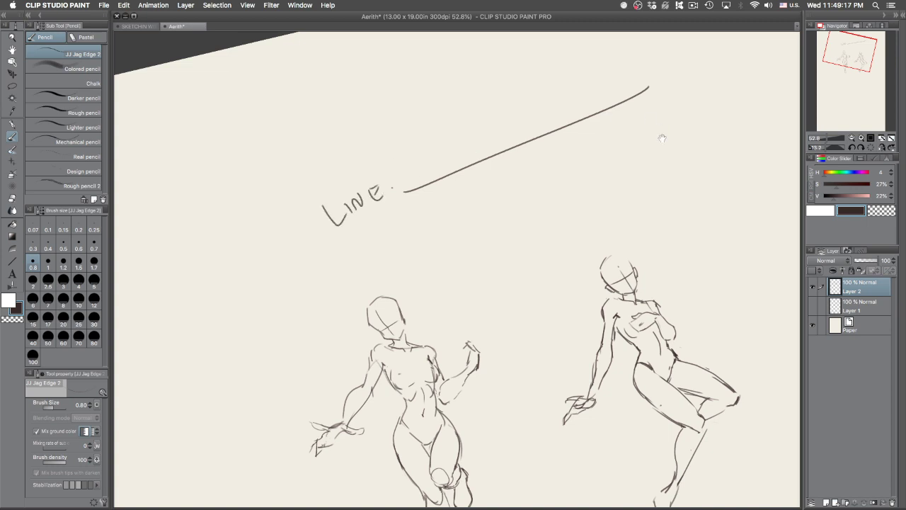
Step: Letter PAINT GANG at the upper end of the diagonal line
left_click_drag(658, 128, 599, 228)
mouse_move(614, 186)
left_mouse_down()
mouse_move(622, 160)
mouse_move(647, 165)
left_mouse_up()
left_click_drag(656, 161, 666, 146)
mouse_move(677, 140)
left_mouse_down()
mouse_move(679, 154)
mouse_move(684, 137)
mouse_move(711, 138)
left_mouse_up()
mouse_move(712, 140)
left_mouse_down()
mouse_move(717, 124)
mouse_move(722, 136)
left_mouse_up()
left_click_drag(723, 135, 742, 121)
left_click_drag(746, 111, 755, 123)
Step: Letter ARMY beneath LINE, then undo the extra vertical stroke above the label
left_click_drag(313, 330, 326, 322)
mouse_move(327, 325)
left_mouse_down()
mouse_move(330, 311)
mouse_move(340, 322)
left_mouse_up()
mouse_move(340, 319)
left_mouse_down()
mouse_move(342, 308)
mouse_move(358, 308)
left_mouse_up()
left_click_drag(363, 299, 360, 317)
left_click_drag(647, 238, 667, 269)
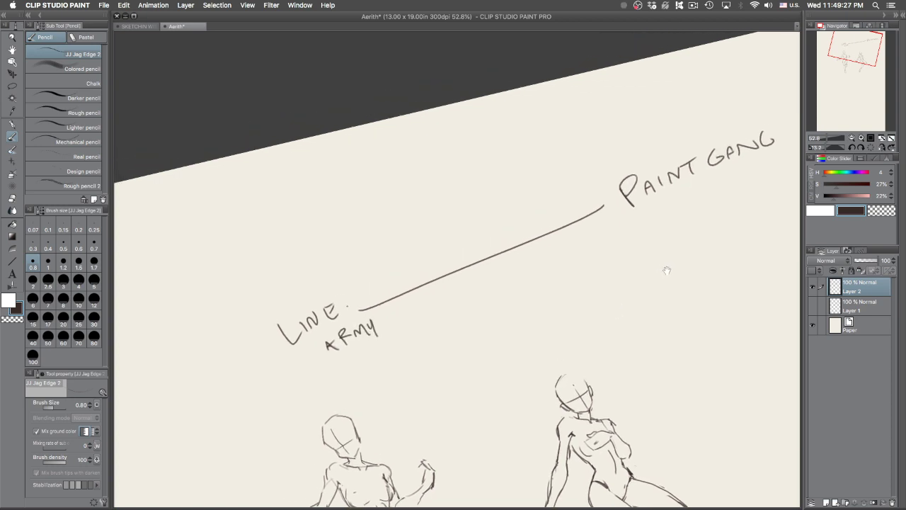
left_click_drag(305, 250, 312, 283)
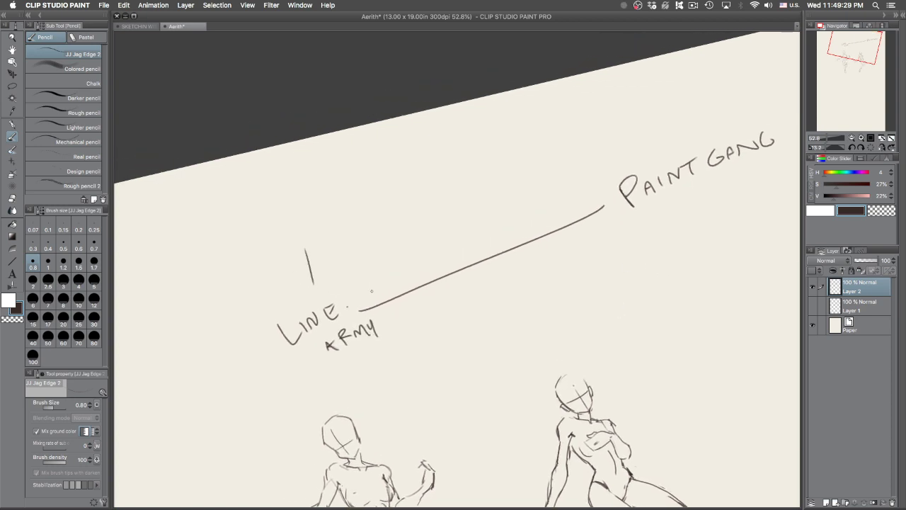
key("super+z")
Step: Scribble a hatched wedge along the diagonal line, widest beside LINE ARMY and tapering to a point at PAINT GANG
mouse_move(360, 307)
left_mouse_down()
mouse_move(424, 286)
mouse_move(402, 279)
mouse_move(446, 281)
mouse_move(455, 268)
mouse_move(529, 242)
left_mouse_up()
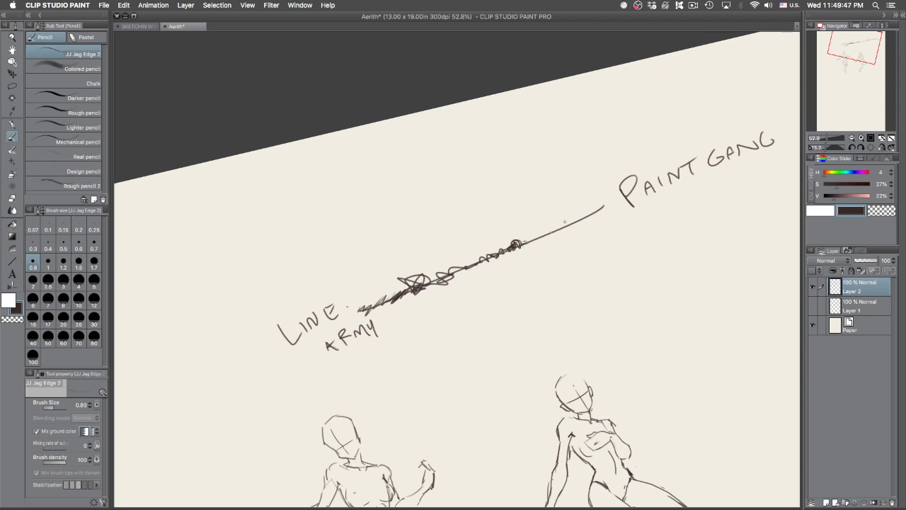
mouse_move(370, 291)
left_mouse_down()
mouse_move(360, 309)
mouse_move(382, 287)
left_mouse_up()
mouse_move(362, 283)
left_mouse_down()
mouse_move(364, 274)
mouse_move(506, 245)
left_mouse_up()
mouse_move(367, 272)
left_mouse_down()
mouse_move(383, 271)
mouse_move(366, 304)
mouse_move(383, 276)
mouse_move(396, 297)
mouse_move(440, 290)
mouse_move(499, 249)
mouse_move(386, 315)
mouse_move(439, 258)
mouse_move(464, 263)
mouse_move(490, 251)
mouse_move(453, 282)
mouse_move(495, 250)
mouse_move(446, 296)
mouse_move(495, 252)
mouse_move(467, 276)
mouse_move(589, 211)
mouse_move(567, 225)
mouse_move(581, 216)
left_mouse_up()
left_click_drag(457, 254, 585, 214)
left_click_drag(477, 269, 576, 217)
mouse_move(527, 241)
left_mouse_down()
mouse_move(583, 216)
mouse_move(556, 225)
left_mouse_up()
left_click_drag(457, 253, 501, 236)
left_click_drag(374, 272, 511, 228)
left_click_drag(383, 266, 579, 213)
left_click_drag(536, 238, 429, 319)
mouse_move(354, 277)
left_mouse_down()
mouse_move(401, 356)
mouse_move(485, 284)
left_mouse_up()
left_click_drag(396, 345, 508, 250)
left_click_drag(401, 327, 483, 268)
left_click_drag(391, 332, 480, 266)
left_click_drag(403, 318, 476, 266)
left_click_drag(355, 277, 390, 327)
mouse_move(374, 281)
left_mouse_down()
mouse_move(396, 333)
mouse_move(403, 330)
left_mouse_up()
mouse_move(384, 286)
left_mouse_down()
mouse_move(412, 331)
mouse_move(419, 329)
left_mouse_up()
mouse_move(399, 278)
left_mouse_down()
mouse_move(424, 314)
mouse_move(435, 316)
left_mouse_up()
mouse_move(416, 264)
left_mouse_down()
mouse_move(440, 310)
mouse_move(447, 300)
left_mouse_up()
left_click_drag(439, 265, 457, 304)
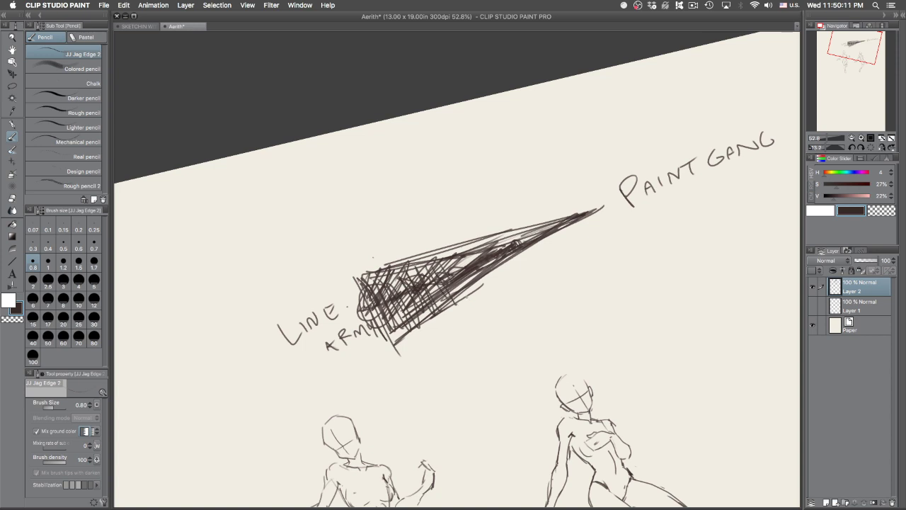
Step: Draw and hatch an opposing wedge that is widest at PAINT GANG and narrows toward the middle of the line
left_click_drag(601, 188, 620, 228)
left_click_drag(586, 168, 617, 245)
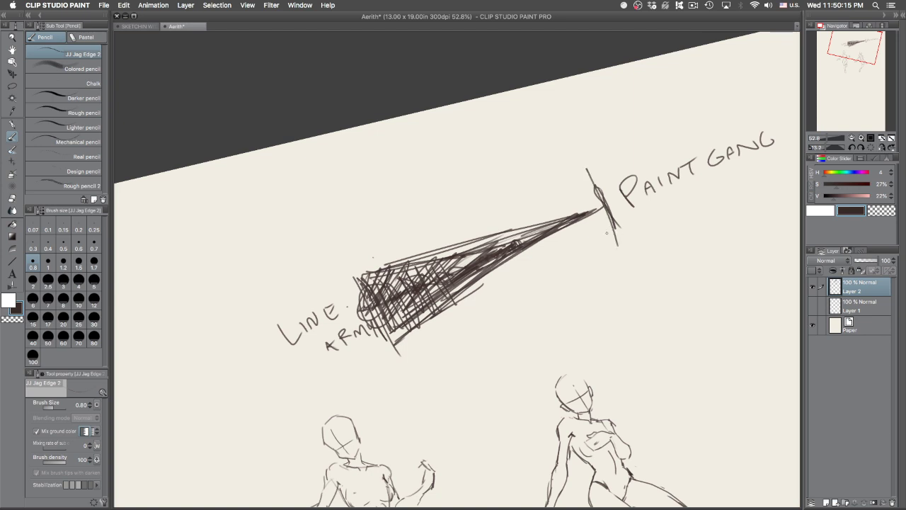
left_click_drag(551, 243, 464, 259)
left_click_drag(579, 232, 530, 248)
left_click_drag(640, 238, 467, 265)
left_click_drag(579, 177, 475, 259)
left_click_drag(589, 174, 592, 233)
mouse_move(603, 181)
left_mouse_down()
mouse_move(605, 246)
mouse_move(585, 217)
left_mouse_up()
left_click_drag(592, 216, 593, 246)
left_click_drag(579, 180, 584, 257)
mouse_move(573, 187)
left_mouse_down()
mouse_move(578, 253)
mouse_move(569, 247)
left_mouse_up()
left_click_drag(561, 198, 564, 254)
mouse_move(546, 199)
left_mouse_down()
mouse_move(539, 262)
mouse_move(524, 259)
left_mouse_up()
mouse_move(521, 205)
left_mouse_down()
mouse_move(514, 263)
mouse_move(510, 245)
left_mouse_up()
left_click_drag(503, 224, 483, 256)
Step: Circle the PAINT GANG label and darken the wide end of the wedge beside it
mouse_move(697, 126)
left_mouse_down()
mouse_move(703, 192)
mouse_move(752, 109)
left_mouse_up()
mouse_move(354, 279)
left_mouse_down()
mouse_move(290, 353)
mouse_move(375, 340)
left_mouse_up()
key("ctrl+z")
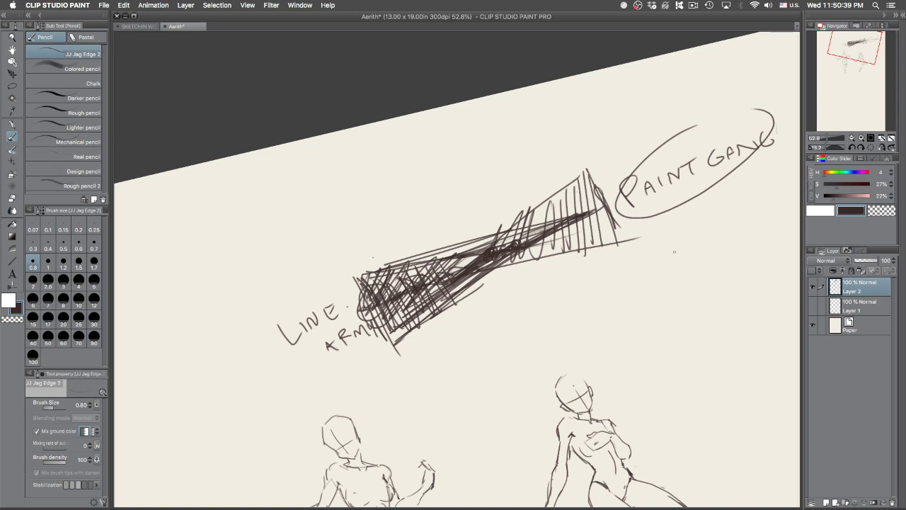
left_click_drag(590, 172, 619, 234)
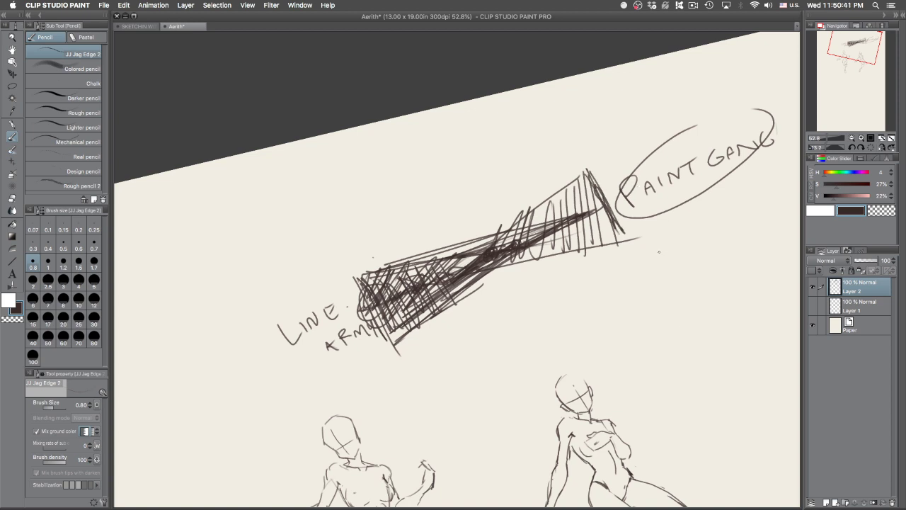
Step: Draw two curved arrows in opposite directions between the labels and a double divider line down to the diagram's middle
mouse_move(300, 292)
left_mouse_down()
mouse_move(604, 136)
mouse_move(622, 147)
mouse_move(597, 138)
left_mouse_up()
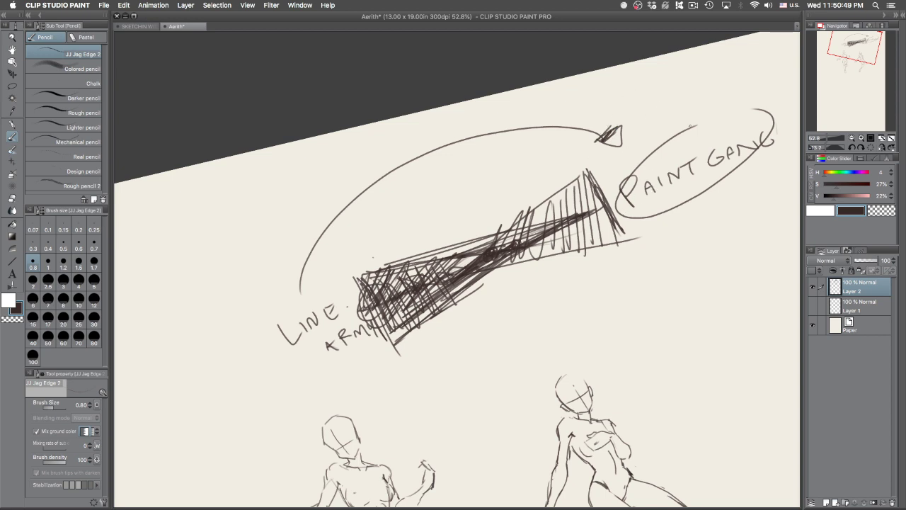
mouse_move(672, 131)
left_mouse_down()
mouse_move(576, 94)
mouse_move(317, 282)
mouse_move(331, 268)
left_mouse_up()
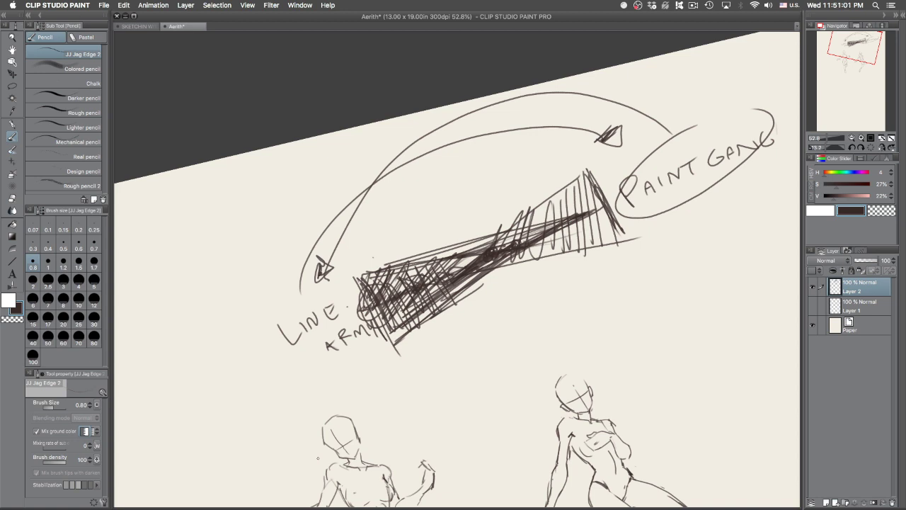
left_click_drag(341, 183, 488, 228)
key("super+z")
mouse_move(453, 136)
left_mouse_down()
mouse_move(496, 244)
mouse_move(484, 238)
left_mouse_up()
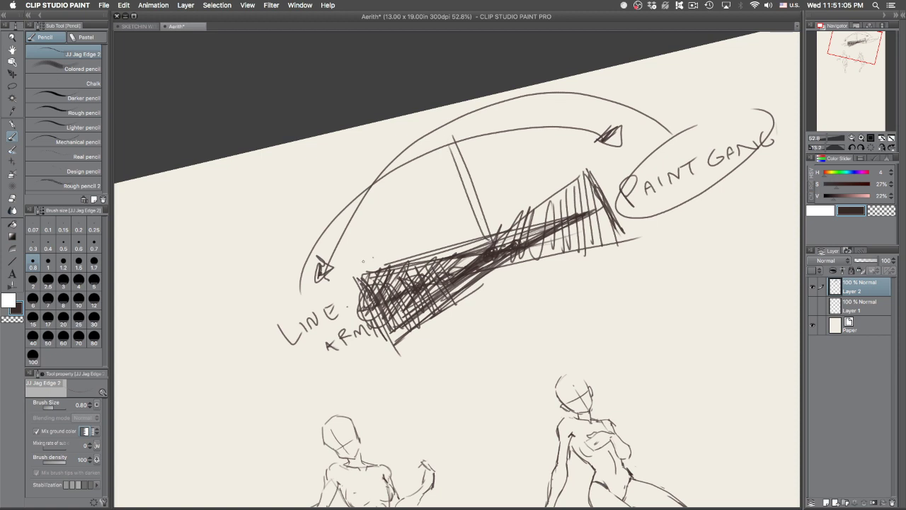
Step: Hatch across both wedges to merge them into one evenly wide dark band between the two labels
left_click_drag(353, 265, 545, 196)
left_click_drag(399, 339, 614, 237)
left_click_drag(414, 341, 594, 253)
mouse_move(586, 168)
left_mouse_down()
mouse_move(359, 288)
mouse_move(534, 279)
mouse_move(501, 291)
left_mouse_up()
mouse_move(554, 174)
left_mouse_down()
mouse_move(543, 194)
mouse_move(467, 249)
left_mouse_up()
left_click_drag(492, 202, 412, 327)
left_click_drag(475, 218, 371, 353)
left_click_drag(519, 196, 423, 342)
left_click_drag(503, 259, 423, 342)
left_click_drag(542, 235, 461, 335)
left_click_drag(577, 225, 483, 310)
left_click_drag(570, 235, 512, 293)
left_click_drag(598, 228, 509, 303)
left_click_drag(578, 238, 507, 286)
left_click_drag(529, 261, 464, 309)
Step: Letter a large phrase with an exclamation mark diagonally below the hatched band
mouse_move(453, 365)
left_mouse_down()
mouse_move(445, 398)
mouse_move(471, 397)
left_mouse_up()
mouse_move(473, 350)
left_mouse_down()
mouse_move(491, 322)
mouse_move(518, 343)
left_mouse_up()
left_click_drag(527, 297, 544, 361)
mouse_move(518, 334)
left_mouse_down()
mouse_move(570, 340)
mouse_move(610, 290)
left_mouse_up()
mouse_move(574, 319)
left_mouse_down()
mouse_move(617, 269)
mouse_move(607, 262)
left_mouse_up()
mouse_move(634, 263)
left_mouse_down()
mouse_move(672, 279)
mouse_move(661, 302)
left_mouse_up()
mouse_move(674, 292)
left_mouse_down()
mouse_move(701, 256)
mouse_move(726, 285)
left_mouse_up()
mouse_move(721, 269)
left_mouse_down()
mouse_move(752, 221)
mouse_move(729, 297)
left_mouse_up()
left_click_drag(765, 193, 793, 256)
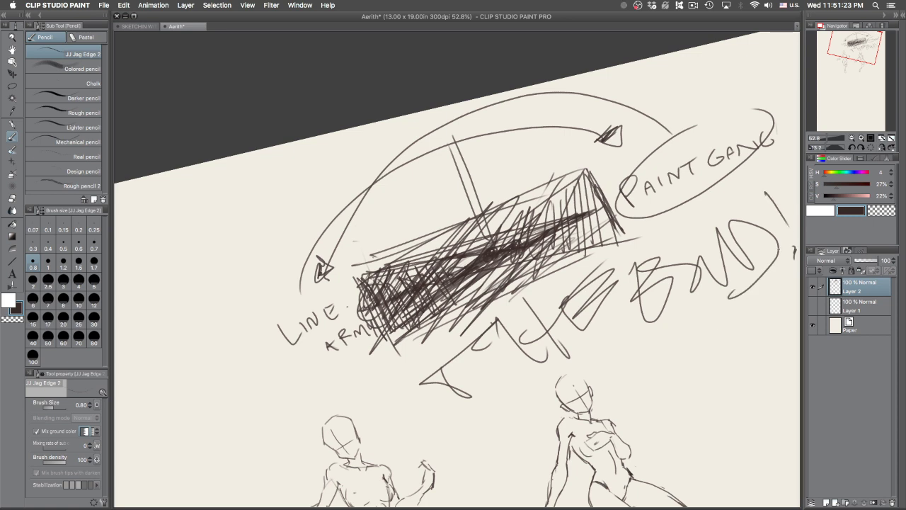
Step: Undo the large lettering, arrows, label circle, paint-side wedge and the latest hatching strokes
key("super+z")
key("super+z")
key("super+z")
key("super+z")
key("super+z")
key("super+z")
key("super+z")
key("super+z")
key("super+z")
key("super+z")
key("super+z")
key("super+z")
key("super+z")
key("super+z")
key("super+z")
key("super+z")
key("super+z")
key("super+z")
key("super+z")
key("super+z")
key("super+z")
key("super+z")
key("super+z")
key("super+z")
key("super+z")
key("super+z")
key("super+z")
key("super+z")
key("super+z")
key("super+z")
key("super+z")
key("super+z")
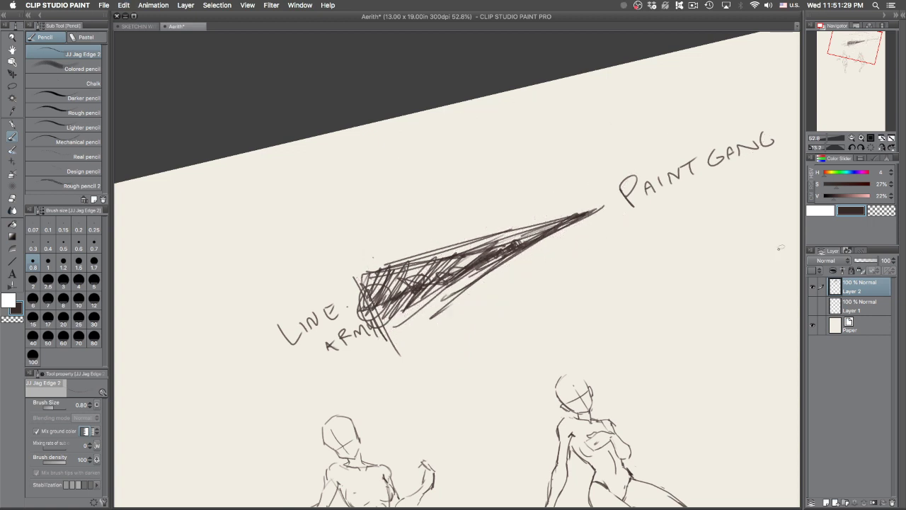
Step: Lasso the remaining LINE ARMY and PAINT GANG diagram, delete it, clear the selection and return to the pencil
key("m")
mouse_move(294, 212)
left_mouse_down()
mouse_move(215, 292)
mouse_move(524, 327)
mouse_move(793, 160)
mouse_move(509, 141)
mouse_move(290, 213)
left_mouse_up()
key("Delete")
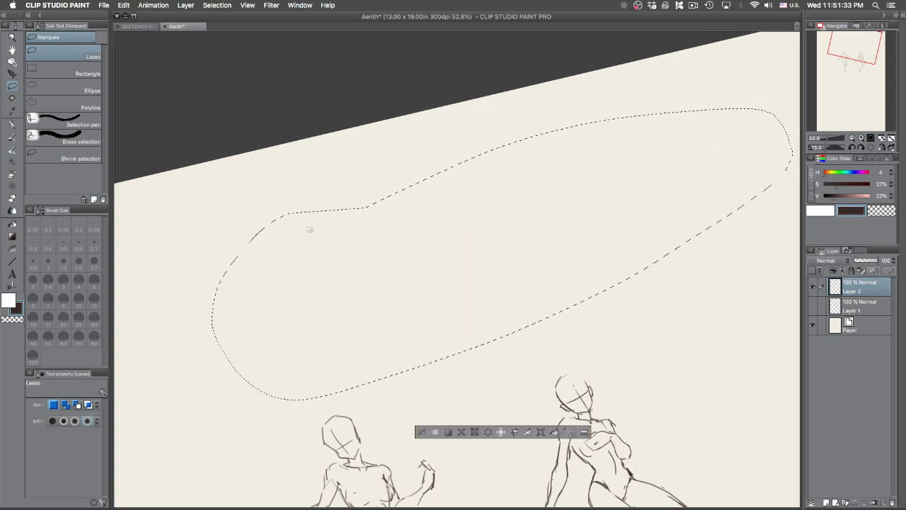
key("super+d")
key("p")
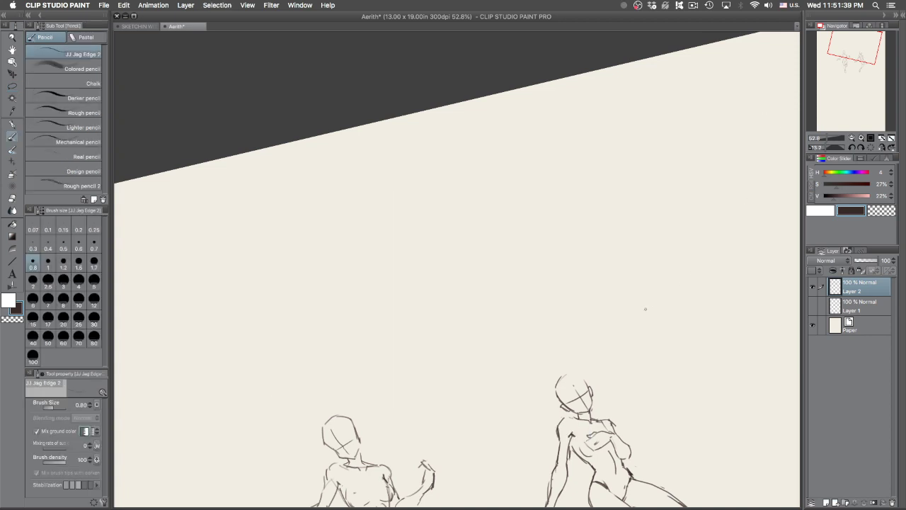
Step: Touch up the reclining figure with small pencil accents around its raised wrist and bent knee
mouse_move(536, 258)
left_mouse_down()
mouse_move(561, 239)
mouse_move(532, 306)
left_mouse_up()
key("super+z")
left_click_drag(616, 387, 585, 233)
scroll(586, 280, "up", 3)
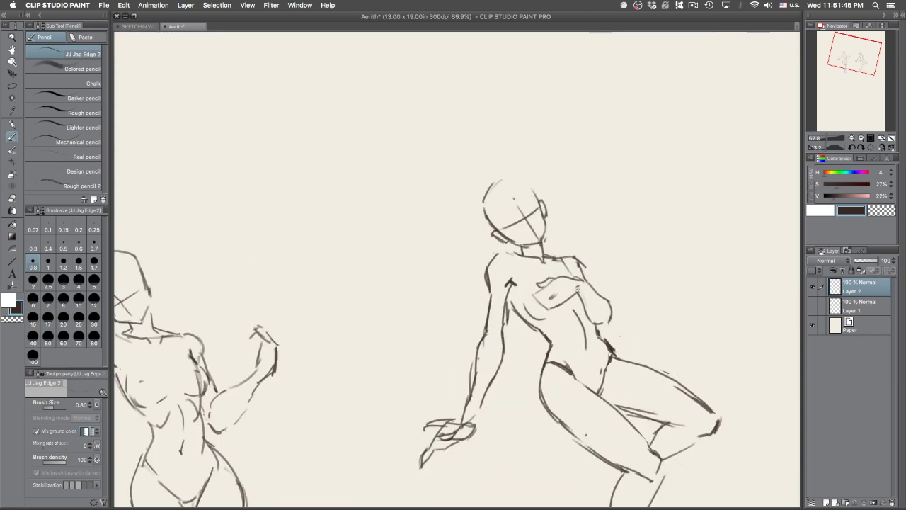
left_click_drag(575, 274, 574, 276)
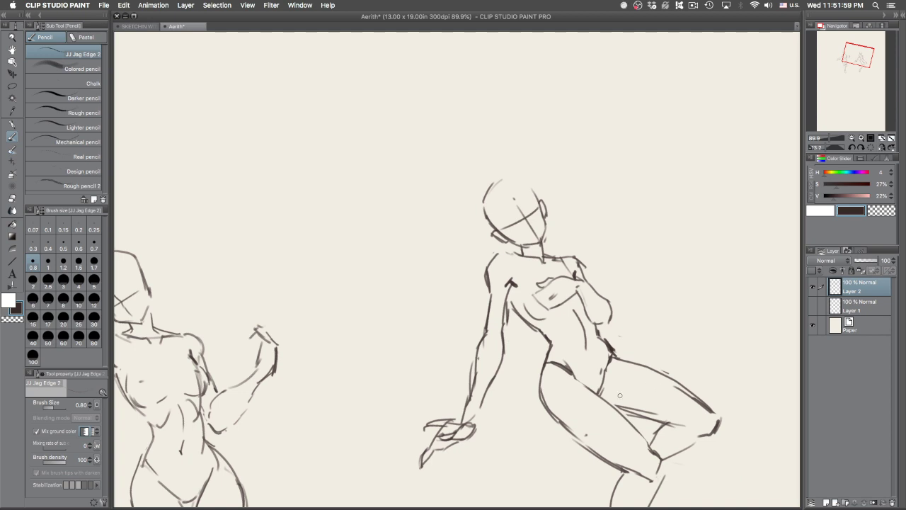
left_click_drag(730, 415, 685, 367)
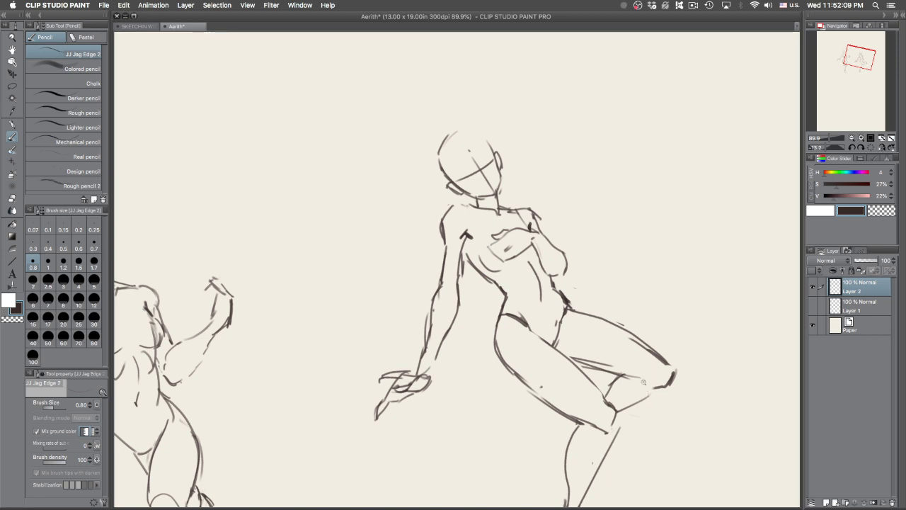
scroll(647, 386, "down", 1)
mouse_move(619, 378)
left_mouse_down()
mouse_move(637, 391)
mouse_move(614, 402)
mouse_move(624, 405)
left_mouse_up()
key("super+z")
mouse_move(634, 378)
left_mouse_down()
mouse_move(630, 402)
mouse_move(640, 400)
left_mouse_up()
left_click_drag(653, 382, 647, 395)
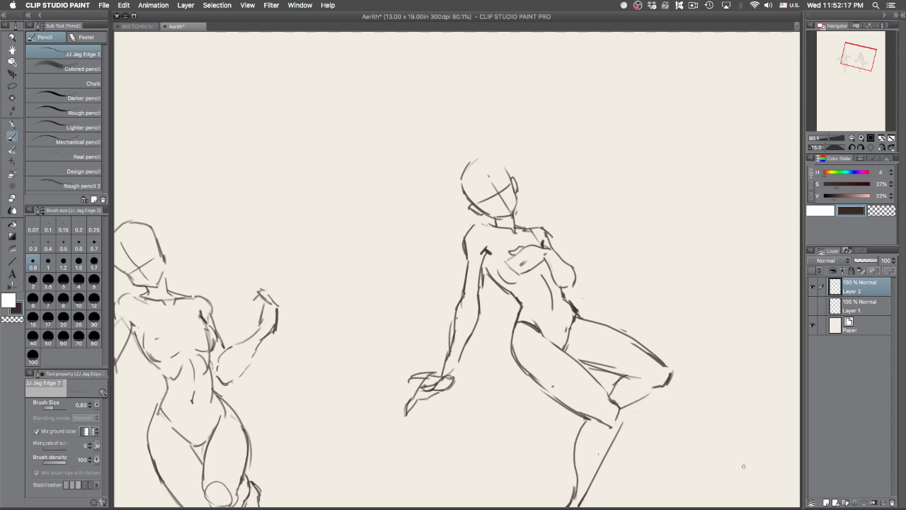
Step: Start a new head on the blank area below the two figures with the curved crown line
left_click_drag(744, 467, 383, 342)
left_click_drag(570, 357, 754, 110)
left_click_drag(405, 346, 602, 144)
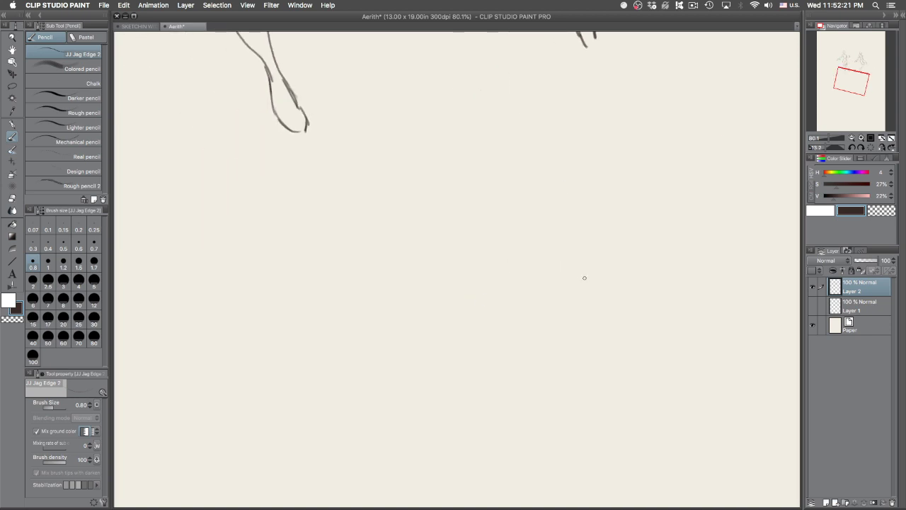
key("Tab")
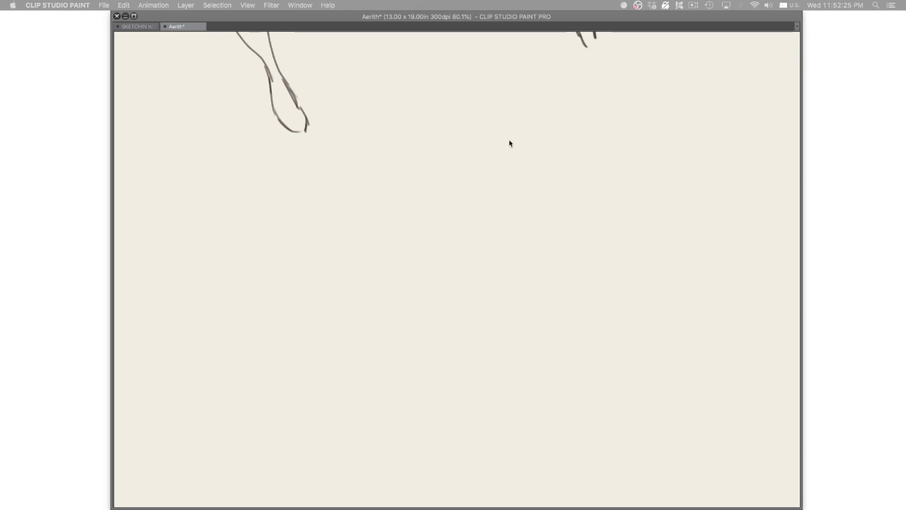
key("Tab")
left_click_drag(483, 219, 507, 310)
left_click_drag(481, 227, 494, 193)
key("super+z")
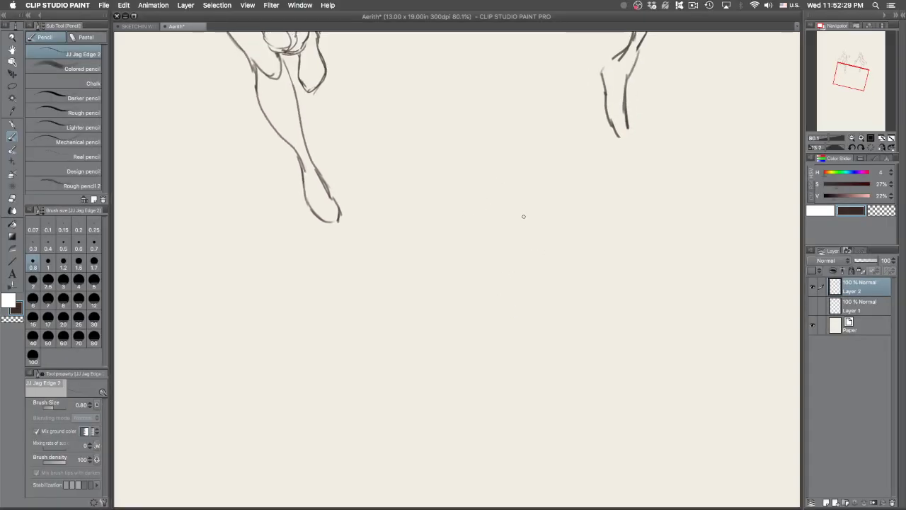
mouse_move(478, 225)
left_mouse_down()
mouse_move(493, 200)
mouse_move(525, 198)
left_mouse_up()
left_click_drag(625, 193, 634, 218)
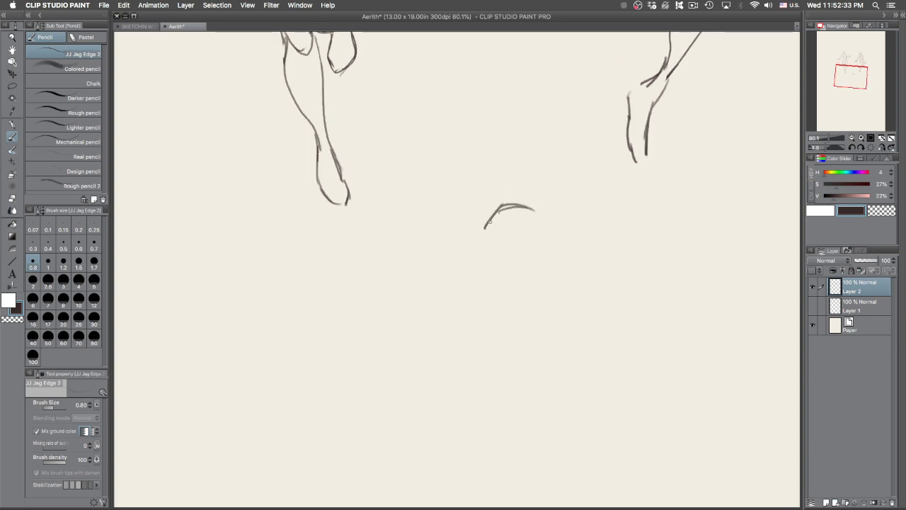
mouse_move(504, 222)
left_mouse_down()
mouse_move(526, 206)
mouse_move(556, 206)
left_mouse_up()
key("super+z")
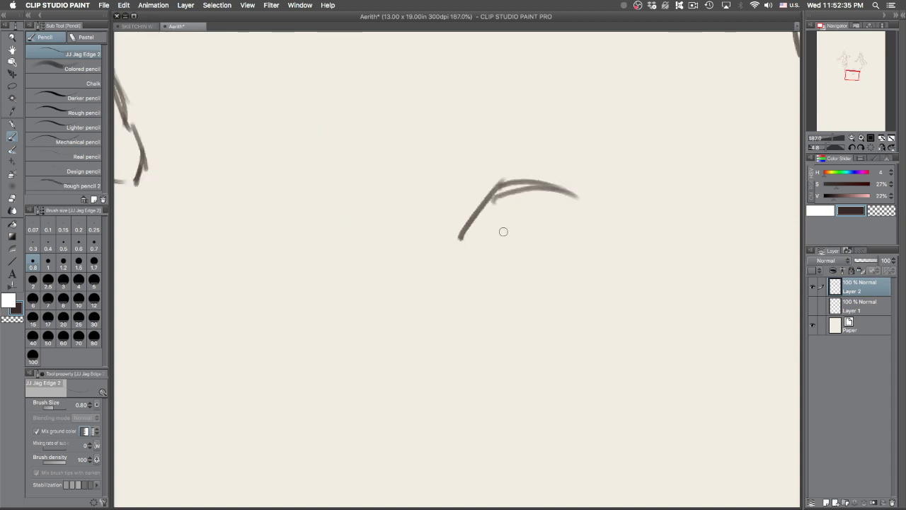
Step: Complete the new head's outline with the brow and cheek side, the chin, the far side and a darkened jaw
left_click_drag(531, 271, 544, 213)
mouse_move(476, 175)
left_mouse_down()
mouse_move(491, 233)
mouse_move(527, 277)
left_mouse_up()
key("ctrl+z")
mouse_move(476, 170)
left_mouse_down()
mouse_move(493, 235)
mouse_move(536, 286)
mouse_move(570, 294)
left_mouse_up()
mouse_move(593, 141)
left_mouse_down()
mouse_move(618, 242)
mouse_move(610, 285)
left_mouse_up()
mouse_move(623, 247)
left_mouse_down()
mouse_move(605, 280)
mouse_move(618, 239)
mouse_move(581, 297)
left_mouse_up()
key("super+z")
left_click_drag(580, 297, 614, 267)
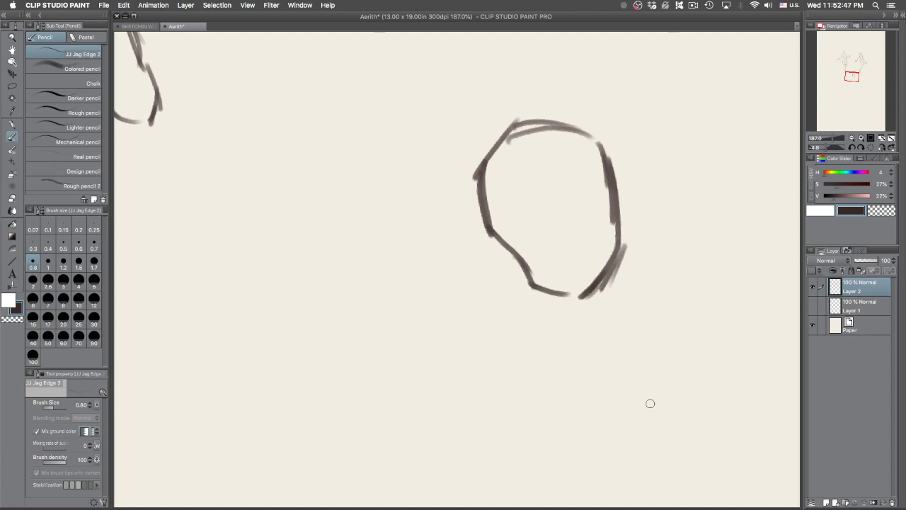
Step: Draw the sloping shoulder line below the head and both torso sides, tapering into a rounded lower edge
left_click_drag(528, 385, 481, 329)
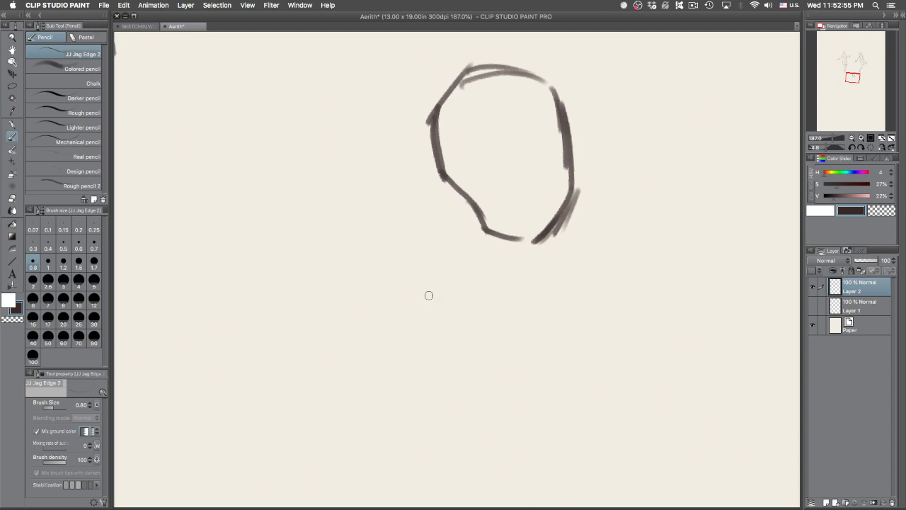
mouse_move(429, 276)
left_mouse_down()
mouse_move(425, 249)
mouse_move(448, 242)
mouse_move(472, 259)
mouse_move(639, 292)
mouse_move(654, 309)
left_mouse_up()
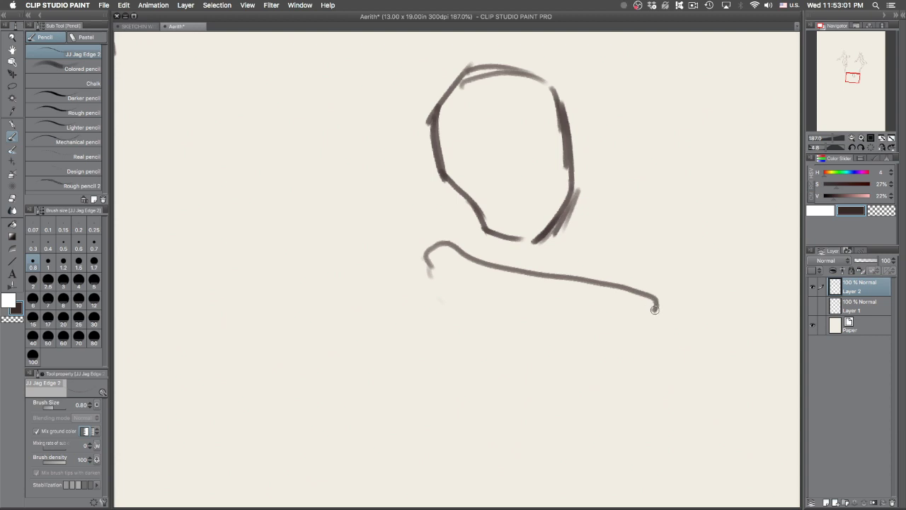
mouse_move(440, 246)
left_mouse_down()
mouse_move(424, 265)
mouse_move(447, 245)
left_mouse_up()
scroll(501, 263, "down", 3)
mouse_move(424, 177)
left_mouse_down()
mouse_move(434, 274)
mouse_move(460, 347)
left_mouse_up()
left_click_drag(422, 226, 488, 377)
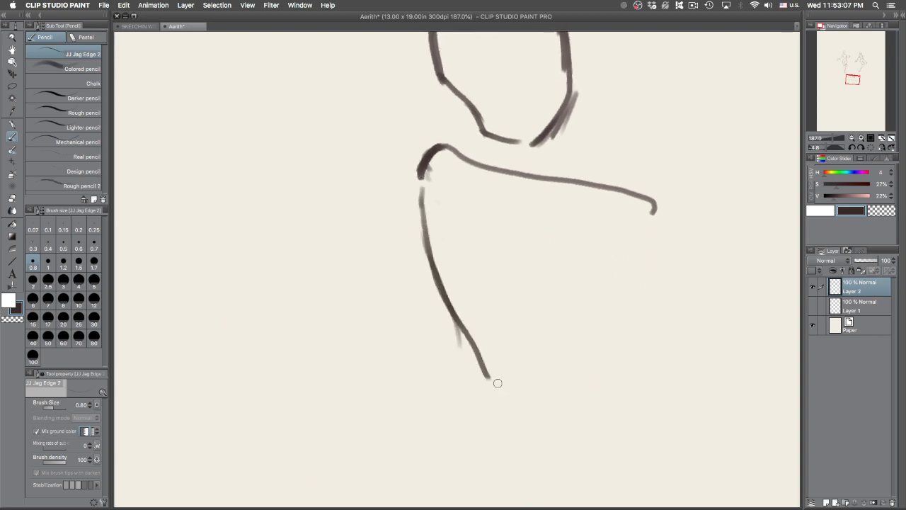
mouse_move(638, 198)
left_mouse_down()
mouse_move(647, 238)
mouse_move(641, 220)
mouse_move(638, 301)
mouse_move(585, 436)
left_mouse_up()
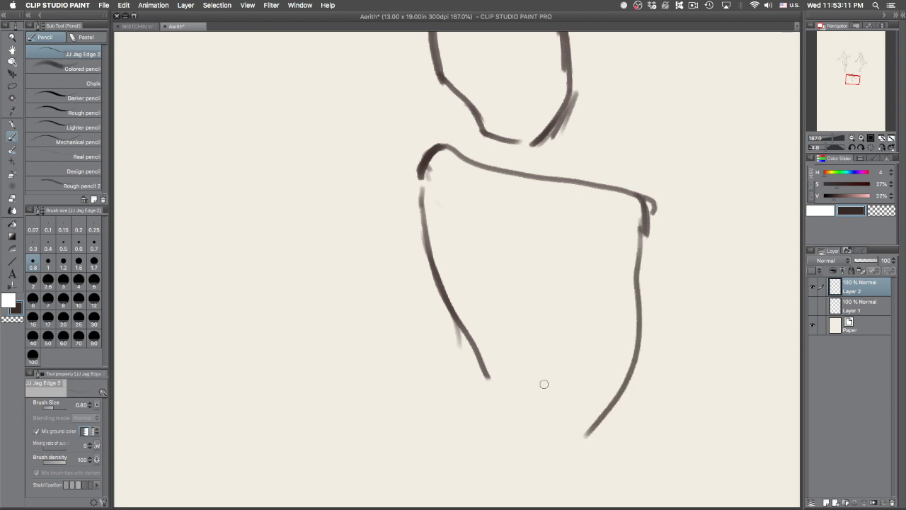
mouse_move(492, 377)
left_mouse_down()
mouse_move(509, 403)
mouse_move(593, 399)
mouse_move(614, 374)
left_mouse_up()
left_click_drag(640, 317, 621, 374)
left_click_drag(621, 332, 626, 207)
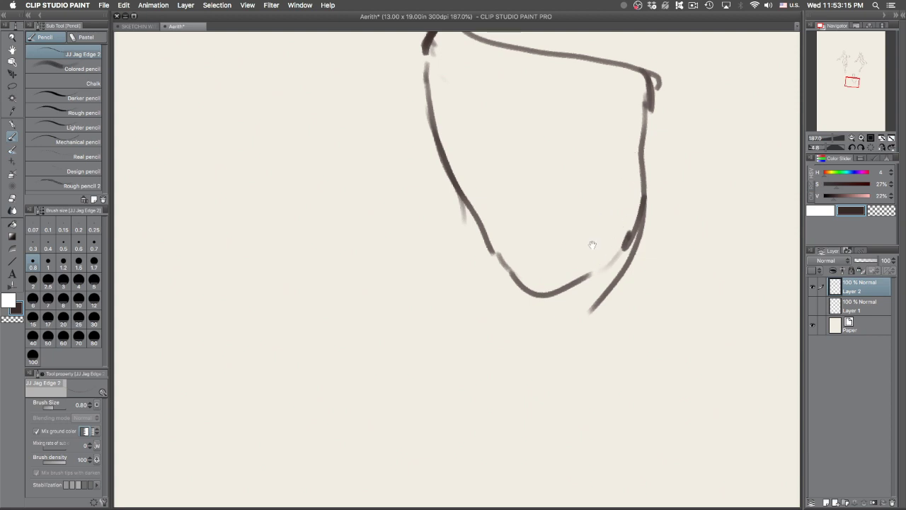
Step: Draw the waist arc and the hips, with a wide curve on one side, a straighter opposite side and the lower edge
left_click_drag(513, 305, 528, 223)
mouse_move(500, 161)
left_mouse_down()
mouse_move(500, 184)
mouse_move(401, 347)
left_mouse_up()
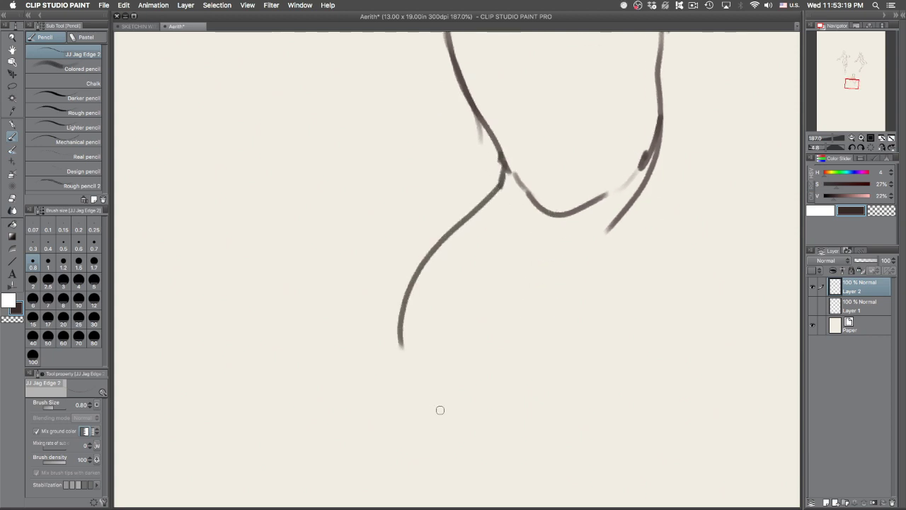
mouse_move(525, 186)
left_mouse_down()
mouse_move(606, 164)
mouse_move(620, 240)
left_mouse_up()
mouse_move(405, 366)
left_mouse_down()
mouse_move(454, 411)
mouse_move(535, 419)
left_mouse_up()
mouse_move(617, 221)
left_mouse_down()
mouse_move(613, 286)
mouse_move(629, 367)
mouse_move(546, 418)
left_mouse_up()
left_click_drag(630, 361, 545, 417)
left_click_drag(645, 299, 570, 441)
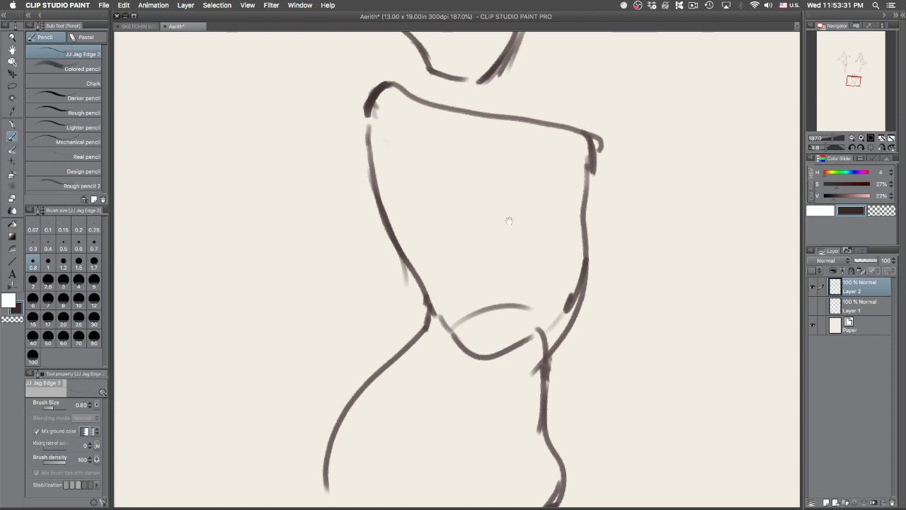
Step: Try cross-contour arcs, a vertical centre line and a rib arch over the torso, and undo them
left_click_drag(426, 265, 561, 257)
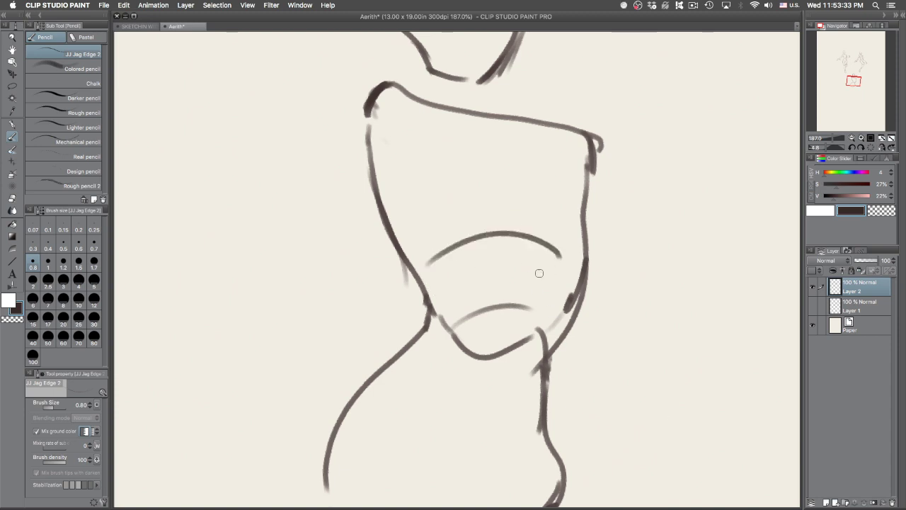
mouse_move(417, 214)
left_mouse_down()
mouse_move(564, 174)
mouse_move(575, 186)
left_mouse_up()
mouse_move(510, 125)
left_mouse_down()
mouse_move(524, 153)
mouse_move(525, 326)
left_mouse_up()
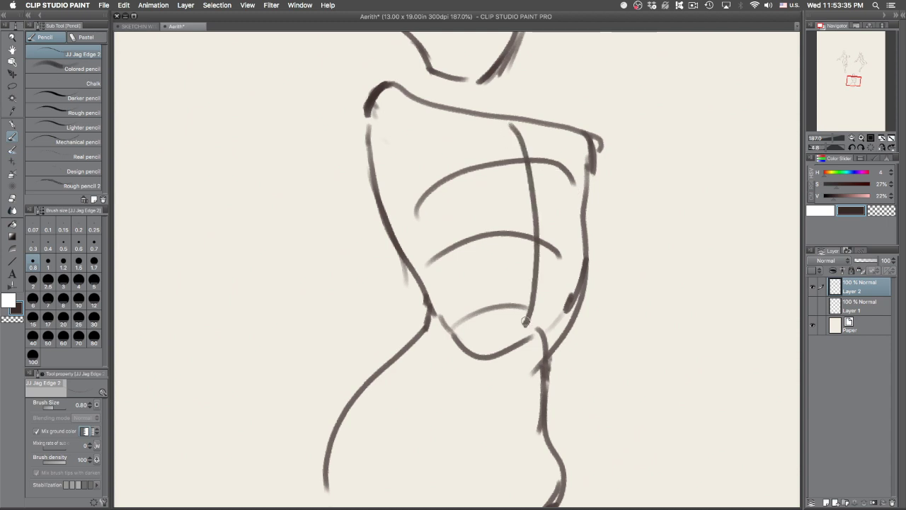
left_click_drag(439, 316, 561, 310)
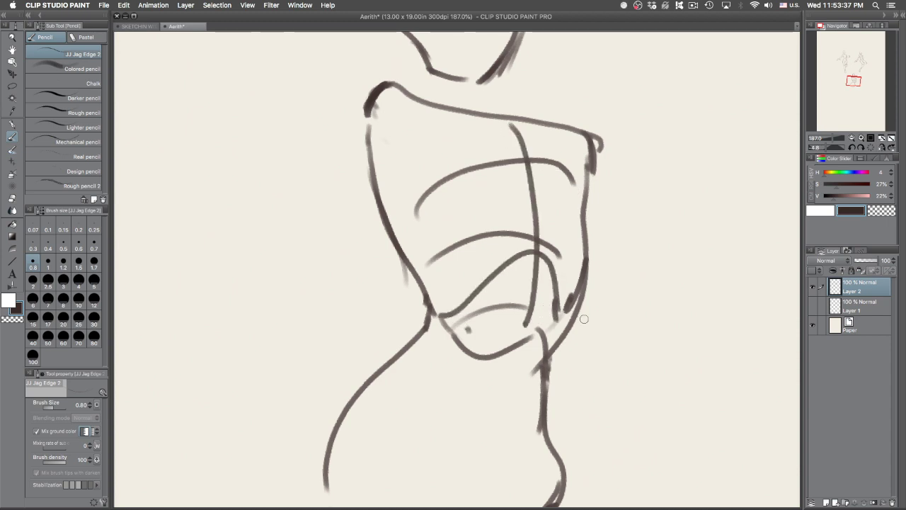
key("ctrl+z")
key("ctrl+z")
key("ctrl+z")
key("ctrl+z")
key("ctrl+z")
key("ctrl+z")
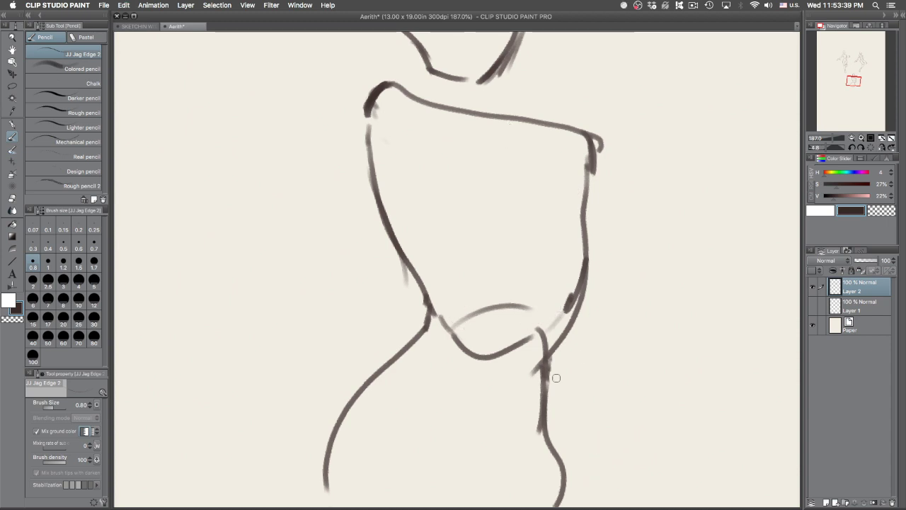
Step: Add a small mark below the raised shoulder and a dark accent where the torso pinches into the wide hip
left_click_drag(369, 142, 414, 276)
key("super+z")
left_click_drag(374, 130, 378, 133)
left_click_drag(394, 185, 433, 301)
key("super+z")
left_click_drag(555, 352, 576, 304)
key("super+z")
mouse_move(556, 350)
left_mouse_down()
mouse_move(543, 389)
mouse_move(558, 498)
left_mouse_up()
key("super+z")
left_click_drag(432, 305, 428, 334)
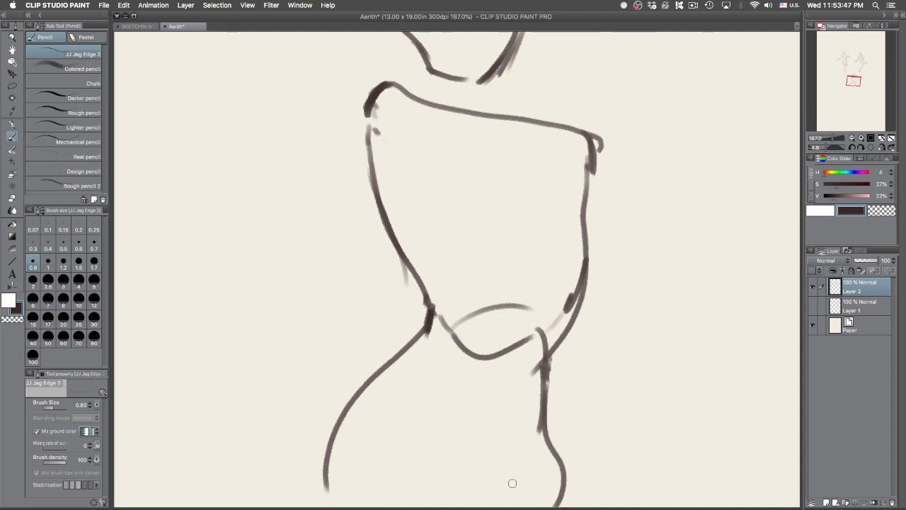
Step: Darken the short curve at the torso's lower corner above the straighter hip, discarding the extra stroke over the waist
scroll(603, 259, "down", 3)
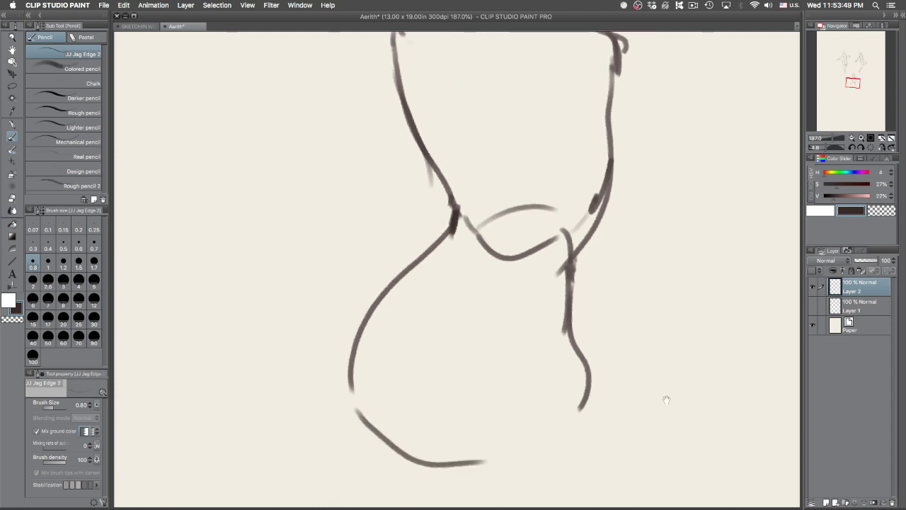
left_click_drag(567, 149, 592, 273)
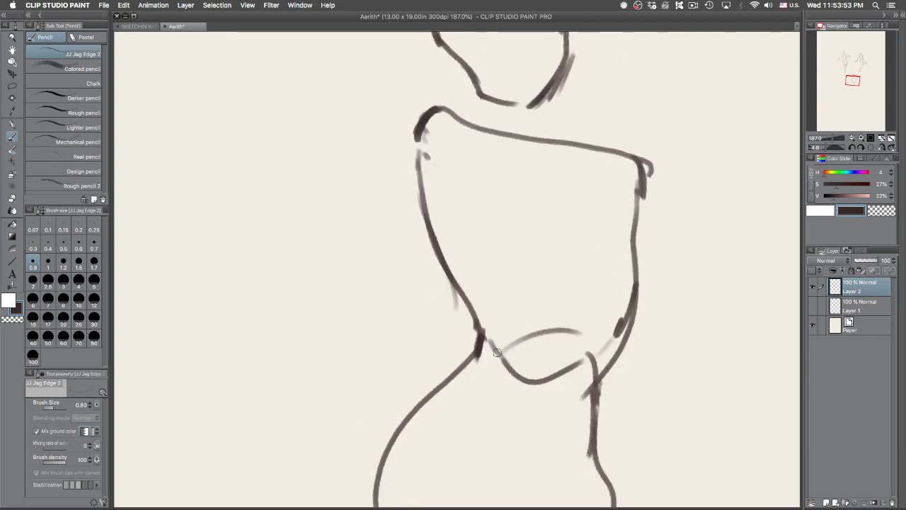
left_click_drag(616, 334, 599, 353)
left_click_drag(507, 352, 570, 298)
key("super+z")
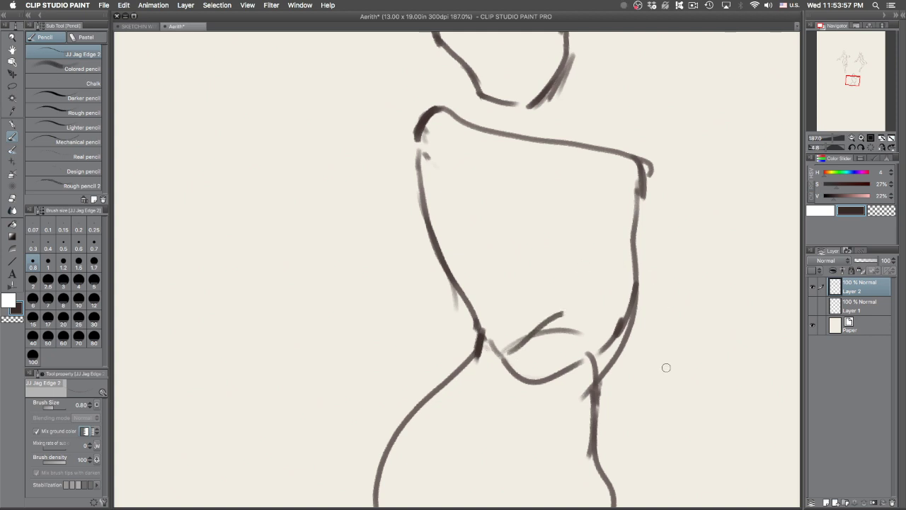
key("super+z")
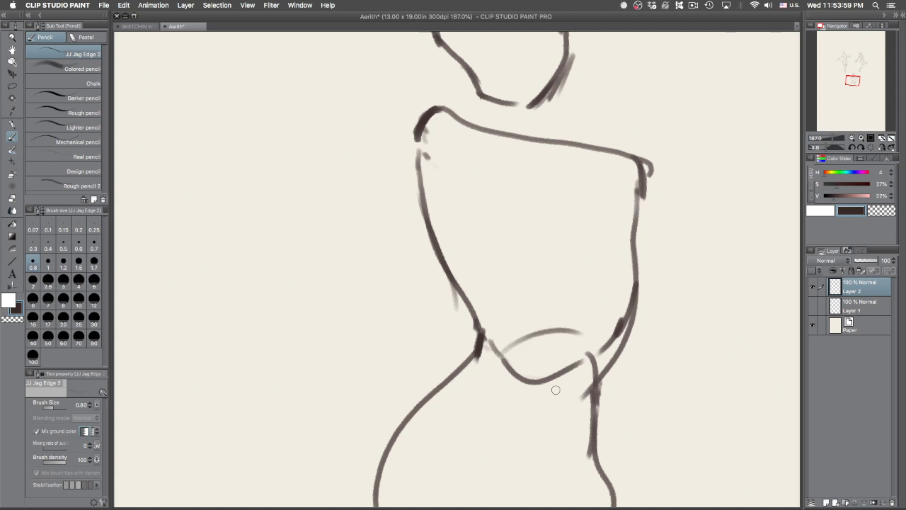
Step: Try a raised arc over the higher shoulder, and undo it
left_click_drag(548, 209, 570, 292)
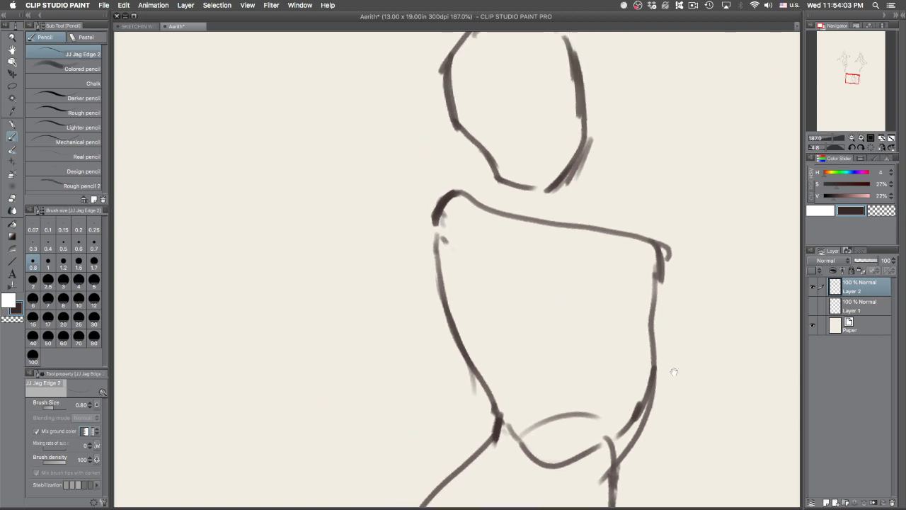
left_click_drag(440, 202, 449, 196)
mouse_move(490, 173)
left_mouse_down()
mouse_move(428, 197)
mouse_move(477, 170)
mouse_move(436, 184)
mouse_move(429, 202)
mouse_move(494, 183)
left_mouse_up()
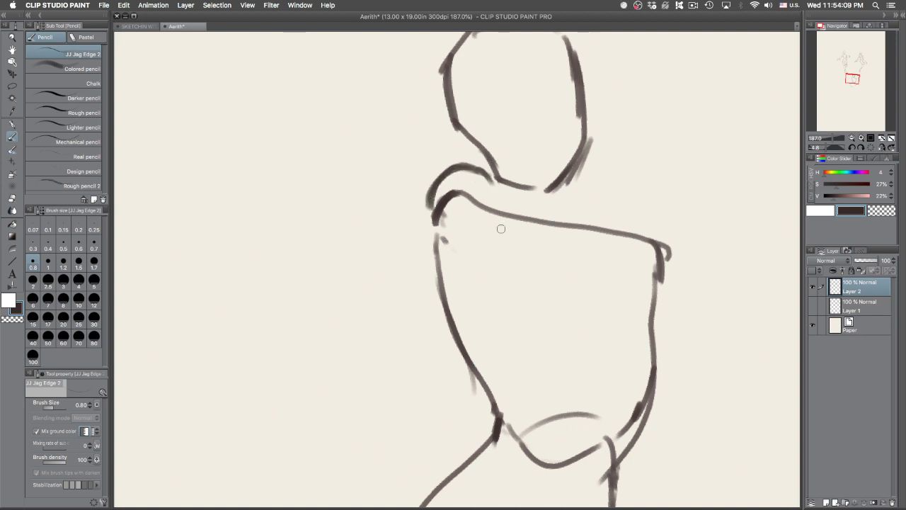
key("super+z")
key("super+z")
key("super+z")
key("super+z")
key("super+z")
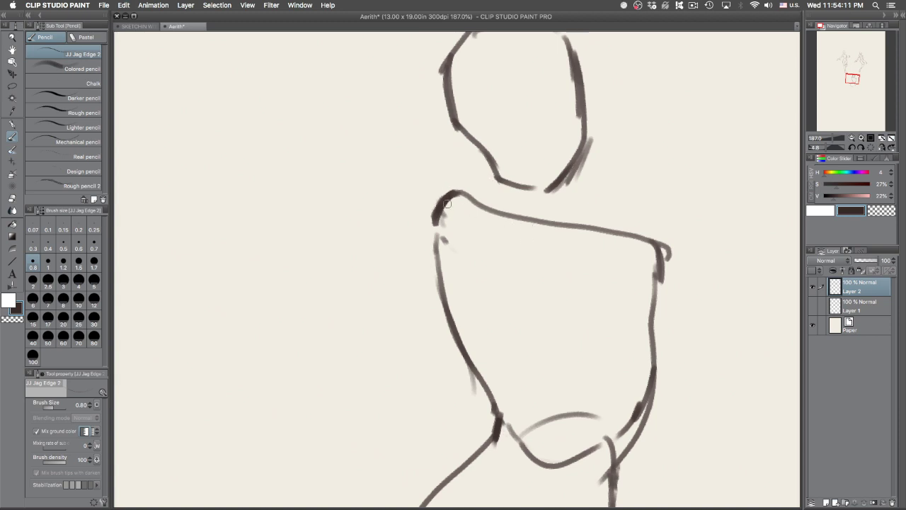
Step: Draw a rounded shoulder cap around the higher shoulder, with both ends curving down toward the arm
mouse_move(425, 181)
left_mouse_down()
mouse_move(465, 168)
mouse_move(415, 191)
left_mouse_up()
mouse_move(470, 169)
left_mouse_down()
mouse_move(417, 212)
mouse_move(417, 195)
mouse_move(425, 234)
left_mouse_up()
mouse_move(488, 184)
left_mouse_down()
mouse_move(431, 180)
mouse_move(488, 216)
mouse_move(491, 231)
left_mouse_up()
key("super+z")
left_click_drag(421, 206, 437, 287)
key("super+z")
left_click_drag(423, 228, 442, 277)
key("super+z")
left_click_drag(418, 221, 431, 246)
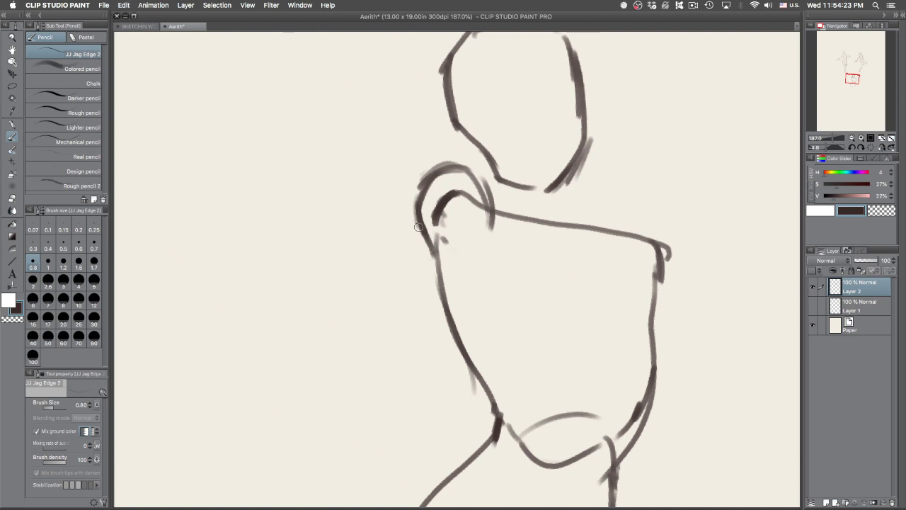
Step: Draw both sides of the upper arm from the shoulder cap down to a rounded elbow at the waist
mouse_move(418, 216)
left_mouse_down()
mouse_move(451, 386)
mouse_move(486, 393)
left_mouse_up()
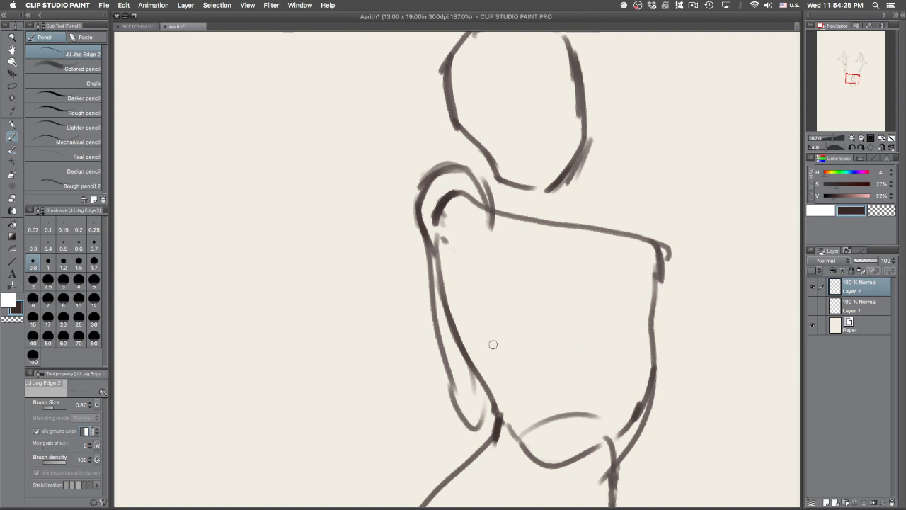
left_click_drag(489, 213, 496, 390)
mouse_move(494, 318)
left_mouse_down()
mouse_move(500, 409)
mouse_move(470, 432)
left_mouse_up()
left_click_drag(494, 402, 475, 428)
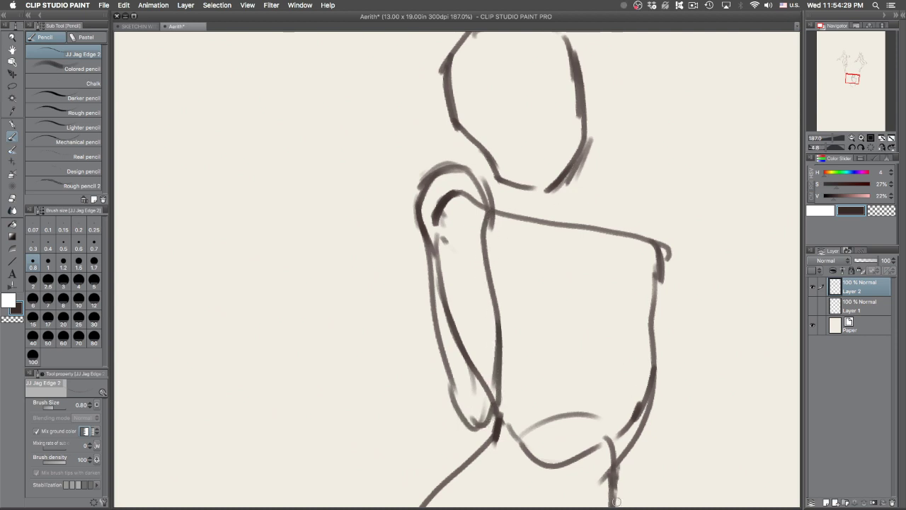
Step: Draw both sides of the lowered arm's forearm from the elbow down across the hip, with the inner line reaching the wrist
scroll(553, 254, "down", 5)
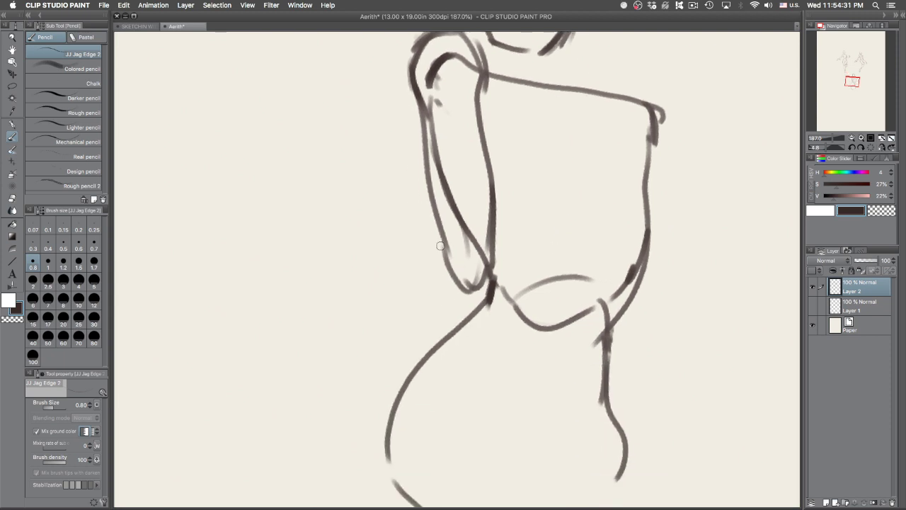
left_click_drag(445, 251, 433, 344)
left_click_drag(429, 300, 444, 370)
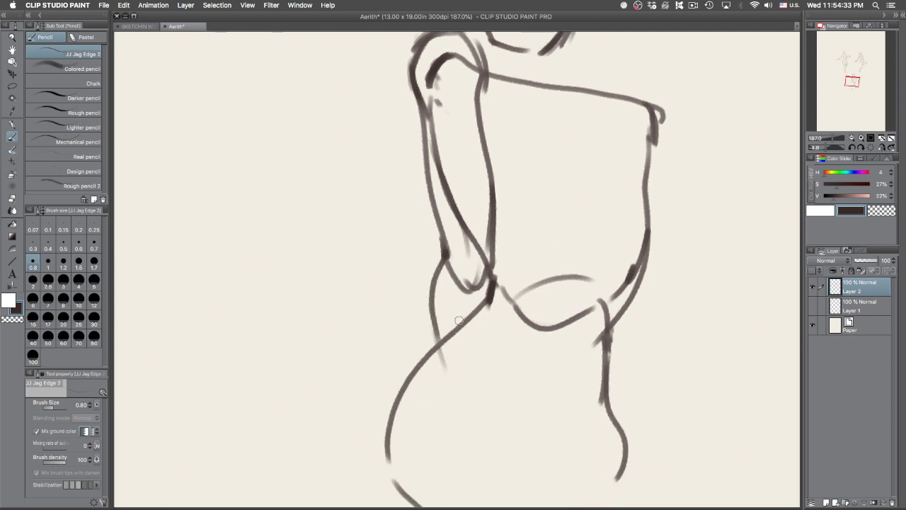
mouse_move(490, 253)
left_mouse_down()
mouse_move(506, 340)
mouse_move(494, 427)
mouse_move(502, 469)
left_mouse_up()
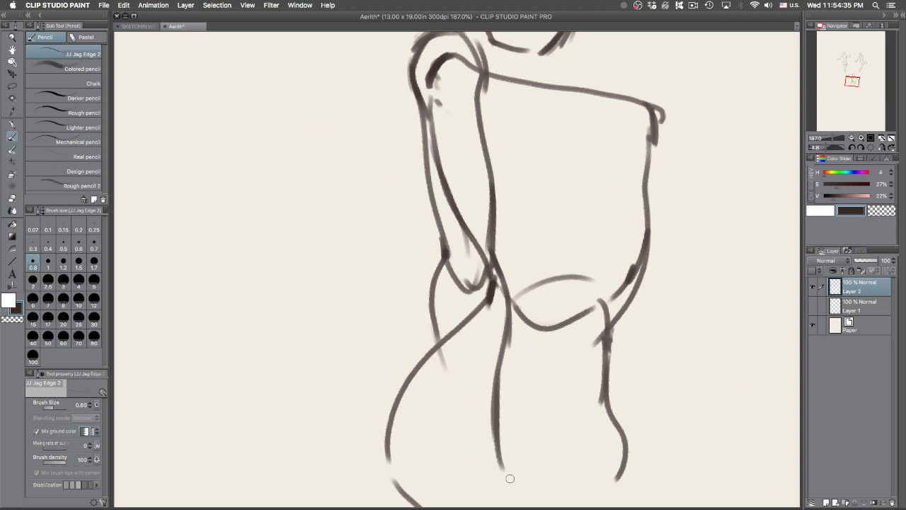
mouse_move(495, 394)
left_mouse_down()
mouse_move(486, 355)
mouse_move(490, 228)
left_mouse_up()
left_click_drag(489, 261, 497, 303)
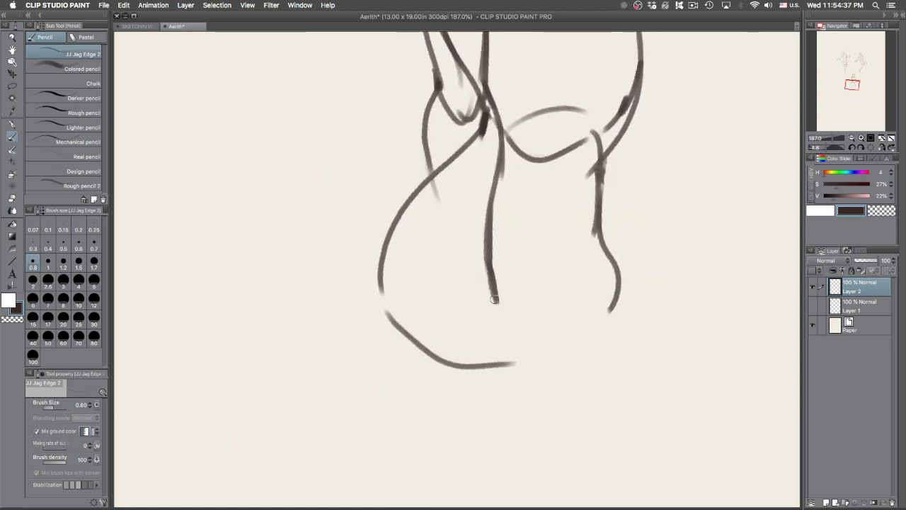
Step: Extend the forearm's outer line down to the wrist and darken the curves just below the elbow
left_click_drag(438, 184, 454, 301)
left_click_drag(439, 91, 425, 142)
left_click_drag(487, 90, 496, 152)
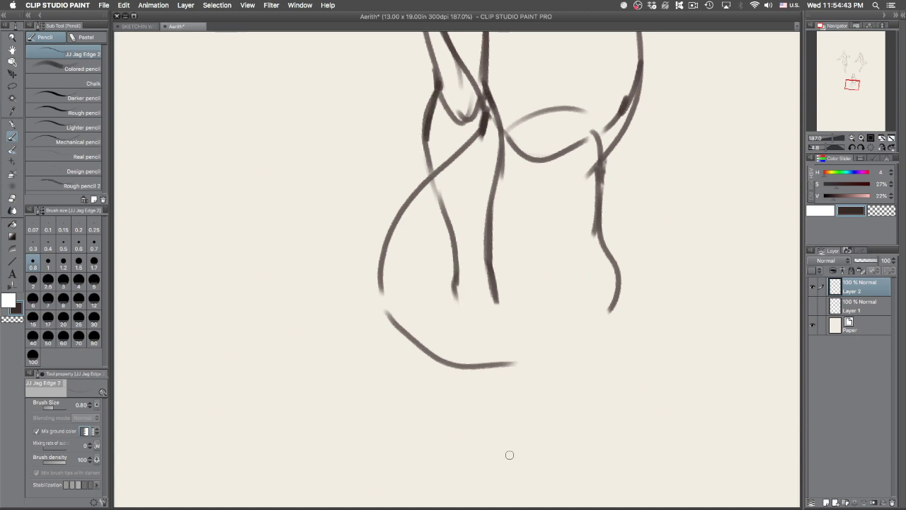
left_click_drag(442, 105, 456, 244)
Step: Block in the lowered arm's hand as a tapered shape below the wrist, discarding the first side stroke
left_click_drag(522, 381, 561, 238)
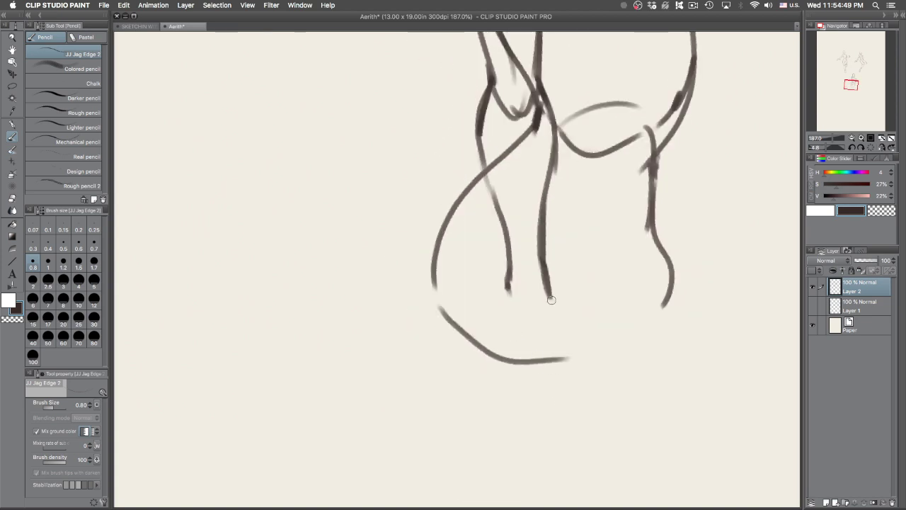
left_click_drag(505, 284, 504, 386)
key("super+z")
left_click_drag(500, 313, 497, 326)
mouse_move(533, 290)
left_mouse_down()
mouse_move(469, 365)
mouse_move(520, 377)
left_mouse_up()
left_click_drag(544, 303, 539, 365)
mouse_move(472, 361)
left_mouse_down()
mouse_move(531, 371)
mouse_move(530, 295)
left_mouse_up()
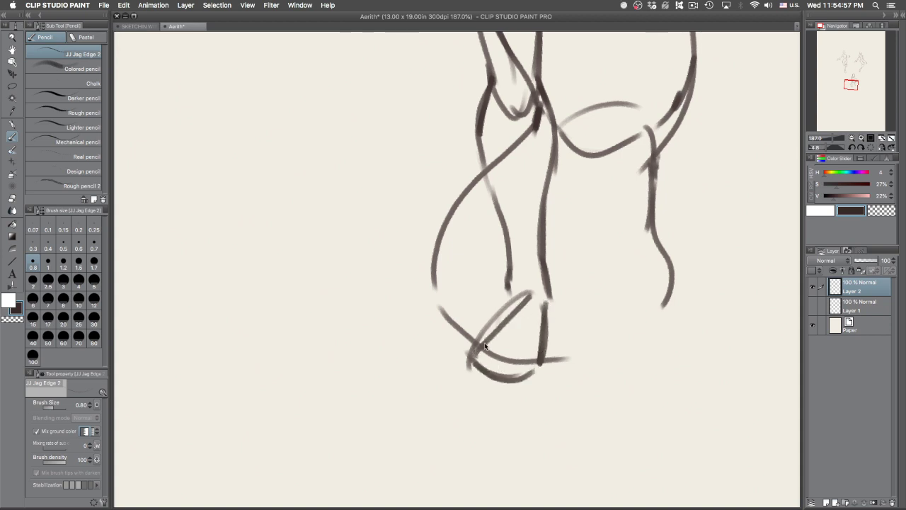
Step: Redraw the hand's slanted edge as a curve meeting the wrist, and darken its lower and inner edges
key("super+z")
key("super+z")
left_click_drag(471, 354, 536, 288)
left_click_drag(534, 292, 541, 346)
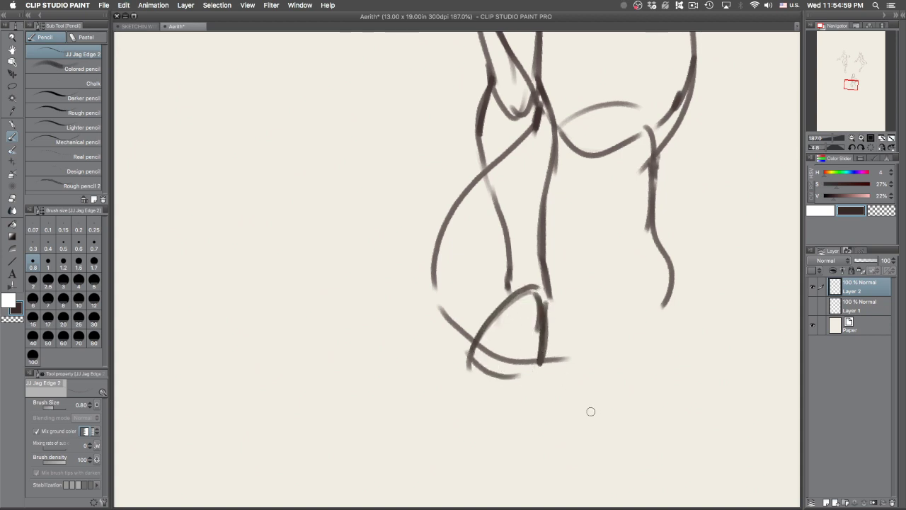
left_click_drag(467, 359, 536, 368)
left_click_drag(541, 327, 522, 379)
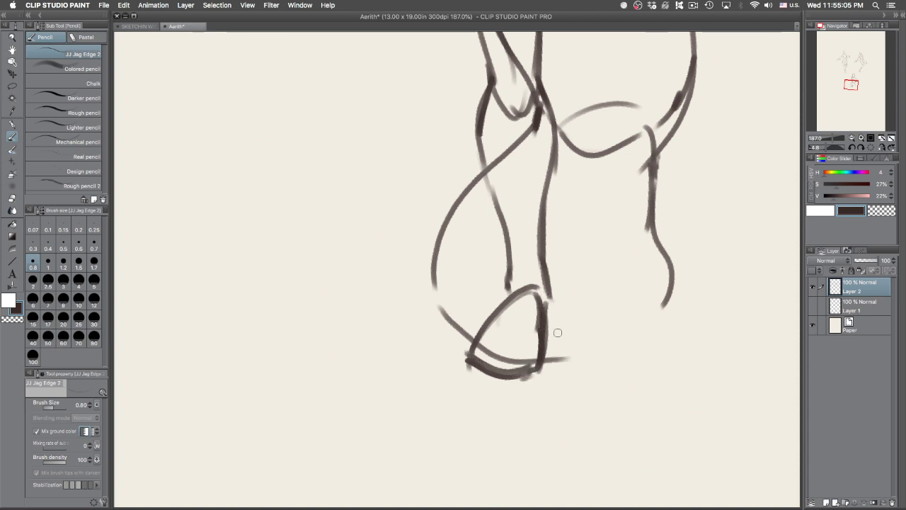
Step: Erase the construction lines inside the lowered arm, including the old torso side, the elbow curve and the waist overlap
left_click_drag(602, 279, 607, 465)
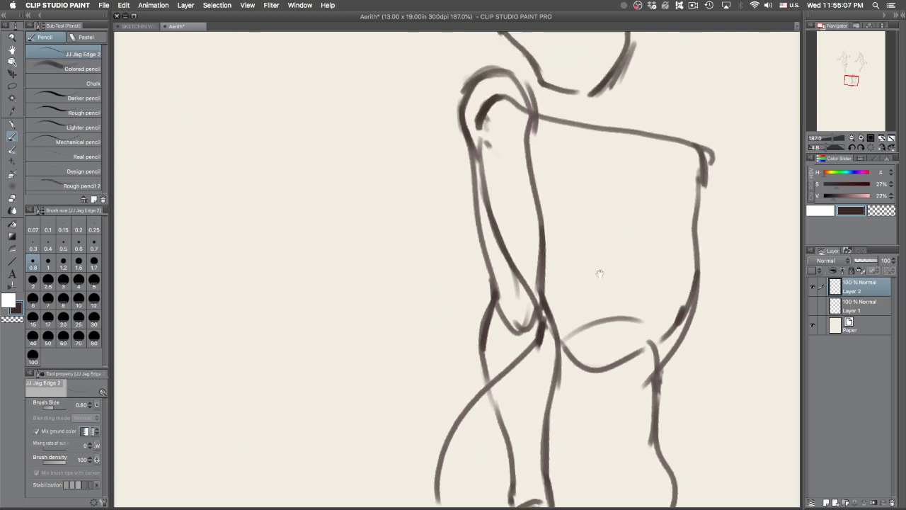
left_click_drag(599, 272, 609, 420)
left_click_drag(561, 276, 555, 211)
key("e")
mouse_move(511, 190)
left_mouse_down()
mouse_move(492, 217)
mouse_move(530, 413)
left_mouse_up()
left_click_drag(518, 460, 531, 348)
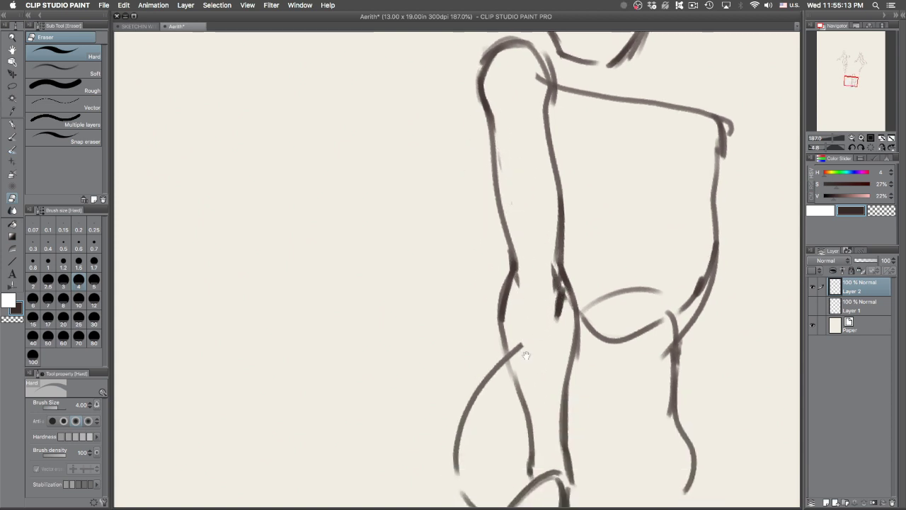
scroll(592, 257, "down", 5)
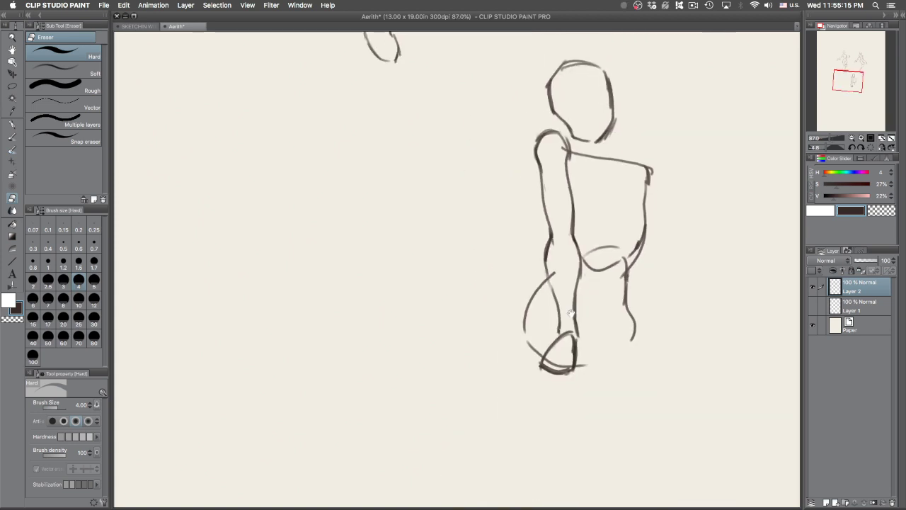
scroll(581, 319, "up", 3)
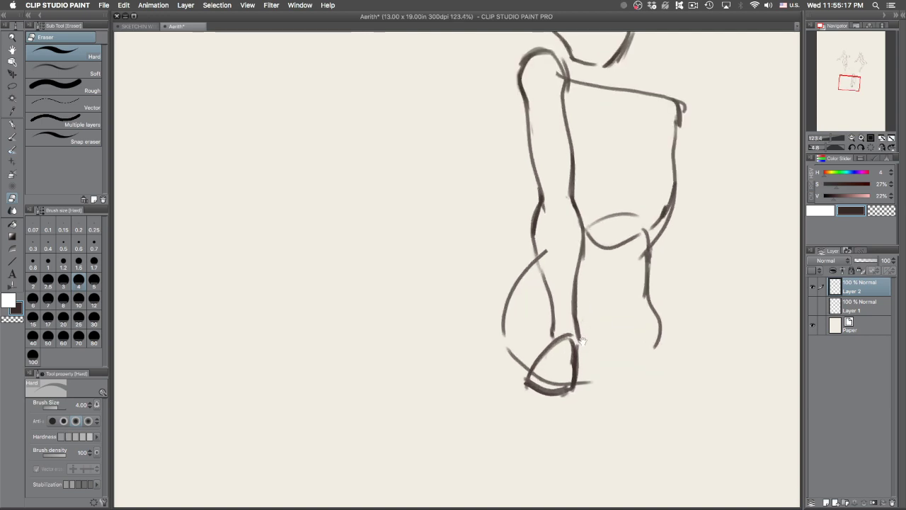
Step: Draw a rounded cap over the lower shoulder with a darkened outer edge, discarding the slanted upper-arm line
key("p")
left_click_drag(622, 194, 589, 334)
scroll(597, 250, "up", 2)
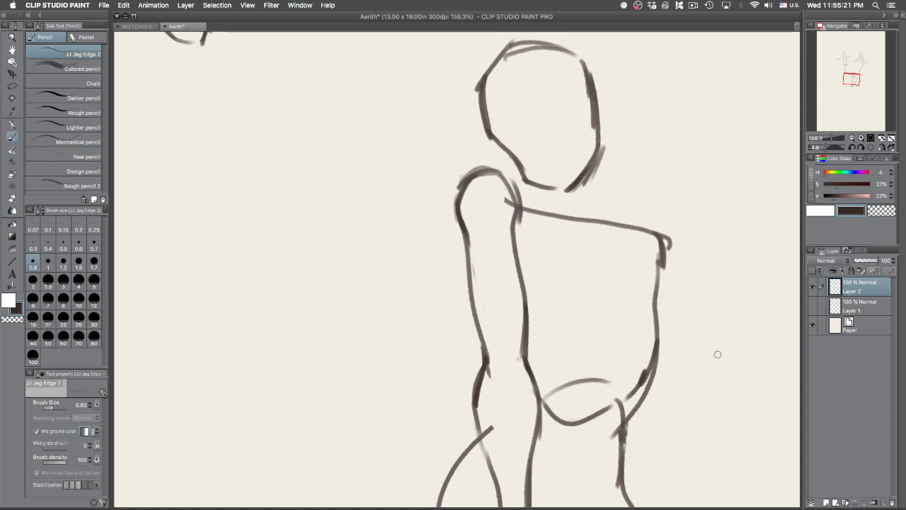
mouse_move(630, 214)
left_mouse_down()
mouse_move(667, 242)
mouse_move(669, 256)
mouse_move(599, 391)
left_mouse_up()
key("super+z")
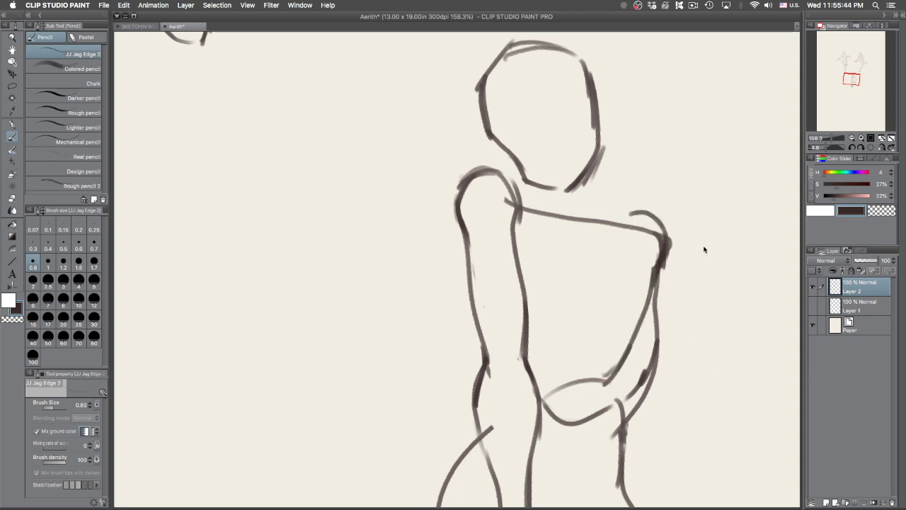
key("super+z")
key("super+z")
key("super+z")
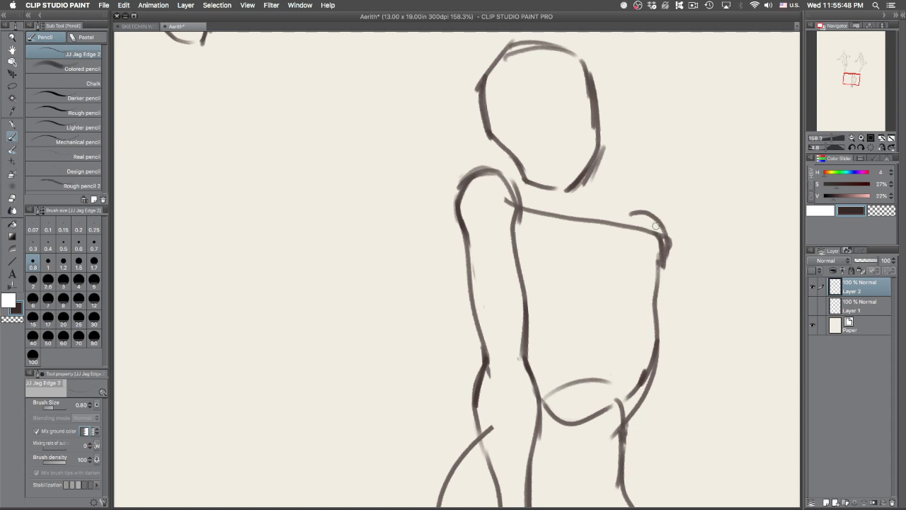
left_click_drag(662, 242, 655, 273)
Step: Sketch an oval hand below the chin and both sides of its forearm running down to an elbow at the waist
left_click_drag(585, 209, 607, 297)
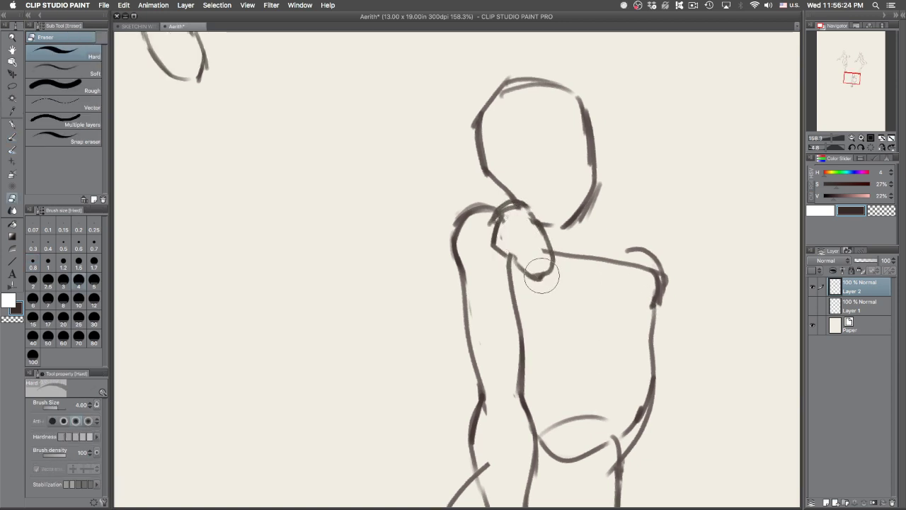
key("p")
mouse_move(534, 284)
left_mouse_down()
mouse_move(571, 396)
mouse_move(611, 430)
left_mouse_up()
mouse_move(557, 265)
left_mouse_down()
mouse_move(625, 382)
mouse_move(626, 407)
left_mouse_up()
mouse_move(598, 410)
left_mouse_down()
mouse_move(592, 435)
mouse_move(578, 421)
mouse_move(598, 439)
mouse_move(621, 434)
mouse_move(634, 405)
left_mouse_up()
key("e")
key("p")
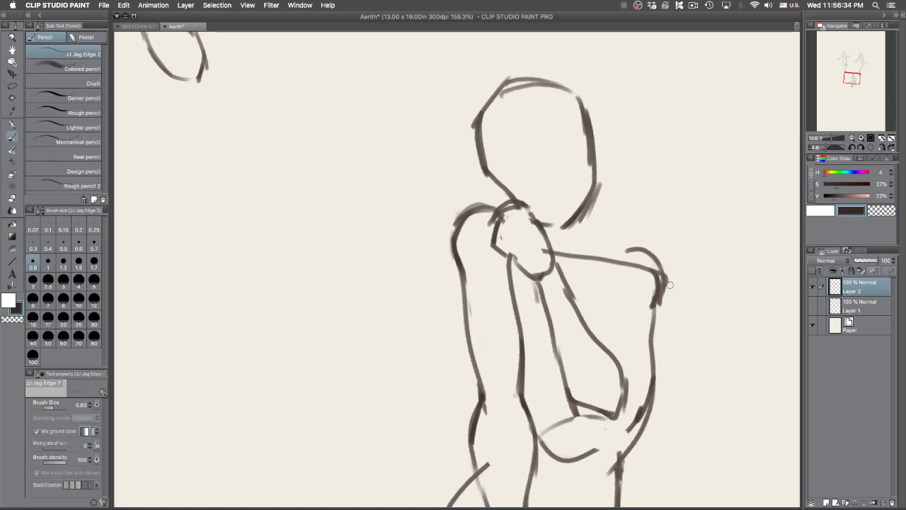
Step: Draw both sides of the folded arm's upper arm from shoulder cap to elbow, and erase the torso outline beyond it
mouse_move(662, 290)
left_mouse_down()
mouse_move(630, 401)
mouse_move(638, 386)
mouse_move(618, 414)
left_mouse_up()
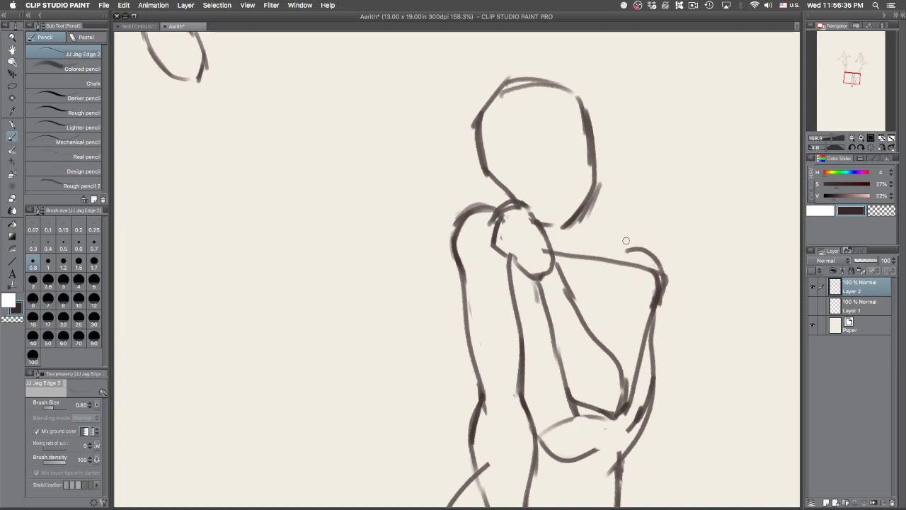
left_click_drag(630, 245, 599, 339)
mouse_move(662, 385)
left_mouse_down()
mouse_move(673, 272)
mouse_move(651, 330)
mouse_move(677, 223)
mouse_move(659, 284)
left_mouse_up()
key("e")
left_click_drag(654, 167, 645, 155)
left_click_drag(623, 329, 613, 330)
key("p")
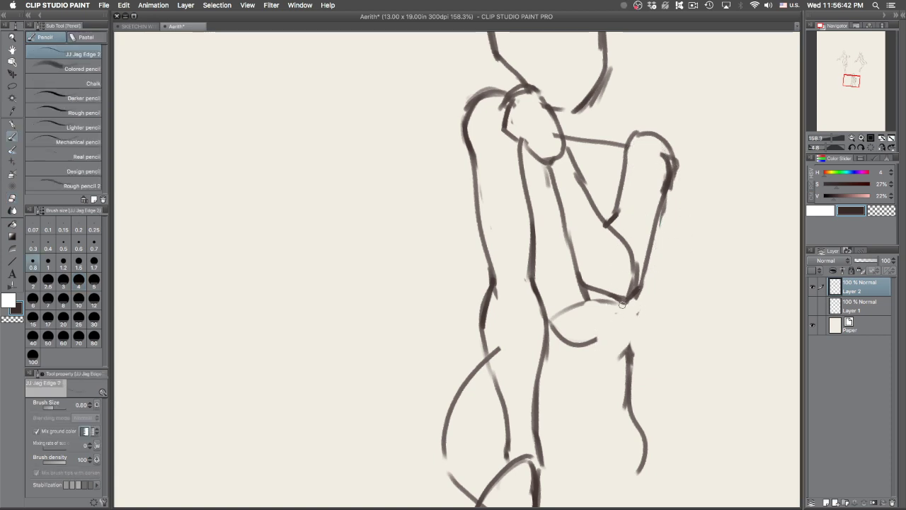
Step: Draw the waist edge below the folded arm's elbow and add short dark strokes where the head meets the neck
mouse_move(637, 292)
left_mouse_down()
mouse_move(631, 233)
mouse_move(615, 272)
left_mouse_up()
left_click_drag(623, 328, 621, 500)
mouse_move(484, 202)
left_mouse_down()
mouse_move(501, 218)
mouse_move(493, 211)
mouse_move(498, 221)
mouse_move(488, 231)
left_mouse_up()
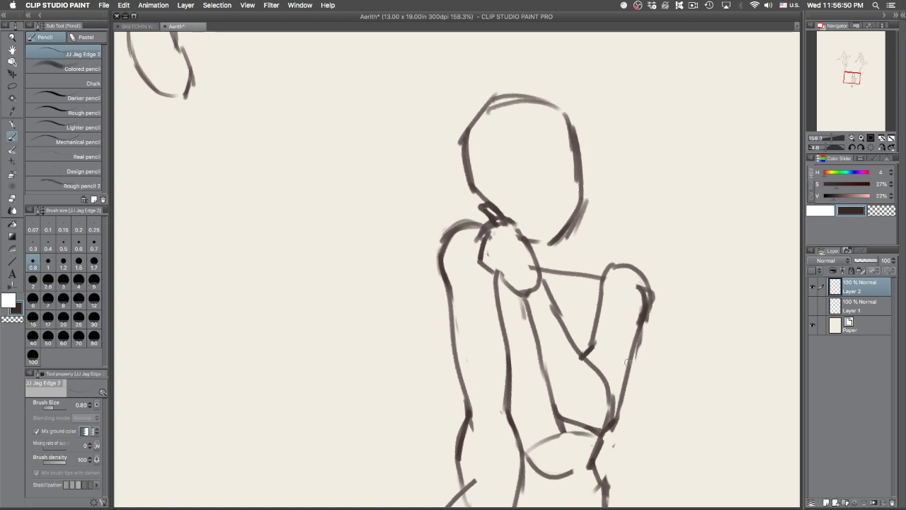
Step: Draw a curving guide line inside the head from the forehead down to the chin, replacing the first attempt
left_click_drag(506, 130, 535, 214)
key("ctrl+z")
left_click_drag(505, 130, 546, 243)
Step: Redraw the lowered arm's inner upper-arm line as a bulging chest curve, and add its underside reaching toward the folded forearm
key("e")
mouse_move(508, 363)
left_mouse_down()
mouse_move(492, 294)
mouse_move(500, 341)
mouse_move(489, 298)
mouse_move(495, 374)
left_mouse_up()
key("p")
left_click_drag(487, 340, 505, 402)
mouse_move(491, 369)
left_mouse_down()
mouse_move(500, 402)
mouse_move(491, 338)
mouse_move(496, 283)
left_mouse_up()
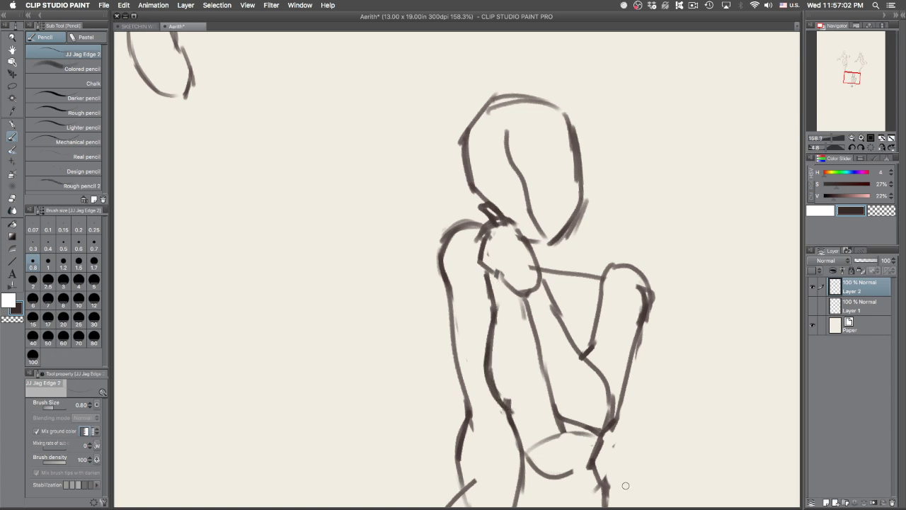
left_click_drag(508, 410, 545, 419)
Step: Draw the groin line rising to the straighter hip, and the outer hip and thigh line on the opposite side
left_click_drag(648, 364, 640, 291)
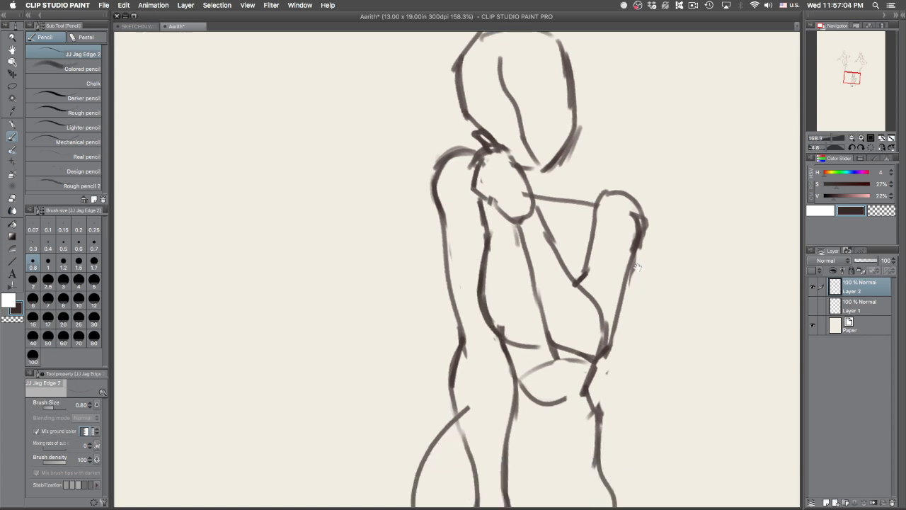
left_click_drag(626, 415, 616, 308)
left_click_drag(608, 395, 610, 329)
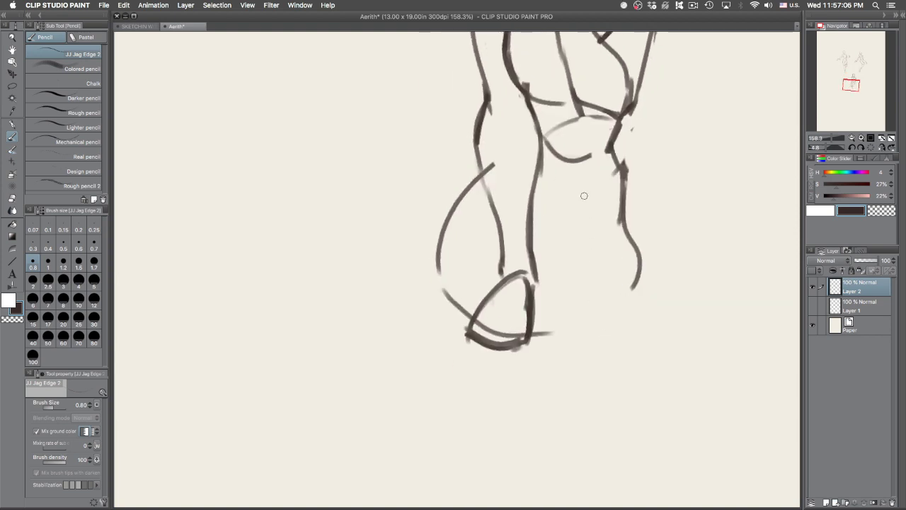
left_click_drag(552, 291, 618, 211)
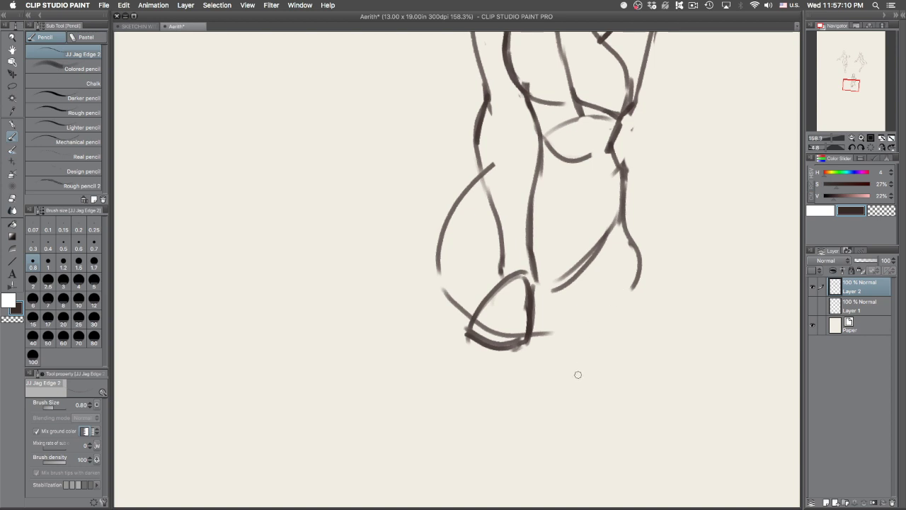
mouse_move(420, 273)
left_mouse_down()
mouse_move(453, 418)
mouse_move(432, 244)
mouse_move(446, 230)
left_mouse_up()
Step: Draw a long outer thigh curve down from the straighter hip, discarding two earlier attempts
mouse_move(631, 254)
left_mouse_down()
mouse_move(676, 354)
mouse_move(657, 454)
left_mouse_up()
key("super+z")
mouse_move(623, 242)
left_mouse_down()
mouse_move(650, 331)
mouse_move(659, 446)
left_mouse_up()
key("super+z")
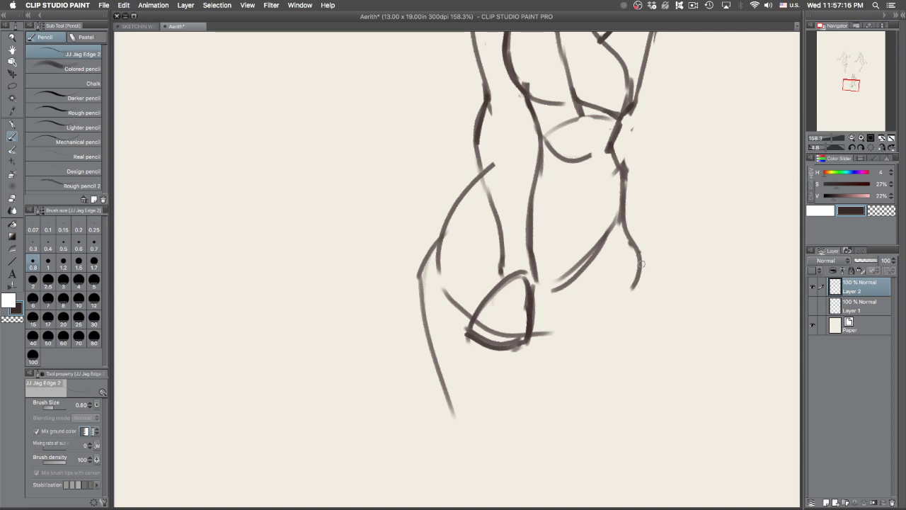
left_click_drag(637, 253, 606, 464)
Step: Draw the inner thigh line below the lowered hand and a rounded knee joining it to the outer thigh, discarding failed strokes
left_click_drag(565, 286, 589, 439)
key("super+z")
mouse_move(498, 346)
left_mouse_down()
mouse_move(531, 446)
mouse_move(523, 355)
mouse_move(548, 448)
mouse_move(532, 459)
mouse_move(445, 410)
mouse_move(476, 473)
left_mouse_up()
key("super+z")
key("super+z")
left_click_drag(464, 414, 474, 468)
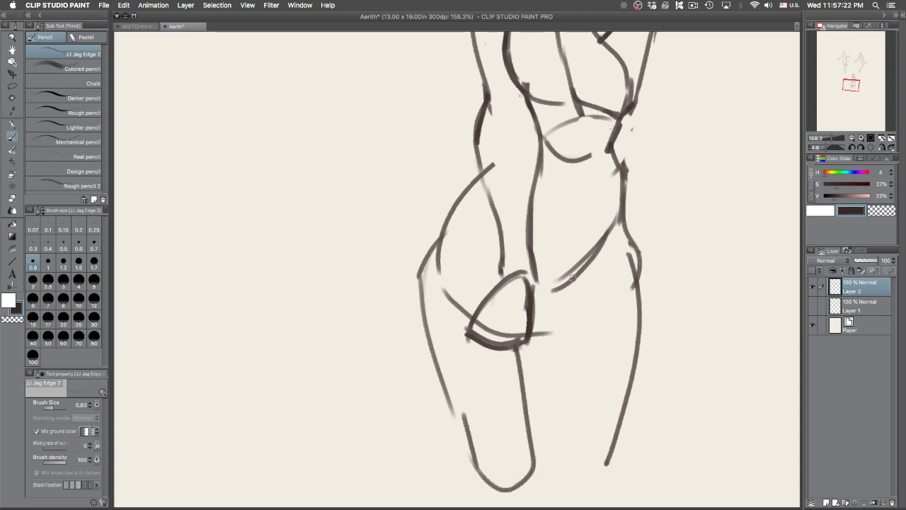
Step: Close the bottom of the groin curve beside the wrist, discarding the inner-thigh stroke under the straighter hip
left_click_drag(569, 278, 535, 436)
key("super+z")
left_click_drag(602, 285, 554, 406)
left_click_drag(486, 395, 520, 401)
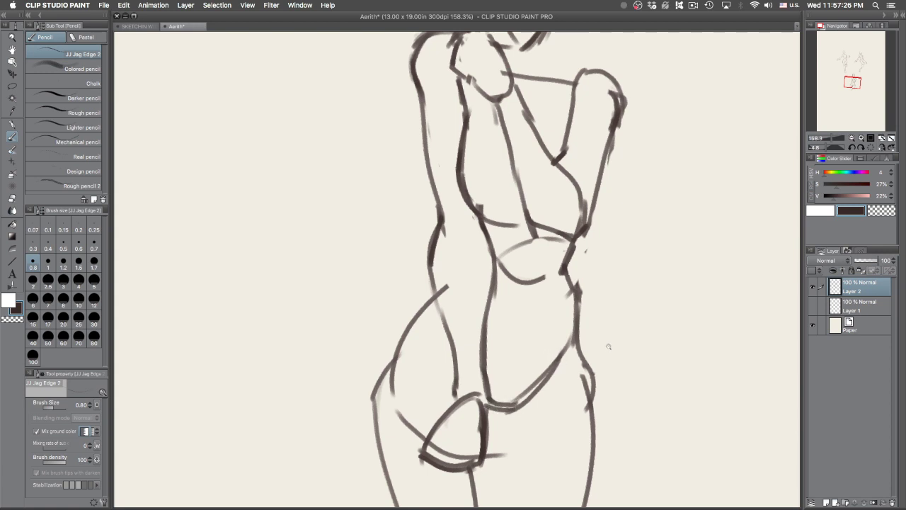
Step: Redraw the thigh under the straighter hip angled outward, with both sides meeting in a rounded knee
scroll(607, 347, "down", 4)
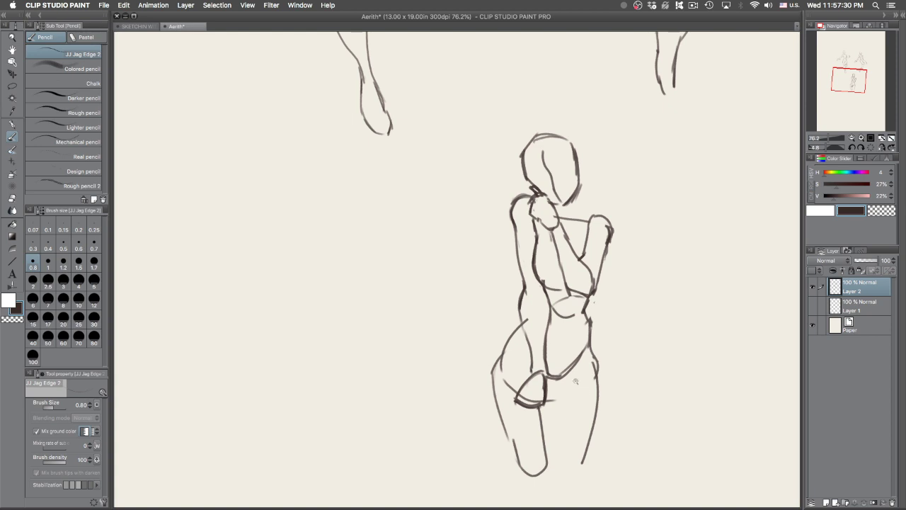
scroll(579, 379, "up", 2)
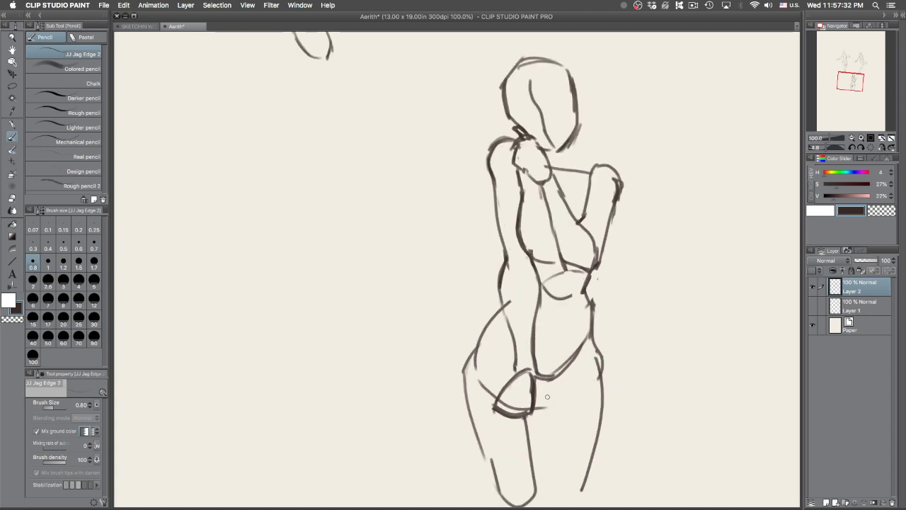
left_click_drag(542, 386, 598, 483)
mouse_move(592, 348)
left_mouse_down()
mouse_move(618, 485)
mouse_move(627, 461)
left_mouse_up()
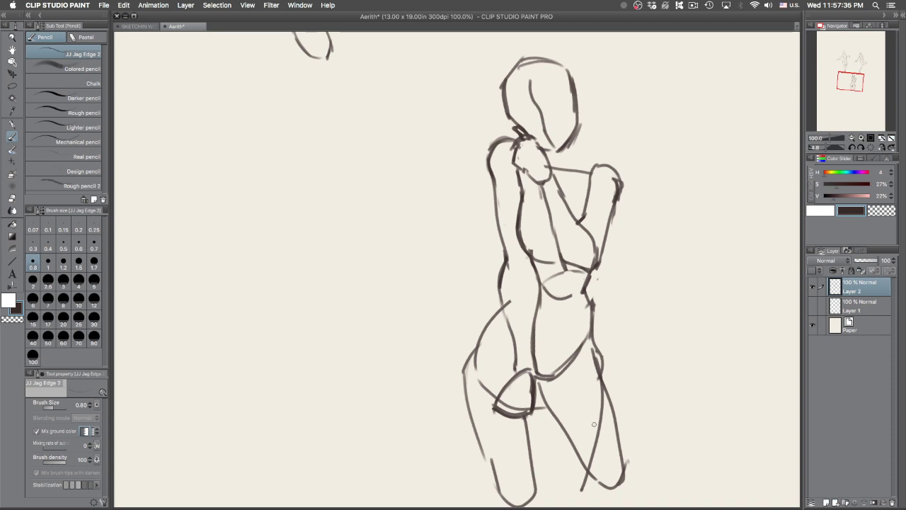
Step: Blend the fuller hip's contour into the outer thigh, and rework the lowered hand's bottom edge with short finger strokes
mouse_move(492, 323)
left_mouse_down()
mouse_move(466, 355)
mouse_move(469, 345)
mouse_move(485, 383)
mouse_move(499, 333)
left_mouse_up()
key("e")
mouse_move(522, 408)
left_mouse_down()
mouse_move(492, 394)
mouse_move(503, 406)
mouse_move(511, 401)
mouse_move(512, 411)
mouse_move(488, 400)
mouse_move(508, 398)
mouse_move(496, 402)
mouse_move(521, 421)
mouse_move(509, 437)
left_mouse_up()
key("p")
Step: Erase the hip line crossing the lowered forearm and clean up the arm's outer edge near the elbow
key("e")
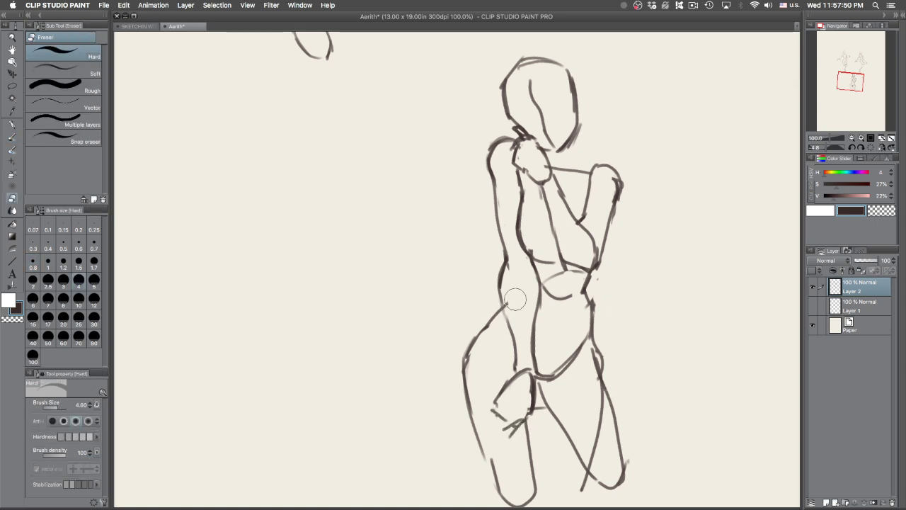
left_click_drag(499, 271, 512, 335)
key("p")
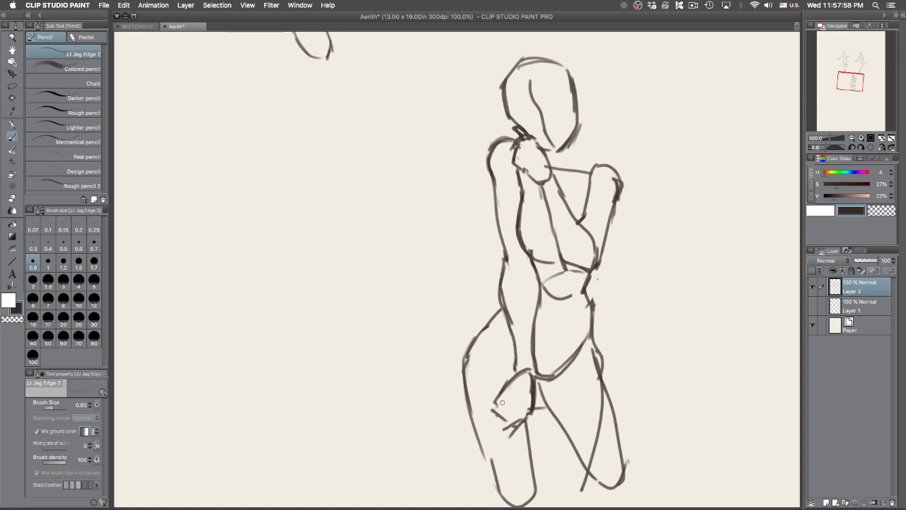
Step: Round off the folded arm's elbow in place of its straight edge, and draw the neck sloping into the lower shoulder
key("e")
mouse_move(573, 260)
left_mouse_down()
mouse_move(564, 257)
mouse_move(587, 279)
mouse_move(597, 275)
left_mouse_up()
key("p")
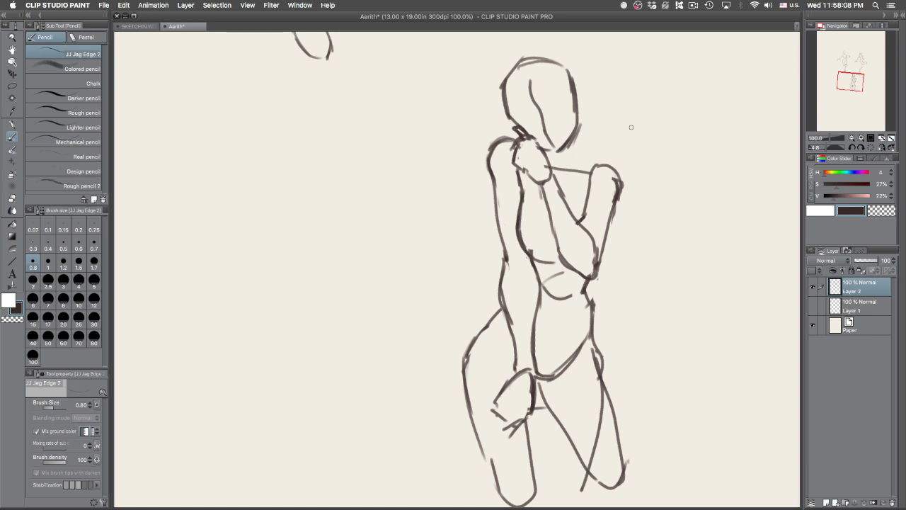
mouse_move(571, 138)
left_mouse_down()
mouse_move(566, 160)
mouse_move(622, 182)
mouse_move(608, 167)
mouse_move(615, 174)
left_mouse_up()
key("super+z")
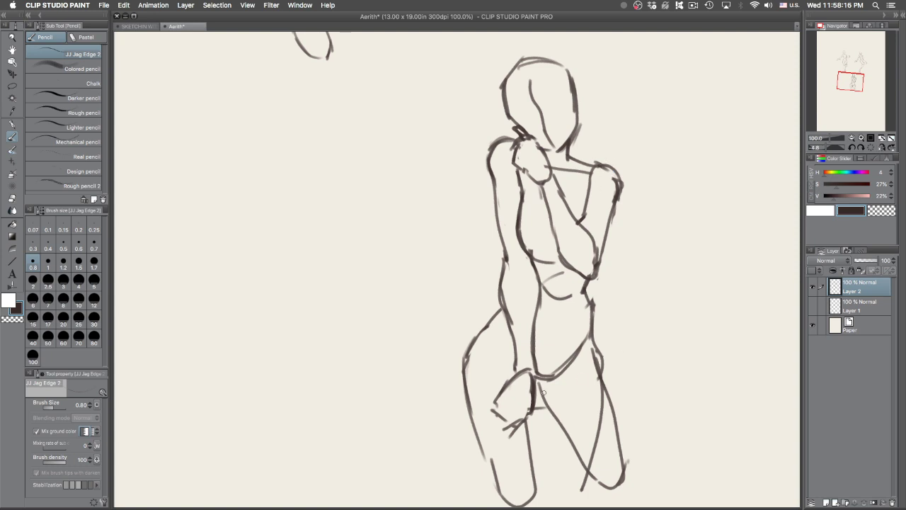
Step: Add a finger stroke to the lowered hand and erase the stray lines crossing inside the outward-angled thigh and its knee
left_click_drag(513, 428, 497, 438)
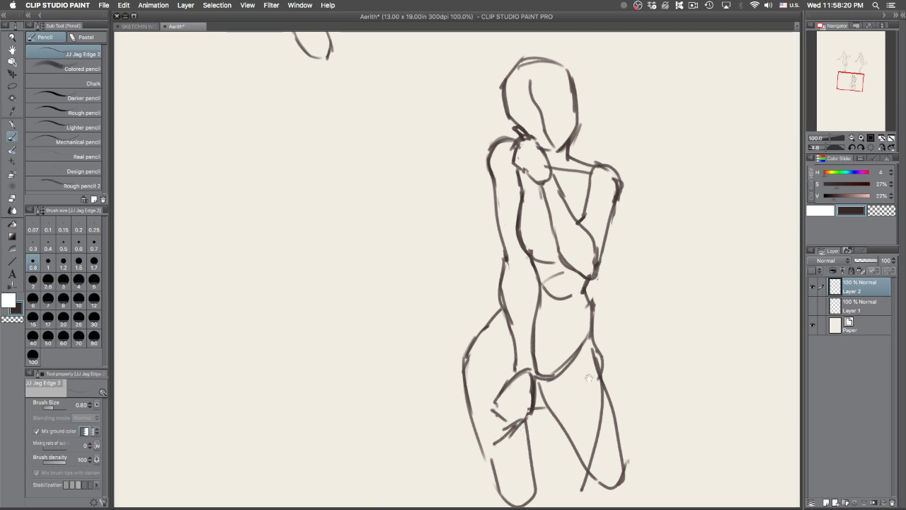
left_click_drag(588, 290, 595, 328)
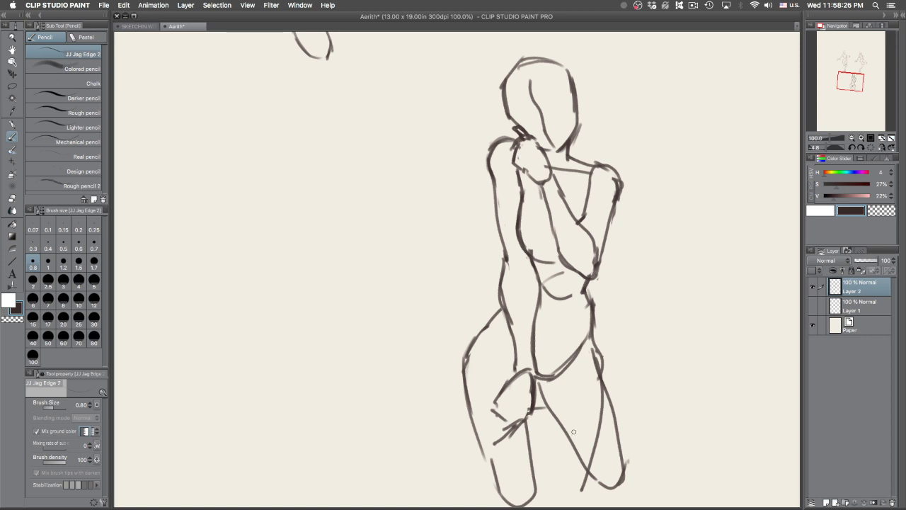
key("e")
mouse_move(572, 479)
left_mouse_down()
mouse_move(597, 449)
mouse_move(597, 290)
mouse_move(589, 330)
mouse_move(613, 411)
left_mouse_up()
key("p")
Step: Close the outward-angled thigh with a rounded knee and darken the outer edge of the other thigh near the knee
mouse_move(599, 366)
left_mouse_down()
mouse_move(615, 422)
mouse_move(607, 291)
left_mouse_up()
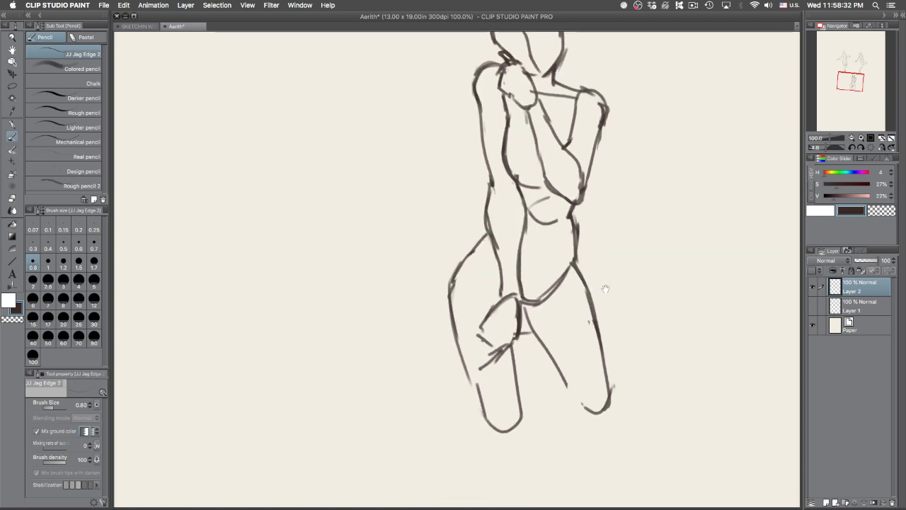
mouse_move(565, 380)
left_mouse_down()
mouse_move(581, 417)
mouse_move(610, 401)
left_mouse_up()
left_click_drag(468, 372, 489, 419)
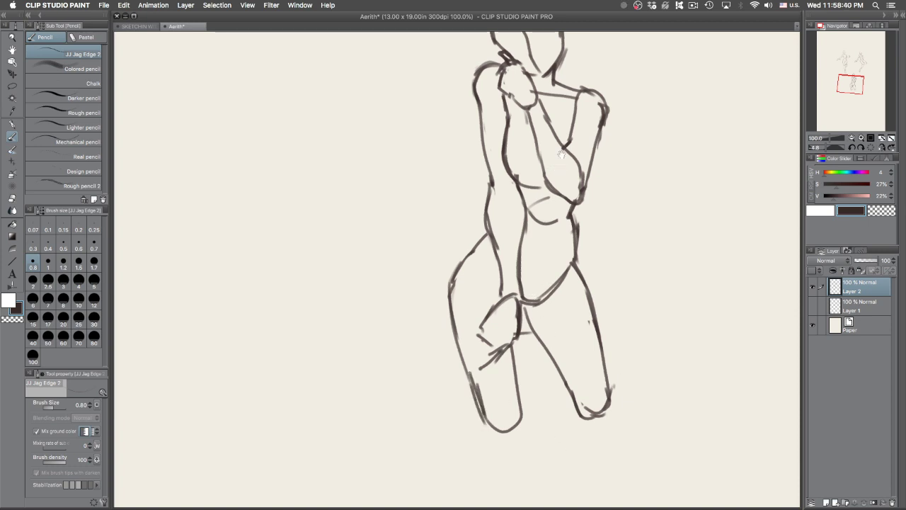
Step: Draw a chest curve inside the bend of the folded arm and erase the rib curve on the torso's other side
scroll(559, 159, "up", 3)
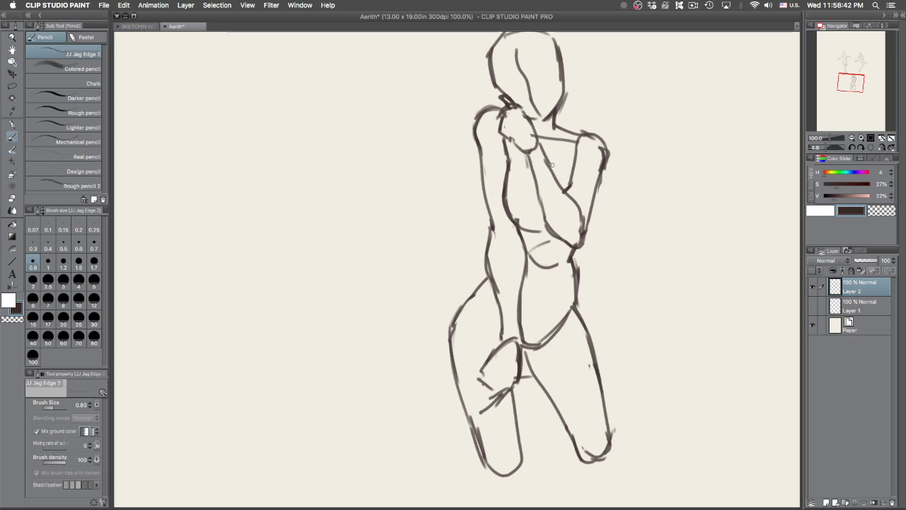
key("super+z")
left_click_drag(550, 161, 574, 155)
key("super+z")
key("e")
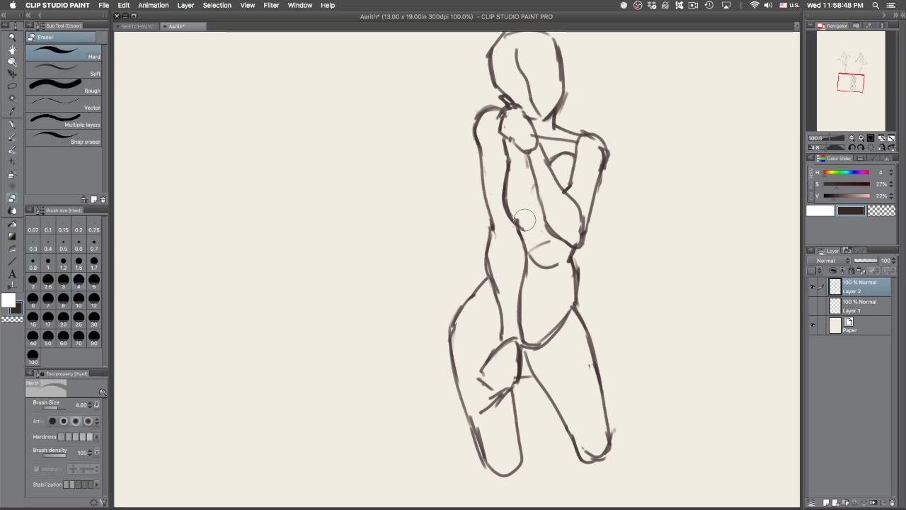
left_click_drag(529, 237, 523, 213)
key("p")
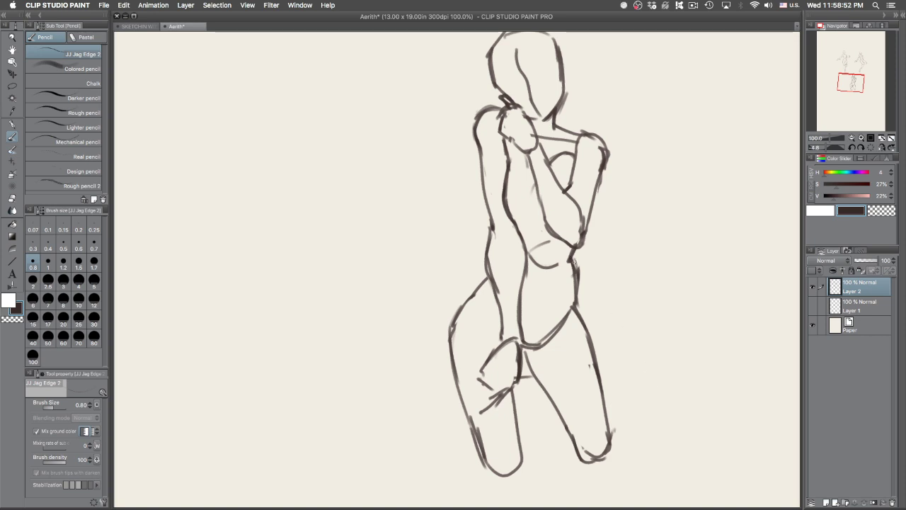
Step: Erase the guide line crossing the upper chest, and strengthen the inner thigh line and the lowered hand's edge
key("e")
mouse_move(544, 136)
left_mouse_down()
mouse_move(582, 138)
mouse_move(549, 139)
left_mouse_up()
key("p")
mouse_move(512, 388)
left_mouse_down()
mouse_move(499, 410)
mouse_move(523, 436)
mouse_move(524, 459)
left_mouse_up()
left_click_drag(515, 345, 501, 392)
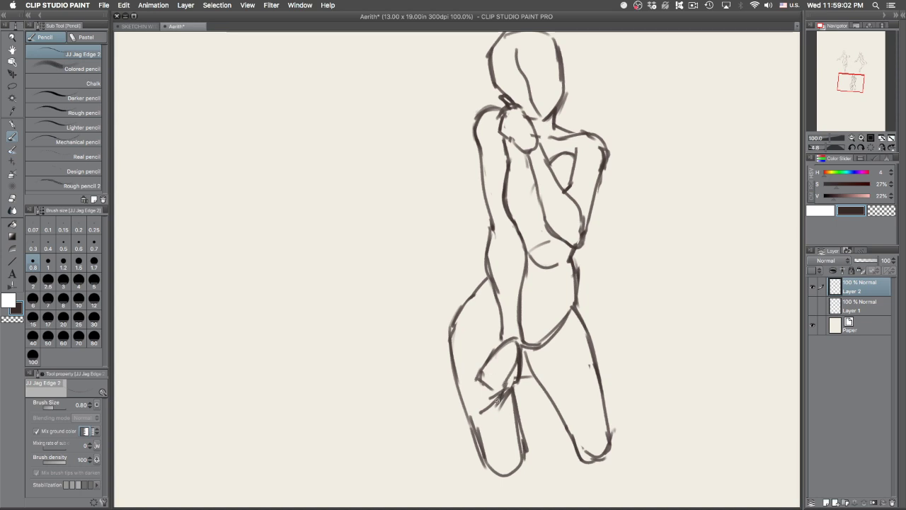
left_click_drag(488, 109, 504, 485)
key("super+z")
Step: Draw a curved horizontal guide line across the lower face, crossing the head's centre line
left_click_drag(565, 339, 563, 190)
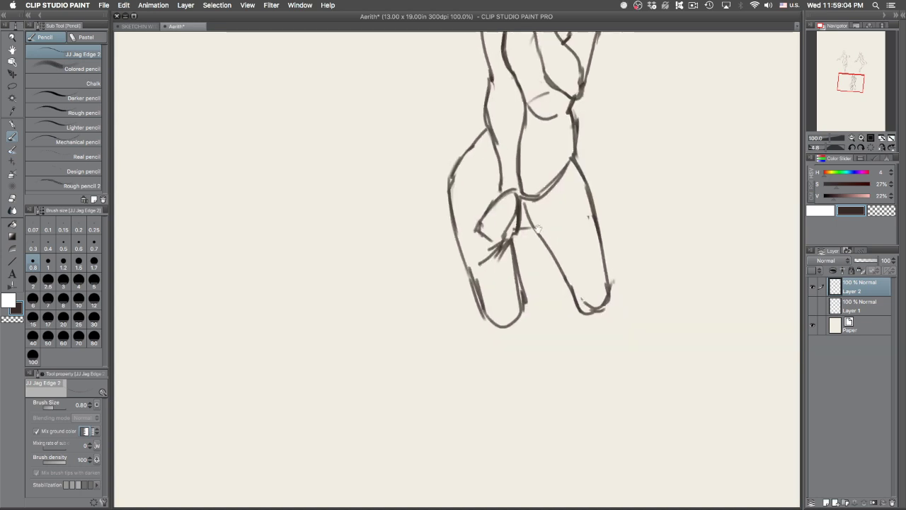
mouse_move(573, 257)
left_mouse_down()
mouse_move(588, 495)
mouse_move(580, 252)
left_mouse_up()
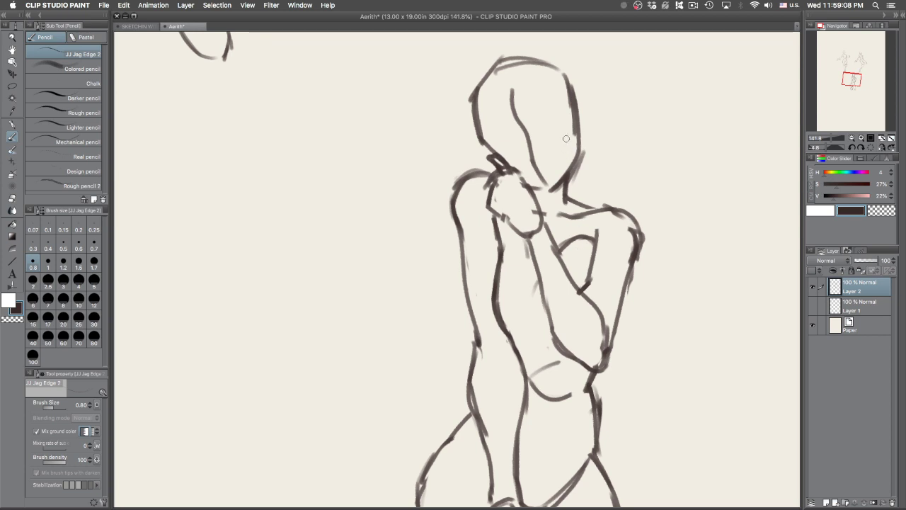
left_click_drag(498, 142, 565, 117)
key("super+z")
mouse_move(508, 148)
left_mouse_down()
mouse_move(545, 149)
mouse_move(528, 145)
mouse_move(570, 114)
mouse_move(556, 139)
left_mouse_up()
key("super+z")
key("super+z")
key("super+z")
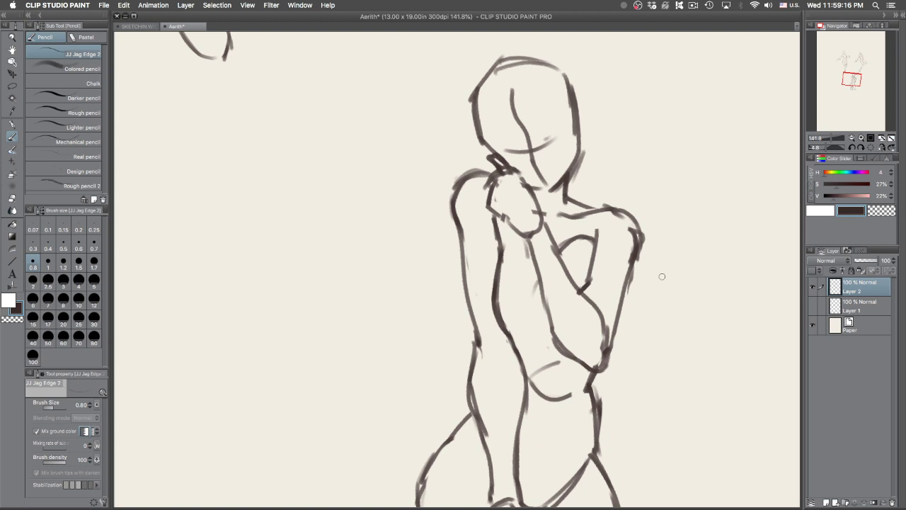
Step: Redraw the folded arm's outer edge as a narrower taper from shoulder to elbow, erasing the old outline
left_click_drag(635, 250, 628, 275)
left_click_drag(636, 241, 613, 317)
left_click_drag(623, 282, 609, 346)
key("c")
key("e")
mouse_move(629, 304)
left_mouse_down()
mouse_move(645, 265)
mouse_move(616, 360)
left_mouse_up()
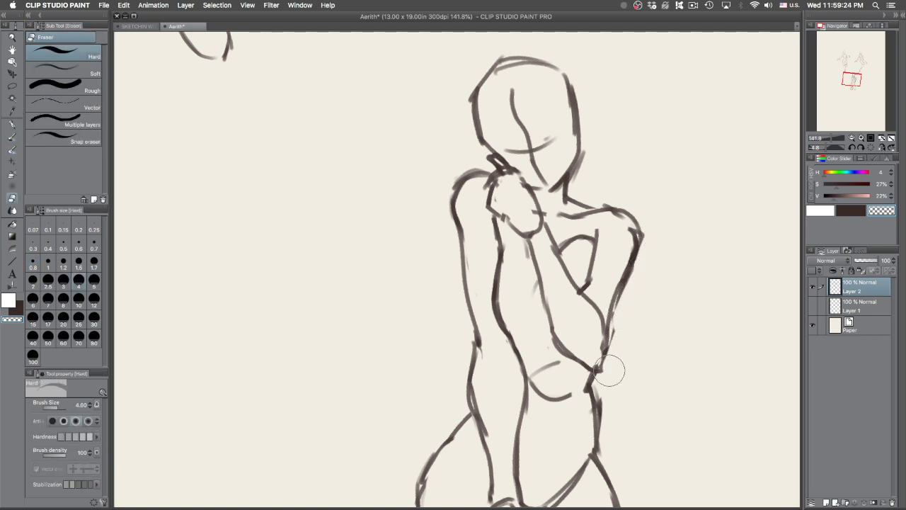
mouse_move(633, 304)
left_mouse_down()
mouse_move(601, 348)
mouse_move(612, 324)
left_mouse_up()
key("p")
key("c")
left_click_drag(600, 359, 617, 309)
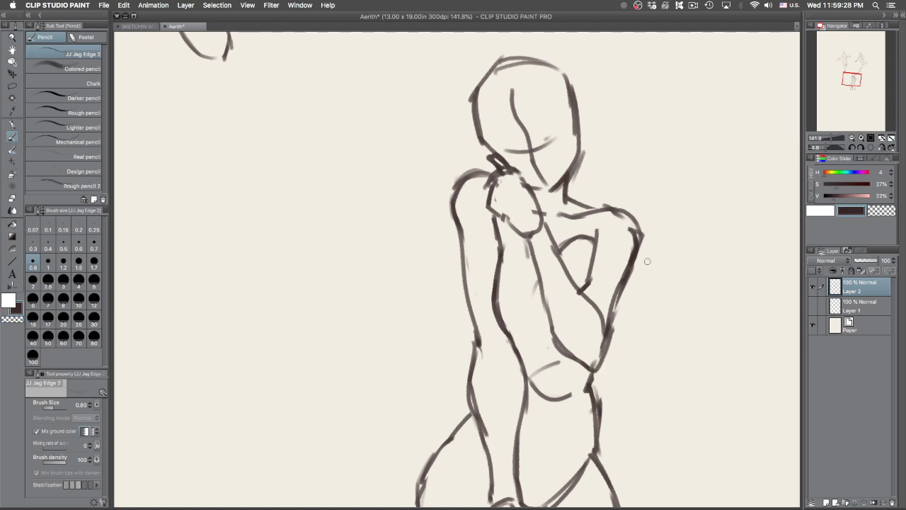
Step: Mirror the canvas view horizontally to check the standing figure's pose and balance
scroll(647, 367, "down", 3)
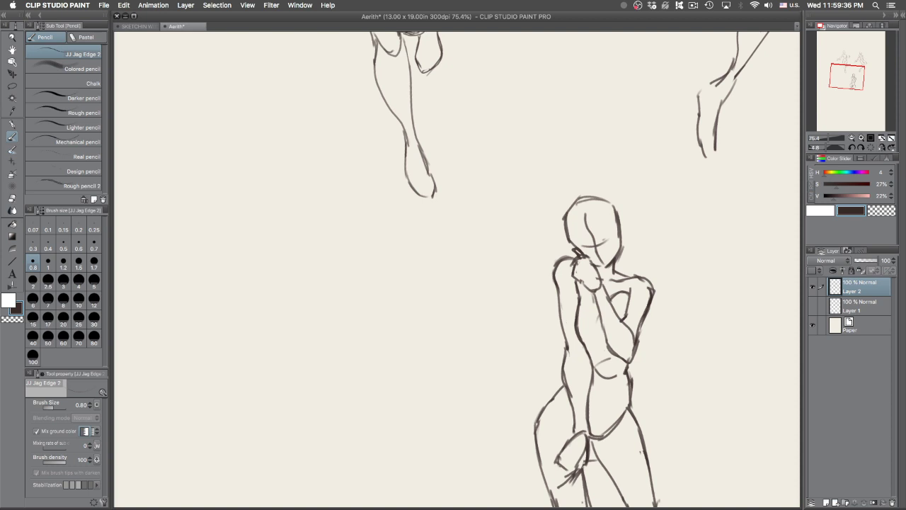
key("Tab")
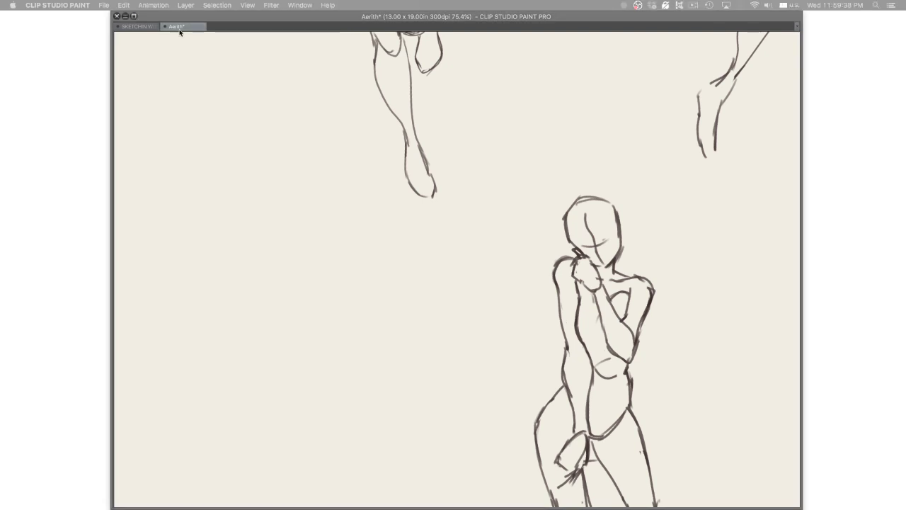
key("Tab")
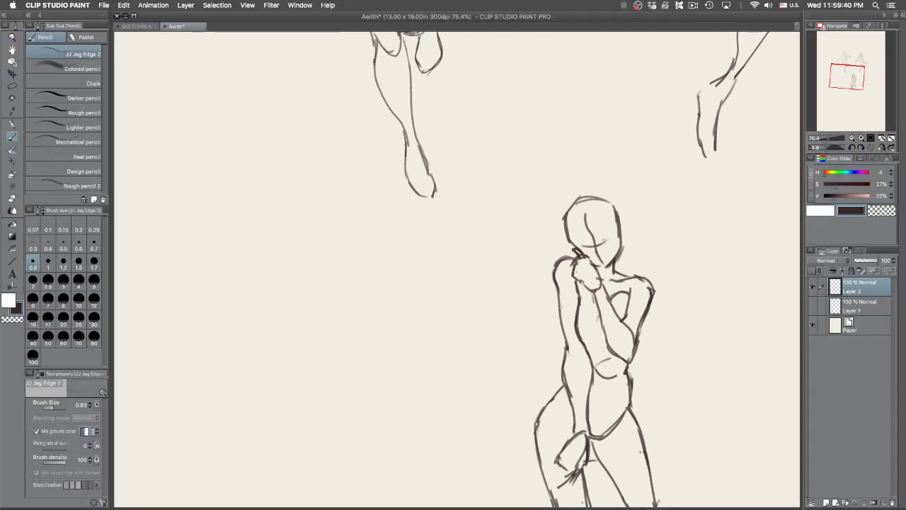
key("Tab")
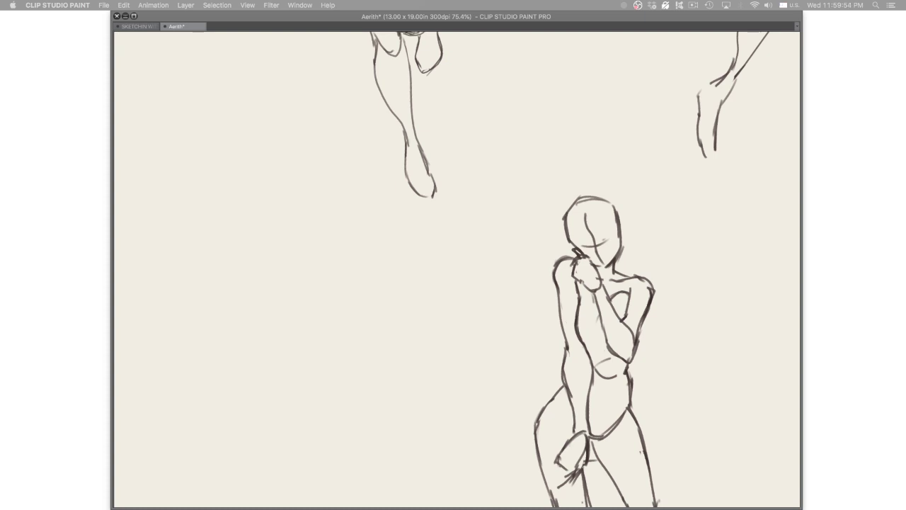
key("Tab")
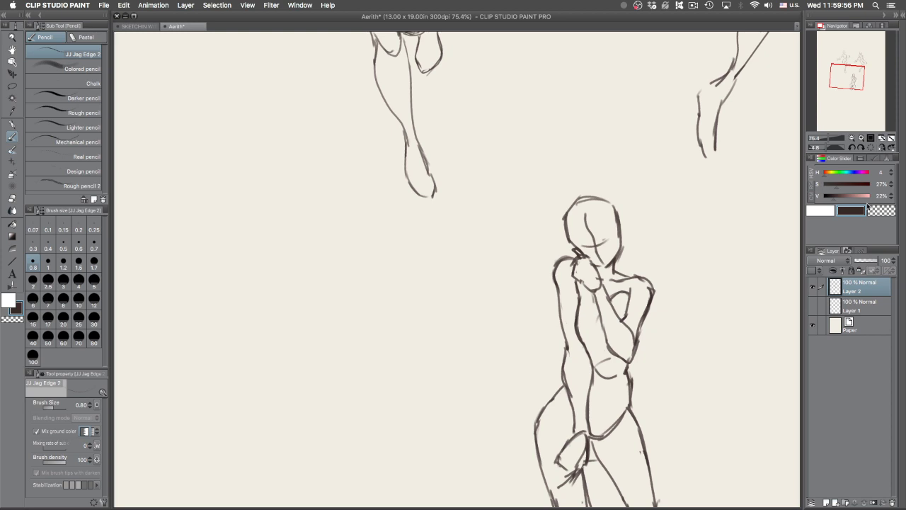
left_click(882, 148)
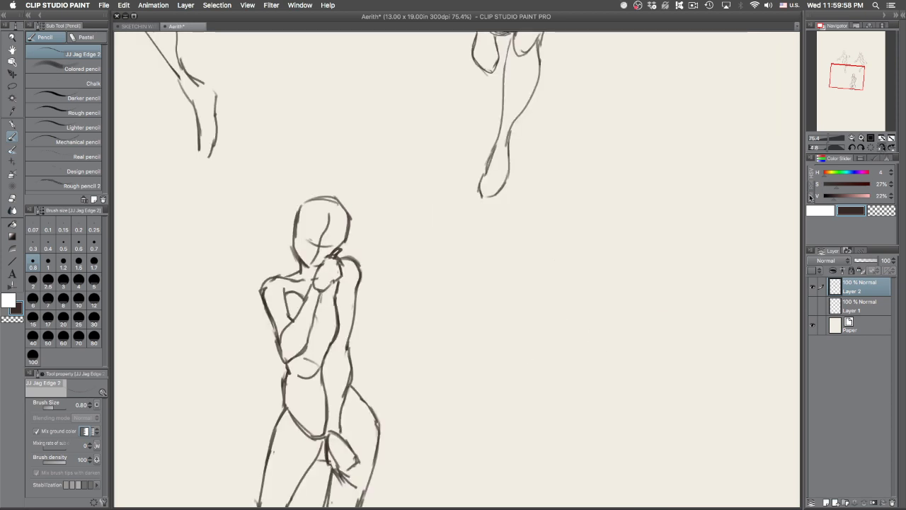
scroll(566, 297, "up", 5)
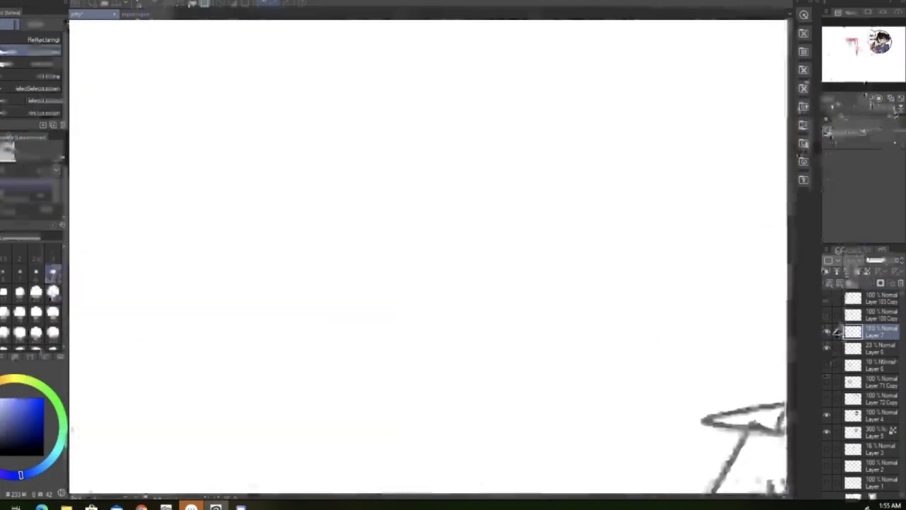
Step: Draw the caped character's facial profile from the forehead down to the nose
mouse_move(177, 454)
left_mouse_down()
mouse_move(396, 212)
mouse_move(635, 213)
left_mouse_up()
mouse_move(370, 183)
left_mouse_down()
mouse_move(377, 146)
mouse_move(368, 187)
left_mouse_up()
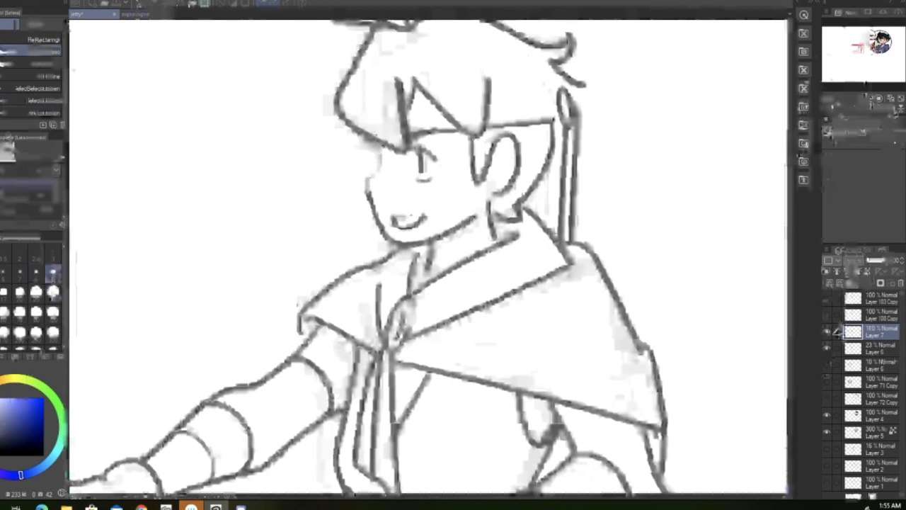
left_click_drag(381, 143, 371, 211)
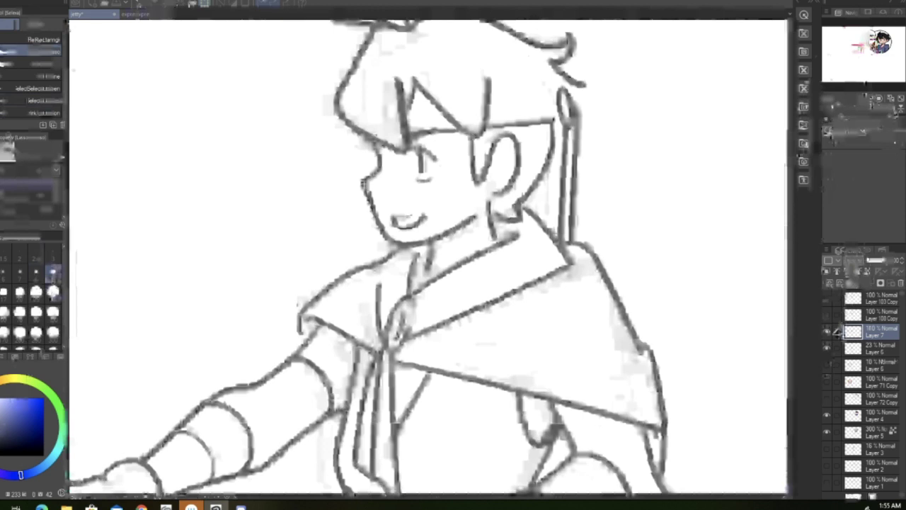
Step: Replace the caped character's smile with a short, slanted stroke for a serious mouth
key("ctrl+z")
key("ctrl+z")
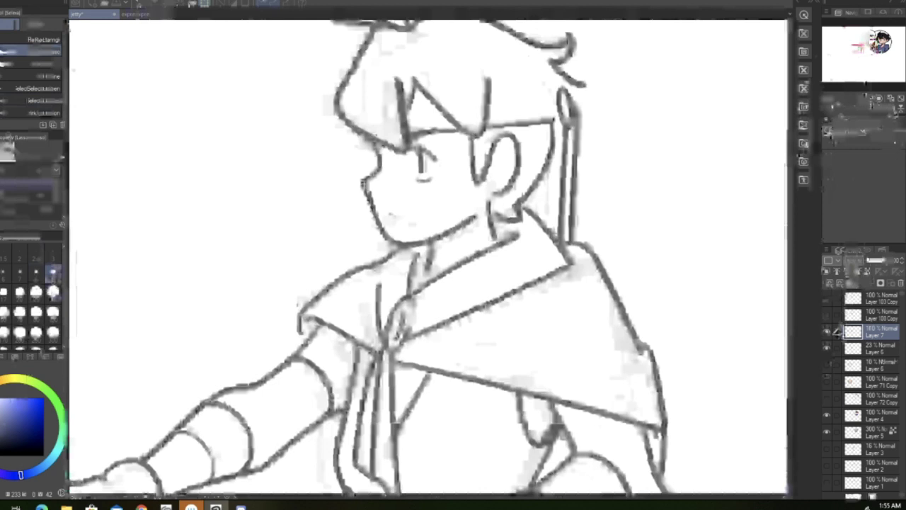
left_click_drag(398, 217, 417, 227)
Step: Outline the slanted tunic flap hanging below the belt and add the hip lines beside it
left_click_drag(861, 99, 849, 105)
left_click(857, 48)
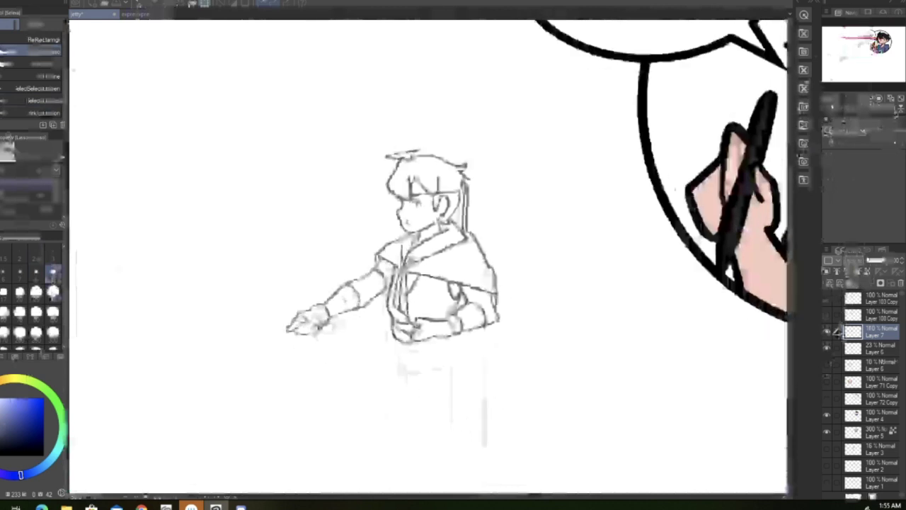
left_click_drag(856, 50, 856, 76)
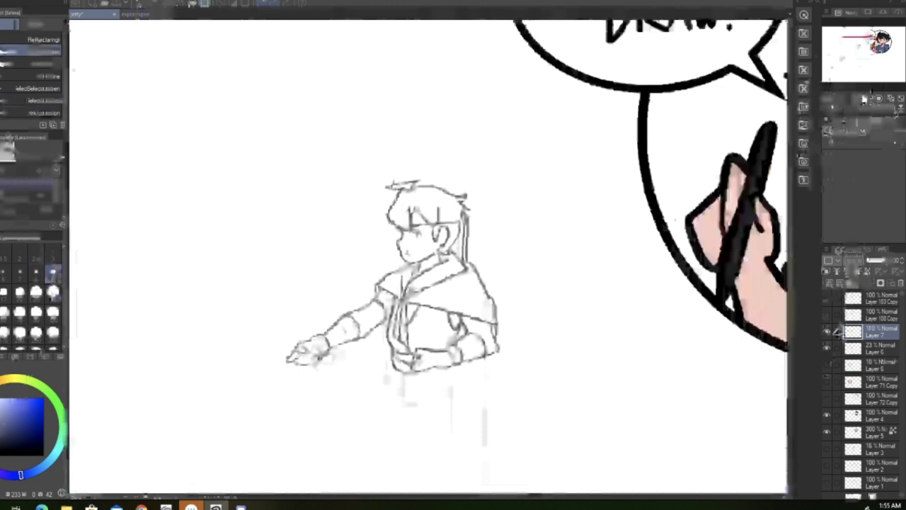
left_click(864, 100)
left_click(865, 101)
left_click(865, 101)
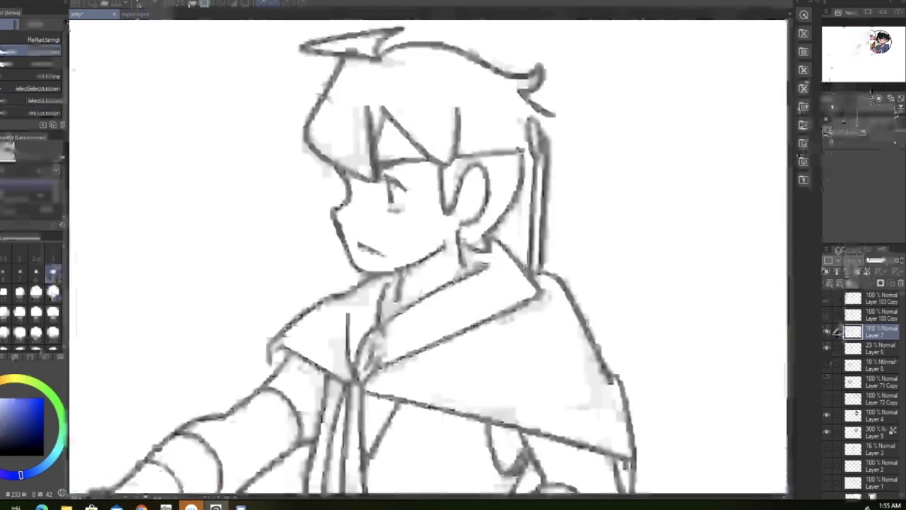
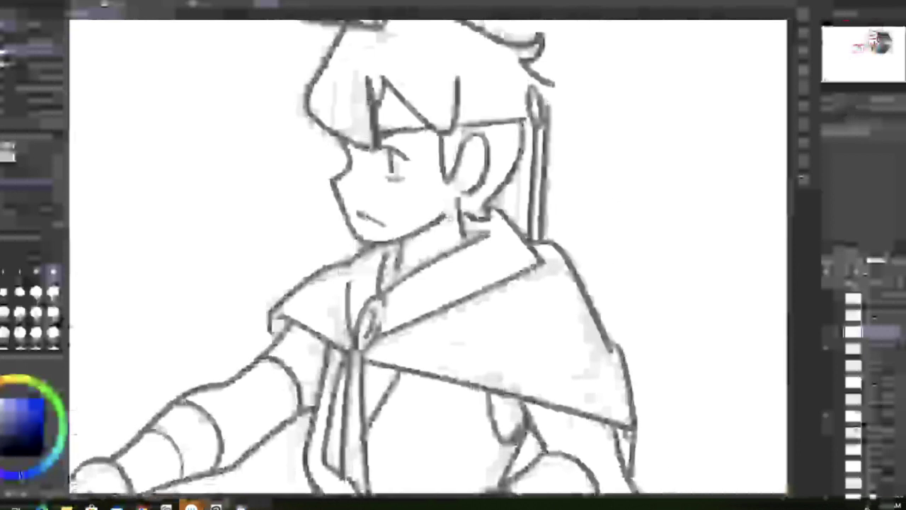
left_click(867, 104)
left_click_drag(858, 48, 855, 54)
mouse_move(417, 217)
left_mouse_down()
mouse_move(453, 281)
mouse_move(522, 253)
left_mouse_up()
left_click_drag(522, 203, 528, 252)
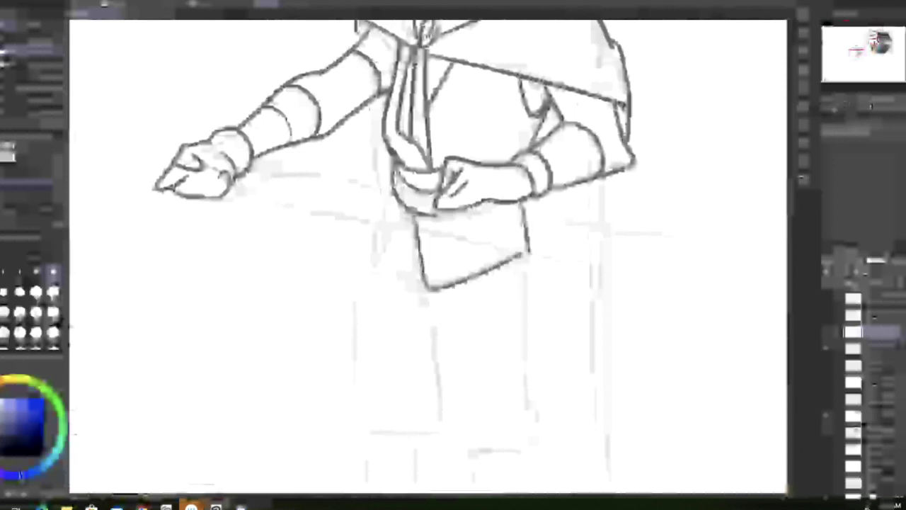
left_click_drag(407, 212, 364, 275)
left_click_drag(382, 228, 370, 253)
Step: Trace both legs of the knee-length shorts with rounded hems, adding the crotch crease between them
left_click_drag(849, 58, 849, 63)
mouse_move(313, 170)
left_mouse_down()
mouse_move(320, 302)
mouse_move(367, 313)
mouse_move(391, 304)
left_mouse_up()
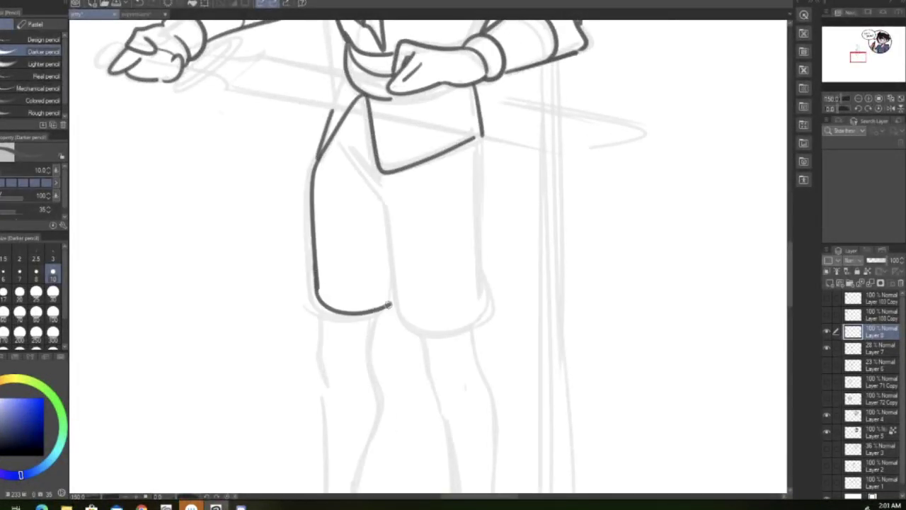
mouse_move(379, 200)
left_mouse_down()
mouse_move(397, 307)
mouse_move(422, 329)
mouse_move(487, 311)
left_mouse_up()
left_click_drag(480, 142, 486, 315)
left_click_drag(481, 145, 483, 290)
mouse_move(342, 146)
left_mouse_down()
mouse_move(368, 181)
mouse_move(363, 201)
left_mouse_up()
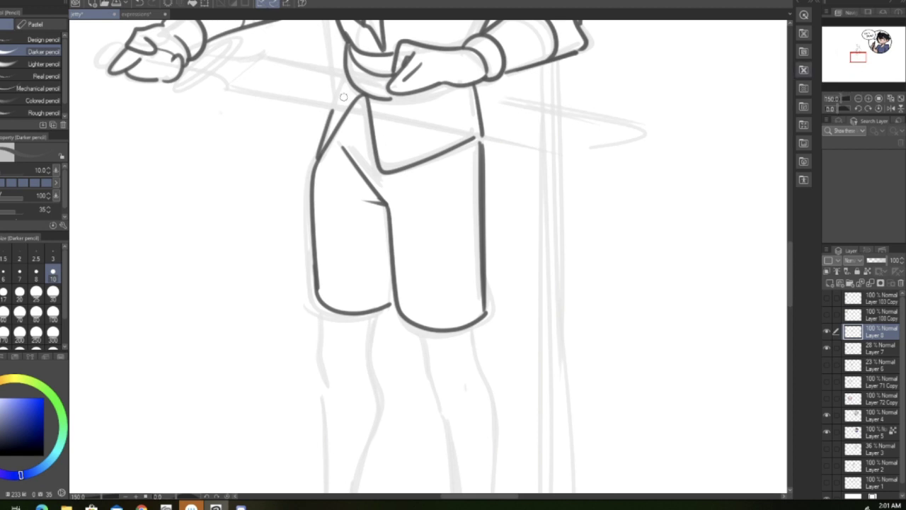
Step: Trace both sides of the lower leg above the side-facing foot, from the shorts' hem to the ankle
left_click_drag(858, 55, 857, 61)
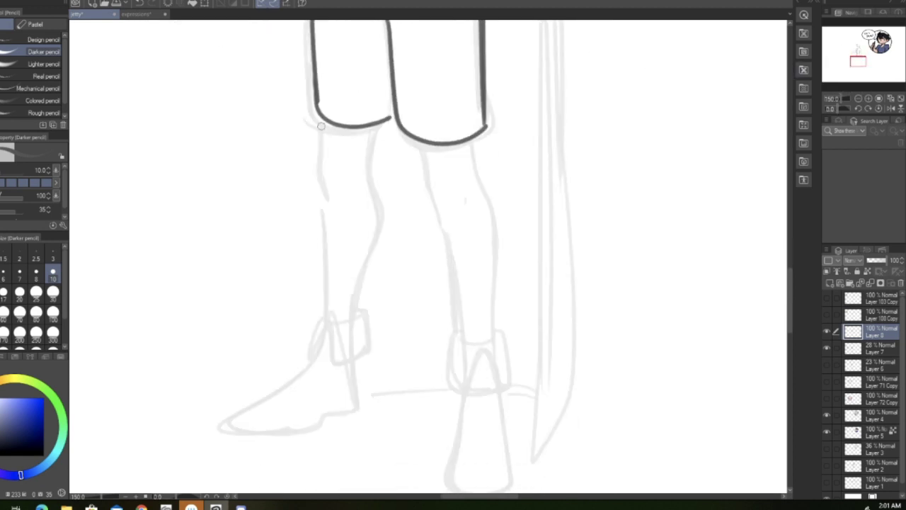
left_click_drag(323, 121, 330, 201)
mouse_move(388, 122)
left_mouse_down()
mouse_move(368, 172)
mouse_move(367, 264)
left_mouse_up()
left_click_drag(359, 299, 359, 309)
mouse_move(366, 169)
left_mouse_down()
mouse_move(377, 213)
mouse_move(354, 311)
left_mouse_up()
left_click_drag(324, 199, 326, 313)
Step: Outline the folded boot cuff around the ankle of the side-facing foot, including its smaller front flap
mouse_move(325, 201)
left_mouse_down()
mouse_move(330, 363)
mouse_move(371, 349)
left_mouse_up()
left_click_drag(358, 307, 369, 350)
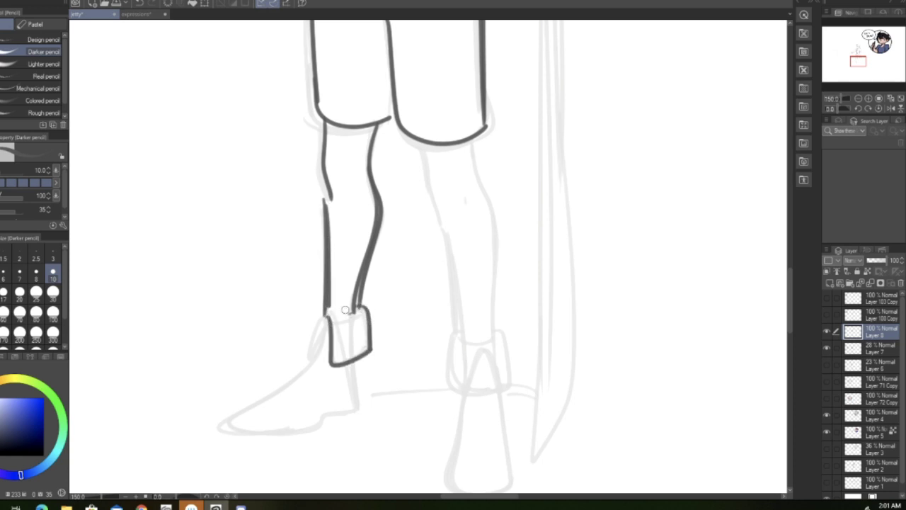
mouse_move(321, 315)
left_mouse_down()
mouse_move(312, 320)
mouse_move(318, 335)
left_mouse_up()
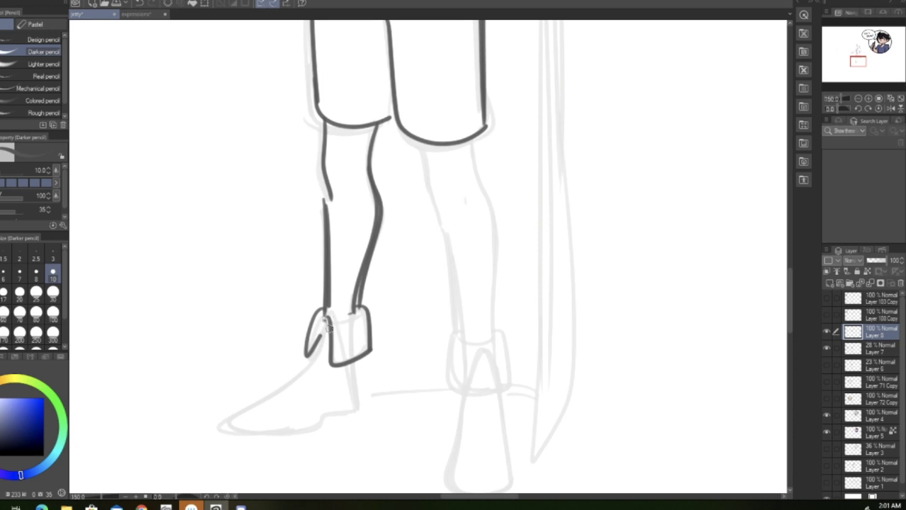
Step: Trace the side-facing boot below the cuff with its heel, pointed toe and sole
left_click_drag(354, 360, 358, 408)
mouse_move(313, 352)
left_mouse_down()
mouse_move(263, 398)
mouse_move(266, 431)
mouse_move(354, 414)
mouse_move(359, 401)
left_mouse_up()
mouse_move(272, 393)
left_mouse_down()
mouse_move(230, 426)
mouse_move(312, 429)
left_mouse_up()
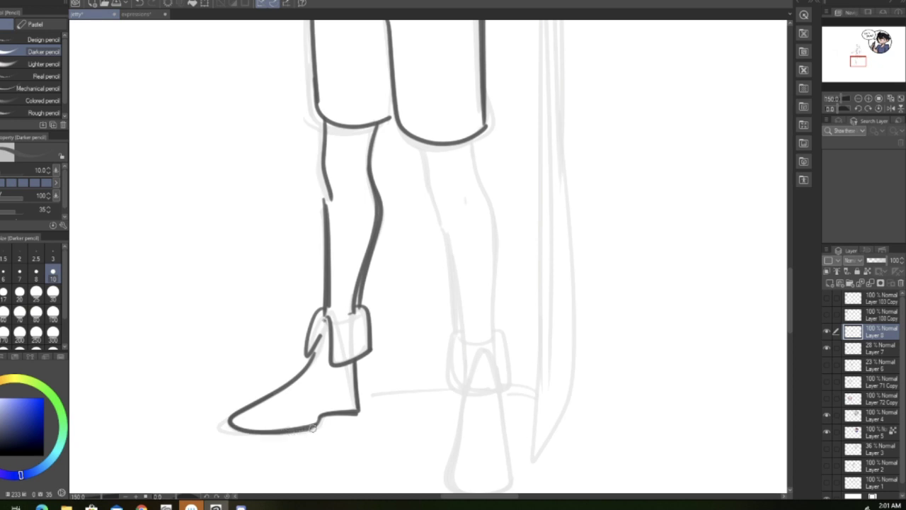
Step: Trace both sides of the other lower leg from the shorts' hem down to the boot cuff
left_click_drag(423, 141, 442, 223)
mouse_move(476, 133)
left_mouse_down()
mouse_move(478, 178)
mouse_move(493, 213)
mouse_move(492, 333)
left_mouse_up()
left_click_drag(443, 221, 460, 332)
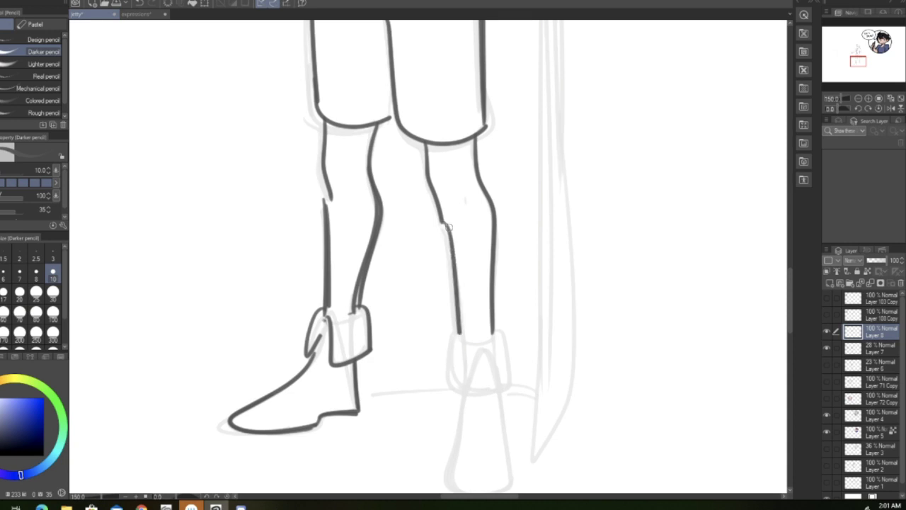
Step: Redraw the inner contour of the front-facing lower leg down to the ankle and close the leg with a short ankle line
left_click(142, 6)
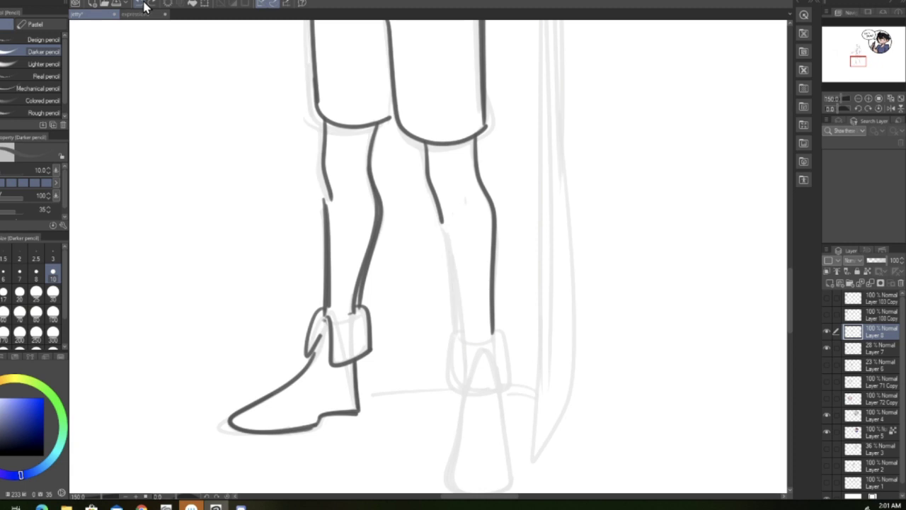
left_click_drag(431, 180, 463, 335)
left_click_drag(443, 224, 463, 337)
mouse_move(456, 306)
left_mouse_down()
mouse_move(460, 341)
mouse_move(500, 339)
left_mouse_up()
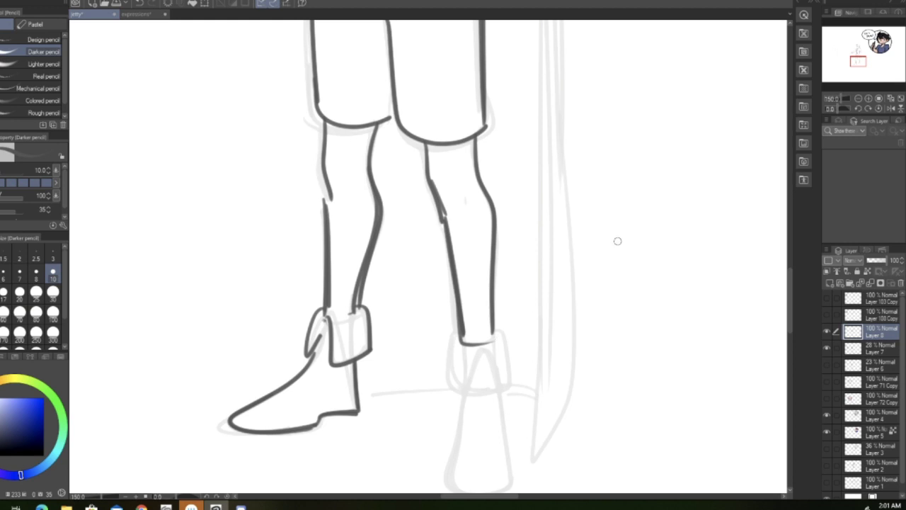
Step: Clean up the top of the front-facing leg's inner contour so it meets the shorts' hem, working on a horizontally flipped view
left_click_drag(854, 59, 853, 58)
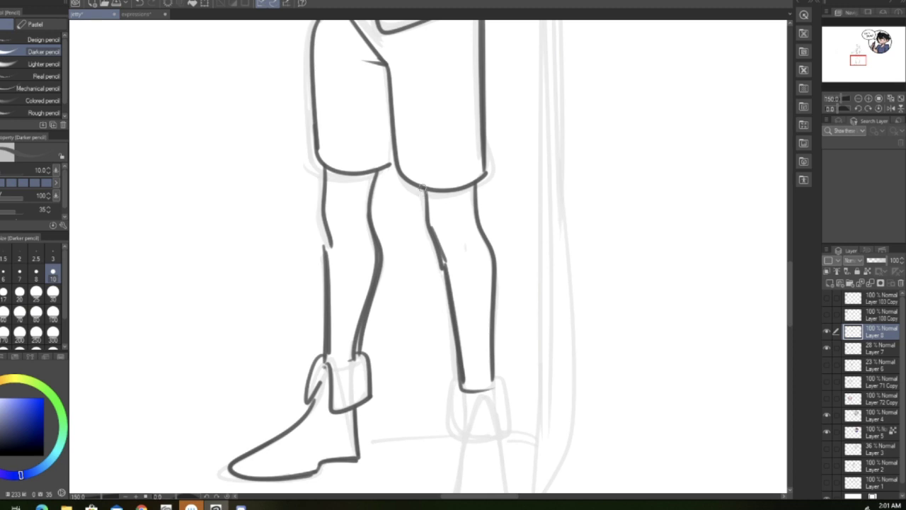
left_click(855, 99)
left_click(855, 99)
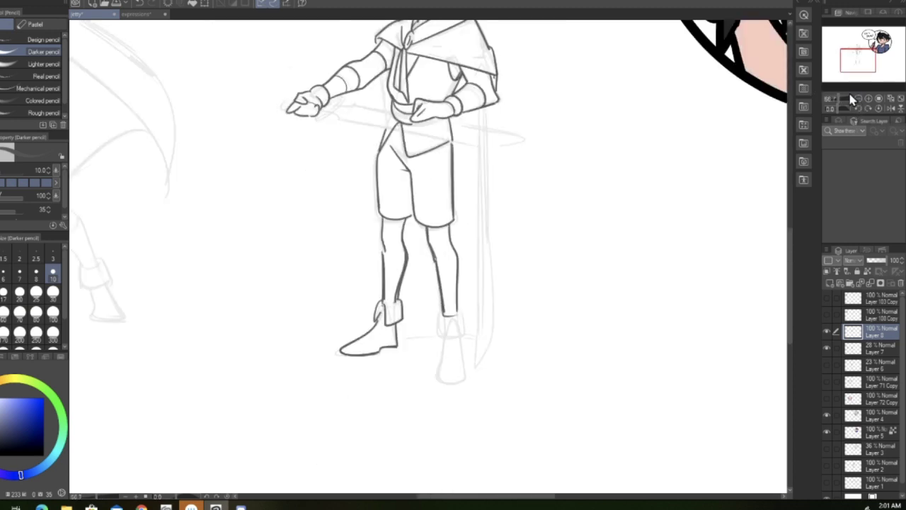
left_click(891, 108)
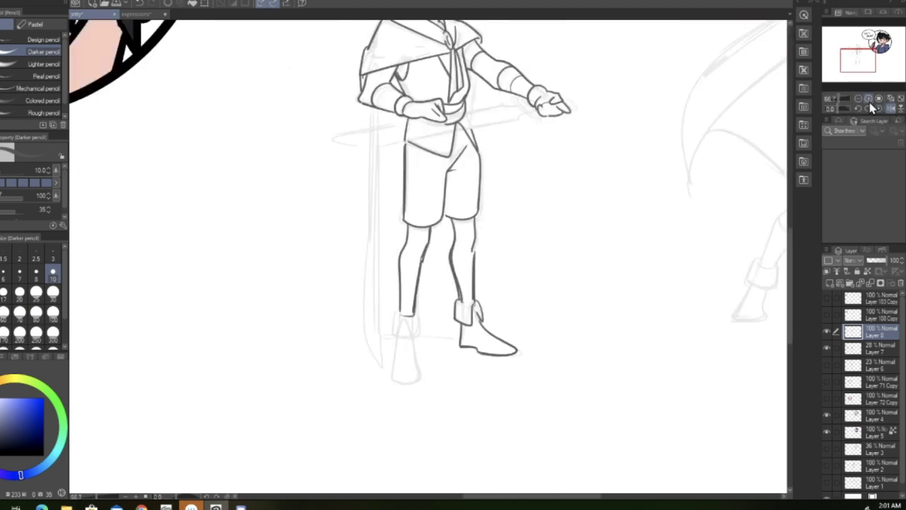
left_click(869, 99)
left_click(869, 99)
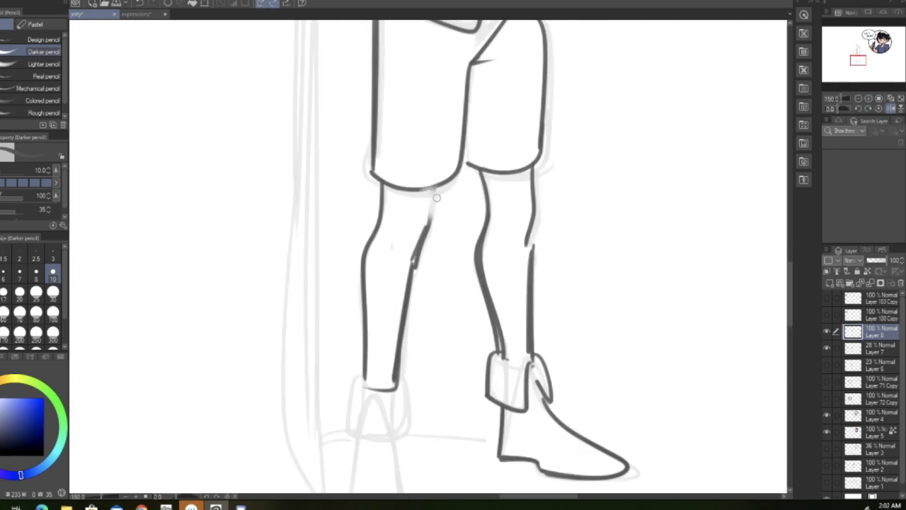
left_click_drag(439, 184, 428, 216)
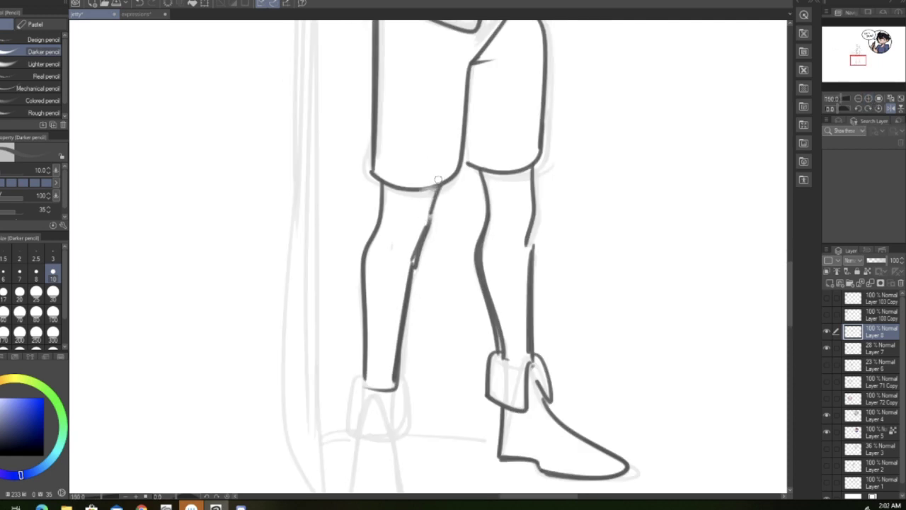
left_click(890, 101)
Step: Trace the near side of the front-facing boot's folded cuff and its V-shaped front opening below the ankle
left_click_drag(858, 59, 859, 65)
mouse_move(389, 197)
left_mouse_down()
mouse_move(413, 199)
mouse_move(378, 202)
mouse_move(382, 247)
left_mouse_up()
left_click_drag(412, 208, 383, 241)
left_click_drag(408, 206, 432, 248)
left_click_drag(424, 192, 431, 198)
Step: Trace both sides and the rounded toe of the front-facing boot, plus the outer fold of its cuff
mouse_move(392, 252)
left_mouse_down()
mouse_move(376, 333)
mouse_move(431, 343)
left_mouse_up()
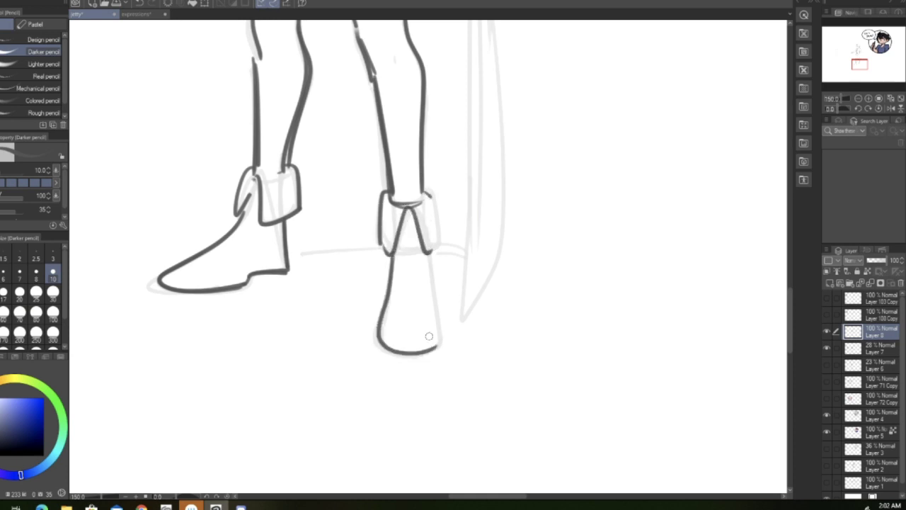
left_click_drag(429, 198, 433, 247)
mouse_move(422, 188)
left_mouse_down()
mouse_move(435, 190)
mouse_move(437, 212)
left_mouse_up()
left_click_drag(429, 249, 438, 313)
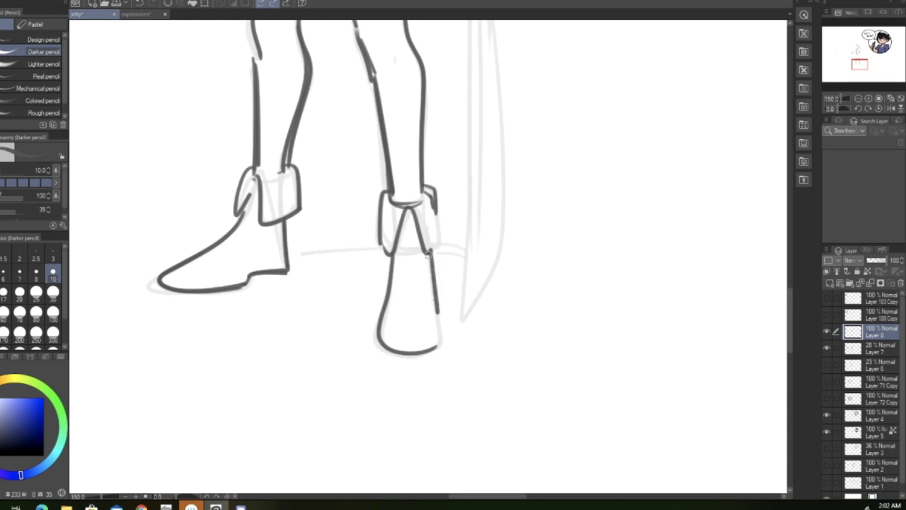
Step: Trace the two long vertical edges of the blade shape hanging behind the figure, from the bent elbow toward the ground
left_click(858, 98)
left_click_drag(857, 72, 863, 57)
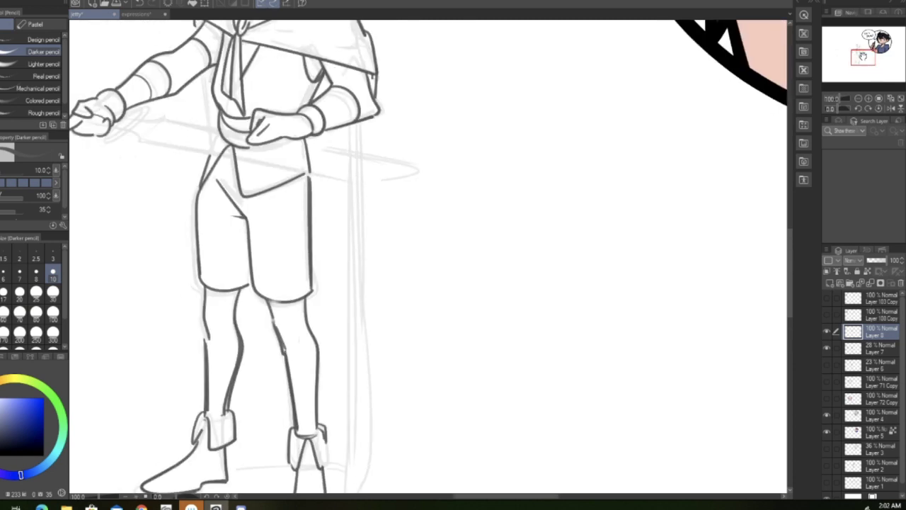
left_click_drag(370, 118, 364, 398)
left_click_drag(357, 121, 353, 474)
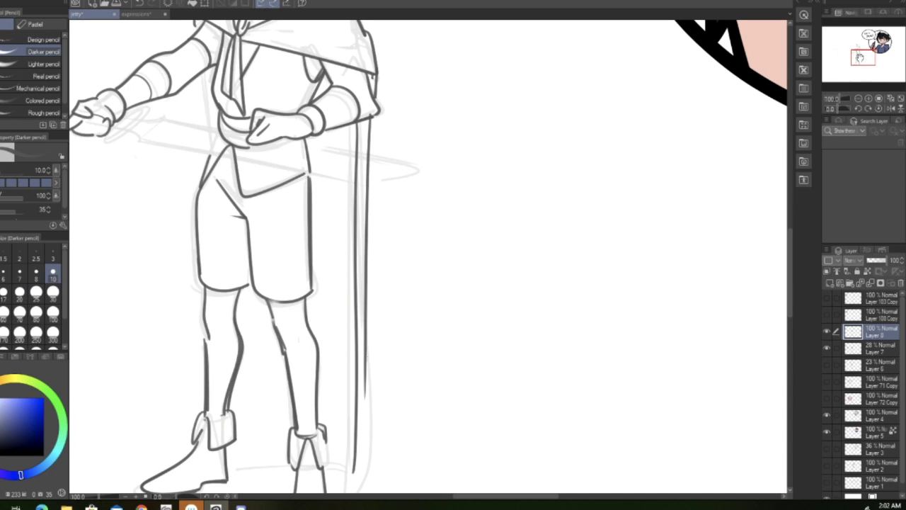
Step: Add the vertical edge beneath the outstretched arm and rework the short wrap line on the bent forearm
left_click_drag(203, 69, 212, 149)
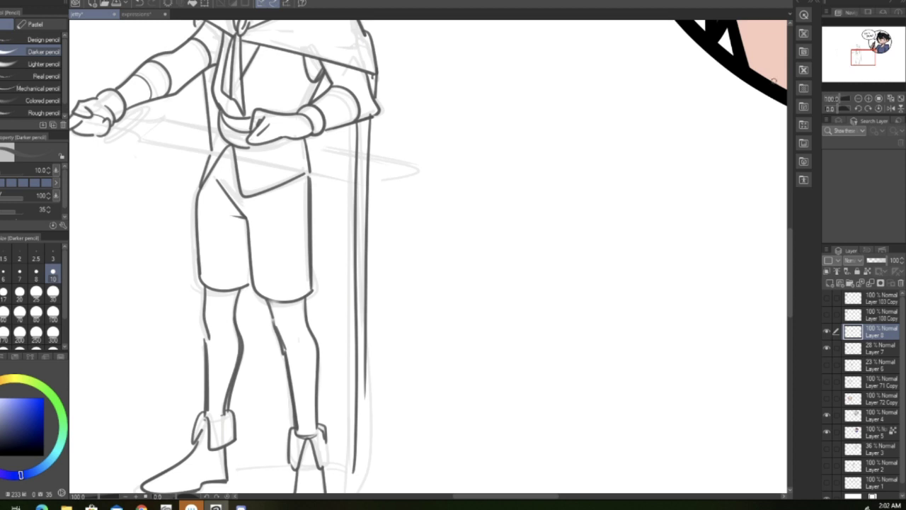
left_click_drag(334, 90, 351, 109)
left_click(139, 3)
left_click(139, 3)
left_click_drag(337, 97, 337, 125)
Step: Extend the hanging blade shape's edges to its pointed lower tip and draw the ground line behind the feet
left_click_drag(854, 57, 852, 62)
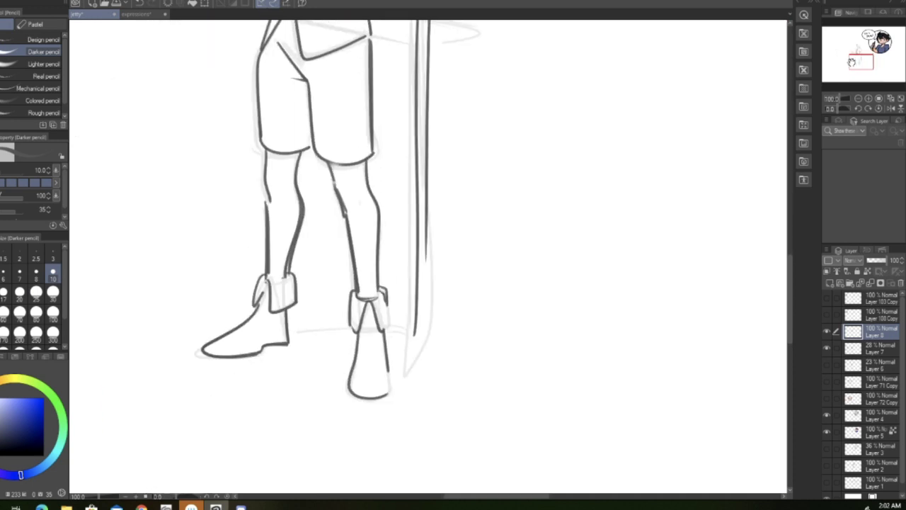
left_click_drag(427, 183, 432, 336)
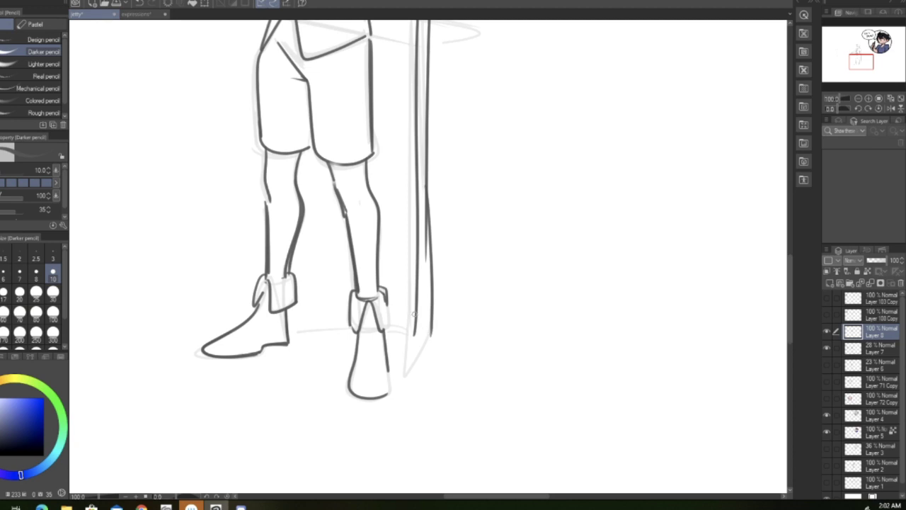
mouse_move(413, 282)
left_mouse_down()
mouse_move(404, 373)
mouse_move(434, 340)
left_mouse_up()
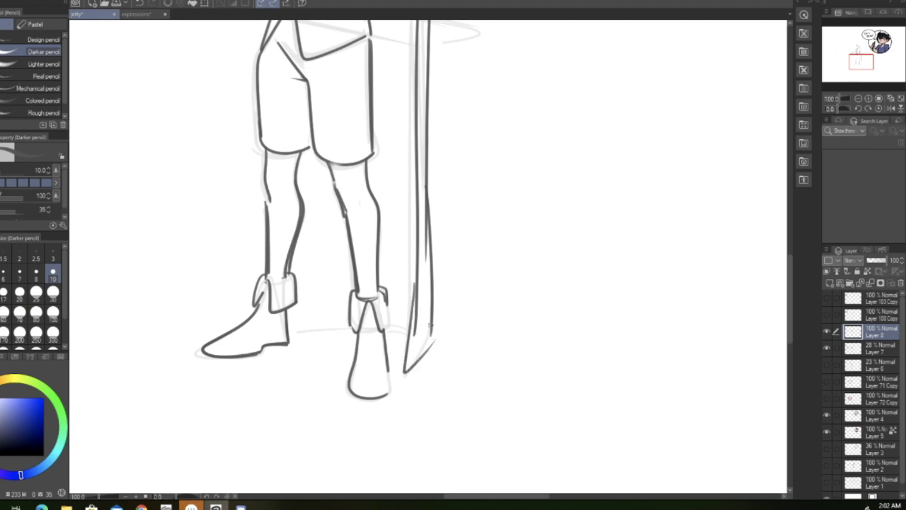
left_click_drag(287, 330, 408, 332)
Step: Check the whole figure's line art with the faded sketch on Layer 7 hidden, and show the sketch again
left_click(858, 99)
left_click(858, 99)
left_click_drag(846, 76, 846, 70)
left_click(828, 350)
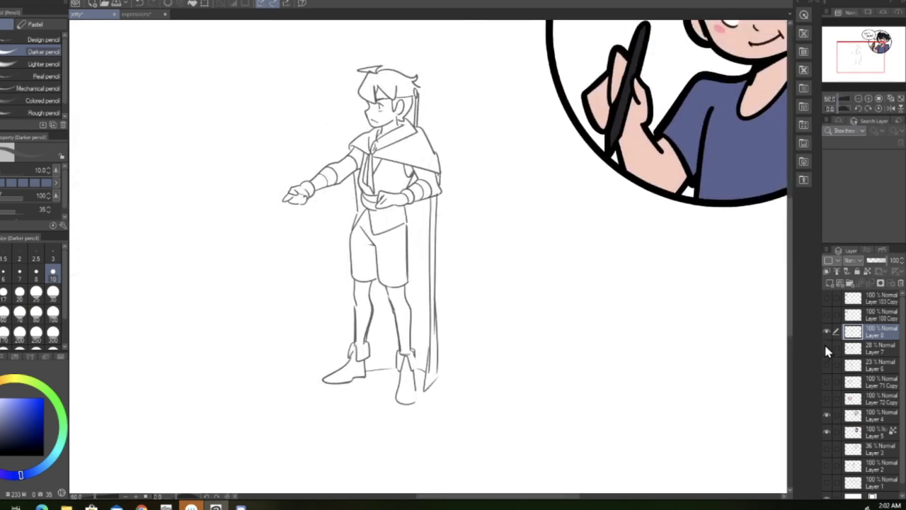
left_click(827, 347)
Step: Redraw the standing character's mouth as a wide, slightly upturned line
left_click_drag(860, 59, 852, 52)
left_click(869, 98)
left_click(869, 99)
left_click(869, 98)
left_click_drag(346, 201, 342, 195)
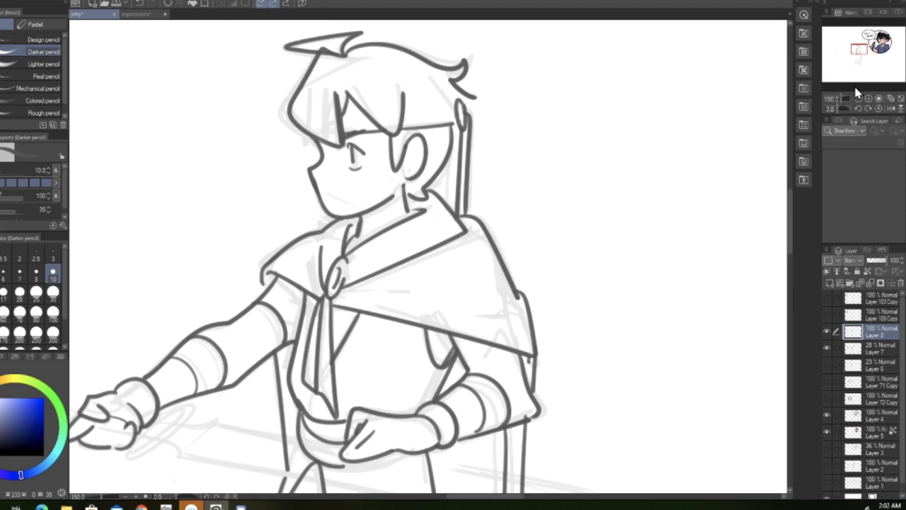
left_click(868, 99)
left_click_drag(295, 174, 329, 176)
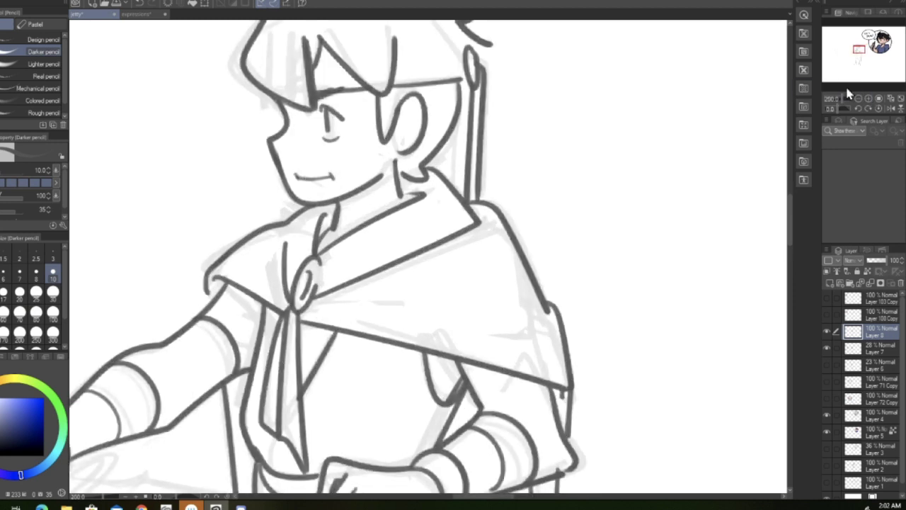
Step: Trace the jaw and neck line of the sword-wielding character over the faded sketch, using a horizontally flipped view
triple_click(858, 99)
left_click_drag(859, 58, 837, 56)
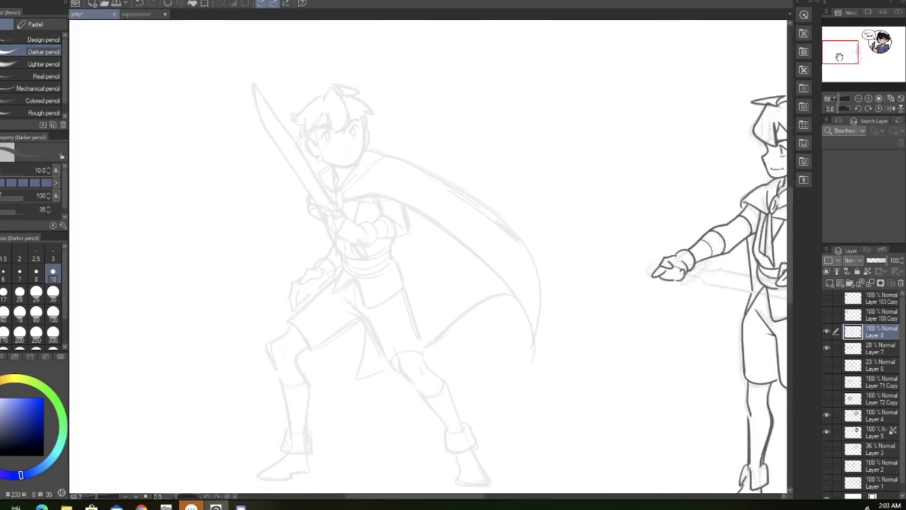
left_click(890, 109)
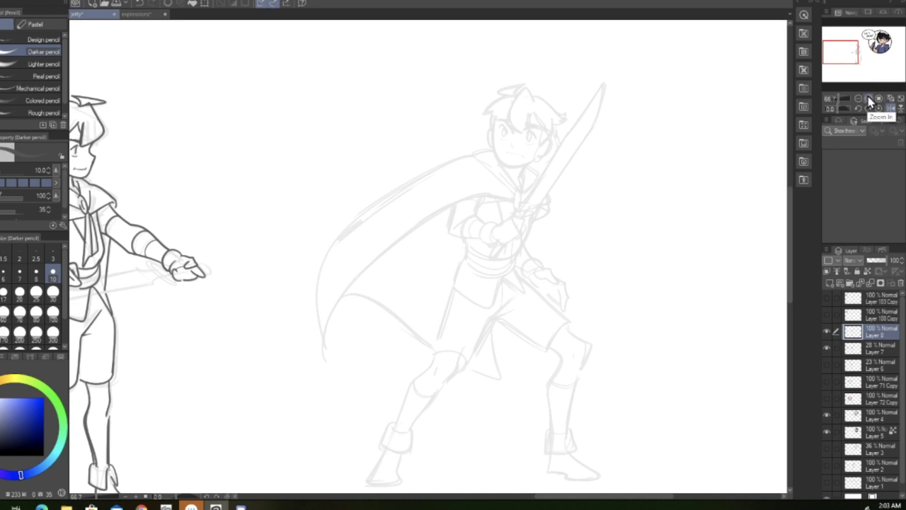
left_click(870, 99)
left_click_drag(847, 46, 839, 42)
left_click(869, 99)
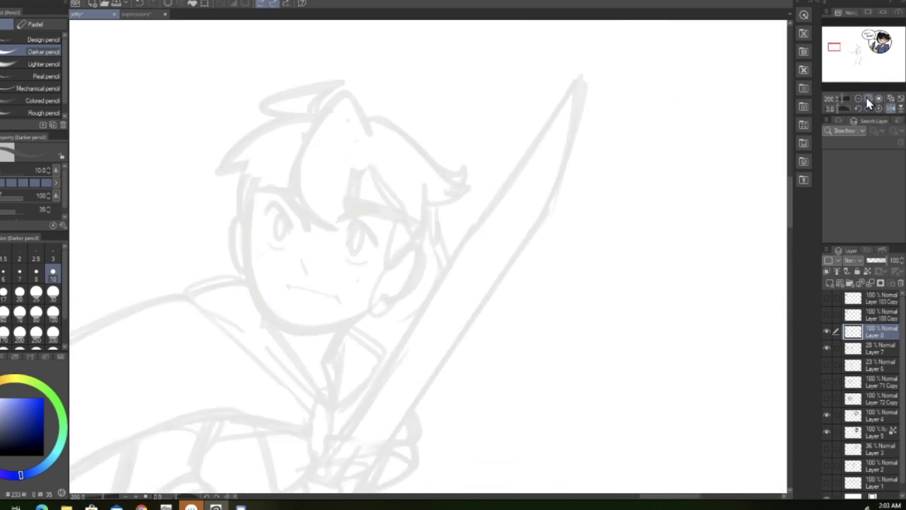
mouse_move(248, 208)
left_mouse_down()
mouse_move(252, 290)
mouse_move(346, 306)
left_mouse_up()
left_click(141, 6)
mouse_move(248, 212)
left_mouse_down()
mouse_move(259, 309)
mouse_move(354, 323)
mouse_move(368, 309)
mouse_move(326, 354)
left_mouse_up()
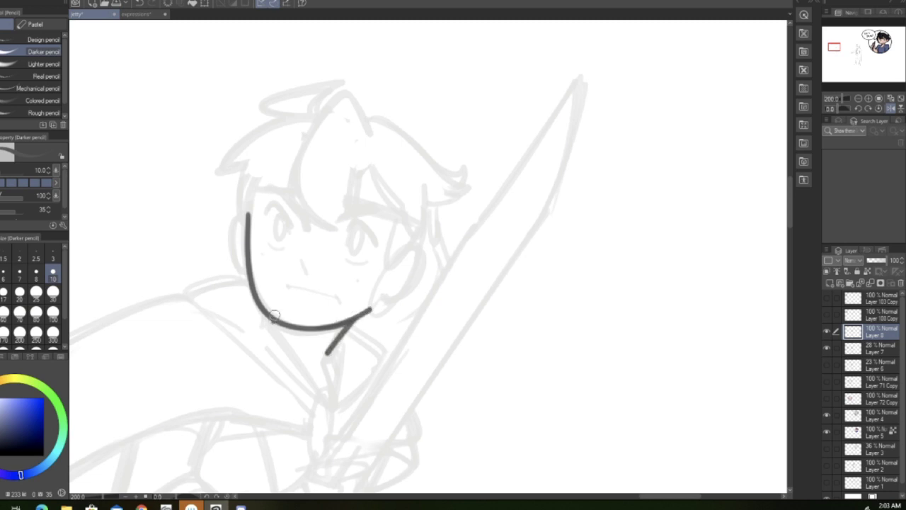
Step: Draw both eyes of the sword-wielding character with angled upper lids, oval irises and short lower-lid curves
mouse_move(266, 211)
left_mouse_down()
mouse_move(296, 228)
mouse_move(354, 222)
mouse_move(381, 246)
left_mouse_up()
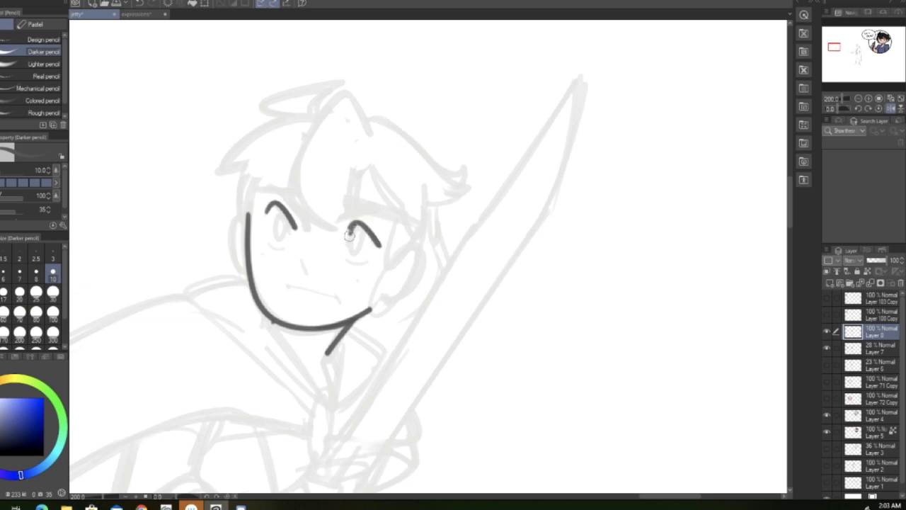
mouse_move(285, 215)
left_mouse_down()
mouse_move(278, 236)
mouse_move(290, 211)
left_mouse_up()
mouse_move(360, 228)
left_mouse_down()
mouse_move(350, 248)
mouse_move(363, 224)
left_mouse_up()
left_click_drag(268, 236, 286, 248)
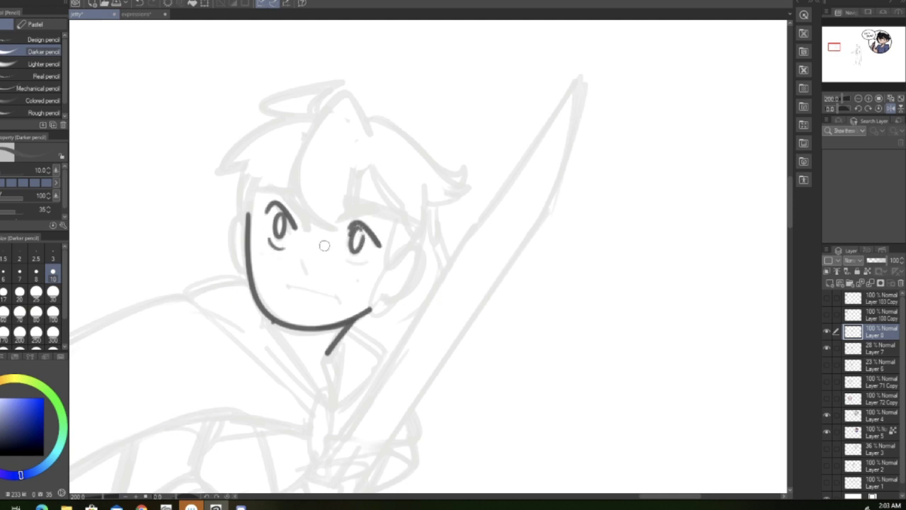
left_click_drag(348, 259, 369, 257)
Step: Shift the jaw and neck lines slightly upward with a lasso selection and transform, discarding the extra stroke along the jaw
mouse_move(249, 215)
left_mouse_down()
mouse_move(261, 297)
mouse_move(282, 321)
mouse_move(376, 312)
left_mouse_up()
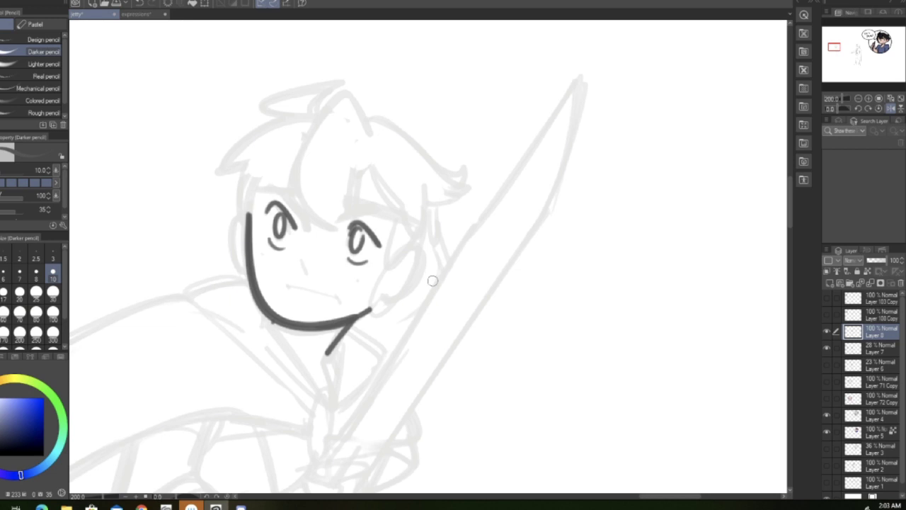
left_click(139, 4)
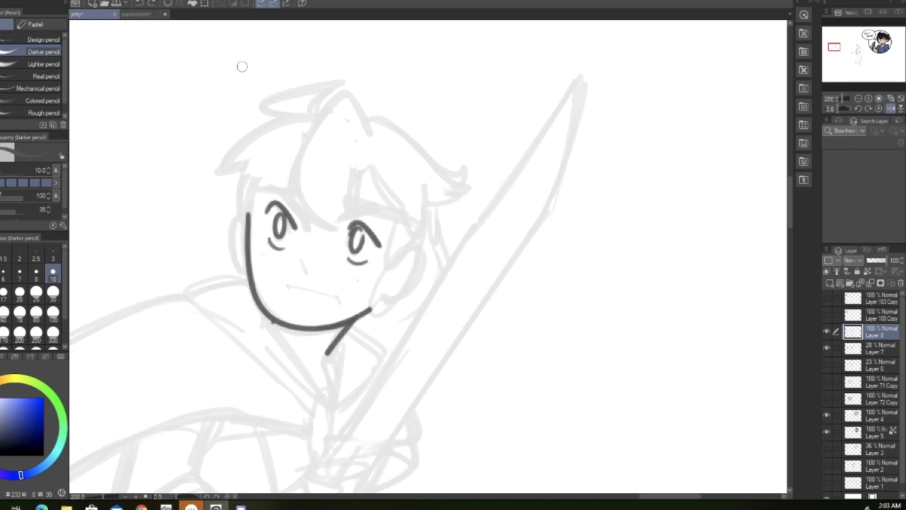
key("m")
mouse_move(236, 254)
left_mouse_down()
mouse_move(255, 192)
mouse_move(282, 301)
mouse_move(370, 359)
mouse_move(237, 256)
left_mouse_up()
left_click(350, 399)
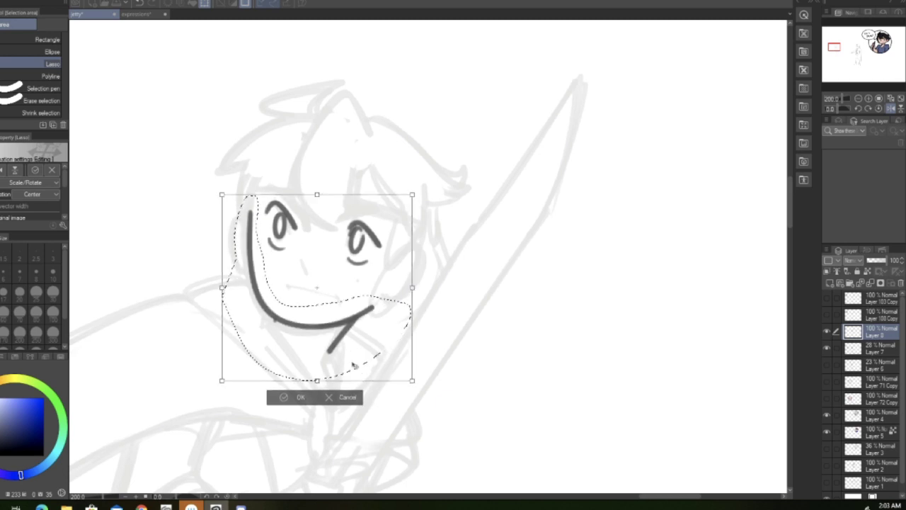
left_click(315, 398)
key("ctrl+d")
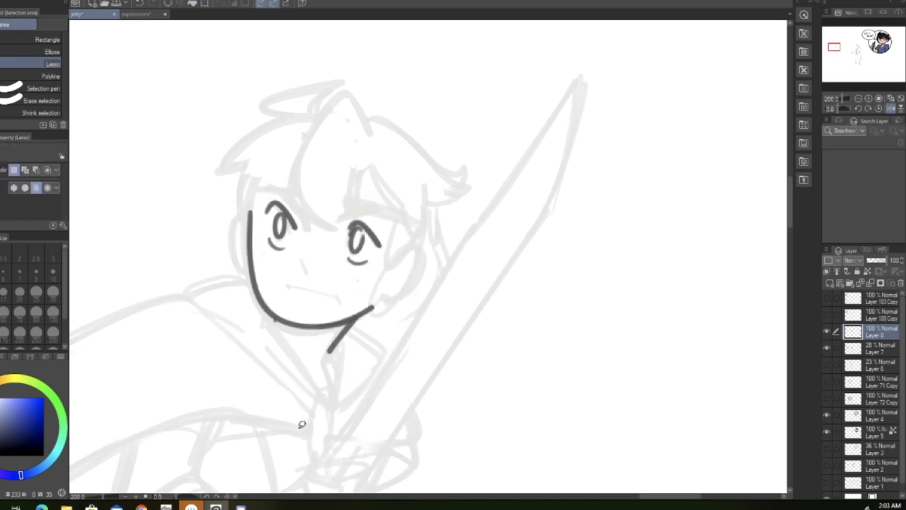
Step: Draw the sword-wielding character's slanted mouth, small nose mark and two angry eyebrows with the Darker pencil
key("p")
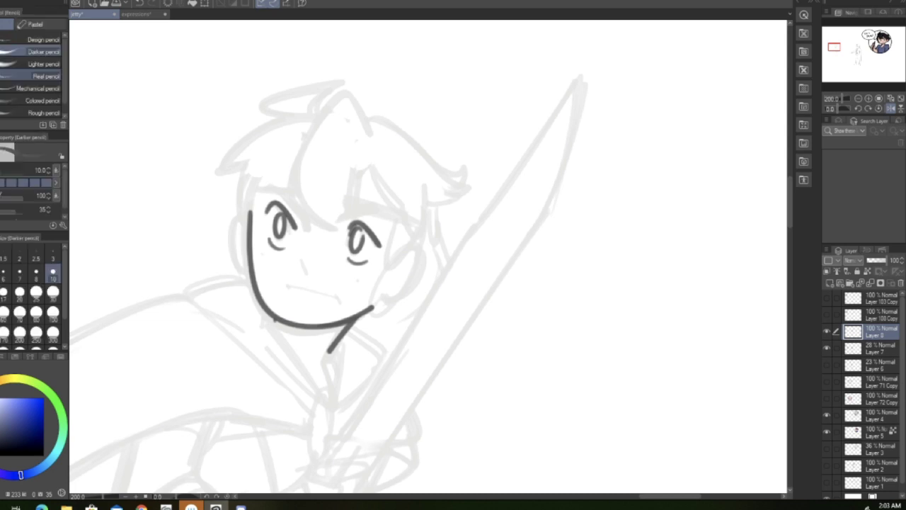
left_click(287, 287)
left_click_drag(286, 287, 333, 299)
left_click_drag(301, 260, 305, 269)
left_click_drag(340, 223, 373, 210)
left_click_drag(276, 188, 309, 239)
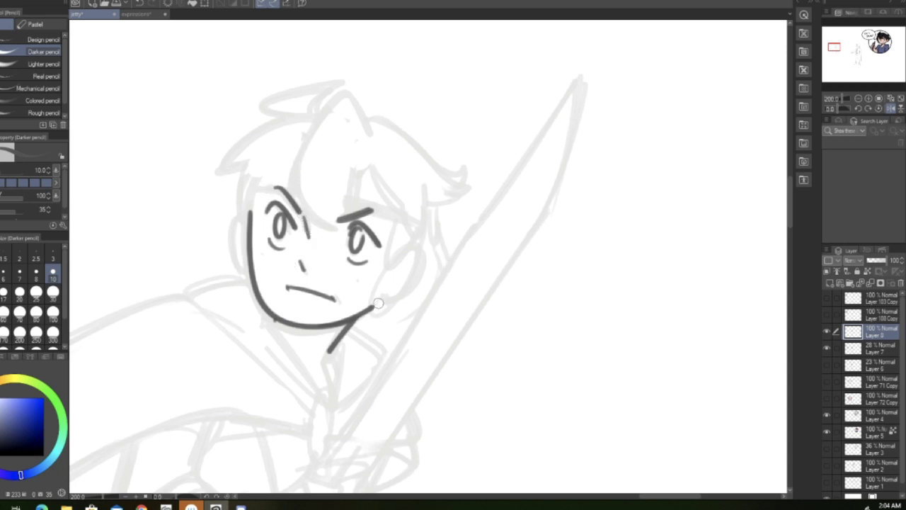
Step: Trace both ears on the sides of the face and the pointed hair lock in front of the larger ear
mouse_move(249, 212)
left_mouse_down()
mouse_move(238, 259)
mouse_move(250, 270)
left_mouse_up()
key("ctrl+z")
mouse_move(249, 222)
left_mouse_down()
mouse_move(233, 245)
mouse_move(250, 272)
left_mouse_up()
mouse_move(403, 256)
left_mouse_down()
mouse_move(419, 277)
mouse_move(387, 299)
left_mouse_up()
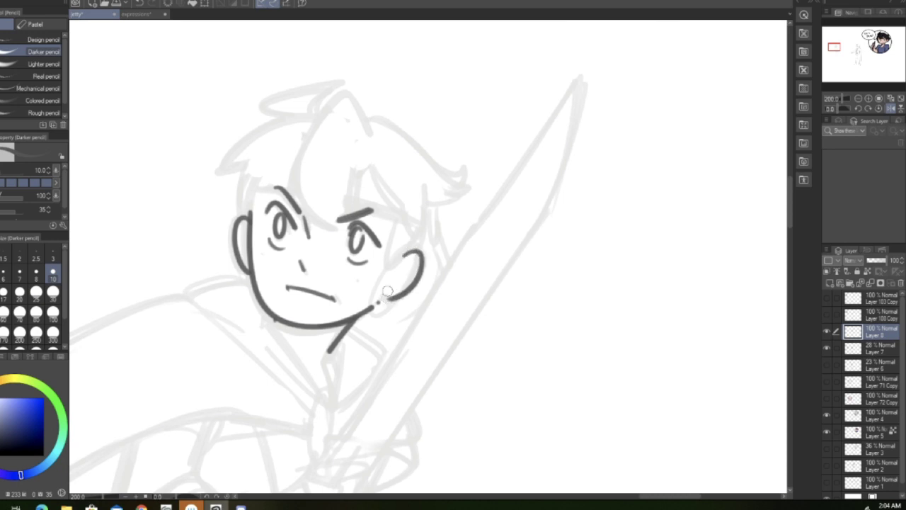
left_click_drag(399, 225, 402, 256)
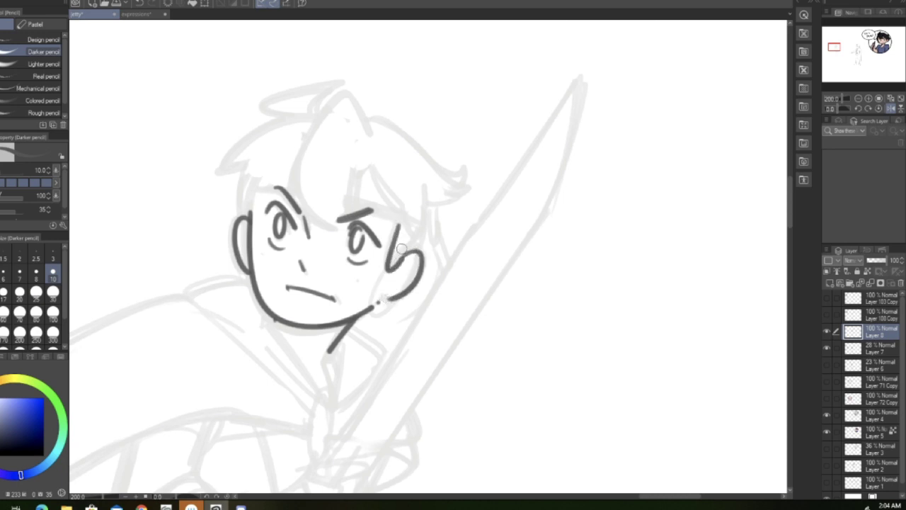
Step: Trace the sword-wielding character's pointed fringe locks, the curved collar edge beside the jaw, and the strand by the smaller ear
mouse_move(360, 105)
left_mouse_down()
mouse_move(342, 88)
mouse_move(291, 202)
mouse_move(341, 225)
left_mouse_up()
mouse_move(357, 163)
left_mouse_down()
mouse_move(349, 218)
mouse_move(360, 177)
mouse_move(402, 220)
mouse_move(422, 182)
mouse_move(421, 206)
left_mouse_up()
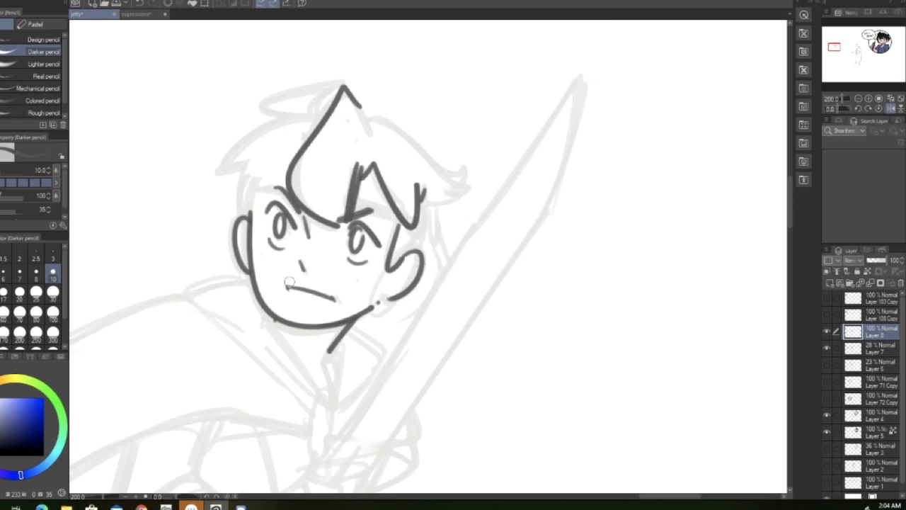
left_click_drag(185, 289, 247, 274)
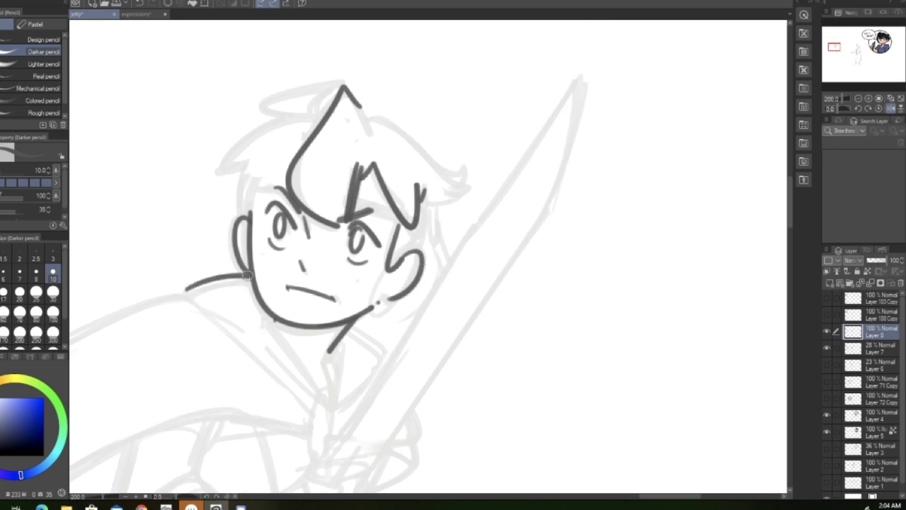
left_click(889, 107)
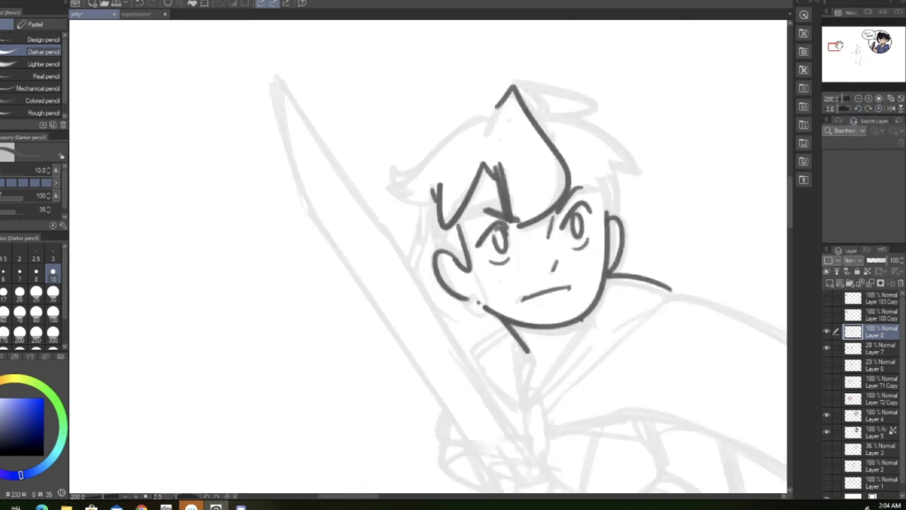
left_click_drag(834, 46, 837, 43)
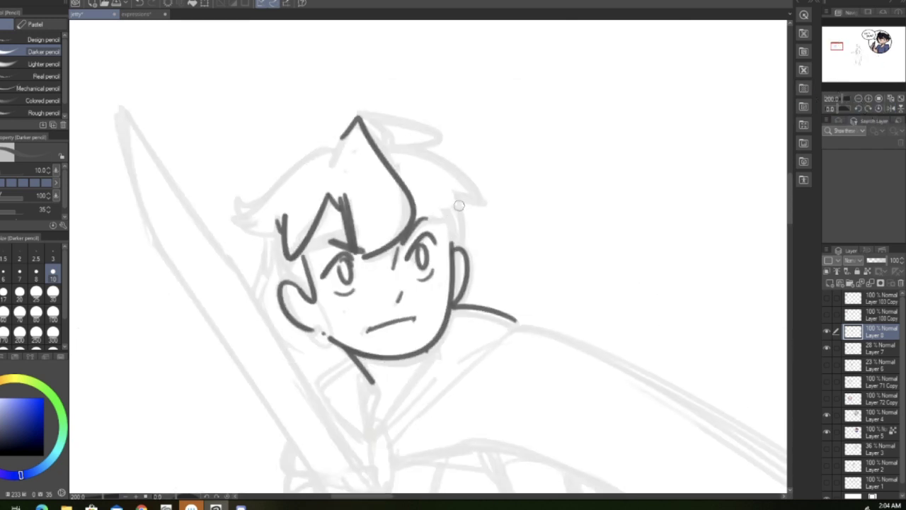
left_click_drag(457, 201, 457, 252)
Step: Add a new raster layer and draw the hairline strokes across the forehead and down the temple behind the fringe
left_click(830, 286)
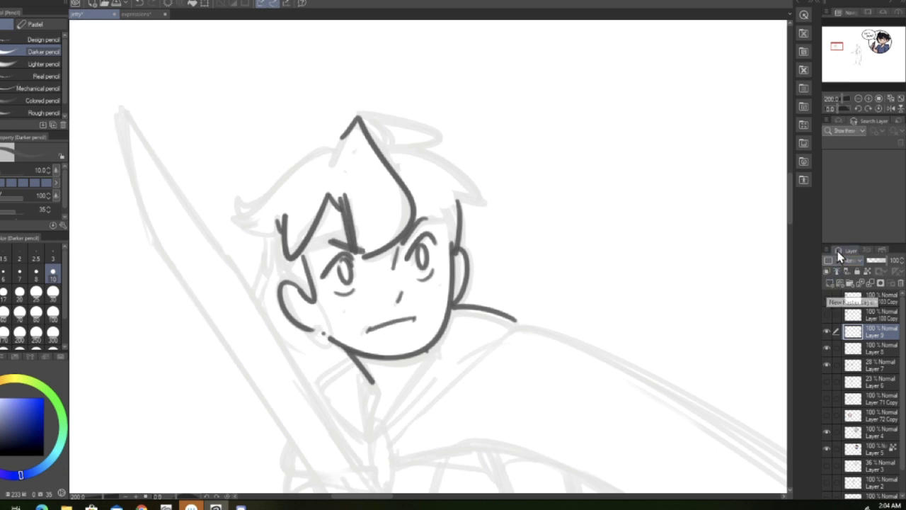
left_click_drag(849, 112, 831, 113)
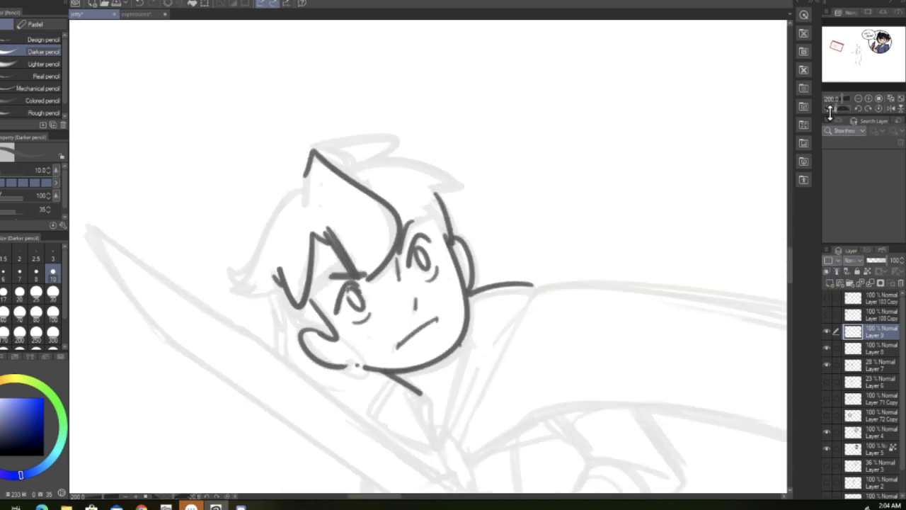
mouse_move(311, 291)
left_mouse_down()
mouse_move(344, 261)
mouse_move(425, 215)
mouse_move(344, 252)
mouse_move(378, 229)
mouse_move(358, 255)
left_mouse_up()
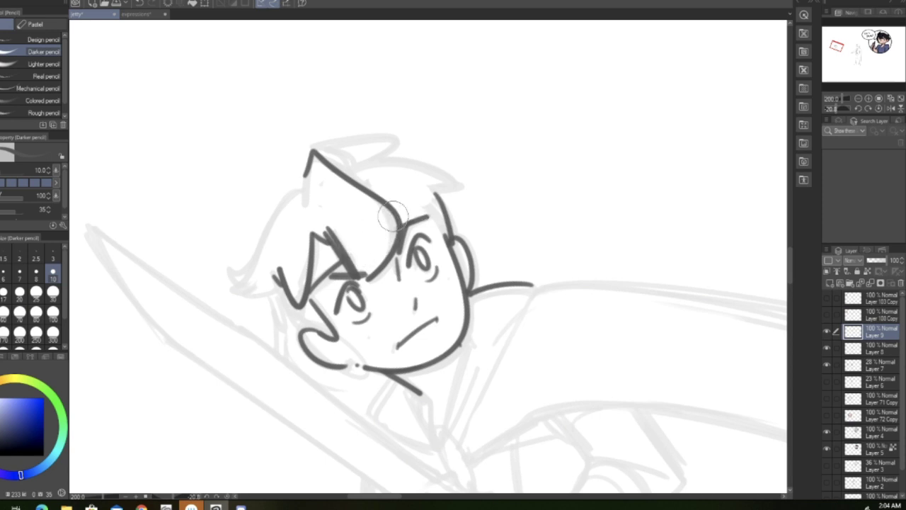
left_click(879, 109)
left_click(890, 108)
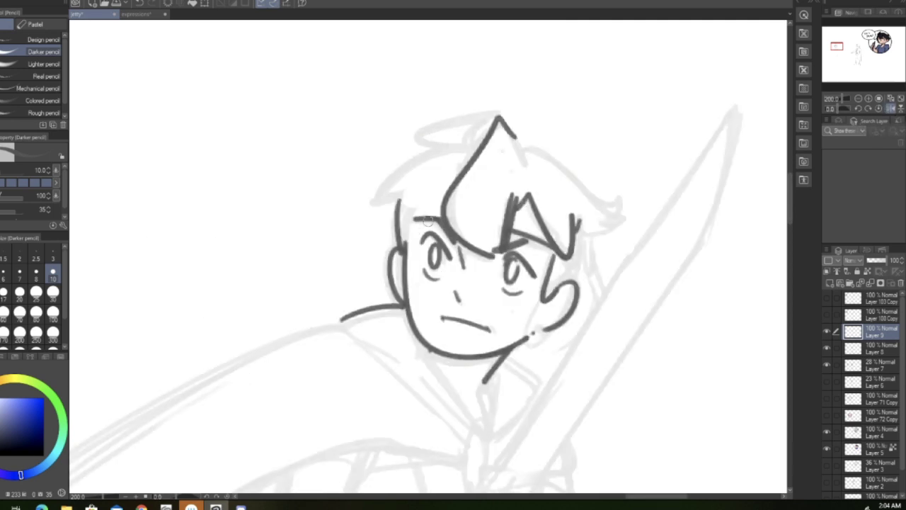
left_click_drag(410, 221, 405, 252)
left_click(827, 329)
left_click(826, 330)
Step: Trace the outer hair on Layer 8 with its pointed side tuft, crown tuft and curled back strand
left_click(861, 348)
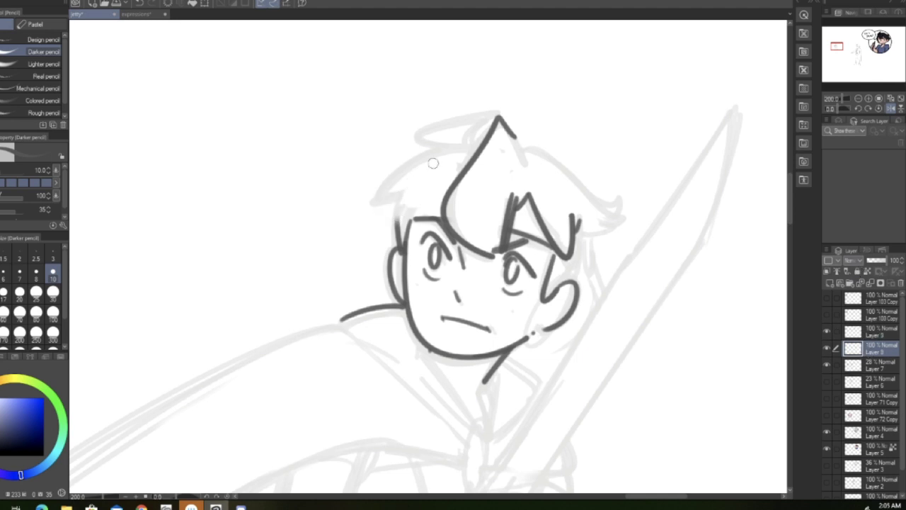
mouse_move(443, 152)
left_mouse_down()
mouse_move(422, 157)
mouse_move(365, 213)
mouse_move(426, 198)
left_mouse_up()
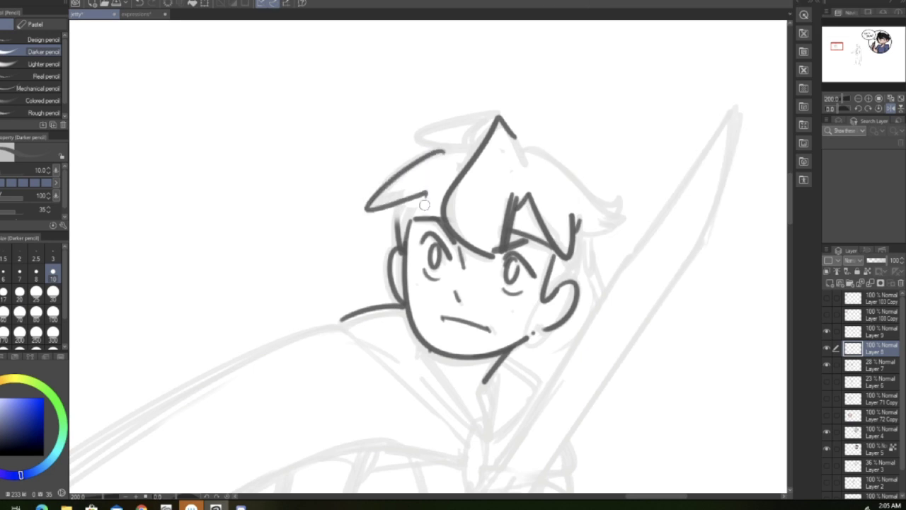
left_click(139, 4)
mouse_move(455, 148)
left_mouse_down()
mouse_move(409, 164)
mouse_move(423, 184)
mouse_move(406, 186)
left_mouse_up()
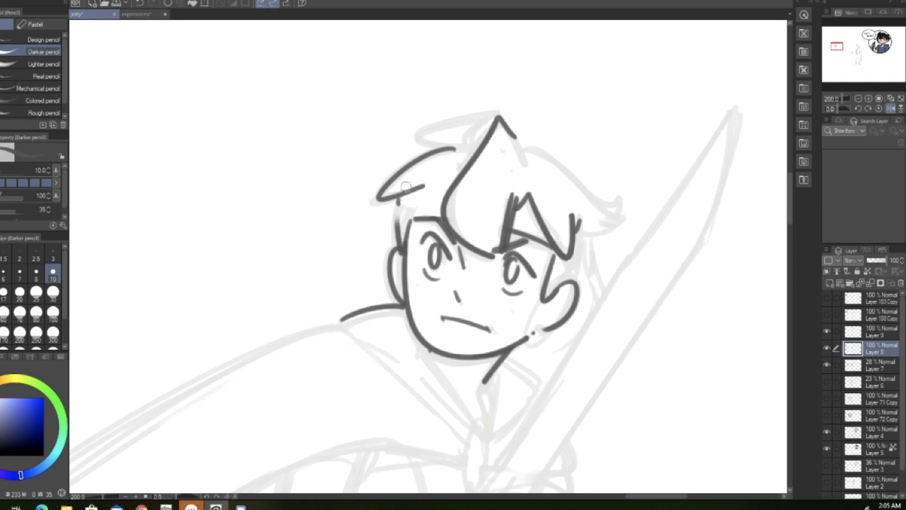
mouse_move(456, 149)
left_mouse_down()
mouse_move(465, 117)
mouse_move(472, 131)
mouse_move(567, 165)
mouse_move(618, 213)
mouse_move(620, 200)
mouse_move(603, 216)
left_mouse_up()
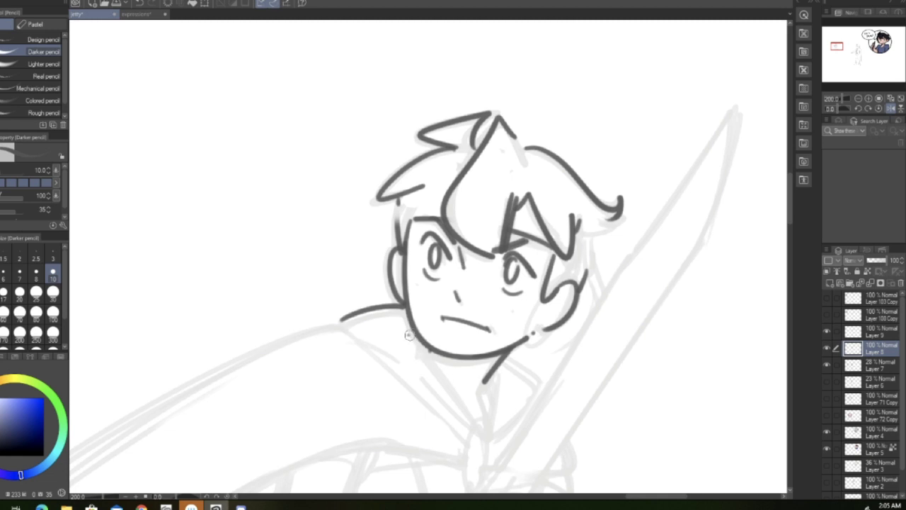
Step: Trace the V-shaped neckline below the jaw and a short collar edge toward the sword
left_click_drag(409, 335, 478, 426)
left_click_drag(494, 373, 481, 427)
left_click_drag(504, 354, 544, 387)
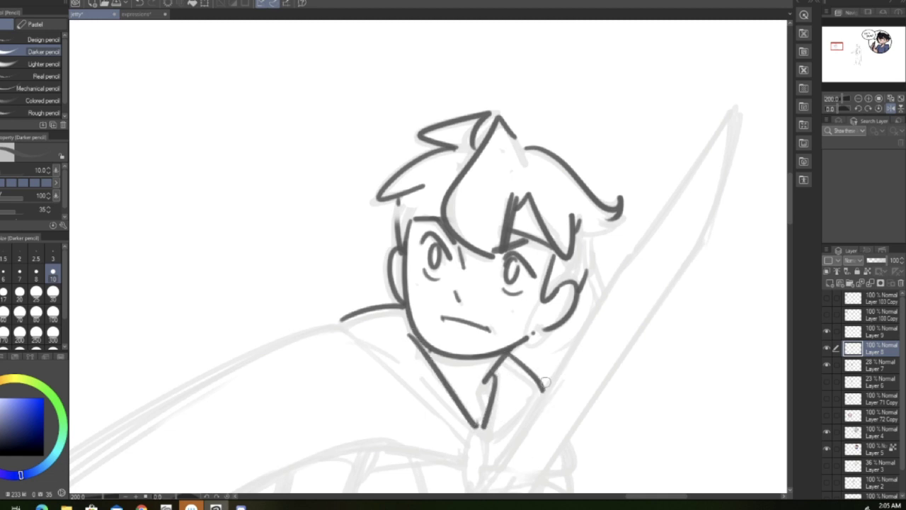
left_click(147, 5)
left_click_drag(510, 352, 538, 376)
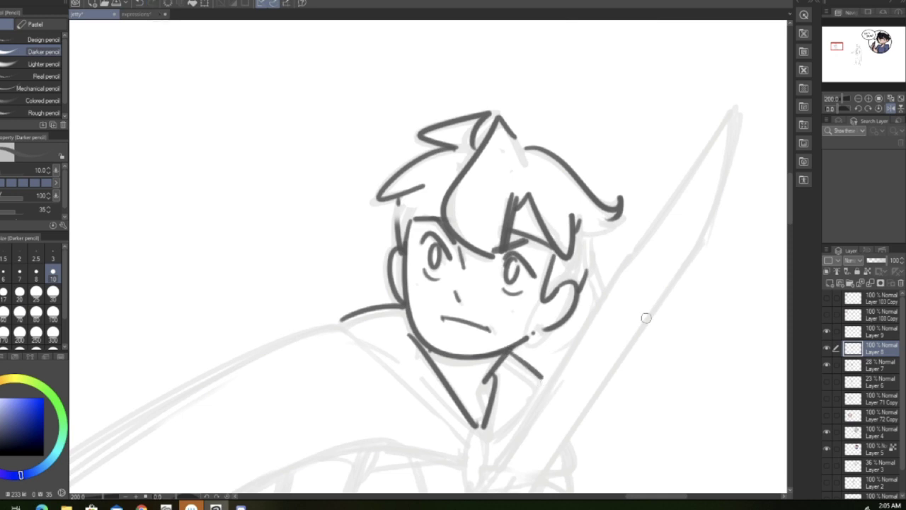
Step: Redraw the collar edge near the sword as a curve and trace the elongated oval tie below the neckline
left_click(837, 48)
mouse_move(838, 48)
left_mouse_down()
mouse_move(847, 48)
mouse_move(827, 51)
mouse_move(834, 47)
left_mouse_up()
left_click(142, 3)
left_click_drag(355, 258, 390, 288)
mouse_move(329, 339)
left_mouse_down()
mouse_move(305, 383)
mouse_move(329, 359)
left_mouse_up()
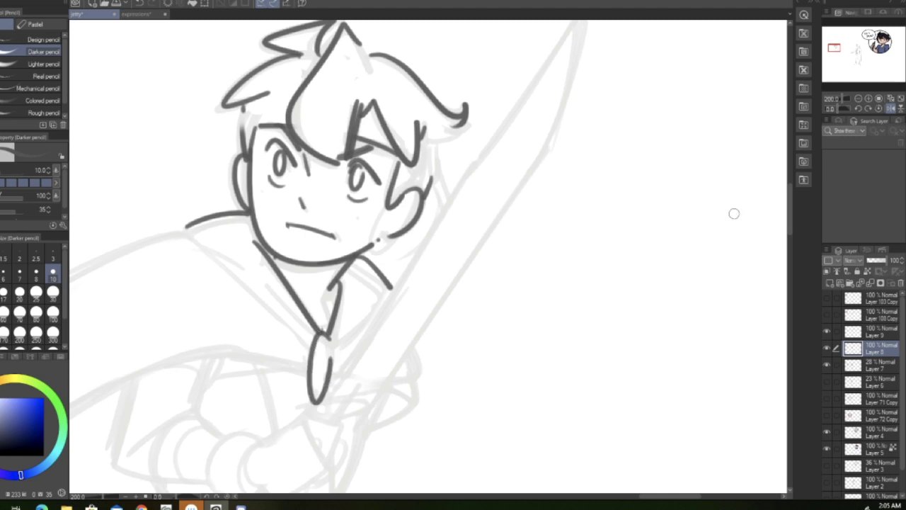
left_click(858, 99)
left_click(858, 99)
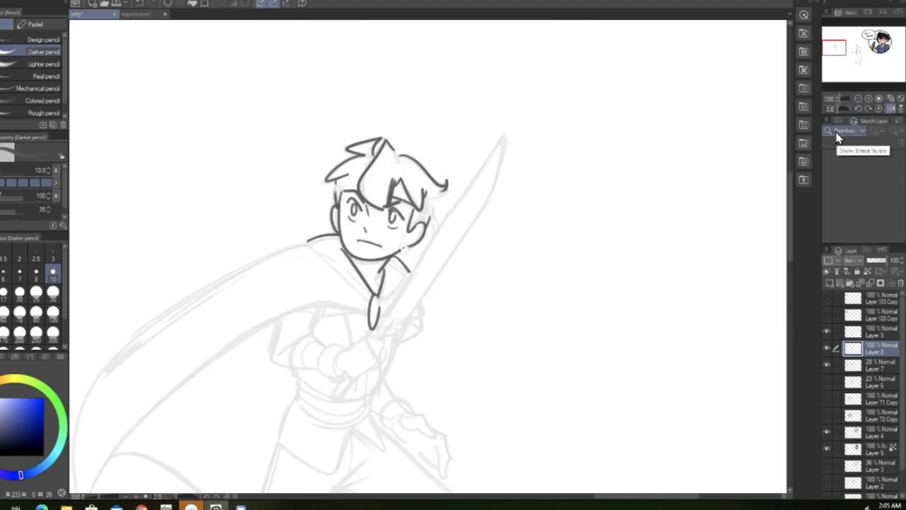
left_click(869, 99)
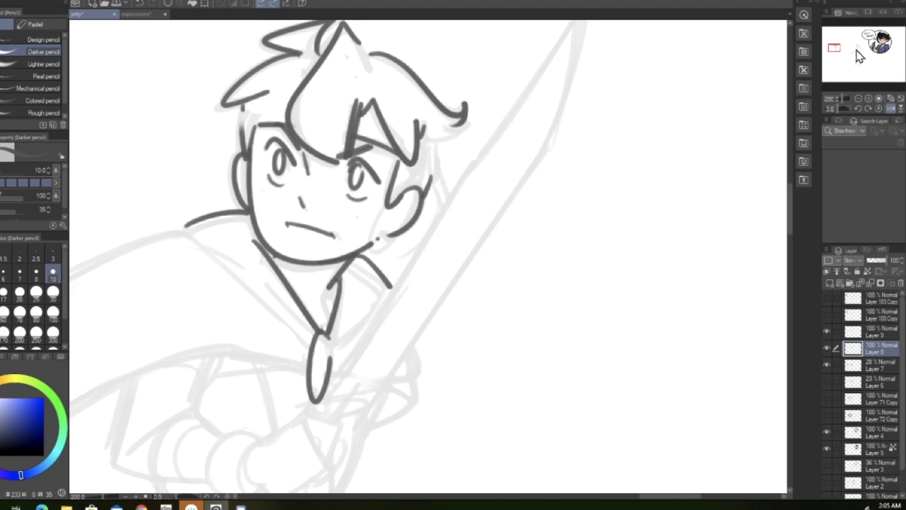
Step: Mirror the canvas view and trace both edges of the wide sleeve on the character's bent arm
left_click(890, 109)
left_click_drag(866, 49, 838, 53)
mouse_move(426, 44)
left_mouse_down()
mouse_move(449, 95)
mouse_move(417, 127)
left_mouse_up()
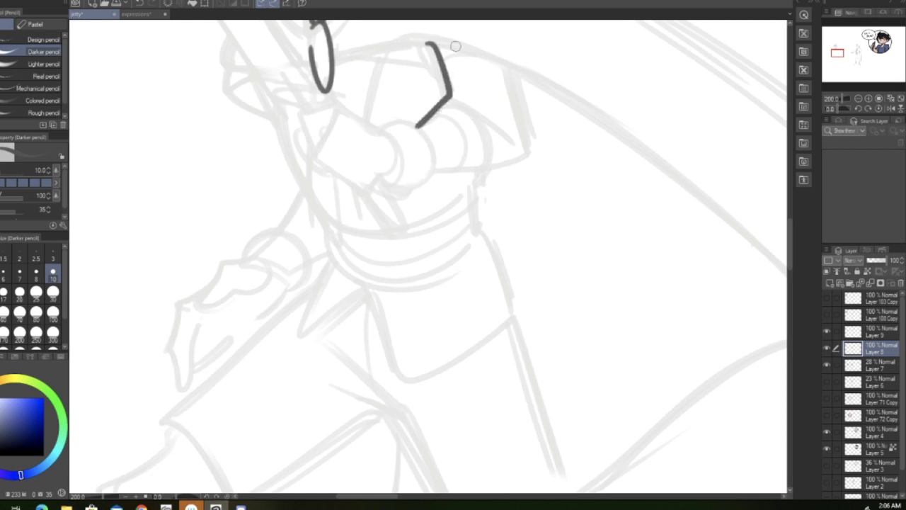
left_click(139, 3)
mouse_move(432, 43)
left_mouse_down()
mouse_move(449, 95)
mouse_move(420, 125)
left_mouse_up()
mouse_move(509, 67)
left_mouse_down()
mouse_move(529, 153)
mouse_move(433, 169)
left_mouse_up()
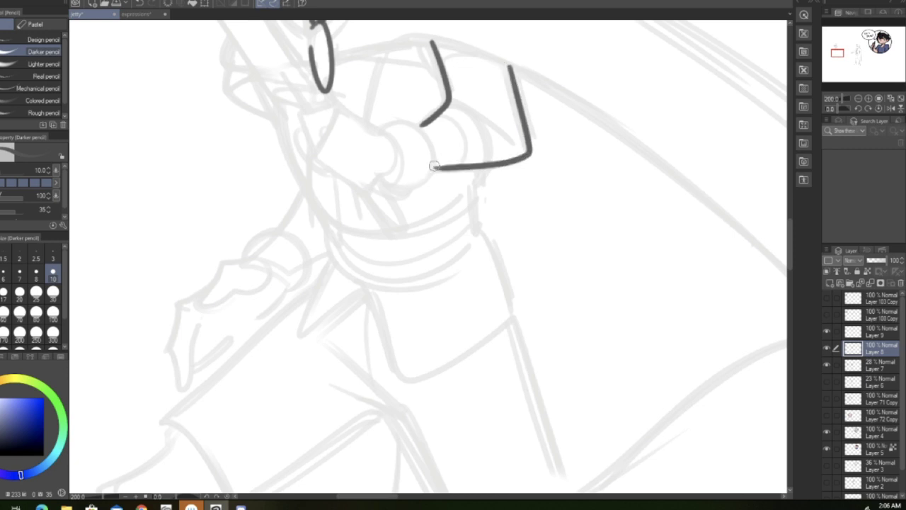
Step: Trace the bent arm's hand and round cuff, and redraw the small pointed loop hanging beneath the cuff
left_click(858, 101)
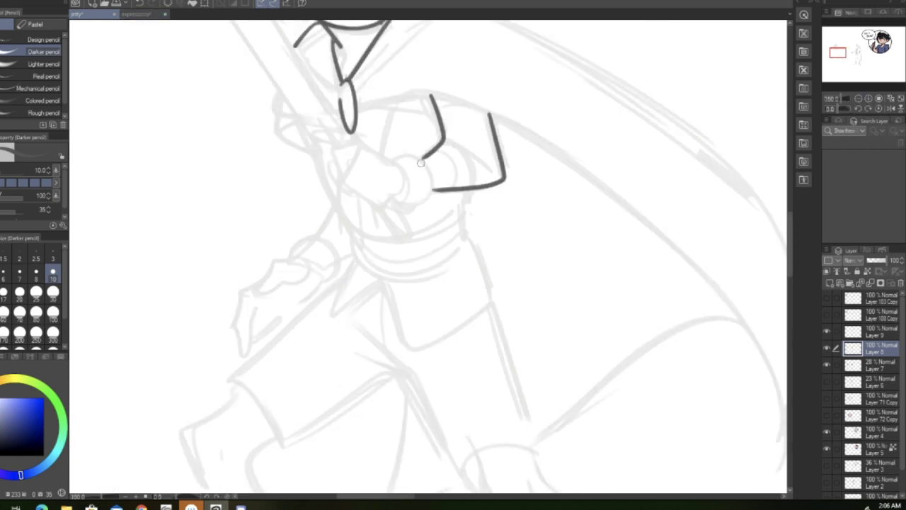
mouse_move(395, 157)
left_mouse_down()
mouse_move(415, 151)
mouse_move(422, 203)
mouse_move(405, 202)
left_mouse_up()
mouse_move(394, 158)
left_mouse_down()
mouse_move(357, 140)
mouse_move(332, 148)
mouse_move(343, 183)
mouse_move(373, 205)
mouse_move(394, 191)
mouse_move(383, 196)
mouse_move(417, 210)
mouse_move(392, 195)
left_mouse_up()
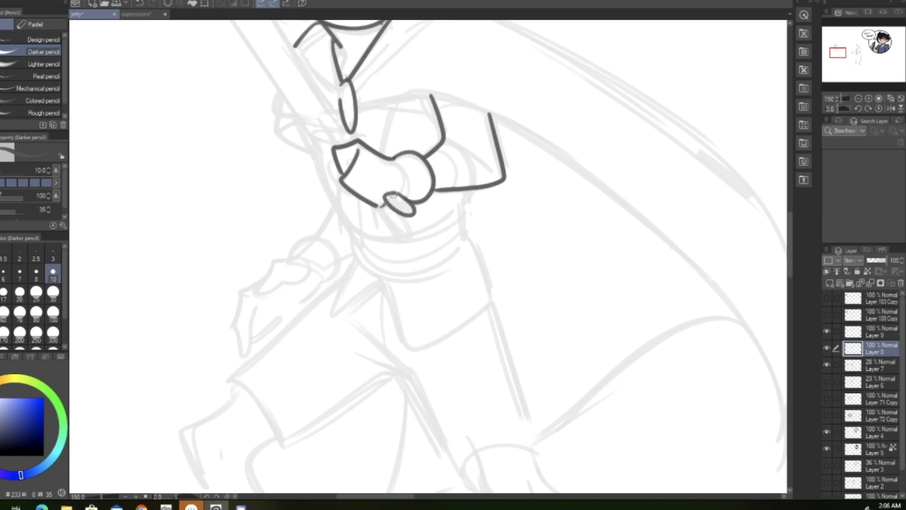
left_click(140, 4)
mouse_move(390, 201)
left_mouse_down()
mouse_move(414, 225)
mouse_move(404, 196)
left_mouse_up()
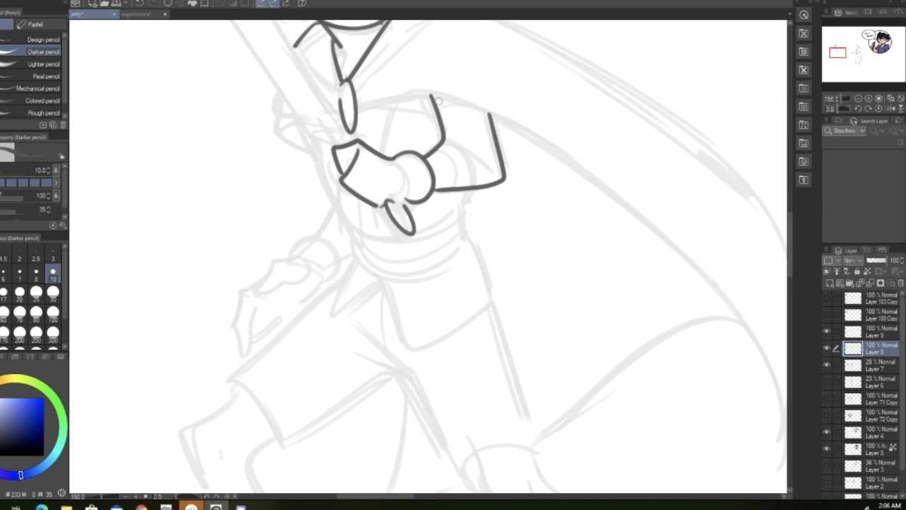
key("ctrl+z")
mouse_move(388, 203)
left_mouse_down()
mouse_move(412, 236)
mouse_move(400, 204)
left_mouse_up()
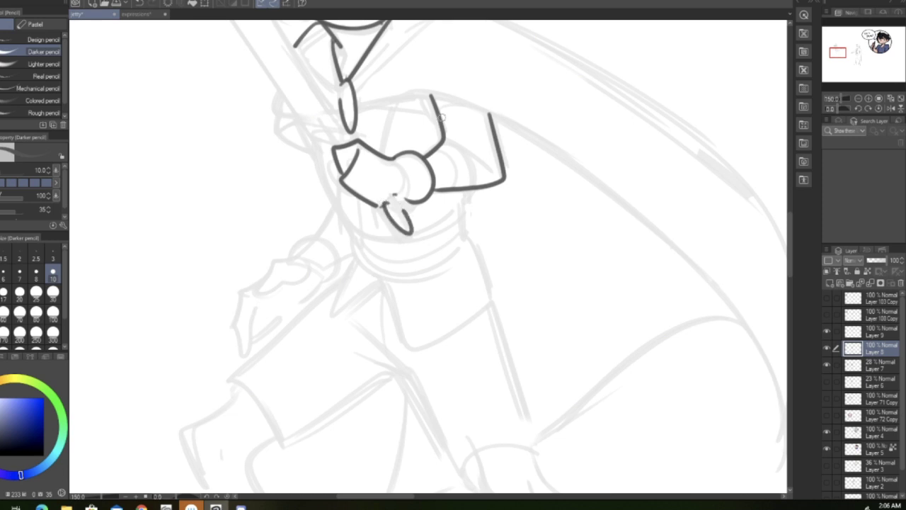
Step: Trace the torso's side, chest line and waist curve, and the lowered arm with its hand
mouse_move(337, 170)
left_mouse_down()
mouse_move(330, 186)
mouse_move(355, 193)
left_mouse_up()
mouse_move(319, 143)
left_mouse_down()
mouse_move(323, 176)
mouse_move(352, 222)
left_mouse_up()
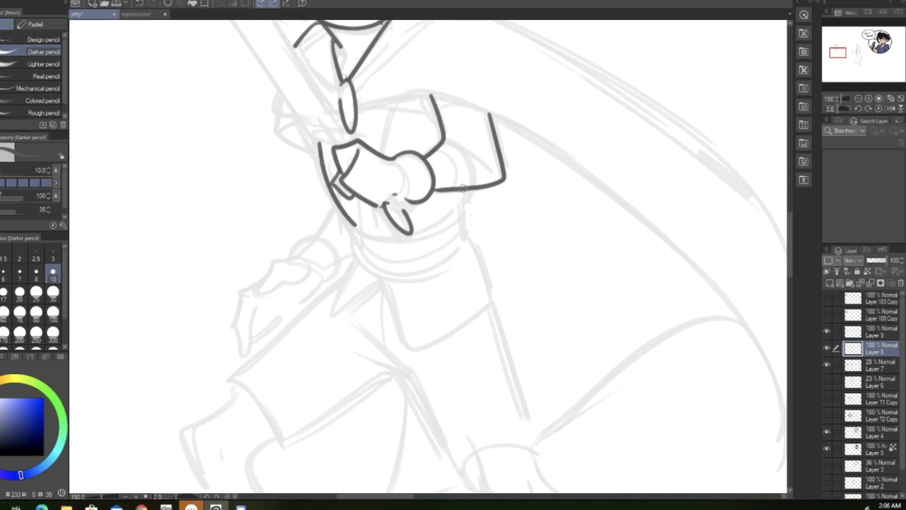
mouse_move(373, 232)
left_mouse_down()
mouse_move(428, 231)
mouse_move(460, 210)
left_mouse_up()
left_click_drag(393, 110, 382, 155)
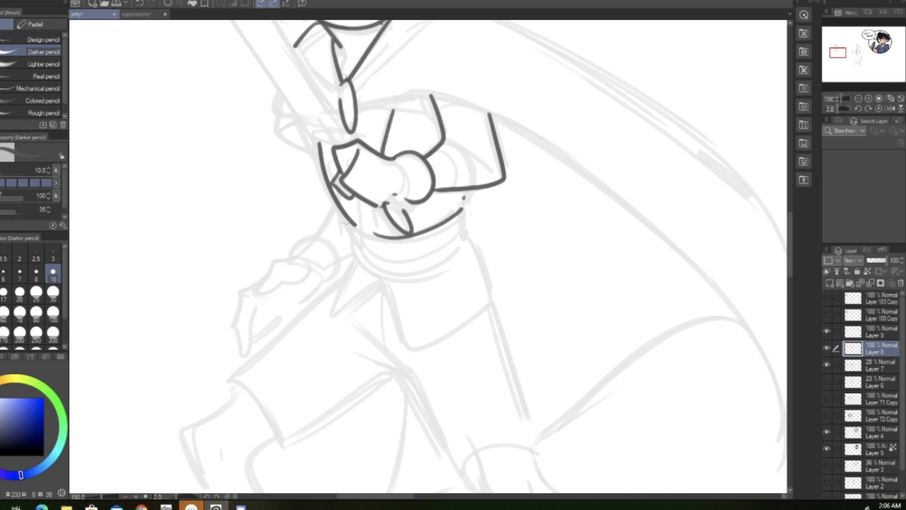
mouse_move(337, 205)
left_mouse_down()
mouse_move(291, 255)
mouse_move(297, 241)
mouse_move(328, 242)
mouse_move(327, 282)
left_mouse_up()
mouse_move(282, 259)
left_mouse_down()
mouse_move(260, 287)
mouse_move(307, 265)
mouse_move(272, 269)
mouse_move(244, 306)
mouse_move(246, 340)
mouse_move(263, 311)
mouse_move(285, 318)
left_mouse_up()
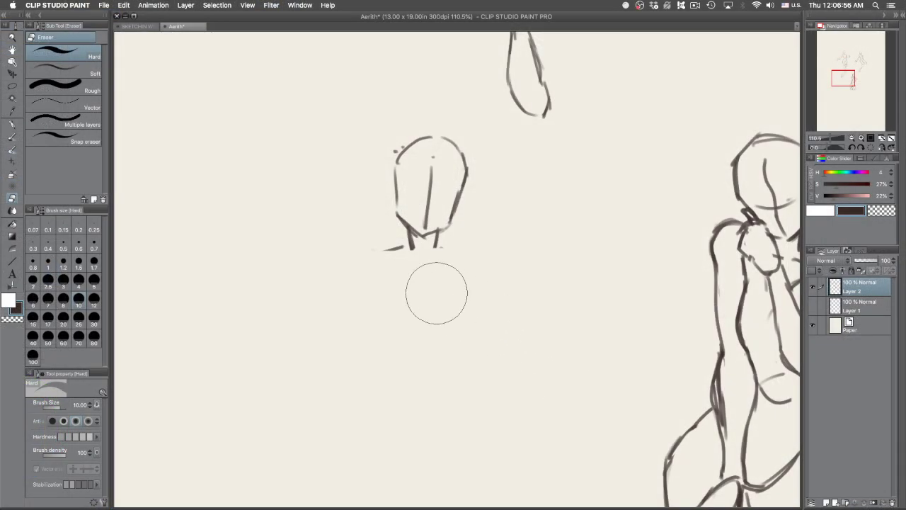
Step: Try several shoulder, torso and hip outlines beneath the oval head with the JJ Jag Edge 2 pencil
key("p")
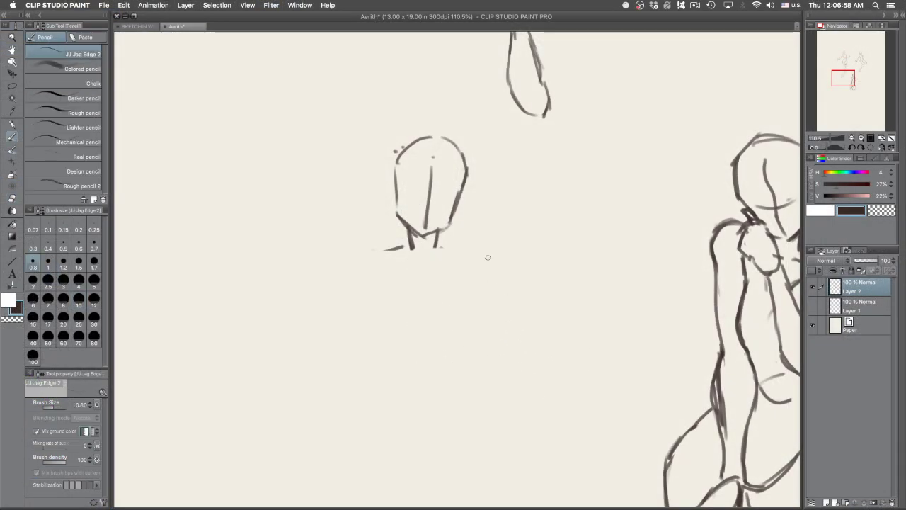
left_click_drag(376, 251, 380, 315)
key("super+z")
left_click_drag(381, 250, 378, 295)
left_click_drag(368, 252, 361, 411)
left_click_drag(459, 252, 489, 410)
key("super+z")
key("super+z")
key("super+z")
mouse_move(365, 268)
left_mouse_down()
mouse_move(460, 256)
mouse_move(463, 301)
mouse_move(388, 365)
mouse_move(389, 357)
mouse_move(368, 410)
left_mouse_up()
left_click_drag(377, 379, 360, 432)
key("super+z")
key("super+z")
mouse_move(388, 358)
left_mouse_down()
mouse_move(348, 457)
mouse_move(395, 478)
left_mouse_up()
key("super+z")
key("super+z")
key("super+z")
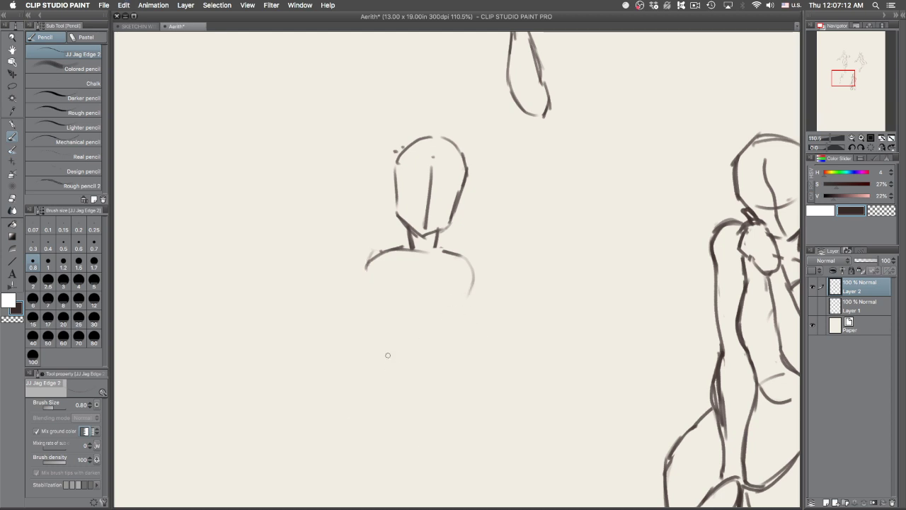
Step: Try a full body outline running from the shoulders through a narrow waist to rounded hips
mouse_move(368, 266)
left_mouse_down()
mouse_move(380, 352)
mouse_move(337, 433)
mouse_move(388, 473)
left_mouse_up()
left_click_drag(466, 266, 468, 308)
key("super+z")
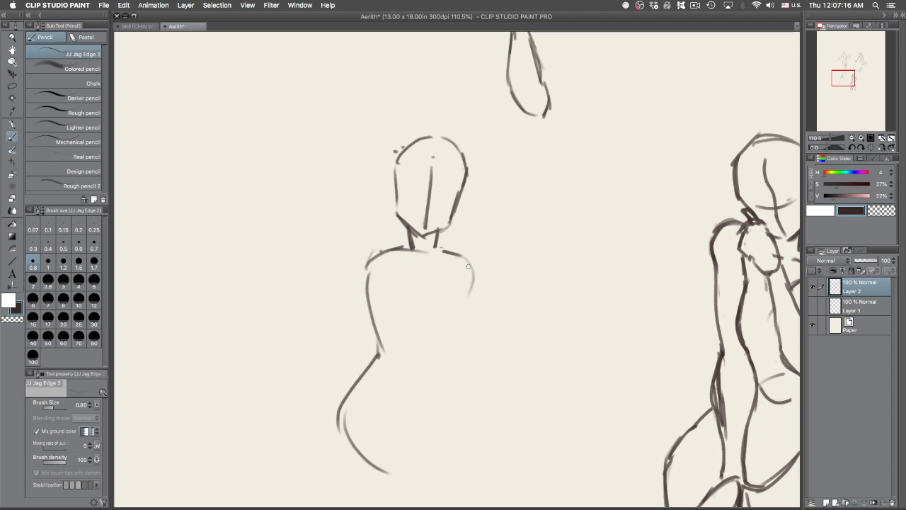
key("super+z")
left_click_drag(467, 262, 451, 450)
mouse_move(344, 442)
left_mouse_down()
mouse_move(427, 464)
mouse_move(411, 478)
mouse_move(354, 437)
mouse_move(353, 412)
left_mouse_up()
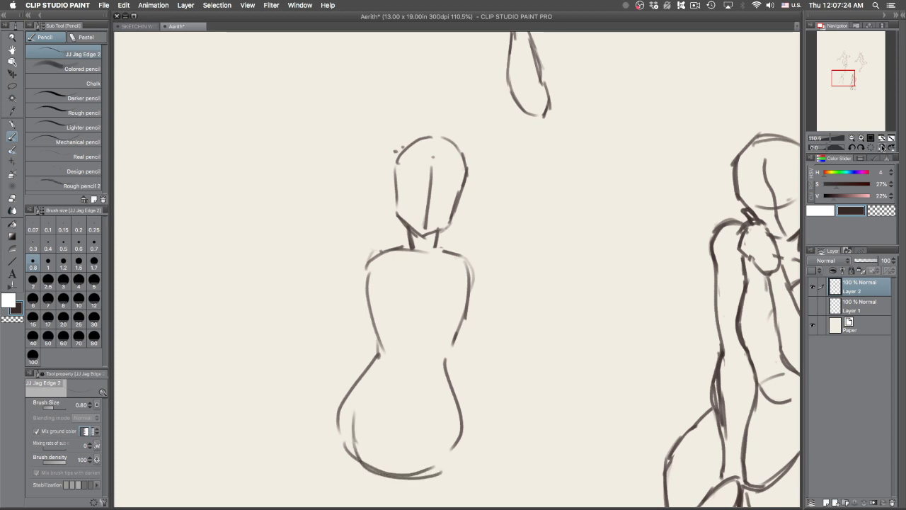
Step: Mirror the canvas view and undo the torso and hip strokes beneath the head
left_click(881, 147)
key("super+z")
key("super+z")
key("super+z")
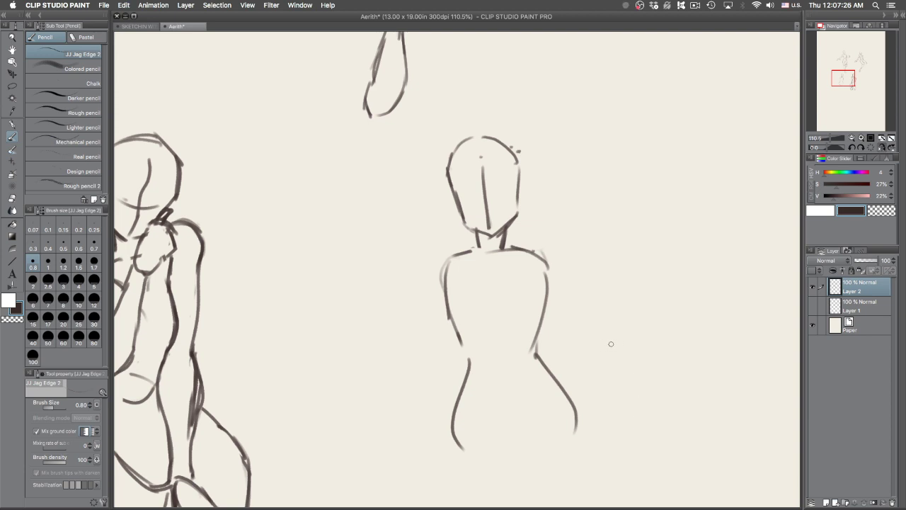
left_click_drag(484, 239, 485, 251)
key("super+z")
key("super+z")
key("super+z")
key("super+z")
key("super+z")
key("super+z")
key("super+z")
key("super+z")
key("super+z")
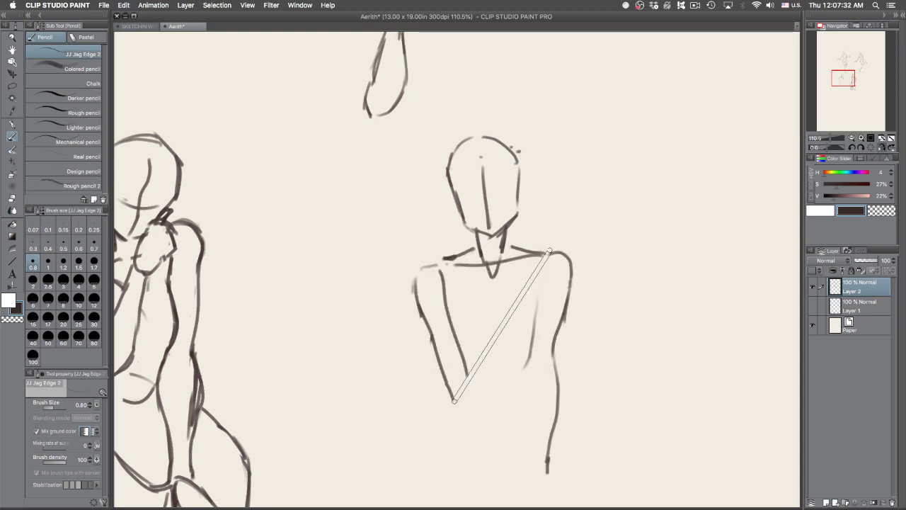
key("super+shift+z")
Step: Erase the neck and shoulder lines beneath the oval head, and switch back to the pencil
key("e")
mouse_move(521, 254)
left_mouse_down()
mouse_move(478, 269)
mouse_move(464, 256)
mouse_move(515, 216)
left_mouse_up()
key("p")
key("super+z")
Step: Sketch the upper torso with a flat shoulder line and two sides tapering toward the waist
left_click_drag(442, 269, 449, 308)
mouse_move(439, 270)
left_mouse_down()
mouse_move(516, 254)
mouse_move(451, 276)
mouse_move(473, 258)
mouse_move(497, 269)
mouse_move(556, 267)
mouse_move(543, 257)
mouse_move(531, 338)
left_mouse_up()
left_click_drag(550, 271, 530, 368)
left_click_drag(437, 283, 451, 361)
key("ctrl+z")
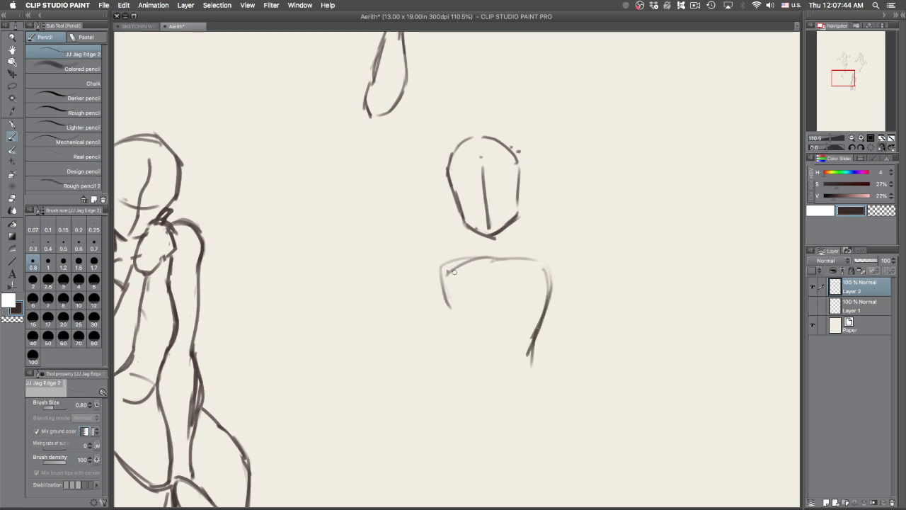
left_click_drag(440, 267, 459, 371)
key("ctrl+z")
left_click_drag(440, 265, 453, 349)
Step: Sketch the narrow waist flaring into wide hips and close the shape with a rounded lower curve
left_click_drag(443, 292, 465, 382)
mouse_move(454, 351)
left_mouse_down()
mouse_move(461, 392)
mouse_move(502, 245)
mouse_move(472, 256)
mouse_move(434, 358)
left_mouse_up()
mouse_move(435, 324)
left_mouse_down()
mouse_move(480, 381)
mouse_move(546, 367)
left_mouse_up()
mouse_move(543, 225)
left_mouse_down()
mouse_move(570, 326)
mouse_move(553, 368)
left_mouse_up()
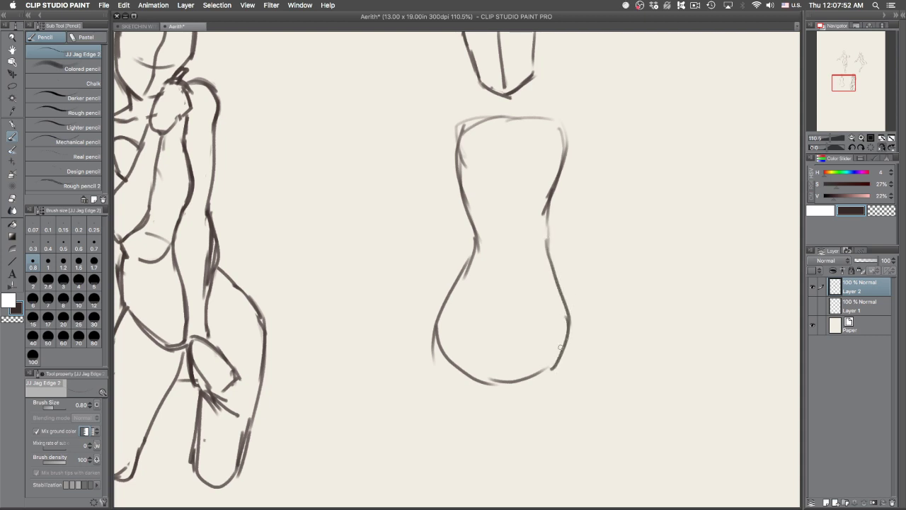
left_click_drag(470, 374, 527, 382)
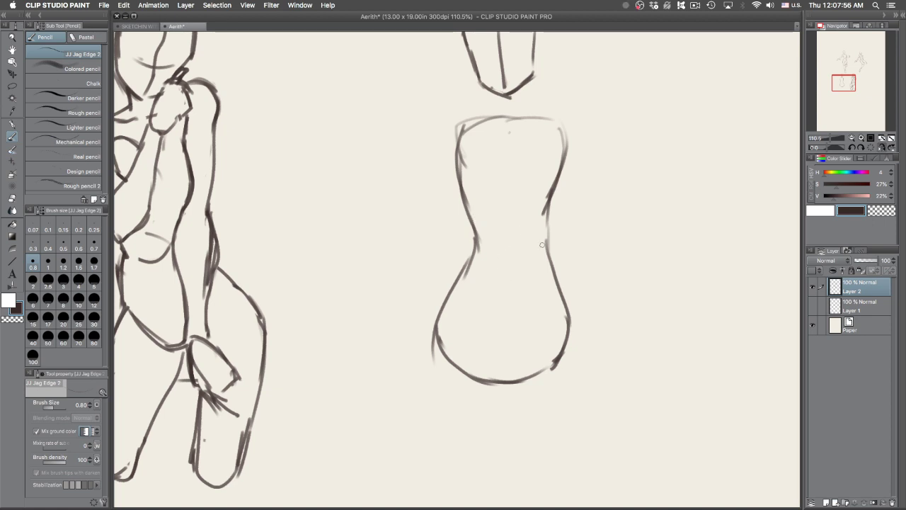
Step: Mirror the canvas view horizontally to check the torso and hip shape
scroll(509, 229, "down", 3)
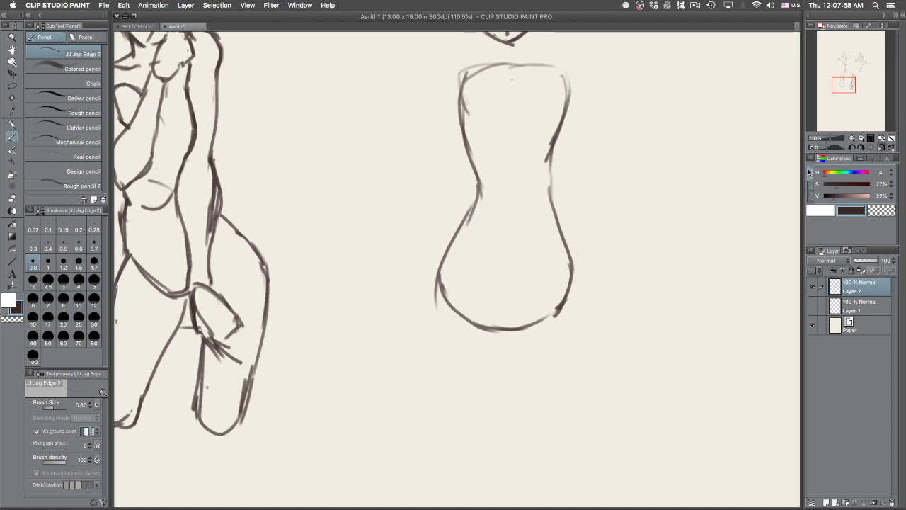
left_click(881, 148)
left_click_drag(480, 271, 547, 319)
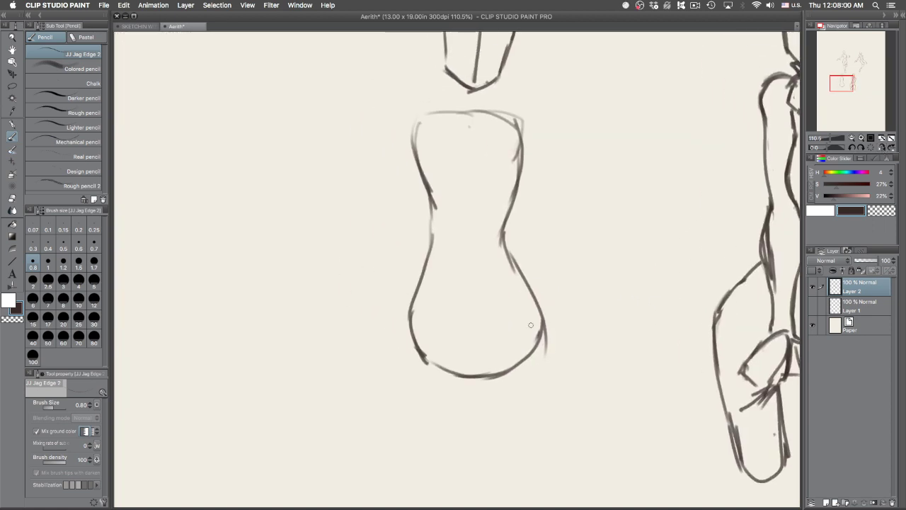
mouse_move(432, 244)
left_mouse_down()
mouse_move(417, 273)
mouse_move(395, 343)
left_mouse_up()
left_click_drag(402, 312, 419, 361)
key("super+z")
key("super+z")
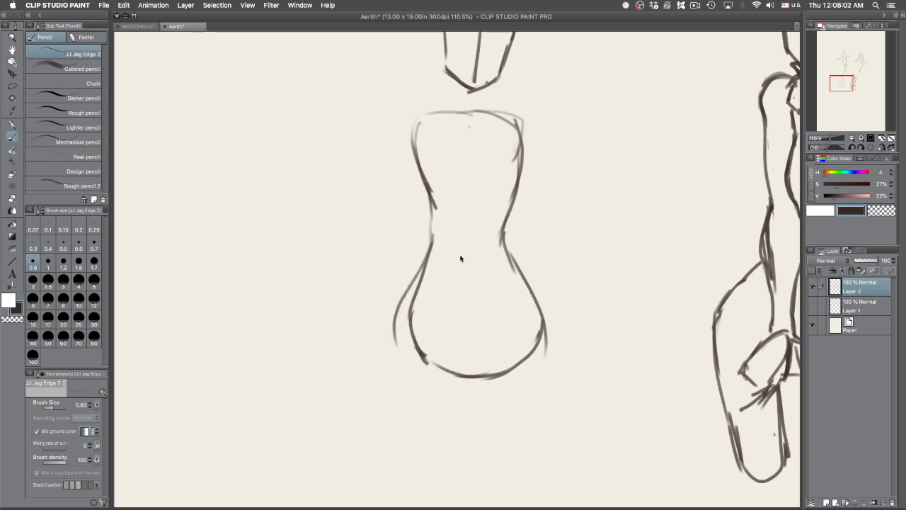
Step: Sketch the front leg's construction with a joint circle at the waist, a slanted axis line and a tapered lower-leg shape
mouse_move(434, 235)
left_mouse_down()
mouse_move(466, 213)
mouse_move(443, 224)
mouse_move(445, 263)
mouse_move(474, 260)
left_mouse_up()
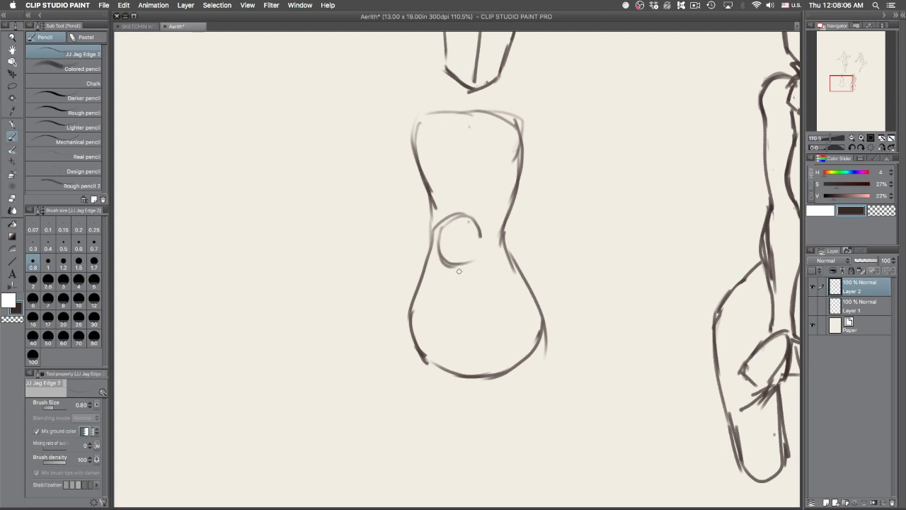
left_click_drag(482, 222, 502, 457)
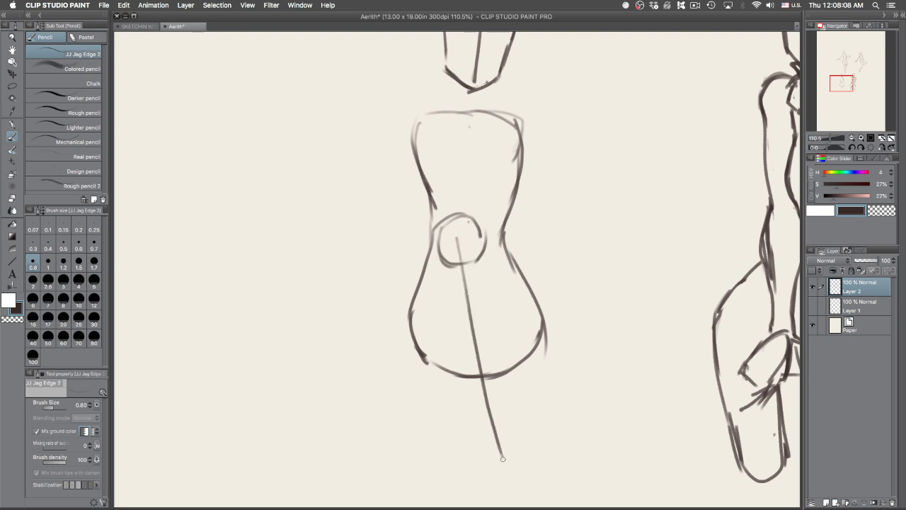
scroll(486, 318, "down", 3)
mouse_move(485, 357)
left_mouse_down()
mouse_move(509, 341)
mouse_move(530, 385)
mouse_move(480, 375)
mouse_move(525, 458)
left_mouse_up()
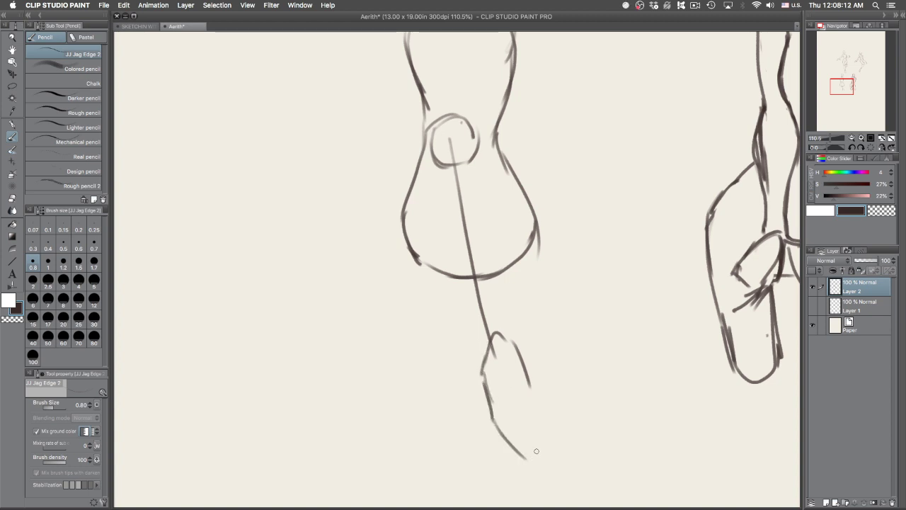
mouse_move(524, 370)
left_mouse_down()
mouse_move(546, 404)
mouse_move(534, 464)
left_mouse_up()
mouse_move(492, 416)
left_mouse_down()
mouse_move(496, 443)
mouse_move(525, 461)
left_mouse_up()
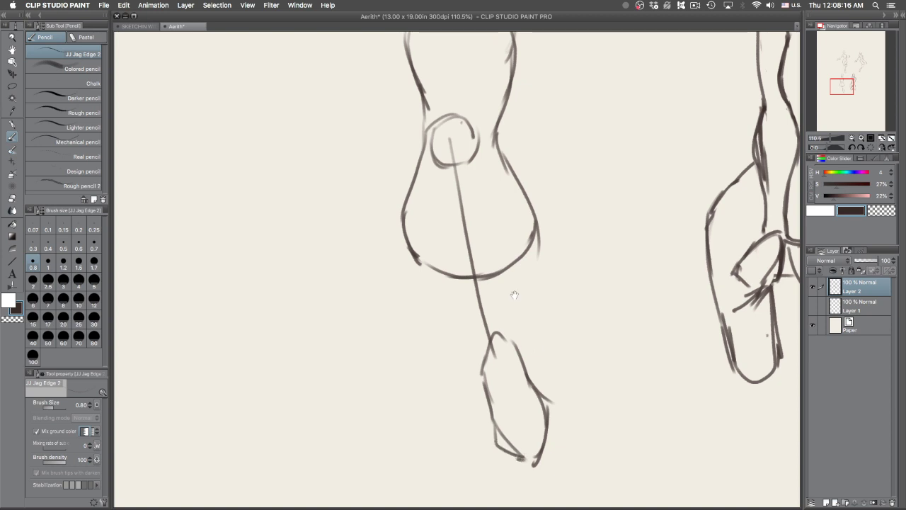
Step: Draw both thigh contours from the waist circle down to the lower-leg shape, and add an arc over the right-hand hip
mouse_move(436, 165)
left_mouse_down()
mouse_move(441, 236)
mouse_move(474, 347)
left_mouse_up()
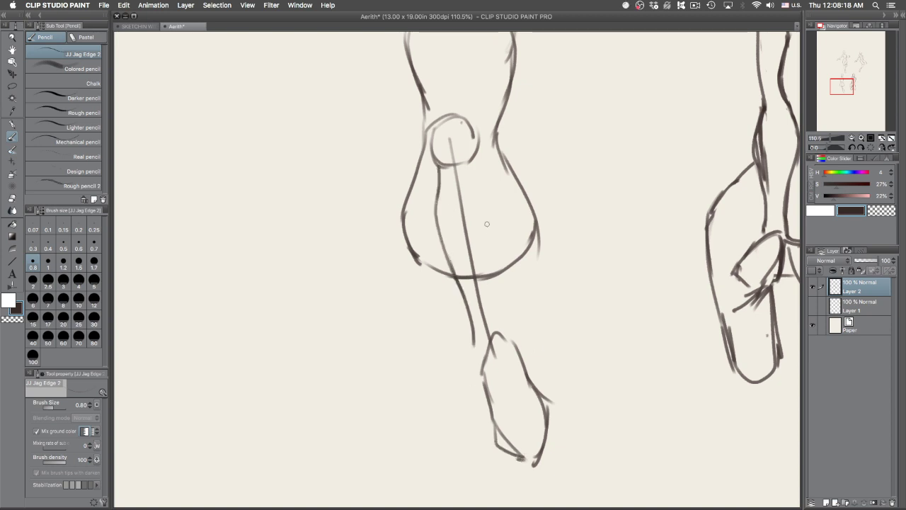
mouse_move(476, 146)
left_mouse_down()
mouse_move(507, 345)
mouse_move(546, 348)
mouse_move(608, 434)
mouse_move(638, 342)
left_mouse_up()
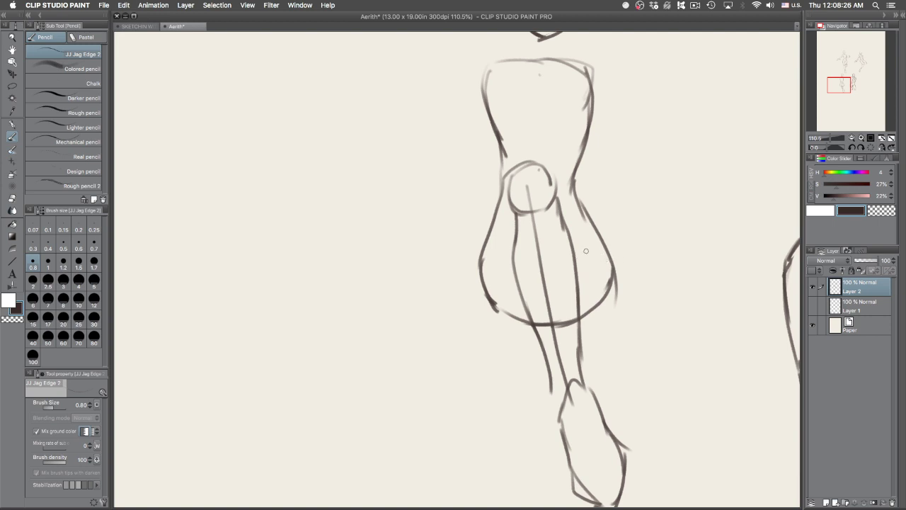
mouse_move(571, 254)
left_mouse_down()
mouse_move(593, 242)
mouse_move(619, 282)
mouse_move(608, 250)
mouse_move(622, 284)
left_mouse_up()
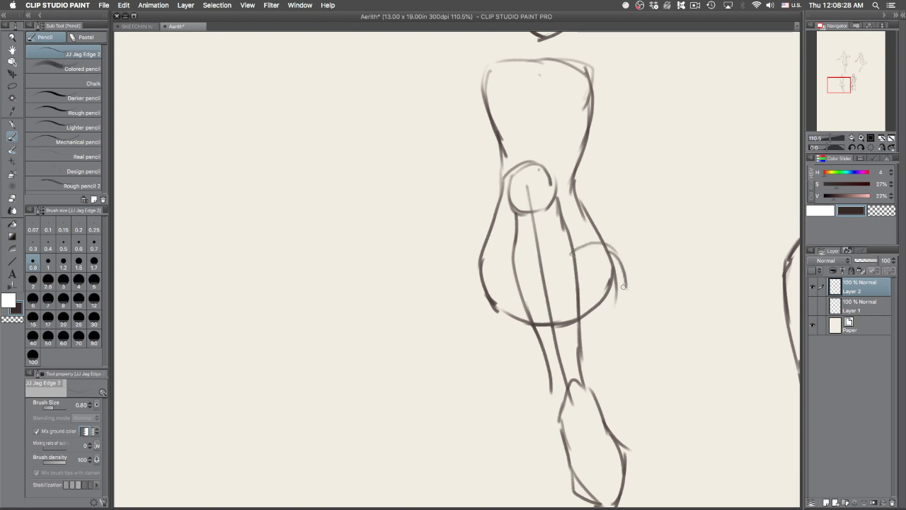
Step: Sketch a small knee circle under the left-hand hip and two long lower-leg contours running down from it
left_click_drag(483, 349, 509, 374)
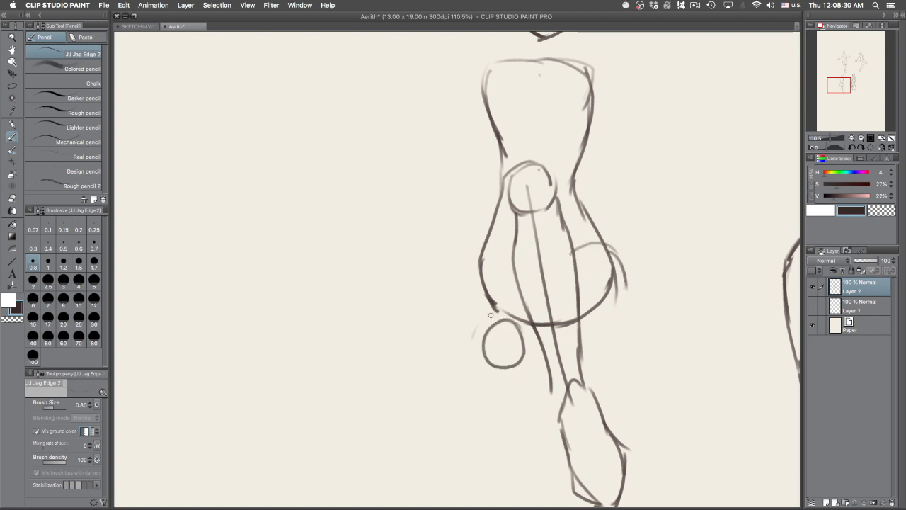
scroll(474, 330, "down", 4)
mouse_move(484, 305)
left_mouse_down()
mouse_move(498, 345)
mouse_move(512, 467)
left_mouse_up()
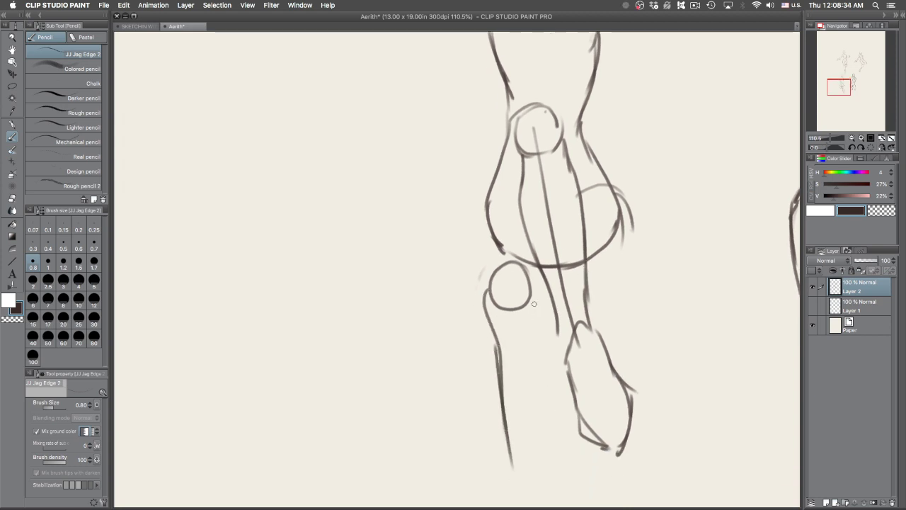
left_click_drag(538, 287, 553, 404)
left_click_drag(552, 452, 553, 476)
left_click_drag(538, 290, 516, 260)
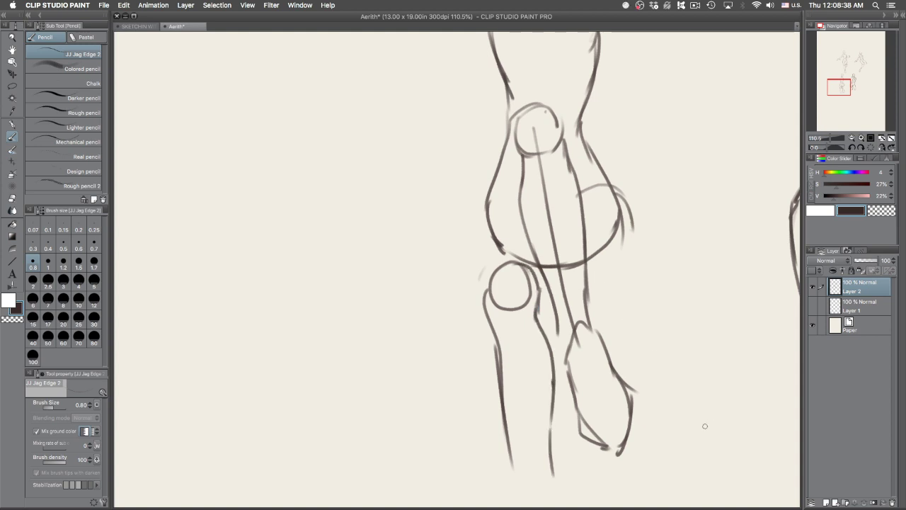
left_click_drag(509, 309, 523, 426)
key("super+z")
Step: Erase the thigh's axis line, the hip curve crossing it and the waist circle's lower edge, reducing the eraser to size 3
key("e")
mouse_move(536, 138)
left_mouse_down()
mouse_move(559, 276)
mouse_move(585, 282)
mouse_move(551, 237)
left_mouse_up()
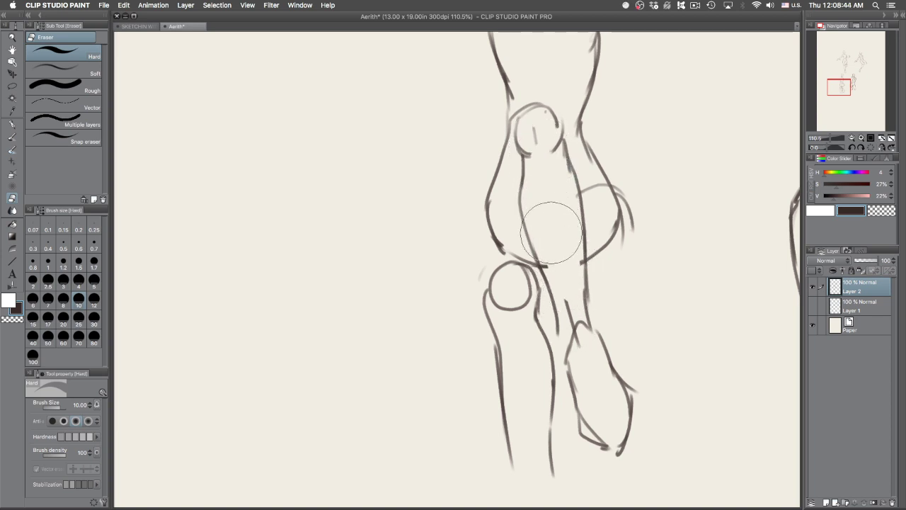
key("bracketleft")
key("bracketleft")
key("bracketleft")
key("bracketleft")
key("bracketleft")
key("bracketleft")
mouse_move(552, 269)
left_mouse_down()
mouse_move(544, 261)
mouse_move(572, 322)
left_mouse_up()
mouse_move(536, 134)
left_mouse_down()
mouse_move(522, 176)
mouse_move(516, 115)
mouse_move(523, 200)
left_mouse_up()
Step: Redraw the front thigh's upper contour with the pencil, connecting it to the left-hand edge of the waist
key("p")
key("super+z")
key("ctrl+z")
left_click_drag(507, 131, 527, 203)
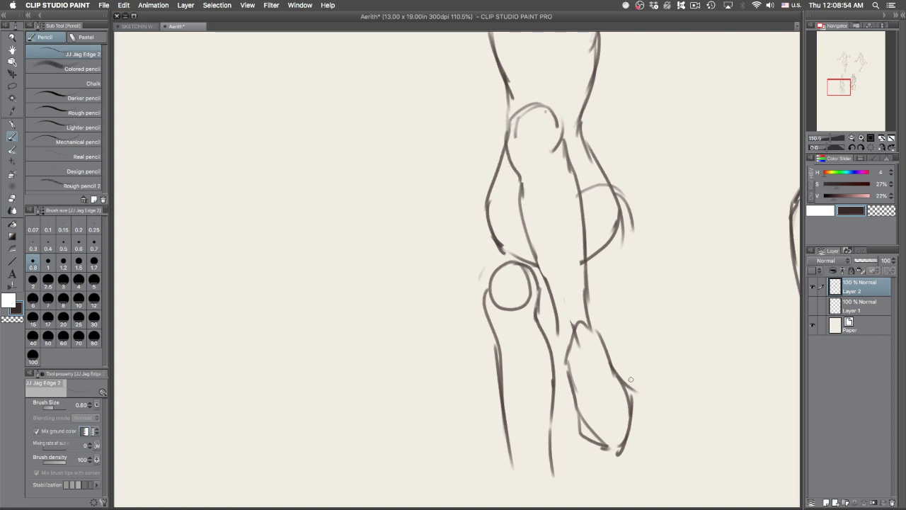
mouse_move(627, 231)
left_mouse_down()
mouse_move(613, 272)
mouse_move(595, 290)
mouse_move(630, 246)
mouse_move(583, 296)
left_mouse_up()
key("super+z")
key("super+z")
key("super+z")
Step: Redraw the right-hand hip as a fuller, lower curve ending at the front thigh, and erase the old curve inside it
mouse_move(623, 201)
left_mouse_down()
mouse_move(614, 275)
mouse_move(583, 293)
left_mouse_up()
left_click_drag(627, 259, 583, 292)
key("e")
mouse_move(593, 257)
left_mouse_down()
mouse_move(613, 236)
mouse_move(615, 216)
mouse_move(614, 236)
left_mouse_up()
key("p")
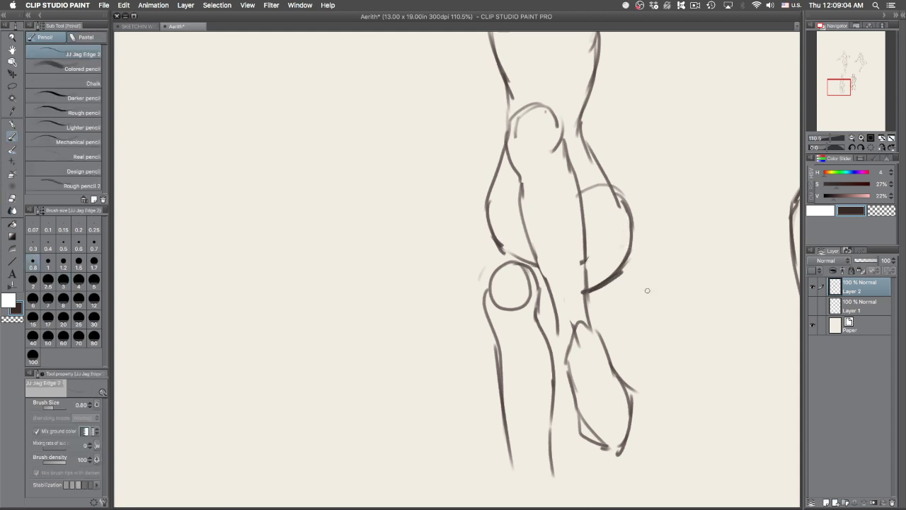
Step: Draw a wider left-hand hip contour from the waist to the knee circle, and erase the old hip line inside it
left_click_drag(533, 234, 502, 259)
mouse_move(465, 265)
left_mouse_down()
mouse_move(490, 303)
mouse_move(461, 273)
mouse_move(479, 198)
mouse_move(499, 169)
left_mouse_up()
left_click_drag(479, 200, 509, 141)
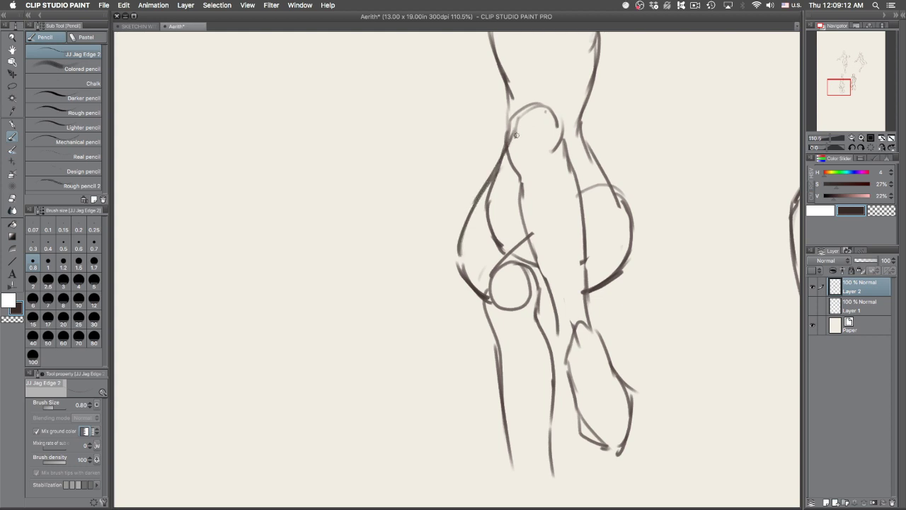
key("e")
mouse_move(504, 259)
left_mouse_down()
mouse_move(489, 187)
mouse_move(487, 204)
left_mouse_up()
mouse_move(451, 275)
left_mouse_down()
mouse_move(455, 245)
mouse_move(458, 259)
left_mouse_up()
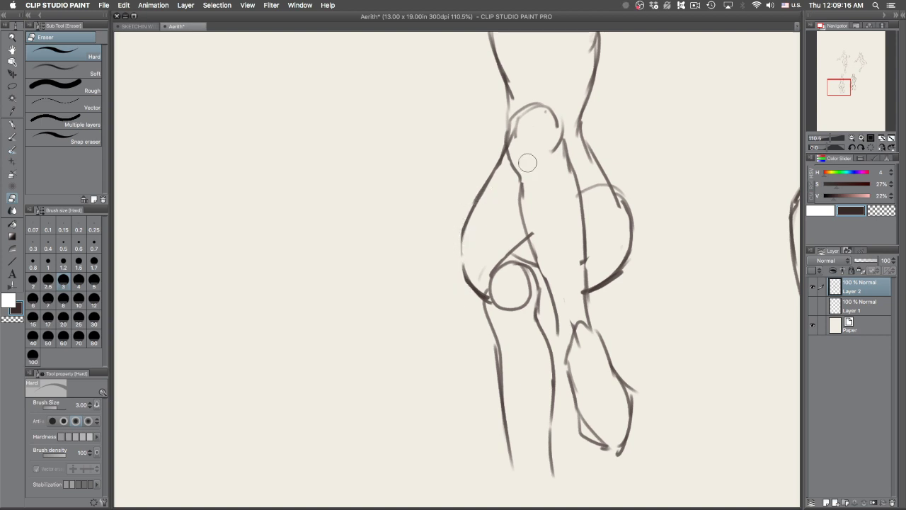
Step: Erase the tapered lower-leg shape of the front leg and redraw it as a slimmer form continuing from the thigh
mouse_move(599, 324)
left_mouse_down()
mouse_move(590, 348)
mouse_move(610, 363)
mouse_move(621, 461)
mouse_move(589, 449)
left_mouse_up()
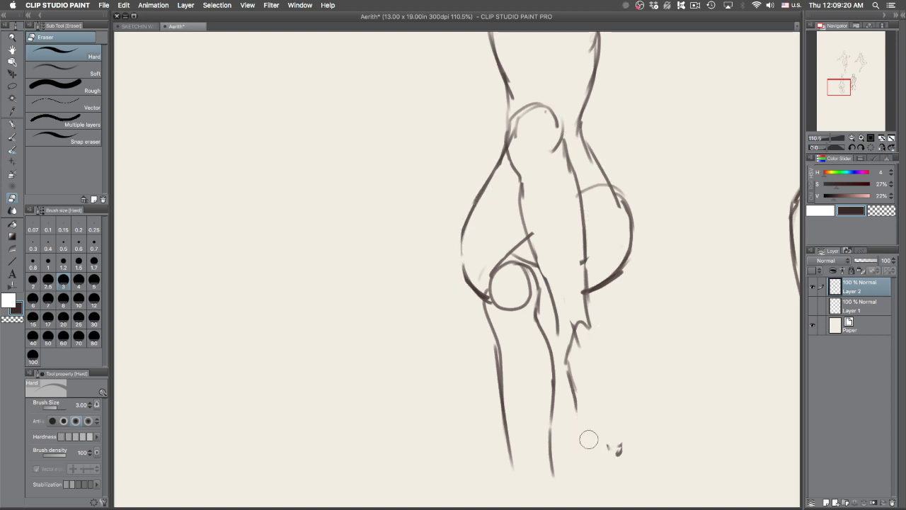
left_click_drag(588, 401, 559, 350)
key("p")
left_click_drag(557, 303, 565, 380)
left_click_drag(587, 316, 606, 408)
mouse_move(559, 364)
left_mouse_down()
mouse_move(566, 424)
mouse_move(595, 452)
left_mouse_up()
left_click_drag(603, 387, 601, 445)
Step: Clean up the front thigh's left-hand contour by erasing its overlapping strokes and redrawing it as a darker line
scroll(633, 300, "up", 5)
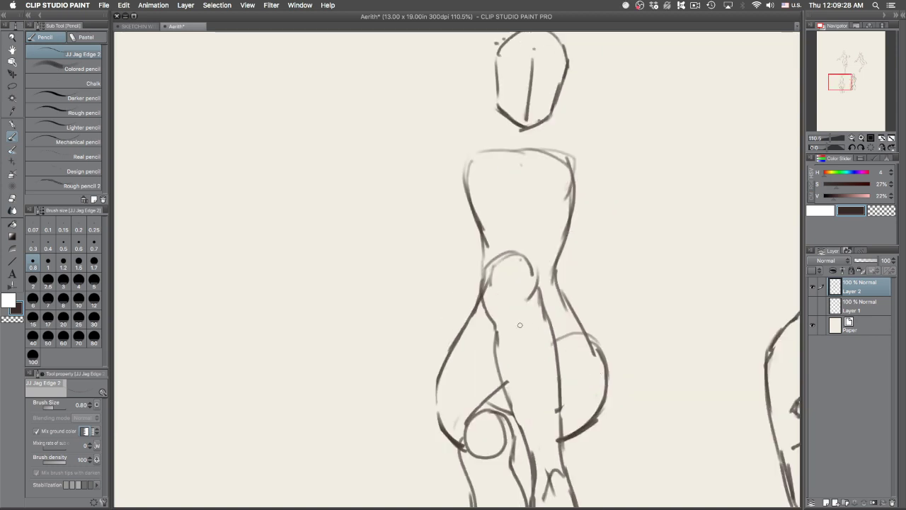
key("e")
mouse_move(498, 339)
left_mouse_down()
mouse_move(497, 356)
mouse_move(475, 300)
mouse_move(484, 287)
mouse_move(515, 425)
left_mouse_up()
key("p")
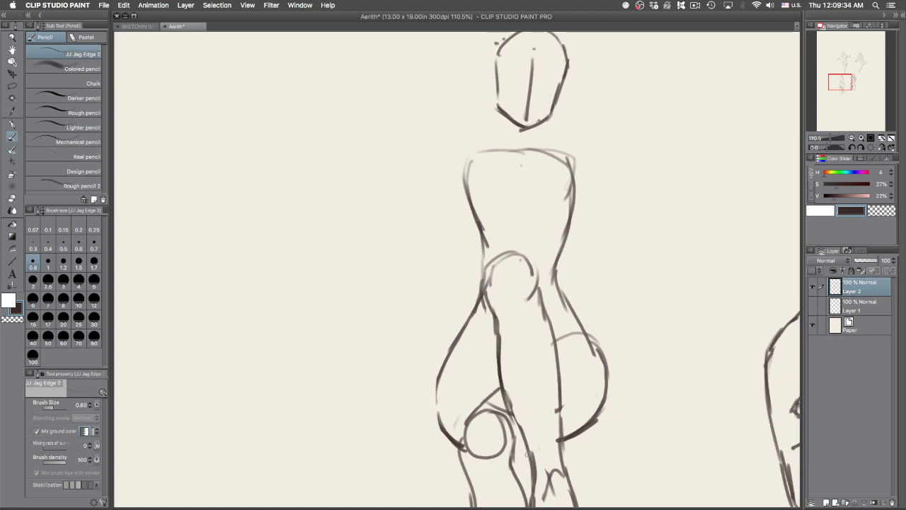
Step: Redraw the left-hand hip contour so it curves in above the knee circle, and erase the old outer line
mouse_move(487, 262)
left_mouse_down()
mouse_move(433, 388)
mouse_move(435, 378)
mouse_move(469, 419)
left_mouse_up()
key("super+z")
mouse_move(434, 379)
left_mouse_down()
mouse_move(470, 423)
mouse_move(446, 426)
mouse_move(447, 439)
left_mouse_up()
key("e")
mouse_move(448, 377)
left_mouse_down()
mouse_move(458, 334)
mouse_move(446, 375)
left_mouse_up()
mouse_move(476, 333)
left_mouse_down()
mouse_move(467, 312)
mouse_move(476, 313)
left_mouse_up()
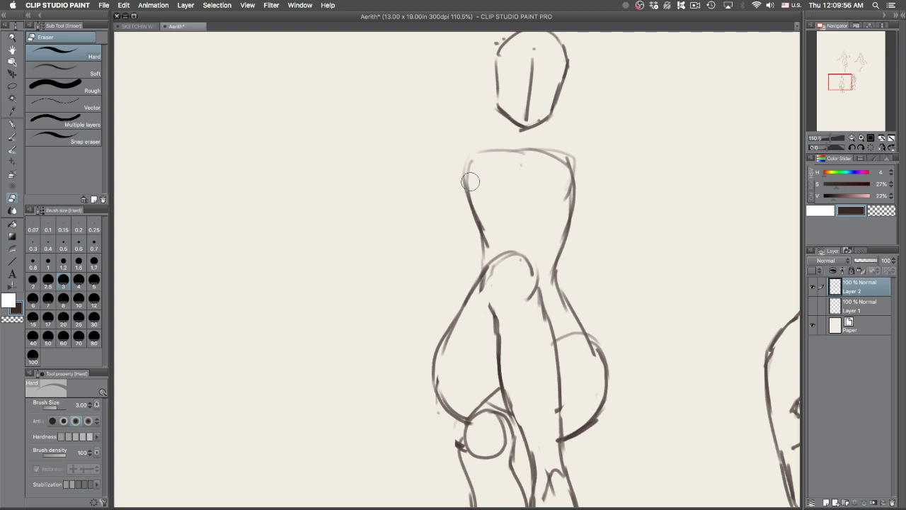
Step: Sketch a round shoulder at the torso's left-hand corner and the opposite shoulder with an upper arm down to the elbow
key("p")
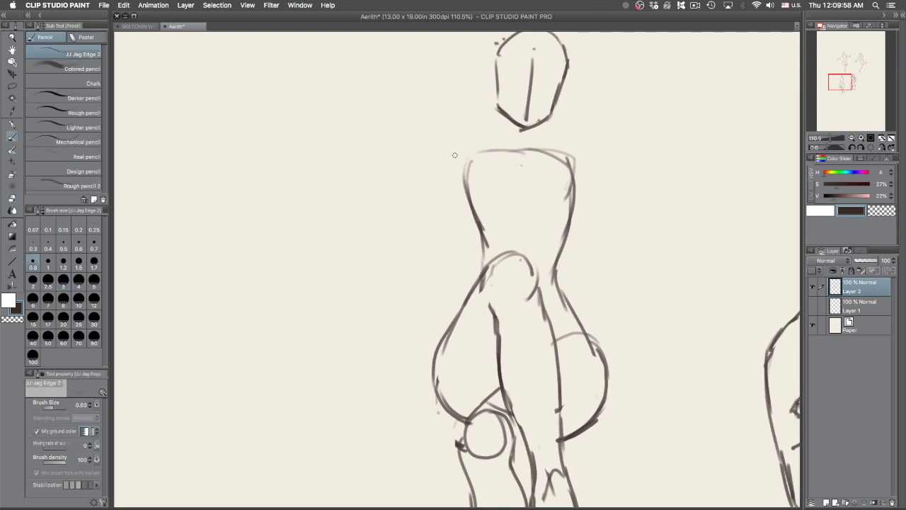
left_click(464, 159)
mouse_move(464, 153)
left_mouse_down()
mouse_move(446, 180)
mouse_move(454, 192)
mouse_move(481, 167)
left_mouse_up()
left_click_drag(471, 161, 476, 182)
mouse_move(568, 156)
left_mouse_down()
mouse_move(591, 190)
mouse_move(588, 278)
mouse_move(580, 263)
mouse_move(567, 270)
left_mouse_up()
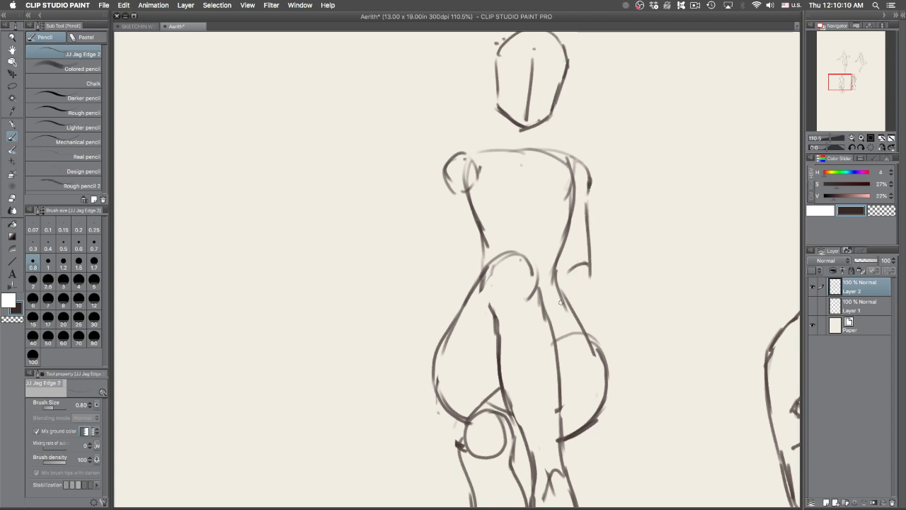
mouse_move(551, 337)
left_mouse_down()
mouse_move(569, 320)
mouse_move(578, 348)
left_mouse_up()
key("super+z")
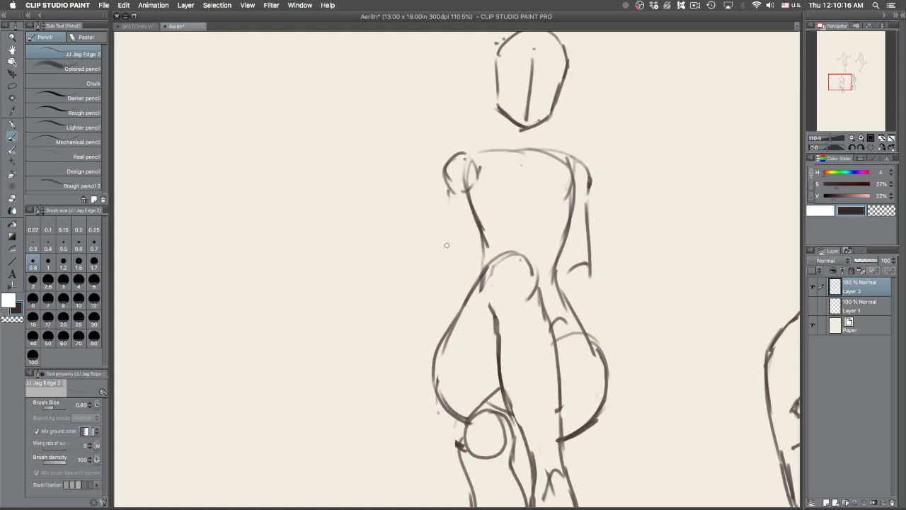
Step: Sketch the left-hand arm's outer line from shoulder to elbow and its inner forearm line running down over the thigh
left_click_drag(449, 193, 446, 234)
key("super+z")
mouse_move(450, 195)
left_mouse_down()
mouse_move(443, 309)
mouse_move(452, 282)
left_mouse_up()
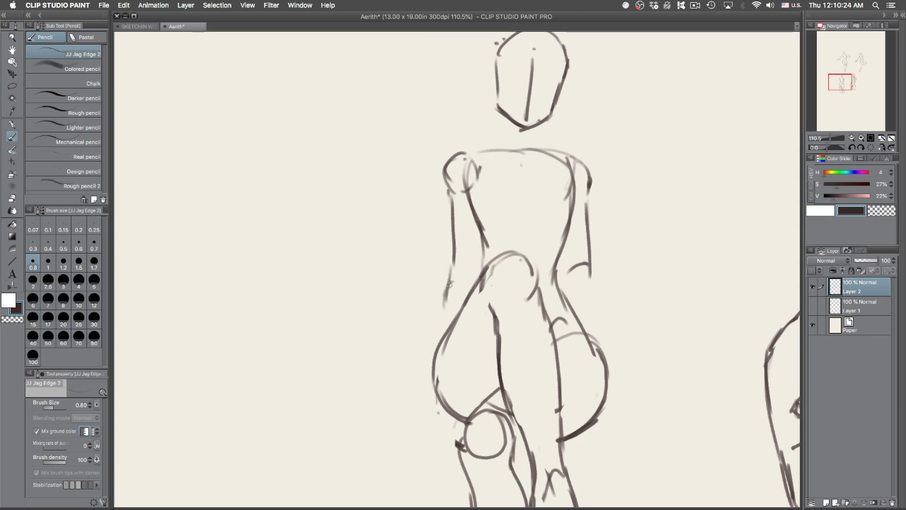
mouse_move(446, 292)
left_mouse_down()
mouse_move(468, 297)
mouse_move(488, 397)
left_mouse_up()
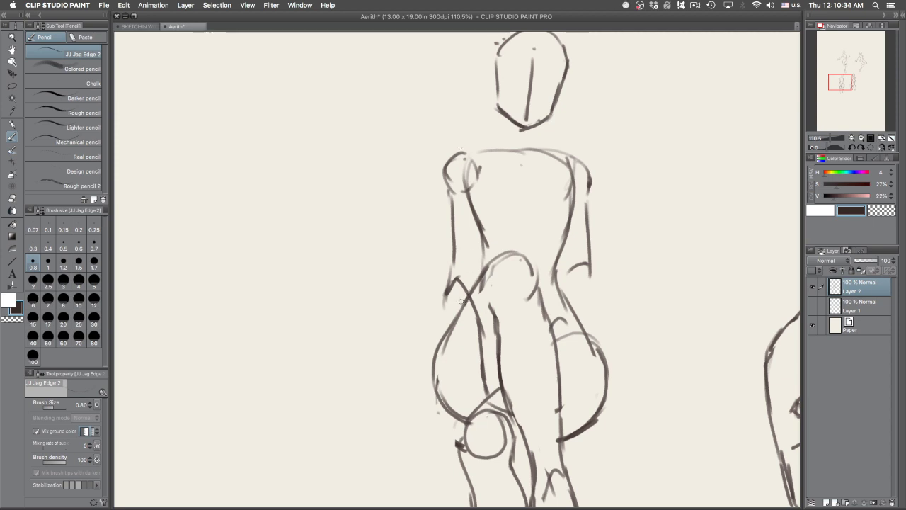
Step: Erase the hip outline behind the left-hand forearm and draw that arm's outer forearm line and inner upper-arm line
key("e")
mouse_move(460, 333)
left_mouse_down()
mouse_move(463, 311)
mouse_move(454, 326)
mouse_move(460, 342)
mouse_move(449, 293)
mouse_move(442, 324)
mouse_move(445, 307)
mouse_move(468, 402)
left_mouse_up()
key("p")
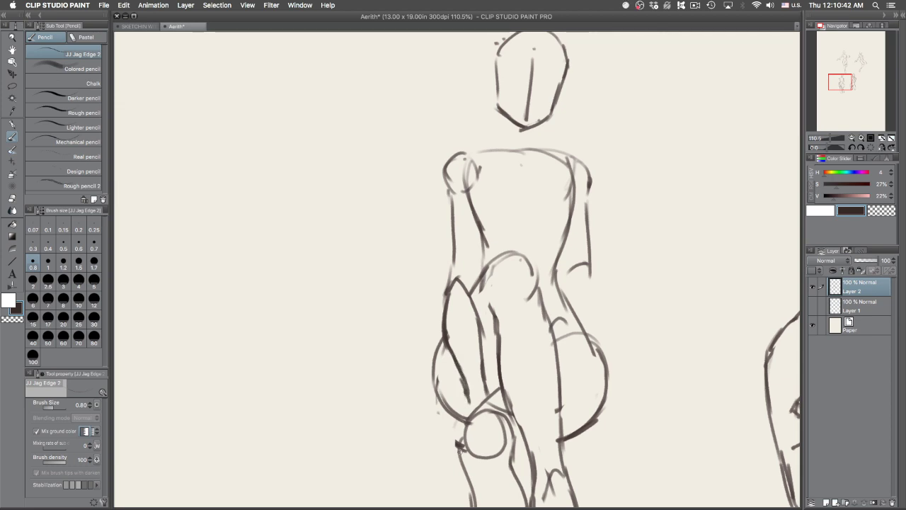
key("super+z")
key("super+z")
left_click_drag(445, 310, 466, 378)
key("super+z")
left_click_drag(444, 318, 470, 389)
left_click_drag(450, 347, 473, 418)
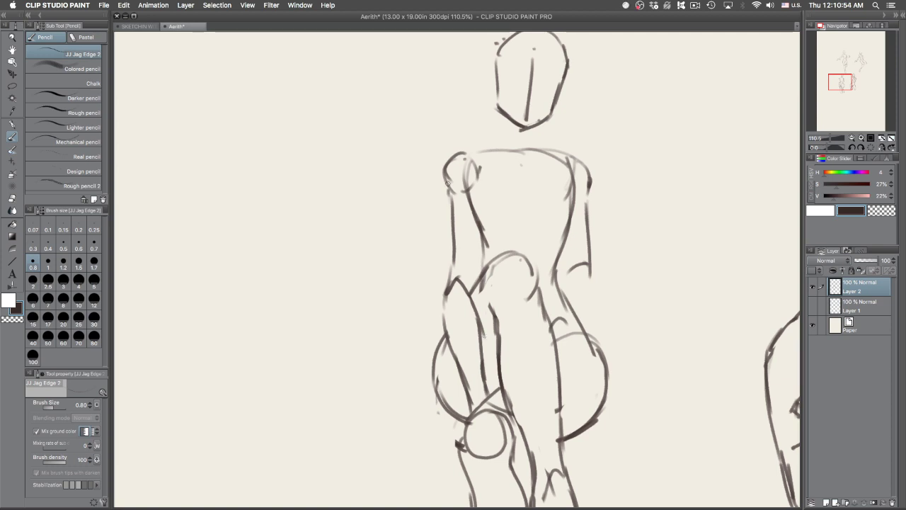
mouse_move(473, 198)
left_mouse_down()
mouse_move(467, 282)
mouse_move(480, 312)
left_mouse_up()
key("super+z")
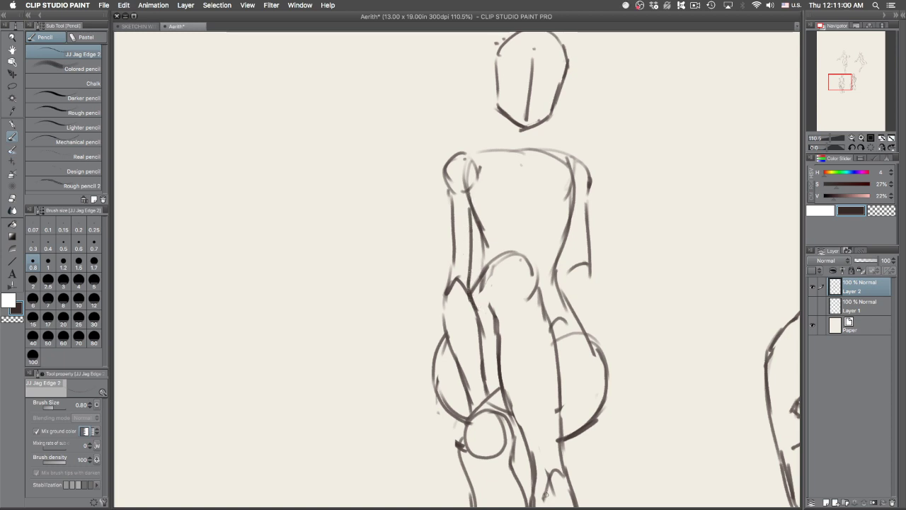
Step: Erase the rounded curve at the top of the thigh, between the waist and the left-hand elbow
key("e")
mouse_move(526, 260)
left_mouse_down()
mouse_move(538, 321)
mouse_move(526, 267)
left_mouse_up()
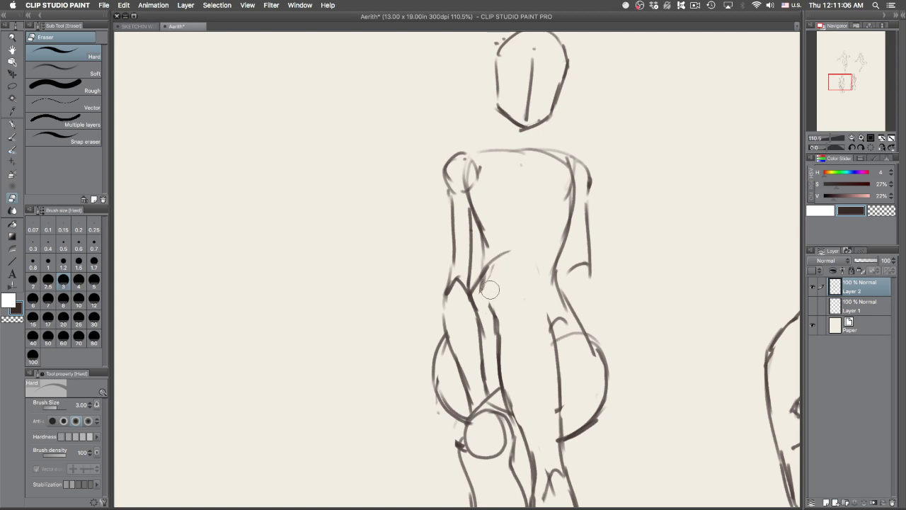
mouse_move(480, 287)
left_mouse_down()
mouse_move(495, 261)
mouse_move(520, 260)
left_mouse_up()
key("p")
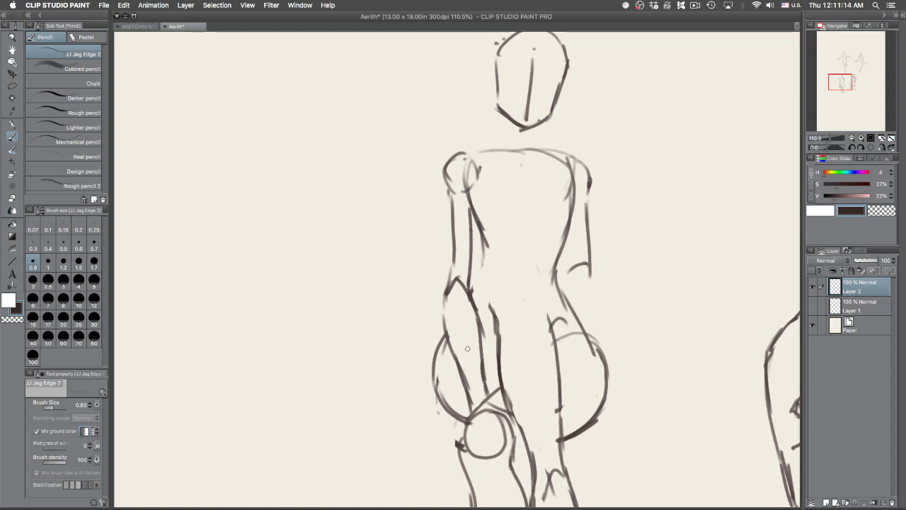
Step: Redraw the curved top of the thigh from the left-hand elbow across the waist and down its inner side
mouse_move(470, 289)
left_mouse_down()
mouse_move(534, 275)
mouse_move(522, 265)
mouse_move(496, 277)
mouse_move(541, 285)
mouse_move(544, 303)
left_mouse_up()
key("e")
key("p")
key("super+z")
left_click_drag(527, 258, 548, 325)
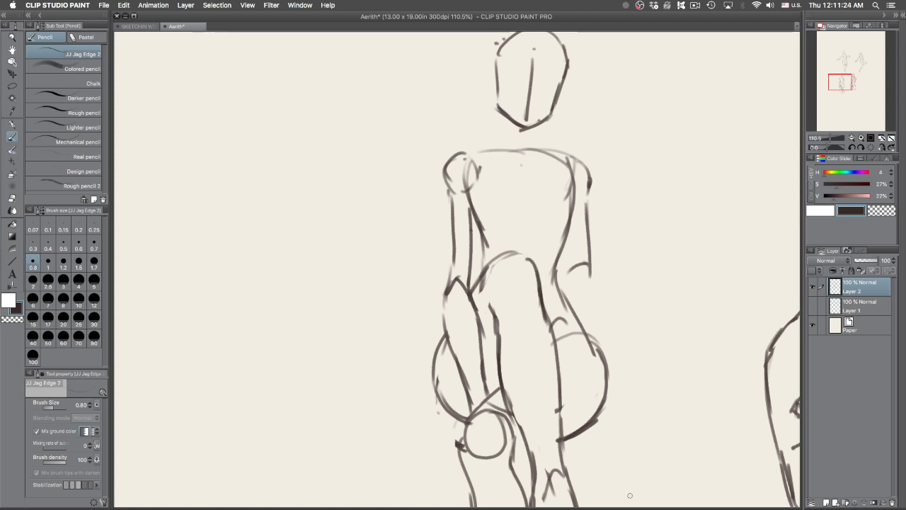
left_click_drag(537, 289, 535, 323)
key("super+z")
Step: Erase the inner line of the left-hand upper arm and redraw it from the armpit down to the elbow
key("e")
mouse_move(470, 245)
left_mouse_down()
mouse_move(468, 271)
mouse_move(467, 211)
left_mouse_up()
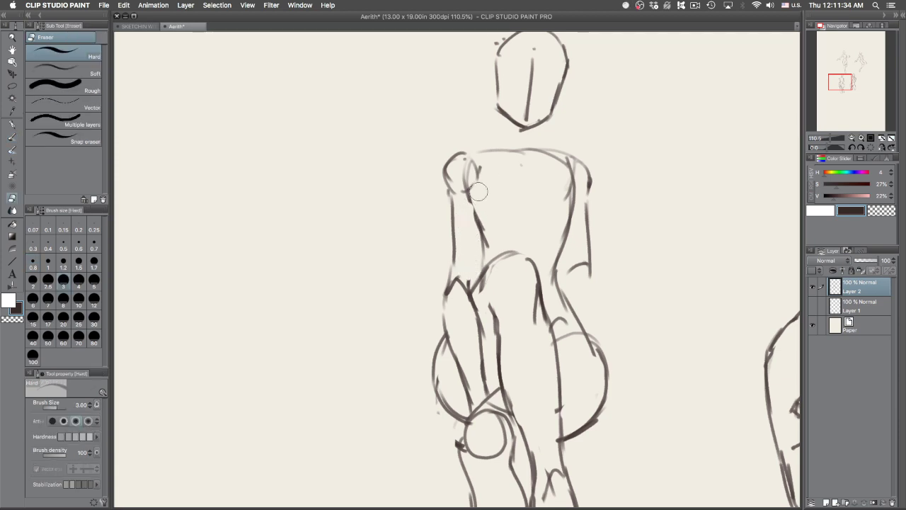
key("p")
left_click_drag(479, 192, 469, 204)
left_click_drag(572, 192, 570, 201)
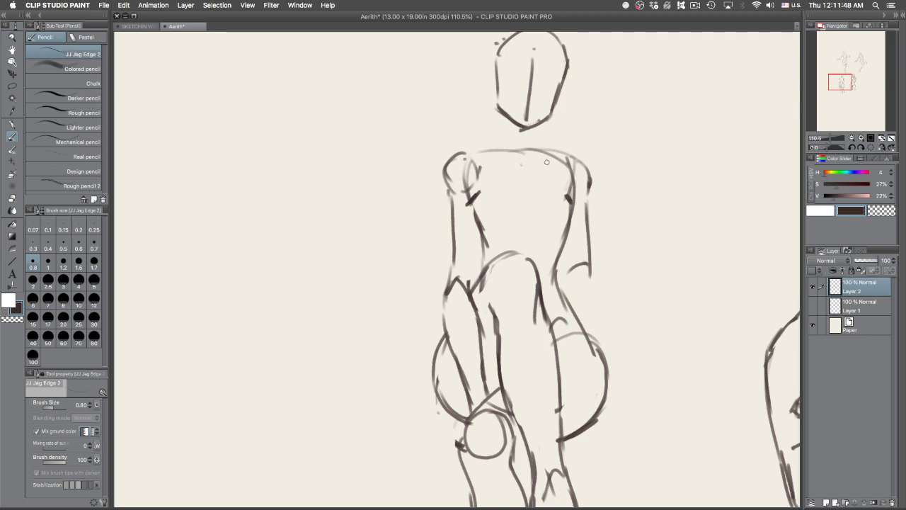
mouse_move(479, 199)
left_mouse_down()
mouse_move(486, 273)
mouse_move(475, 302)
left_mouse_up()
Step: Sketch the right-hand elbow and the outer forearm line bending inward to the hand resting on the hip
left_click(566, 281)
mouse_move(587, 265)
left_mouse_down()
mouse_move(589, 294)
mouse_move(594, 286)
mouse_move(567, 338)
left_mouse_up()
key("super+z")
left_click_drag(592, 290, 560, 336)
key("super+z")
mouse_move(593, 285)
left_mouse_down()
mouse_move(564, 333)
mouse_move(559, 321)
mouse_move(570, 346)
mouse_move(563, 395)
left_mouse_up()
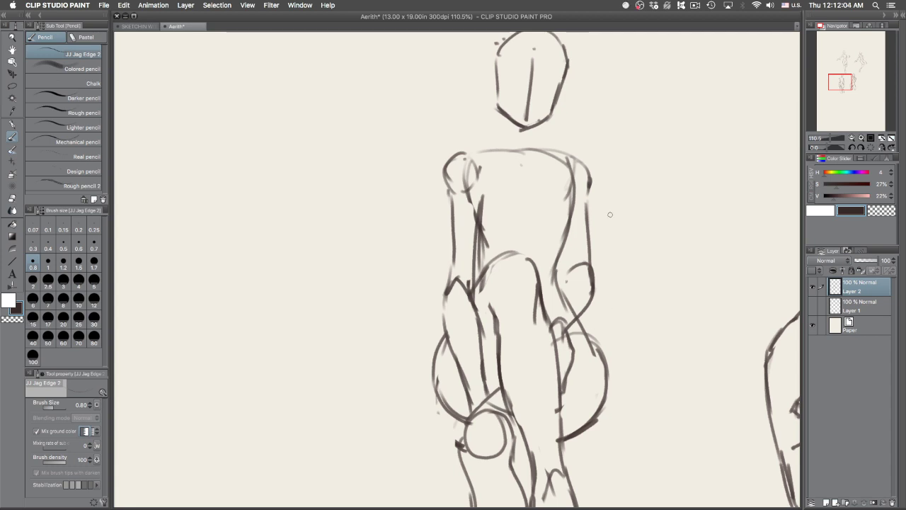
Step: Strengthen the top of the thigh curve and erase the stray waist line beside the left-hand arm
left_click_drag(520, 251, 531, 264)
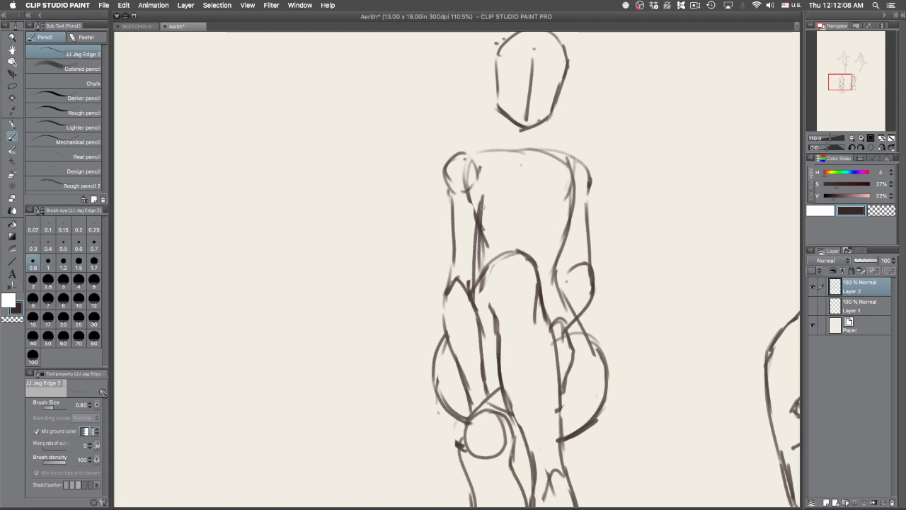
key("e")
mouse_move(488, 194)
left_mouse_down()
mouse_move(489, 241)
mouse_move(482, 204)
mouse_move(494, 246)
left_mouse_up()
key("p")
Step: Draw the inner line of the right-hand arm from the armpit past the elbow to the wrist
left_click_drag(568, 194, 560, 244)
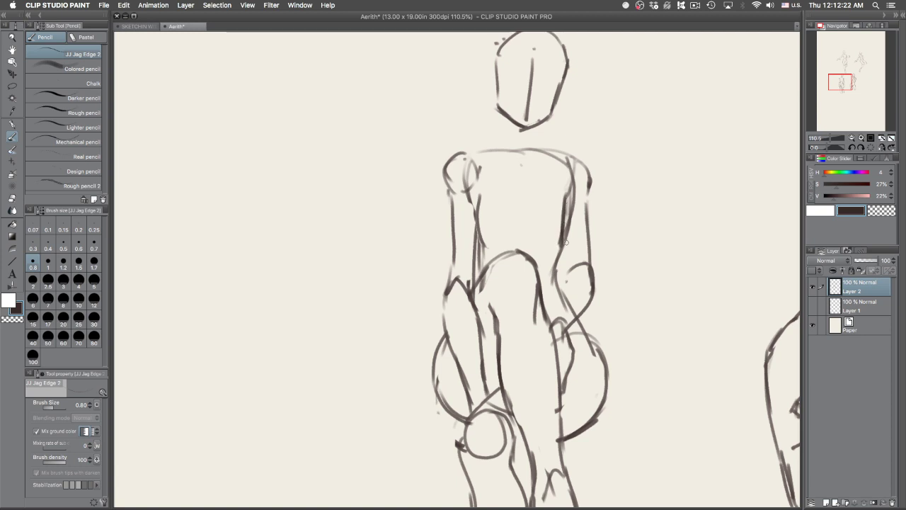
key("super+z")
left_click_drag(565, 210, 566, 267)
mouse_move(566, 234)
left_mouse_down()
mouse_move(569, 280)
mouse_move(567, 270)
mouse_move(548, 335)
left_mouse_up()
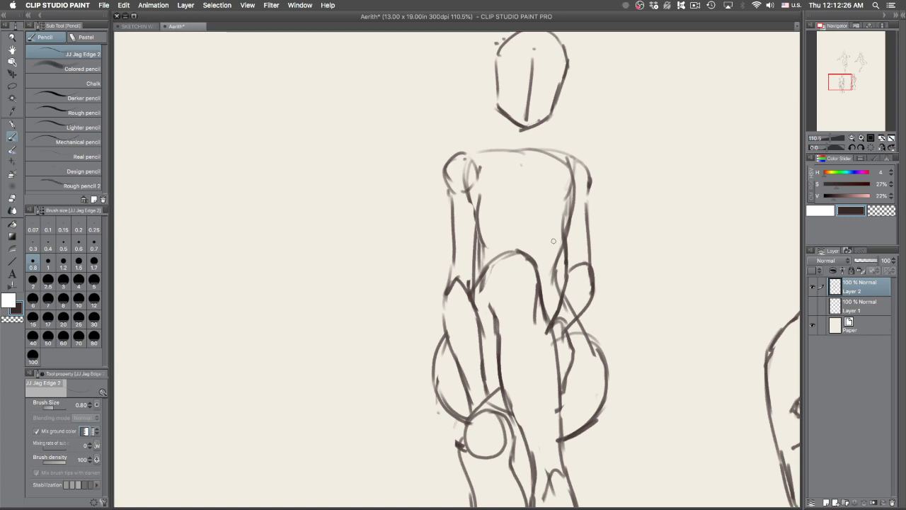
left_click_drag(567, 231, 558, 249)
Step: Close the bottom of the rib cage with a rounded line across the torso just above the thigh curve
mouse_move(589, 191)
left_mouse_down()
mouse_move(521, 196)
mouse_move(464, 237)
left_mouse_up()
left_click_drag(635, 255, 677, 404)
left_click_drag(703, 299, 627, 394)
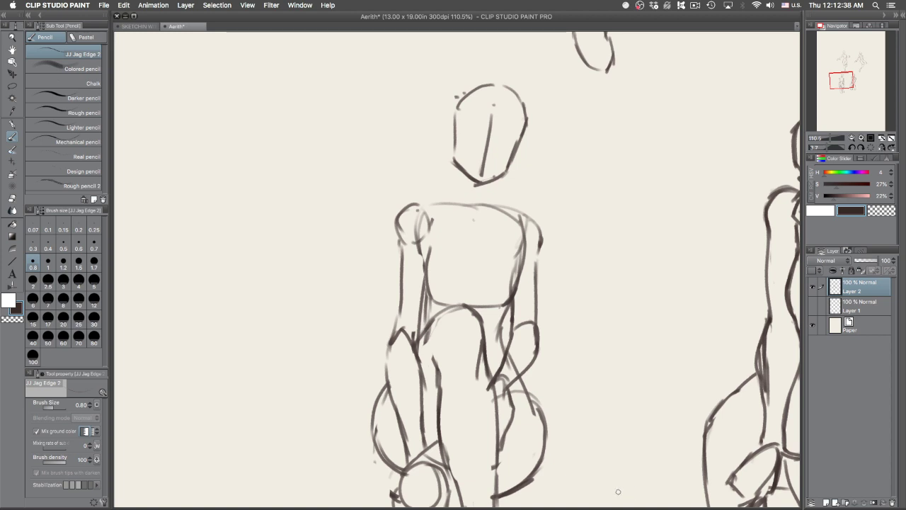
Step: Add a curved eye guideline to the face and join the head to the body with neck and shoulder lines
key("super+z")
left_click_drag(493, 181, 490, 211)
mouse_move(467, 135)
left_mouse_down()
mouse_move(519, 156)
mouse_move(509, 146)
left_mouse_up()
key("super+z")
key("super+z")
key("super+z")
left_click_drag(477, 140, 503, 149)
mouse_move(468, 174)
left_mouse_down()
mouse_move(466, 198)
mouse_move(436, 205)
mouse_move(492, 200)
mouse_move(540, 234)
left_mouse_up()
left_click_drag(409, 218, 425, 206)
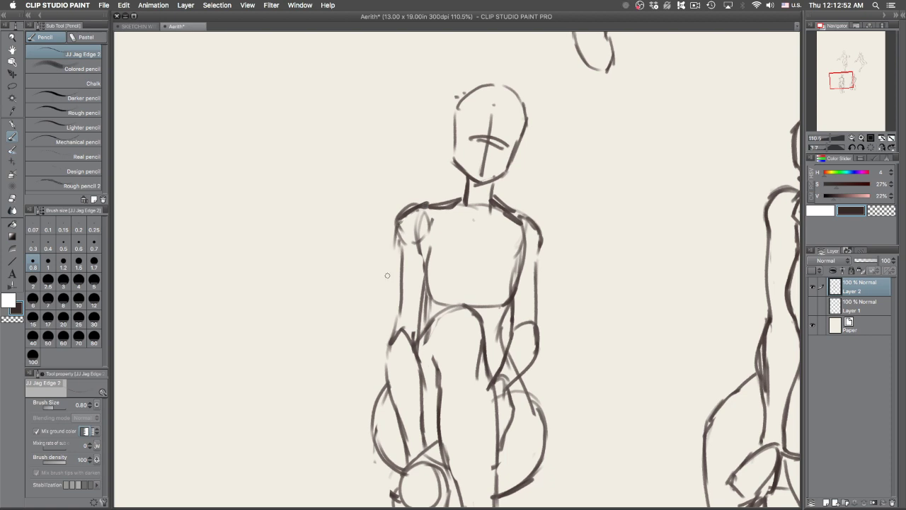
Step: Draw an ear on each side of the seated figure's head, level with the eye guideline
scroll(638, 328, "down", 1)
left_click_drag(638, 328, 666, 339)
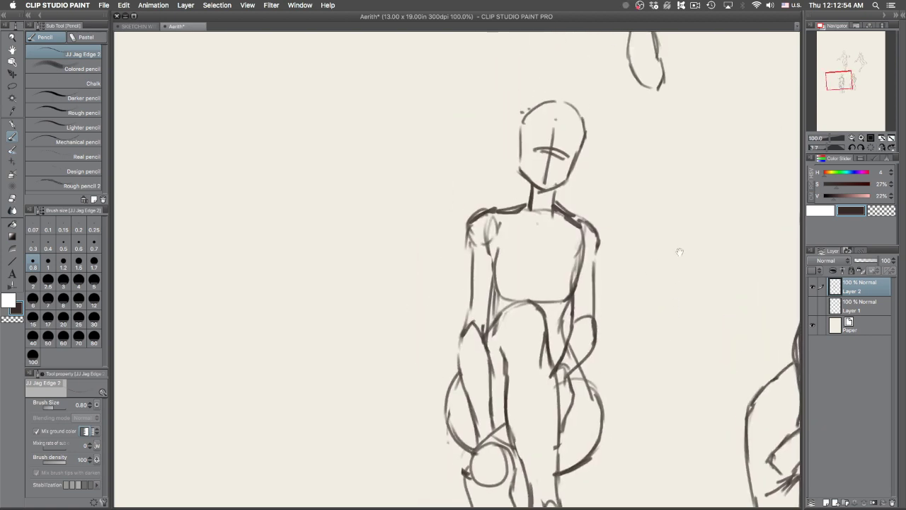
scroll(522, 146, "up", 3)
left_click_drag(513, 140, 517, 174)
left_click_drag(616, 164, 610, 187)
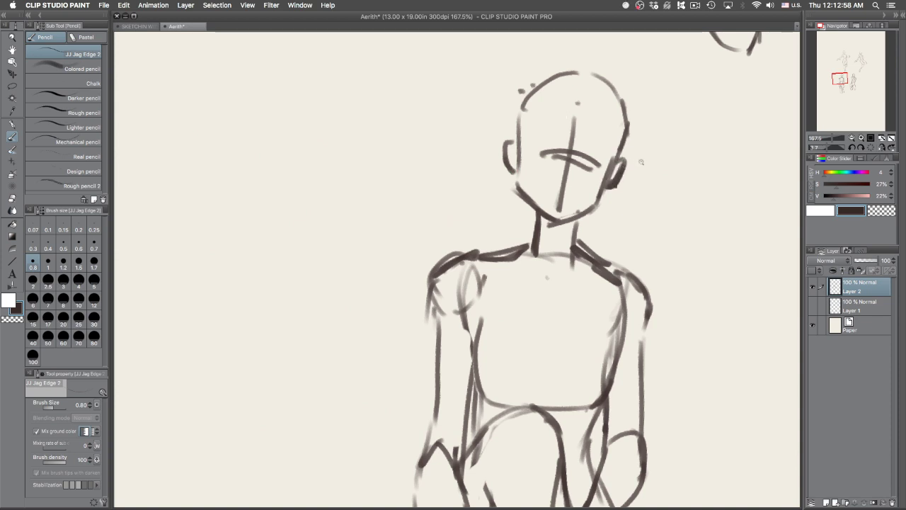
Step: Reinforce the inner and outer lines of the right-hand upper arm and the thigh line below its hand
scroll(676, 334, "down", 4)
left_click_drag(676, 334, 524, 294)
scroll(566, 278, "down", 4)
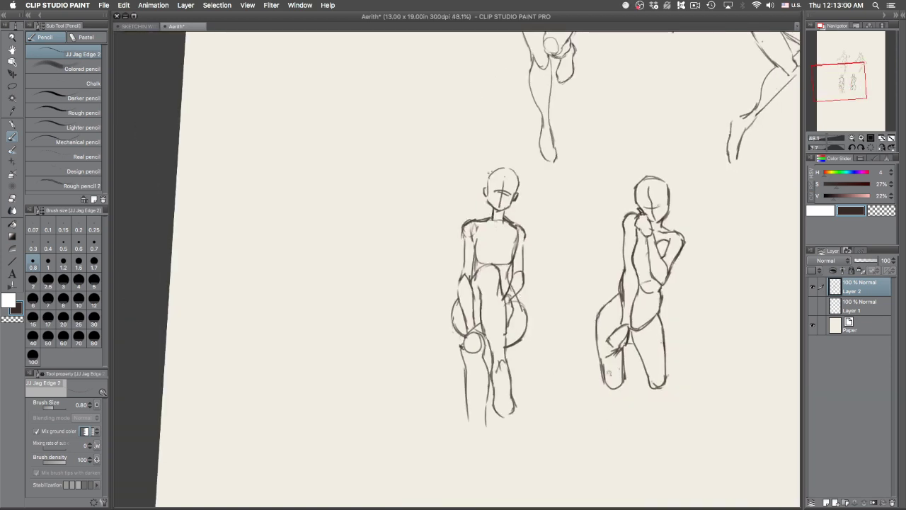
scroll(537, 241, "up", 5)
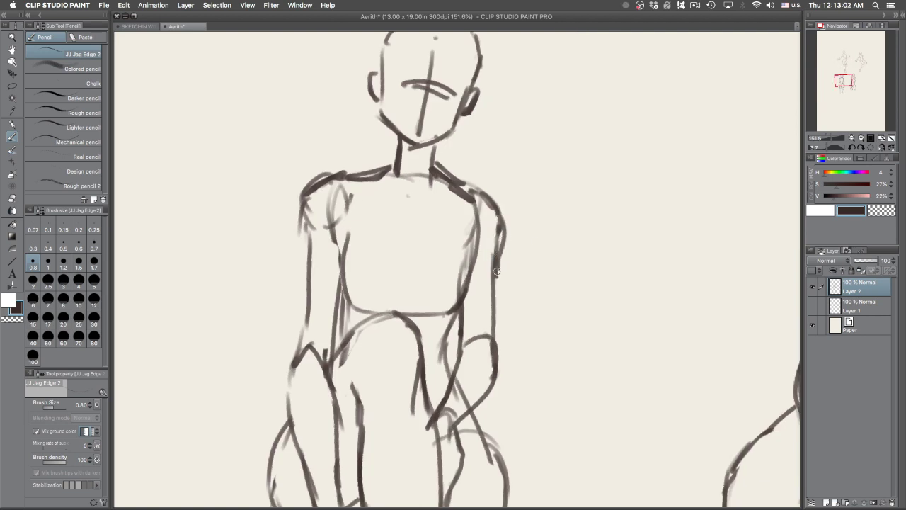
left_click_drag(461, 251, 462, 329)
left_click_drag(523, 361, 565, 259)
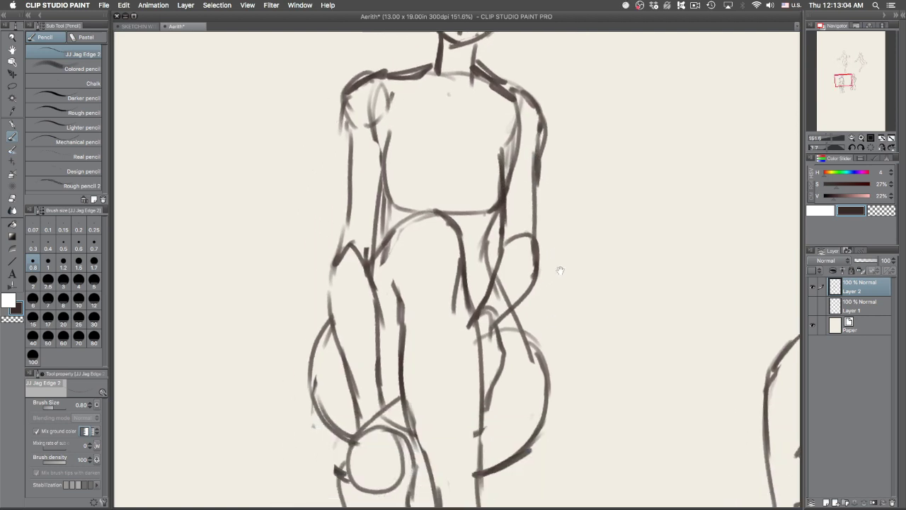
left_click_drag(474, 325, 476, 393)
scroll(587, 341, "down", 5)
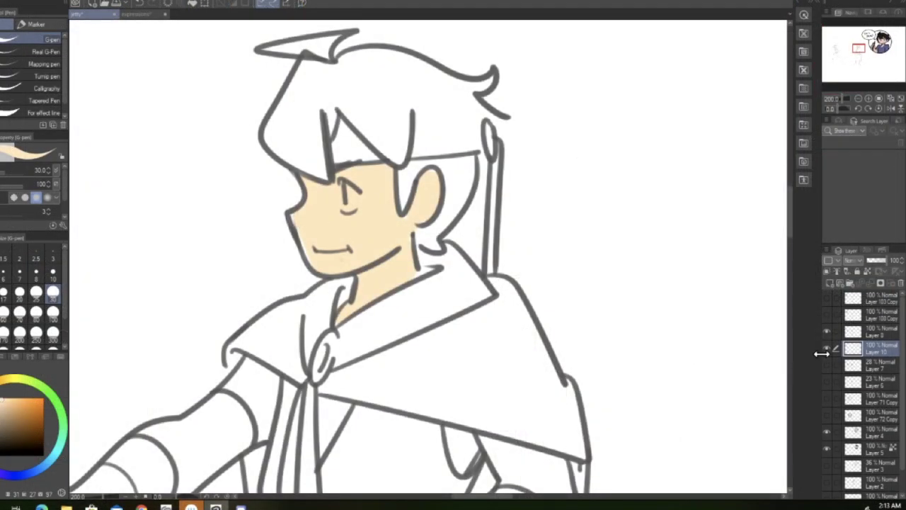
Step: Recolor the character's grey line art to black by converting the line-art layer above Layer 10 to the drawing color
left_click(865, 331)
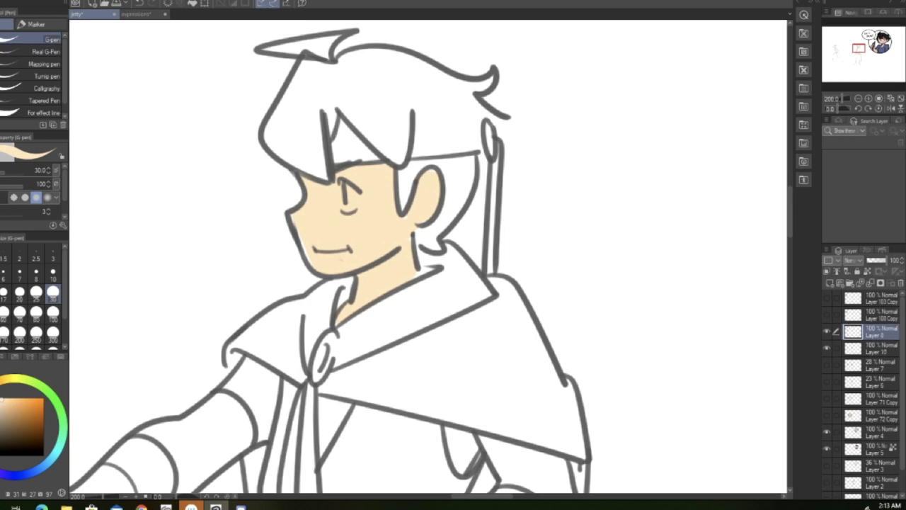
key("x")
left_click(2, 2)
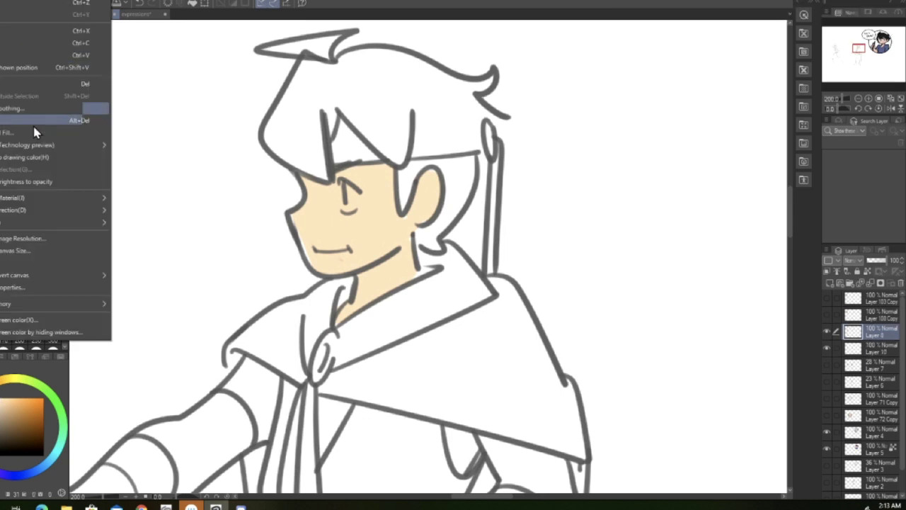
left_click(66, 162)
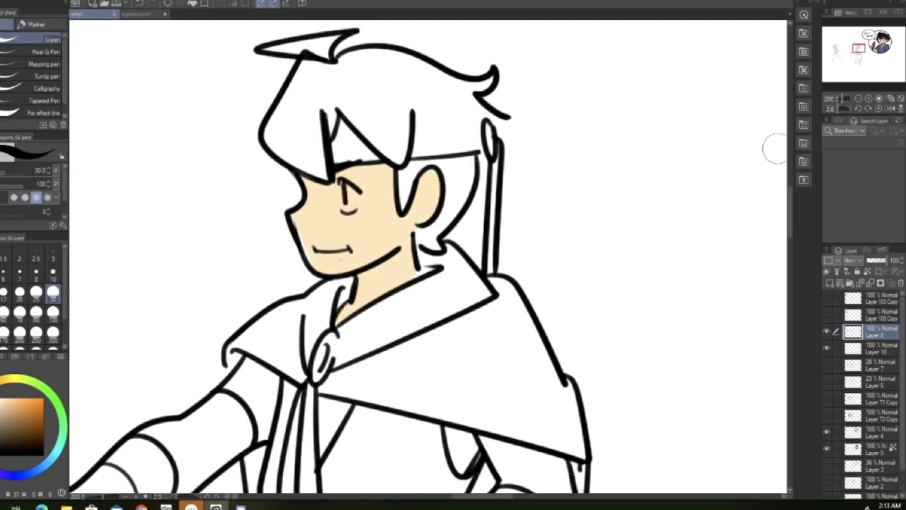
Step: Paint the white of the character's eye on Layer 10 with the G-pen at brush size 17
left_click(863, 350)
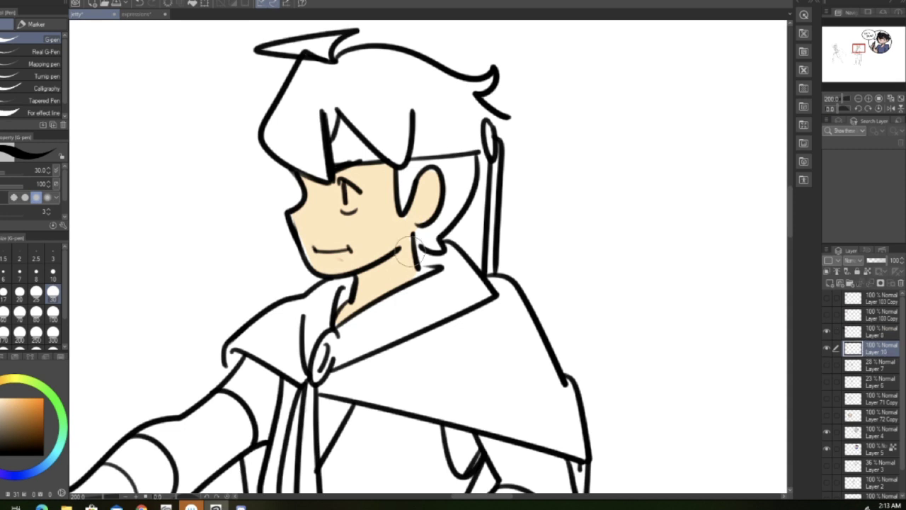
left_click(139, 5)
key("x")
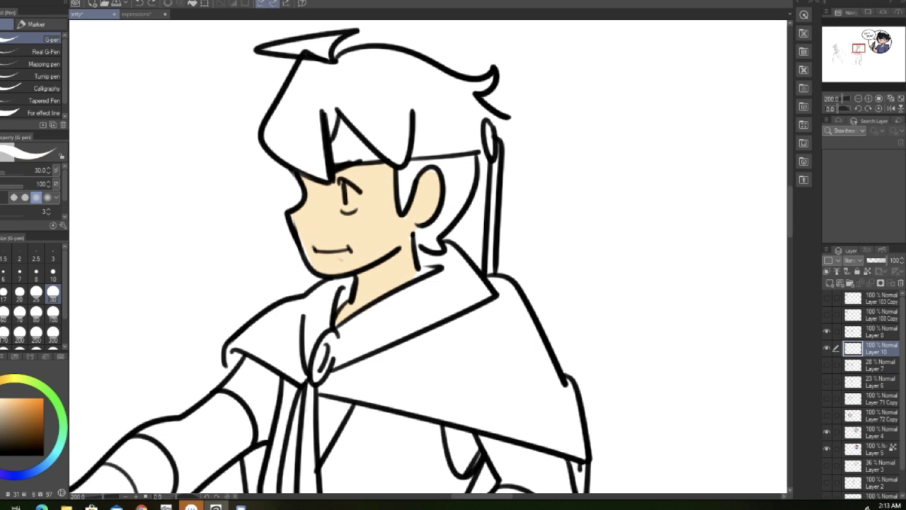
left_click(4, 291)
mouse_move(346, 191)
left_mouse_down()
mouse_move(346, 208)
mouse_move(354, 198)
mouse_move(346, 191)
mouse_move(351, 201)
left_mouse_up()
Step: Return the G-pen to the skin color and fill the bare upper arm below the cape on Layer 10
left_click(1, 80)
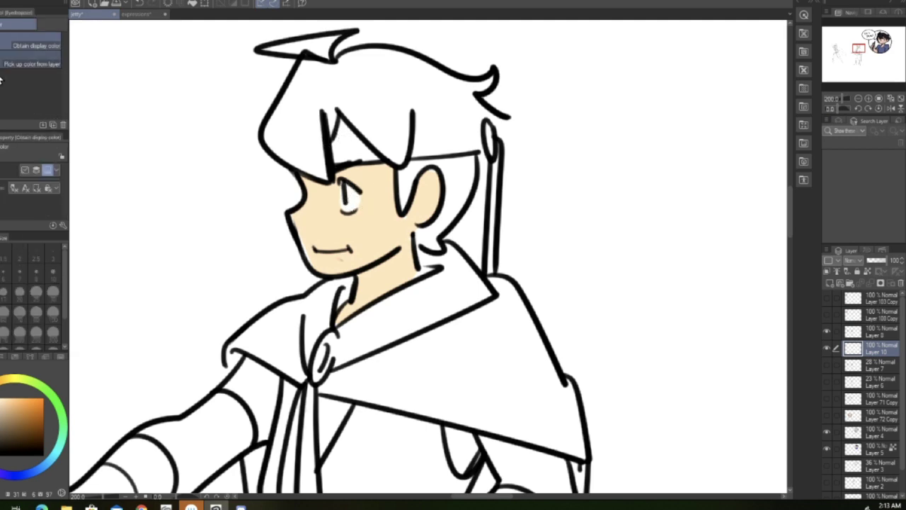
key("p")
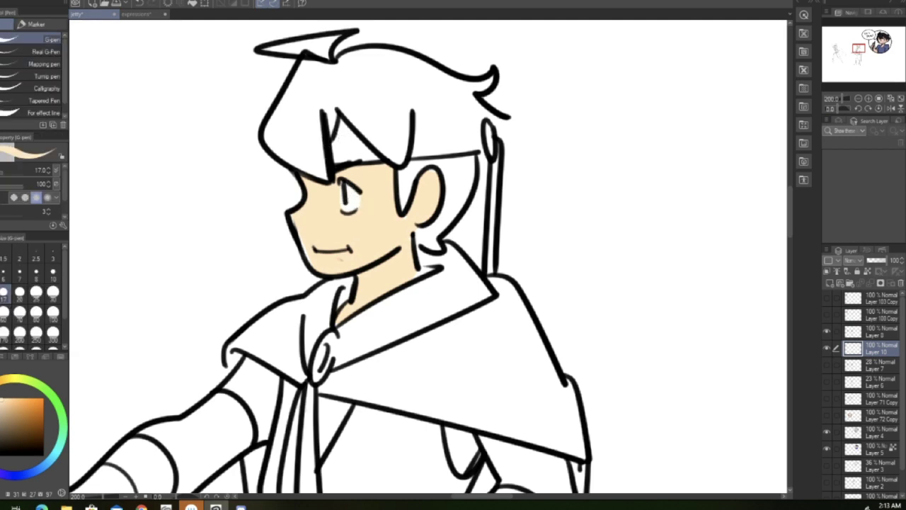
left_click_drag(858, 49, 855, 56)
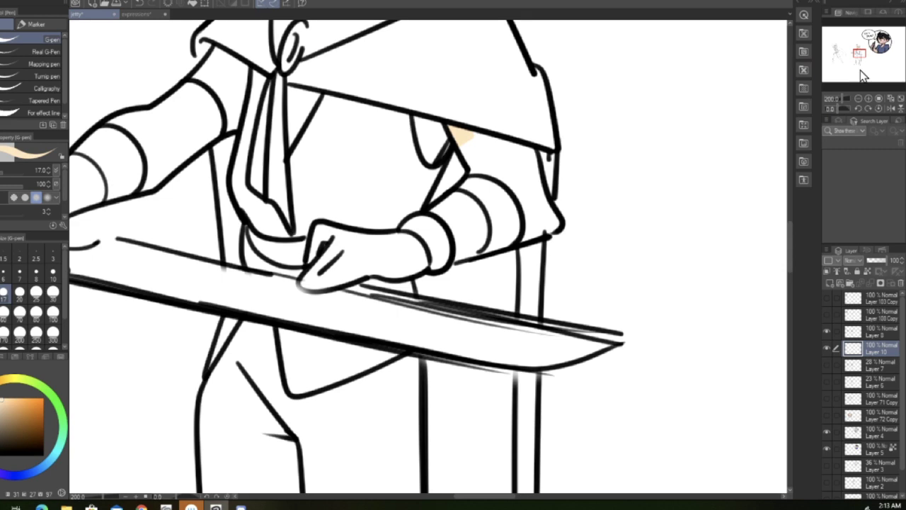
left_click_drag(857, 56, 852, 54)
mouse_move(319, 201)
left_mouse_down()
mouse_move(339, 177)
mouse_move(326, 198)
mouse_move(354, 253)
mouse_move(362, 206)
mouse_move(362, 221)
mouse_move(343, 212)
mouse_move(336, 174)
mouse_move(365, 187)
left_mouse_up()
Step: Fill both bare knees between the shorts and the boots with the skin color, using brush size 25
left_click(859, 98)
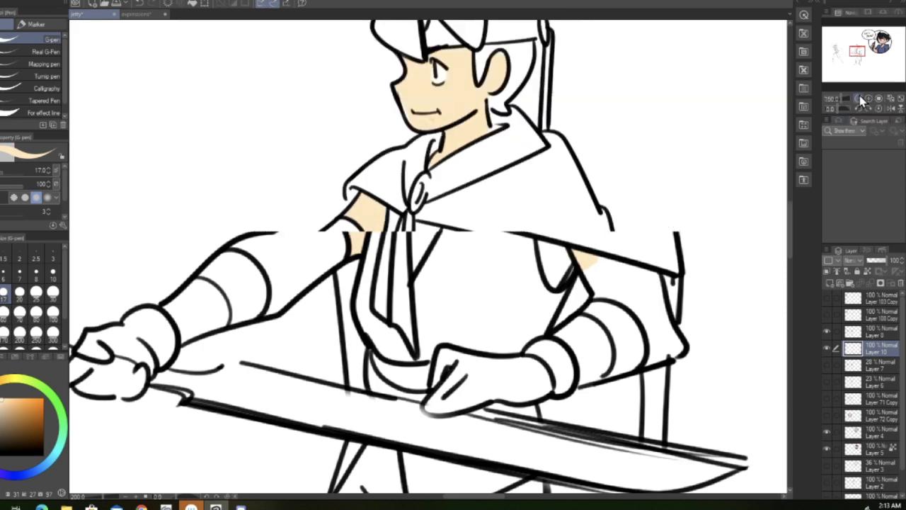
left_click(863, 56)
left_click_drag(864, 57, 859, 59)
mouse_move(273, 202)
left_mouse_down()
mouse_move(275, 294)
mouse_move(287, 265)
mouse_move(304, 290)
mouse_move(313, 250)
mouse_move(300, 235)
mouse_move(285, 278)
left_mouse_up()
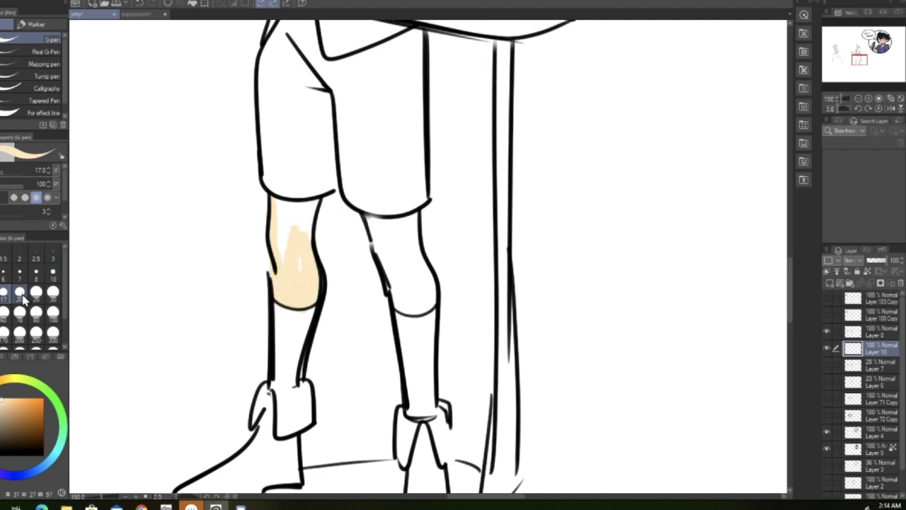
left_click(36, 291)
mouse_move(315, 234)
left_mouse_down()
mouse_move(278, 221)
mouse_move(296, 260)
mouse_move(298, 211)
mouse_move(314, 202)
mouse_move(311, 247)
mouse_move(283, 252)
mouse_move(281, 211)
mouse_move(304, 206)
left_mouse_up()
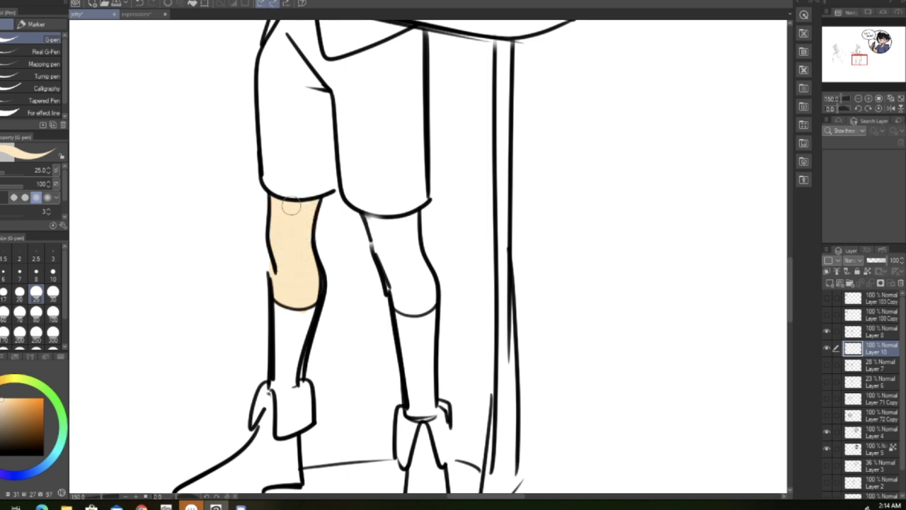
mouse_move(375, 213)
left_mouse_down()
mouse_move(394, 298)
mouse_move(415, 306)
mouse_move(431, 294)
mouse_move(402, 259)
mouse_move(400, 290)
mouse_move(412, 252)
mouse_move(426, 286)
mouse_move(414, 223)
mouse_move(400, 244)
mouse_move(402, 228)
mouse_move(376, 222)
mouse_move(404, 233)
left_mouse_up()
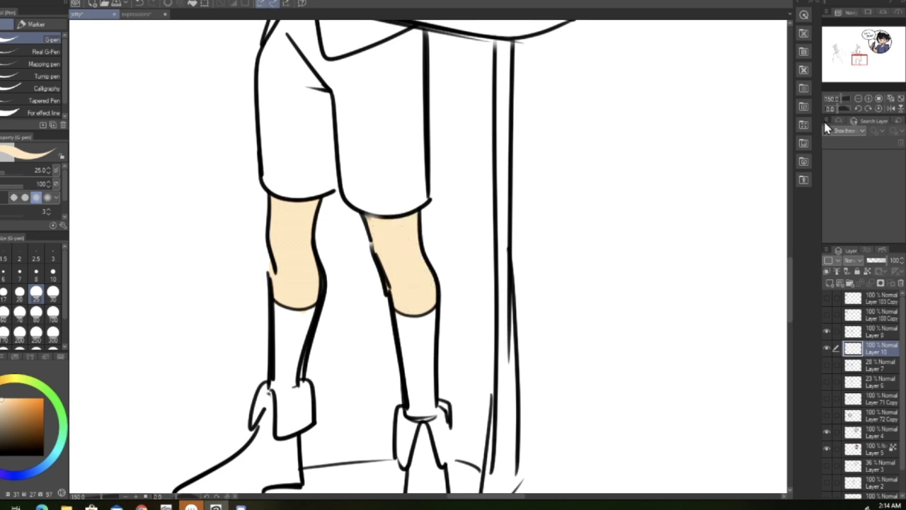
left_click_drag(859, 60, 859, 51)
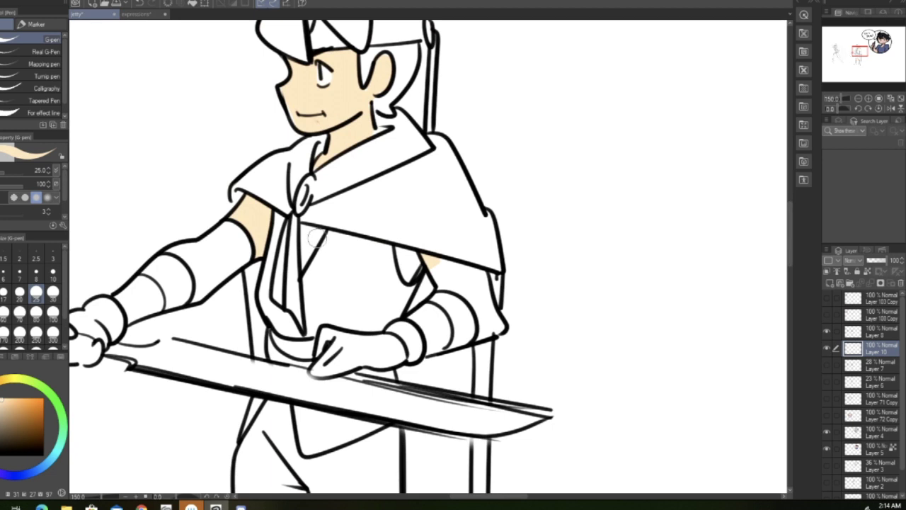
Step: Fill the bare chest gap beside the hanging ties and the armpit under the cape with the skin color on Layer 10
left_click_drag(303, 236, 321, 233)
mouse_move(400, 256)
left_mouse_down()
mouse_move(416, 261)
mouse_move(431, 252)
left_mouse_up()
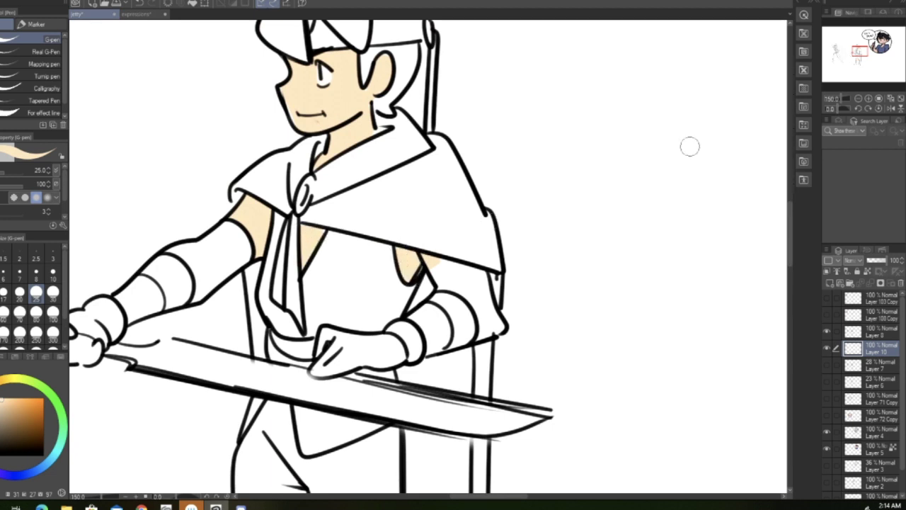
left_click_drag(852, 55, 853, 57)
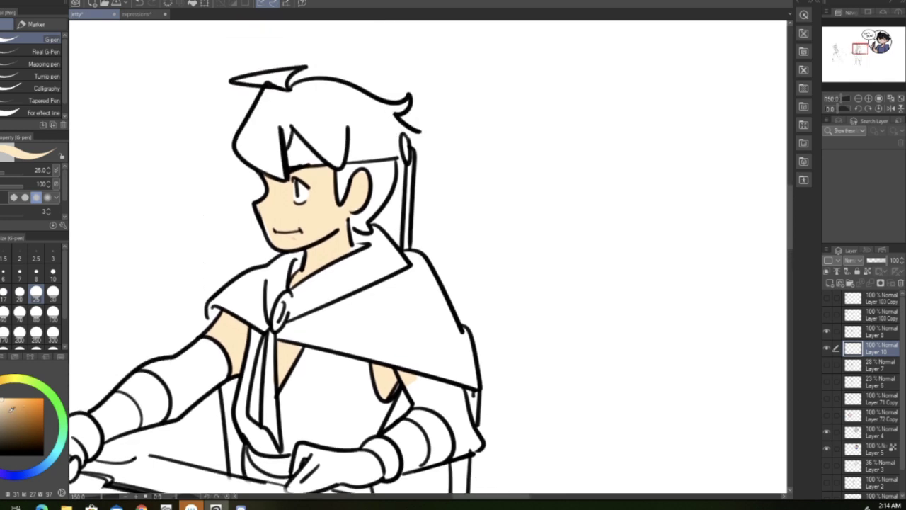
Step: Set the drawing color to a dark, muted reddish brown for the hair, with hue 341, saturation 27 and value 32
left_click_drag(1, 382, 4, 422)
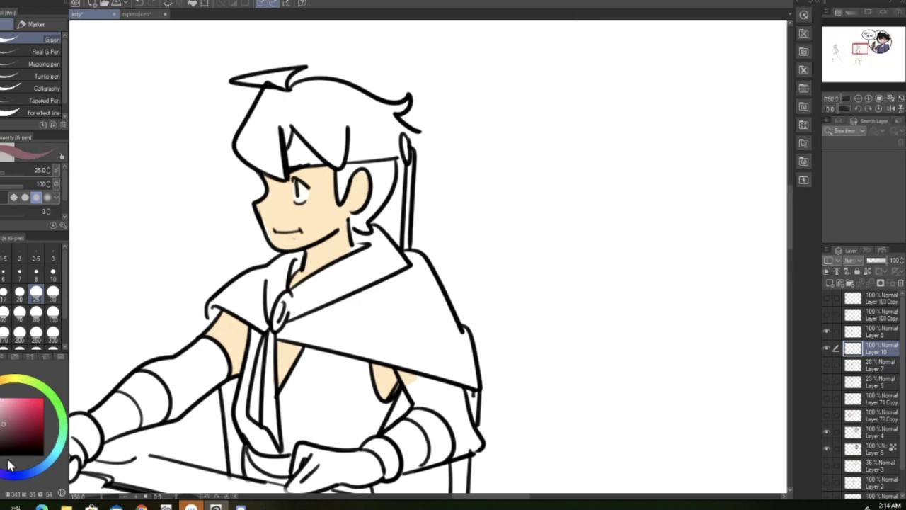
left_click_drag(865, 48, 866, 46)
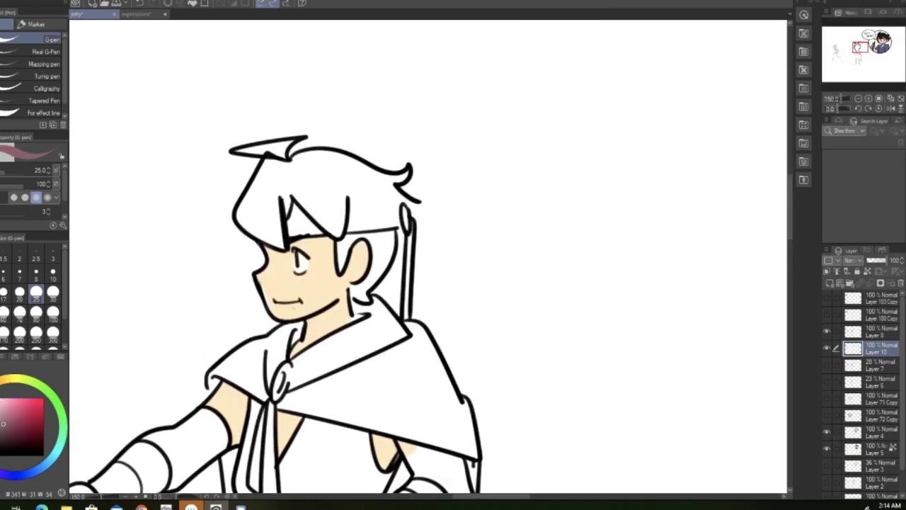
left_click(859, 98)
left_click_drag(859, 48, 845, 52)
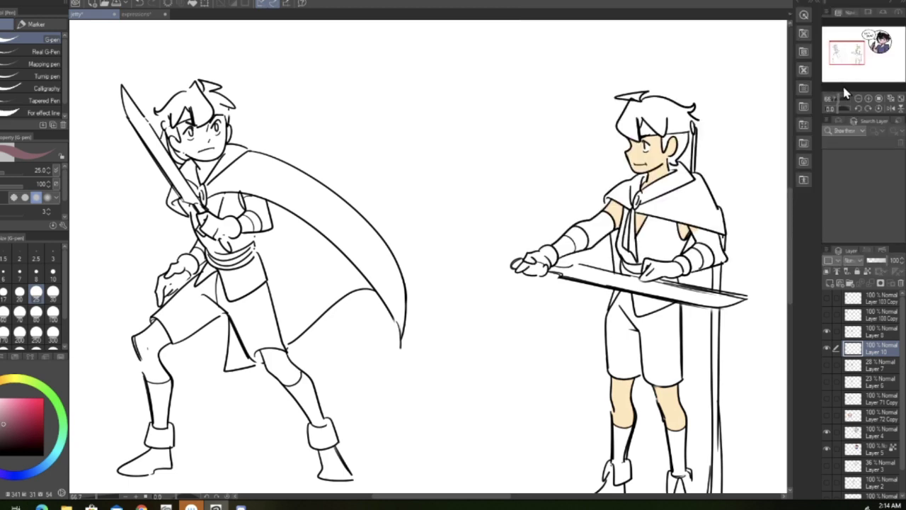
mouse_move(867, 53)
left_mouse_down()
mouse_move(822, 68)
mouse_move(865, 53)
left_mouse_up()
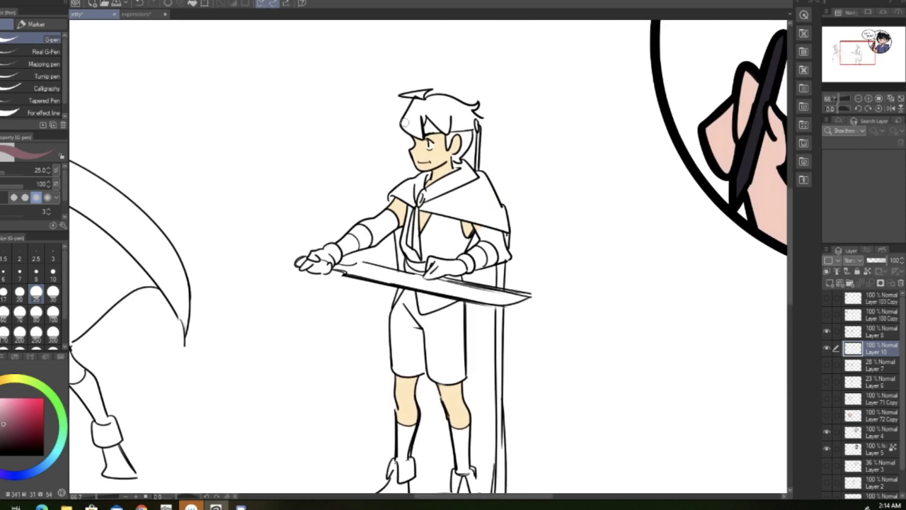
left_click_drag(5, 424, 2, 436)
left_click(140, 4)
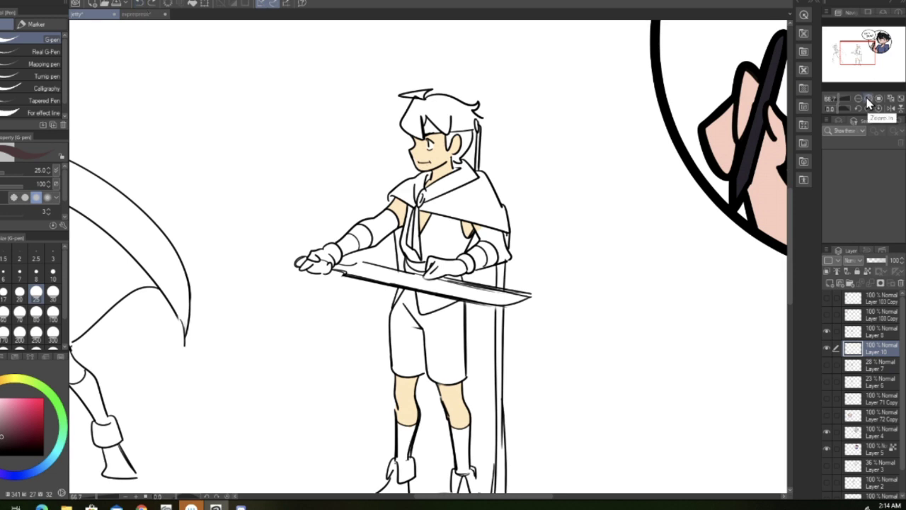
mouse_move(404, 124)
left_mouse_down()
mouse_move(418, 133)
mouse_move(412, 115)
left_mouse_up()
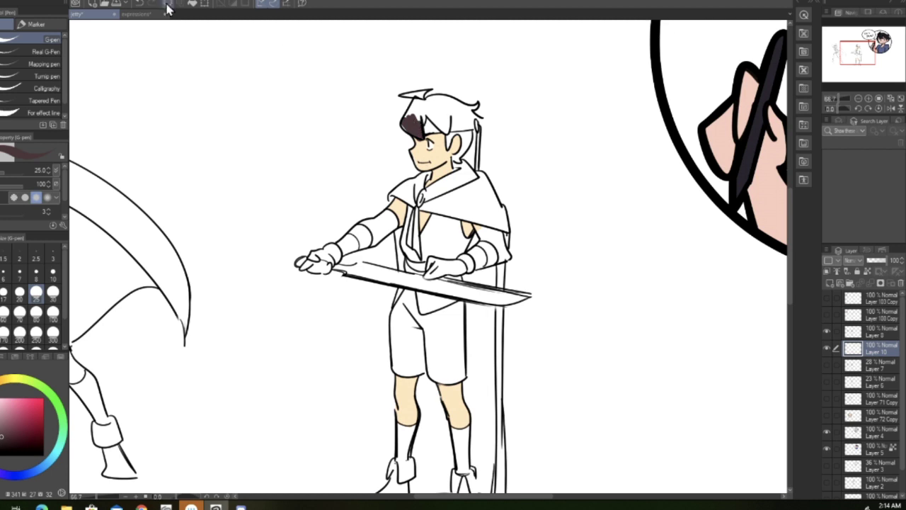
left_click(140, 6)
Step: Trace dark brown G-pen borders at brush size 10 along the bangs, the headband's upper edge, the crown and the hair tuft
left_click(53, 273)
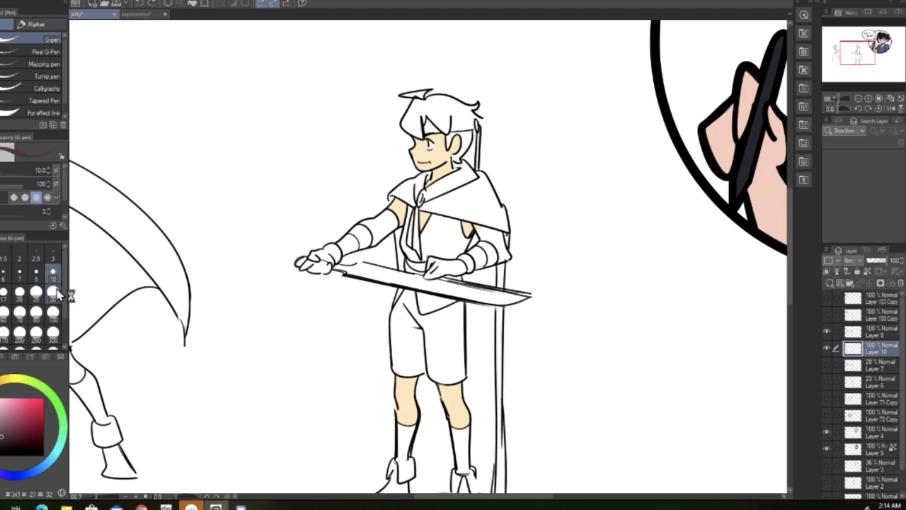
left_click(868, 98)
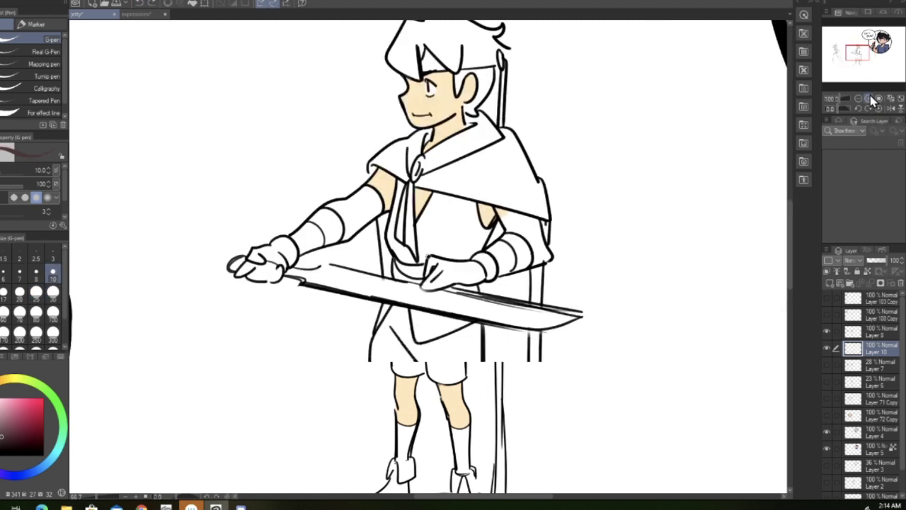
left_click(869, 98)
left_click_drag(858, 53, 858, 48)
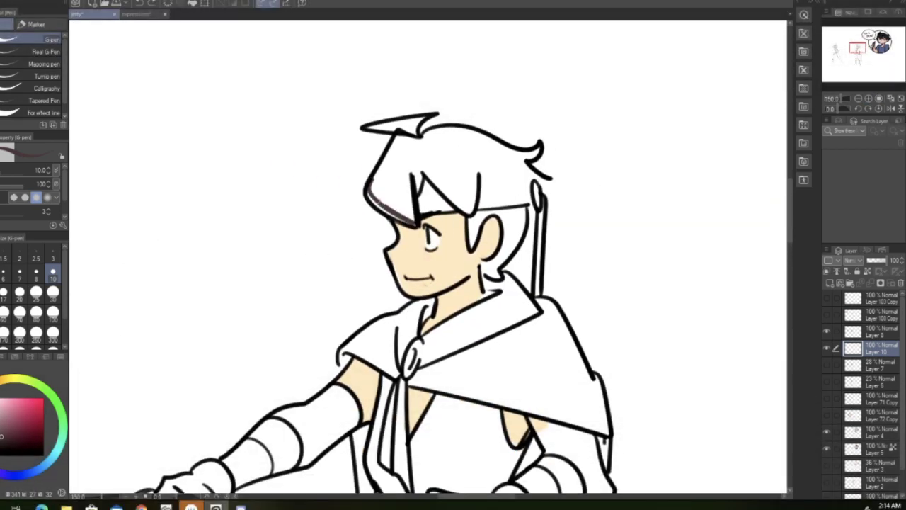
mouse_move(366, 184)
left_mouse_down()
mouse_move(407, 222)
mouse_move(410, 193)
mouse_move(430, 175)
mouse_move(469, 213)
left_mouse_up()
mouse_move(425, 174)
left_mouse_down()
mouse_move(458, 204)
mouse_move(480, 171)
mouse_move(514, 185)
left_mouse_up()
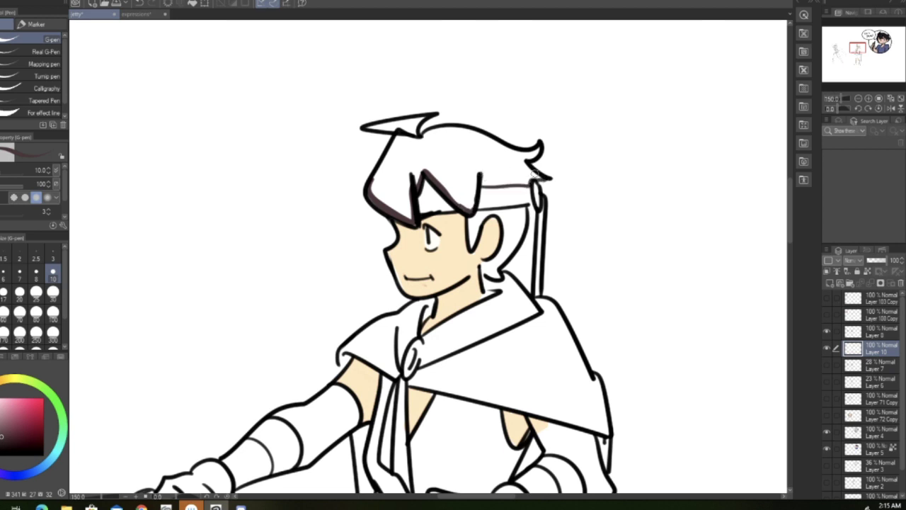
left_click_drag(467, 127, 424, 132)
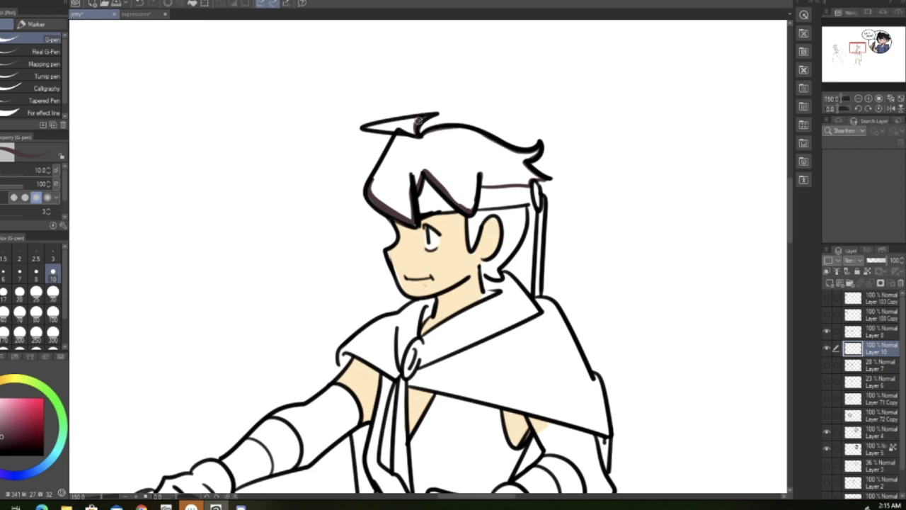
mouse_move(376, 123)
left_mouse_down()
mouse_move(405, 129)
mouse_move(371, 187)
left_mouse_up()
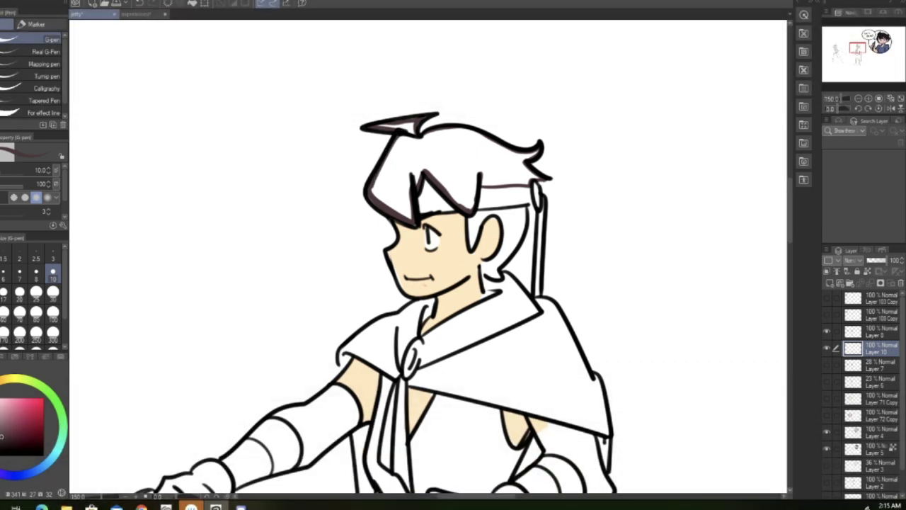
Step: Fill the enclosed upper hair with dark brown, and paint the hair around the ear below the headband using the G-pen at size 15
key("g")
left_click(465, 153)
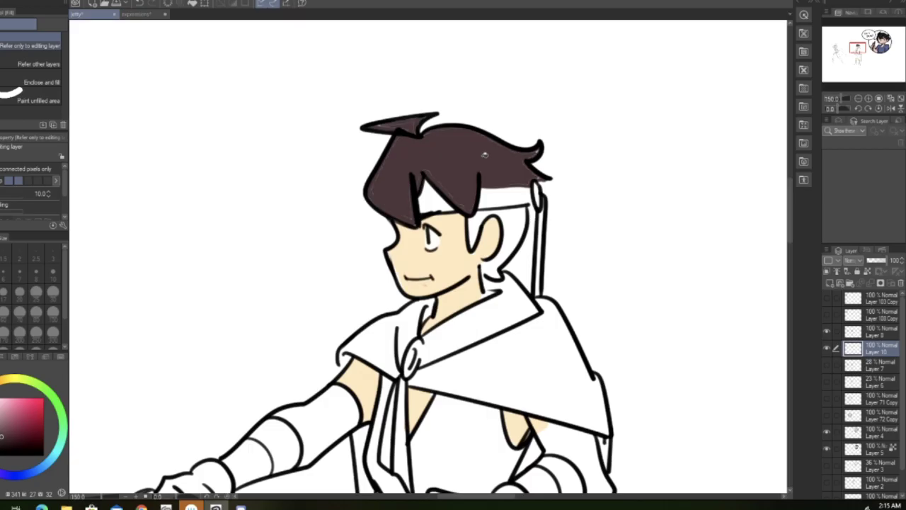
key("p")
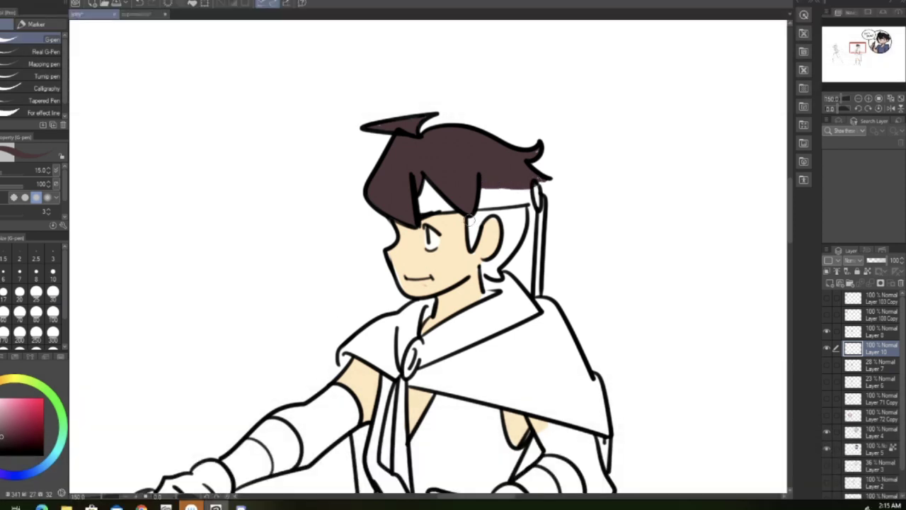
mouse_move(467, 219)
left_mouse_down()
mouse_move(471, 240)
mouse_move(502, 211)
mouse_move(503, 245)
mouse_move(480, 264)
mouse_move(498, 277)
mouse_move(516, 241)
mouse_move(504, 211)
mouse_move(521, 208)
left_mouse_up()
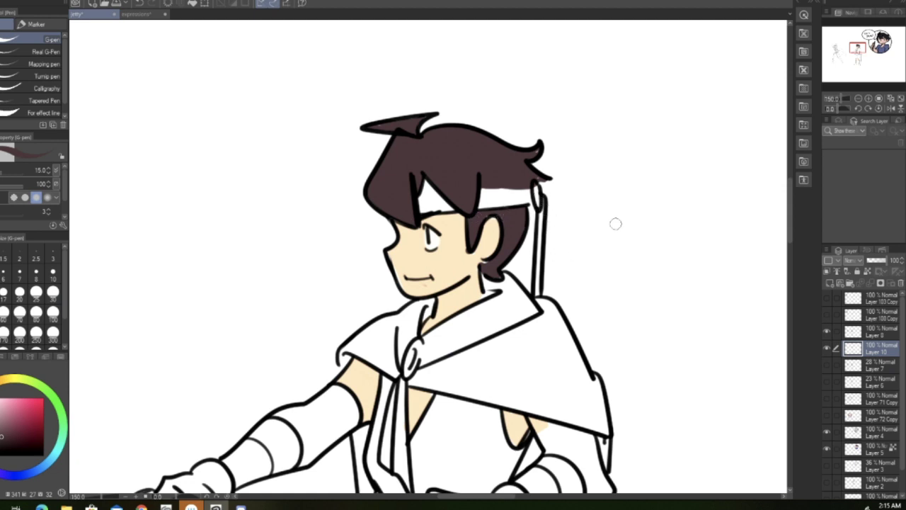
Step: Set the drawing color to red with hue 352, saturation 58 and value 61, and paint the headband section between the bangs
left_click_drag(16, 413, 18, 413)
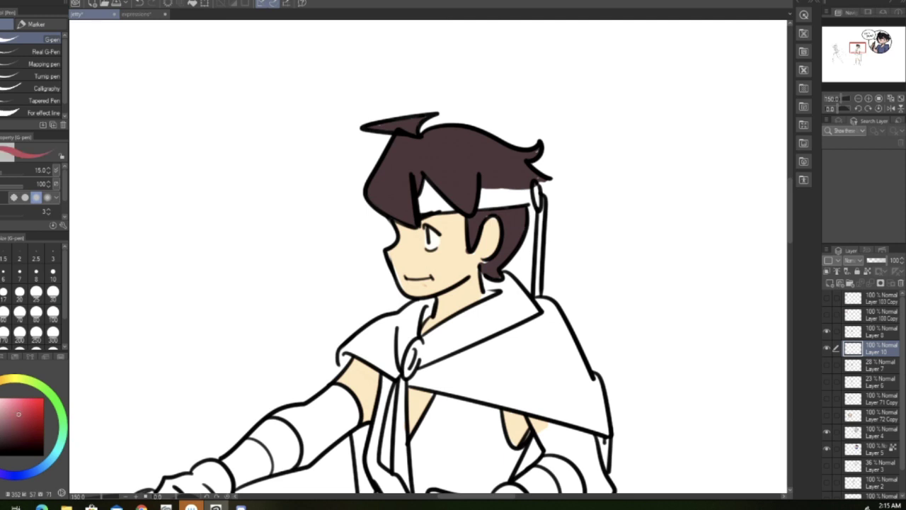
left_click_drag(22, 413, 20, 420)
mouse_move(425, 185)
left_mouse_down()
mouse_move(427, 211)
mouse_move(446, 206)
mouse_move(424, 188)
mouse_move(433, 200)
left_mouse_up()
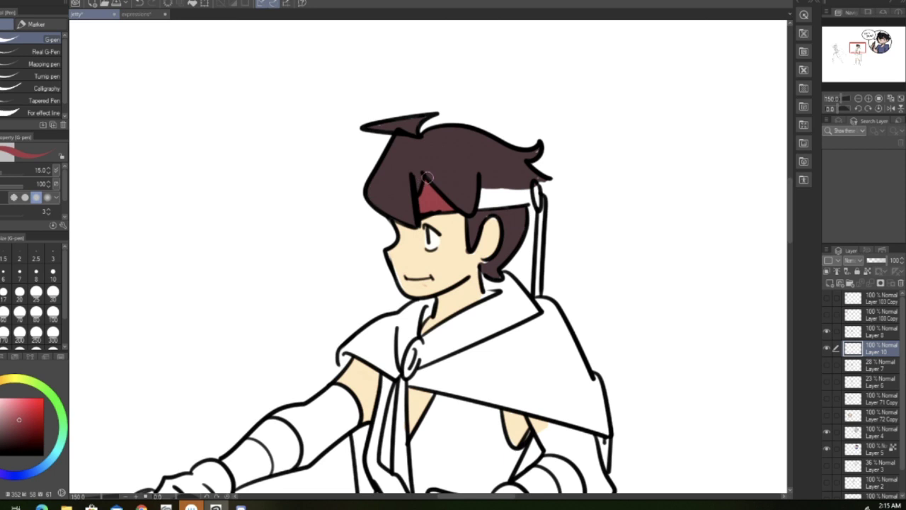
Step: Paint the side of the headband, its knot and both hanging ribbons behind the head red
left_click_drag(835, 112, 830, 111)
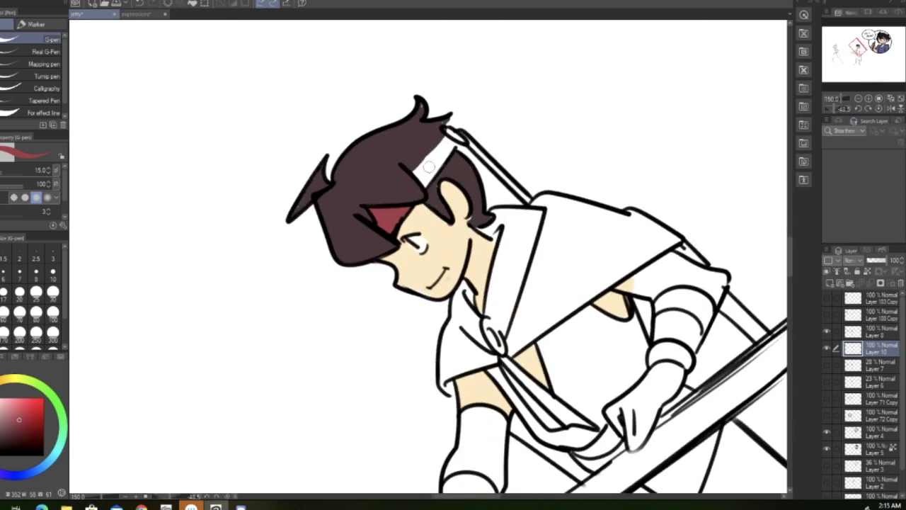
mouse_move(414, 167)
left_mouse_down()
mouse_move(446, 142)
mouse_move(421, 177)
mouse_move(453, 145)
mouse_move(417, 177)
left_mouse_up()
mouse_move(448, 140)
left_mouse_down()
mouse_move(454, 134)
mouse_move(518, 191)
left_mouse_up()
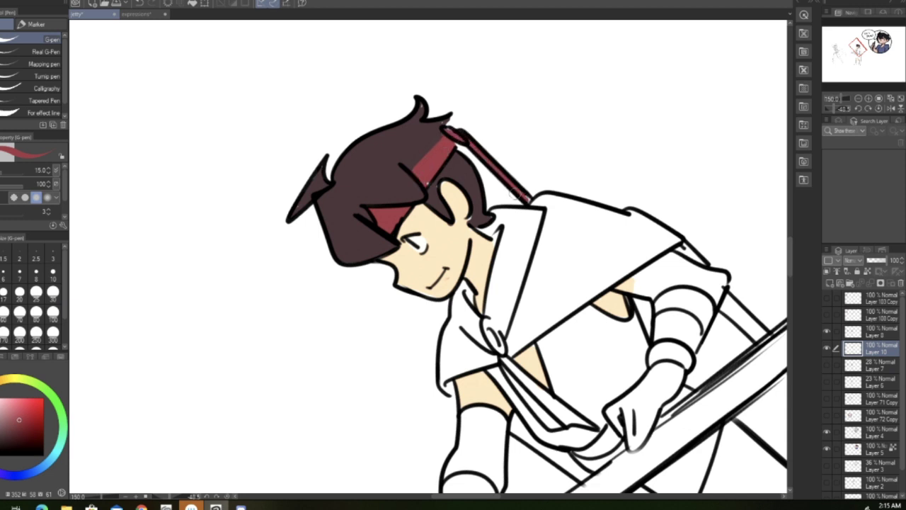
mouse_move(459, 140)
left_mouse_down()
mouse_move(510, 204)
mouse_move(479, 164)
left_mouse_up()
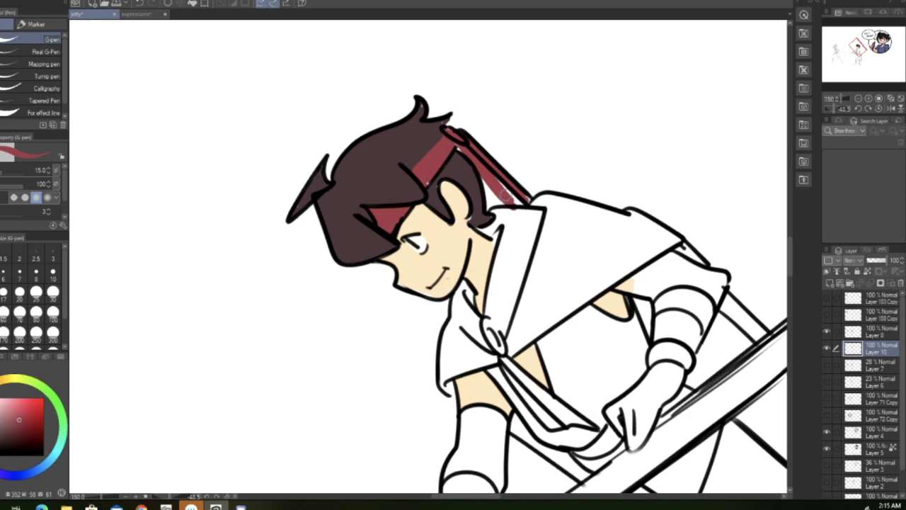
left_click(879, 109)
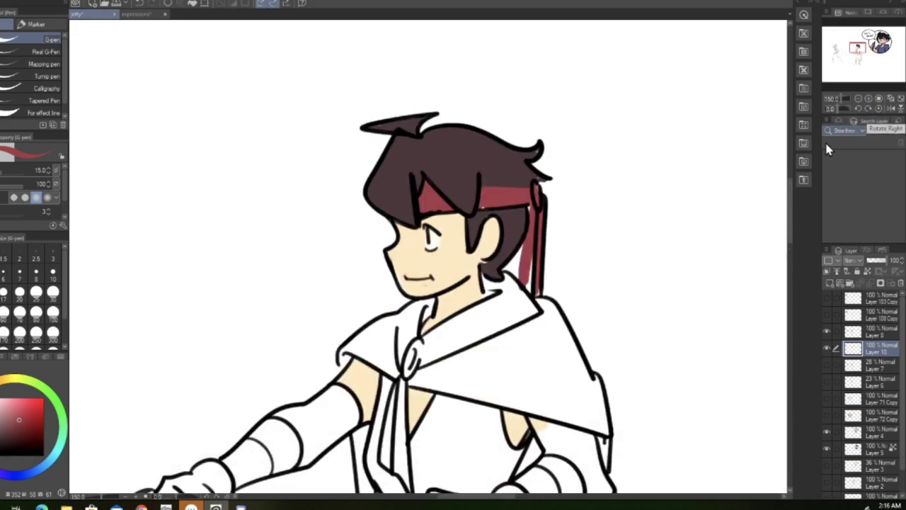
Step: Review the colored character at full-figure and close-up views, comparing it with Layer 10 hidden and shown
left_click_drag(854, 47, 857, 50)
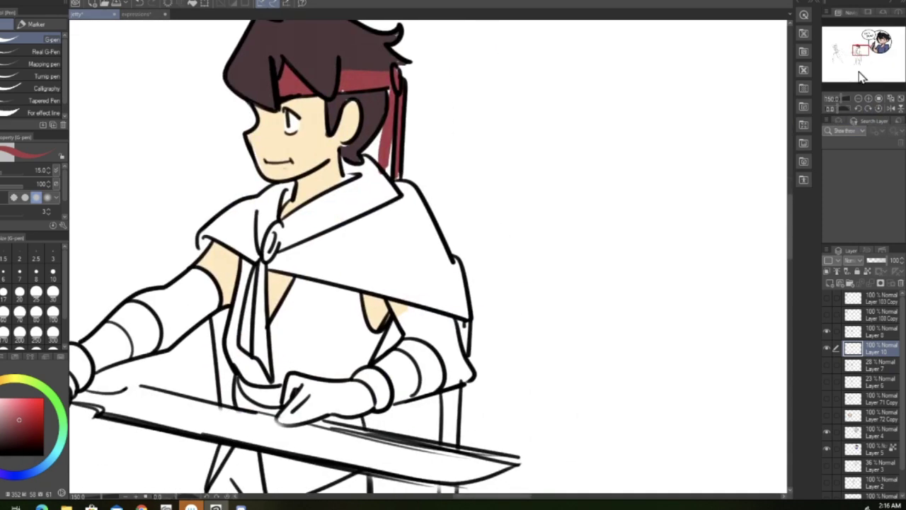
left_click(858, 99)
left_click(858, 99)
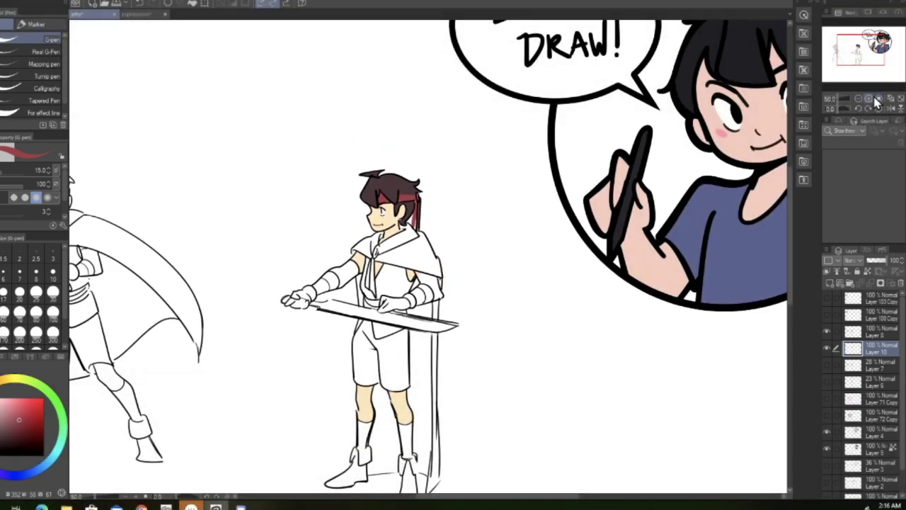
left_click(878, 100)
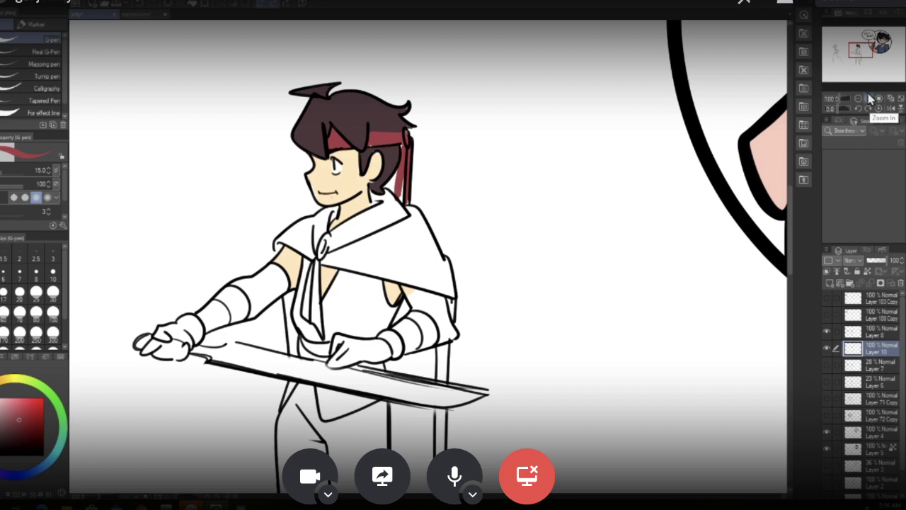
mouse_move(860, 51)
left_mouse_down()
mouse_move(846, 51)
mouse_move(858, 49)
left_mouse_up()
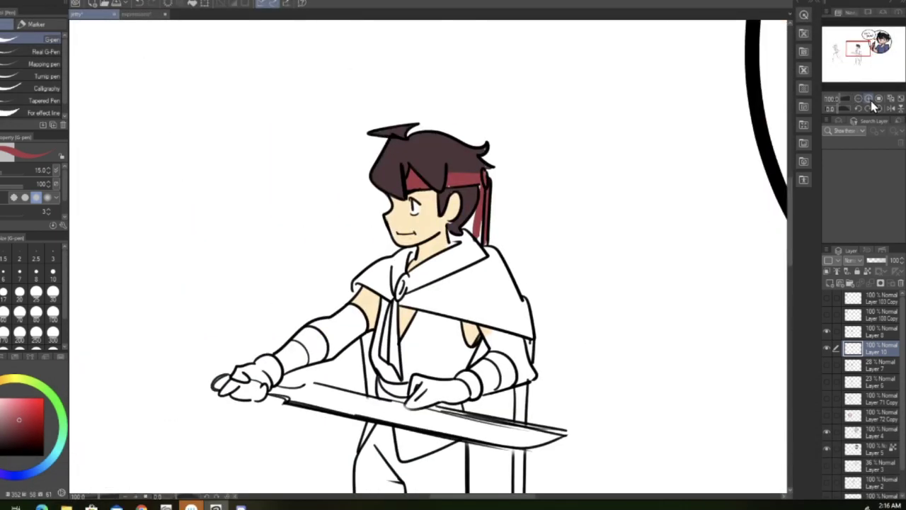
left_click(869, 98)
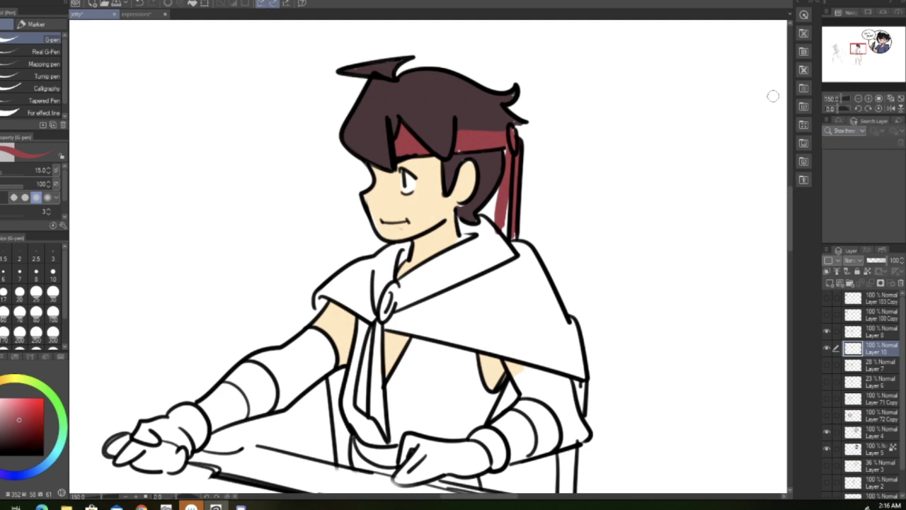
left_click(858, 99)
left_click(859, 99)
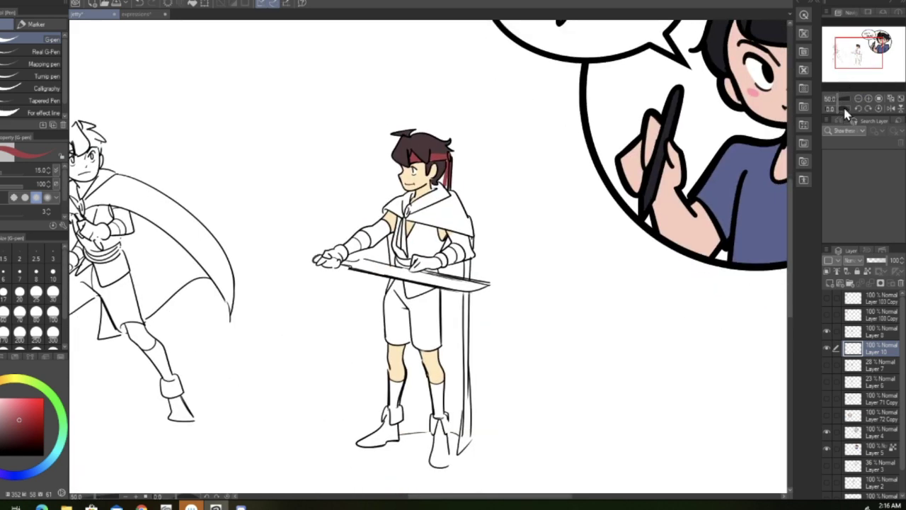
left_click_drag(862, 48, 857, 50)
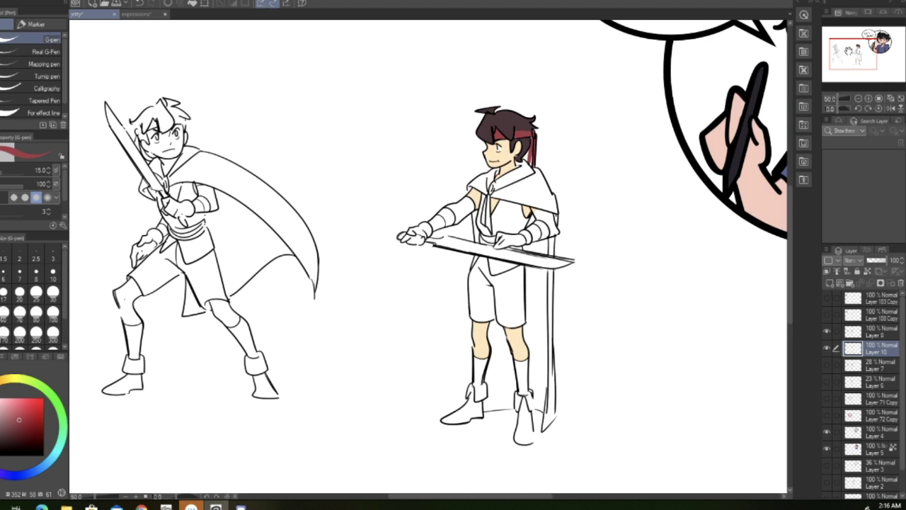
left_click(829, 349)
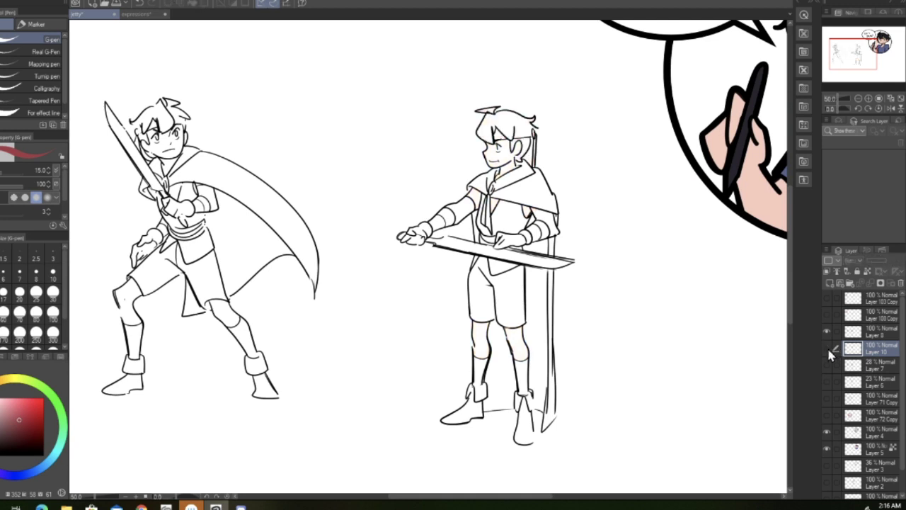
left_click(826, 349)
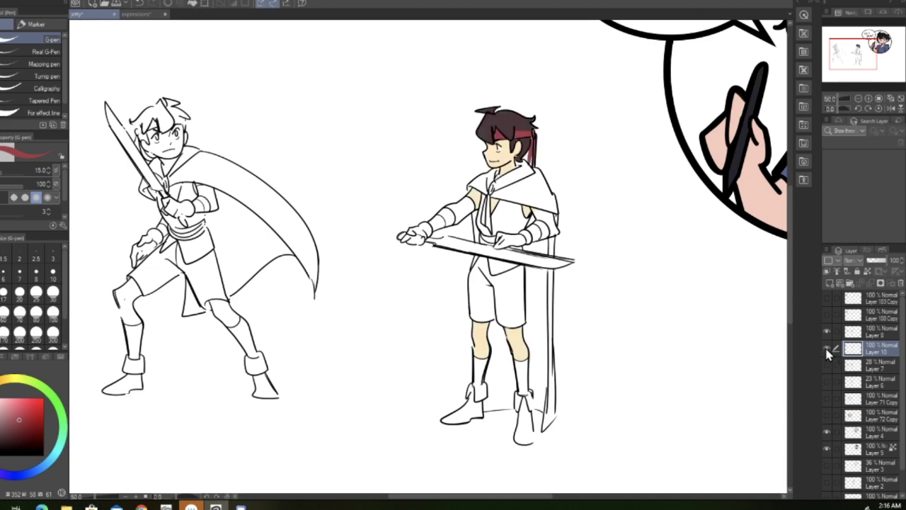
left_click(869, 99)
left_click(869, 98)
left_click(869, 99)
mouse_move(859, 47)
left_mouse_down()
mouse_move(862, 40)
mouse_move(858, 49)
left_mouse_up()
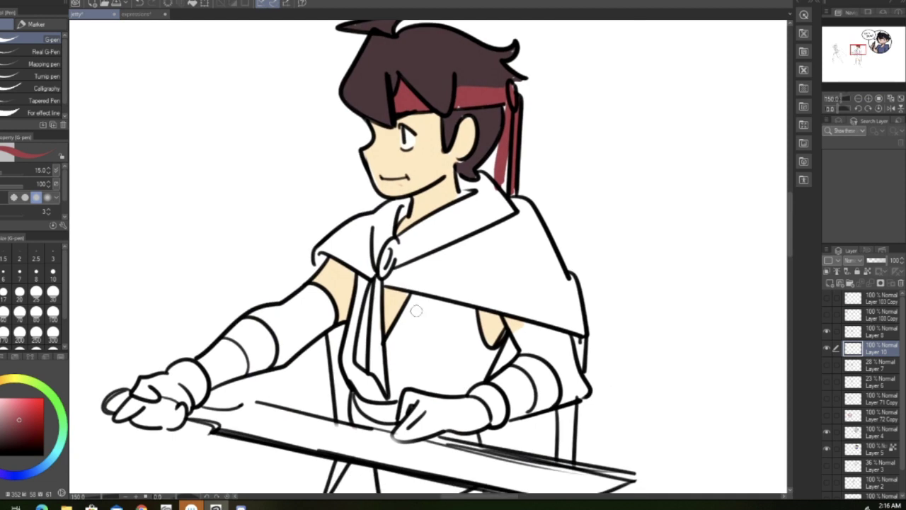
Step: Set the drawing color to orange with hue 29, saturation 51 and value 81, and paint the cape's front shoulder, hanging ties and inner collar edge
left_click(2, 383)
left_click(13, 410)
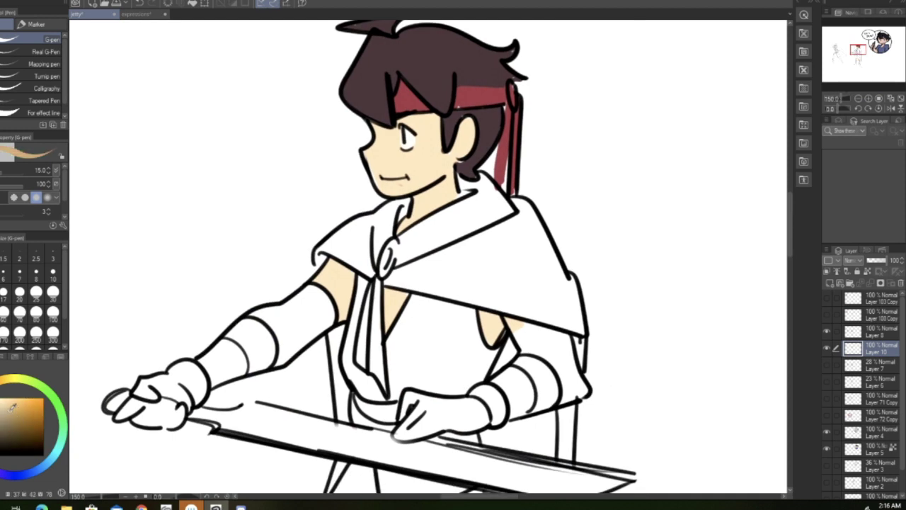
left_click_drag(1, 390, 17, 409)
mouse_move(321, 256)
left_mouse_down()
mouse_move(348, 230)
mouse_move(329, 248)
mouse_move(323, 236)
mouse_move(347, 239)
mouse_move(339, 252)
mouse_move(370, 233)
mouse_move(352, 262)
mouse_move(375, 260)
mouse_move(361, 308)
mouse_move(371, 282)
mouse_move(373, 361)
mouse_move(367, 263)
left_mouse_up()
left_click(16, 408)
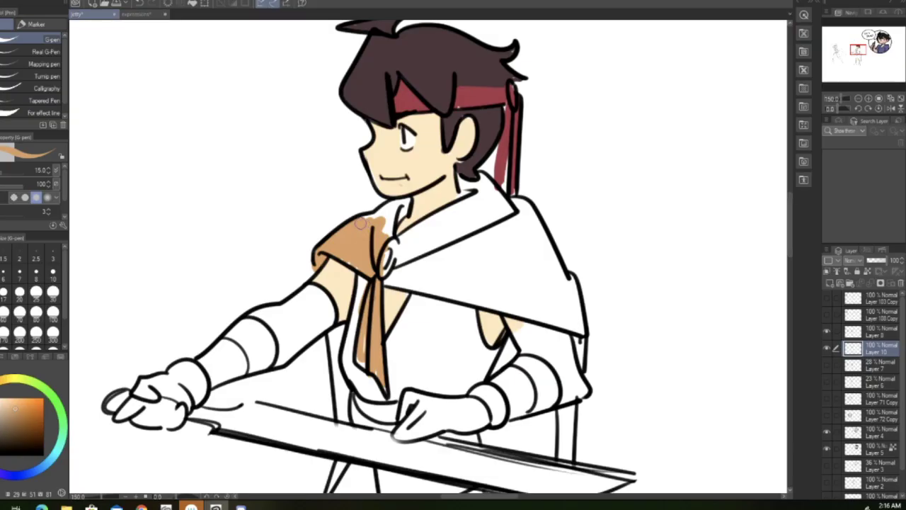
left_click_drag(18, 250, 46, 223)
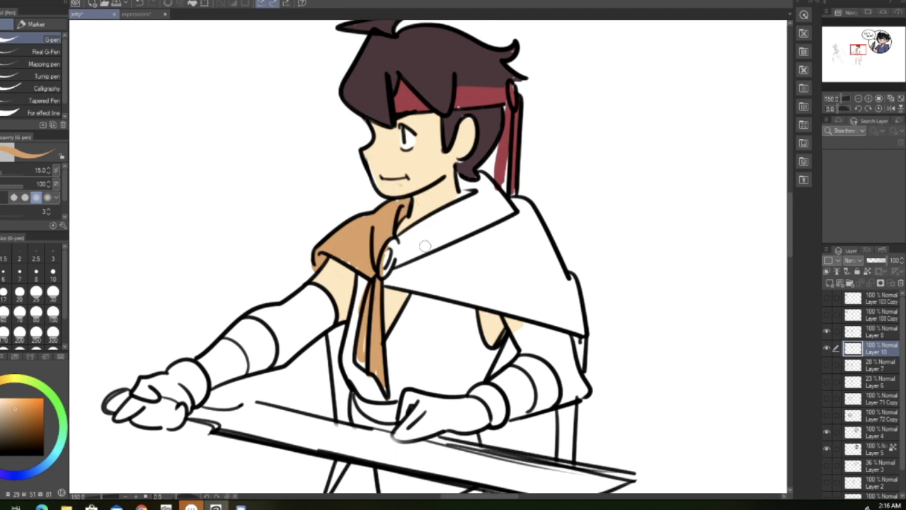
mouse_move(386, 257)
left_mouse_down()
mouse_move(478, 195)
mouse_move(461, 181)
mouse_move(484, 178)
left_mouse_up()
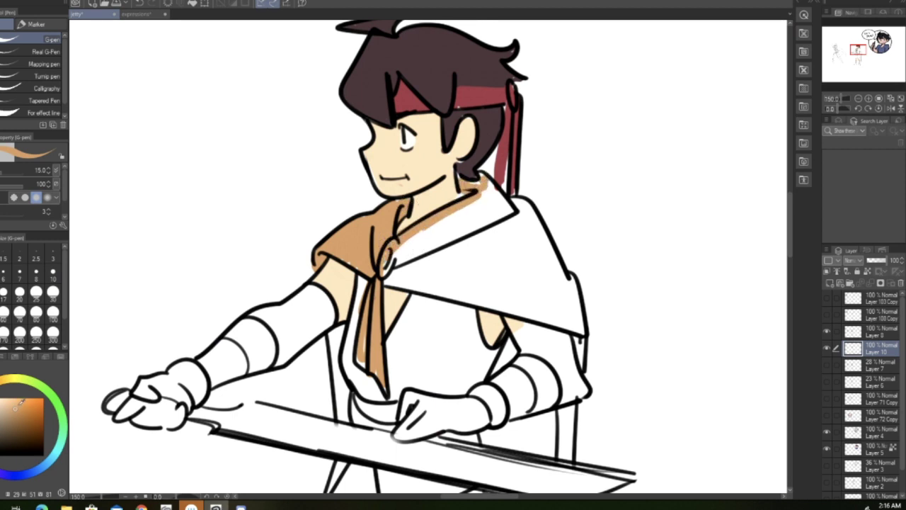
Step: Lighten the orange to value 85 and refill the painted front section of the cape with it
left_click(16, 405)
left_click(15, 404)
key("g")
left_click(367, 237)
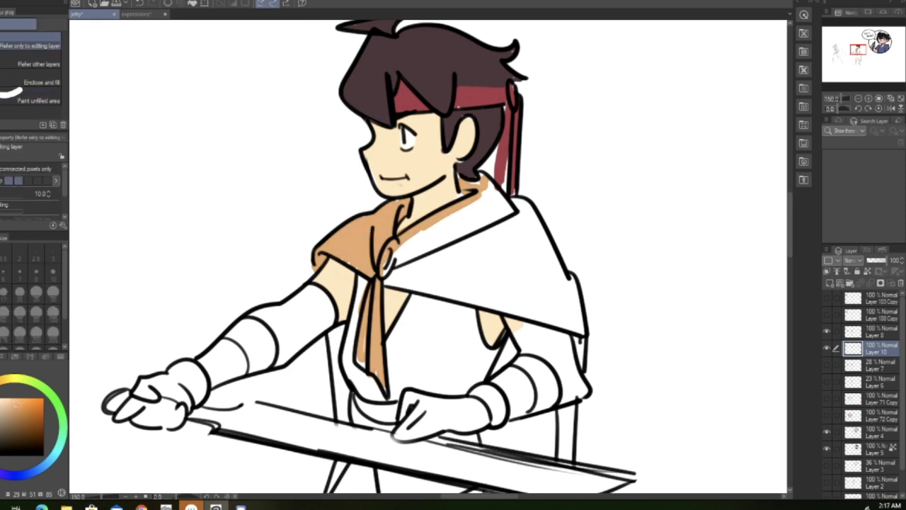
Step: Paint orange strokes on the cape's collar and knot, and trace the inside edges of the large shoulder drape with the G-pen at size 20
key("p")
mouse_move(421, 232)
left_mouse_down()
mouse_move(473, 206)
mouse_move(400, 262)
mouse_move(391, 282)
left_mouse_up()
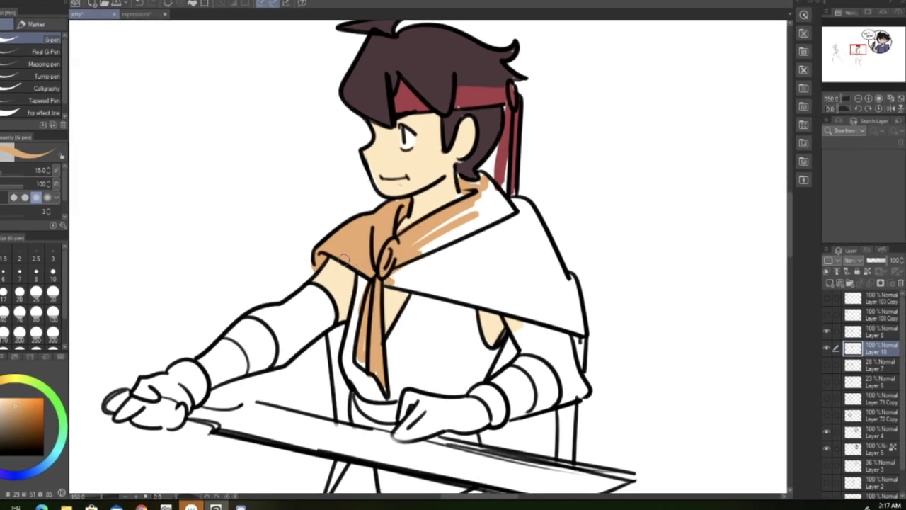
left_click(24, 301)
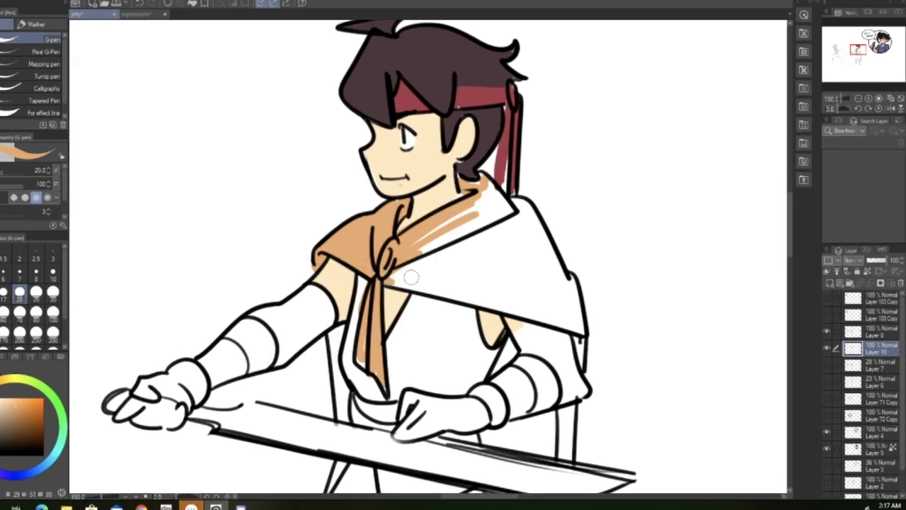
mouse_move(382, 281)
left_mouse_down()
mouse_move(553, 320)
mouse_move(581, 369)
left_mouse_up()
mouse_move(477, 177)
left_mouse_down()
mouse_move(502, 202)
mouse_move(525, 204)
mouse_move(562, 277)
mouse_move(546, 234)
mouse_move(569, 276)
mouse_move(582, 340)
left_mouse_up()
Step: Fill the enclosed white interior of the collar and large shoulder drape with the same orange
left_click(859, 99)
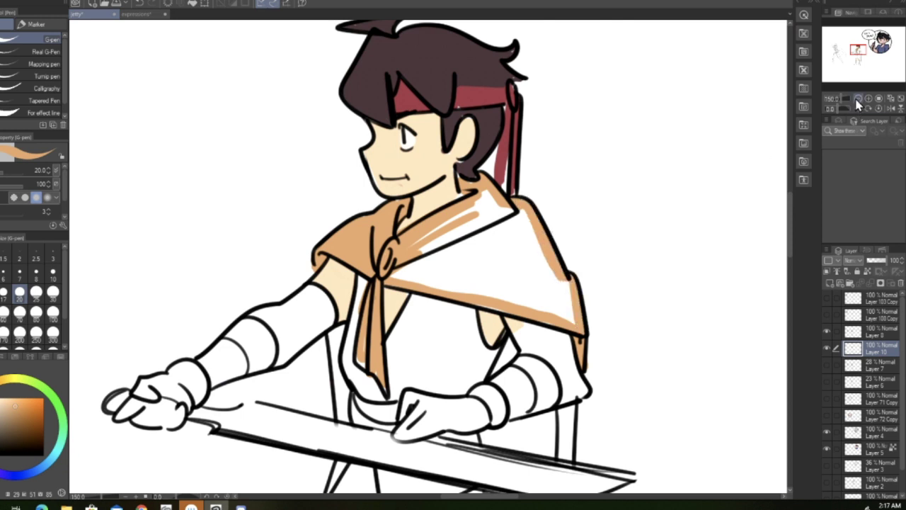
left_click(858, 98)
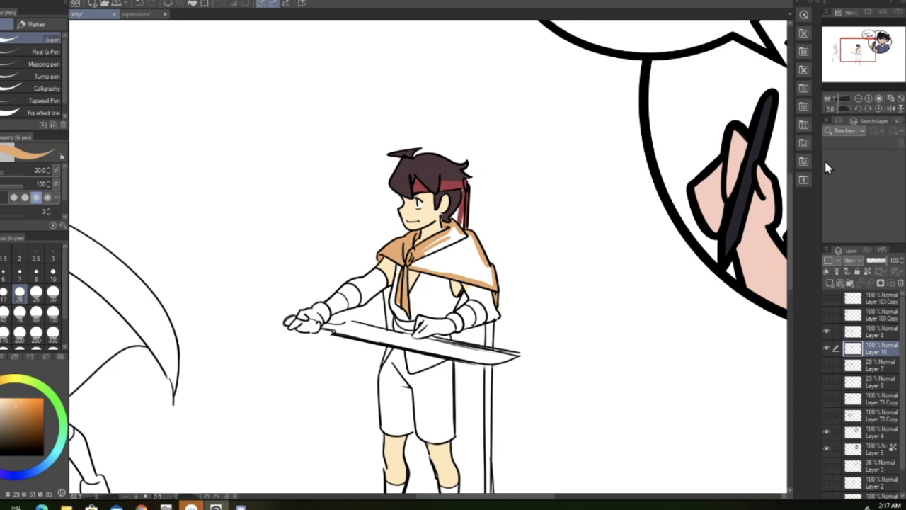
key("g")
left_click(465, 257)
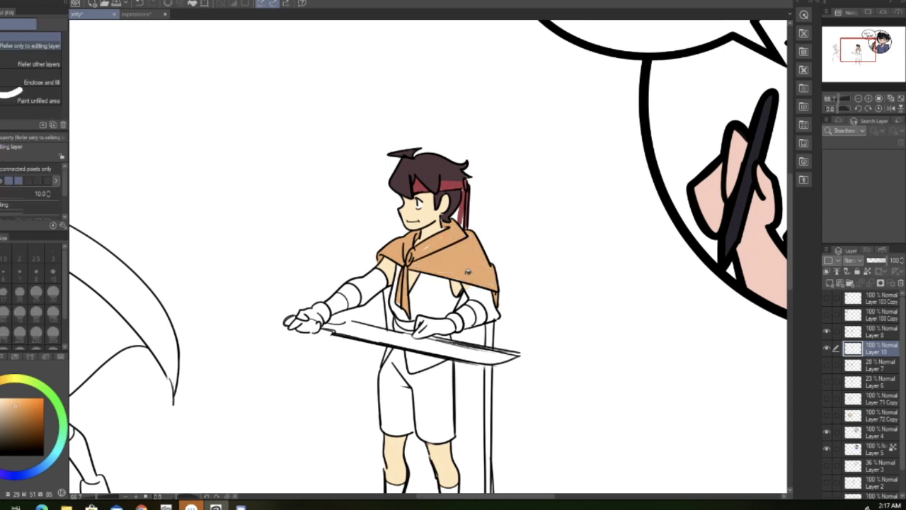
Step: Paint the cape sections visible behind both arms orange down to the sword, and fill the outlined area beneath the near arm
key("p")
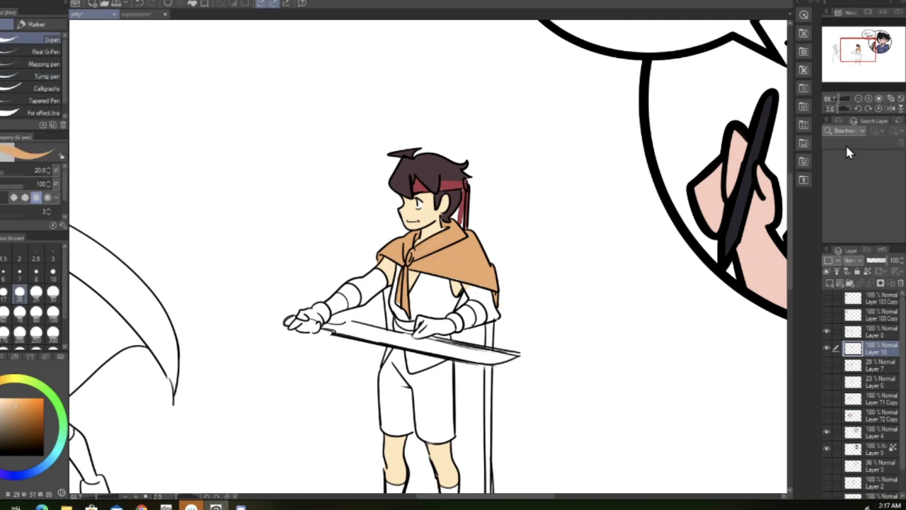
left_click(868, 99)
mouse_move(525, 354)
left_mouse_down()
mouse_move(521, 386)
mouse_move(521, 365)
mouse_move(507, 369)
mouse_move(525, 356)
mouse_move(472, 376)
mouse_move(521, 373)
left_mouse_up()
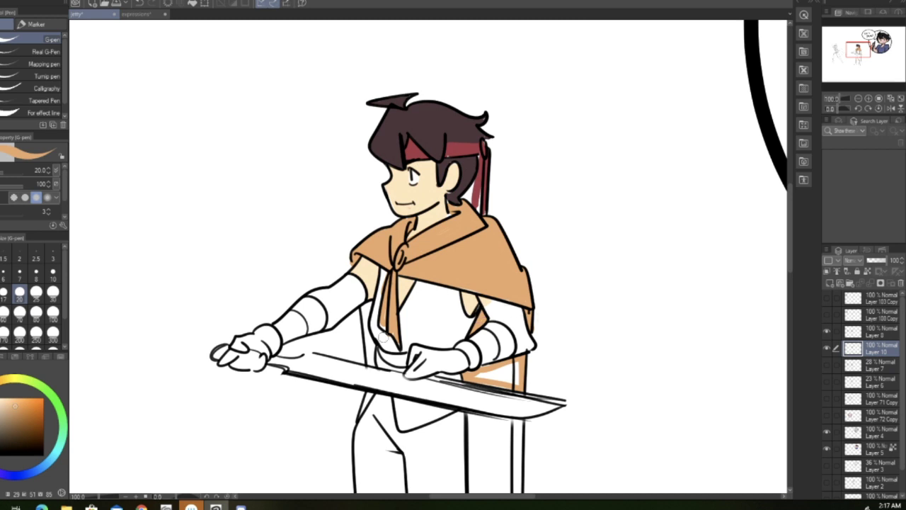
mouse_move(364, 304)
left_mouse_down()
mouse_move(369, 360)
mouse_move(376, 303)
left_mouse_up()
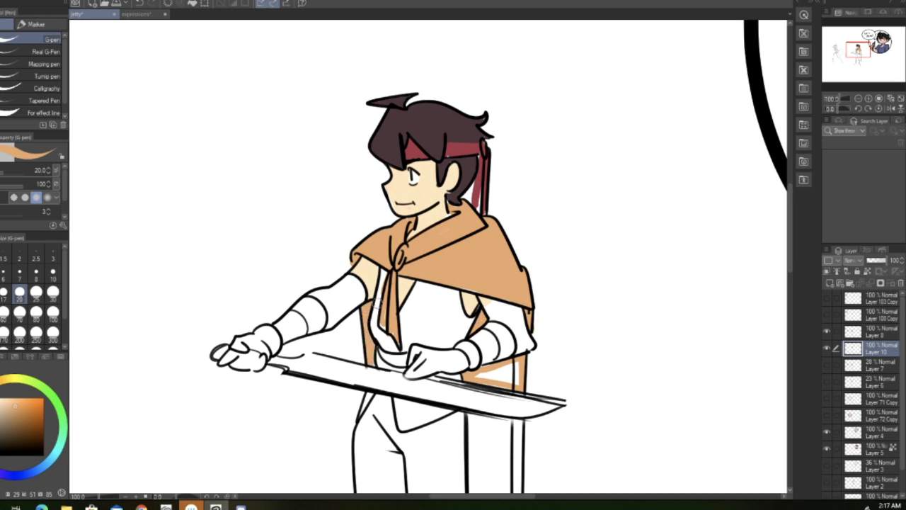
key("g")
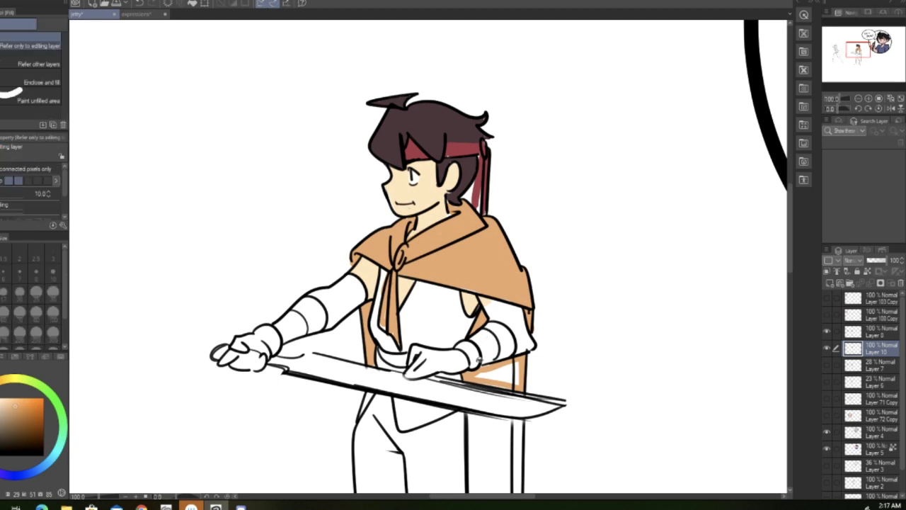
left_click(503, 373)
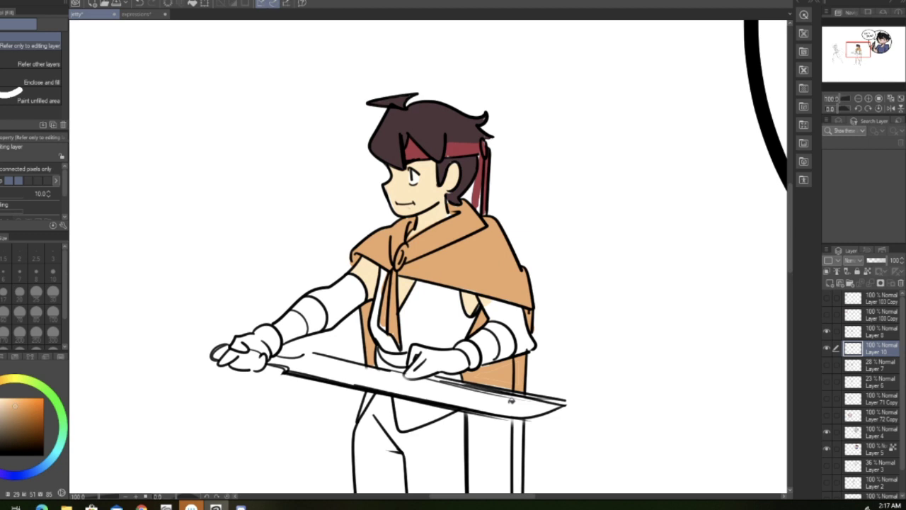
Step: Review the orange cape on the character at whole-canvas, full-figure and close-up views
left_click(858, 99)
left_click(858, 99)
left_click(858, 99)
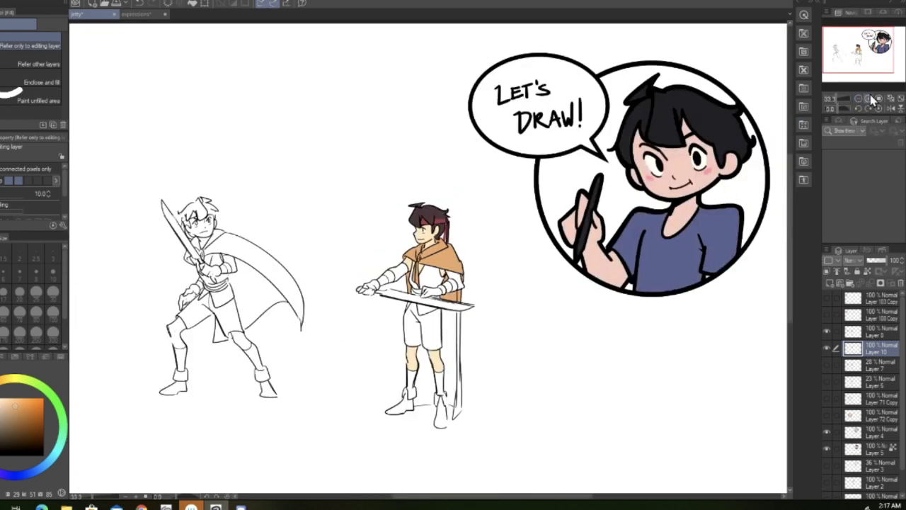
left_click(869, 98)
left_click(869, 98)
left_click(868, 98)
left_click(868, 99)
left_click_drag(858, 51, 860, 56)
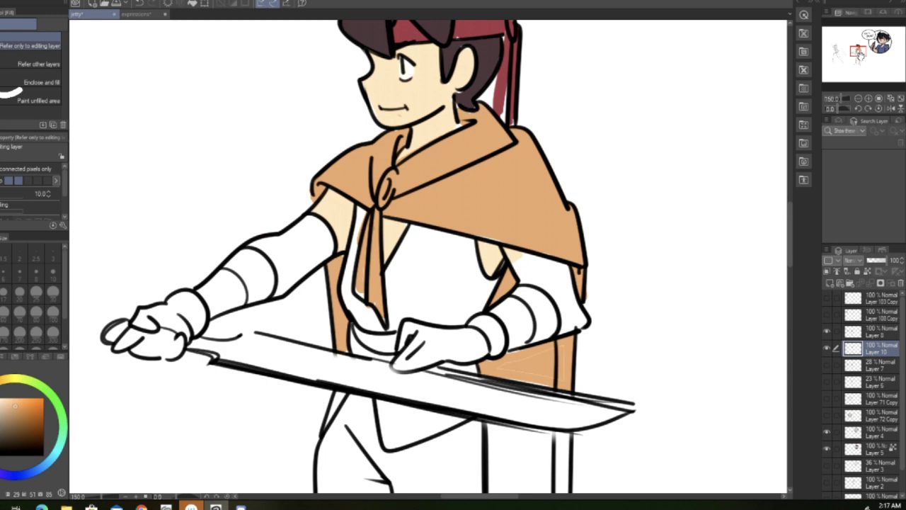
left_click(858, 98)
left_click(858, 99)
left_click_drag(858, 79, 858, 55)
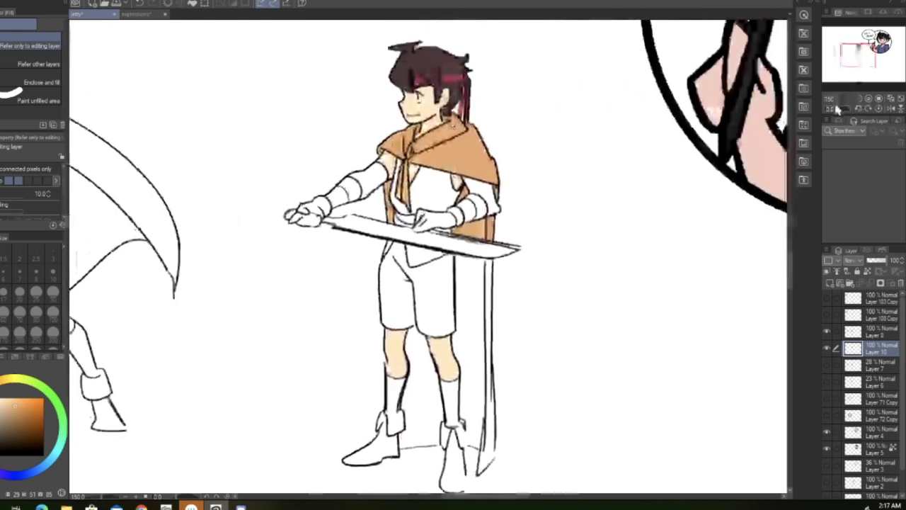
left_click(869, 98)
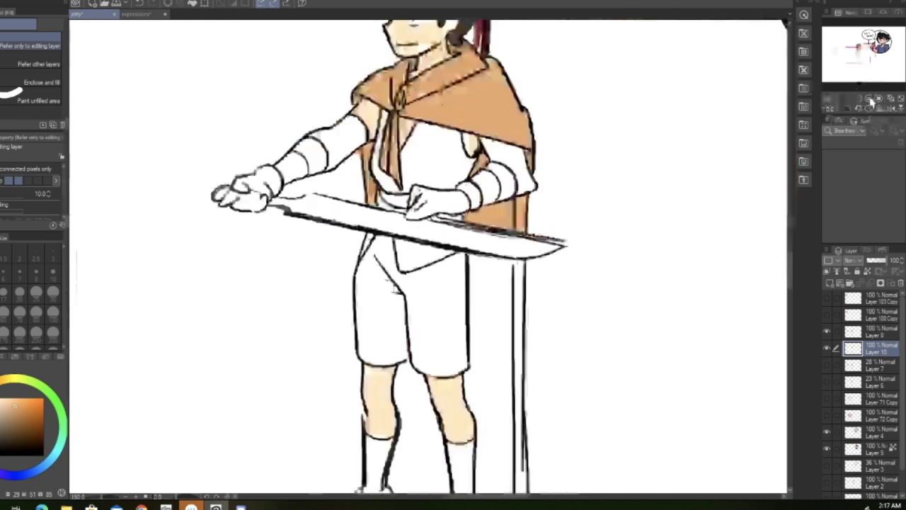
left_click(857, 330)
key("w")
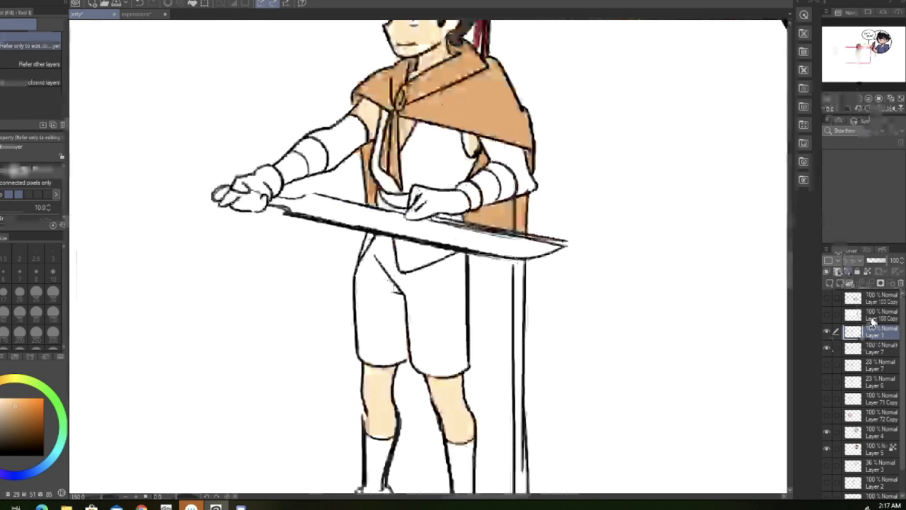
left_click_drag(872, 322, 860, 352)
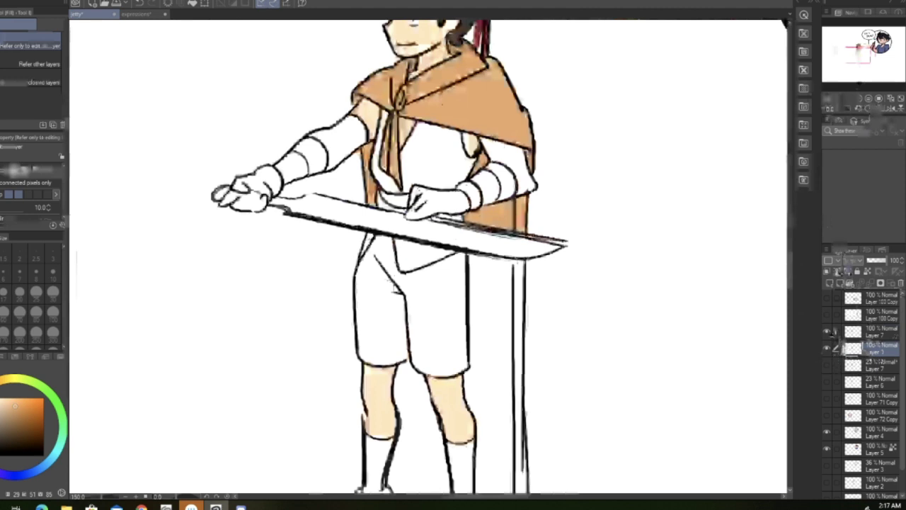
key("p")
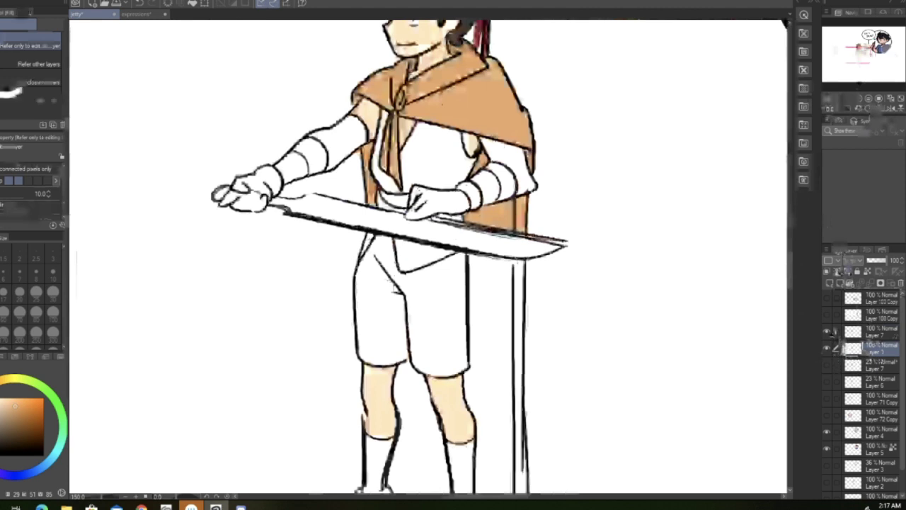
Step: Widen the tool and color palettes beside the canvas slightly
left_click_drag(859, 54, 859, 49)
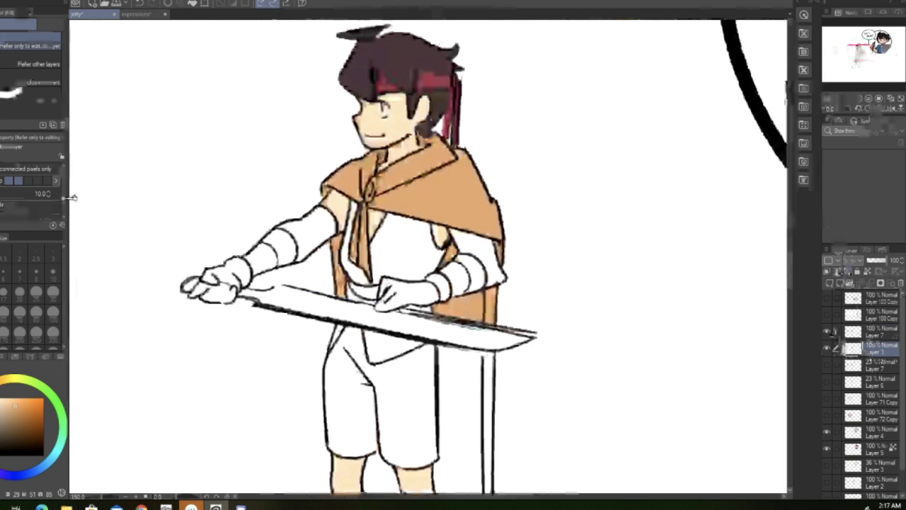
left_click_drag(69, 198, 283, 195)
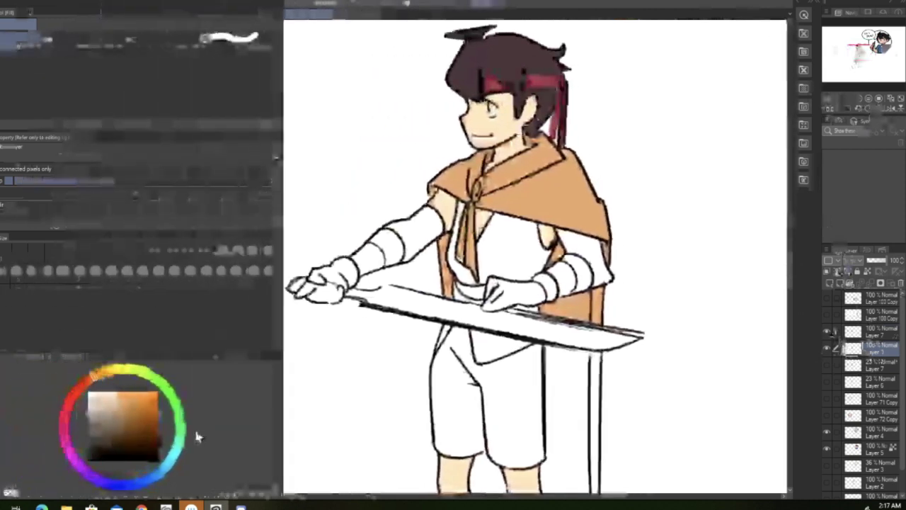
left_click_drag(283, 192, 66, 212)
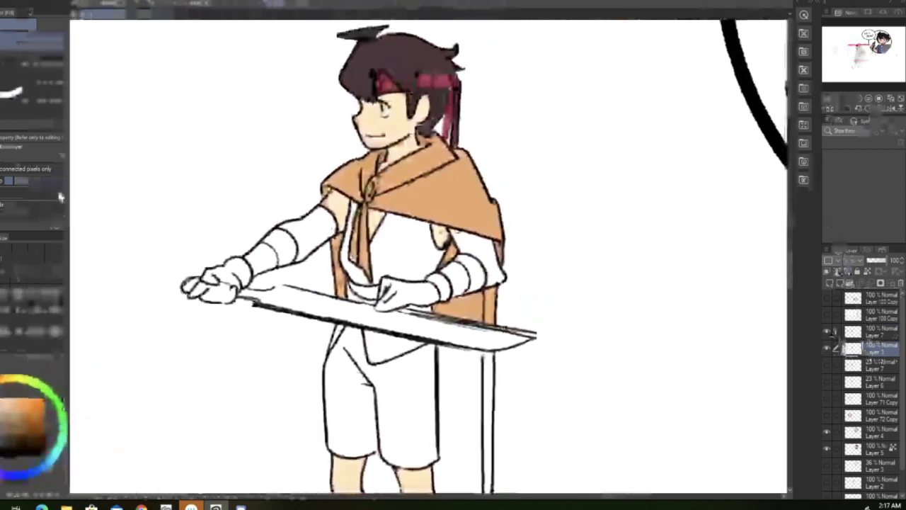
left_click_drag(65, 183, 65, 187)
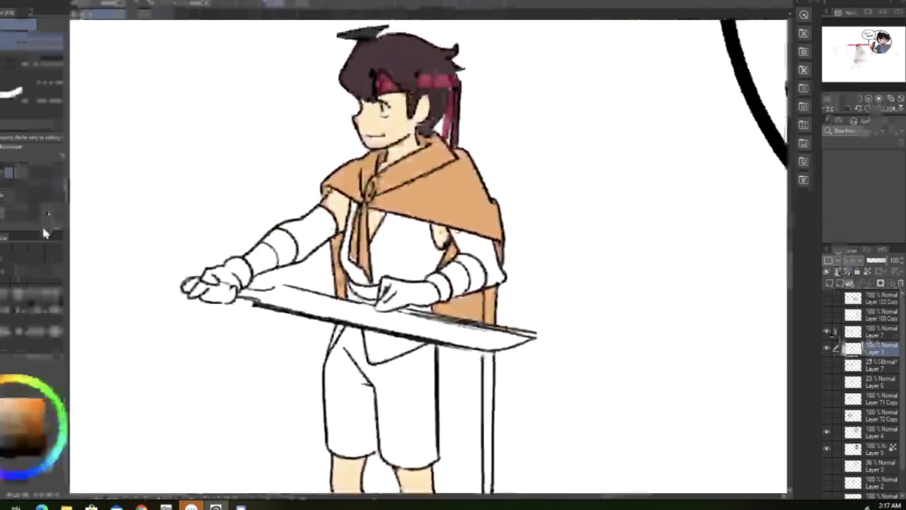
mouse_move(68, 189)
left_mouse_down()
mouse_move(95, 188)
mouse_move(87, 203)
mouse_move(88, 193)
left_mouse_up()
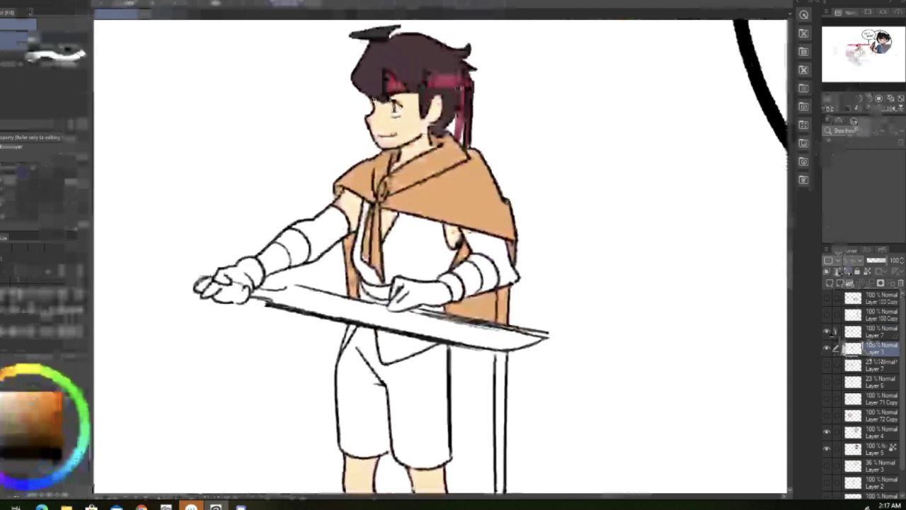
Step: Try to paint and fill the lower cape beside the near boot with orange, and undo the fill
key("p")
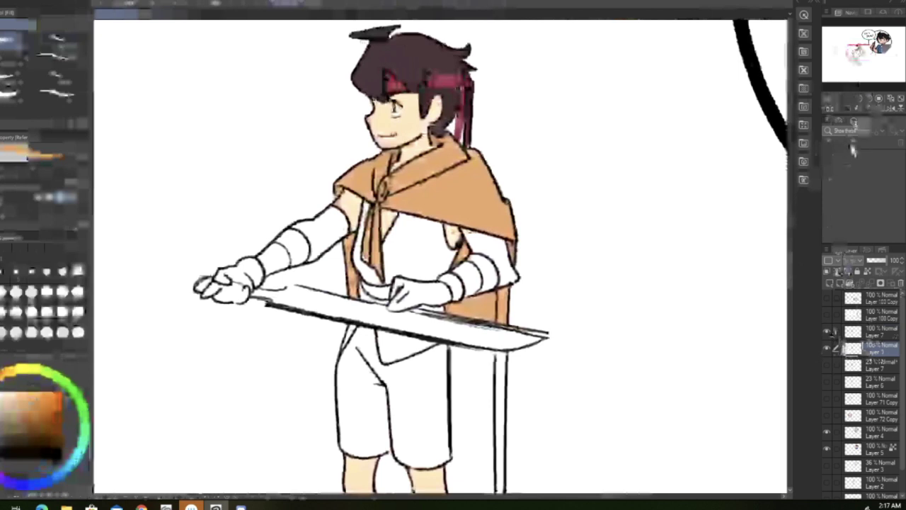
left_click_drag(859, 52, 859, 61)
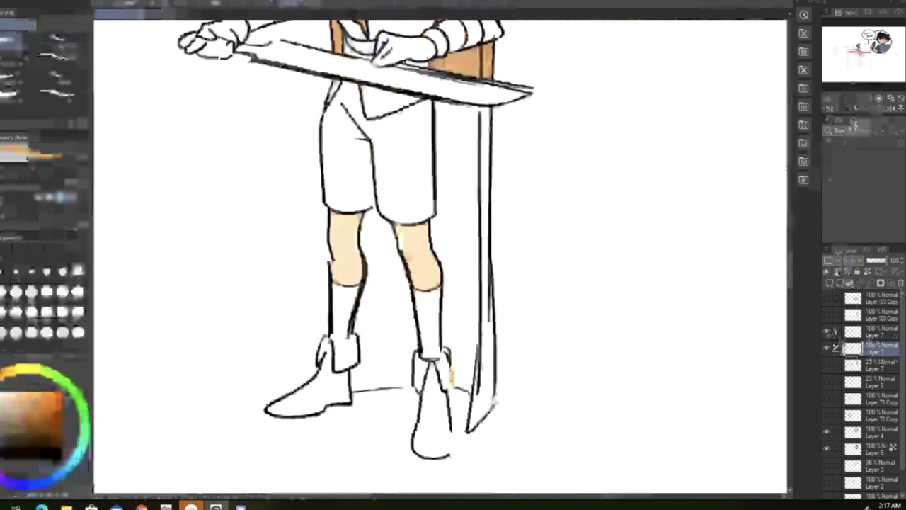
key("e")
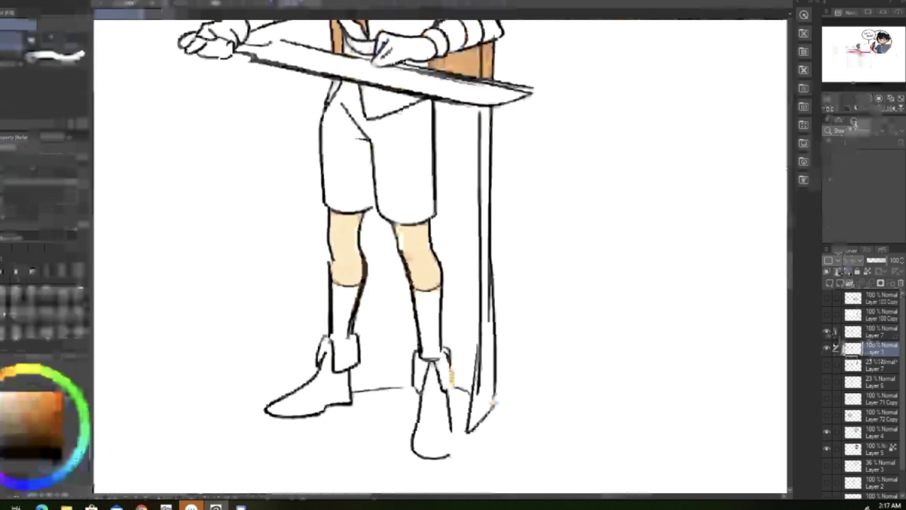
left_click(460, 357)
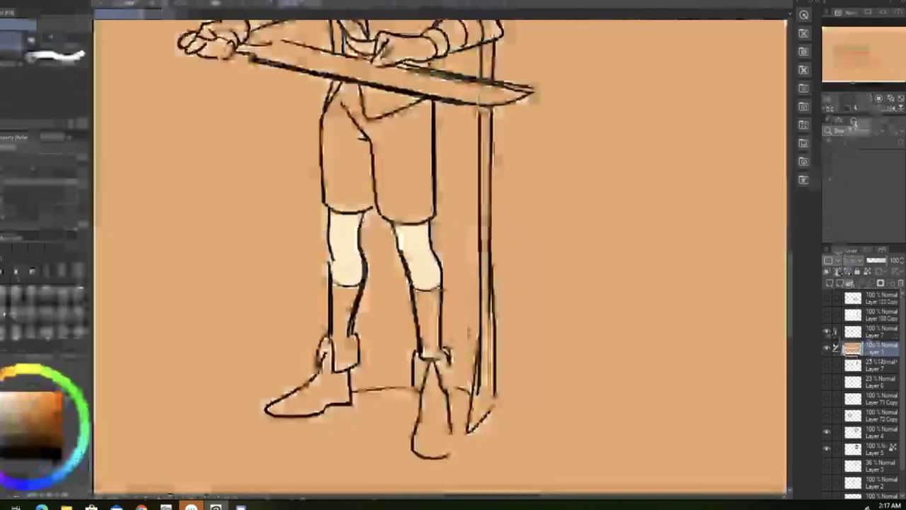
key("ctrl+z")
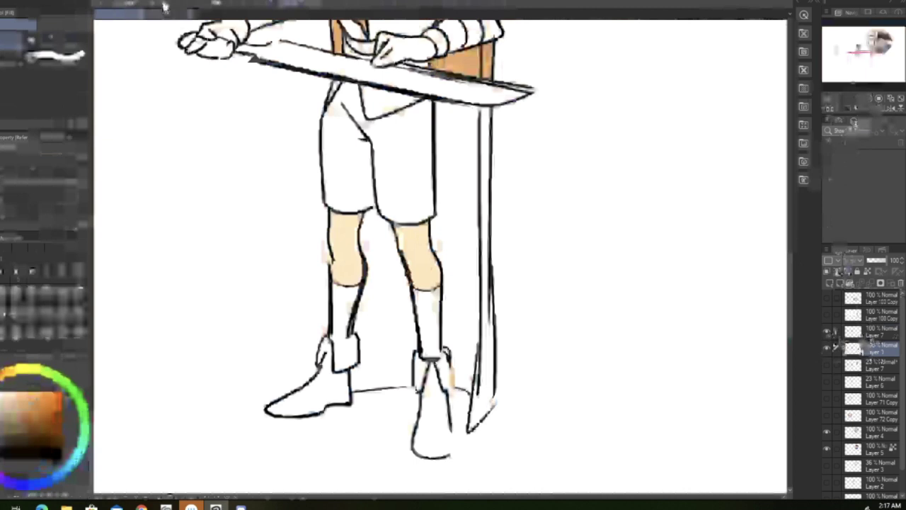
Step: Close the gap in the line art at the near boot's cuff with a short stroke on the line-art layer
key("p")
left_click(16, 271)
left_click(4, 271)
left_click(869, 331)
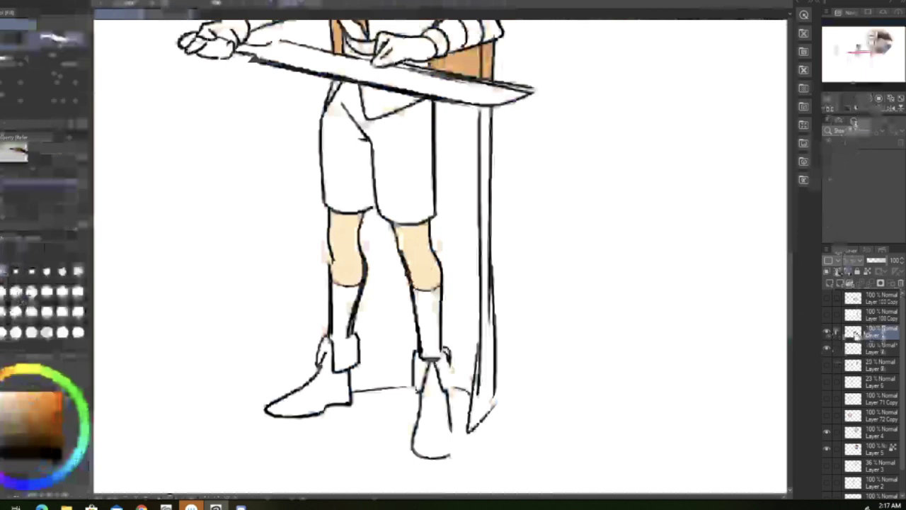
left_click_drag(449, 365, 450, 386)
key("i")
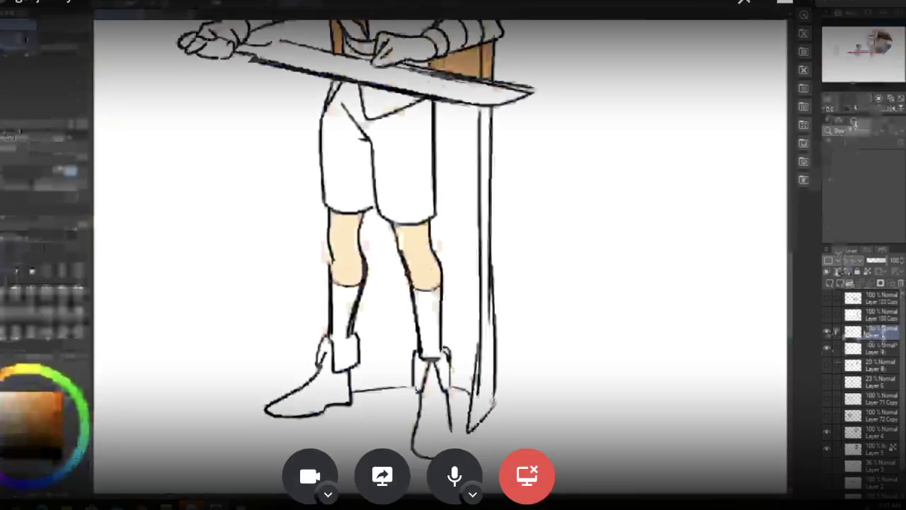
Step: Try to fill the near boot on the color layer, and undo the fill
key("p")
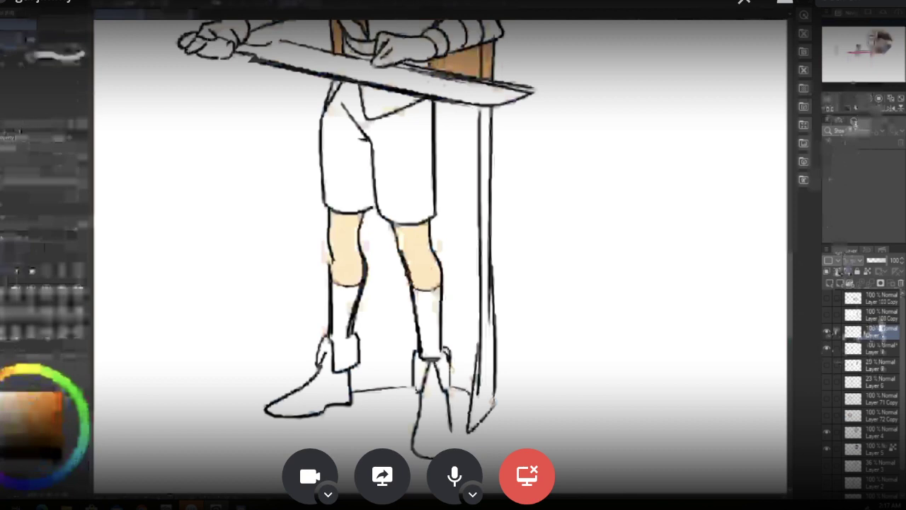
left_click(878, 347)
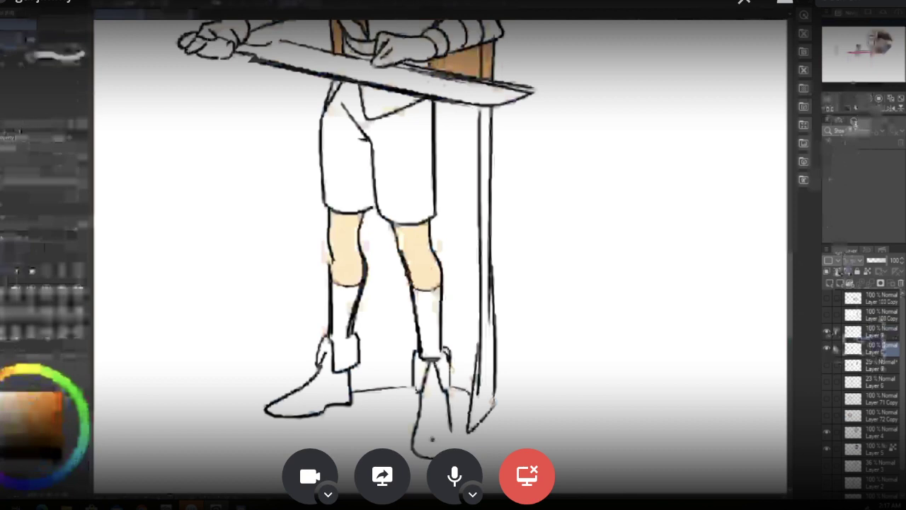
left_click(432, 439)
key("ctrl+z")
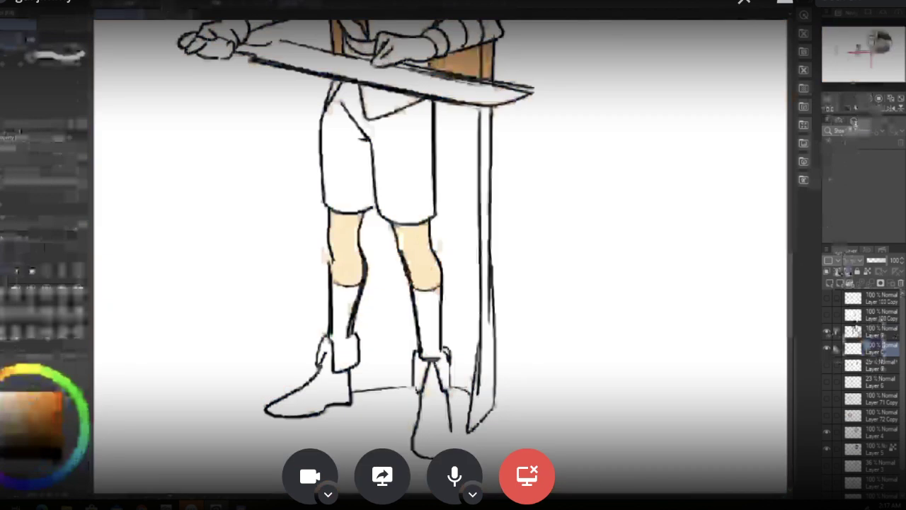
Step: Try to fill the lower cape and its outer strip orange on the line-art layer, and undo both fills
left_click(859, 331)
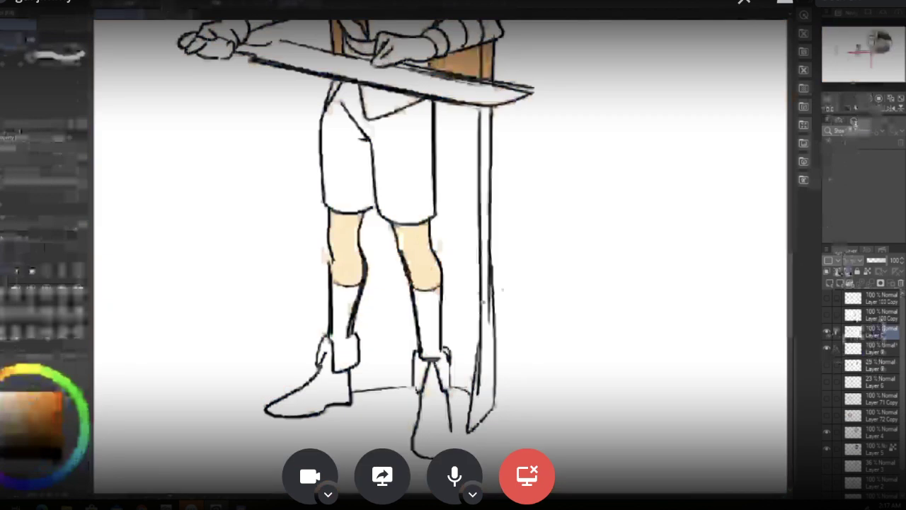
left_click(476, 312)
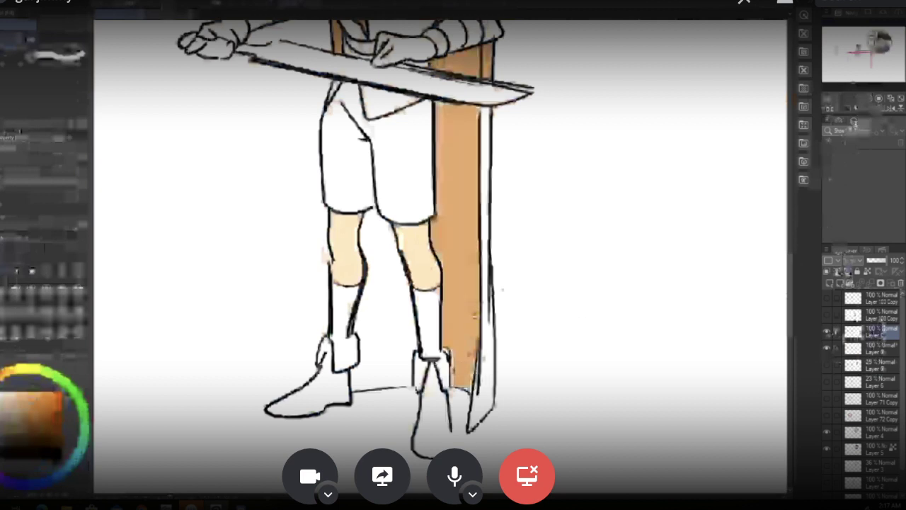
left_click(490, 360)
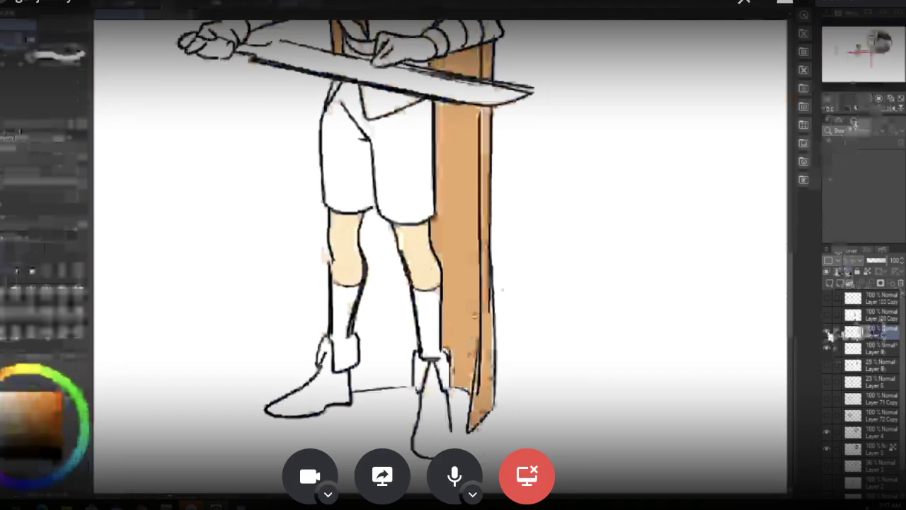
left_click(827, 328)
left_click(828, 328)
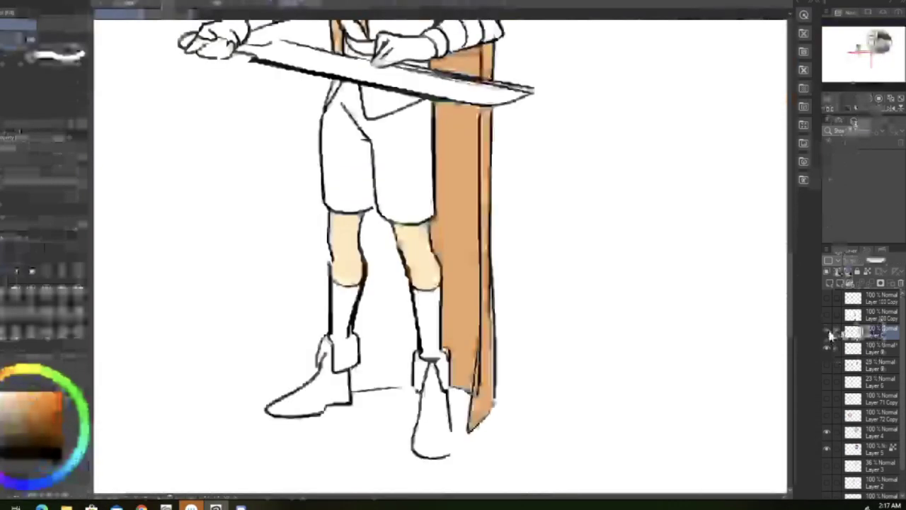
left_click(165, 9)
left_click(165, 9)
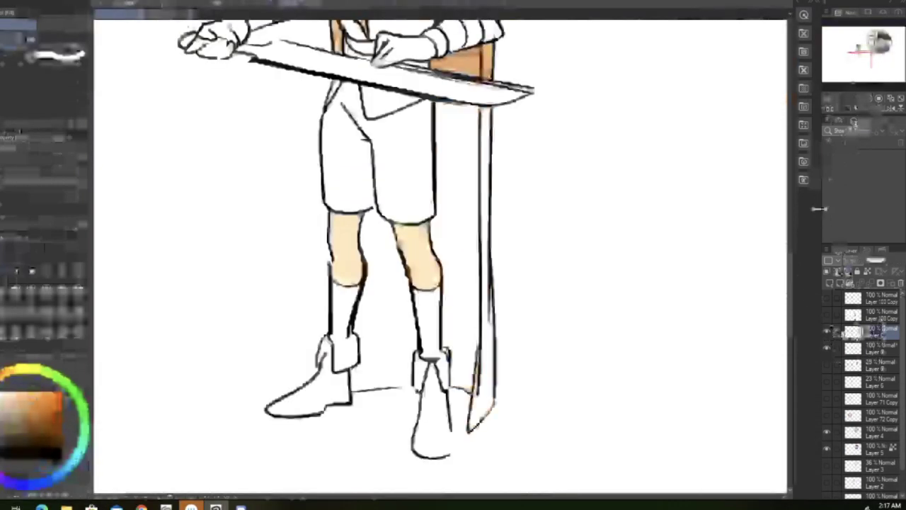
Step: Fill the lower cape beside and between the legs and its outer strip with orange on the layer beneath the line art
left_click(864, 347)
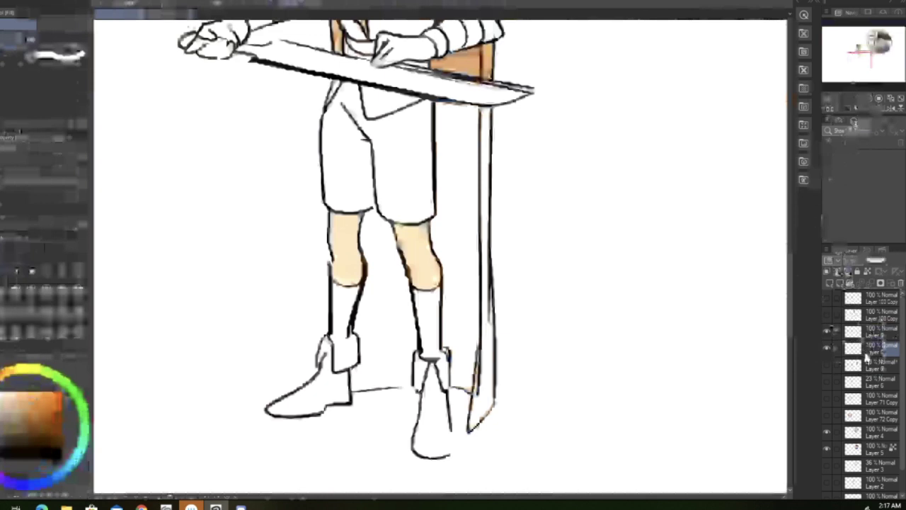
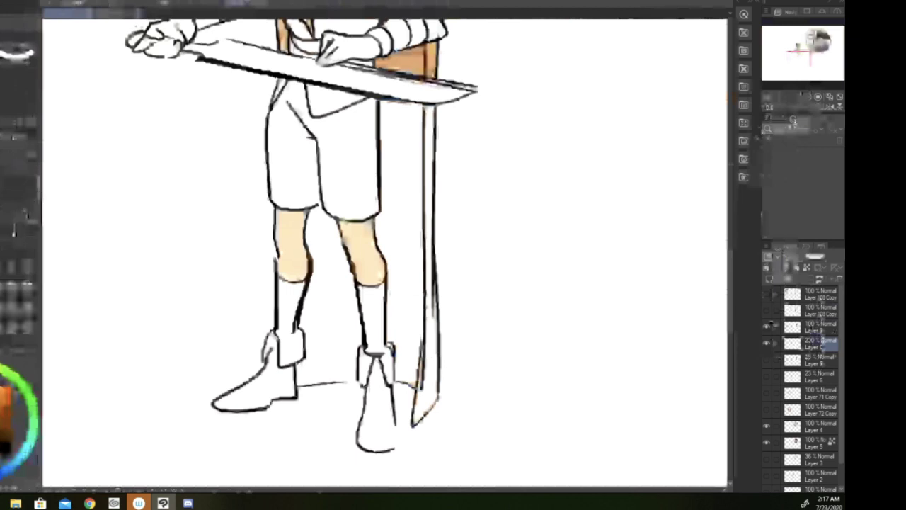
left_click_drag(14, 227, 31, 408)
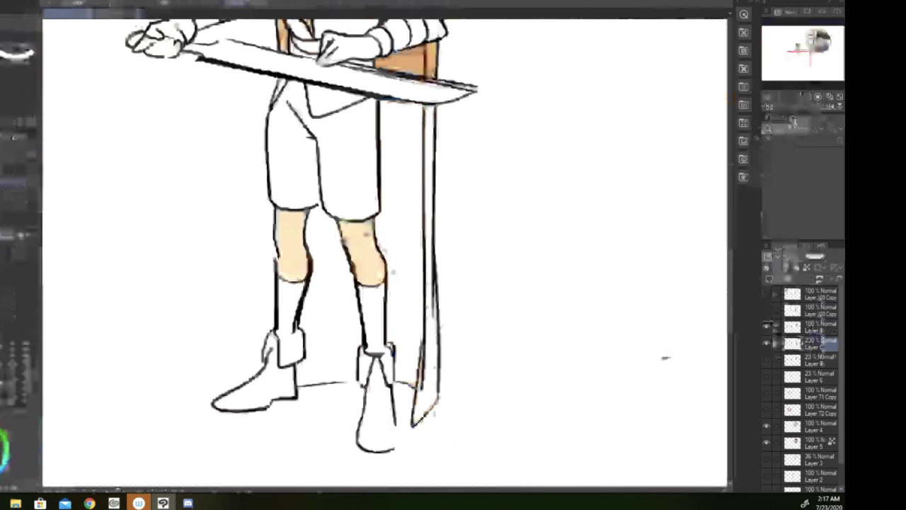
left_click(416, 281)
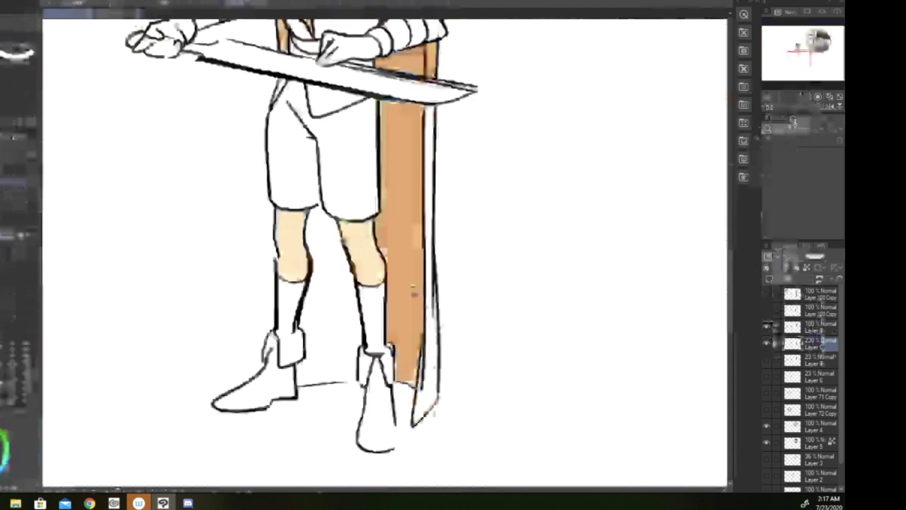
left_click(413, 411)
left_click(330, 333)
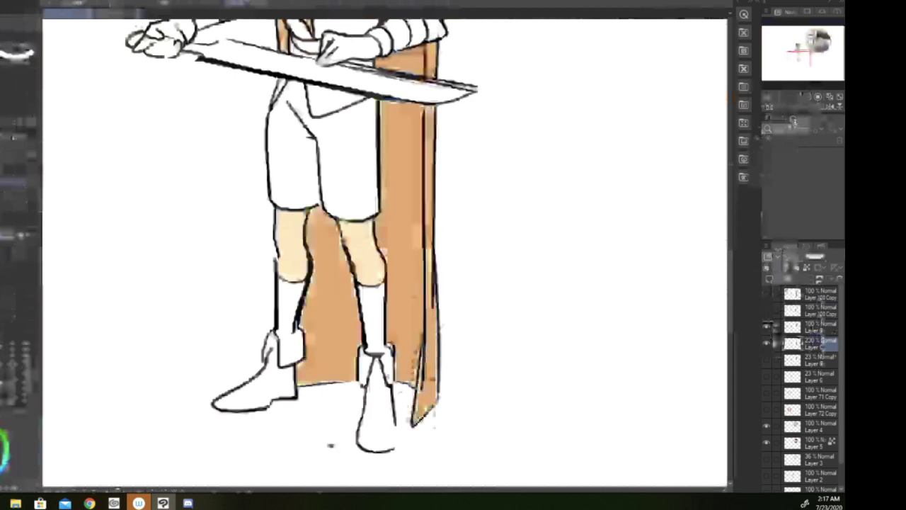
Step: Refill the cape's inner side between the legs, beside the shorts and beneath the near arm with a muted reddish brown
left_click_drag(799, 58, 801, 58)
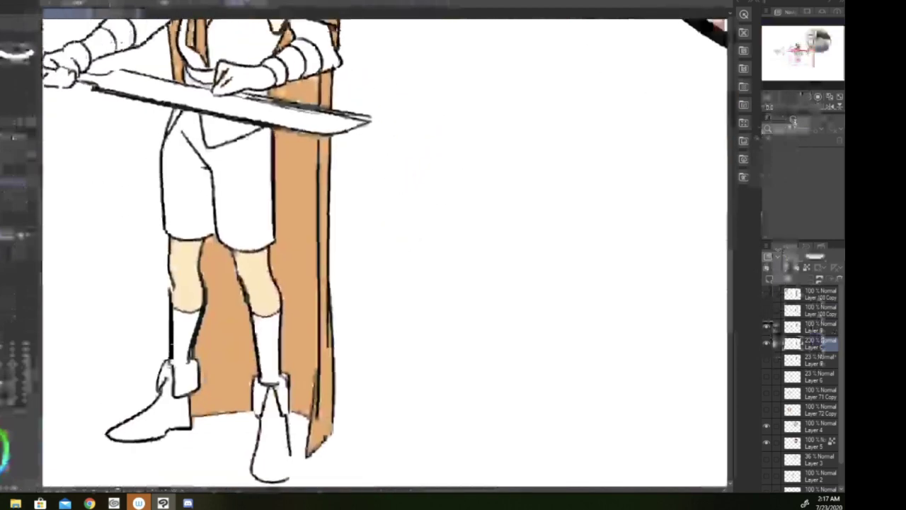
left_click_drag(18, 415, 17, 364)
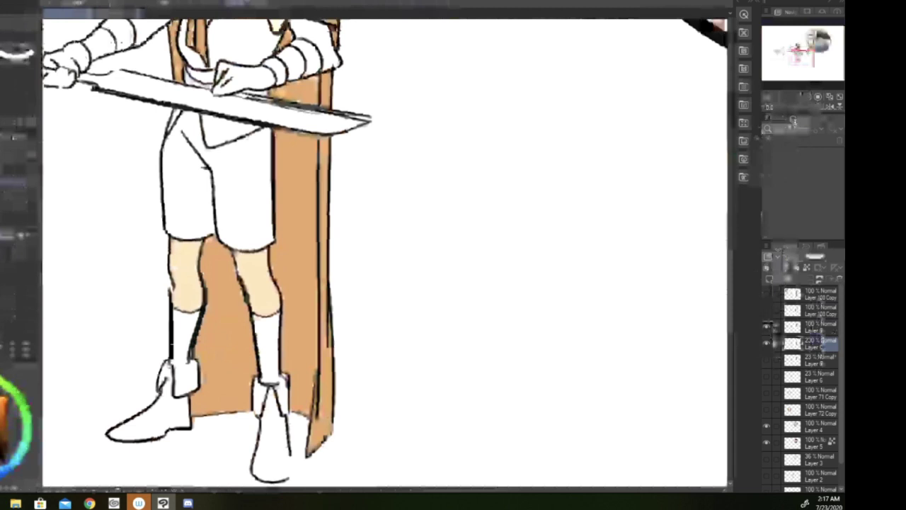
left_click(225, 333)
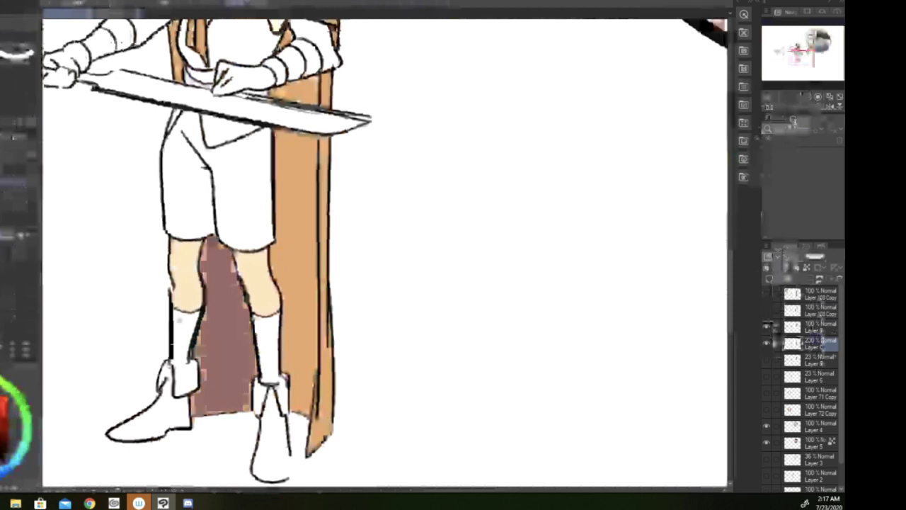
left_click(298, 273)
left_click(308, 87)
left_click(303, 59)
Step: Paint the remaining orange inner-cape areas beneath the near arm and beside the far arm with the same reddish brown
key("p")
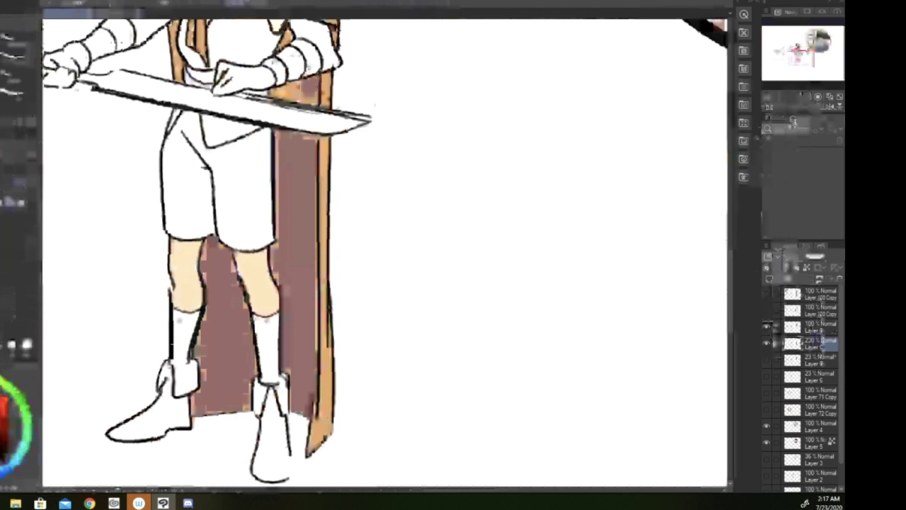
mouse_move(297, 82)
left_mouse_down()
mouse_move(284, 93)
mouse_move(313, 103)
left_mouse_up()
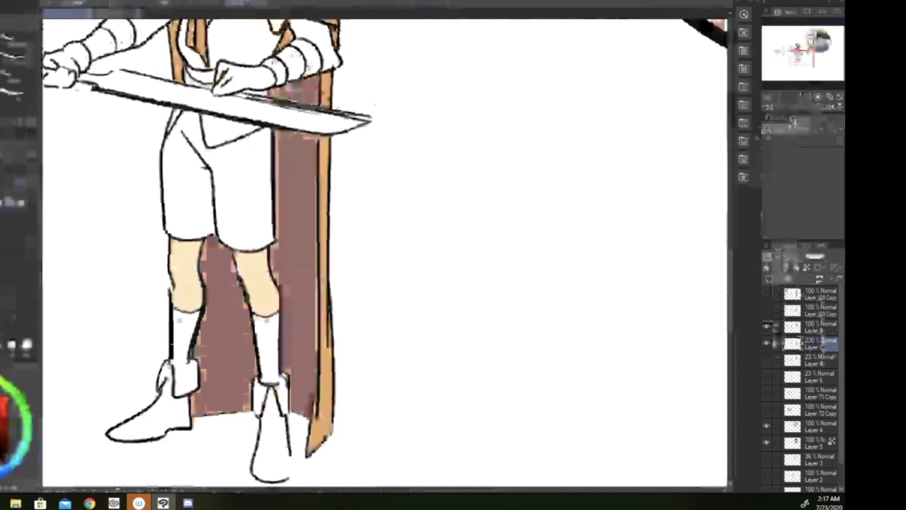
left_click_drag(797, 56, 796, 52)
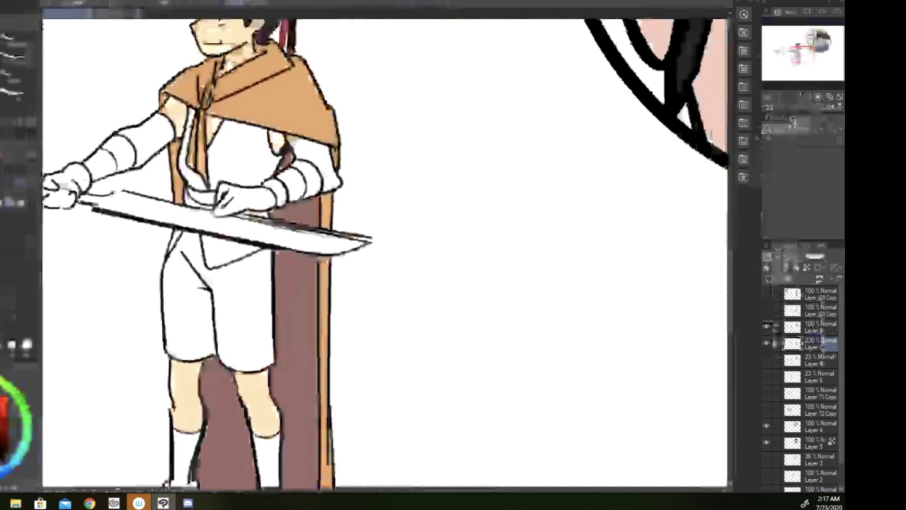
left_click_drag(176, 154, 175, 190)
Step: Fill the tunic's chest panel and lapel with a light purplish gray
left_click_drag(795, 53, 795, 51)
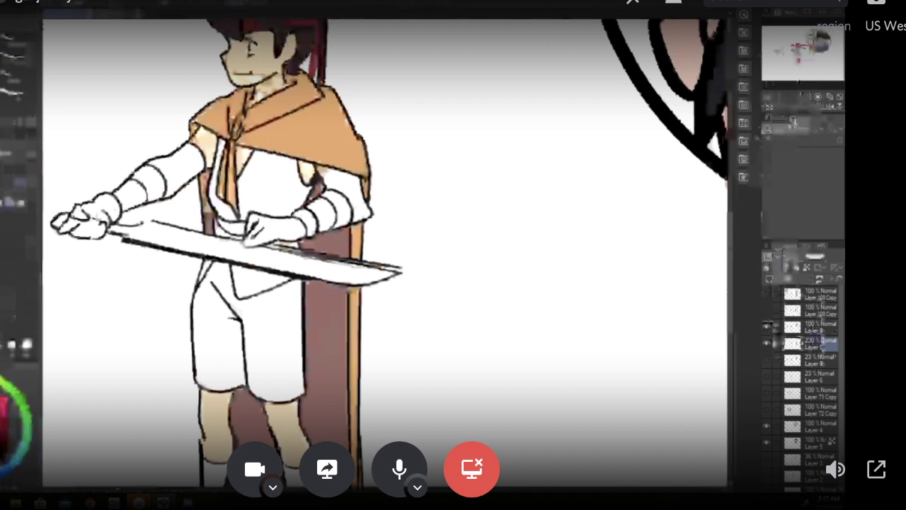
key("g")
left_click(270, 191)
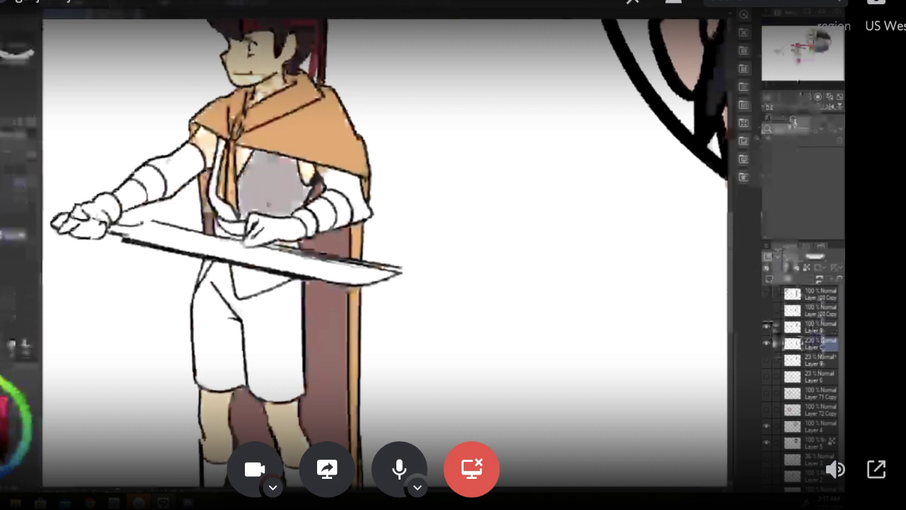
left_click(225, 207)
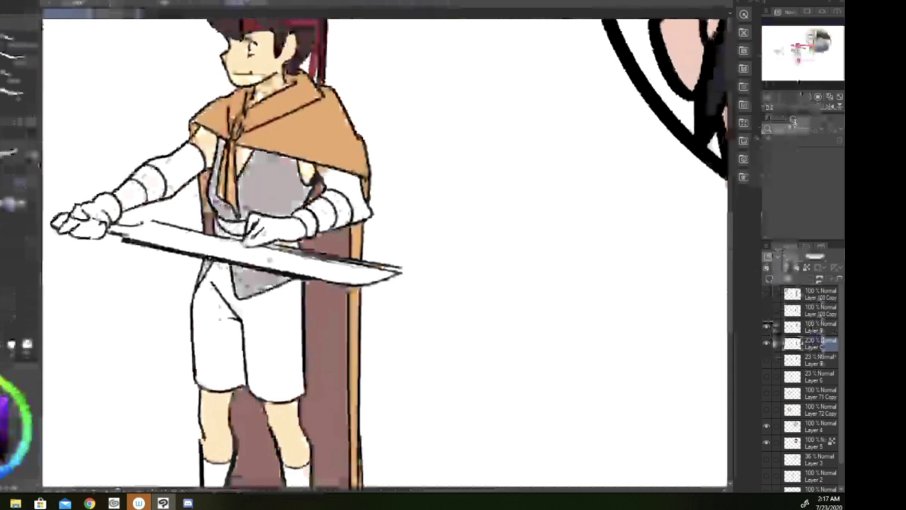
Step: Undo a trial brush stroke on the far sleeve, and fill both upper-arm sleeves with dark purplish gray
left_click_drag(153, 163, 169, 184)
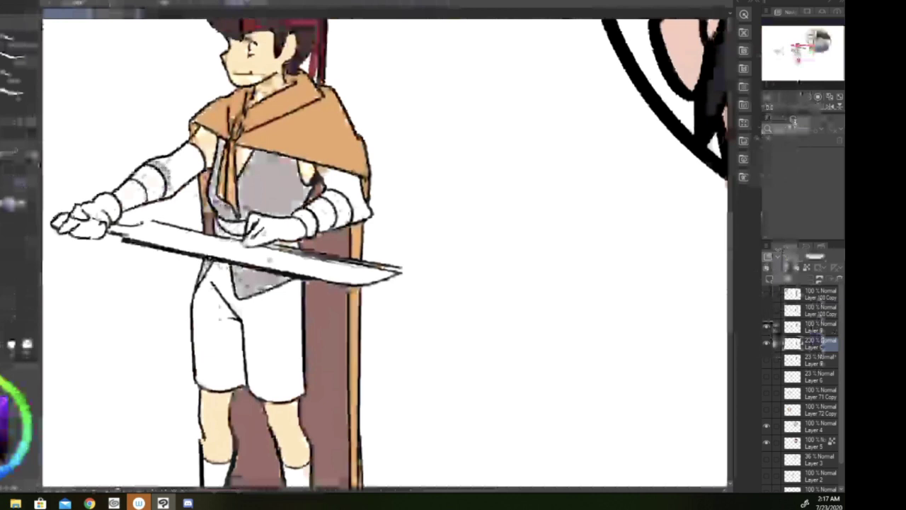
left_click(111, 5)
key("e")
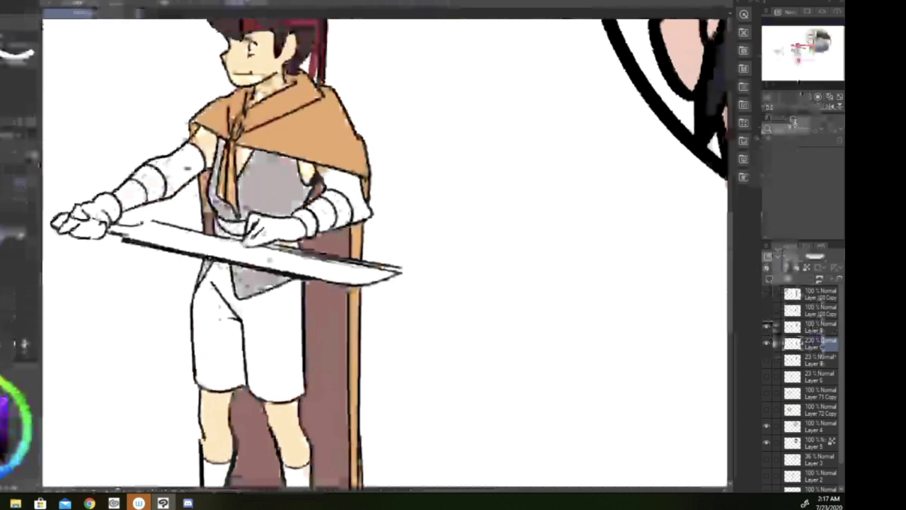
left_click(188, 169)
left_click(349, 183)
left_click(361, 211)
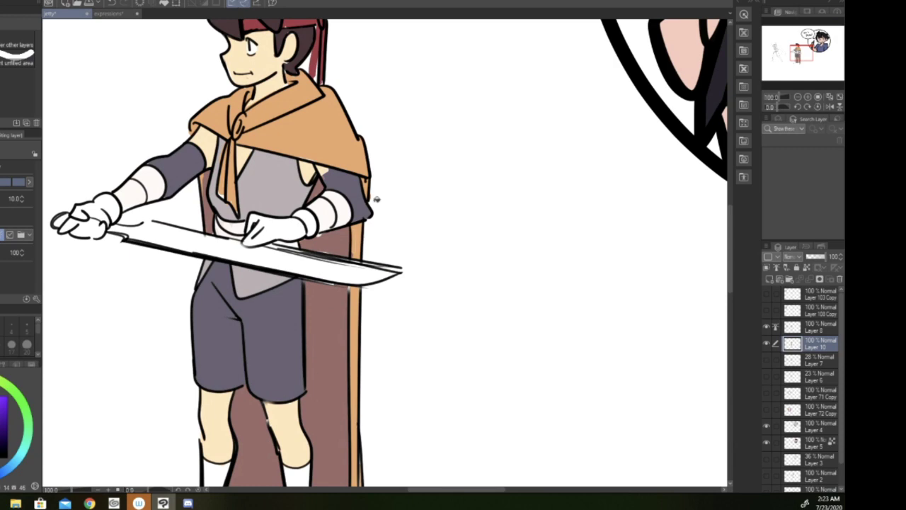
Step: Sample the face's skin color, shift it to a pinker peach, and refill the face, neck, upper arms and legs with it
left_click(798, 97)
left_click(798, 97)
left_click(798, 97)
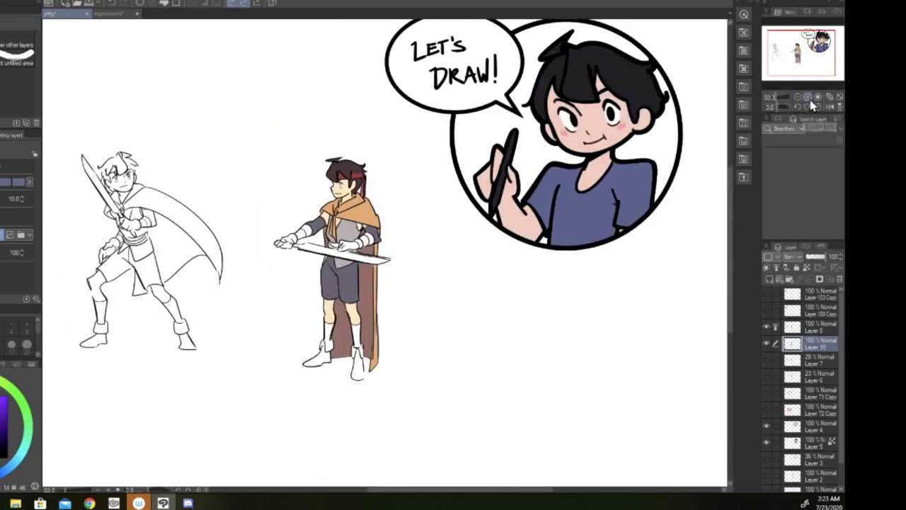
left_click(803, 96)
left_click(803, 96)
left_click(800, 51)
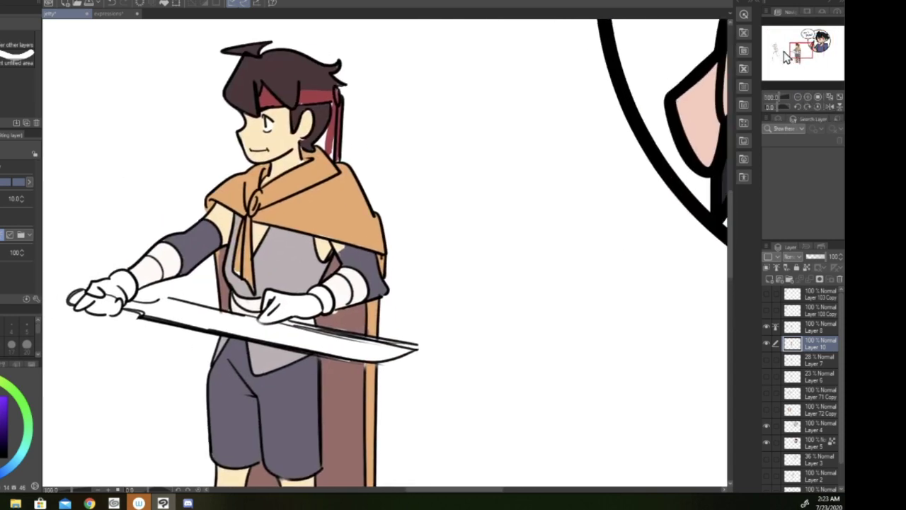
left_click(0, 119)
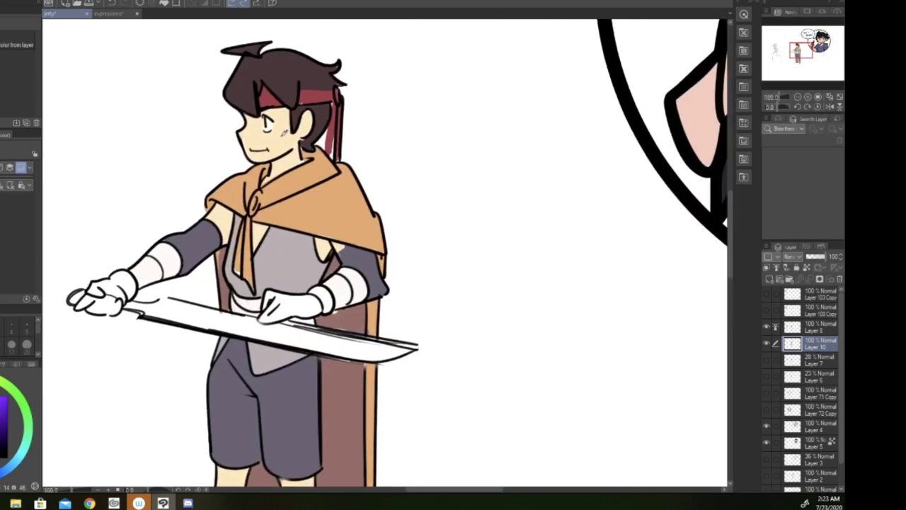
left_click(283, 134)
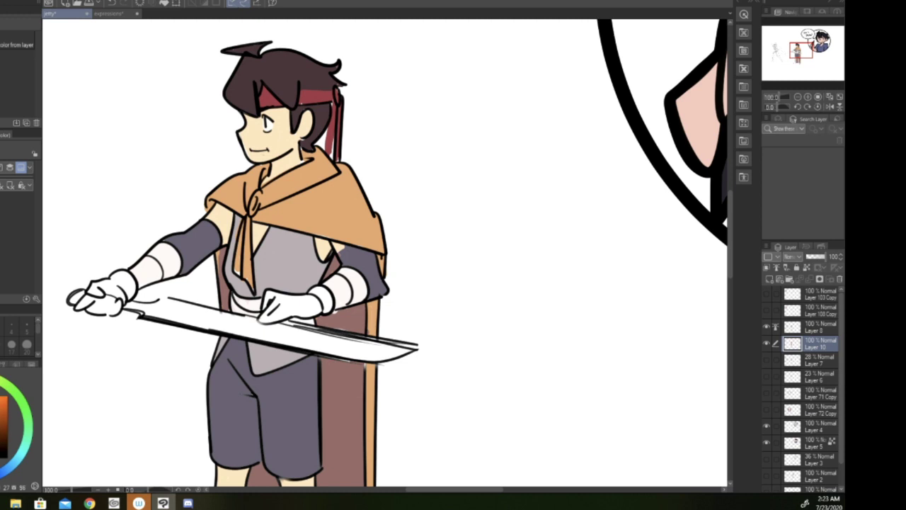
key("g")
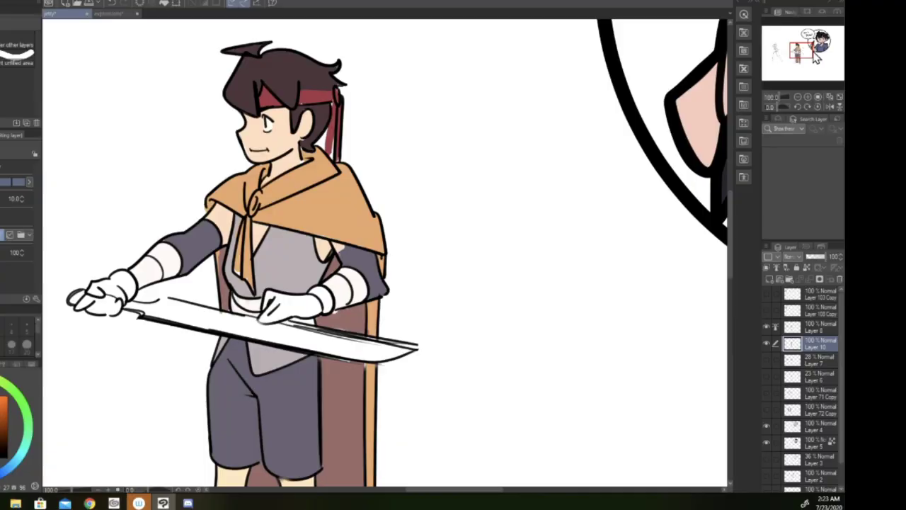
mouse_move(814, 56)
left_mouse_down()
mouse_move(827, 44)
mouse_move(807, 62)
left_mouse_up()
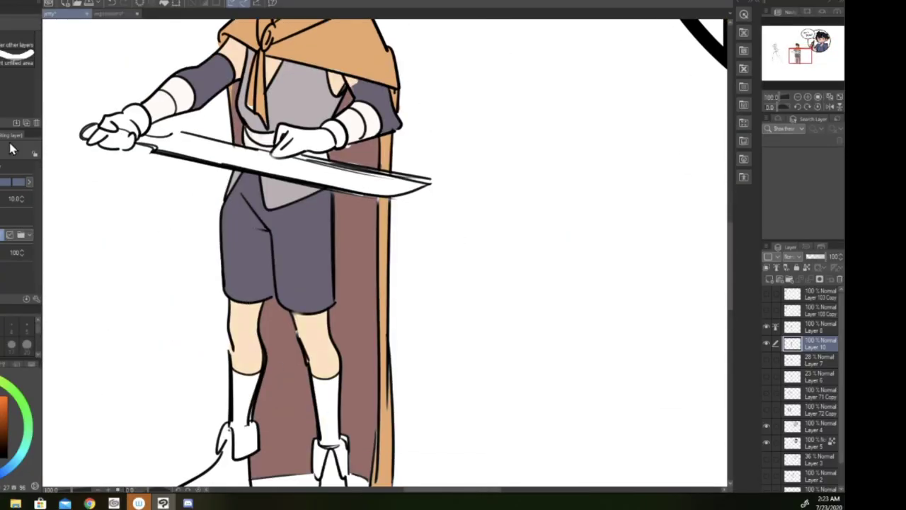
Step: Sample the shorts' purplish gray, darken it, and refill both shorts legs, the waist area and both upper-arm sleeves with it
key("i")
left_click(251, 262)
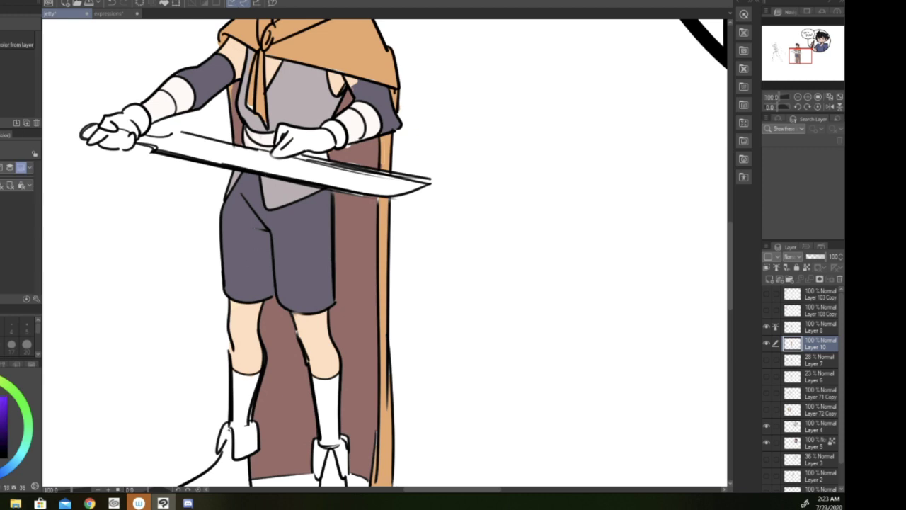
key("g")
left_click(316, 278)
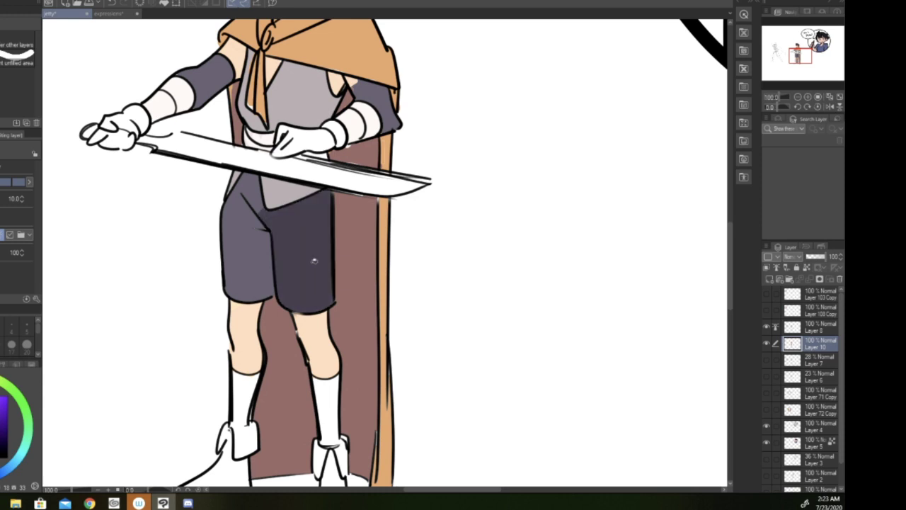
left_click(258, 247)
left_click(260, 198)
left_click(385, 99)
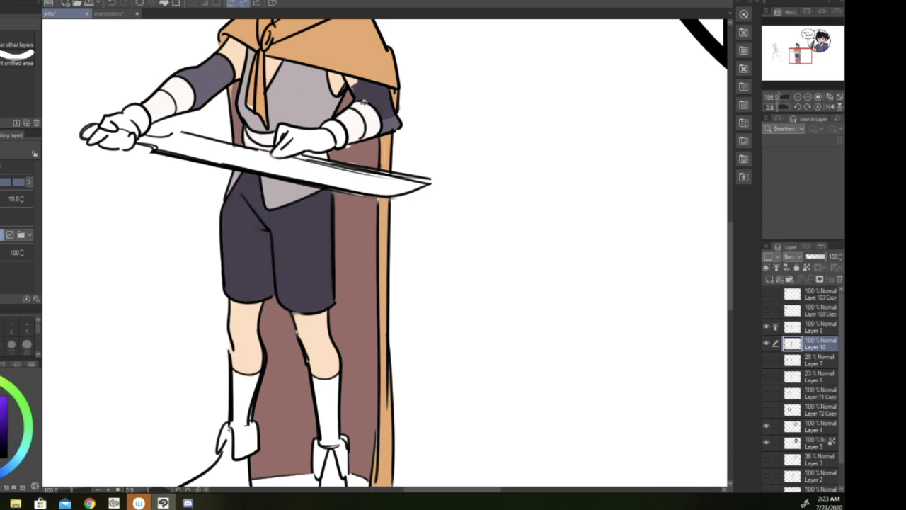
left_click(213, 78)
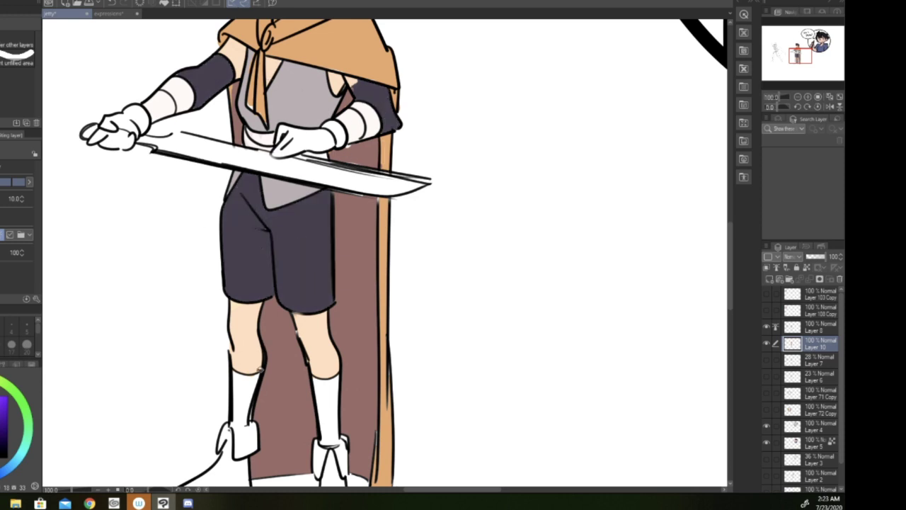
Step: Fill both socks with the same dark purplish gray, undoing the spill into the boot and sealing that sock's edge with the pen
left_click(244, 393)
left_click(330, 390)
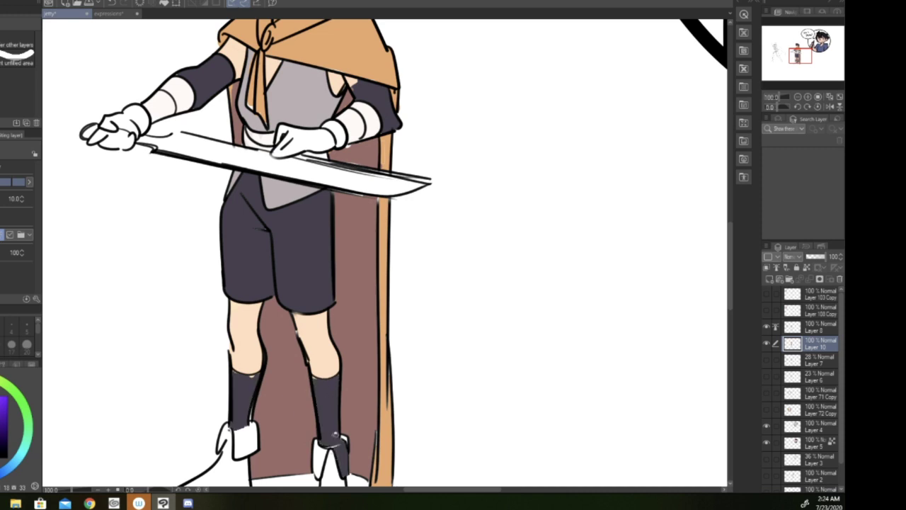
key("p")
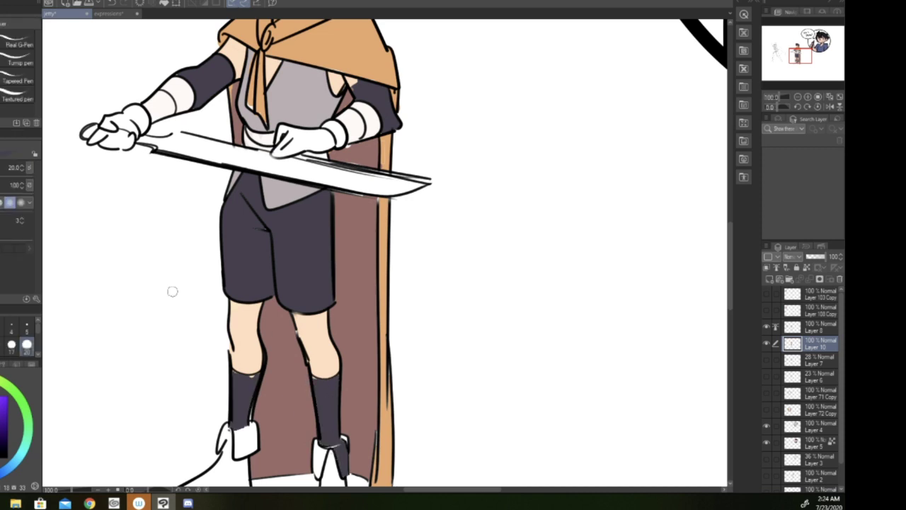
left_click(111, 5)
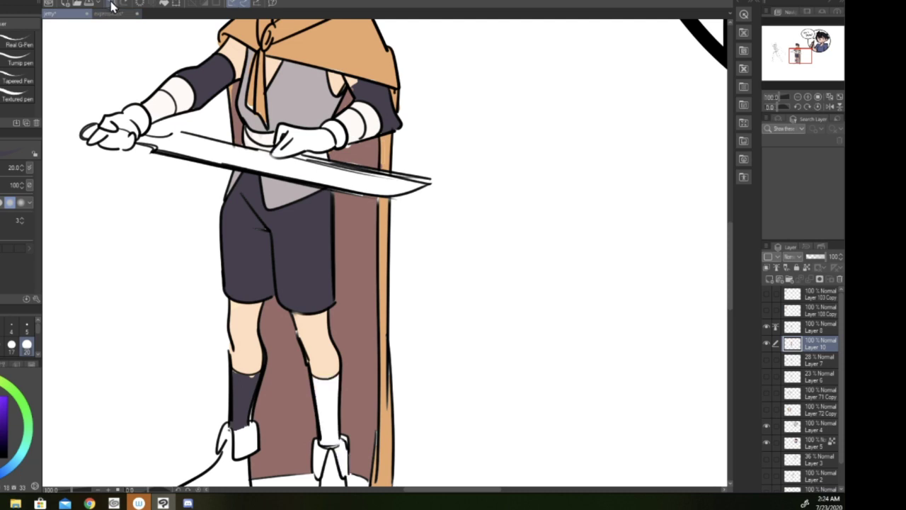
mouse_move(312, 383)
left_mouse_down()
mouse_move(324, 439)
mouse_move(338, 437)
left_mouse_up()
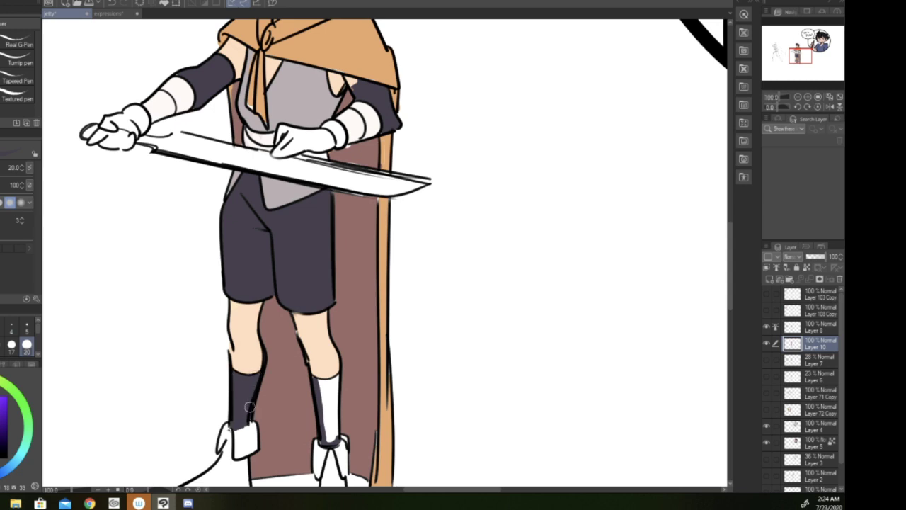
key("g")
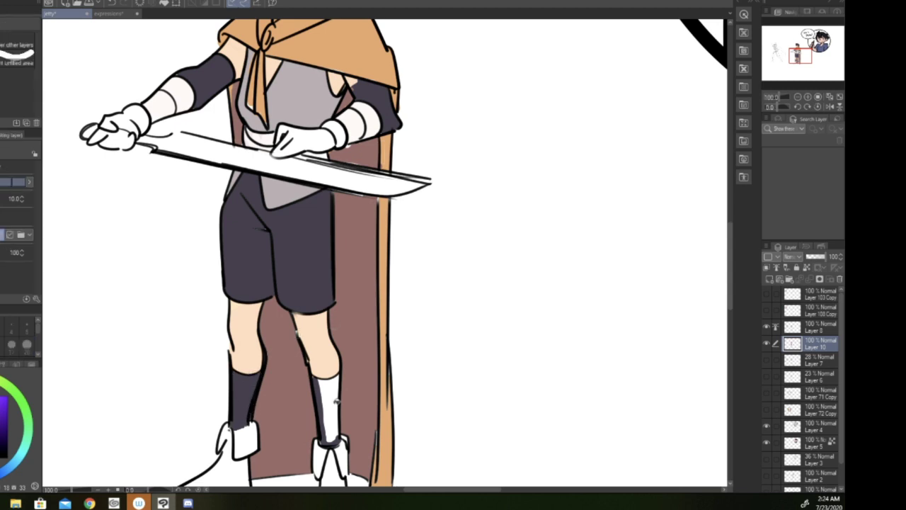
left_click(333, 407)
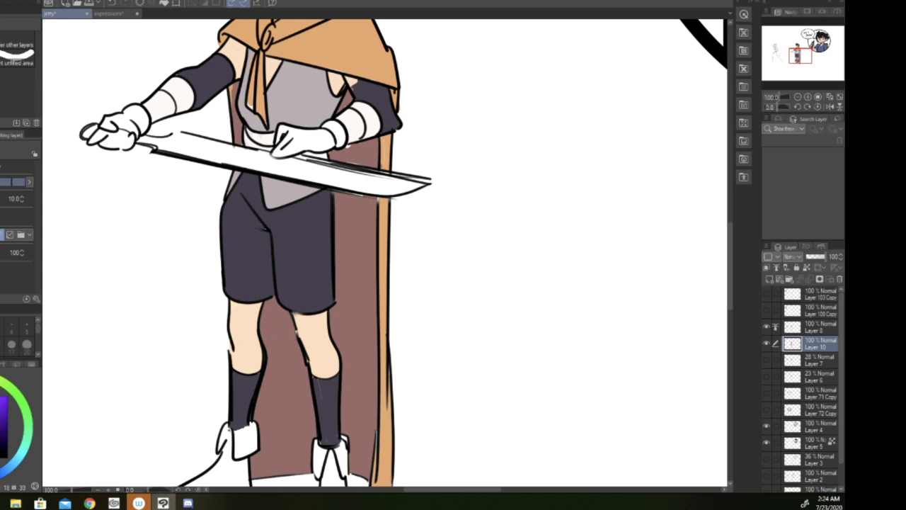
key("p")
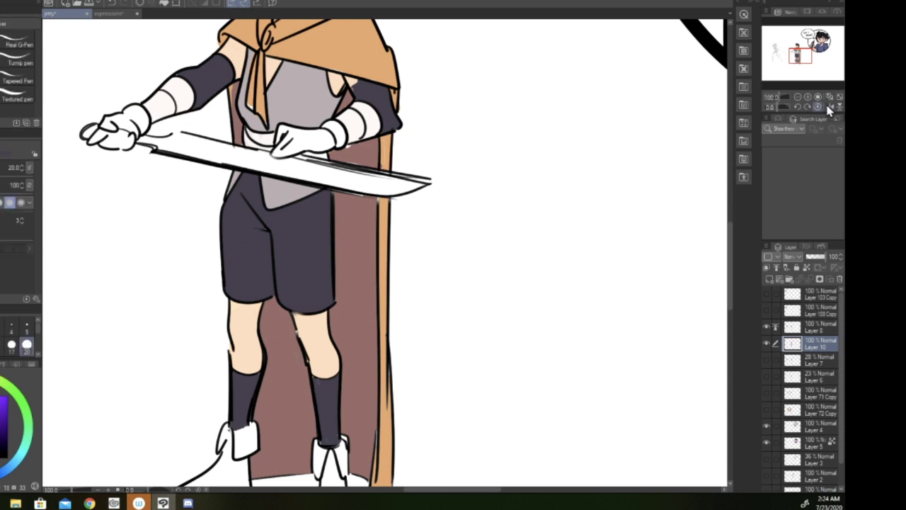
Step: Seal the open outline of the near boot with dark plum, and fill both boots and their cuffs with it
left_click(798, 97)
left_click_drag(799, 50, 780, 51)
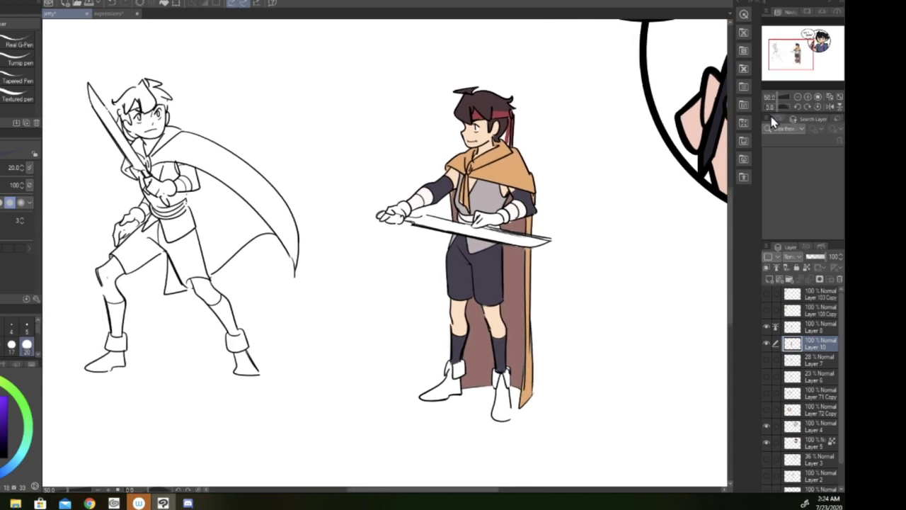
left_click(830, 106)
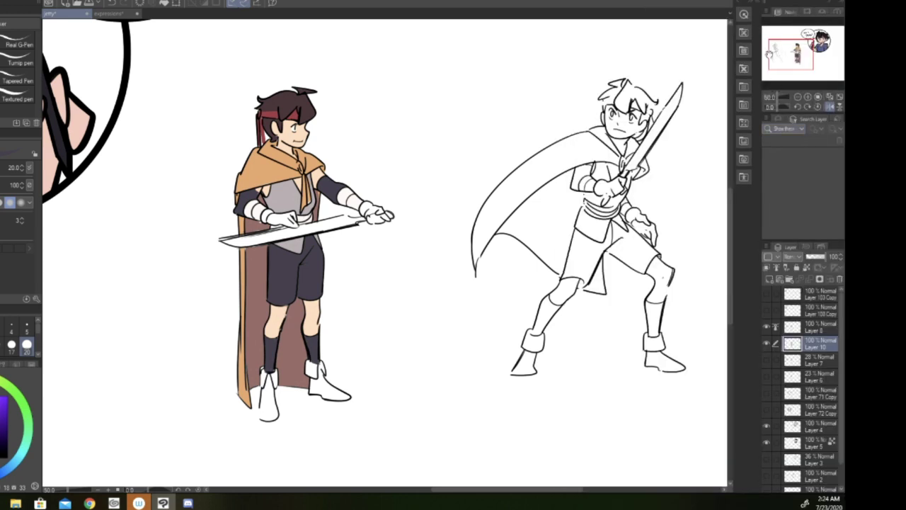
left_click(809, 96)
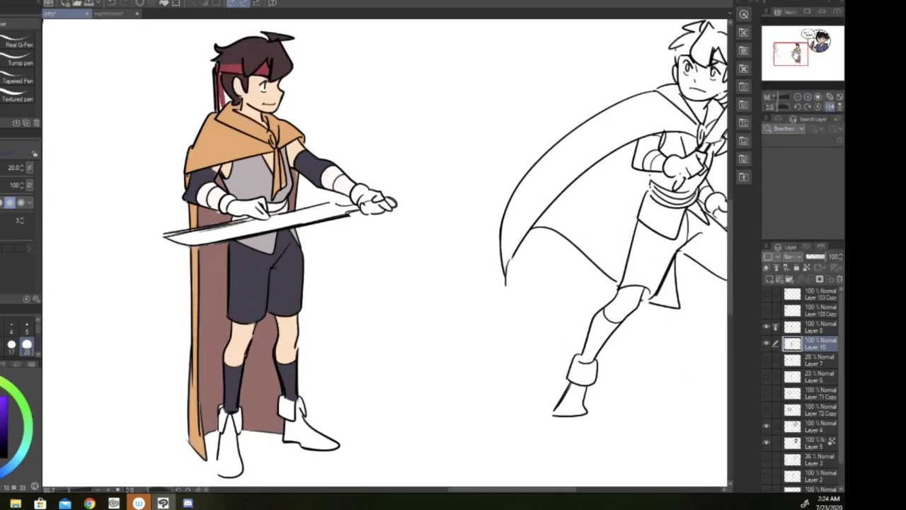
left_click_drag(797, 59, 790, 70)
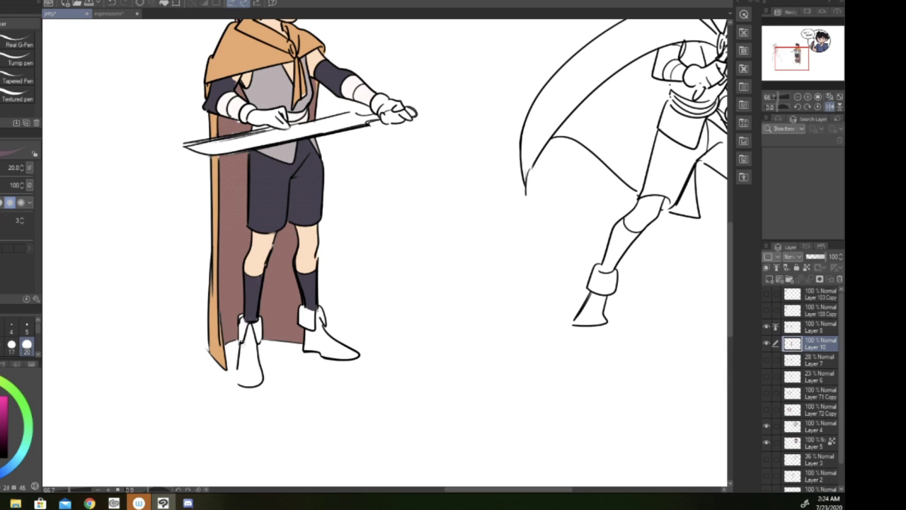
left_click_drag(241, 313, 244, 388)
key("g")
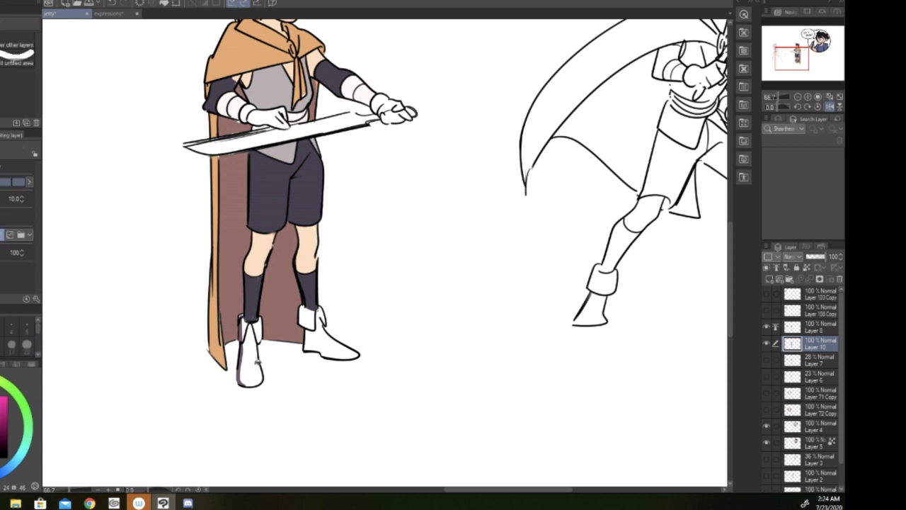
left_click(253, 358)
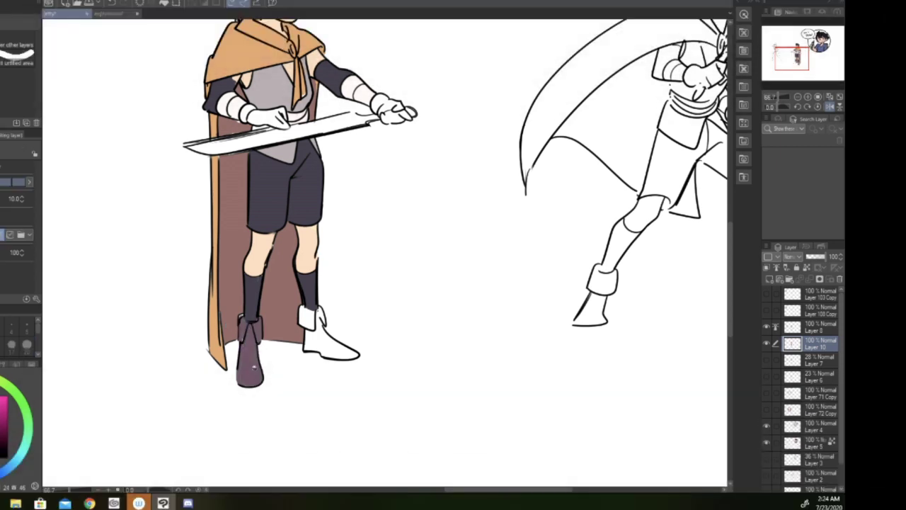
left_click(333, 343)
left_click(311, 320)
Step: Sample the shorts' dark purplish gray and fill both gloves with it, touching up the near glove's cuff with the pen
left_click_drag(788, 59, 787, 55)
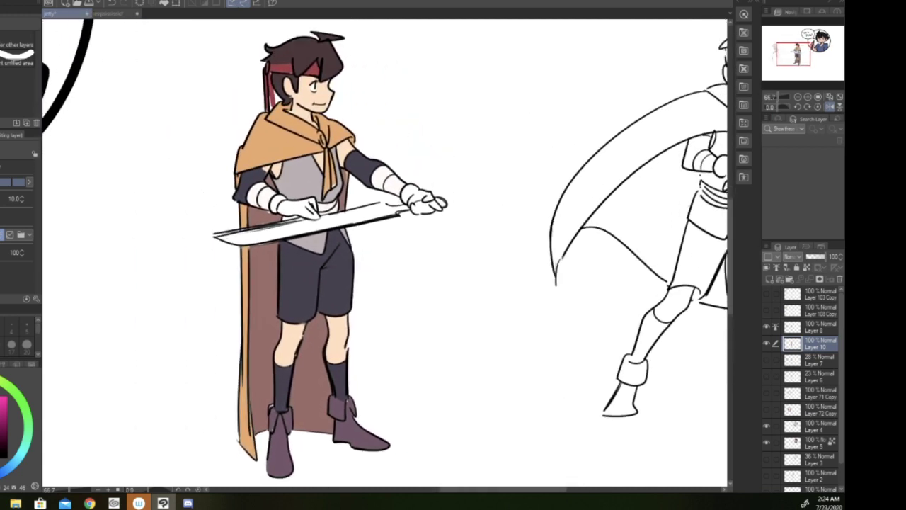
left_click(306, 280, "alt")
left_click_drag(298, 204, 318, 216)
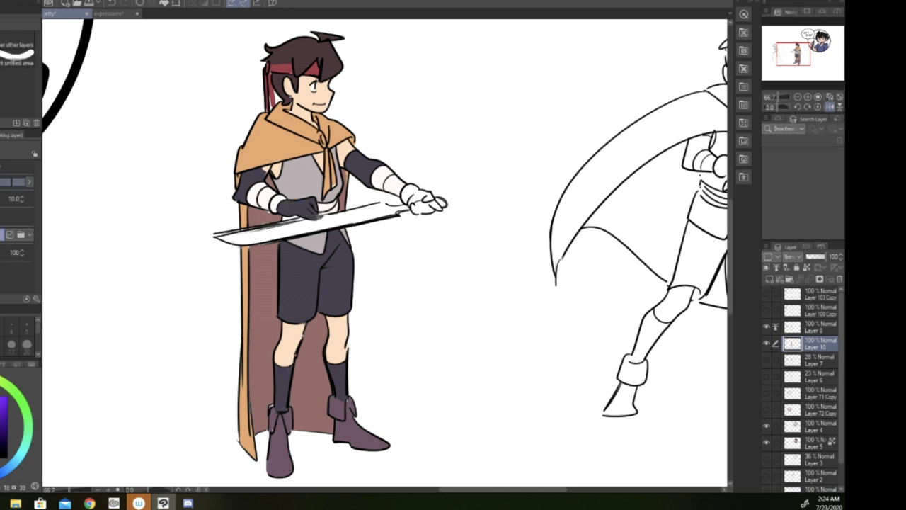
left_click(419, 193)
left_click(427, 207)
left_click_drag(437, 200, 446, 205)
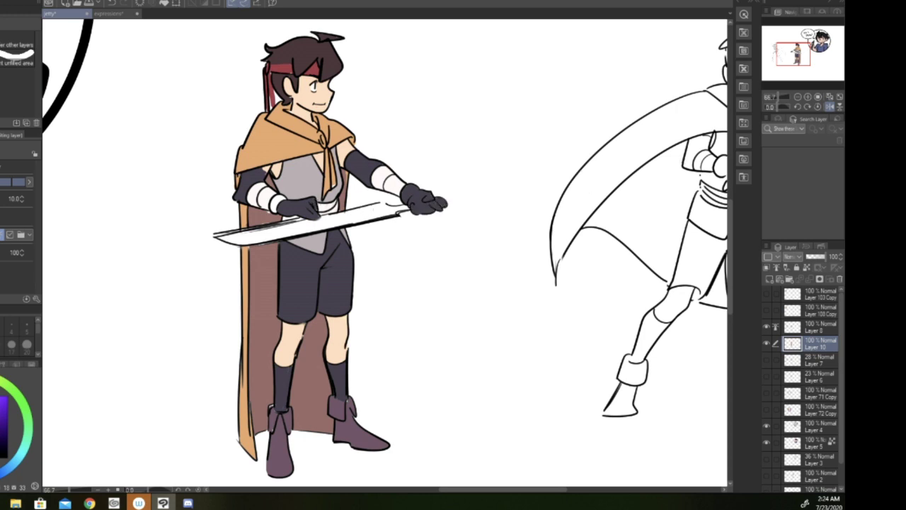
key("p")
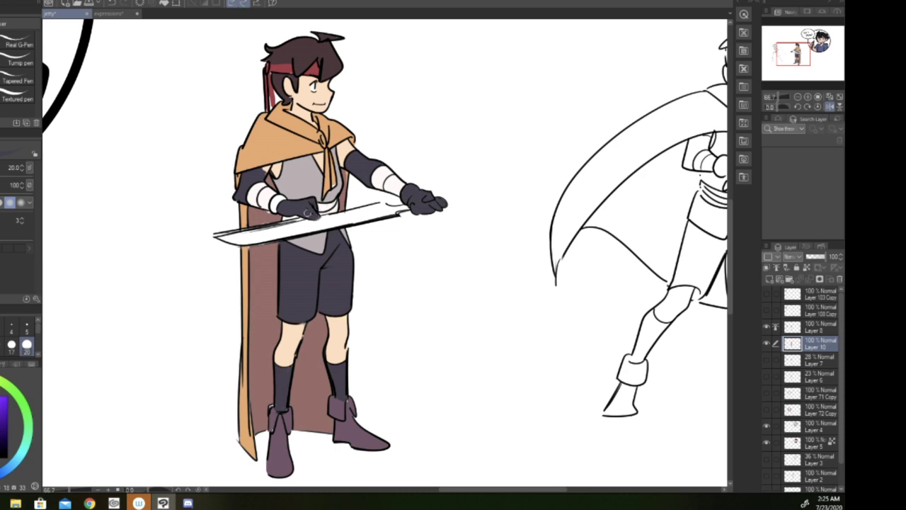
left_click_drag(277, 202, 276, 201)
Step: Fill the sword blade with a very pale icy blue and repaint the dark pommel ring in a light tint
left_click(27, 416)
left_click(2, 425)
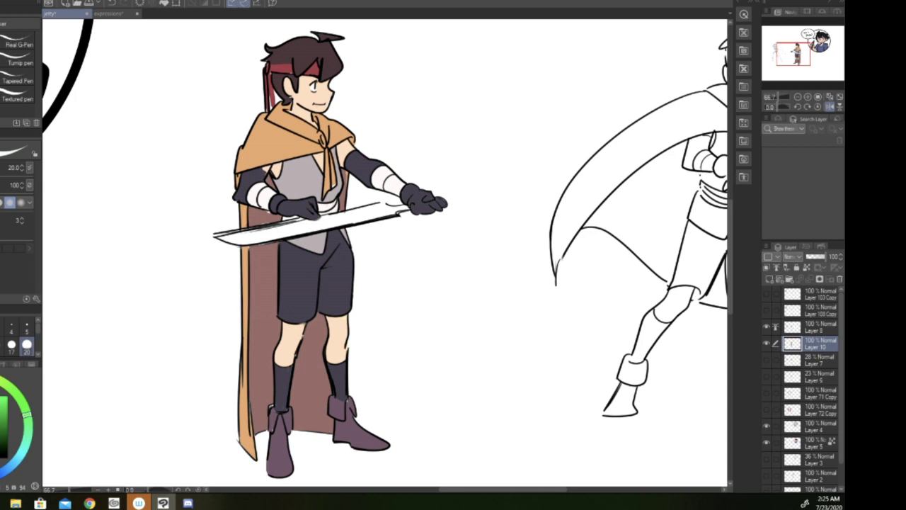
key("g")
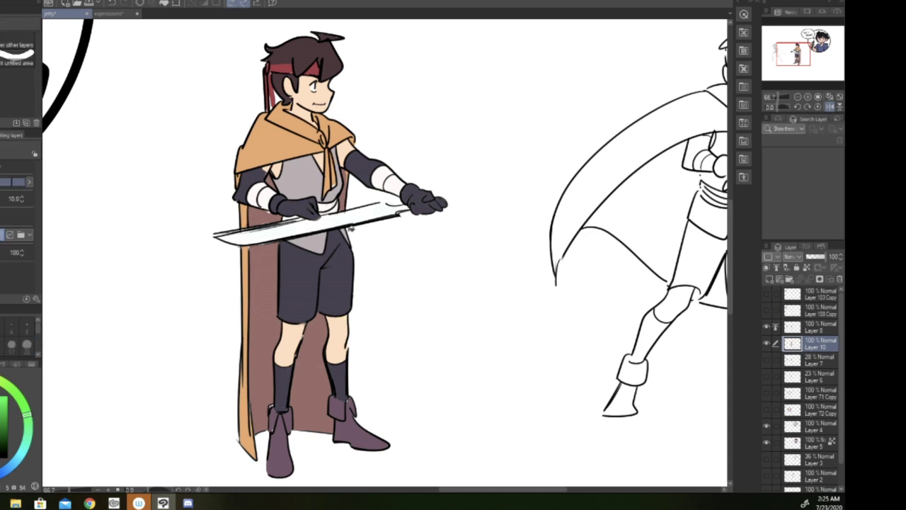
left_click_drag(30, 428, 26, 445)
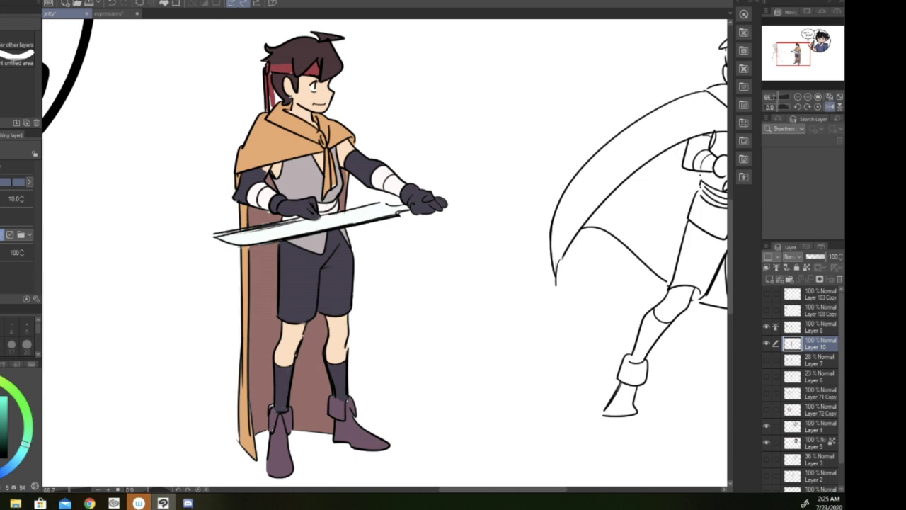
key("p")
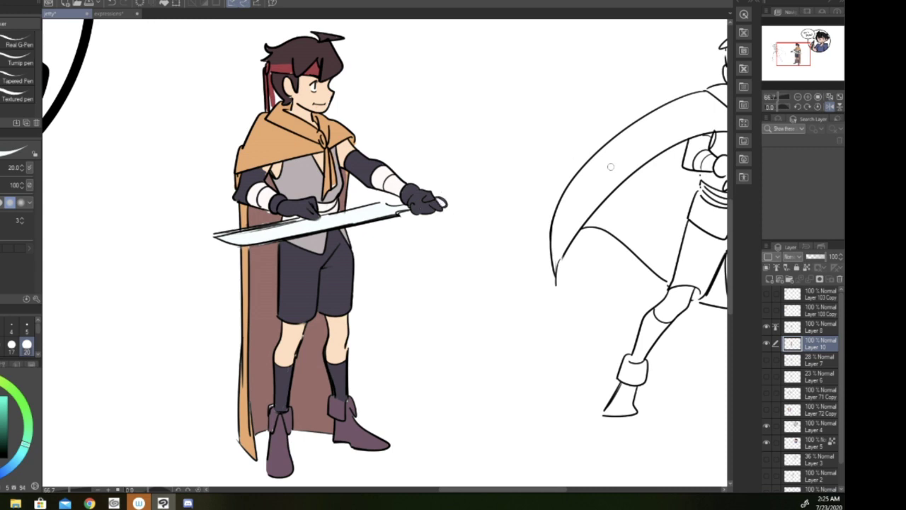
Step: Sample the colored figure's dark brown hair and fill the uncolored figure's hair with it, sealing the lower hairline with the pen
left_click(829, 107)
left_click_drag(812, 52, 802, 49)
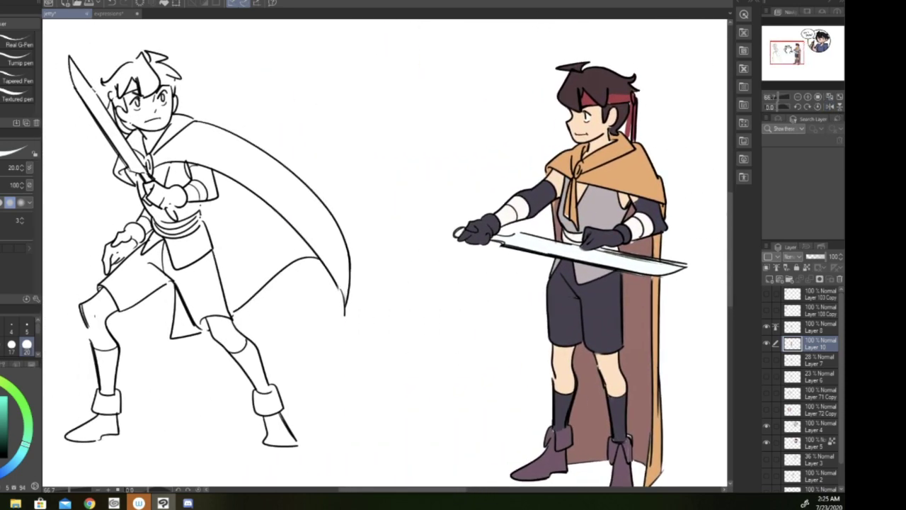
key("i")
left_click(623, 93)
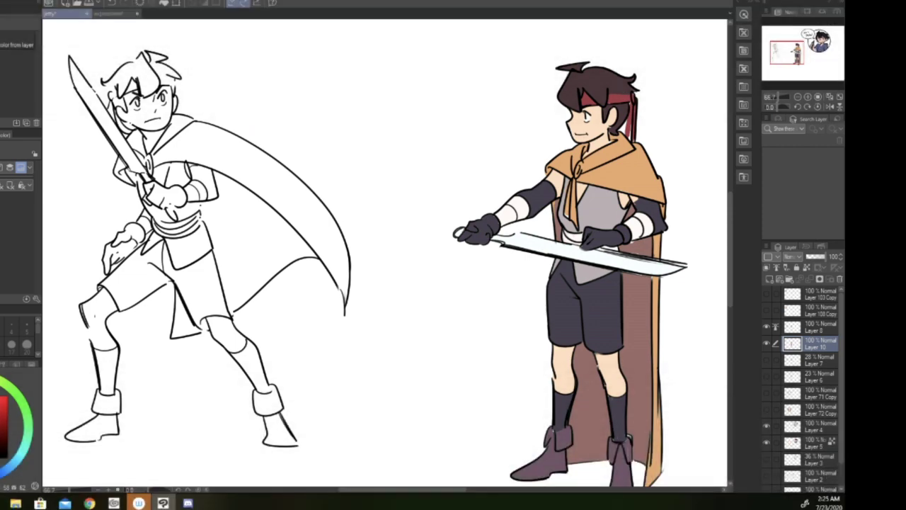
key("p")
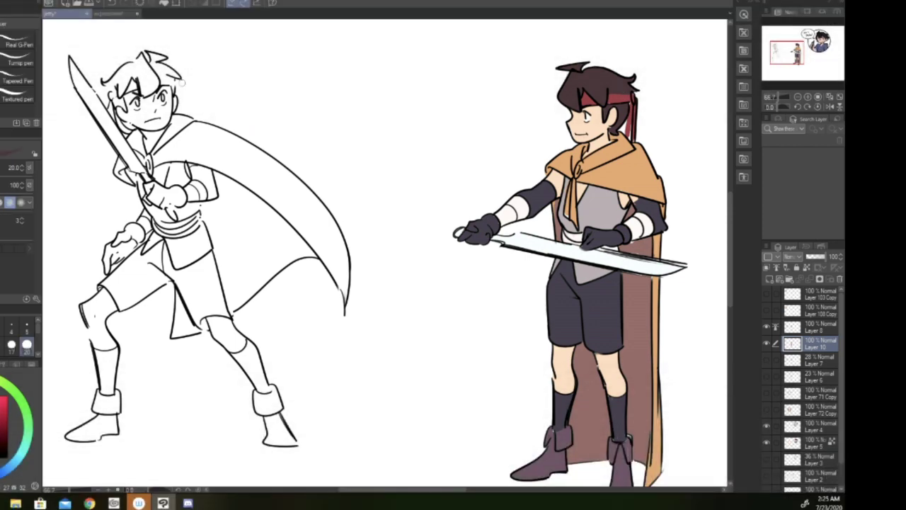
mouse_move(158, 72)
left_mouse_down()
mouse_move(180, 78)
mouse_move(118, 95)
left_mouse_up()
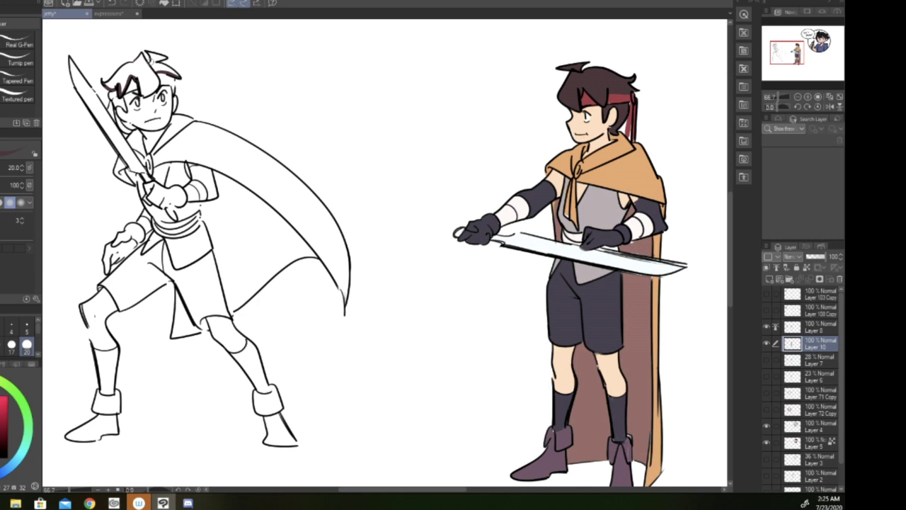
key("g")
left_click(145, 71)
left_click(164, 70)
left_click(157, 55)
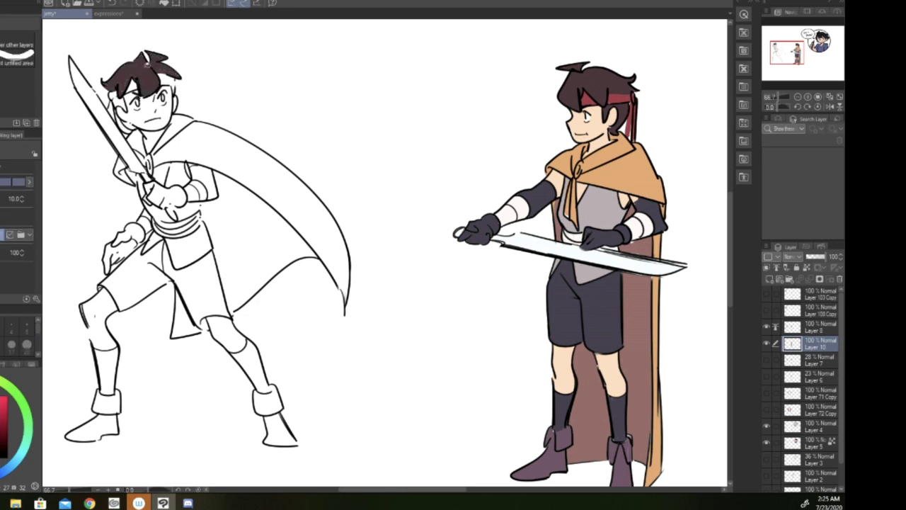
Step: Sample the colored figure's skin tone and fill the second figure's face and neck with it, closing the face outline by pen
key("i")
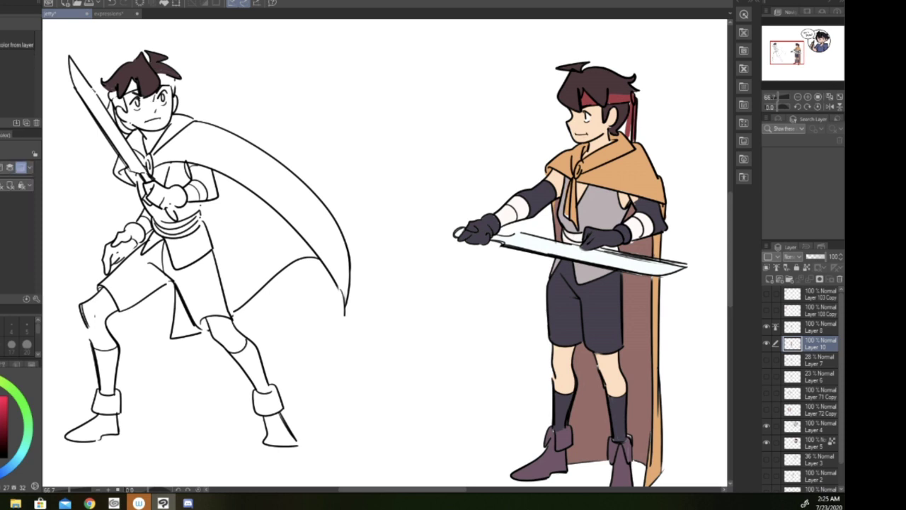
left_click(599, 124)
key("p")
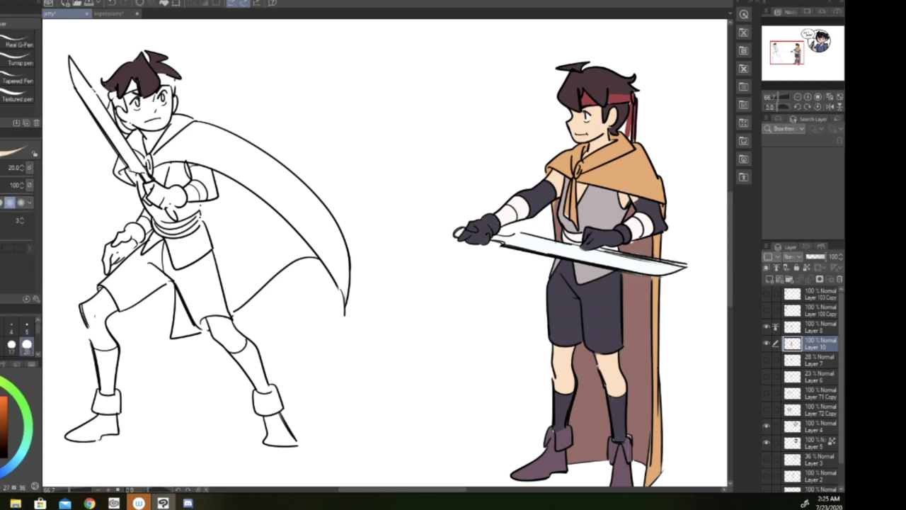
left_click_drag(122, 108, 132, 123)
key("g")
left_click(166, 113)
left_click(154, 107)
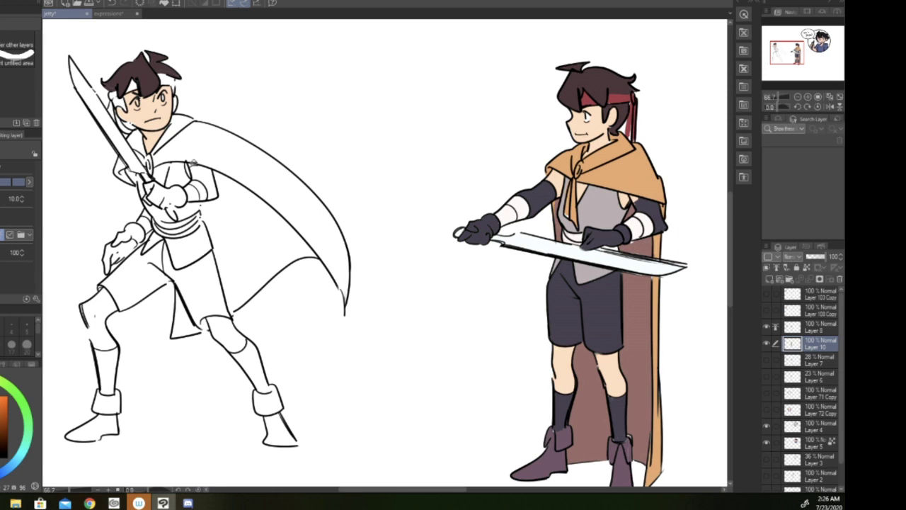
Step: Fill the fighting figure's open chest and both knees with the skin tone, closing the gap in the front knee's outline by pen
left_click(164, 172)
left_click(234, 337)
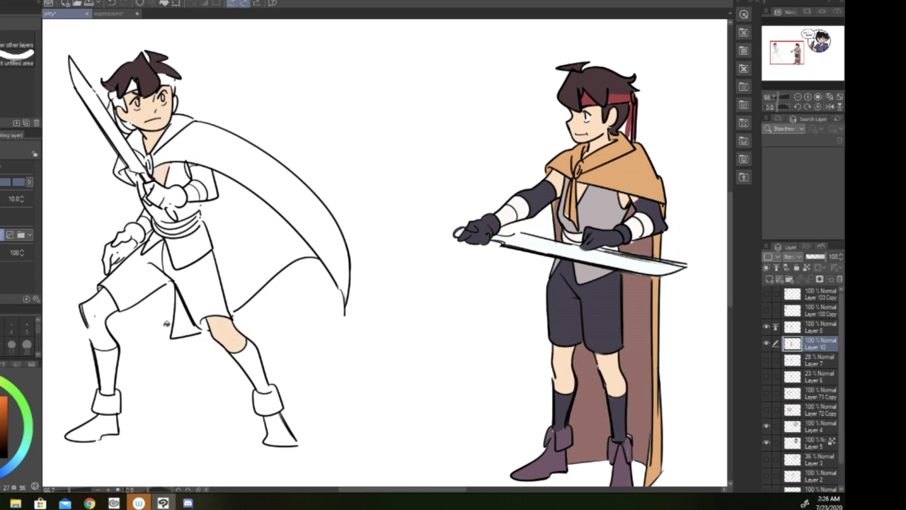
left_click(101, 343)
key("ctrl+z")
key("p")
left_click_drag(89, 324, 90, 347)
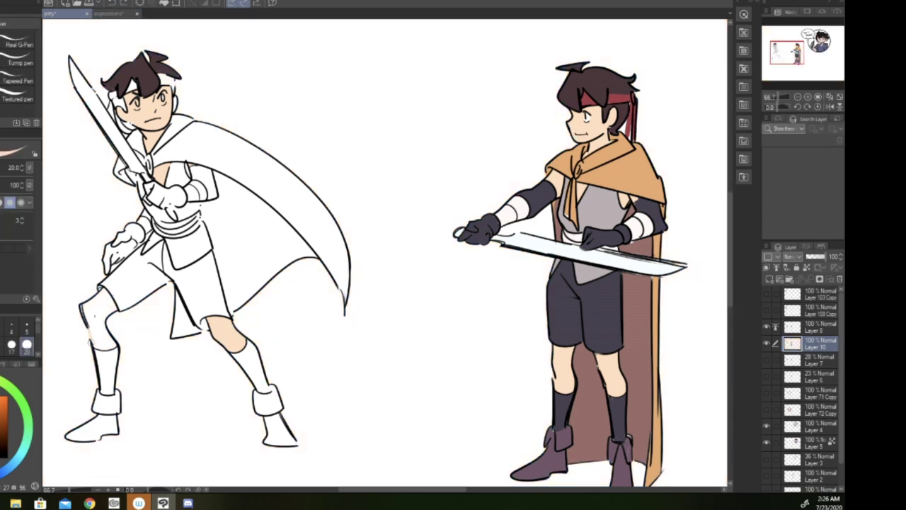
key("g")
left_click(98, 324)
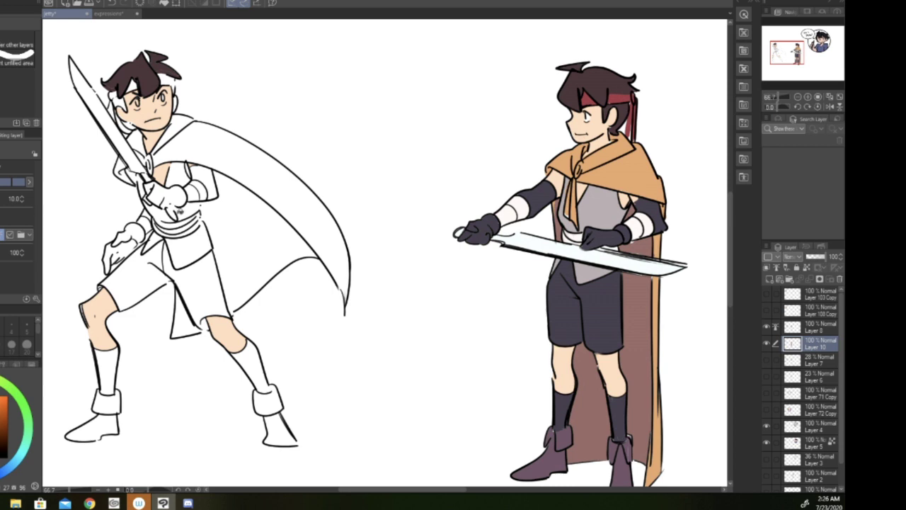
Step: Sample the standing figure's dark purplish gray shorts and fill the fighting figure's shorts and both socks with that color
key("p")
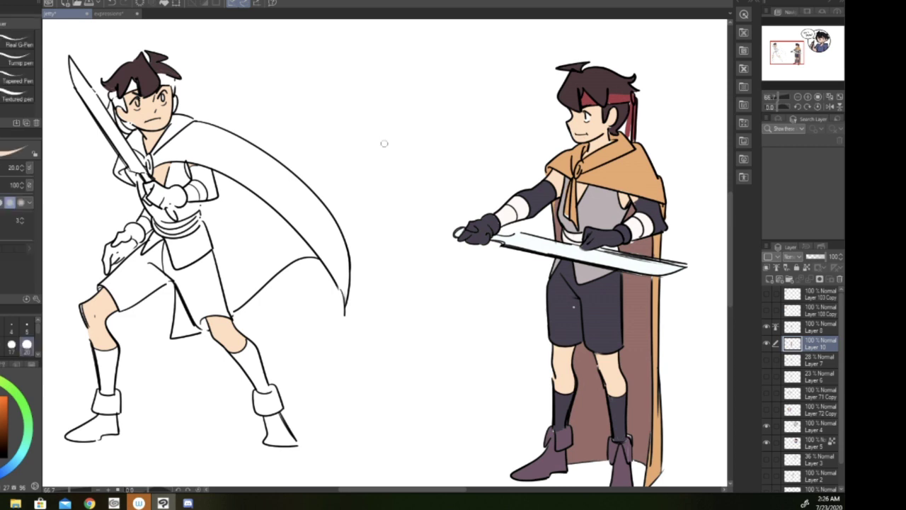
key("g")
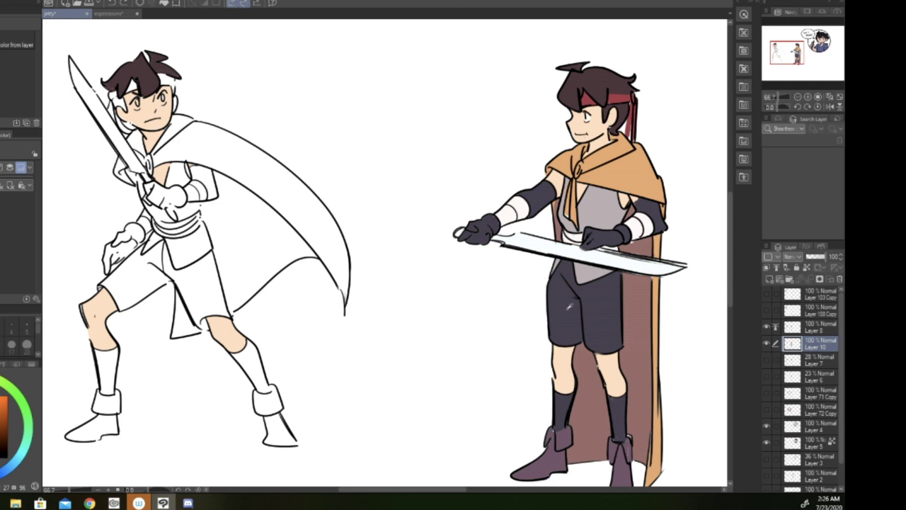
left_click(568, 299, "alt")
key("p")
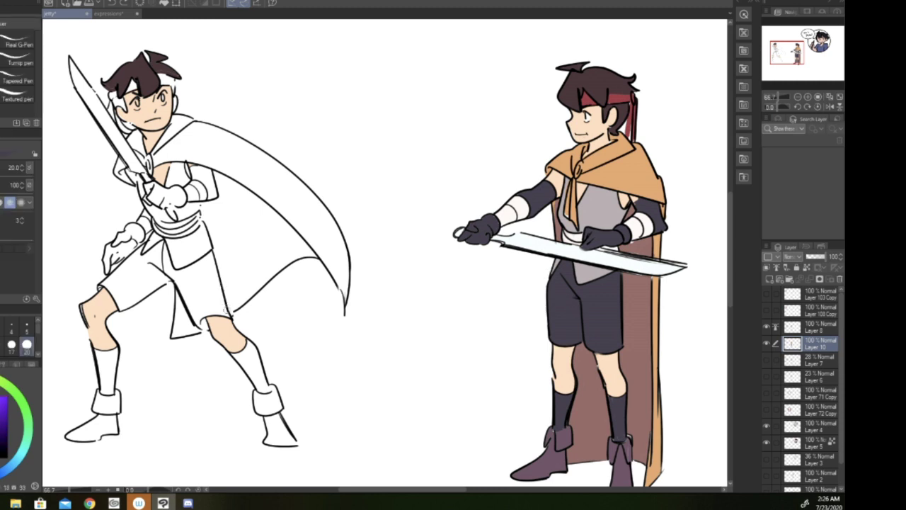
key("g")
left_click(140, 277)
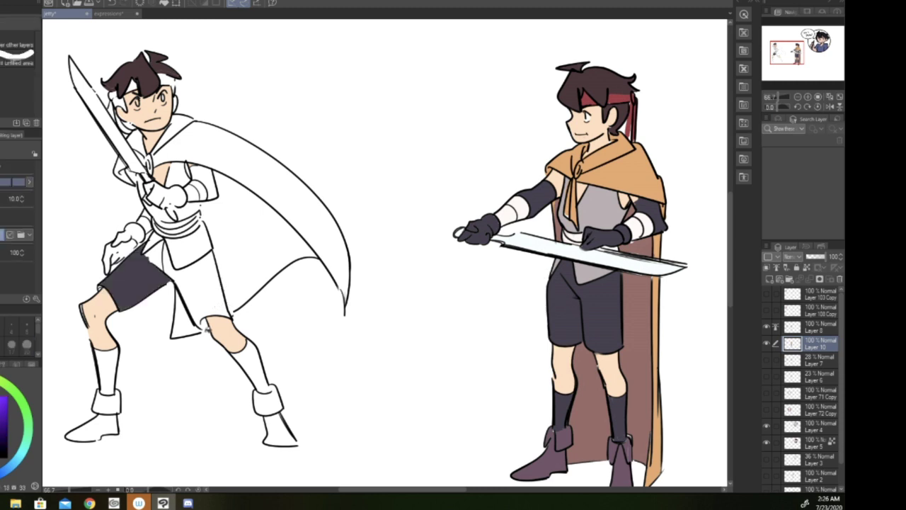
left_click(213, 303)
left_click(163, 250)
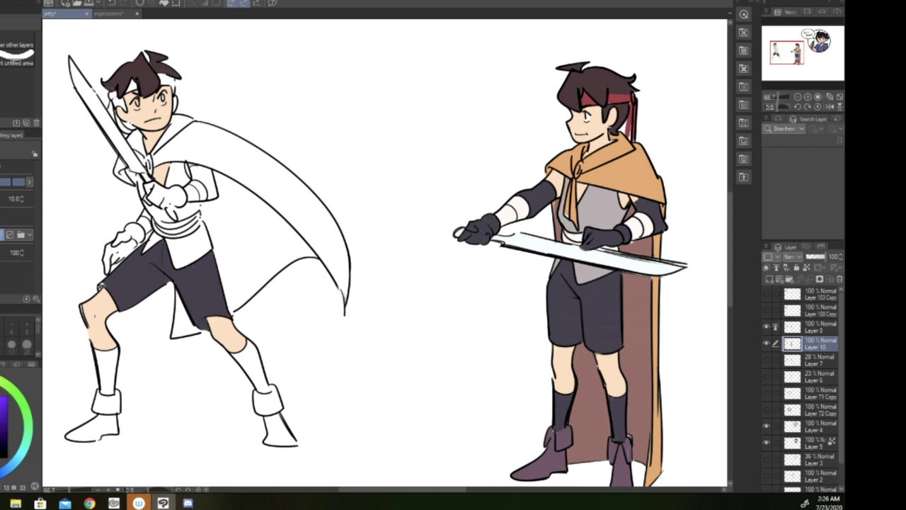
left_click(102, 285)
left_click(254, 365)
left_click(114, 368)
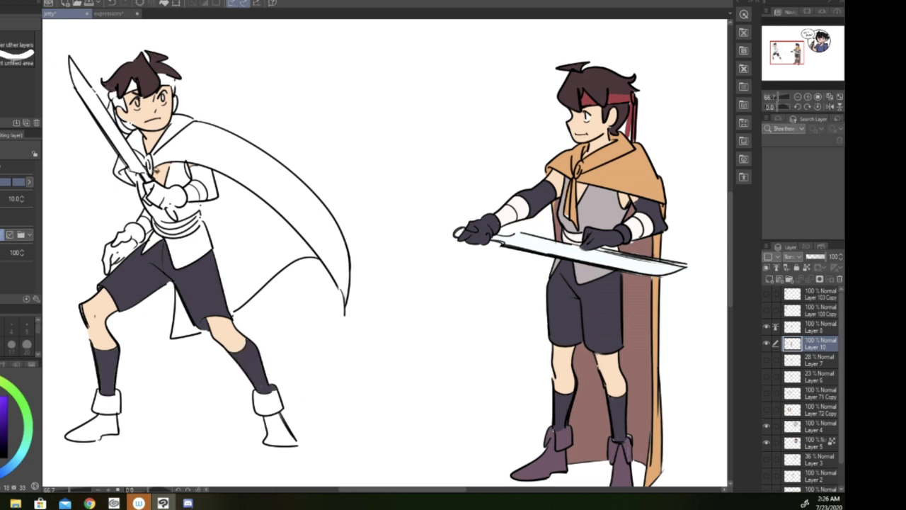
Step: Sample the standing figure's red headband and fill the fighting figure's headband with it
key("p")
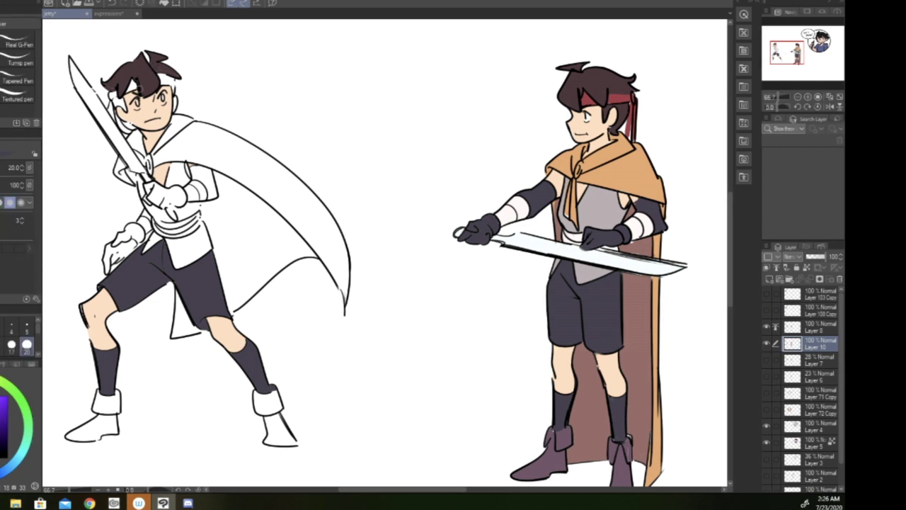
key("i")
left_click(147, 74)
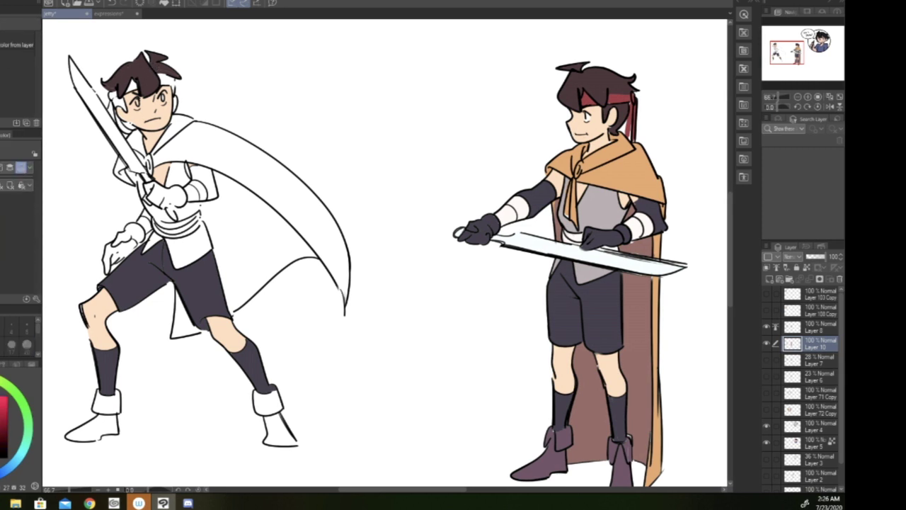
key("p")
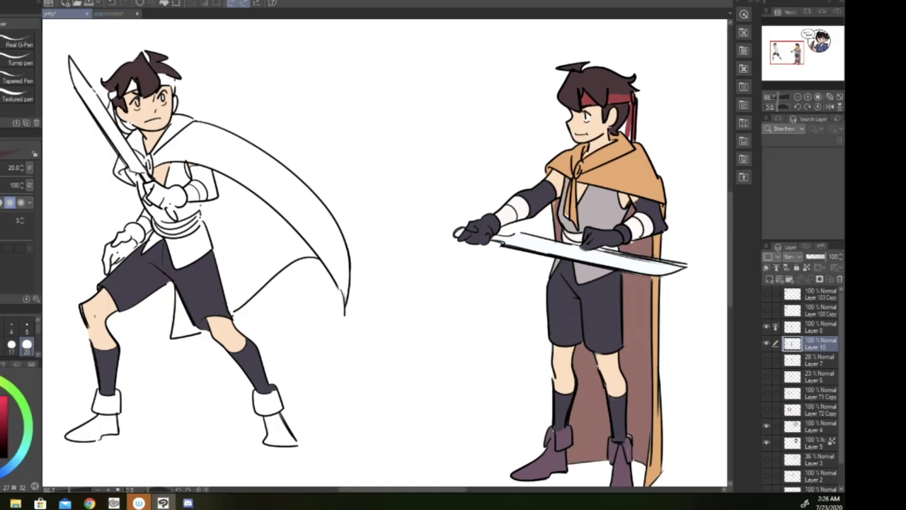
key("i")
key("p")
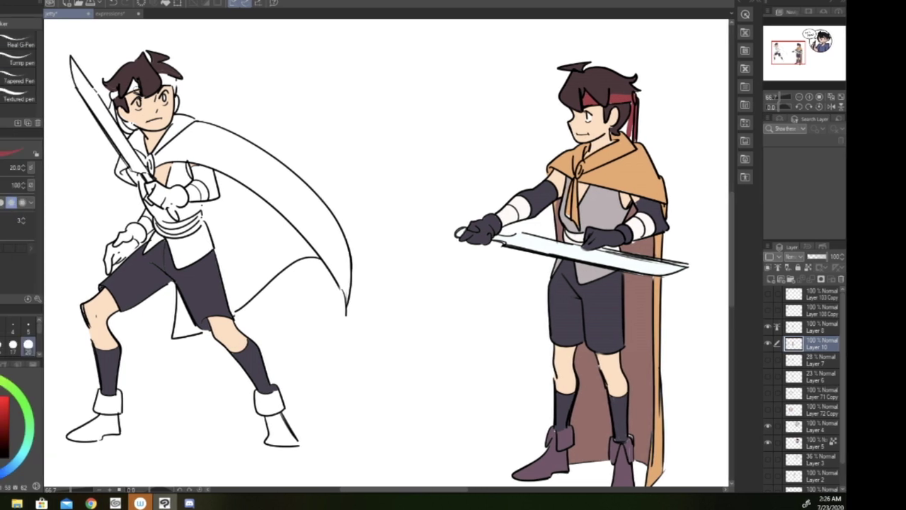
key("g")
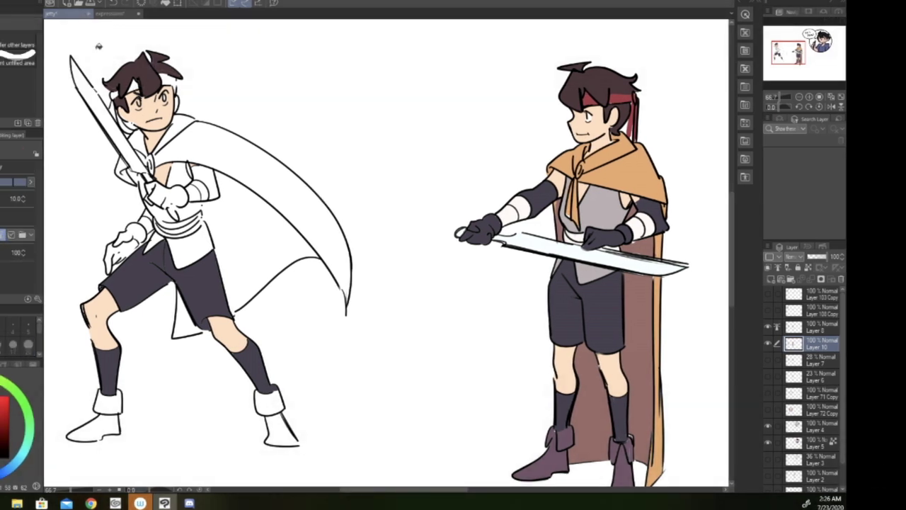
left_click(137, 85)
left_click(171, 79)
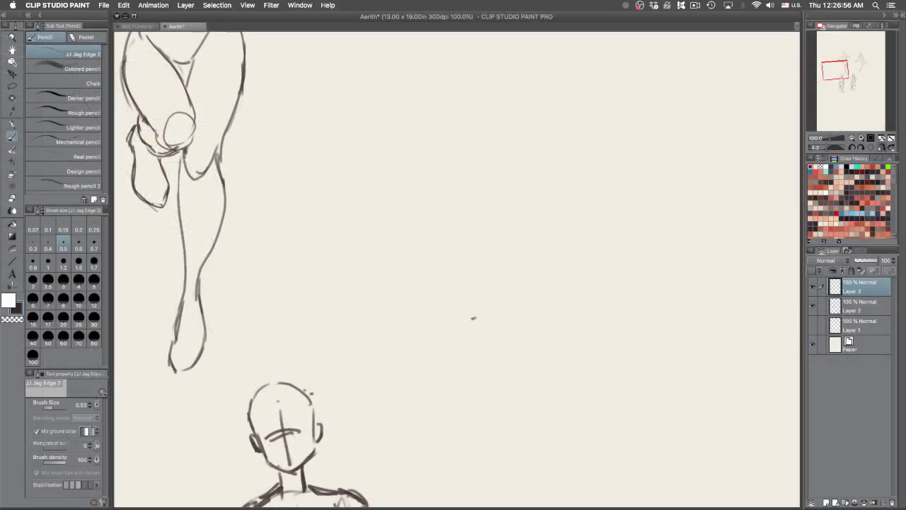
Step: Hide all palettes around the canvas and bring them back
key("Tab")
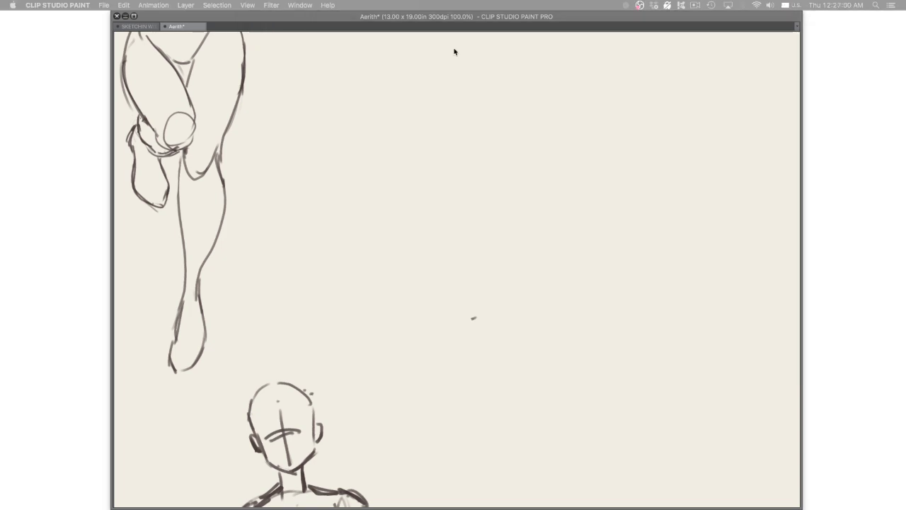
key("Tab")
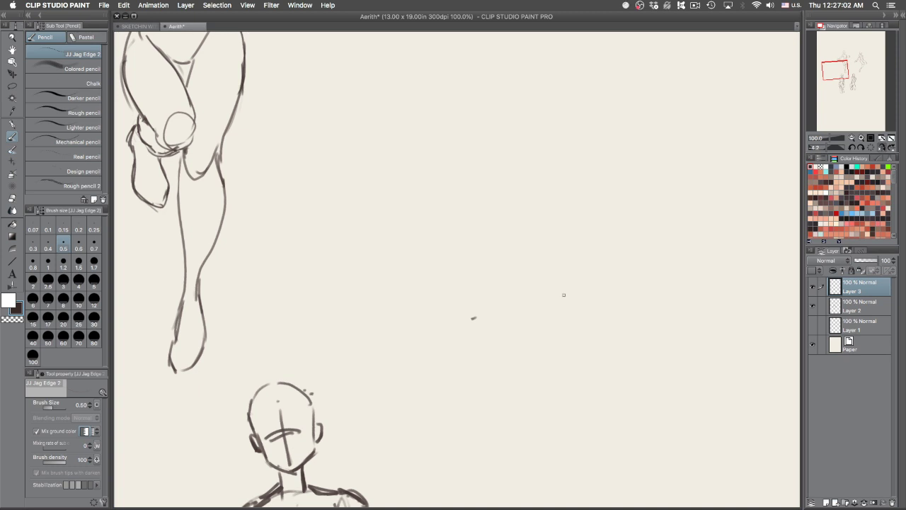
key("Tab")
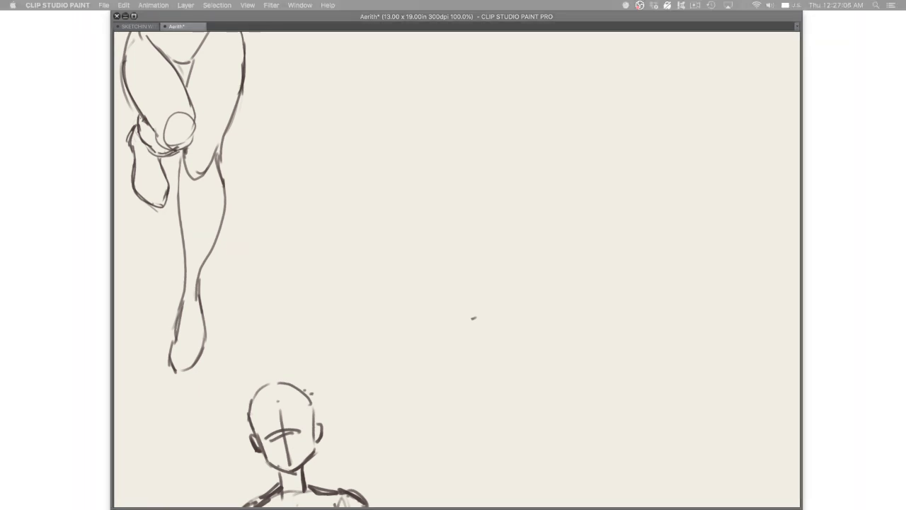
key("Tab")
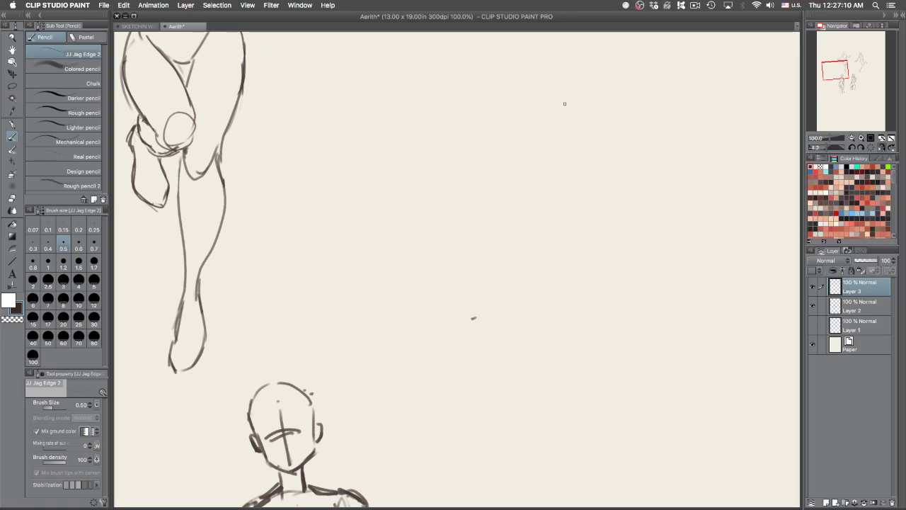
Step: Sketch a head outline tapering to the chin on Layer 3, in the empty area beside the existing pose sketches
mouse_move(543, 92)
left_mouse_down()
mouse_move(567, 82)
mouse_move(618, 119)
left_mouse_up()
mouse_move(576, 83)
left_mouse_down()
mouse_move(593, 95)
mouse_move(598, 127)
mouse_move(578, 164)
left_mouse_up()
mouse_move(542, 92)
left_mouse_down()
mouse_move(533, 152)
mouse_move(548, 175)
mouse_move(579, 163)
left_mouse_up()
Step: Select the new head outline, move it away from the existing figures into open space, and deselect it
left_click_drag(616, 289, 482, 301)
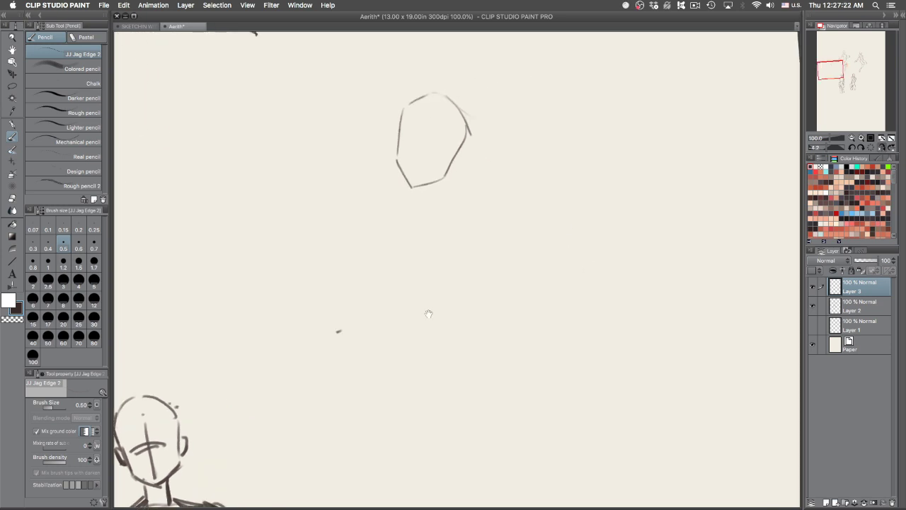
key("m")
mouse_move(386, 78)
left_mouse_down()
mouse_move(414, 228)
mouse_move(389, 76)
left_mouse_up()
key("k")
mouse_move(464, 158)
left_mouse_down()
mouse_move(599, 129)
mouse_move(630, 138)
left_mouse_up()
key("super+d")
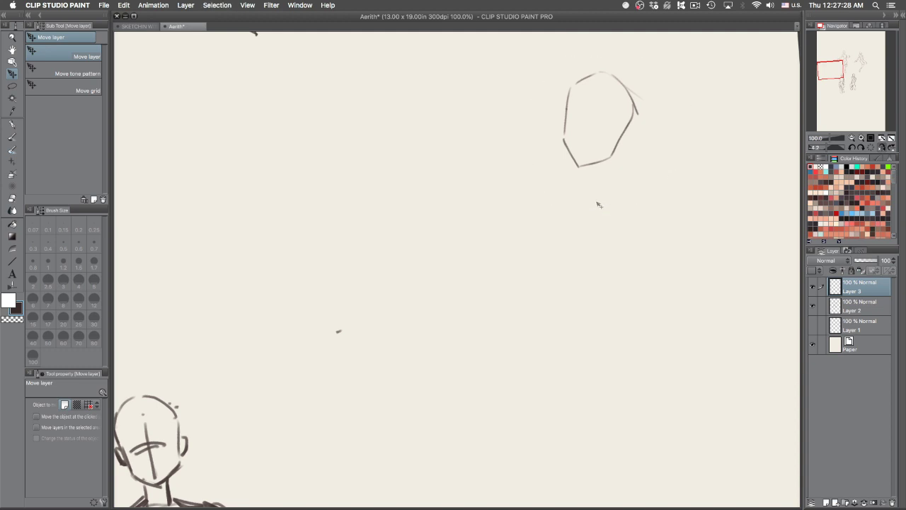
Step: Sketch the shoulder line and a rounded ribcage shape tapering downward beneath the head with the JJ Jag Edge 2 pencil
key("p")
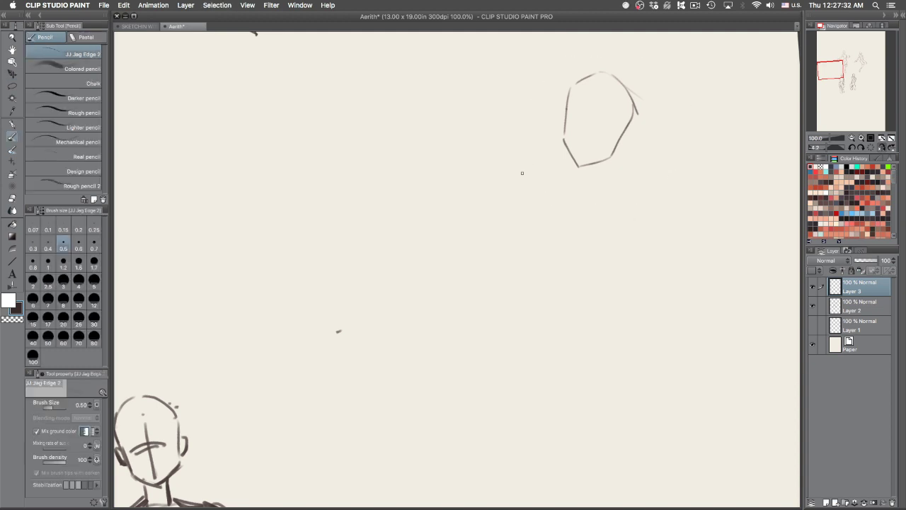
left_click_drag(537, 222, 492, 232)
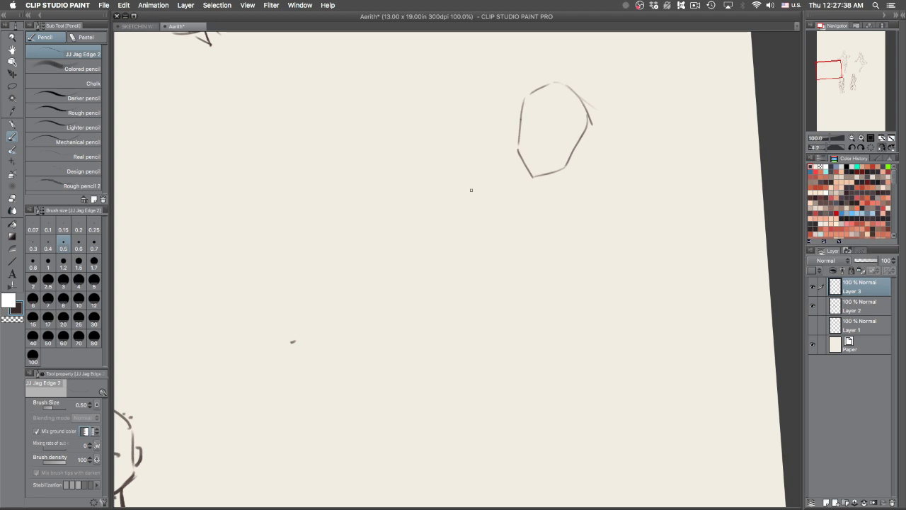
mouse_move(468, 205)
left_mouse_down()
mouse_move(468, 188)
mouse_move(585, 191)
mouse_move(595, 205)
mouse_move(573, 269)
left_mouse_up()
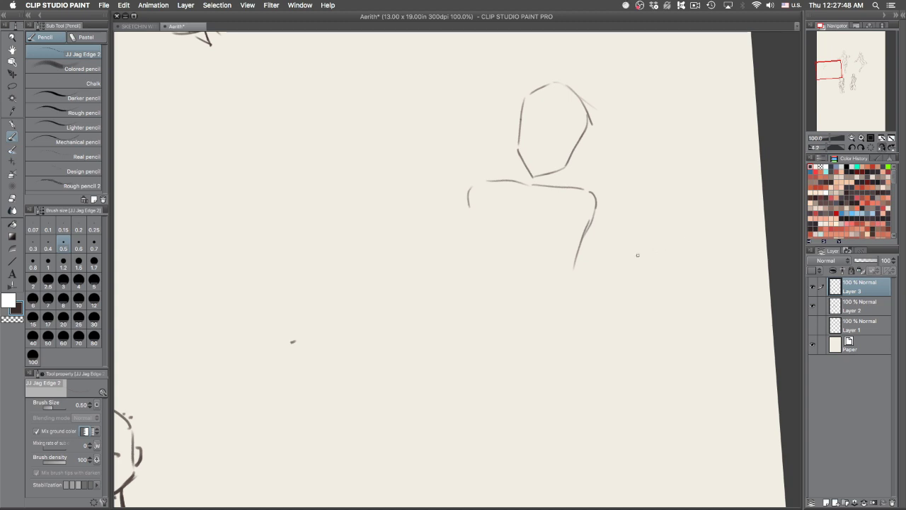
left_click_drag(582, 244, 518, 308)
left_click_drag(473, 211, 510, 310)
left_click_drag(475, 284, 478, 212)
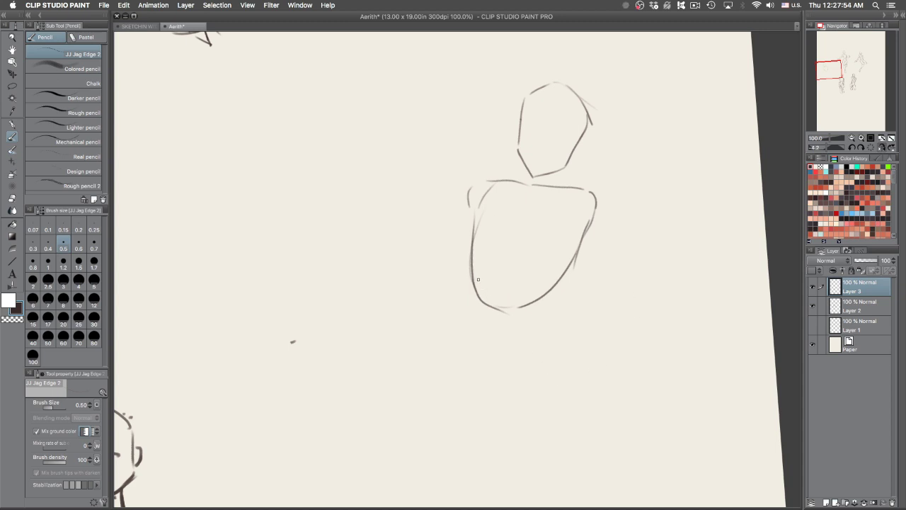
Step: Sketch a tilted oval for the pelvis a short gap below the ribcage
scroll(595, 354, "down", 5)
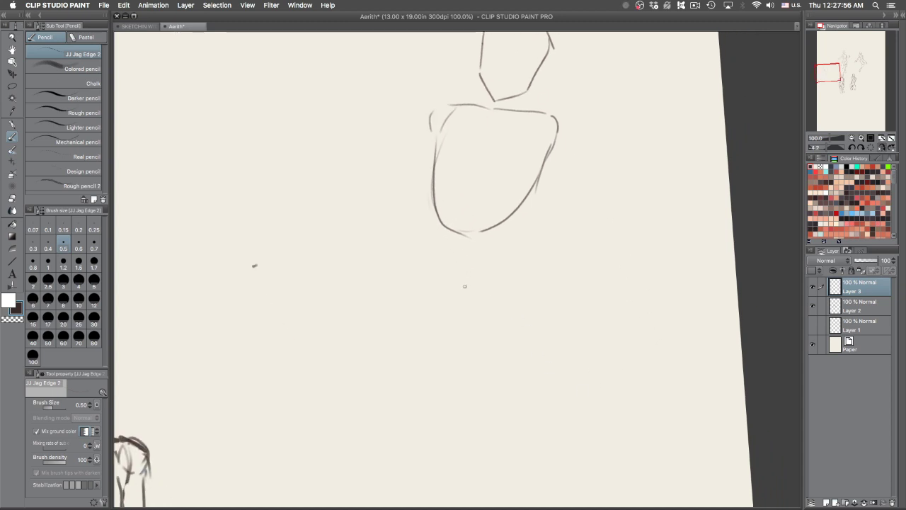
left_click_drag(490, 331, 463, 285)
left_click_drag(543, 258, 588, 272)
key("super+z")
mouse_move(471, 271)
left_mouse_down()
mouse_move(531, 265)
mouse_move(587, 306)
mouse_move(582, 290)
mouse_move(582, 342)
left_mouse_up()
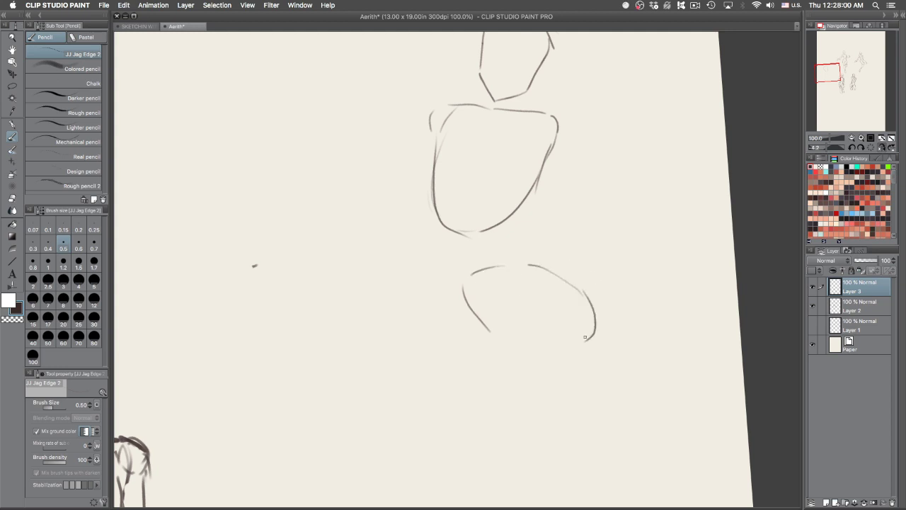
mouse_move(485, 338)
left_mouse_down()
mouse_move(572, 355)
mouse_move(586, 342)
left_mouse_up()
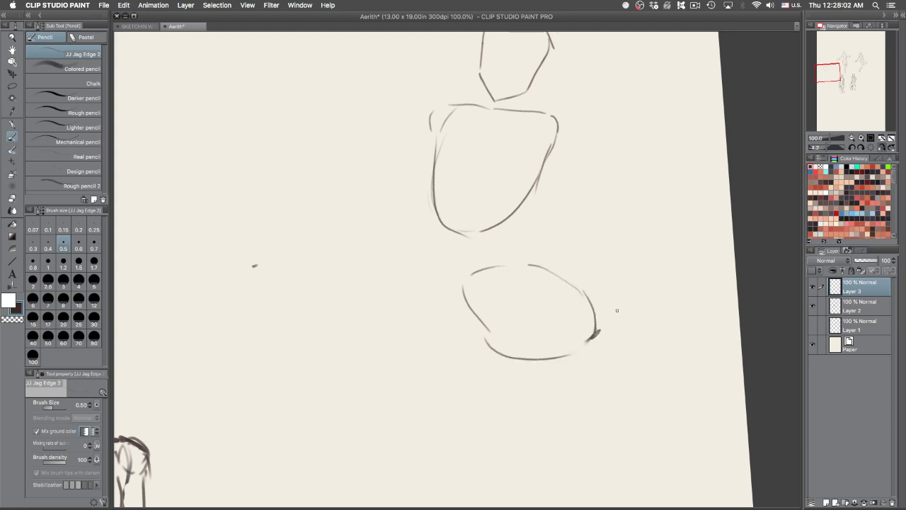
Step: Sketch the hip joint circle inside the pelvis, a first outer contour for one thigh, and the full tapered thigh below the joint
mouse_move(544, 271)
left_mouse_down()
mouse_move(528, 275)
mouse_move(518, 322)
mouse_move(556, 342)
left_mouse_up()
key("super+z")
left_click_drag(573, 287, 539, 315)
mouse_move(466, 301)
left_mouse_down()
mouse_move(503, 221)
mouse_move(530, 288)
mouse_move(473, 416)
left_mouse_up()
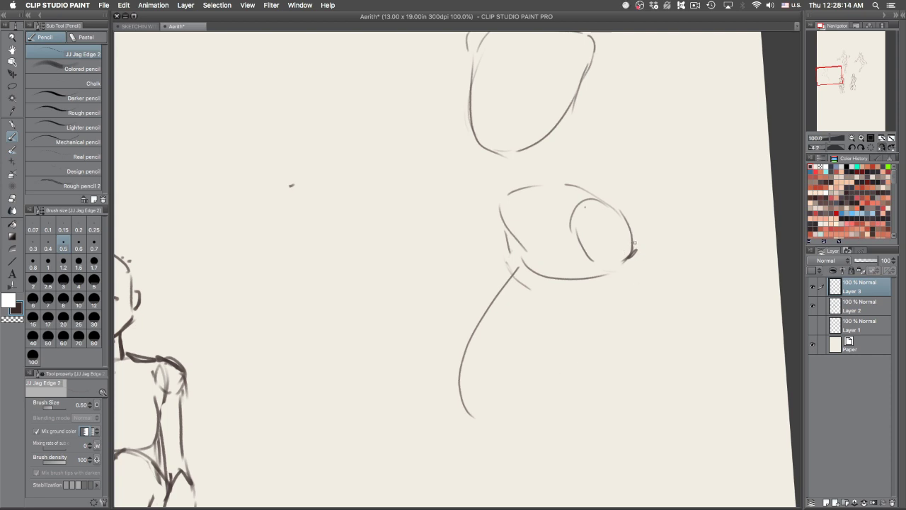
mouse_move(632, 230)
left_mouse_down()
mouse_move(649, 302)
mouse_move(630, 418)
mouse_move(603, 424)
mouse_move(597, 409)
left_mouse_up()
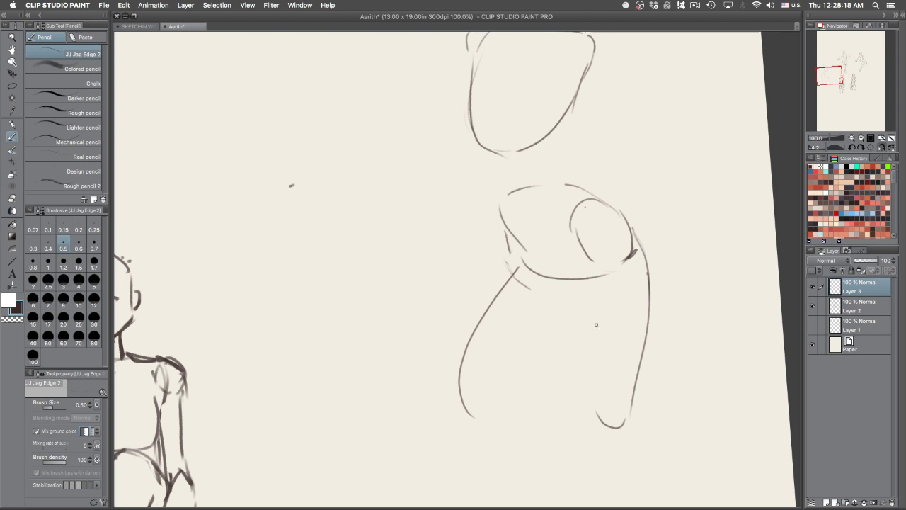
mouse_move(576, 235)
left_mouse_down()
mouse_move(572, 286)
mouse_move(599, 425)
left_mouse_up()
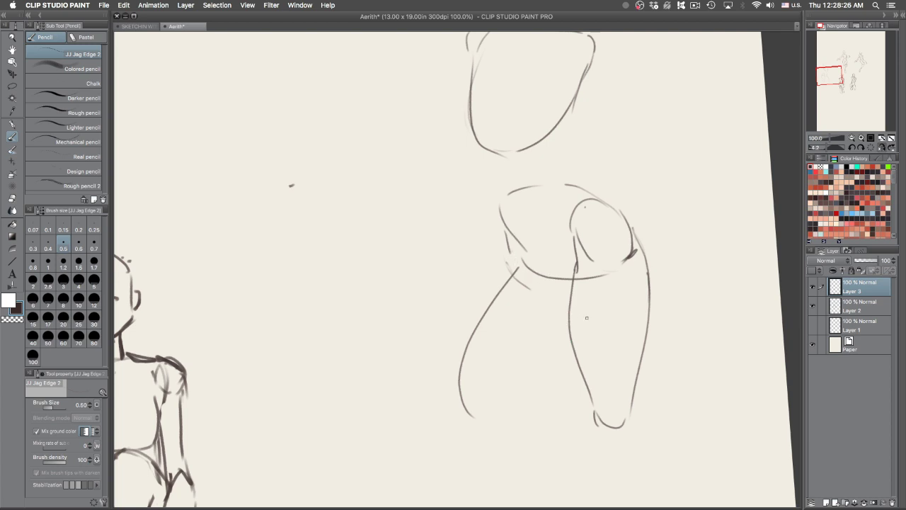
Step: Draw the other thigh with a slimmer outer contour and an inner contour curving down to the knee, undoing and redrawing unsuitable strokes
mouse_move(570, 306)
left_mouse_down()
mouse_move(561, 335)
mouse_move(481, 400)
left_mouse_up()
key("super+z")
key("super+z")
mouse_move(508, 258)
left_mouse_down()
mouse_move(501, 301)
mouse_move(499, 408)
left_mouse_up()
key("super+z")
left_click_drag(512, 268, 483, 388)
mouse_move(499, 418)
left_mouse_down()
mouse_move(515, 413)
mouse_move(577, 339)
mouse_move(559, 336)
mouse_move(523, 418)
left_mouse_up()
key("super+z")
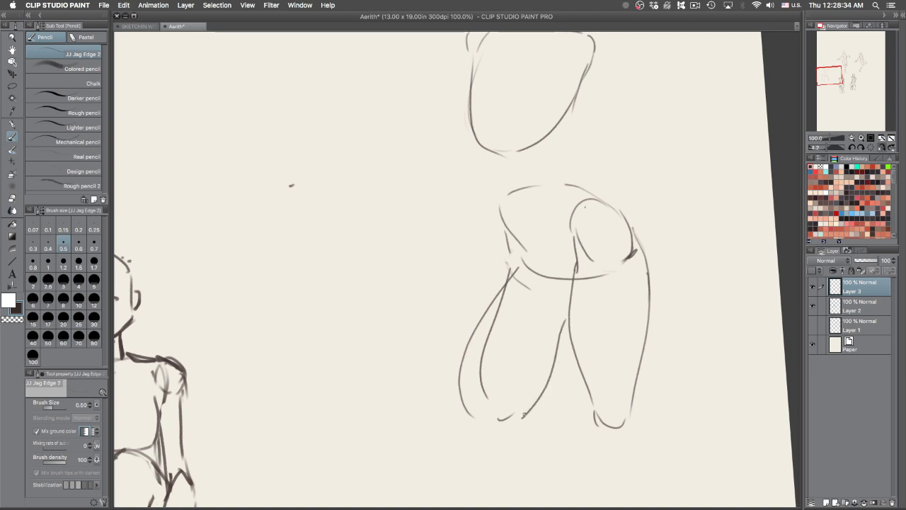
key("super+z")
left_click_drag(567, 315, 501, 423)
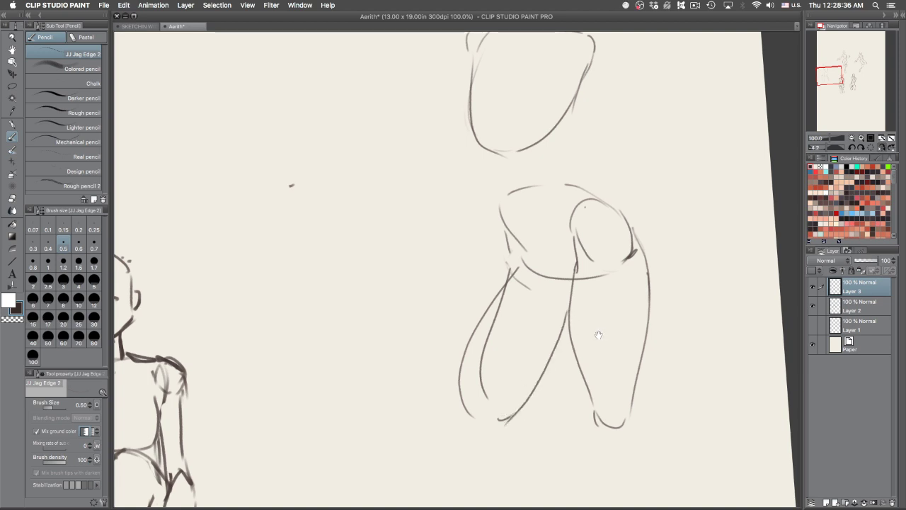
Step: Erase the surplus outer contour of the second thigh with a smaller hard eraser and redraw its outer edge in pencil
left_click_drag(615, 307, 573, 392)
key("e")
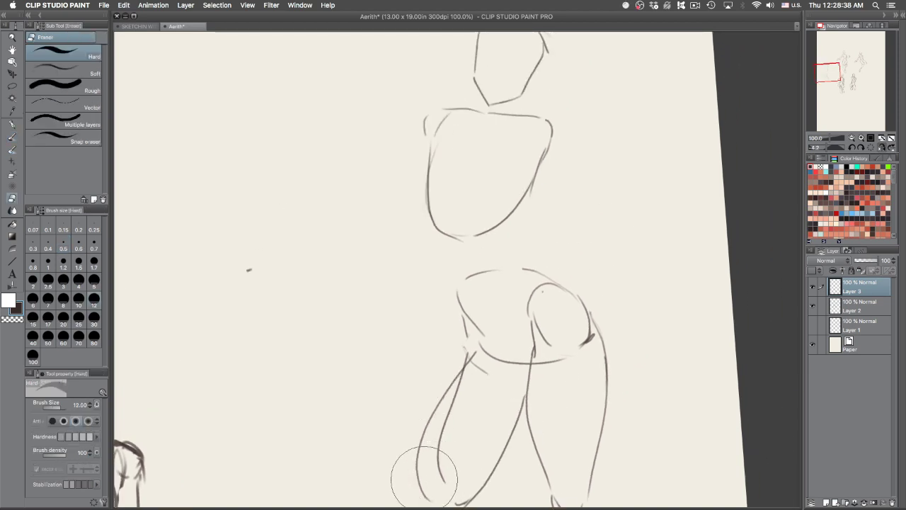
key("bracketleft")
key("bracketleft")
key("bracketleft")
key("bracketleft")
mouse_move(424, 490)
left_mouse_down()
mouse_move(436, 378)
mouse_move(422, 408)
mouse_move(444, 357)
mouse_move(486, 356)
mouse_move(453, 427)
left_mouse_up()
key("p")
mouse_move(468, 350)
left_mouse_down()
mouse_move(438, 455)
mouse_move(442, 488)
left_mouse_up()
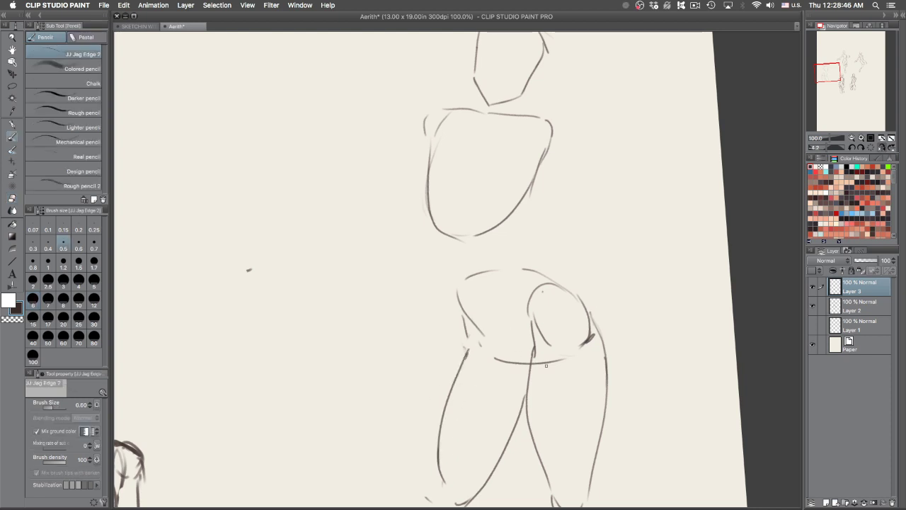
Step: Sketch the waist contours joining the ribcage to the pelvis, with a short crotch curve and rib-arch strokes, redrawing unsuitable lines
left_click_drag(495, 342, 526, 357)
left_click_drag(511, 211, 497, 229)
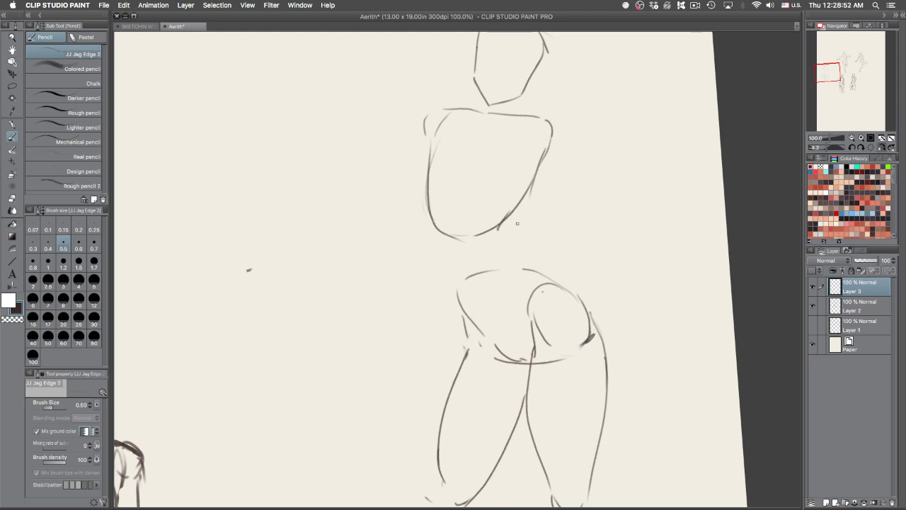
left_click_drag(435, 227, 450, 268)
key("super+z")
left_click_drag(438, 234, 457, 295)
mouse_move(510, 228)
left_mouse_down()
mouse_move(522, 200)
mouse_move(575, 306)
mouse_move(519, 249)
mouse_move(550, 273)
left_mouse_up()
key("ctrl+z")
mouse_move(443, 206)
left_mouse_down()
mouse_move(433, 223)
mouse_move(479, 231)
left_mouse_up()
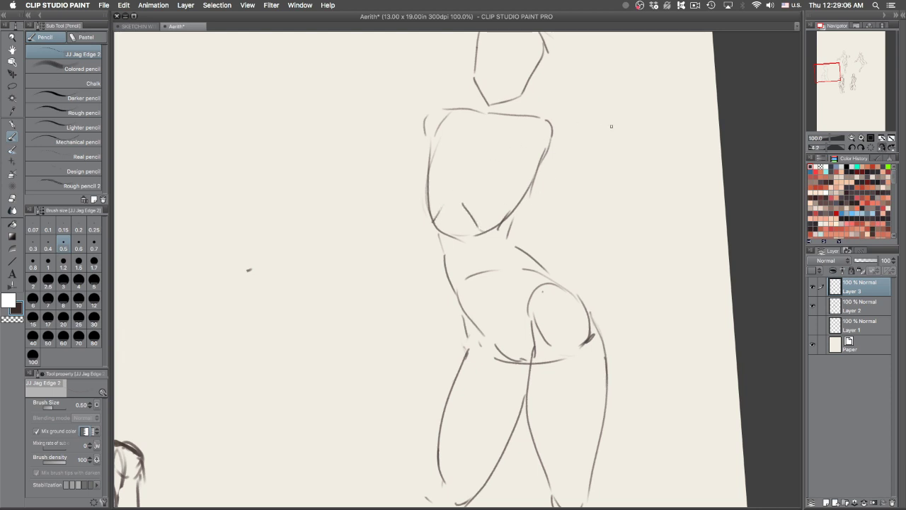
Step: Sketch rounded shoulder caps at both upper corners of the ribcage, with the start of the upper arm below the far shoulder
mouse_move(515, 132)
left_mouse_down()
mouse_move(546, 121)
mouse_move(552, 130)
left_mouse_up()
mouse_move(448, 104)
left_mouse_down()
mouse_move(425, 119)
mouse_move(419, 151)
left_mouse_up()
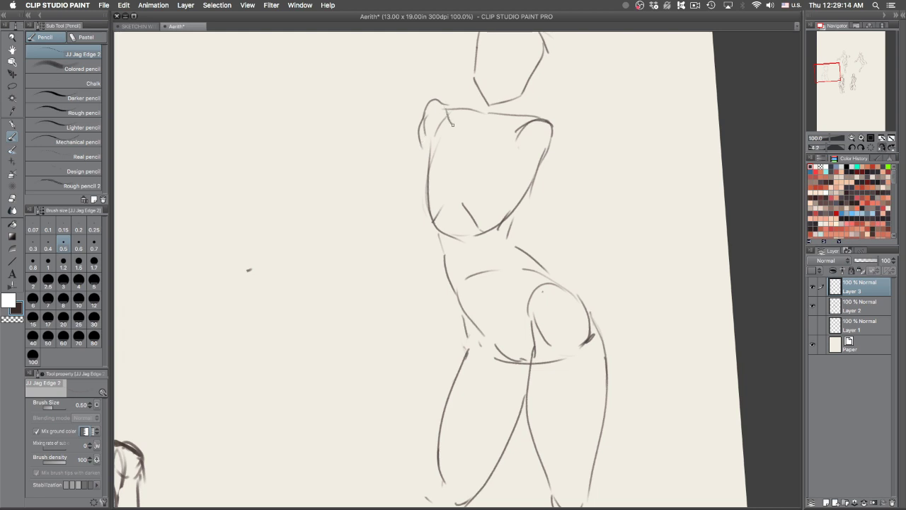
mouse_move(449, 117)
left_mouse_down()
mouse_move(455, 125)
mouse_move(426, 150)
mouse_move(452, 176)
left_mouse_up()
left_click_drag(468, 144, 466, 163)
left_click_drag(468, 203, 511, 256)
key("super+z")
left_click_drag(472, 165, 525, 231)
key("super+z")
left_click_drag(473, 172, 528, 233)
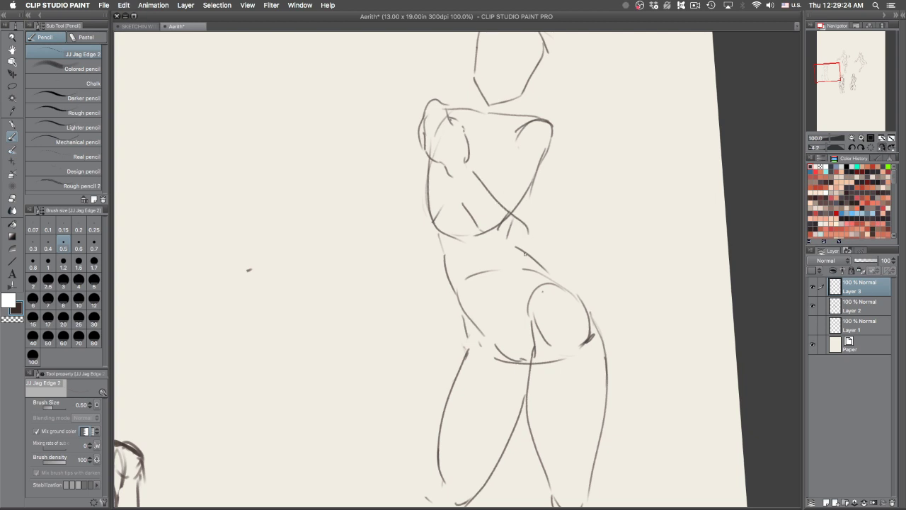
left_click_drag(468, 198, 511, 267)
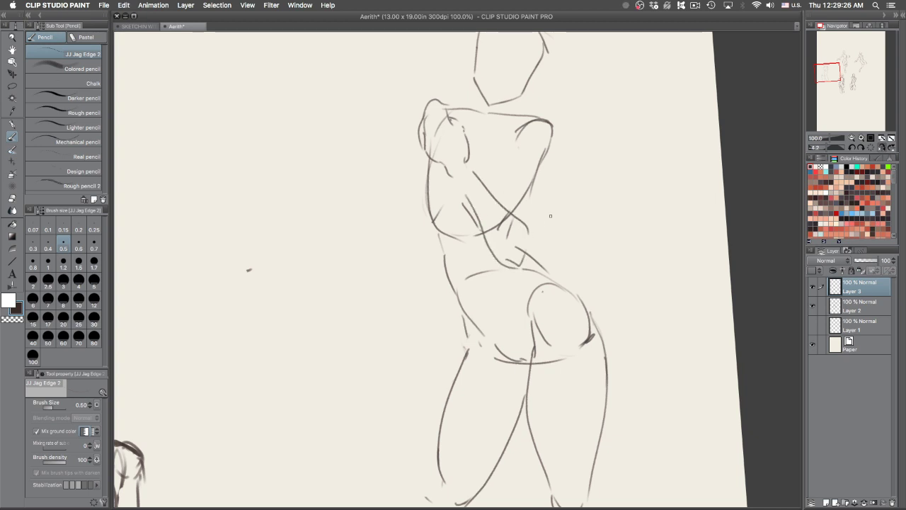
left_click_drag(554, 142, 527, 252)
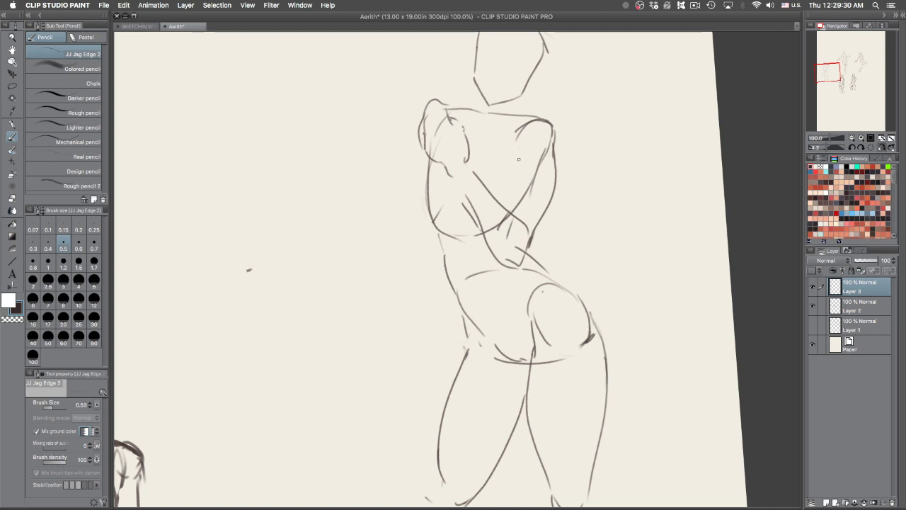
left_click_drag(522, 156, 507, 217)
left_click_drag(558, 259, 559, 304)
scroll(558, 304, "up", 3)
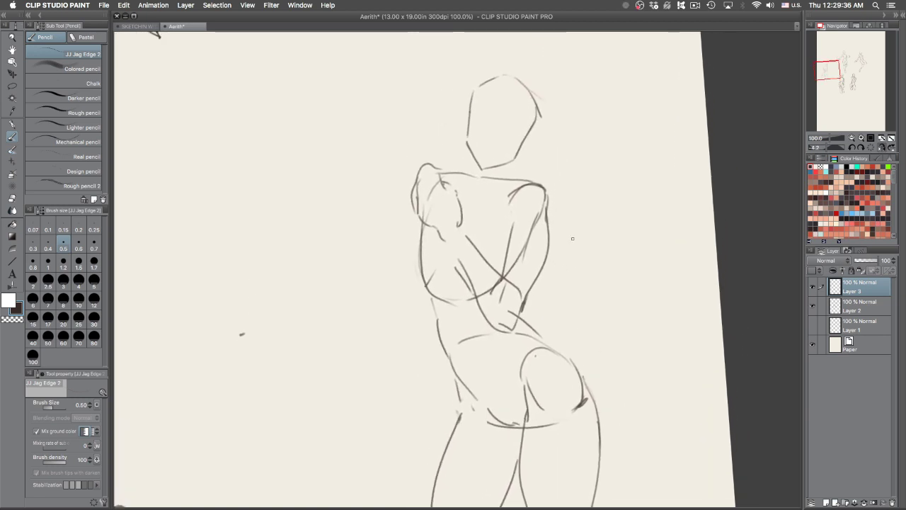
key("e")
left_click_drag(555, 223, 538, 289)
left_click_drag(554, 243, 532, 305)
key("p")
left_click_drag(544, 200, 516, 284)
key("super+z")
left_click_drag(545, 207, 519, 287)
key("super+z")
left_click_drag(544, 214, 518, 320)
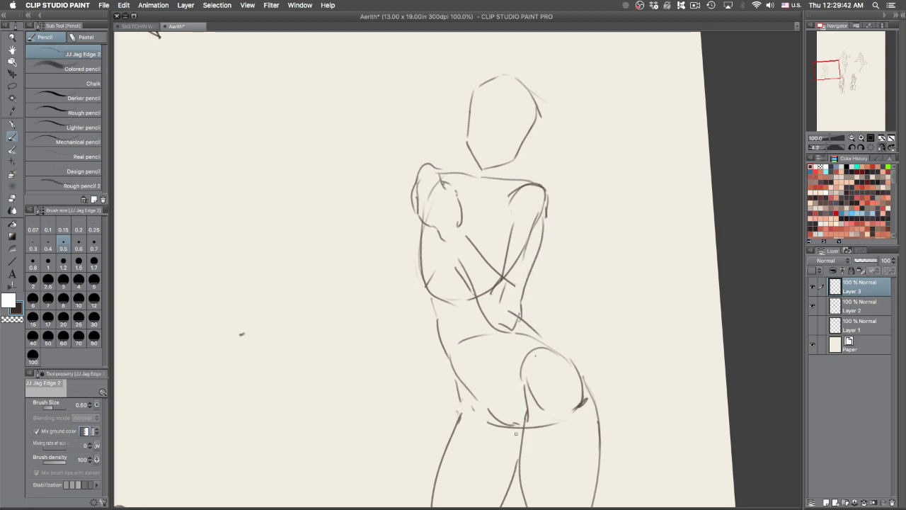
key("super+z")
key("super+z")
key("super+z")
key("super+z")
key("super+z")
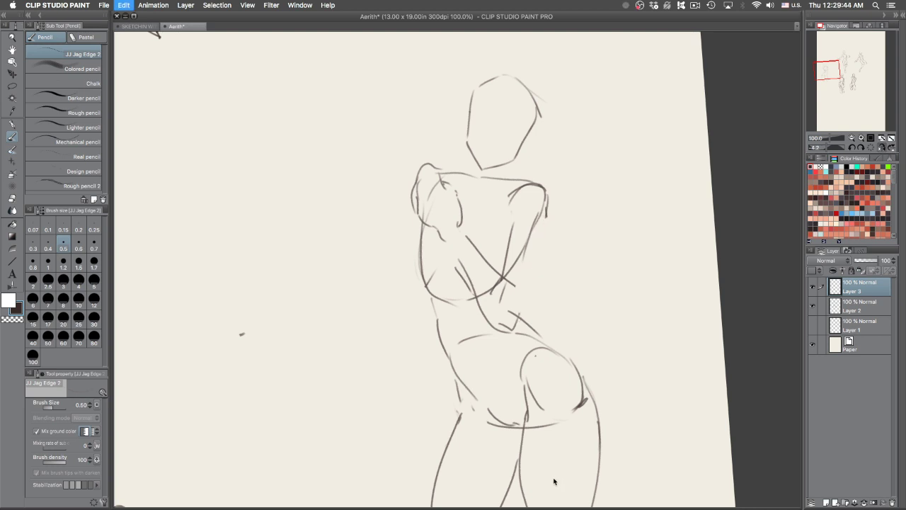
key("super+z")
key("super+z")
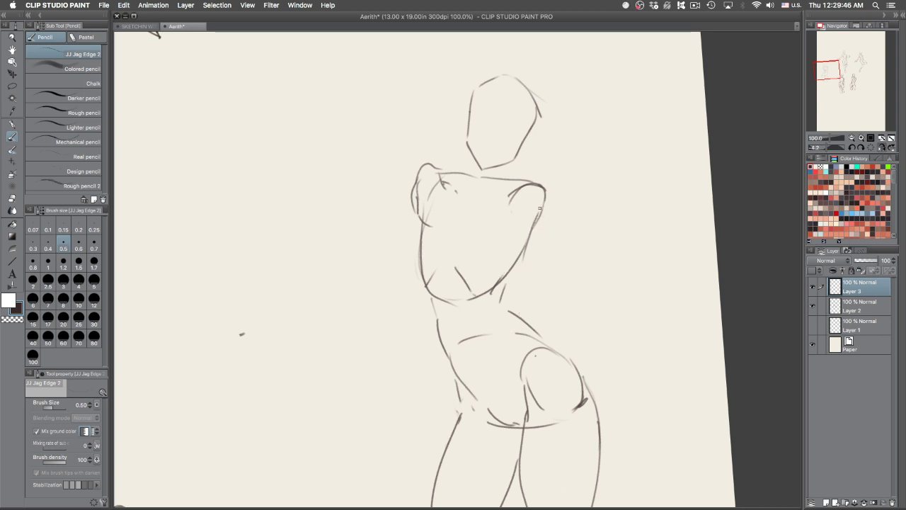
Step: Sketch the near arm bent at waist height with its forearm rising across the torso, erasing the surplus inner line
mouse_move(531, 230)
left_mouse_down()
mouse_move(500, 299)
mouse_move(518, 323)
left_mouse_up()
left_click_drag(527, 204, 477, 311)
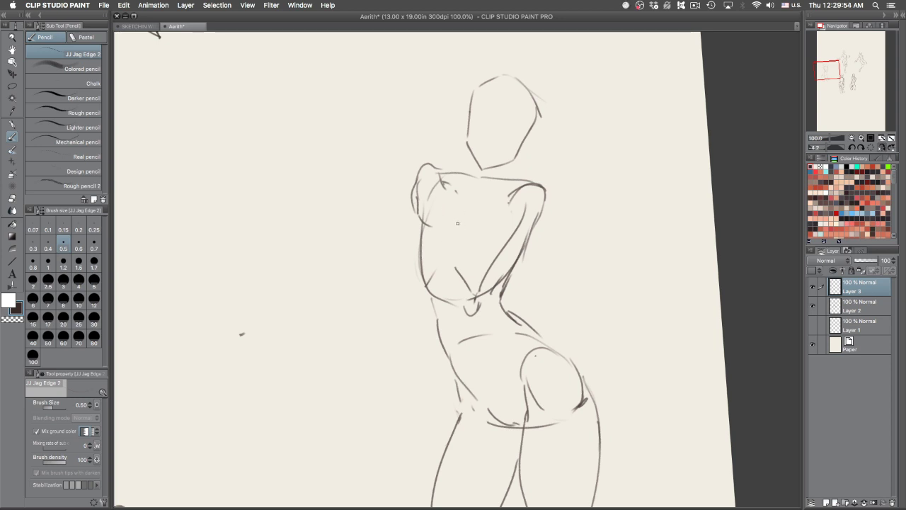
left_click_drag(447, 204, 479, 265)
mouse_move(437, 226)
left_mouse_down()
mouse_move(456, 281)
mouse_move(484, 317)
left_mouse_up()
left_click_drag(501, 212, 482, 260)
left_click_drag(534, 225, 486, 314)
key("e")
mouse_move(523, 209)
left_mouse_down()
mouse_move(508, 247)
mouse_move(471, 285)
mouse_move(479, 299)
mouse_move(502, 268)
mouse_move(474, 290)
mouse_move(488, 305)
left_mouse_up()
key("p")
key("bracketleft")
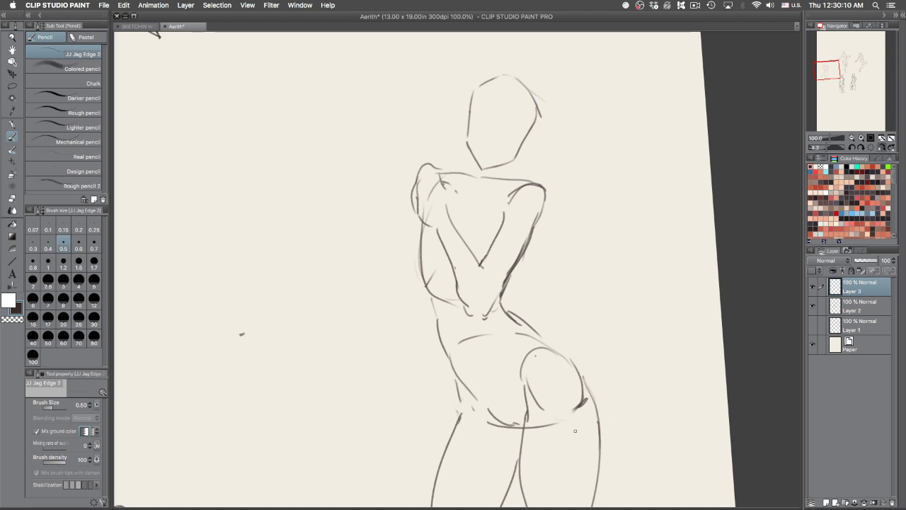
Step: Draw the far upper arm's outer contour down from the shoulder, ending in an angular elbow beside the waist
left_click_drag(414, 187, 398, 231)
key("ctrl+z")
left_click_drag(412, 200, 393, 260)
mouse_move(380, 294)
left_mouse_down()
mouse_move(398, 265)
mouse_move(402, 311)
left_mouse_up()
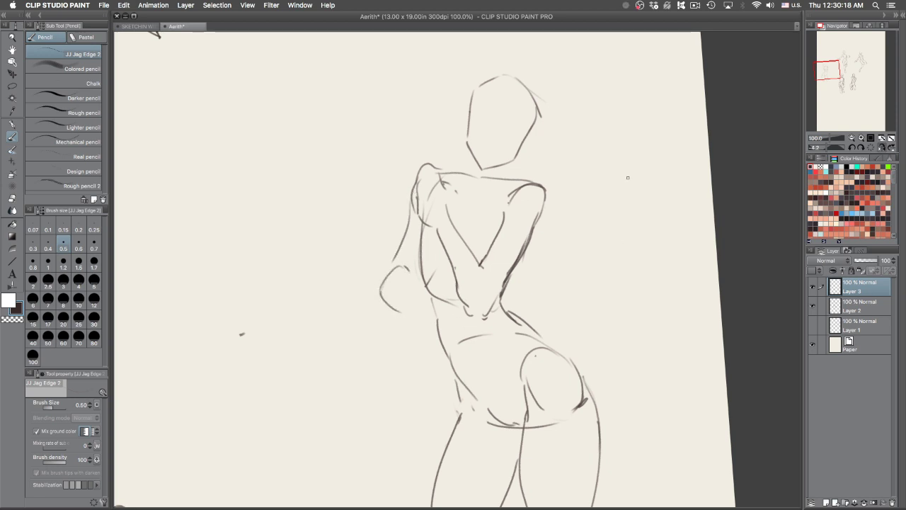
left_click_drag(536, 222, 484, 331)
key("ctrl+z")
left_click_drag(658, 150, 590, 271)
mouse_move(614, 151)
left_mouse_down()
mouse_move(568, 231)
mouse_move(561, 266)
left_mouse_up()
key("ctrl+z")
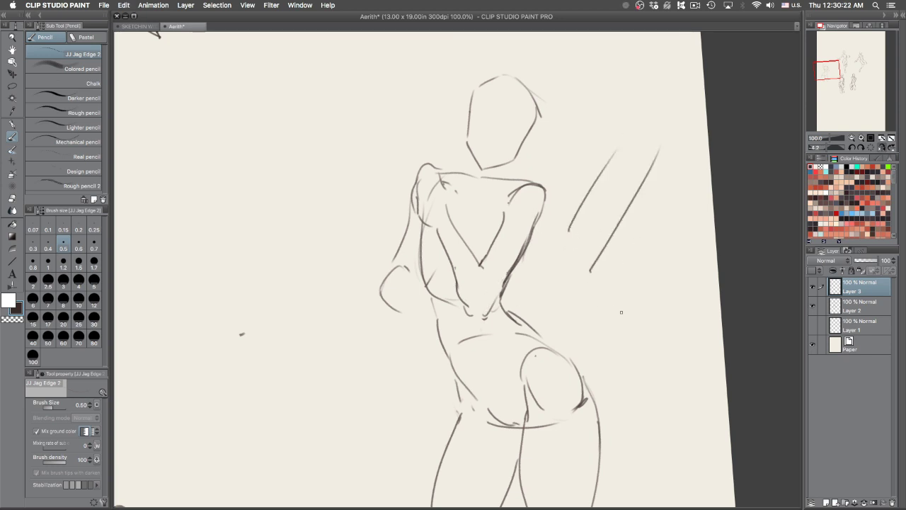
key("ctrl+z")
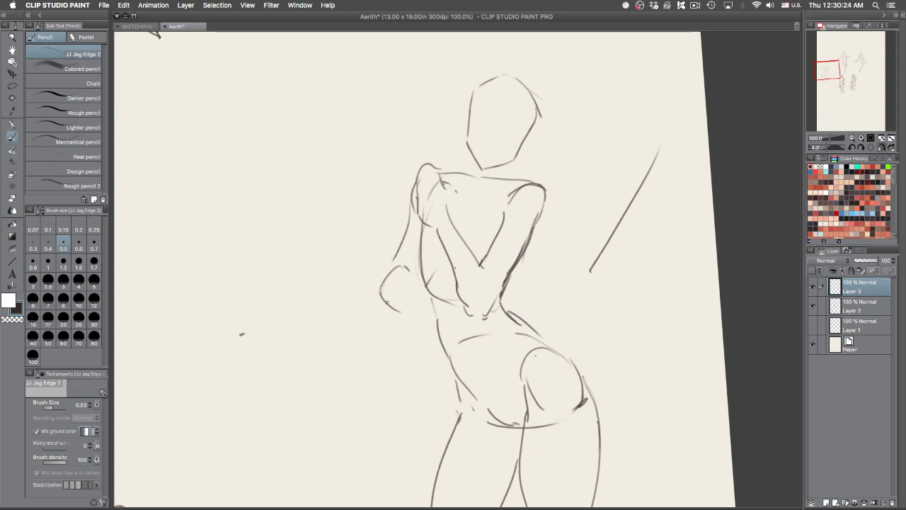
left_click_drag(388, 303, 446, 331)
left_click_drag(410, 275, 481, 320)
left_click_drag(403, 311, 479, 333)
key("super+z")
key("super+z")
left_click_drag(396, 310, 468, 332)
key("super+z")
left_click_drag(417, 279, 464, 315)
key("ctrl+z")
key("ctrl+z")
key("ctrl+z")
key("ctrl+z")
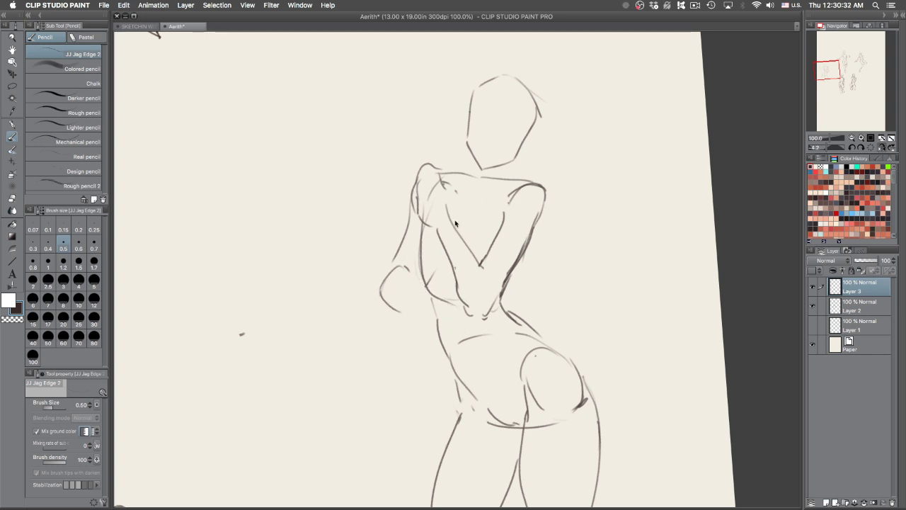
Step: Draw the far forearm's upper and lower contours from the elbow across the belly to the wrist, rotating the canvas as needed
mouse_move(410, 258)
left_mouse_down()
mouse_move(388, 269)
mouse_move(426, 233)
mouse_move(388, 251)
mouse_move(418, 312)
left_mouse_up()
left_click_drag(399, 272, 444, 329)
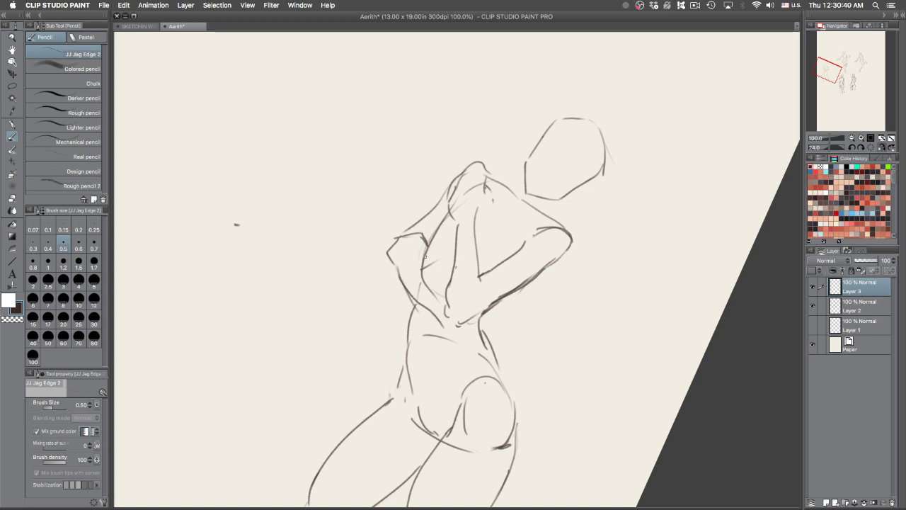
left_click_drag(433, 271, 449, 310)
left_click_drag(427, 248, 452, 315)
mouse_move(613, 341)
left_mouse_down()
mouse_move(624, 224)
mouse_move(629, 272)
left_mouse_up()
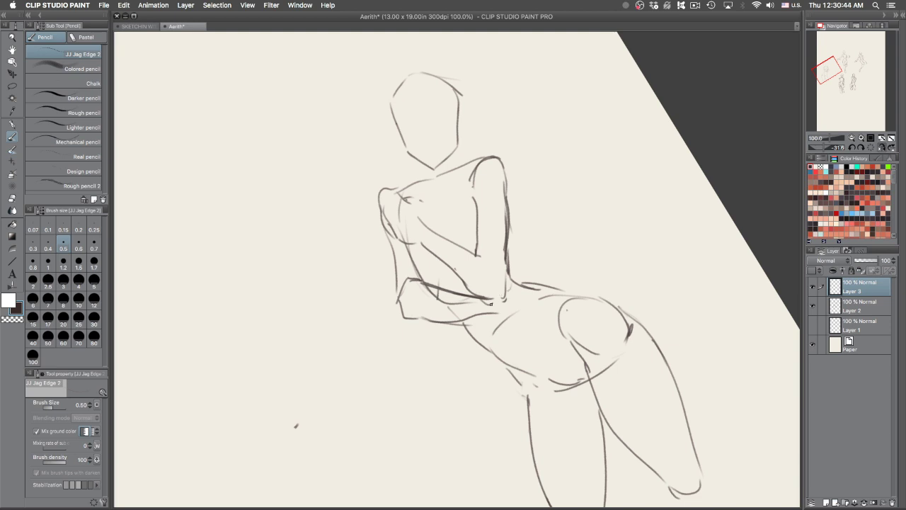
Step: Sketch the far arm's hand over the near hip with a blocky palm, straight fingers and a thumb, redrawing unsuitable strokes
mouse_move(487, 302)
left_mouse_down()
mouse_move(497, 320)
mouse_move(520, 324)
mouse_move(526, 290)
mouse_move(530, 325)
left_mouse_up()
mouse_move(499, 297)
left_mouse_down()
mouse_move(523, 278)
mouse_move(557, 285)
left_mouse_up()
mouse_move(525, 323)
left_mouse_down()
mouse_move(552, 307)
mouse_move(528, 299)
mouse_move(559, 295)
mouse_move(554, 307)
mouse_move(530, 311)
mouse_move(559, 316)
left_mouse_up()
key("super+z")
key("super+z")
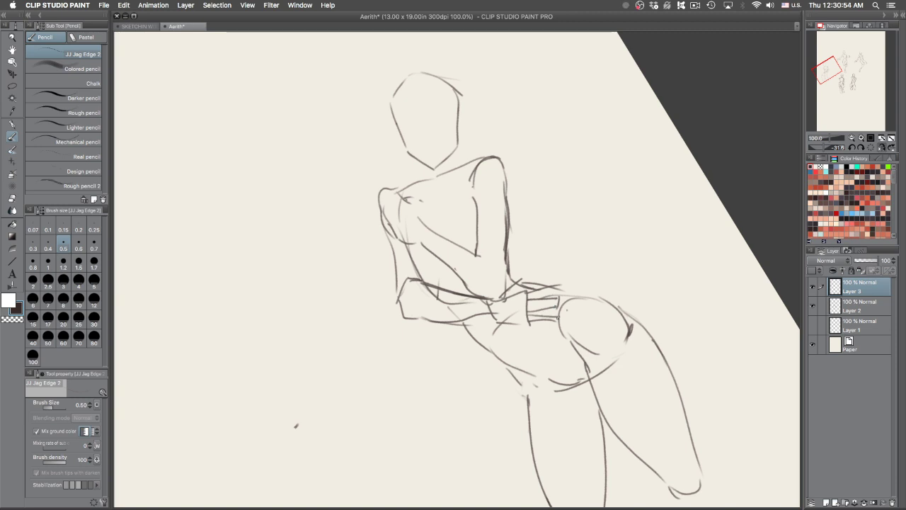
key("super+z")
key("super+z")
left_click_drag(664, 238, 572, 443)
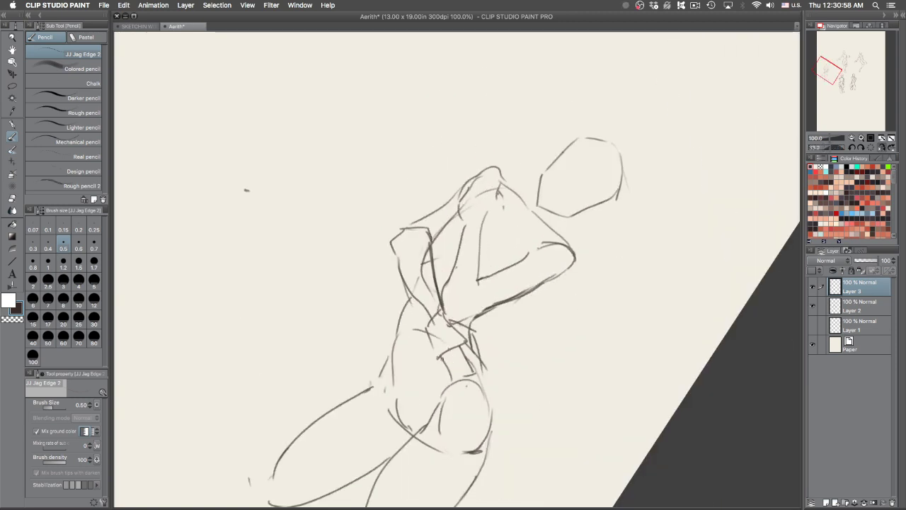
mouse_move(438, 354)
left_mouse_down()
mouse_move(437, 380)
mouse_move(444, 351)
mouse_move(439, 364)
mouse_move(457, 376)
mouse_move(449, 347)
mouse_move(466, 373)
left_mouse_up()
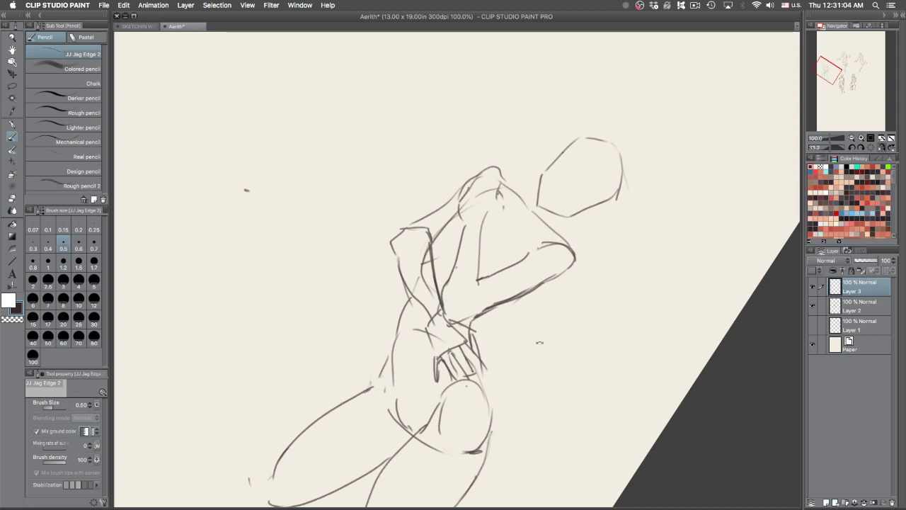
Step: Sketch an arched chest line across the ribcage above the crossed forearms, undoing unsuitable trial strokes
left_click_drag(564, 247, 500, 173)
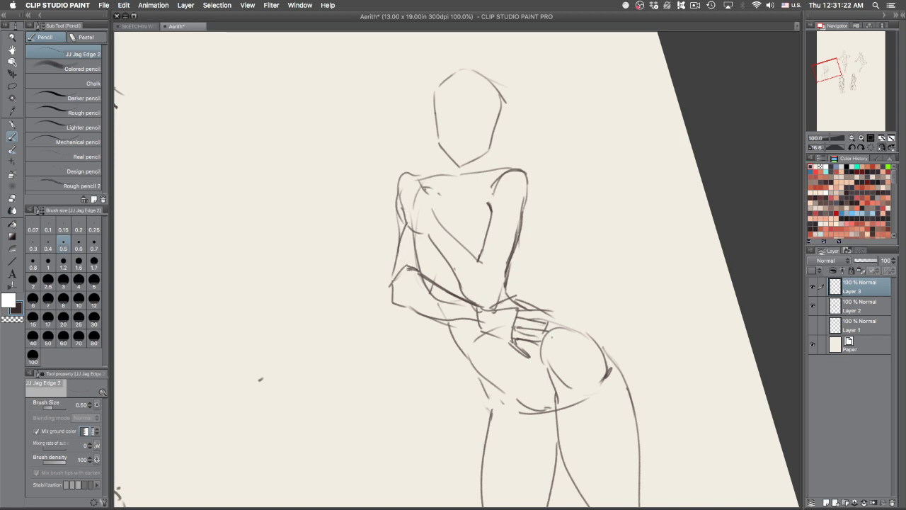
key("ctrl+plus")
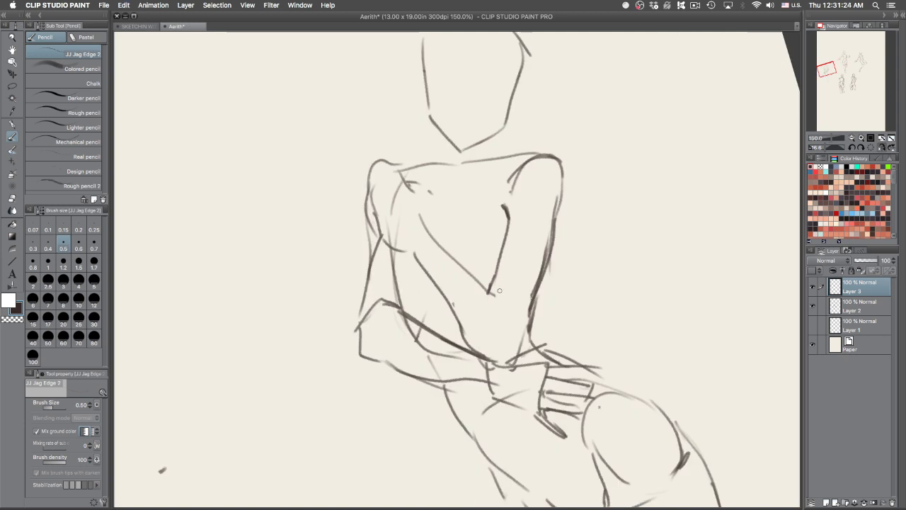
mouse_move(451, 228)
left_mouse_down()
mouse_move(471, 206)
mouse_move(455, 215)
mouse_move(471, 268)
left_mouse_up()
key("super+z")
key("ctrl+z")
key("super+z")
mouse_move(361, 290)
left_mouse_down()
mouse_move(363, 266)
mouse_move(392, 243)
mouse_move(394, 287)
mouse_move(372, 303)
mouse_move(383, 251)
left_mouse_up()
key("super+z")
key("super+z")
key("super+z")
left_click_drag(379, 281, 489, 242)
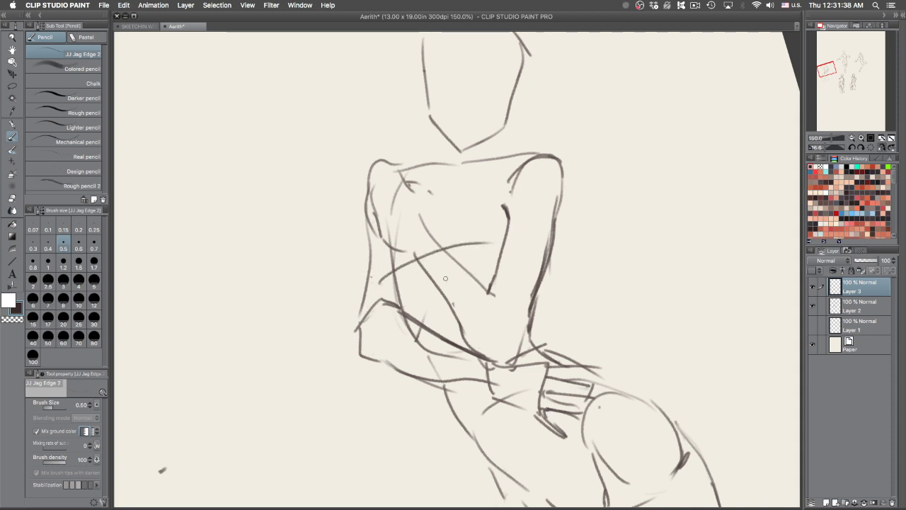
Step: Draw the rounded outer contour of the far breast bulging beside the upper arm down to the forearm, redrawing it until it fits
left_click_drag(607, 282, 563, 286)
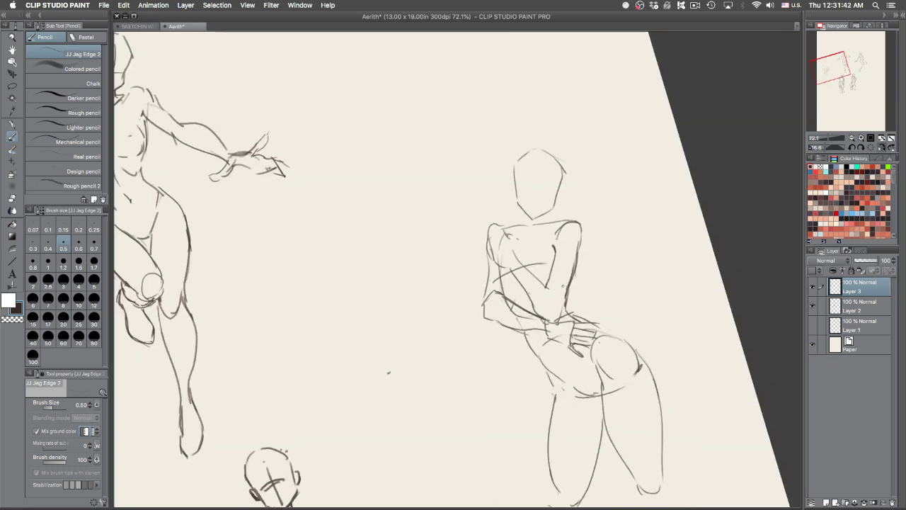
left_click_drag(633, 222, 606, 331)
left_click_drag(579, 293, 627, 287)
left_click_drag(629, 206, 593, 146)
left_click_drag(522, 317, 532, 286)
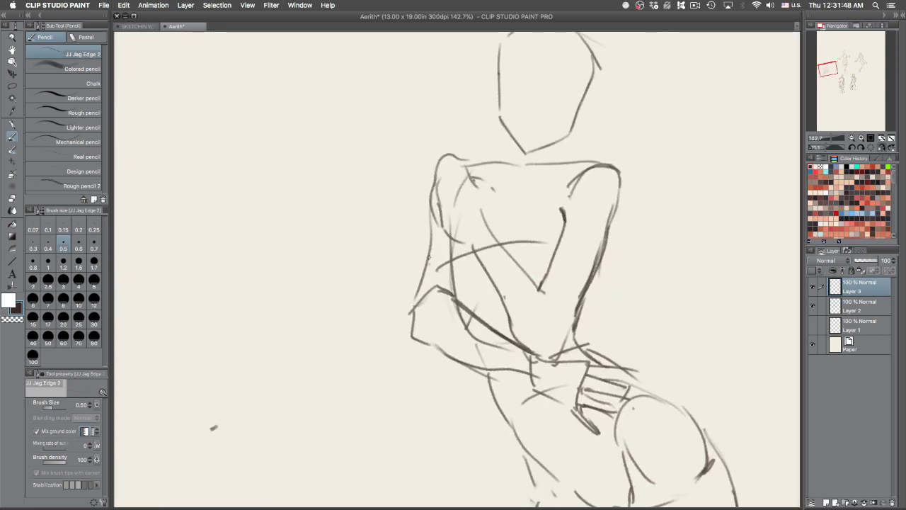
mouse_move(445, 229)
left_mouse_down()
mouse_move(483, 279)
mouse_move(448, 295)
left_mouse_up()
left_click_drag(437, 251, 425, 292)
key("super+z")
key("super+z")
mouse_move(431, 234)
left_mouse_down()
mouse_move(436, 285)
mouse_move(462, 221)
mouse_move(426, 264)
mouse_move(454, 219)
mouse_move(445, 223)
mouse_move(426, 287)
left_mouse_up()
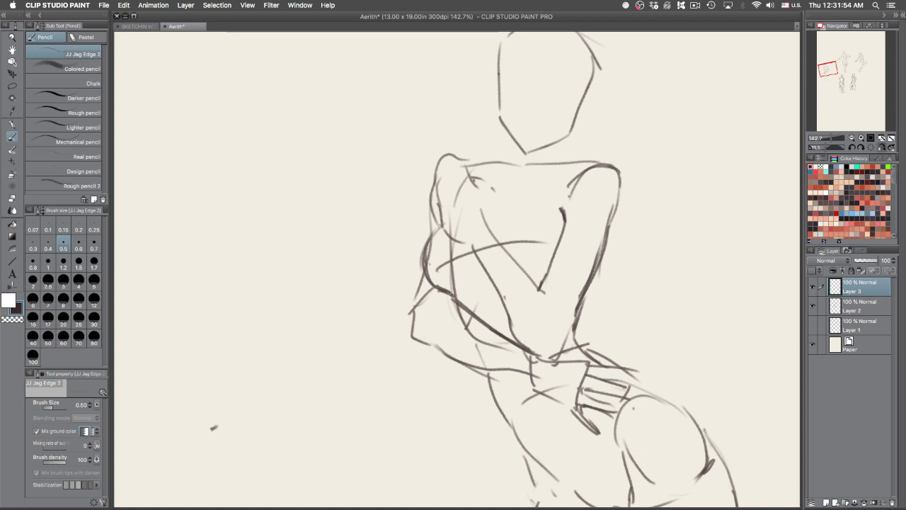
Step: Draw a curve for the near breast above the raised forearm, replacing the first stroke with a higher arc
mouse_move(494, 237)
left_mouse_down()
mouse_move(509, 211)
mouse_move(536, 203)
left_mouse_up()
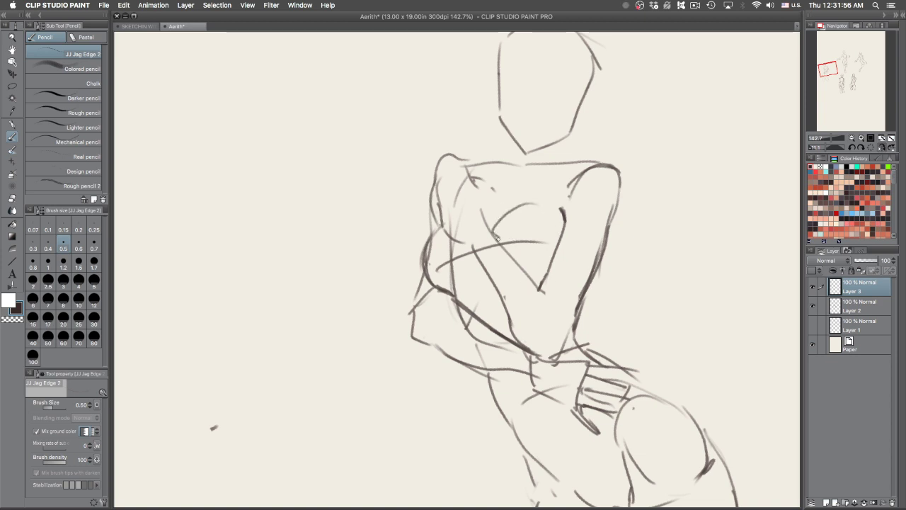
key("super+z")
mouse_move(497, 242)
left_mouse_down()
mouse_move(511, 203)
mouse_move(535, 190)
left_mouse_up()
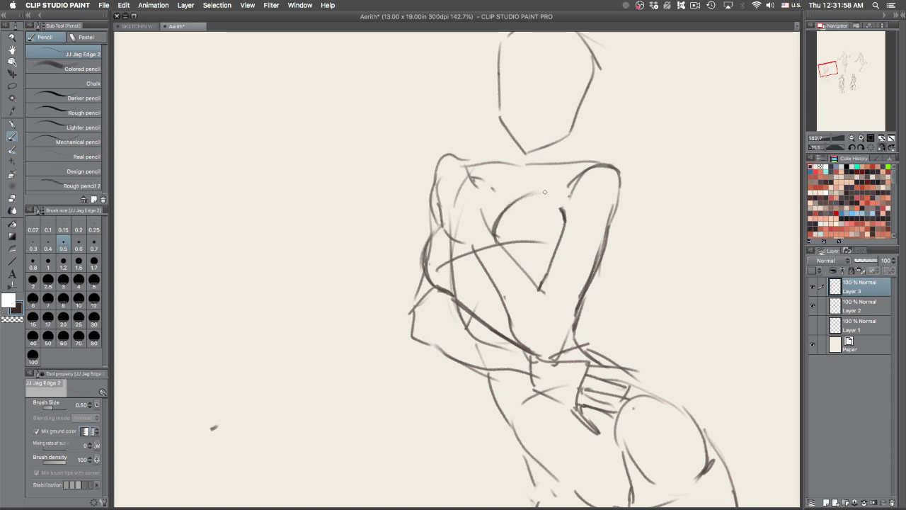
Step: Reinforce the shoulder slopes and draw the far side of the neck from the jaw to the collar, redrawing unsuitable strokes
left_click_drag(614, 427, 667, 342)
left_click_drag(528, 117, 486, 147)
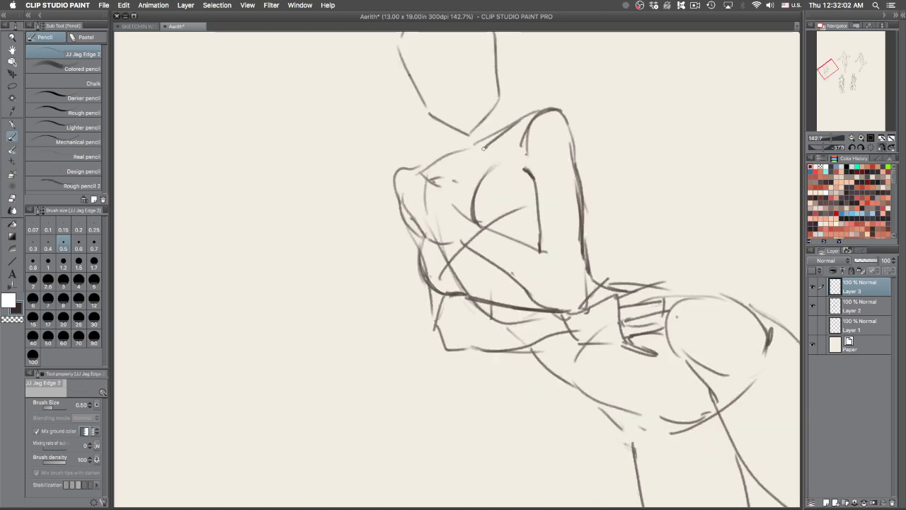
left_click_drag(422, 170, 448, 155)
left_click_drag(437, 121, 461, 153)
key("super+z")
key("super+z")
left_click_drag(444, 122, 474, 162)
key("super+z")
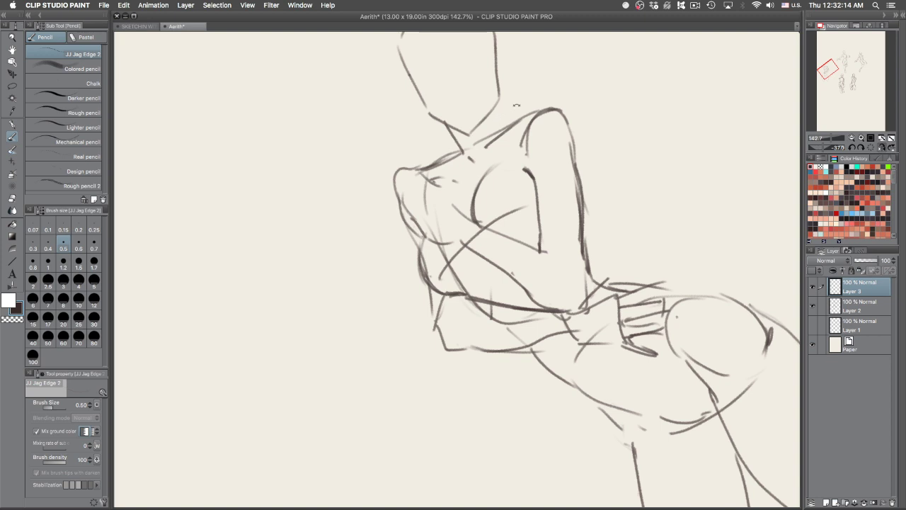
Step: Draw the near side of the neck below the jaw and extend it into the shoulder slope
left_click_drag(511, 115, 529, 157)
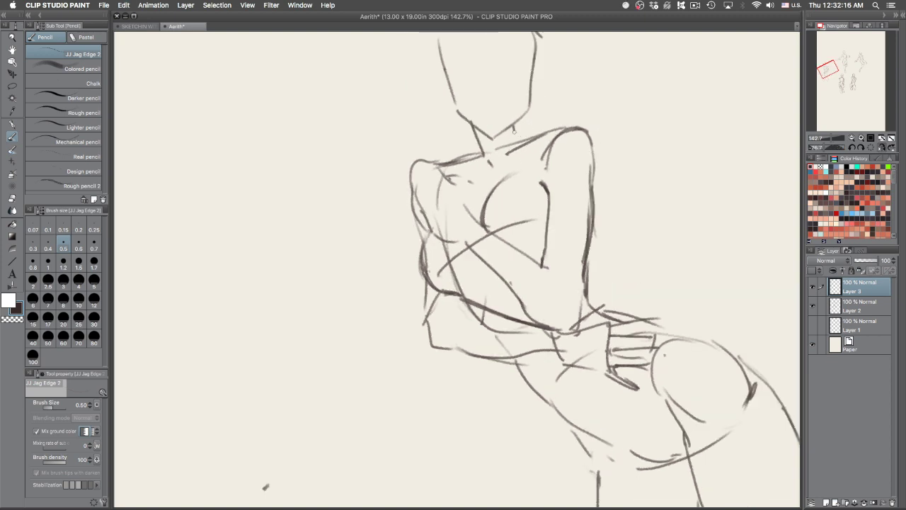
left_click_drag(514, 132, 617, 311)
mouse_move(601, 276)
left_mouse_down()
mouse_move(617, 312)
mouse_move(617, 350)
left_mouse_up()
key("super+z")
left_click_drag(618, 317, 615, 352)
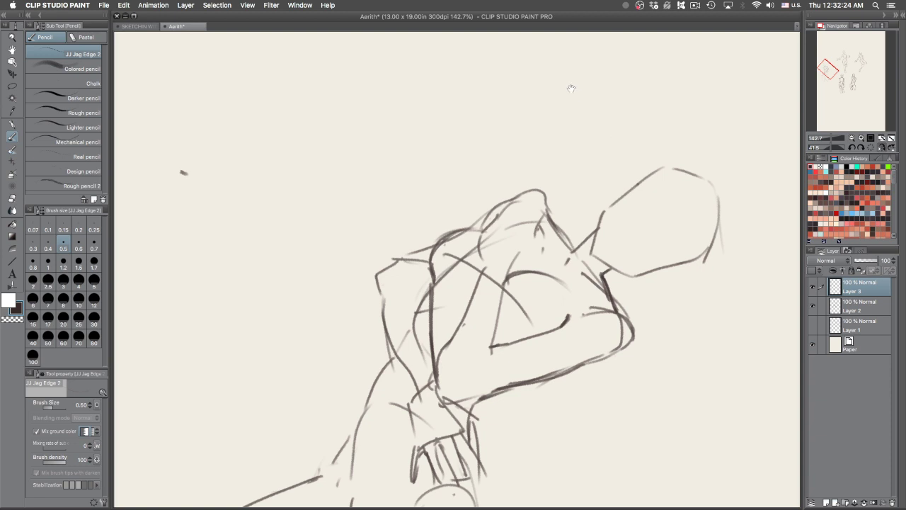
scroll(634, 288, "down", 3)
left_click_drag(665, 252, 559, 71)
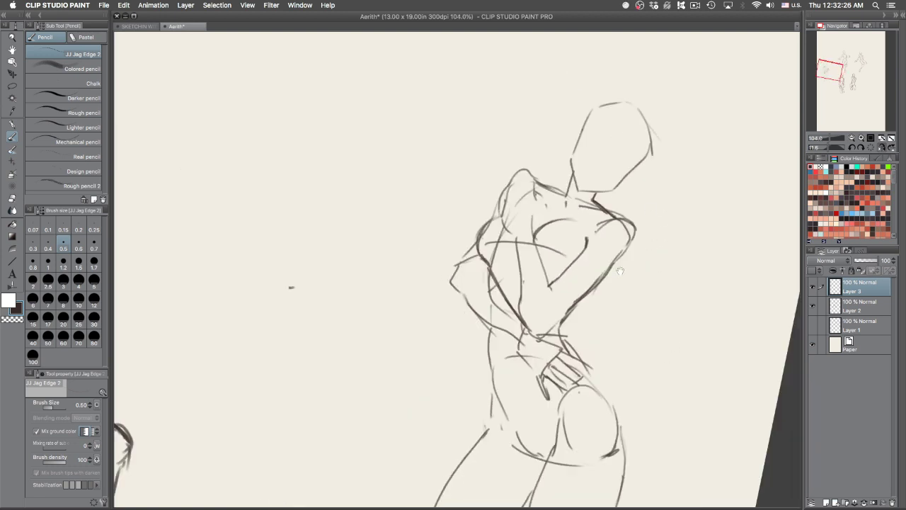
left_click_drag(587, 424, 640, 354)
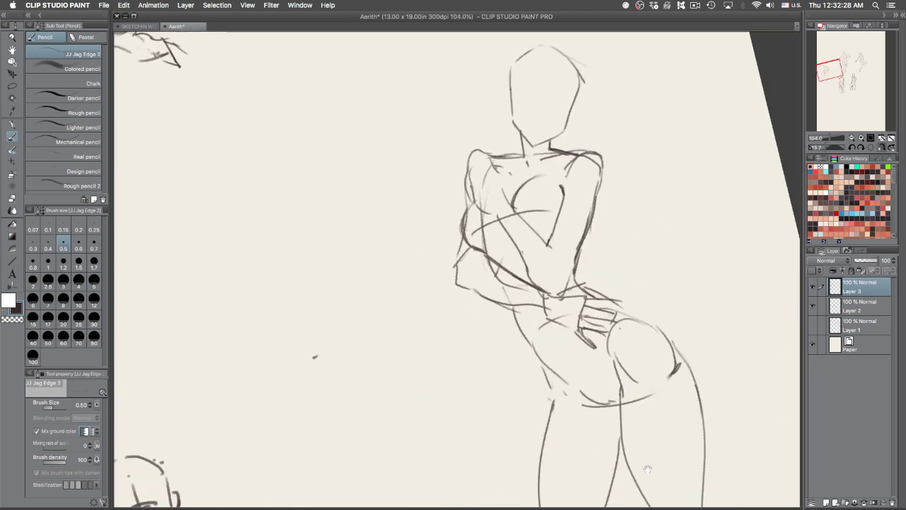
Step: Draw the face's curved centre line from the forehead towards the chin on the tilted head
left_click_drag(657, 460, 571, 361)
mouse_move(425, 210)
left_mouse_down()
mouse_move(456, 257)
mouse_move(468, 302)
left_mouse_up()
left_click_drag(565, 246, 588, 420)
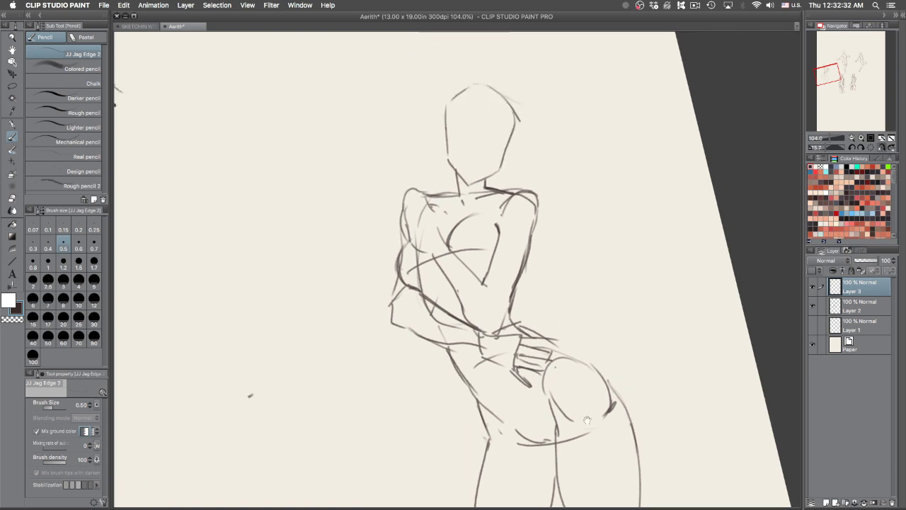
scroll(457, 140, "up", 2)
left_click_drag(507, 100, 488, 152)
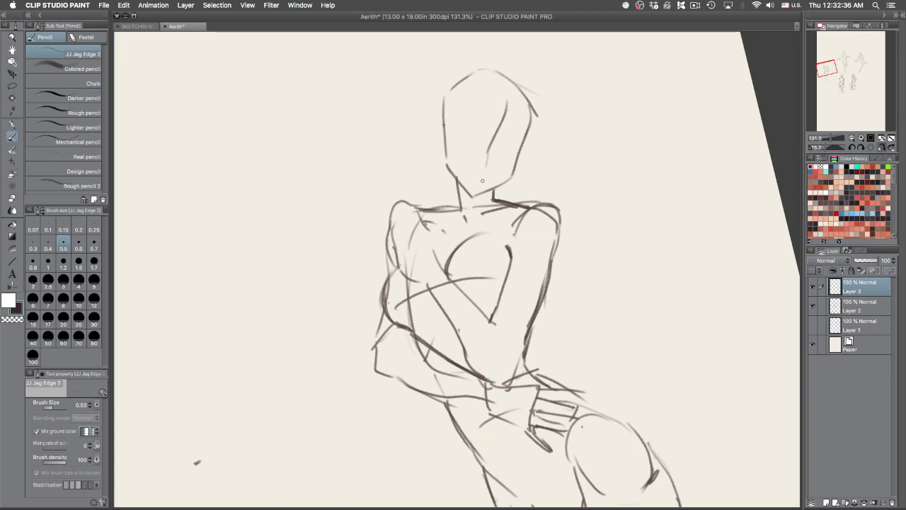
Step: Draw angular ear shapes on both sides of the head at eye level
scroll(569, 113, "up", 2)
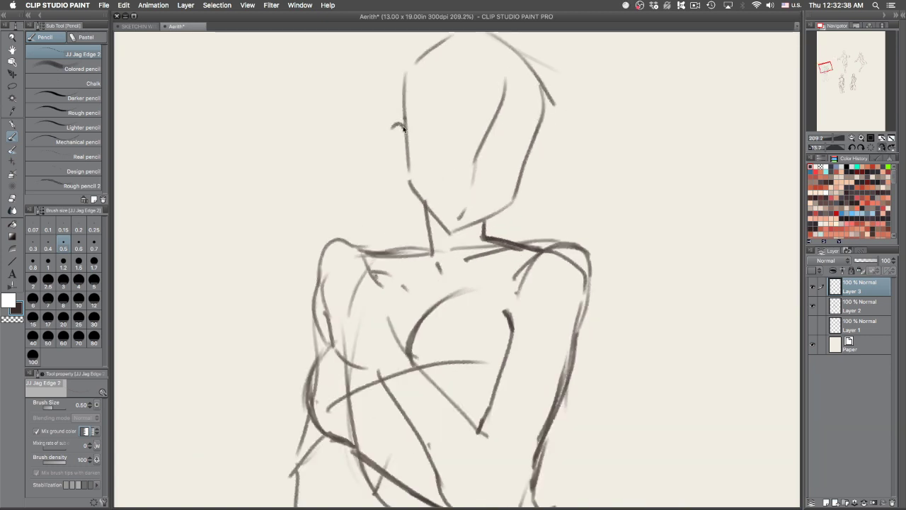
mouse_move(401, 127)
left_mouse_down()
mouse_move(388, 145)
mouse_move(407, 170)
left_mouse_up()
mouse_move(526, 161)
left_mouse_down()
mouse_move(538, 156)
mouse_move(532, 187)
mouse_move(521, 188)
left_mouse_up()
scroll(523, 134, "up", 3)
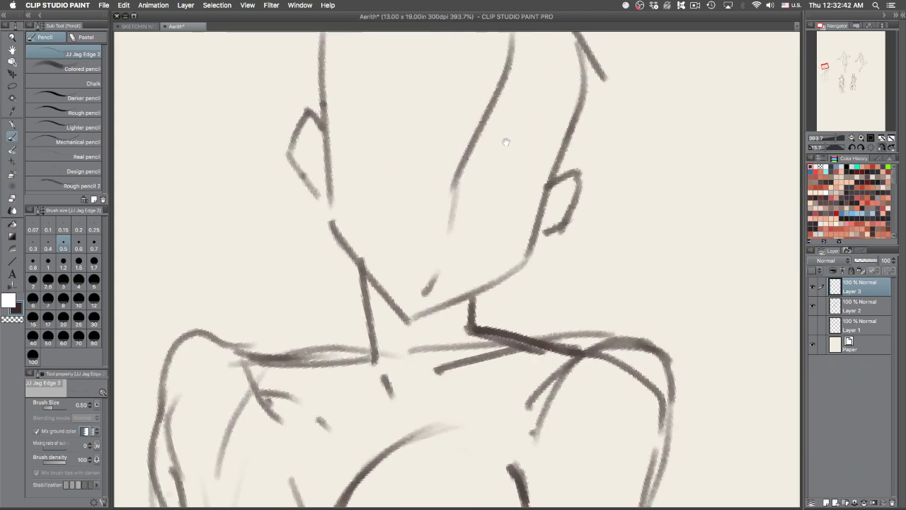
Step: Draw thick upper eyelid lines for both eyes and turn the near eye's outer corner downward
left_click_drag(511, 56, 486, 52)
mouse_move(318, 189)
left_mouse_down()
mouse_move(347, 169)
mouse_move(339, 176)
mouse_move(347, 182)
left_mouse_up()
mouse_move(465, 148)
left_mouse_down()
mouse_move(453, 158)
mouse_move(478, 149)
left_mouse_up()
left_click_drag(335, 183, 302, 199)
left_click_drag(460, 158, 495, 152)
mouse_move(329, 185)
left_mouse_down()
mouse_move(360, 177)
mouse_move(302, 200)
left_mouse_up()
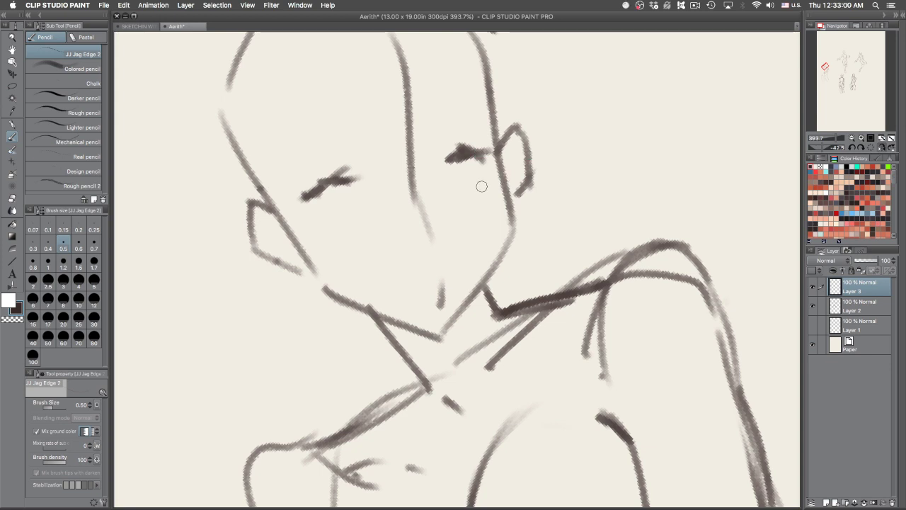
mouse_move(309, 189)
left_mouse_down()
mouse_move(301, 207)
mouse_move(312, 216)
left_mouse_up()
Step: Draw short slanted eyebrows above both eyes, redrawing the unsuitable stroke and adding a small mark at the far brow's inner end
left_click_drag(434, 135, 461, 132)
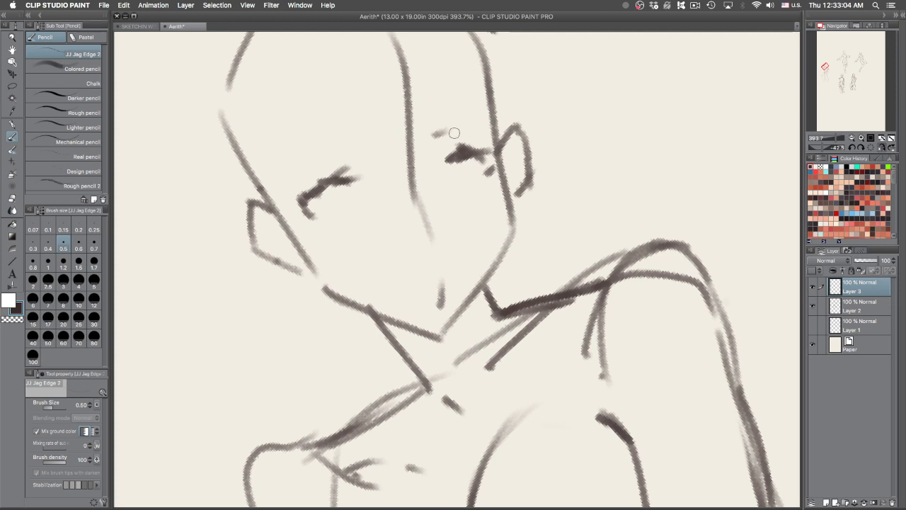
mouse_move(305, 167)
left_mouse_down()
mouse_move(348, 154)
mouse_move(335, 152)
left_mouse_up()
key("super+z")
left_click_drag(434, 135, 491, 116)
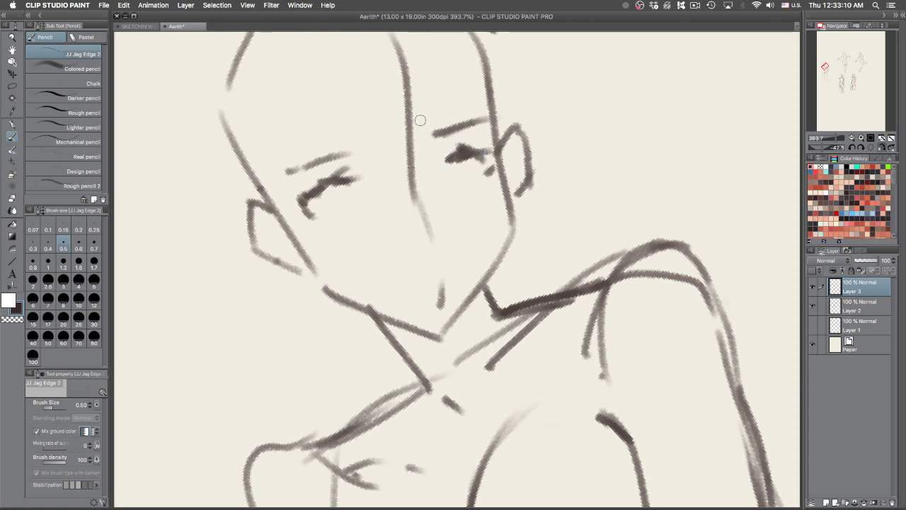
left_click_drag(594, 129, 599, 349)
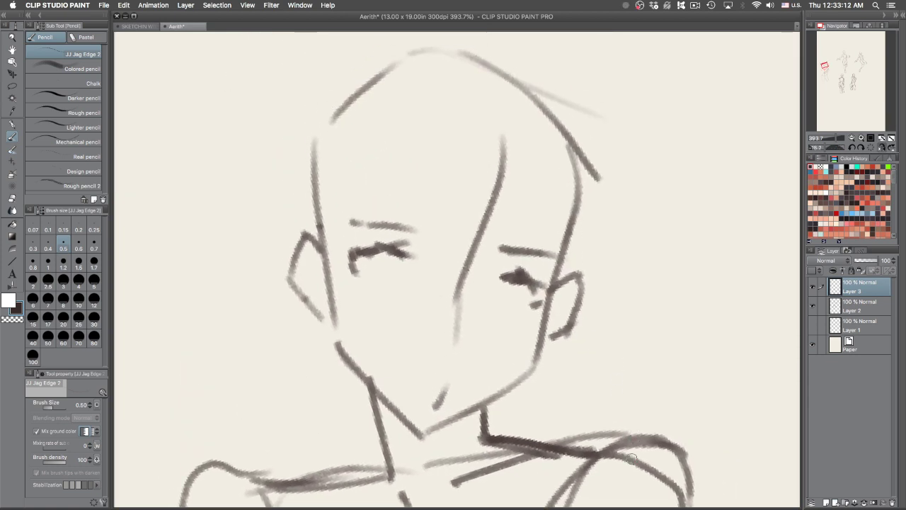
left_click_drag(481, 254, 494, 248)
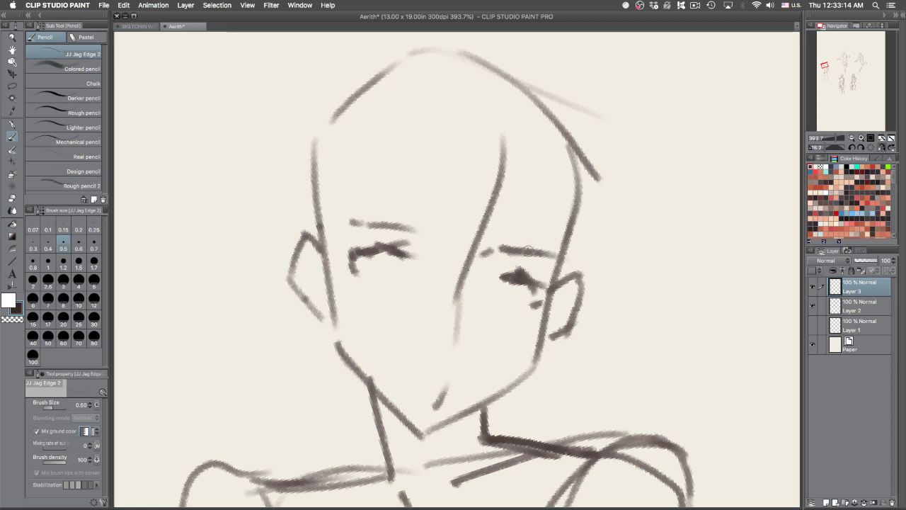
Step: Draw long hair strands framing both sides of the face from the forehead past the ears to the jaw
mouse_move(449, 110)
left_mouse_down()
mouse_move(417, 159)
mouse_move(354, 335)
left_mouse_up()
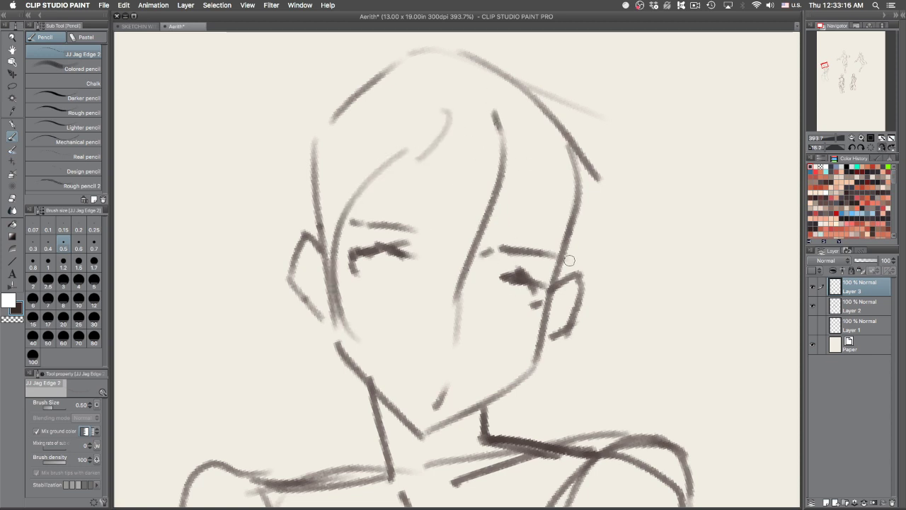
left_click_drag(526, 168, 575, 291)
mouse_move(568, 168)
left_mouse_down()
mouse_move(577, 379)
mouse_move(549, 376)
mouse_move(517, 419)
left_mouse_up()
left_click_drag(578, 368, 530, 413)
mouse_move(328, 228)
left_mouse_down()
mouse_move(304, 326)
mouse_move(323, 348)
left_mouse_up()
left_click_drag(348, 404, 325, 368)
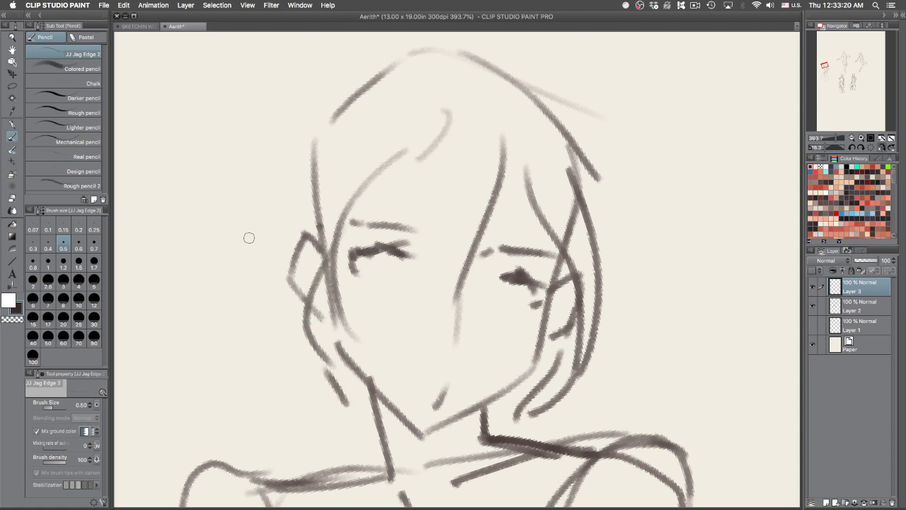
Step: Sketch the loose outer volume of the hair beside the near ear and a raised tuft at the crown
left_click_drag(301, 162, 240, 248)
left_click_drag(263, 313, 233, 263)
left_click_drag(277, 194, 319, 151)
left_click(320, 107)
left_click_drag(378, 85, 442, 99)
Step: Extend the upper eyelid lines of both eyes towards the nose
scroll(459, 138, "up", 5)
left_click_drag(488, 232, 475, 124)
mouse_move(475, 183)
left_mouse_down()
mouse_move(428, 129)
mouse_move(370, 164)
left_mouse_up()
left_click(531, 236)
left_click_drag(559, 262, 569, 83)
scroll(563, 134, "down", 3)
scroll(551, 194, "up", 1)
scroll(551, 193, "up", 4)
scroll(505, 264, "up", 5)
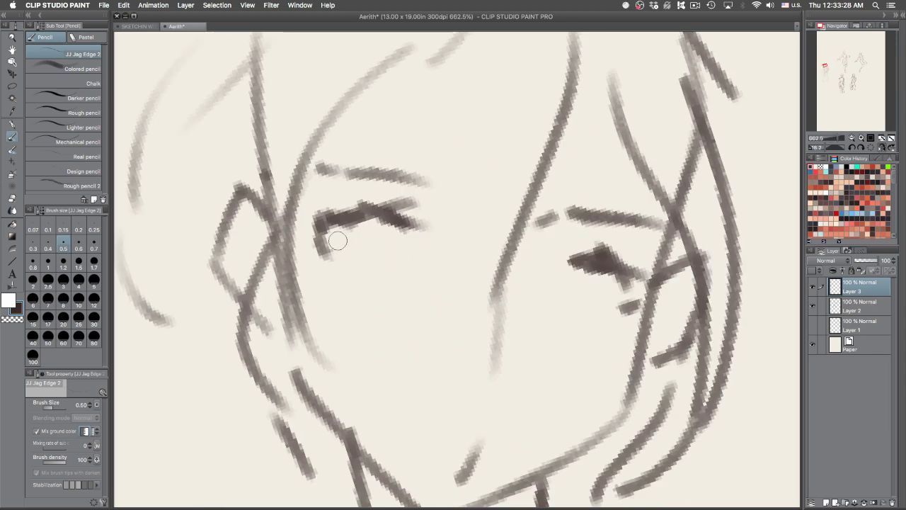
mouse_move(380, 226)
left_mouse_down()
mouse_move(458, 239)
mouse_move(445, 248)
left_mouse_up()
left_click_drag(565, 274, 593, 256)
Step: Sketch the braid hanging from behind the near ear down to the shoulder with short curved segments
scroll(593, 258, "down", 2)
scroll(569, 232, "down", 2)
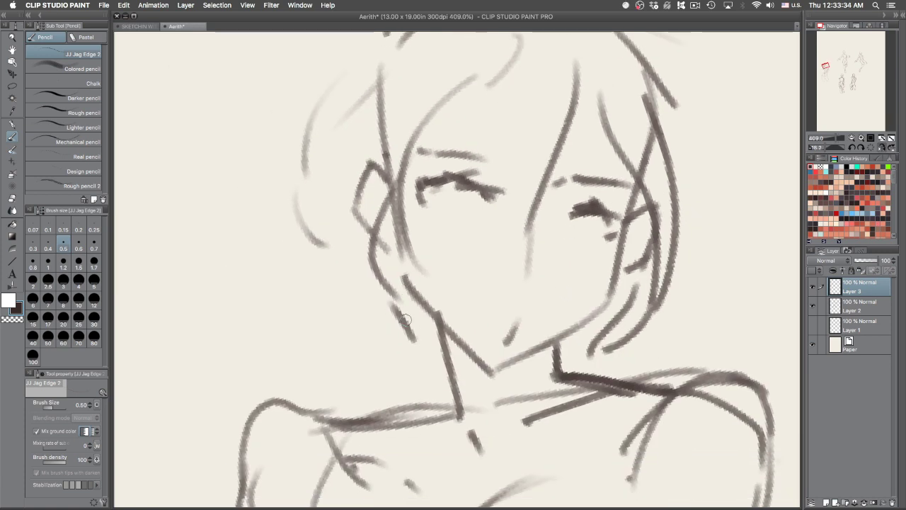
mouse_move(374, 419)
left_mouse_down()
mouse_move(391, 372)
mouse_move(417, 347)
left_mouse_up()
mouse_move(393, 408)
left_mouse_down()
mouse_move(423, 372)
mouse_move(388, 315)
mouse_move(356, 291)
mouse_move(361, 275)
left_mouse_up()
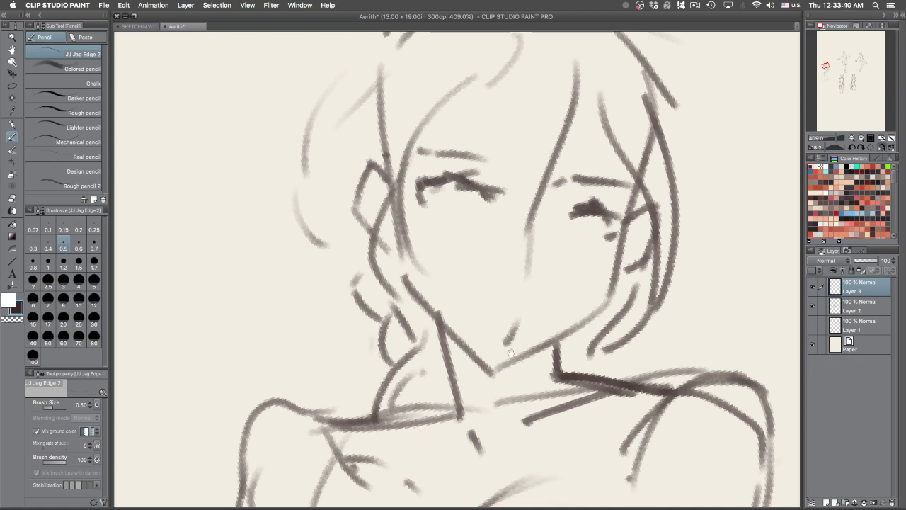
Step: Mark the irises of both eyes and the tip of the nose, undoing the unsuitable stroke
left_click_drag(536, 294, 518, 339)
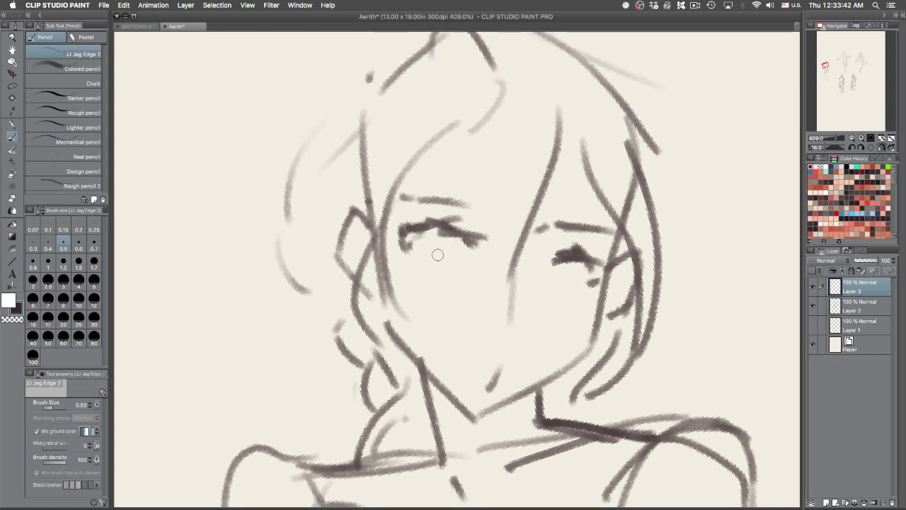
left_click_drag(450, 233, 448, 262)
mouse_move(585, 266)
left_mouse_down()
mouse_move(577, 284)
mouse_move(584, 279)
mouse_move(550, 265)
mouse_move(540, 270)
left_mouse_up()
mouse_move(483, 333)
left_mouse_down()
mouse_move(502, 335)
mouse_move(502, 346)
left_mouse_up()
key("super+z")
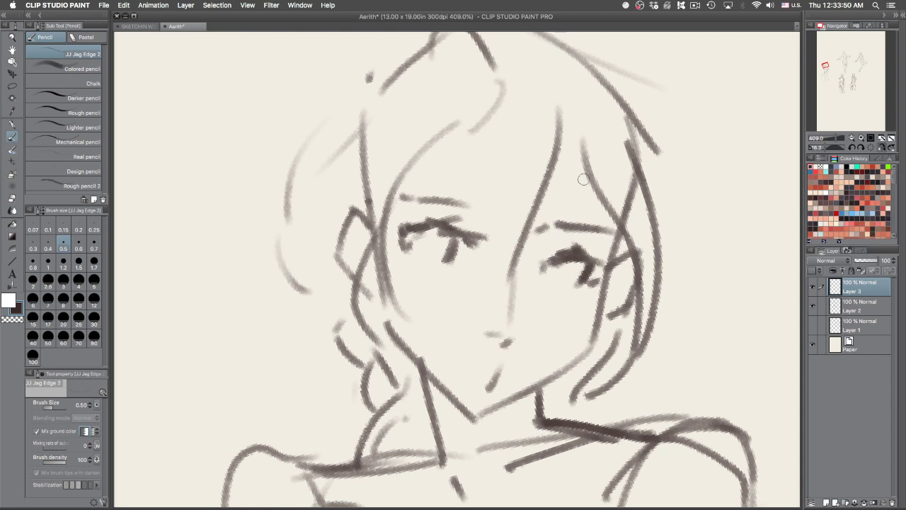
Step: Draw a short fringe strand at the middle of the forehead, discarding the longer trial strands
mouse_move(524, 80)
left_mouse_down()
mouse_move(488, 178)
mouse_move(411, 203)
left_mouse_up()
mouse_move(487, 143)
left_mouse_down()
mouse_move(359, 252)
mouse_move(355, 270)
left_mouse_up()
scroll(566, 194, "down", 5)
key("super+z")
key("super+z")
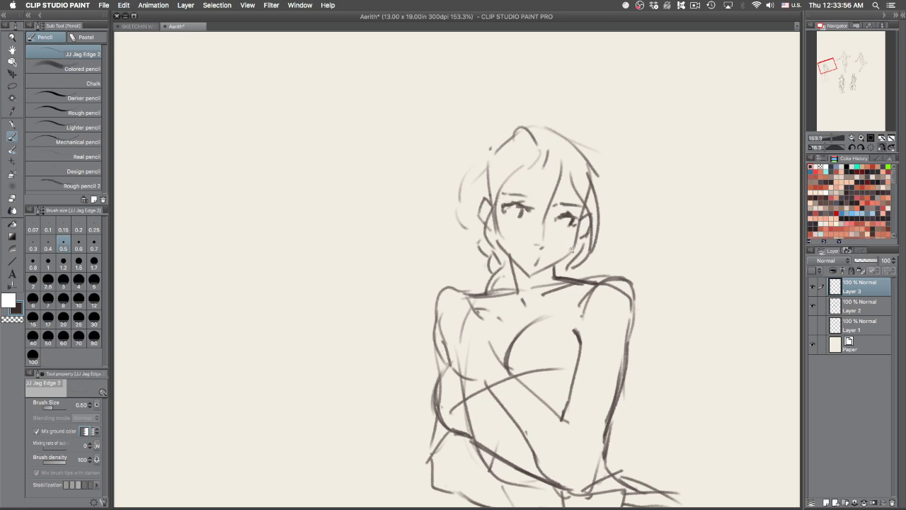
Step: Redraw the far cheek and near jaw contours with darker, fuller lines and shade the area under the chin
scroll(573, 248, "up", 4)
left_click_drag(576, 239, 552, 264)
key("super+z")
left_click_drag(585, 218, 547, 272)
key("super+z")
left_click_drag(415, 217, 429, 248)
left_click_drag(415, 212, 438, 265)
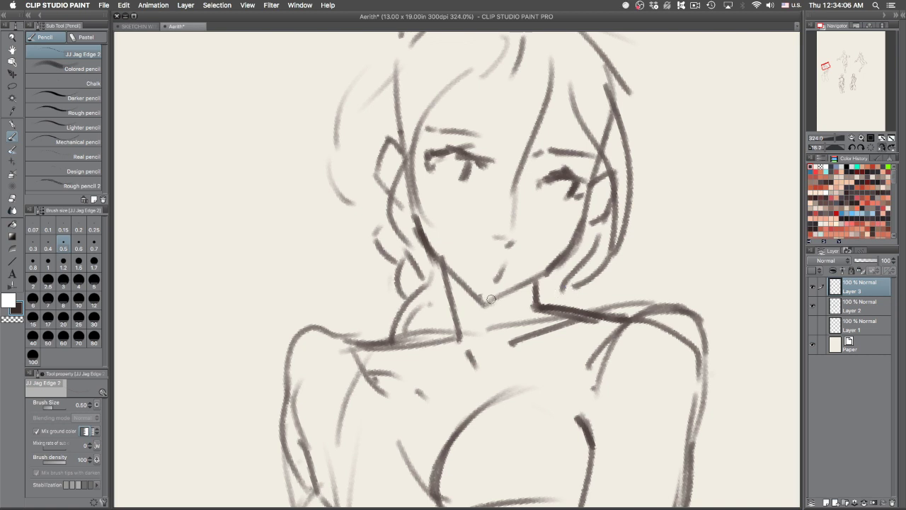
mouse_move(497, 298)
left_mouse_down()
mouse_move(535, 287)
mouse_move(516, 306)
mouse_move(524, 300)
mouse_move(485, 301)
left_mouse_up()
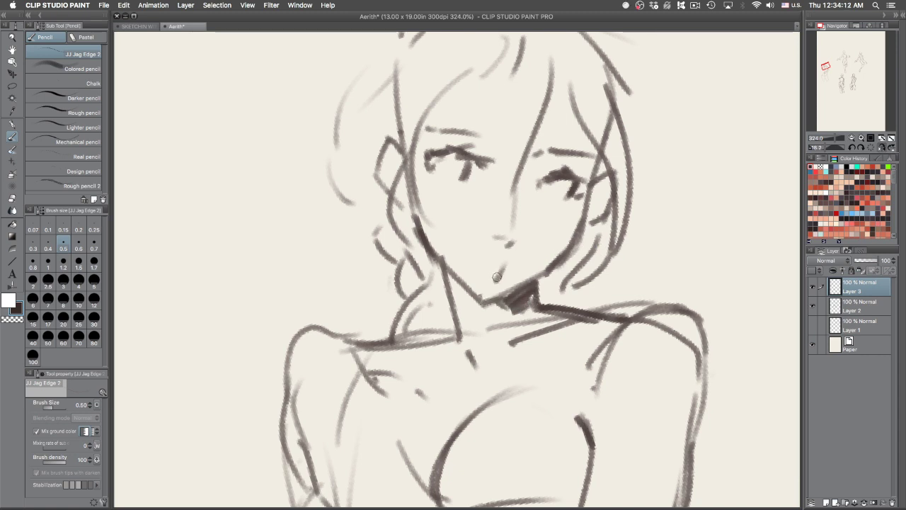
Step: Erase the chin tick and the centre line below the fringe with a smaller Soft eraser
key("e")
key("super+z")
key("e")
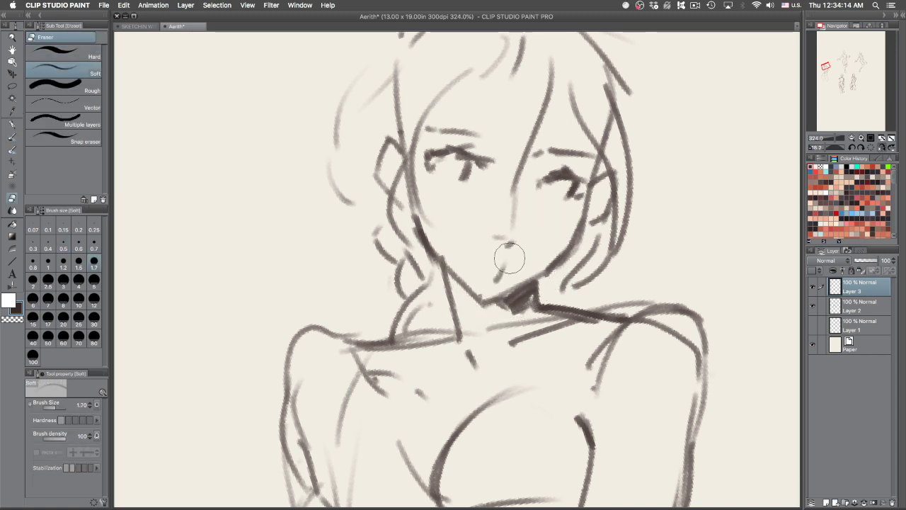
key("[")
key("[")
key("[")
left_click_drag(495, 282, 506, 261)
mouse_move(517, 215)
left_mouse_down()
mouse_move(517, 165)
mouse_move(512, 197)
left_mouse_up()
Step: Touch up the nose tip with a small pencil stroke, undoing unsuitable marks
key("p")
key("super+z")
key("ctrl+z")
key("ctrl+z")
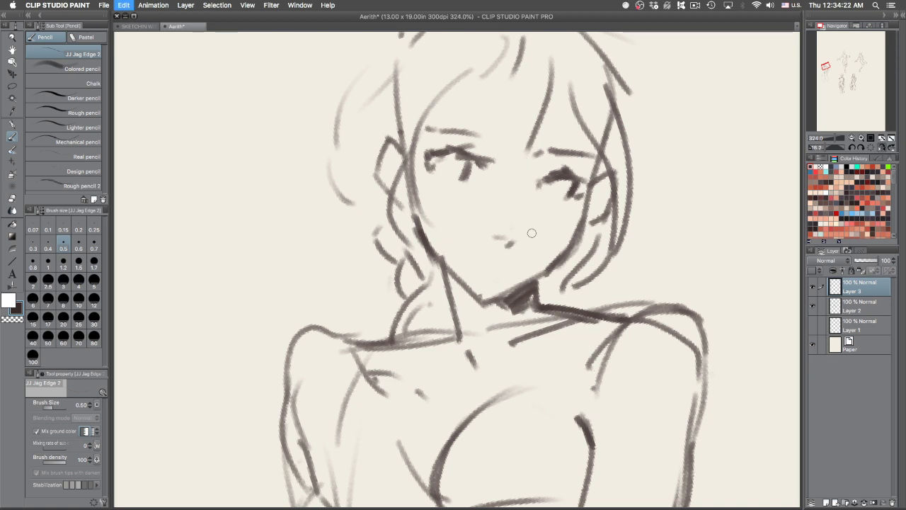
key("e")
key("p")
left_click_drag(498, 238, 503, 229)
Step: Lengthen the near eye's outer corner downward and check the face in a mirrored view
left_click_drag(636, 246, 629, 300)
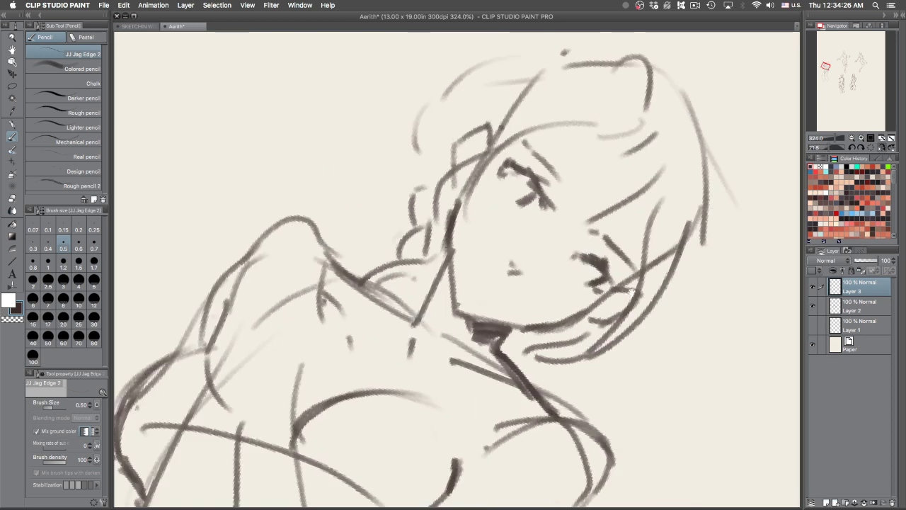
left_click_drag(503, 172, 502, 187)
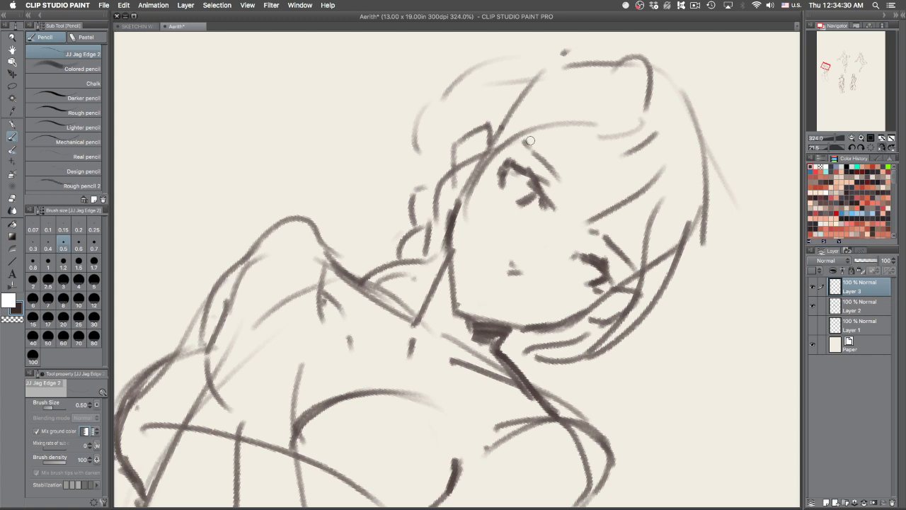
left_click(882, 147)
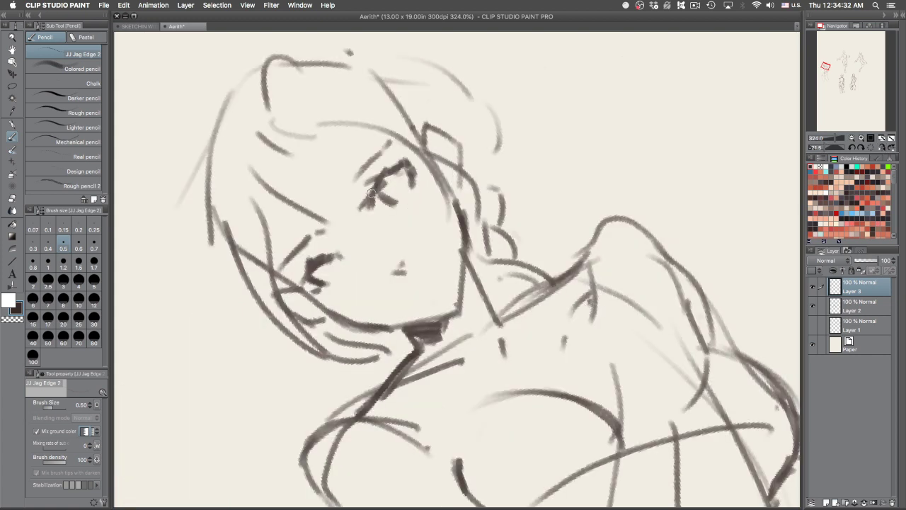
left_click_drag(558, 261, 544, 305)
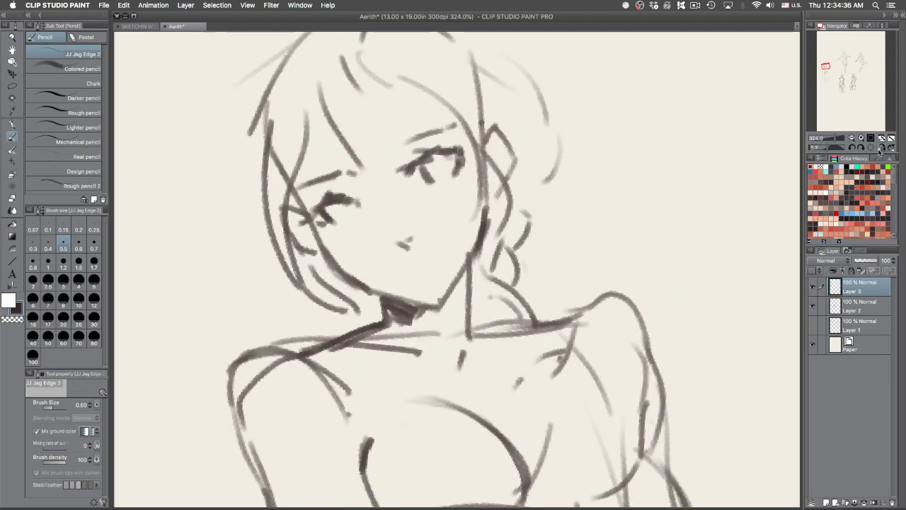
left_click(882, 147)
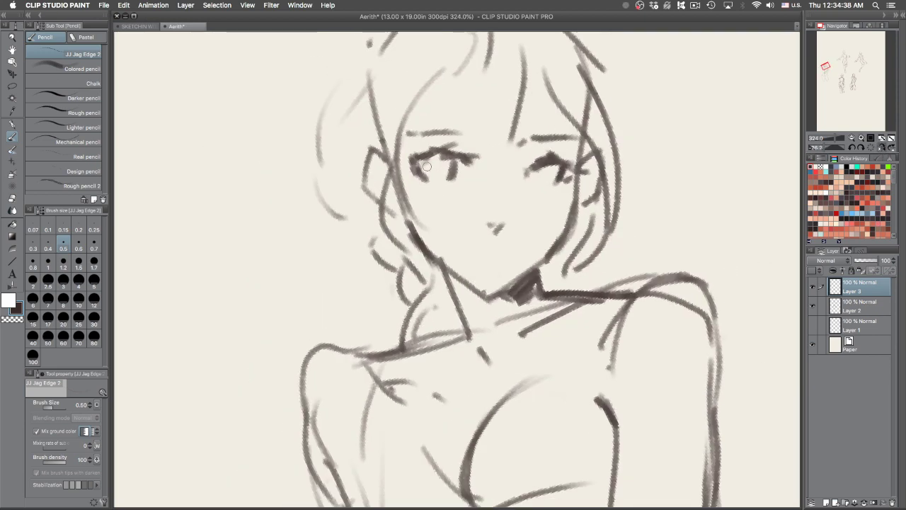
left_click_drag(574, 262, 562, 226)
left_click_drag(480, 287, 480, 342)
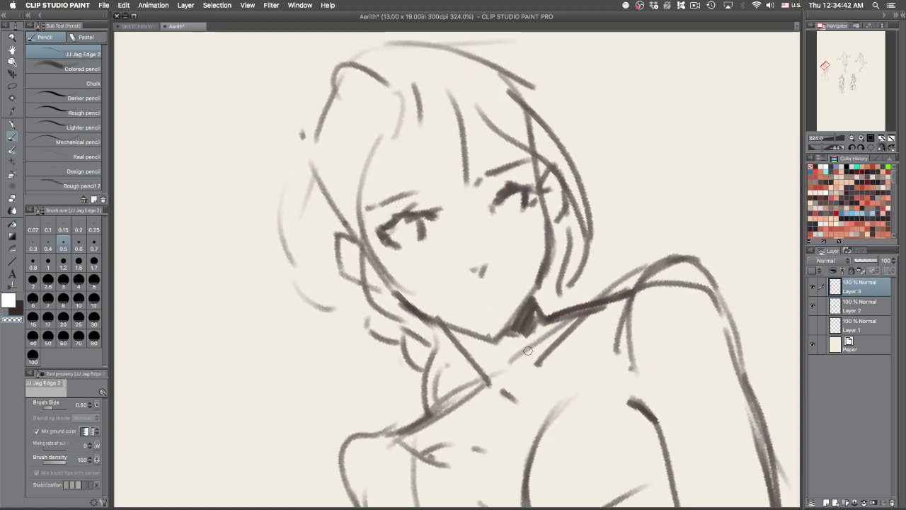
Step: Set the Hard eraser to size 0.8 and trim the near eye's outer corner
key("p")
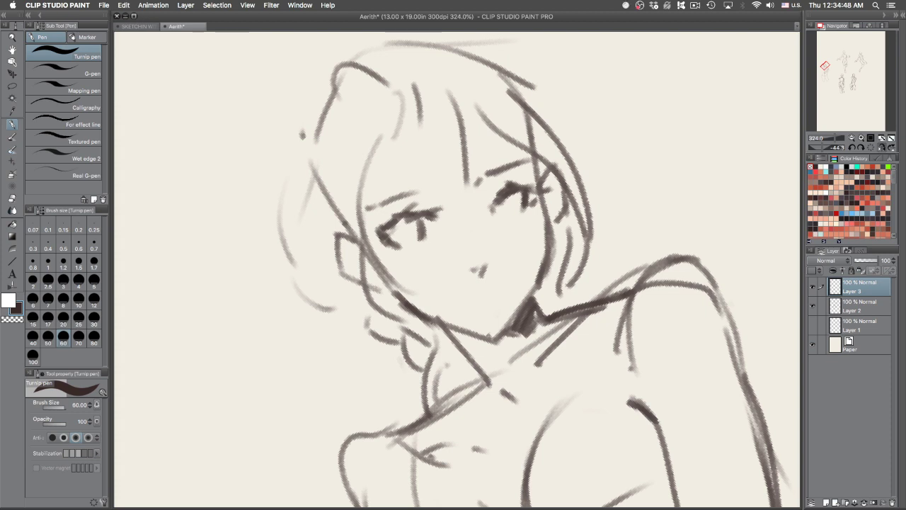
key("e")
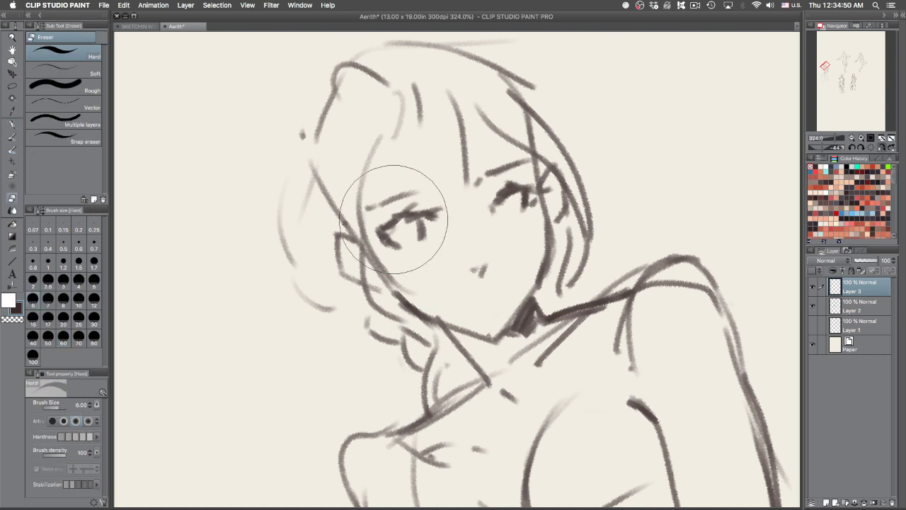
key("[")
key("[")
key("[")
key("[")
key("[")
key("[")
key("[")
key("[")
key("[")
key("[")
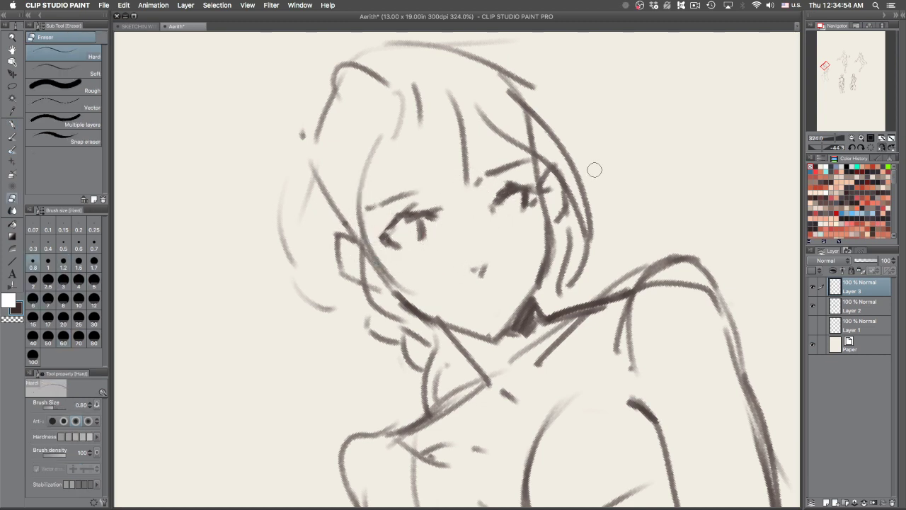
Step: Darken the far eye's iris and add small lower lid marks under both eyes with the JJ Jag Edge 2 pencil
key("p")
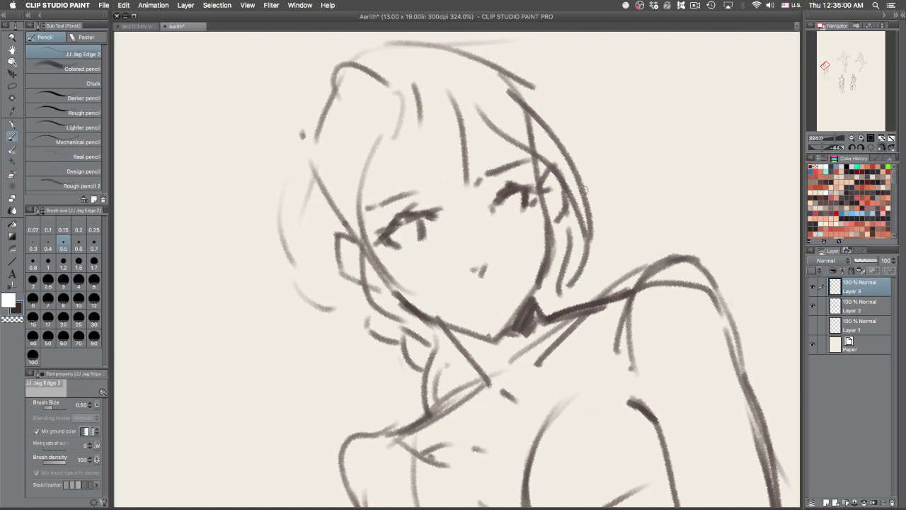
key("super+z")
key("super+z")
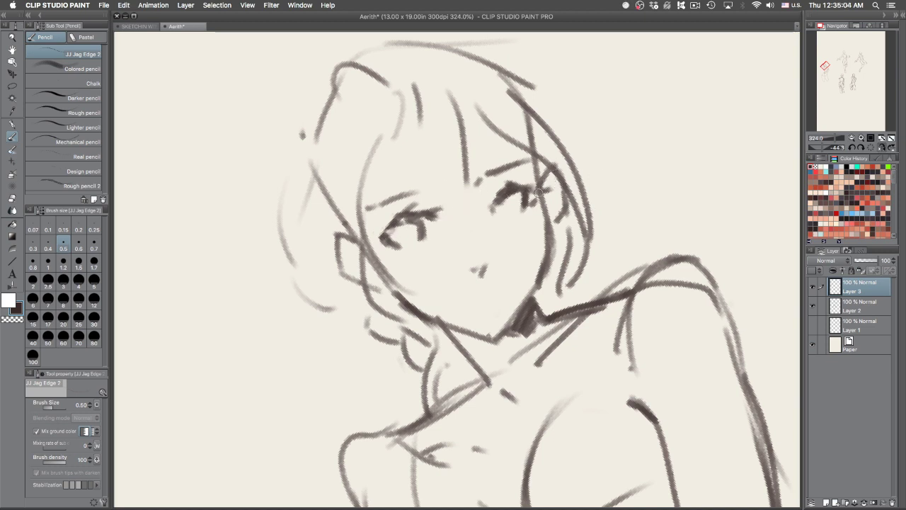
left_click_drag(515, 192, 526, 199)
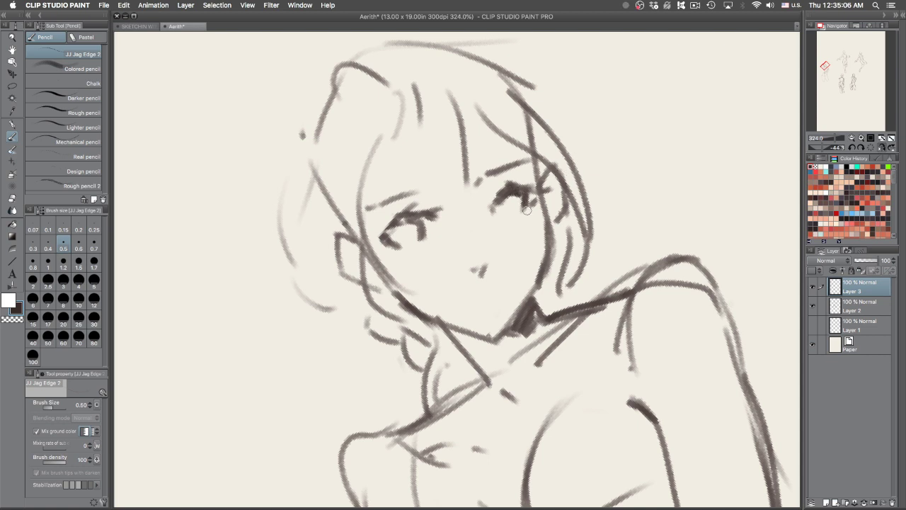
mouse_move(403, 247)
left_mouse_down()
mouse_move(389, 228)
mouse_move(367, 241)
left_mouse_up()
key("super+z")
key("super+z")
Step: Draw a fringe strand sweeping from the forehead past the near eye to the ear, redrawing it until it fits
left_click_drag(359, 249, 407, 195)
key("super+z")
mouse_move(424, 142)
left_mouse_down()
mouse_move(397, 222)
mouse_move(356, 253)
left_mouse_up()
left_click_drag(357, 252, 415, 190)
mouse_move(424, 140)
left_mouse_down()
mouse_move(345, 243)
mouse_move(338, 236)
left_mouse_up()
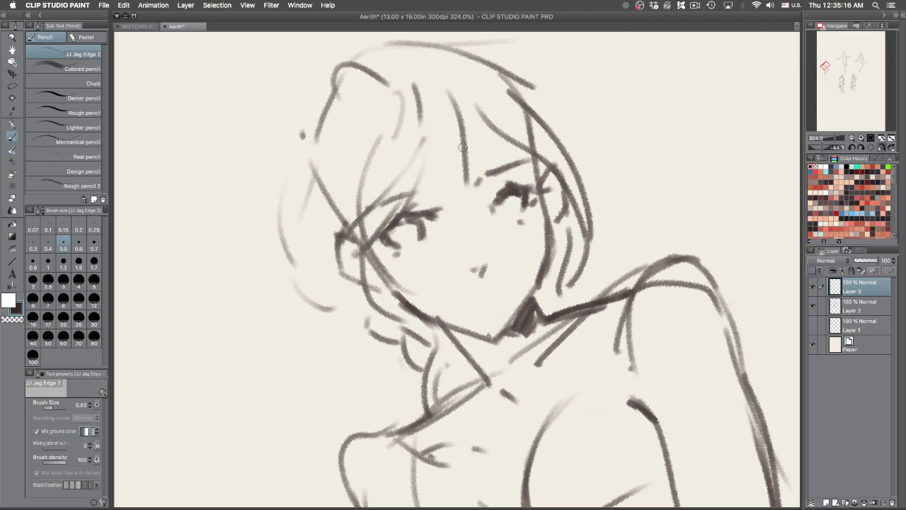
key("super+z")
key("super+z")
left_click(432, 95)
left_click_drag(438, 137, 357, 255)
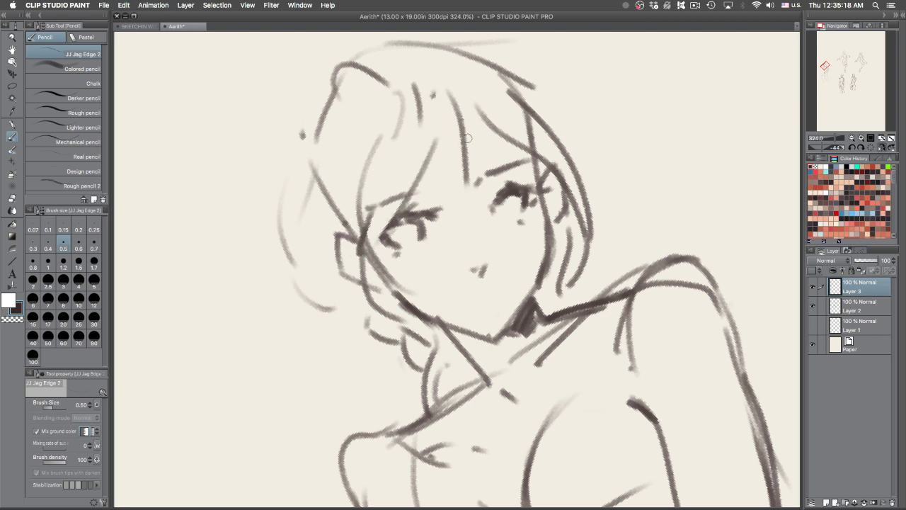
left_click_drag(446, 123, 454, 79)
left_click_drag(539, 94, 637, 234)
left_click_drag(567, 162, 606, 138)
key("super+z")
key("super+z")
key("super+z")
Step: Erase the faint curved strand at the hairline and draw an angular hair parting there with the JJ Jag Edge 2 pencil
key("e")
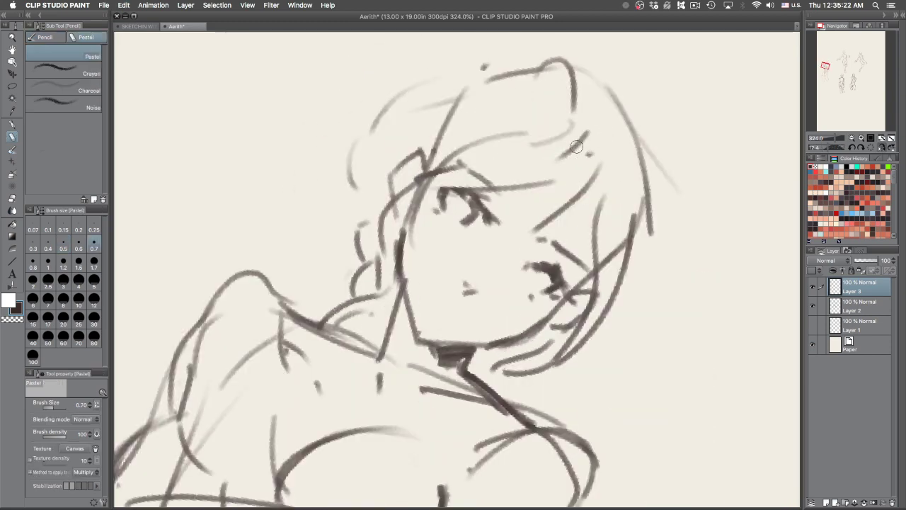
left_click_drag(574, 122, 541, 143)
key("p")
mouse_move(560, 175)
left_mouse_down()
mouse_move(615, 147)
mouse_move(602, 114)
left_mouse_up()
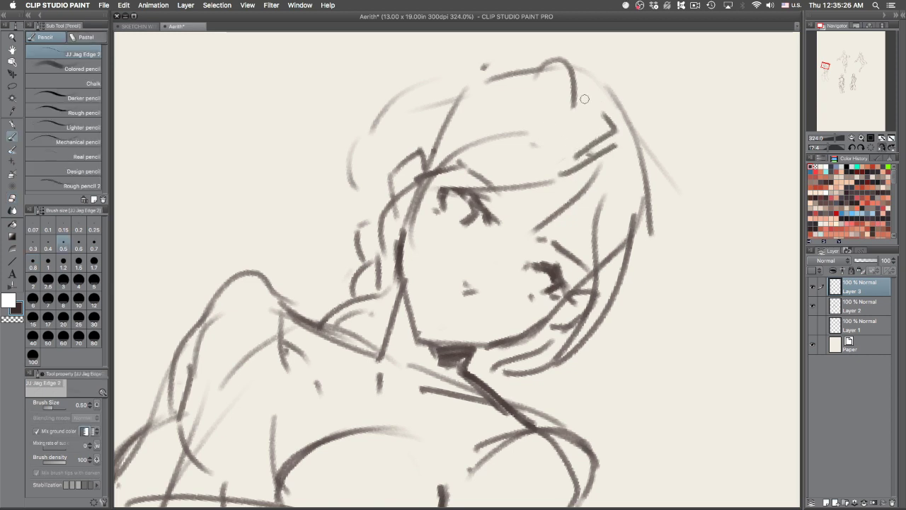
left_click_drag(664, 137, 570, 218)
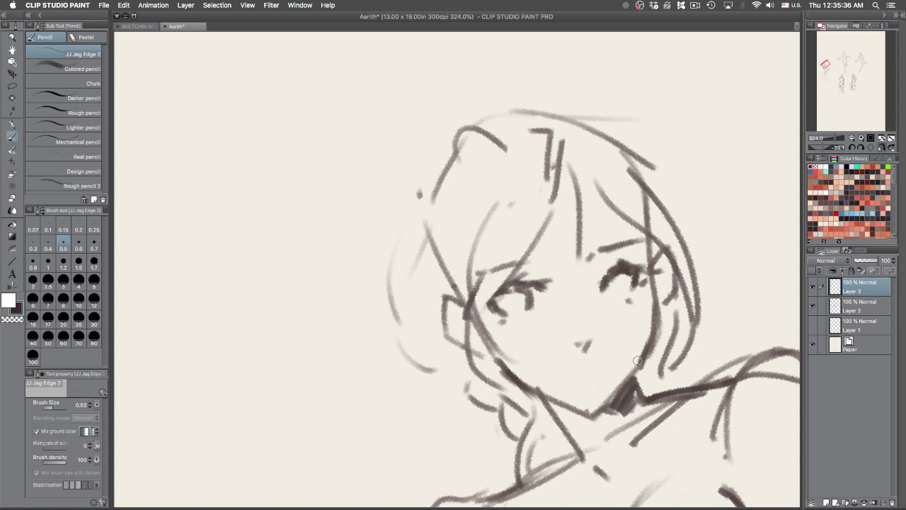
Step: Touch up the jaw beside the neck shadow and mark a small mouth below the nose, undoing the last stroke
left_click_drag(640, 366, 617, 395)
left_click_drag(608, 331, 548, 462)
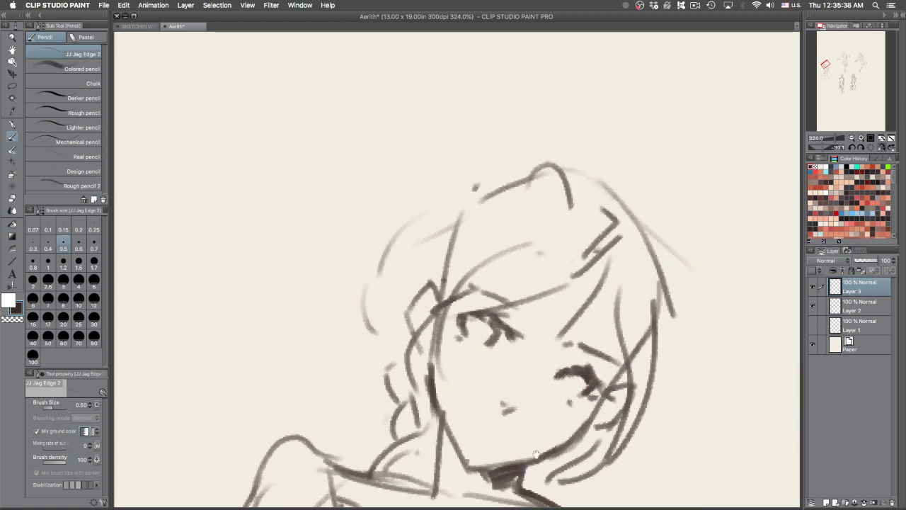
scroll(516, 326, "down", 5)
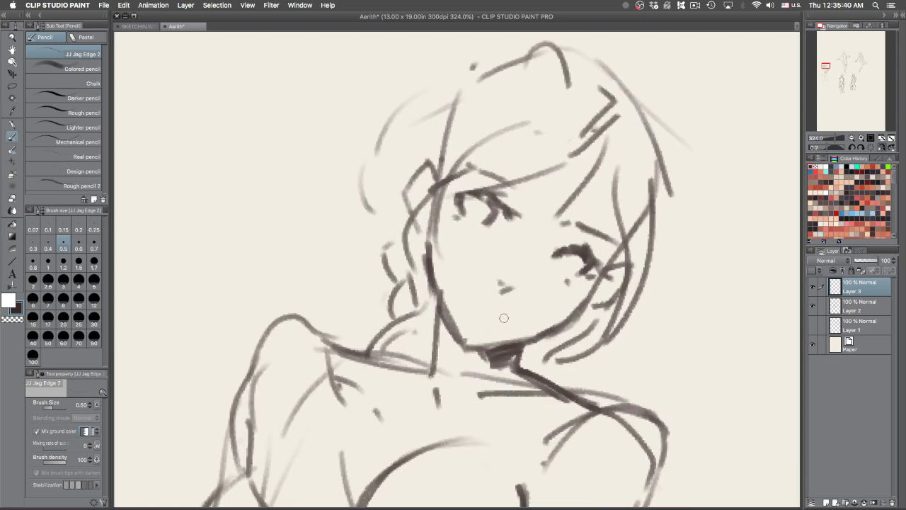
left_click_drag(539, 344, 547, 323)
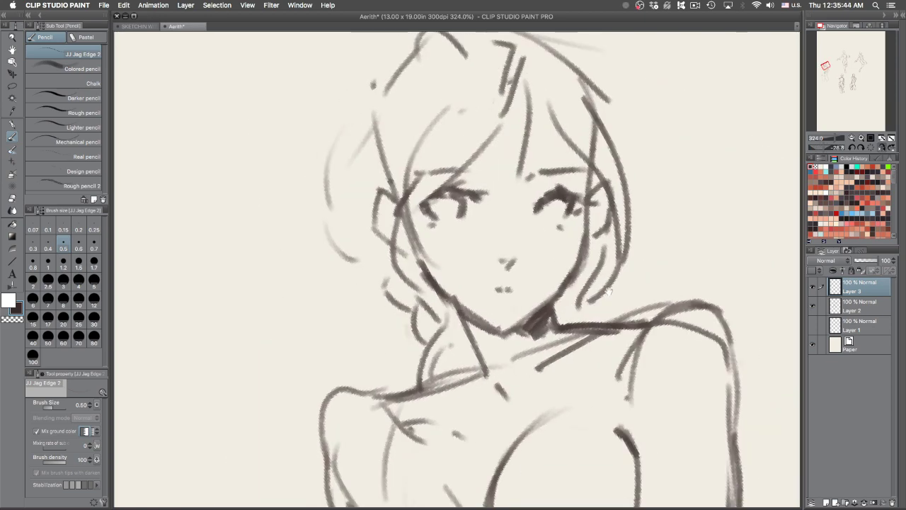
key("super+z")
left_click_drag(375, 128, 380, 256)
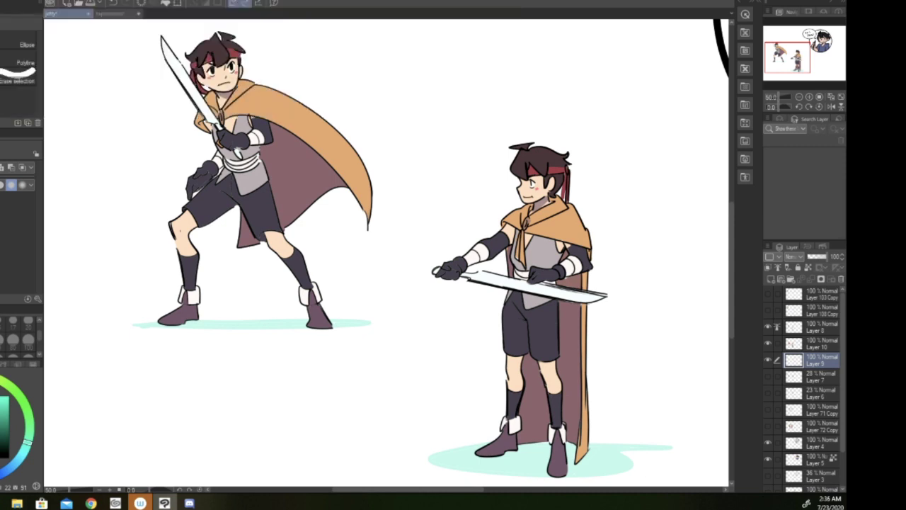
Step: Letter "SUN" in black with the pen at size 15 above the standing swordsman in the two-figure drawing
key("p")
key("p")
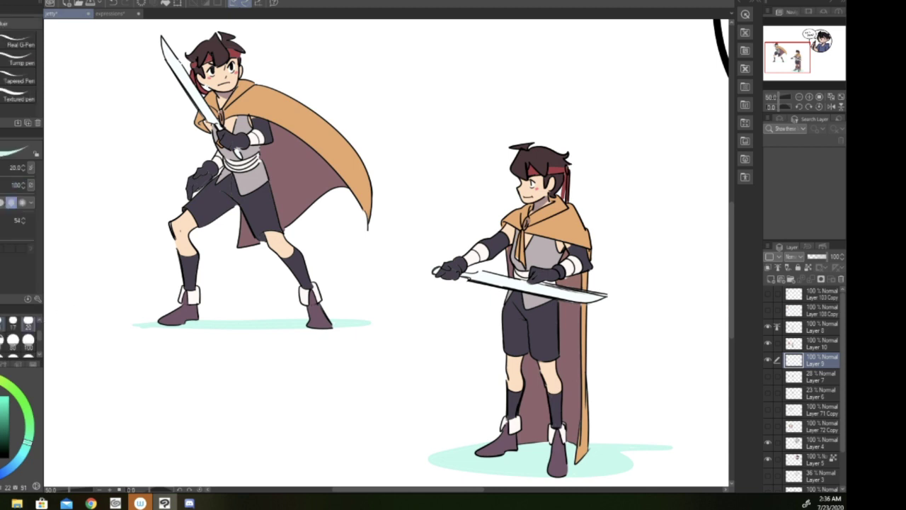
key("x")
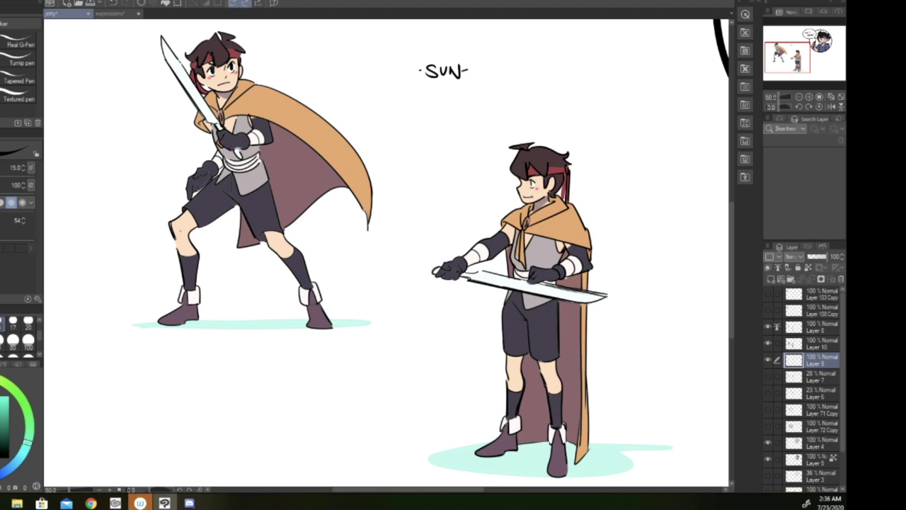
Step: Sample a colour from the crouching swordsman's face, set Fill to refer to other layers, and make Layer 10 active
key("g")
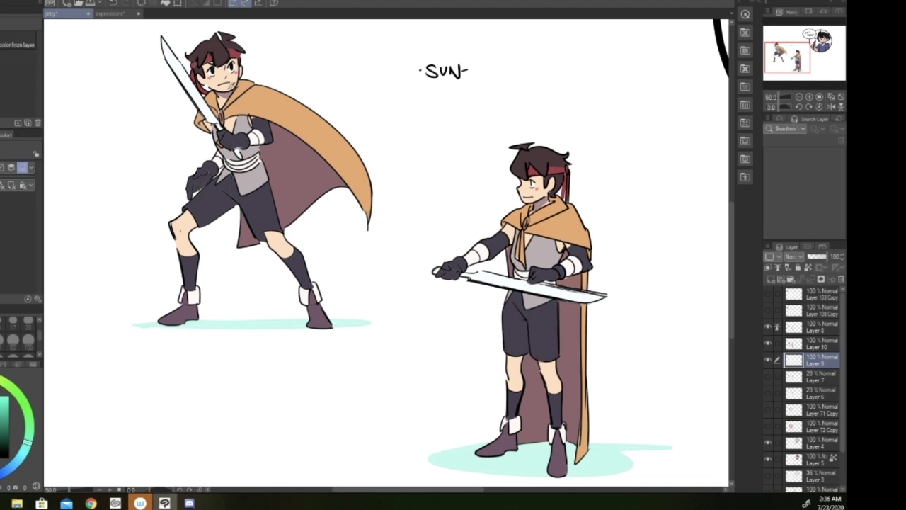
left_click(235, 77, "alt")
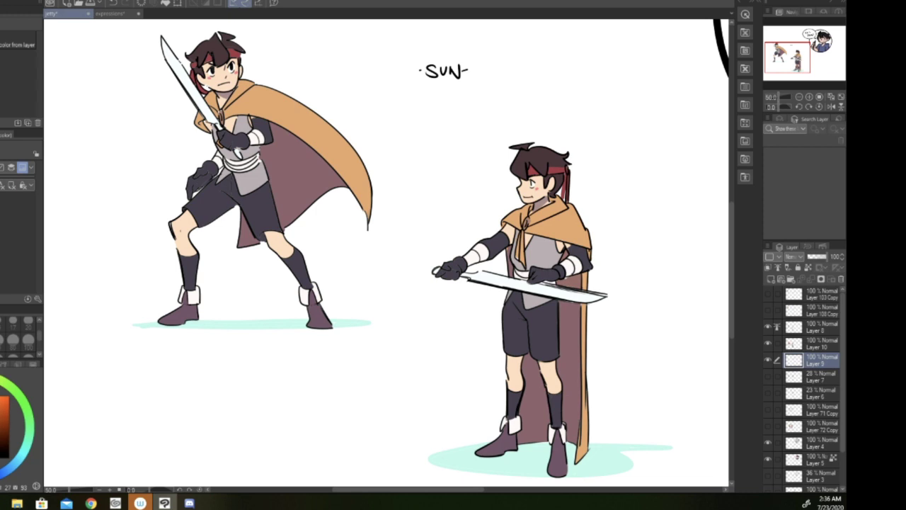
key("g")
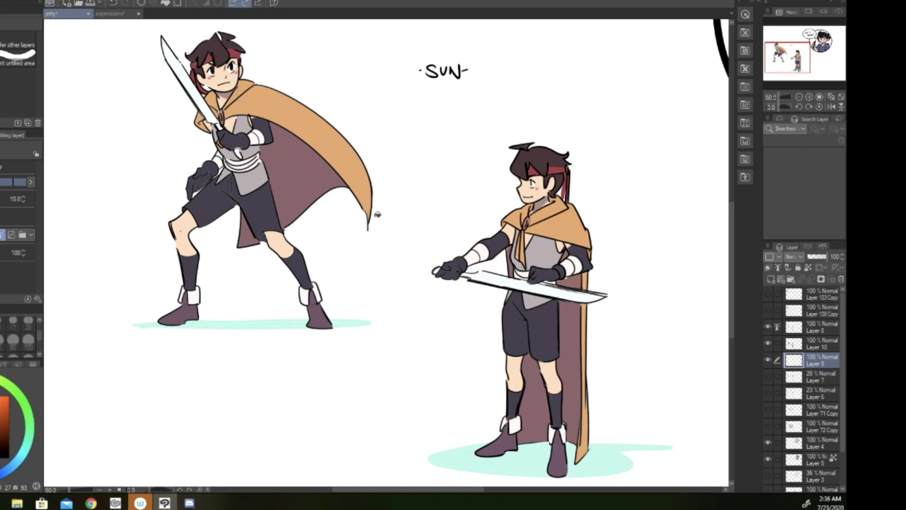
left_click(802, 345)
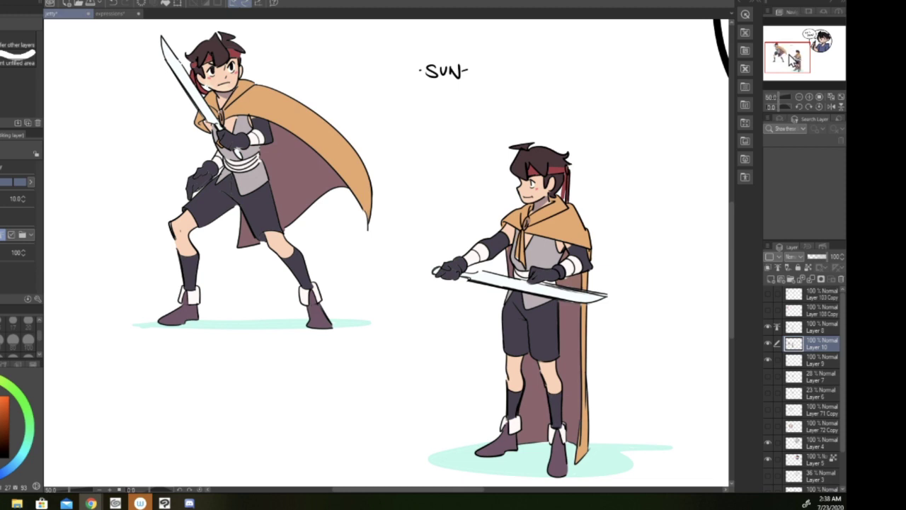
left_click_drag(792, 54, 791, 55)
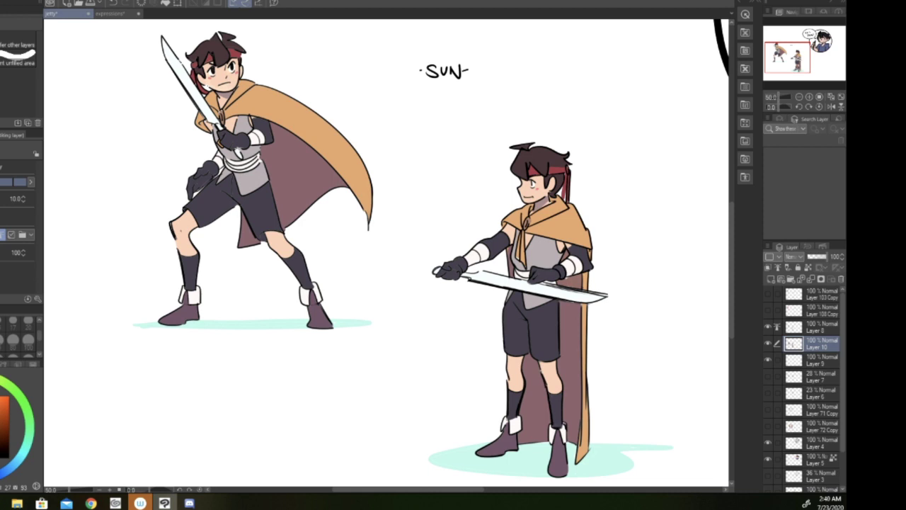
key("alt+Tab")
key("alt+Tab")
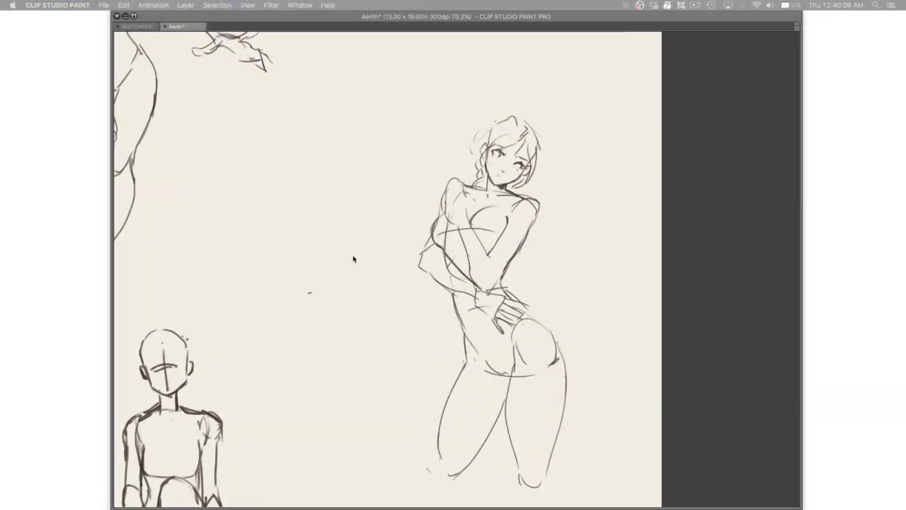
Step: Examine the crossed-arm figure in the Aerith drawing up close, comparing it with the other poses on the page without the palettes
scroll(532, 394, "up", 3)
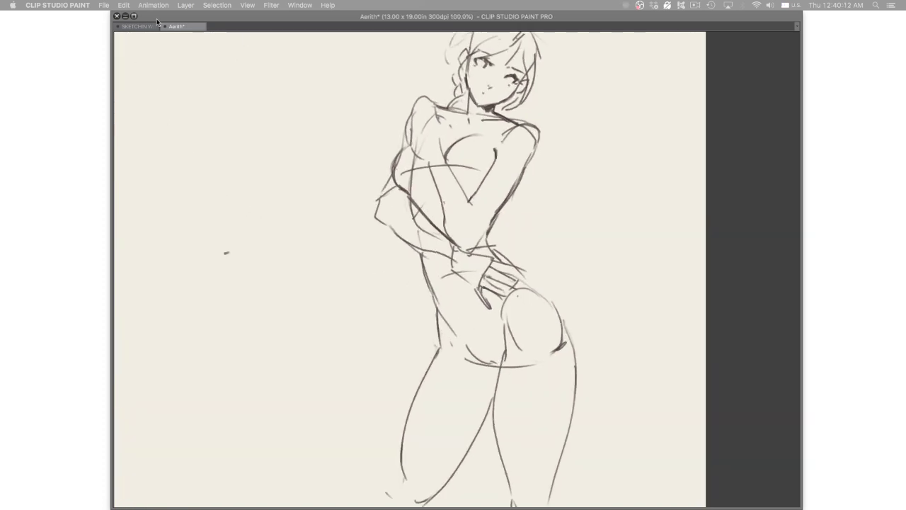
key("Tab")
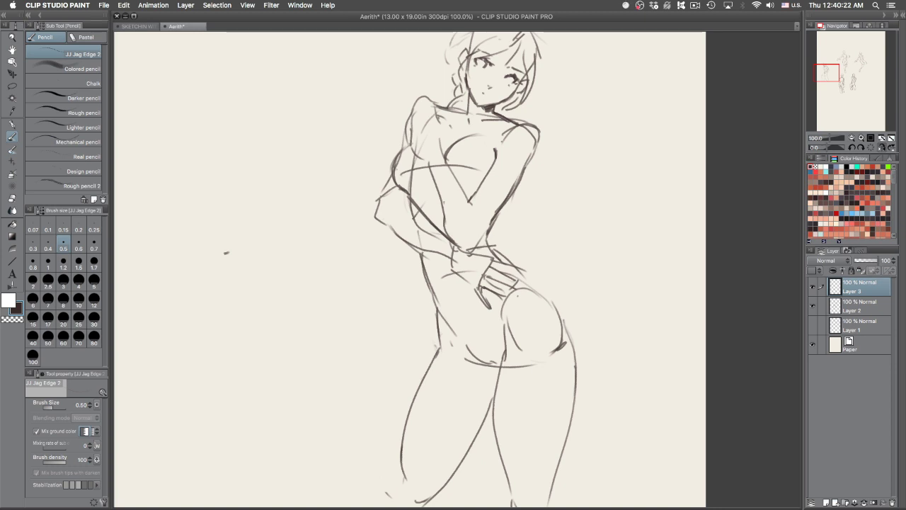
key("Tab")
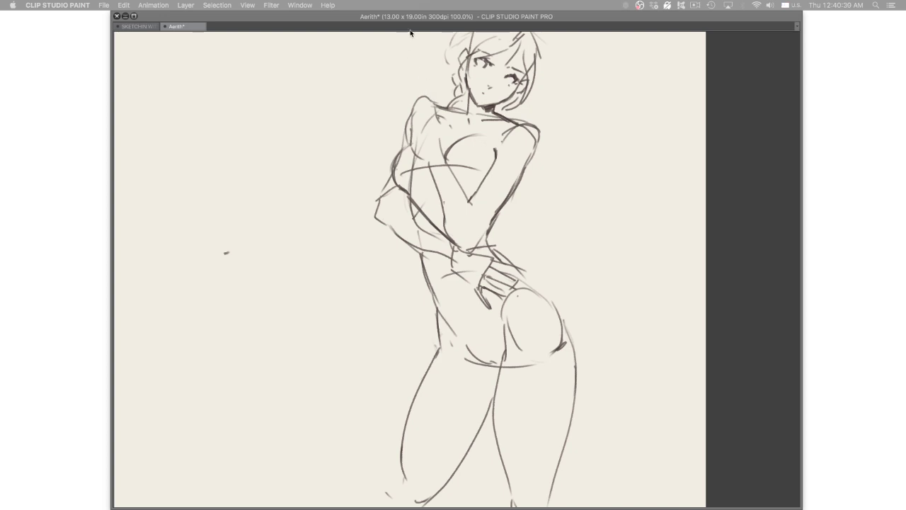
scroll(402, 106, "down", 2)
key("Tab")
left_click_drag(407, 169, 566, 119)
scroll(558, 189, "down", 2)
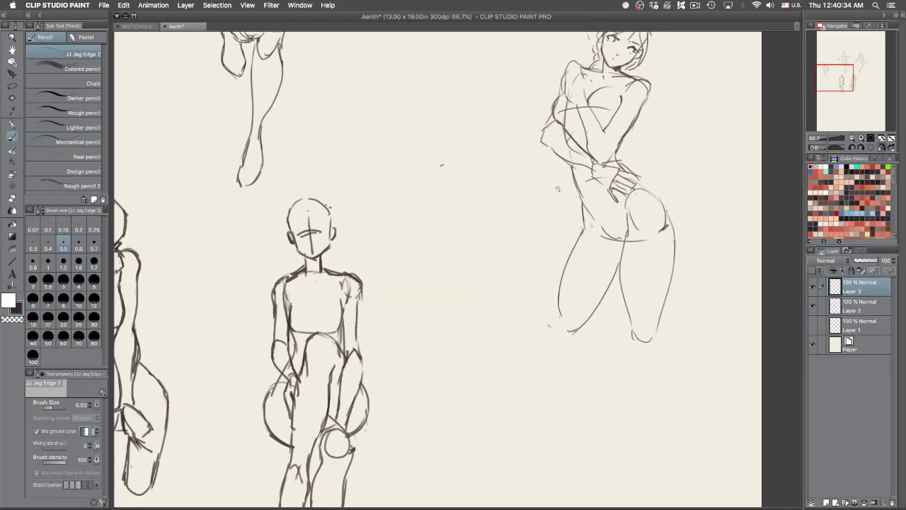
scroll(558, 189, "down", 2)
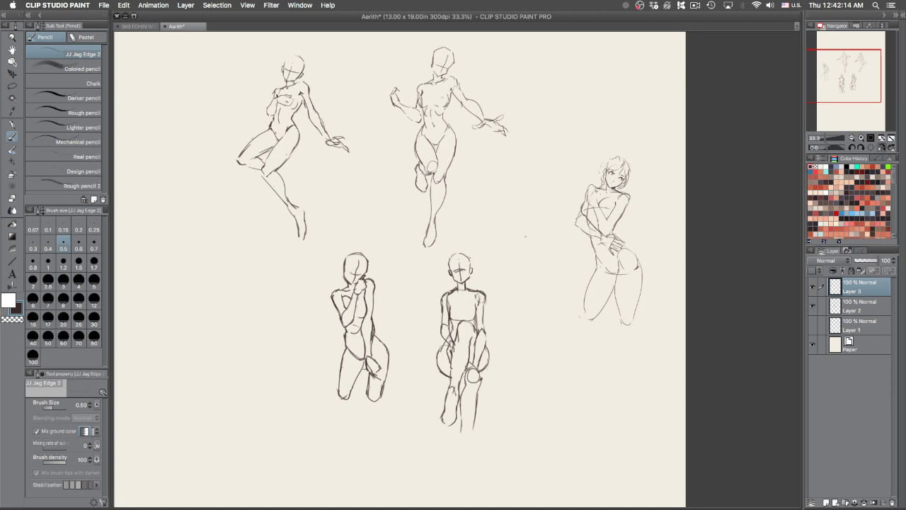
key("Tab")
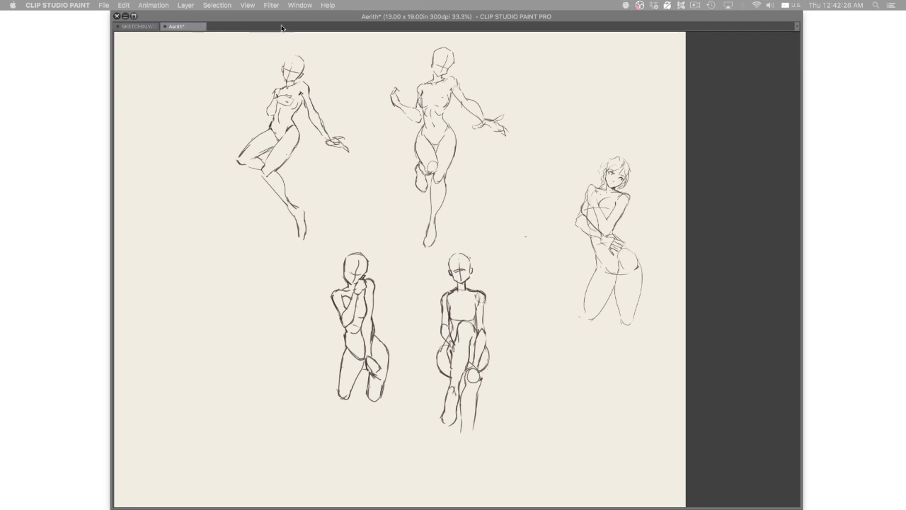
key("Tab")
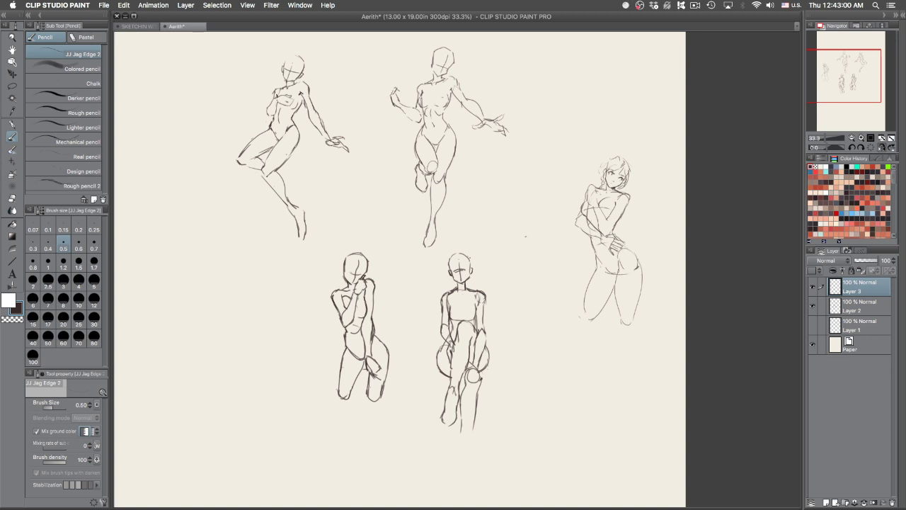
key("Tab")
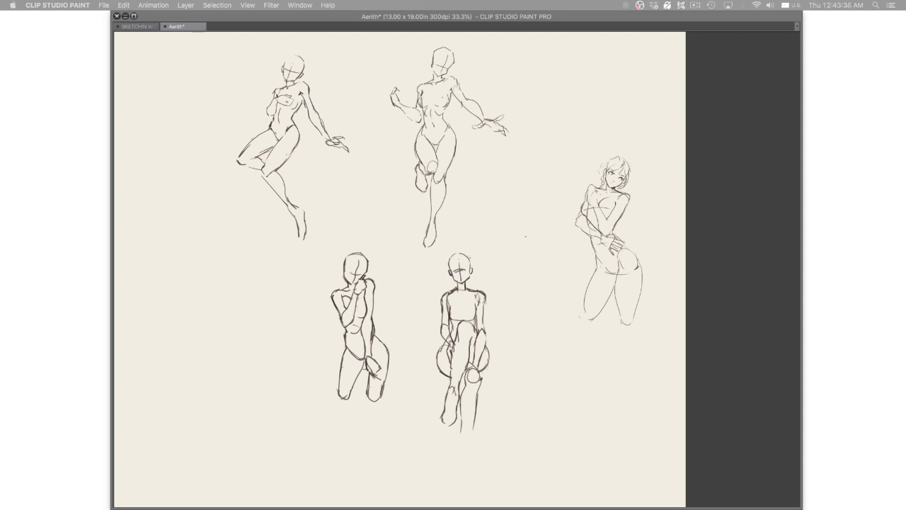
key("Tab")
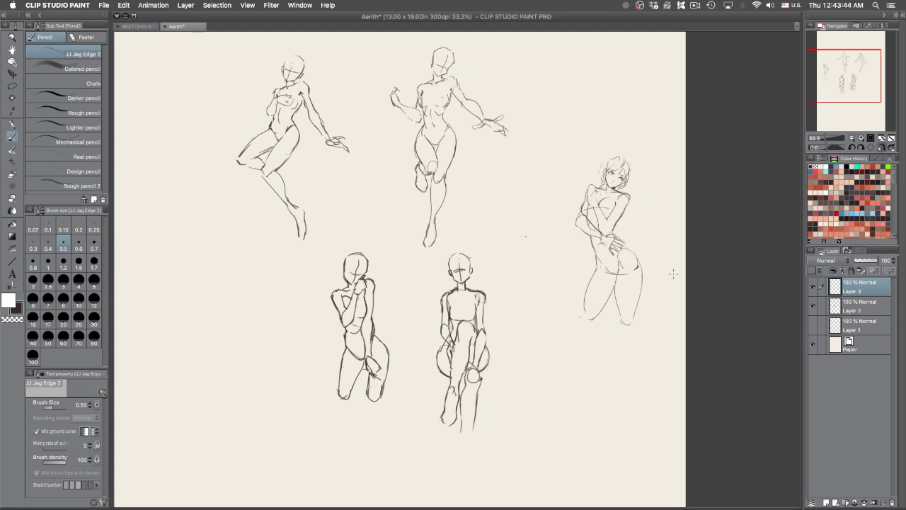
Step: Lasso the crossed-arm figure's hips and legs, move them slightly up and to the left to shorten the torso, and clear the selection
left_click_drag(633, 245, 679, 345)
key("m")
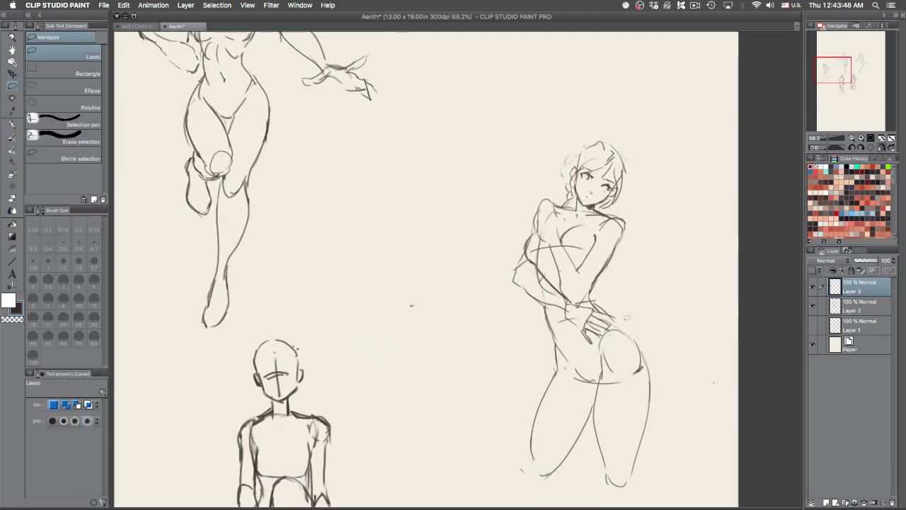
mouse_move(618, 323)
left_mouse_down()
mouse_move(529, 354)
mouse_move(493, 463)
mouse_move(615, 499)
mouse_move(657, 467)
mouse_move(666, 306)
left_mouse_up()
key("k")
mouse_move(651, 399)
left_mouse_down()
mouse_move(647, 380)
mouse_move(644, 390)
left_mouse_up()
key("ctrl+d")
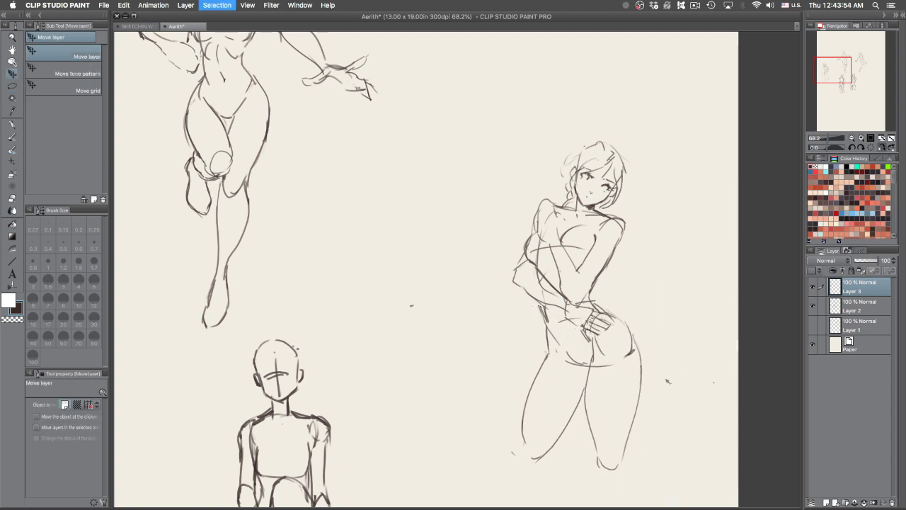
scroll(673, 396, "down", 1)
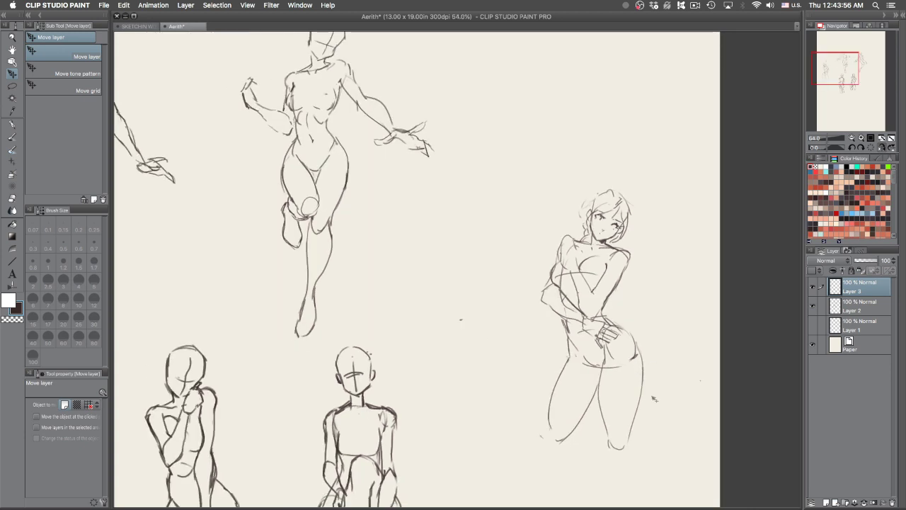